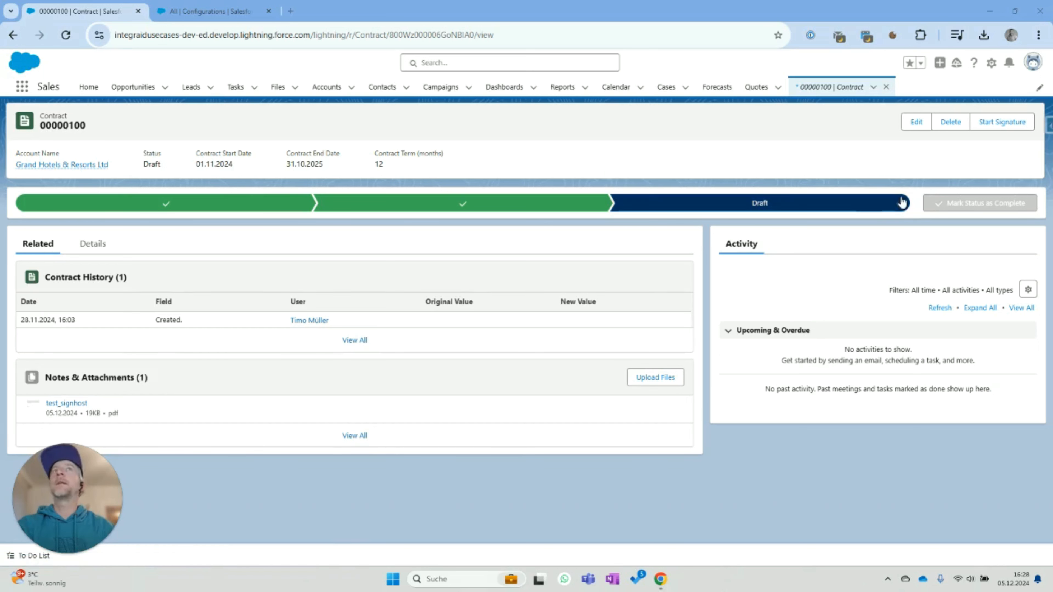
# - Start the Signhost signature for contract 00000100 and dismiss the success message
pyautogui.click(998, 126)
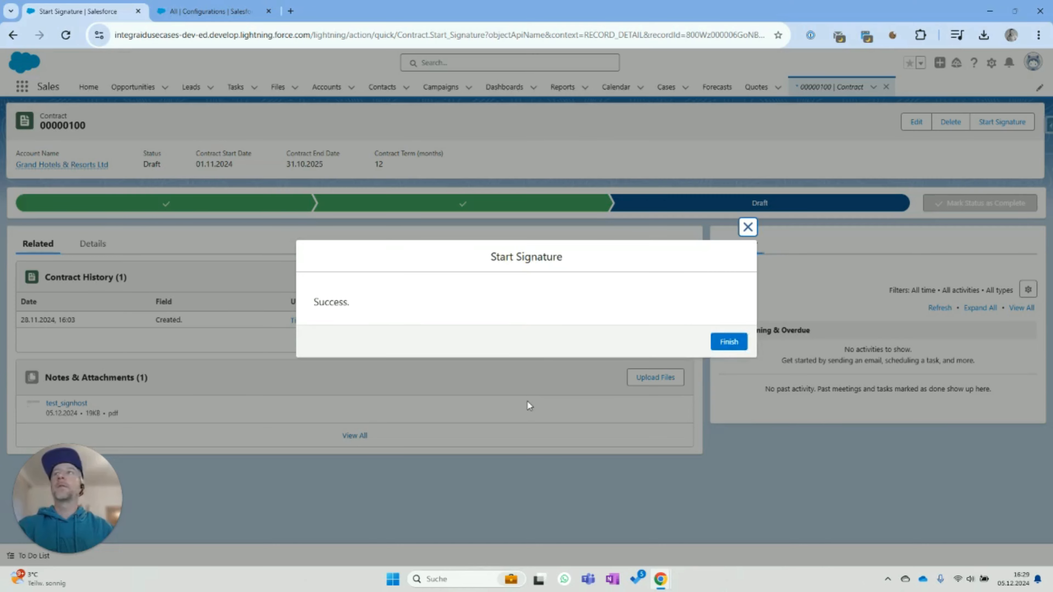
pyautogui.click(736, 342)
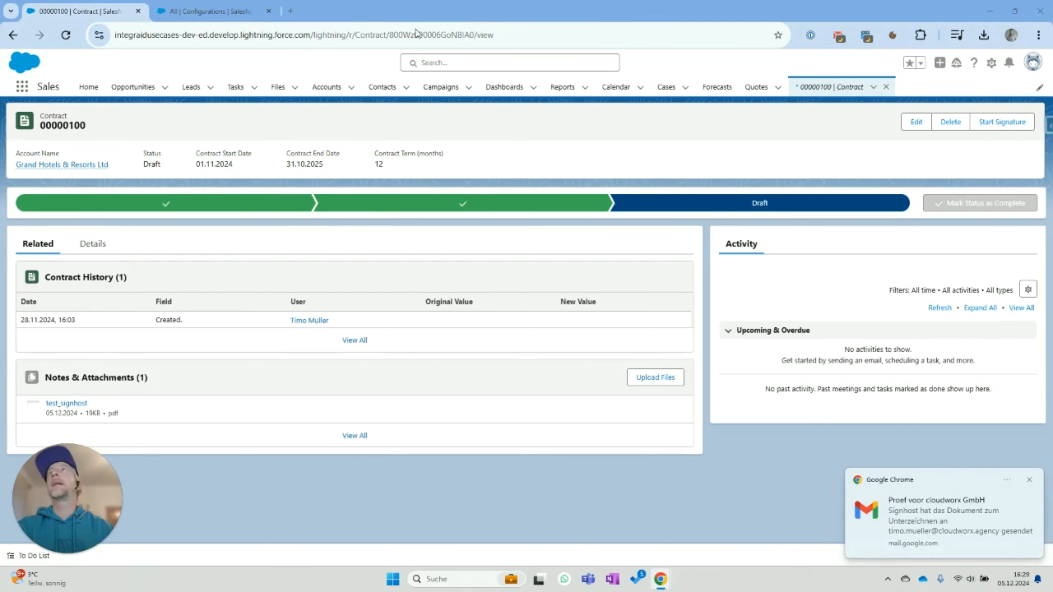
# - Sign the contract document as the first signer and close its signing page
pyautogui.moveTo(358, 5); pyautogui.dragTo(366, 12)
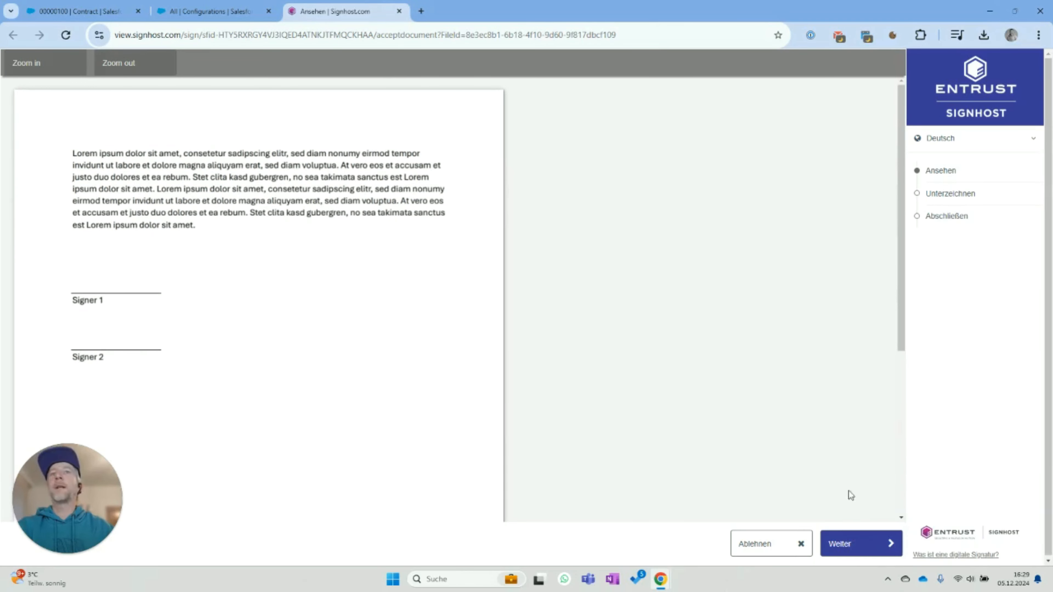
pyautogui.click(865, 553)
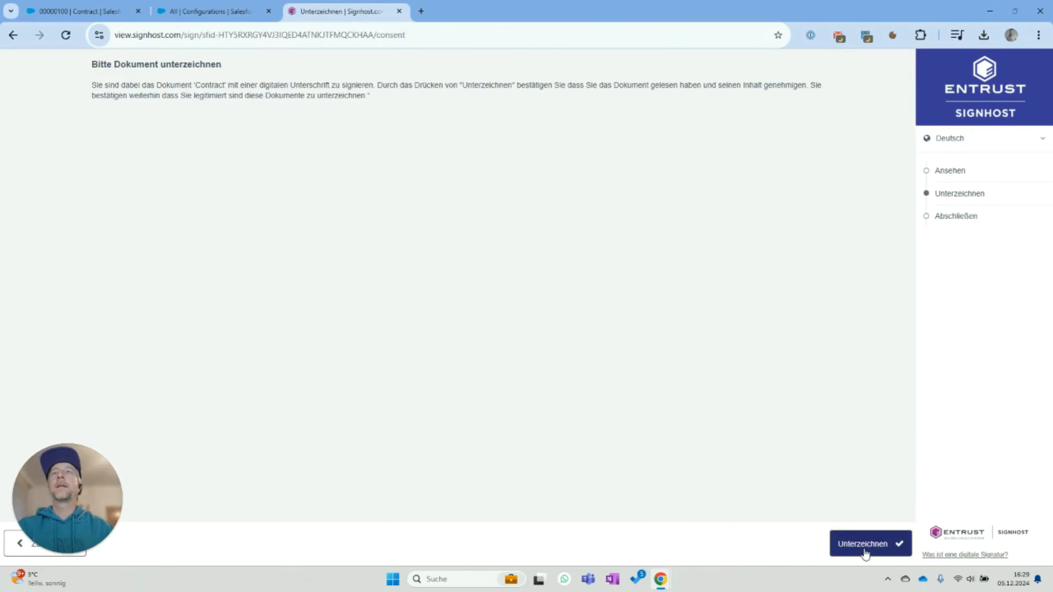
pyautogui.click(864, 551)
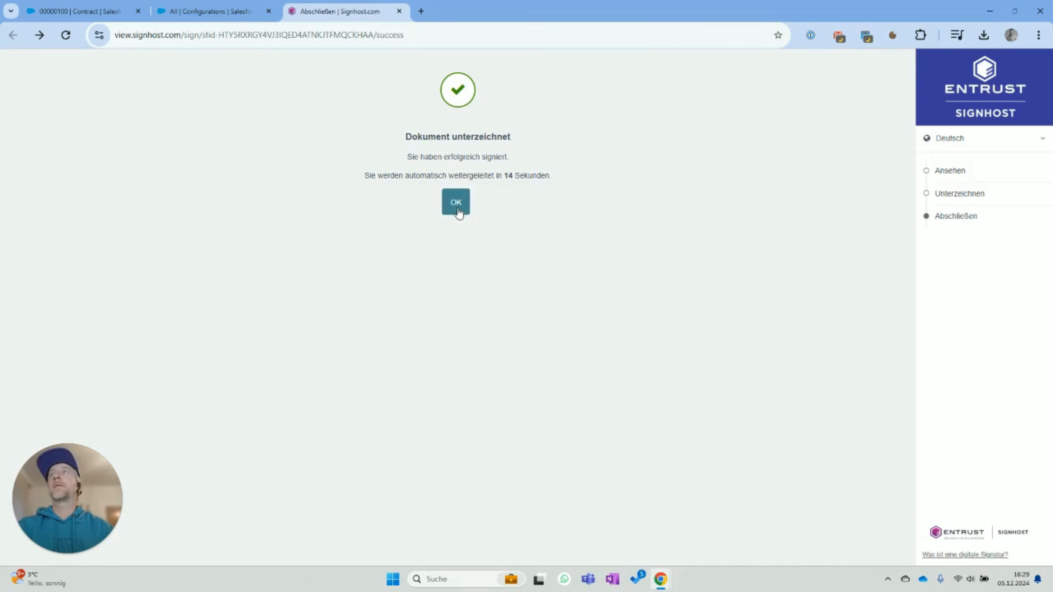
pyautogui.click(458, 209)
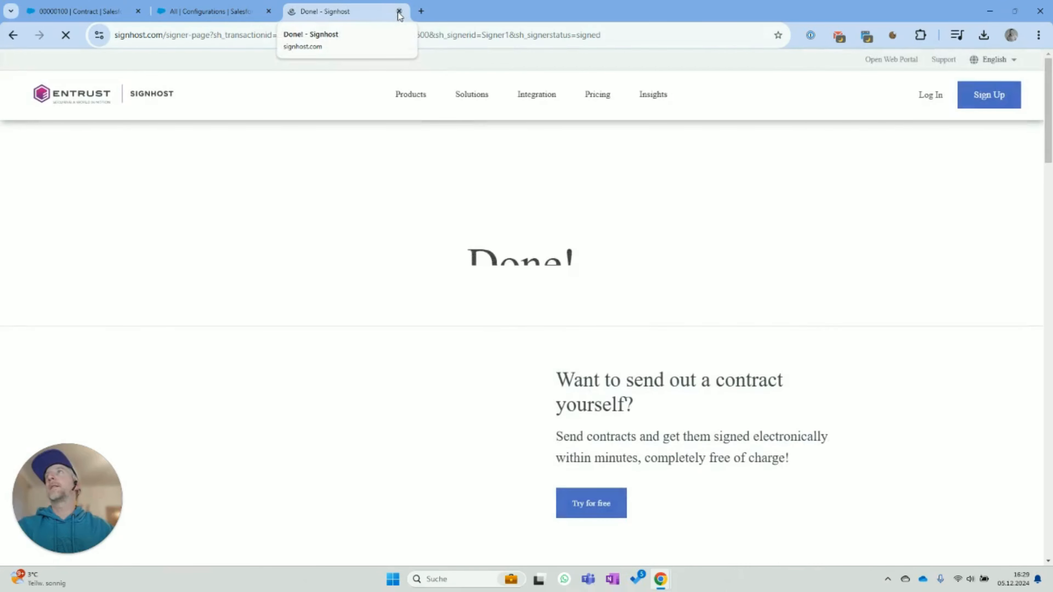
pyautogui.click(399, 11)
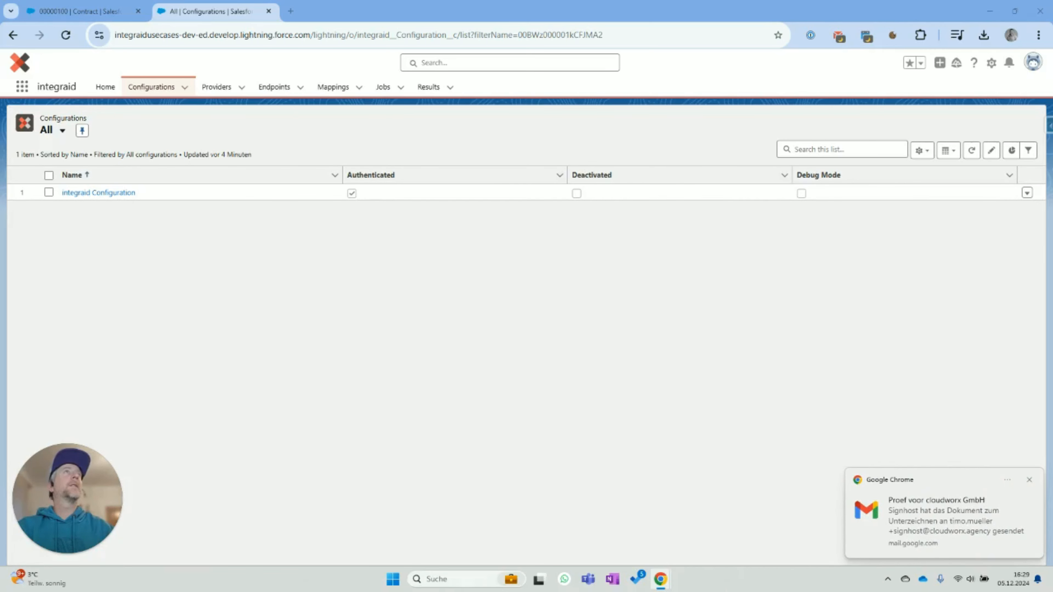
# - Complete the second signer's signature and close that signing page
pyautogui.moveTo(884, 12); pyautogui.dragTo(388, 16)
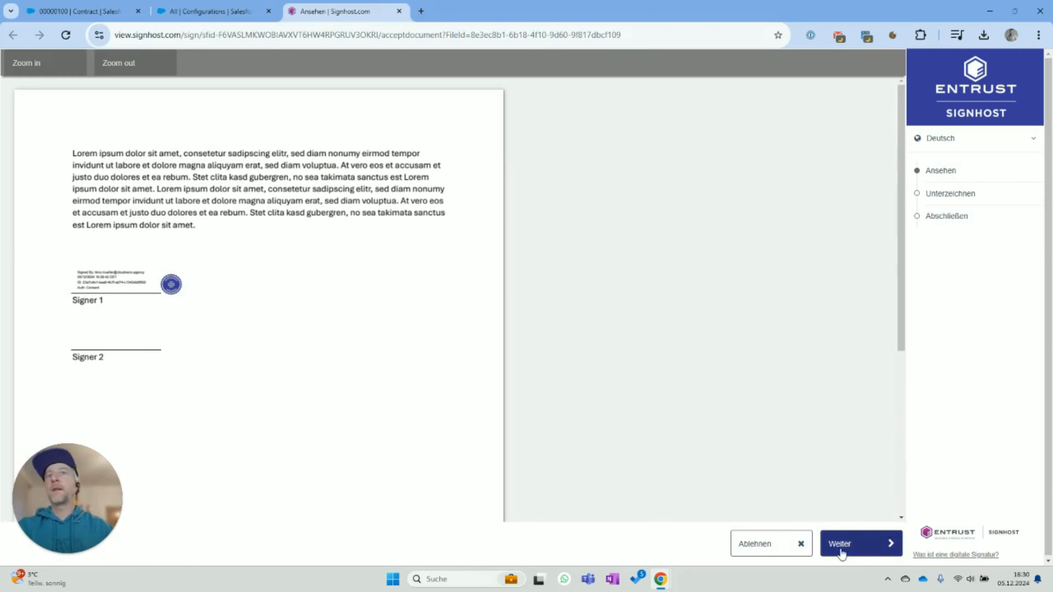
pyautogui.click(854, 555)
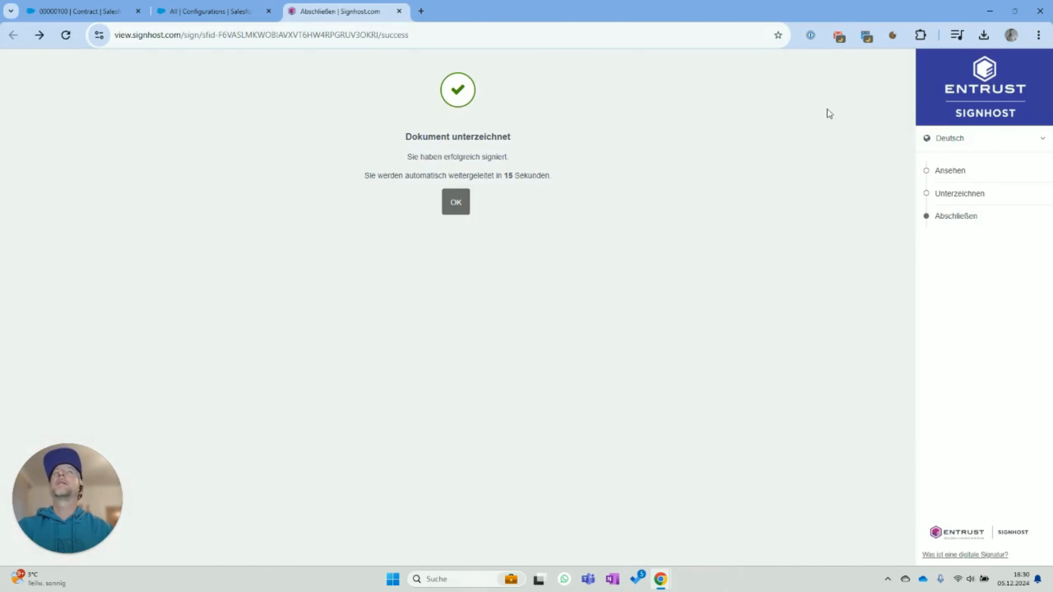
pyautogui.click(458, 203)
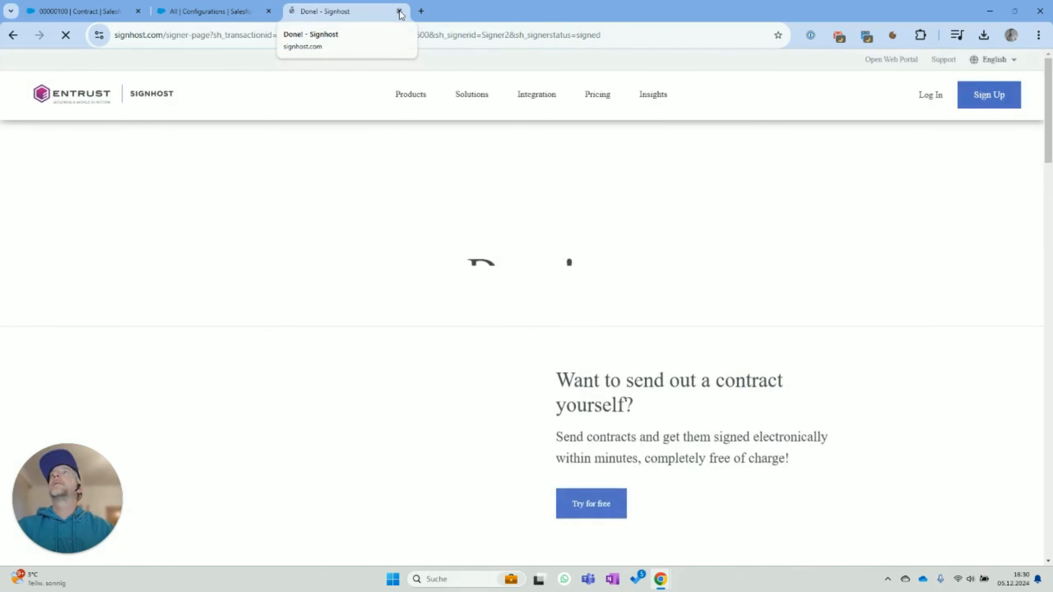
pyautogui.click(399, 12)
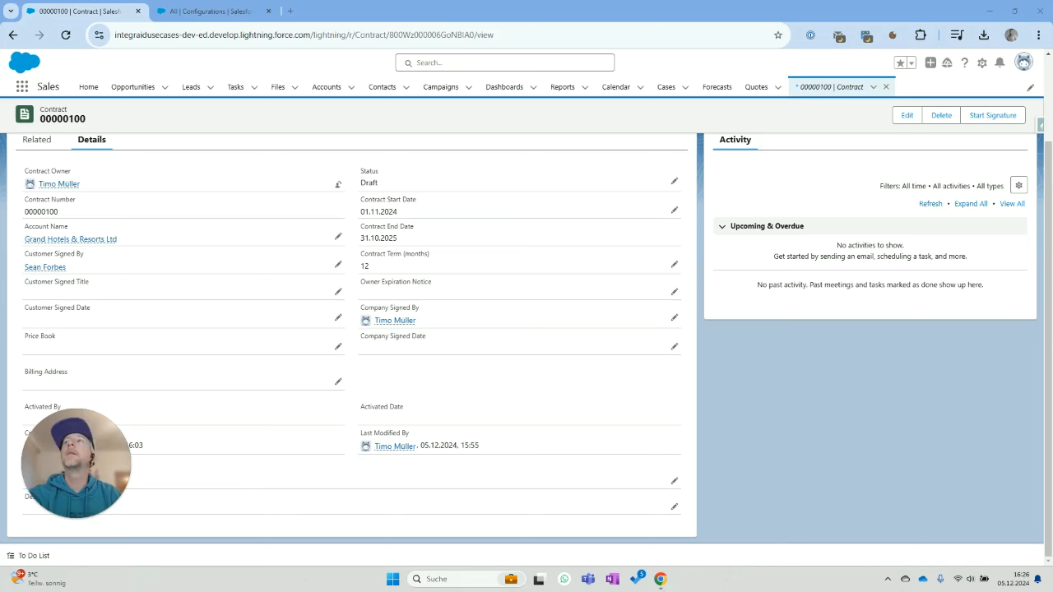
# - Back on contract 00000100, preview the test_signhost PDF attachment and close the preview
pyautogui.click(162, 11)
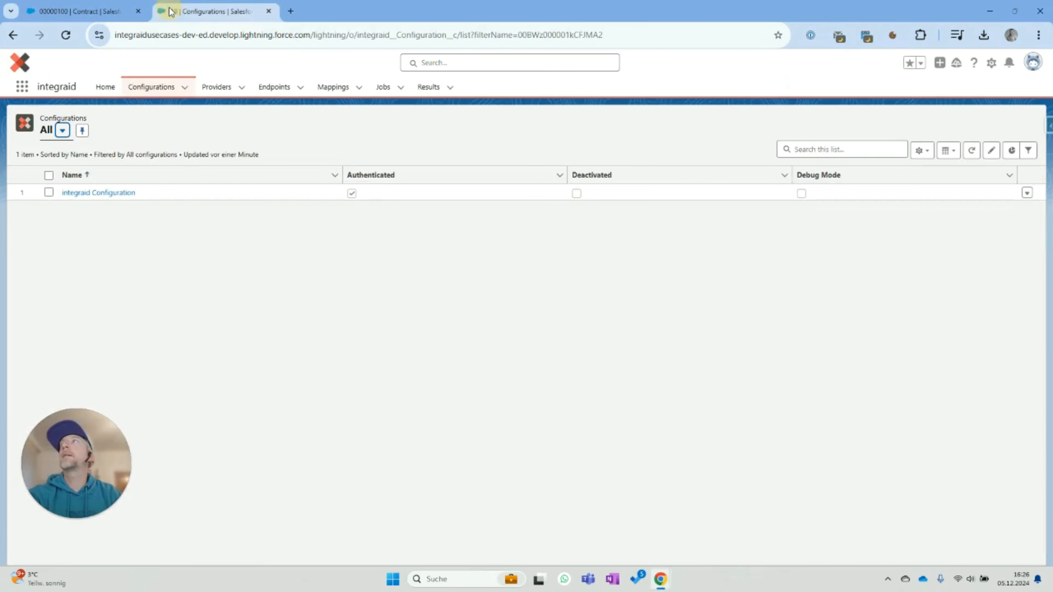
pyautogui.click(94, 12)
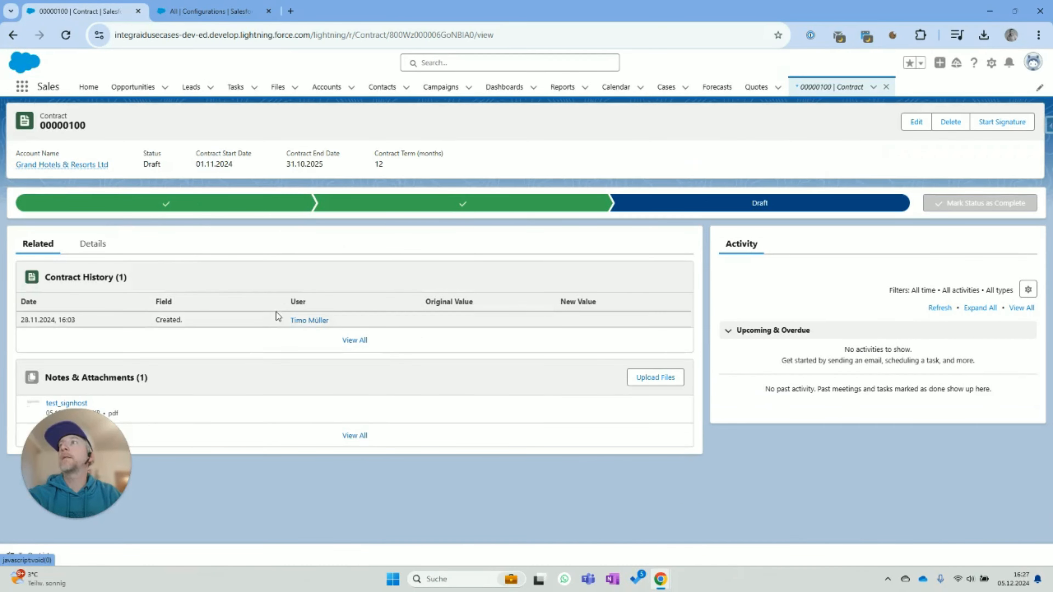
pyautogui.click(66, 402)
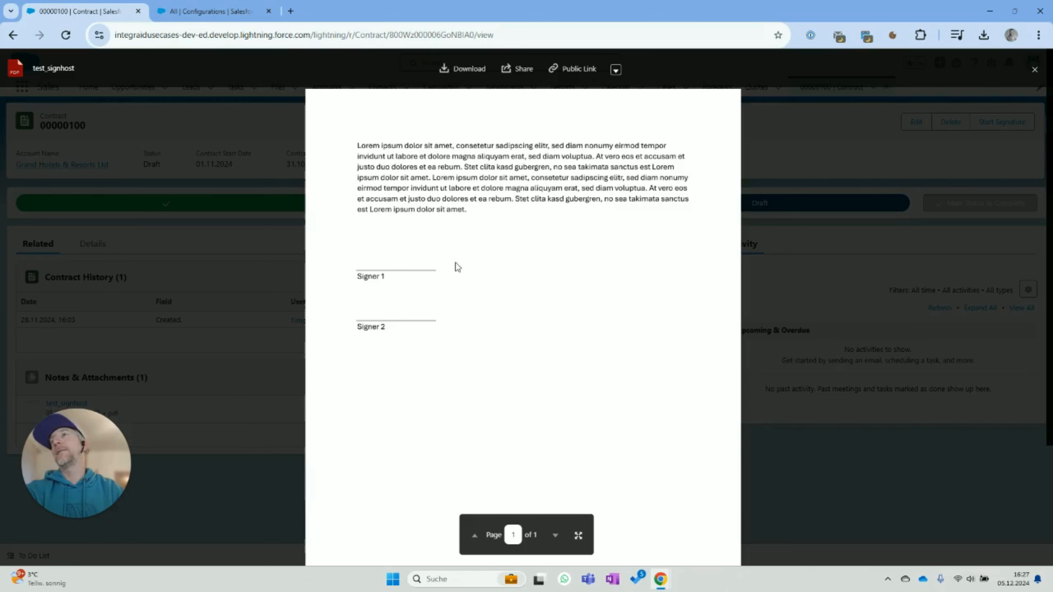
pyautogui.click(797, 446)
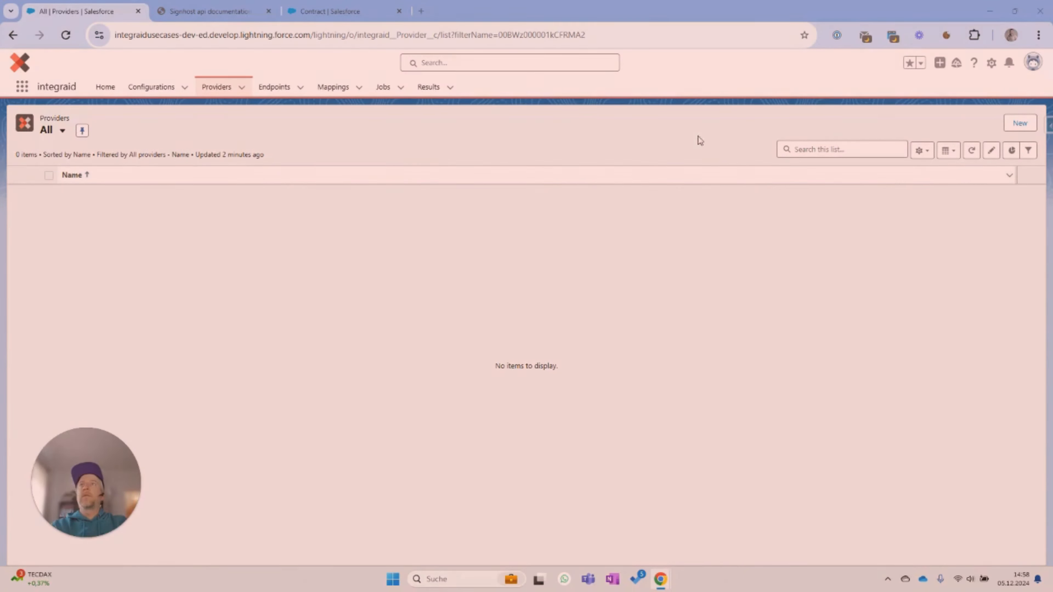
pyautogui.click(1018, 123)
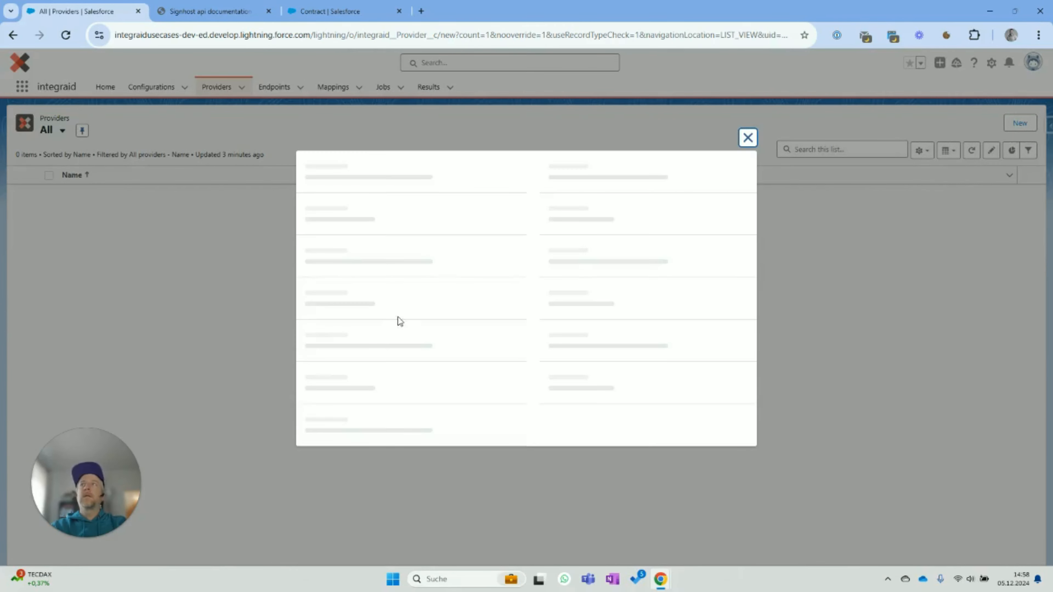
pyautogui.write('s')
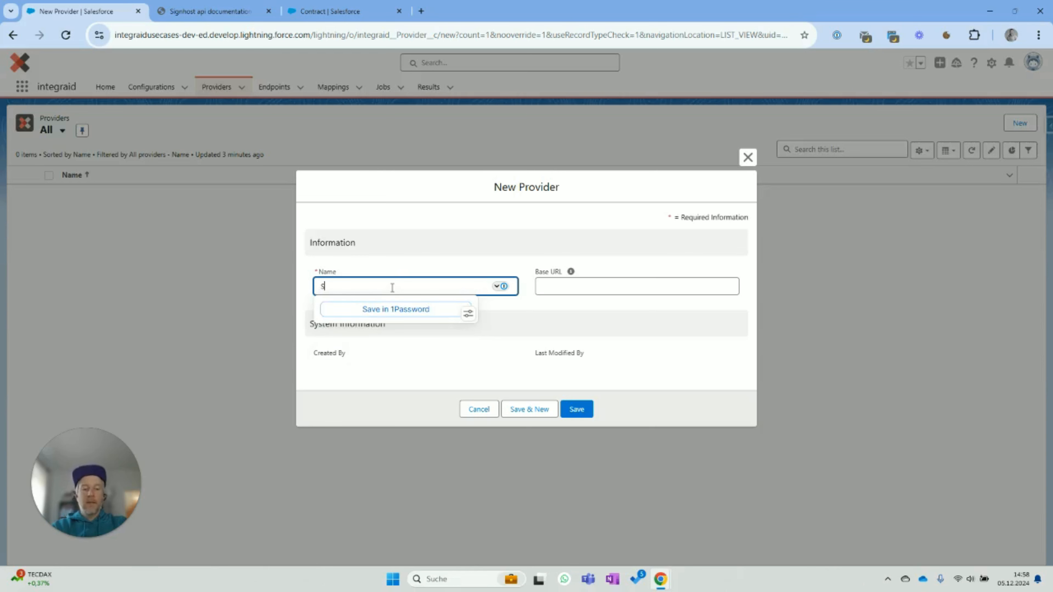
pyautogui.write('ignhost')
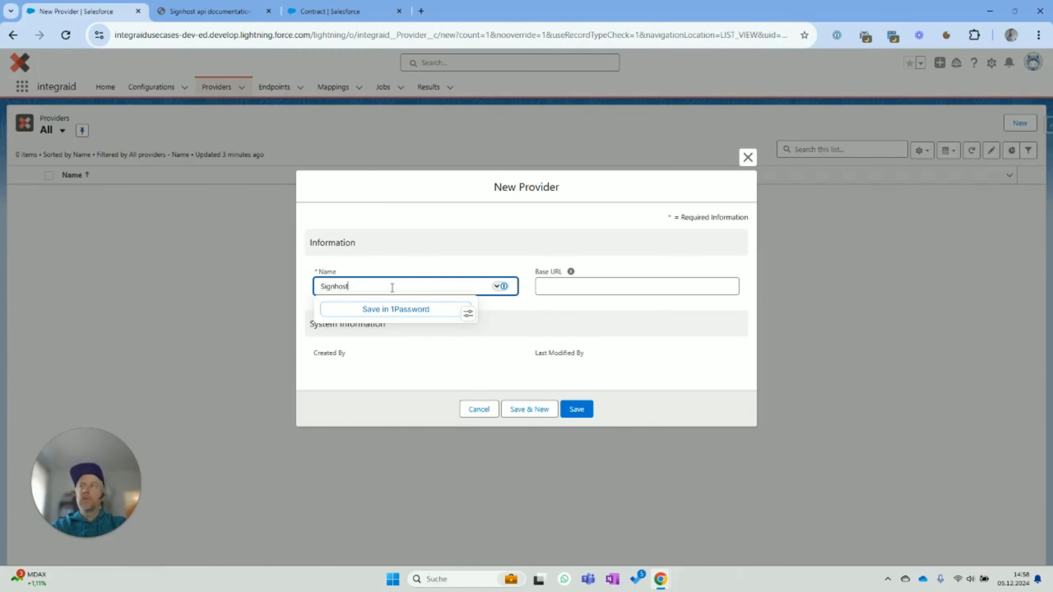
pyautogui.click(627, 290)
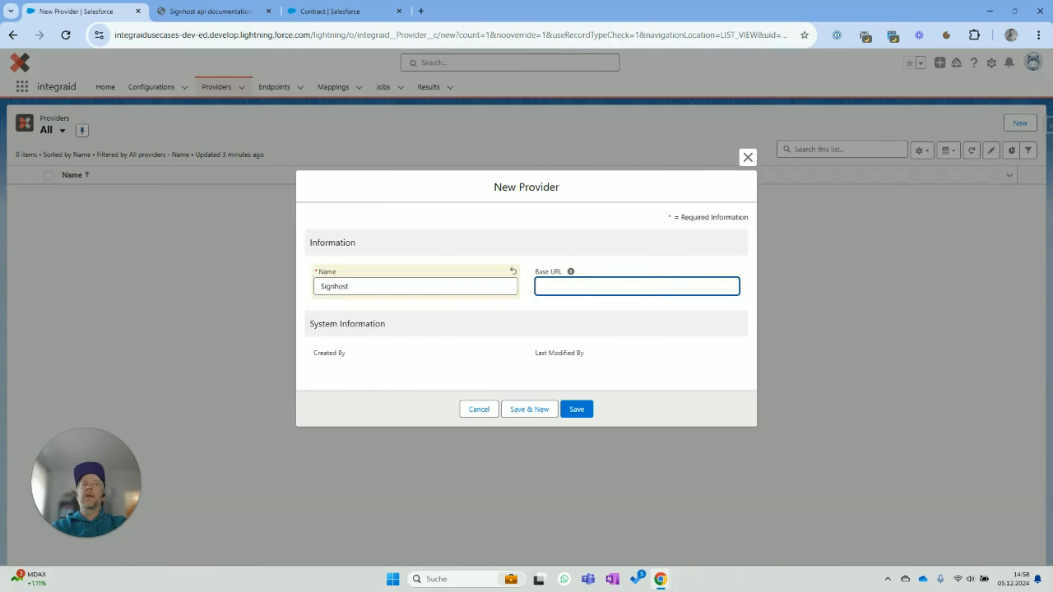
pyautogui.hotkey('alt', 'Tab')
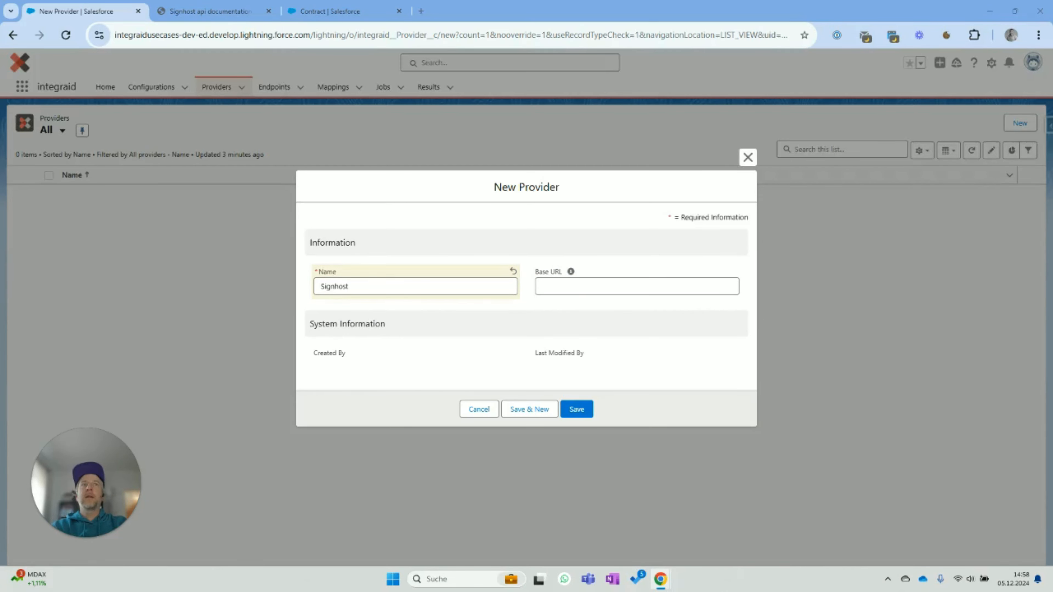
pyautogui.click(209, 11)
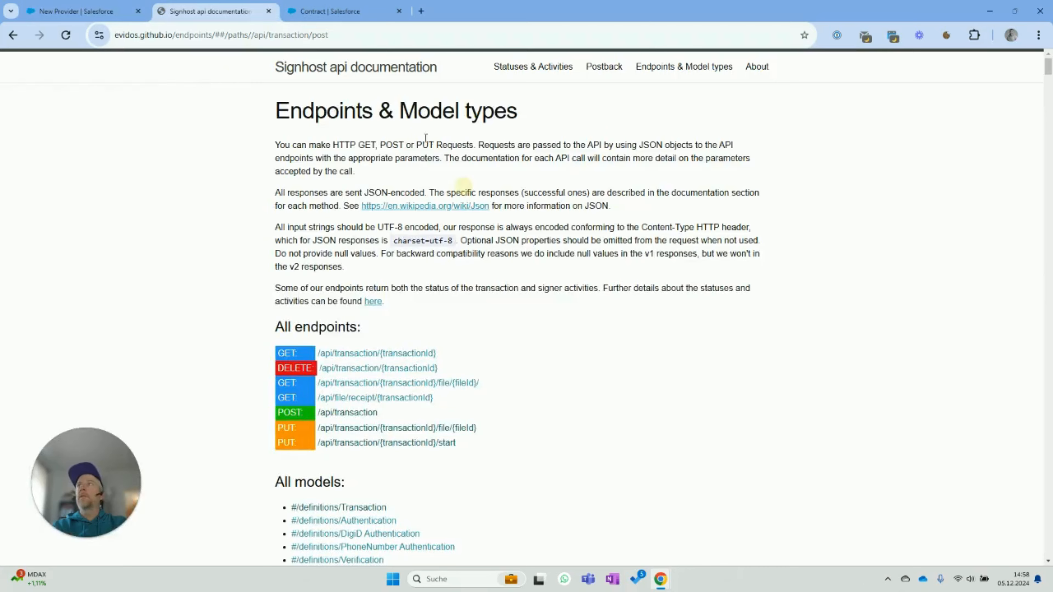
pyautogui.scroll(-15, 575, 303)
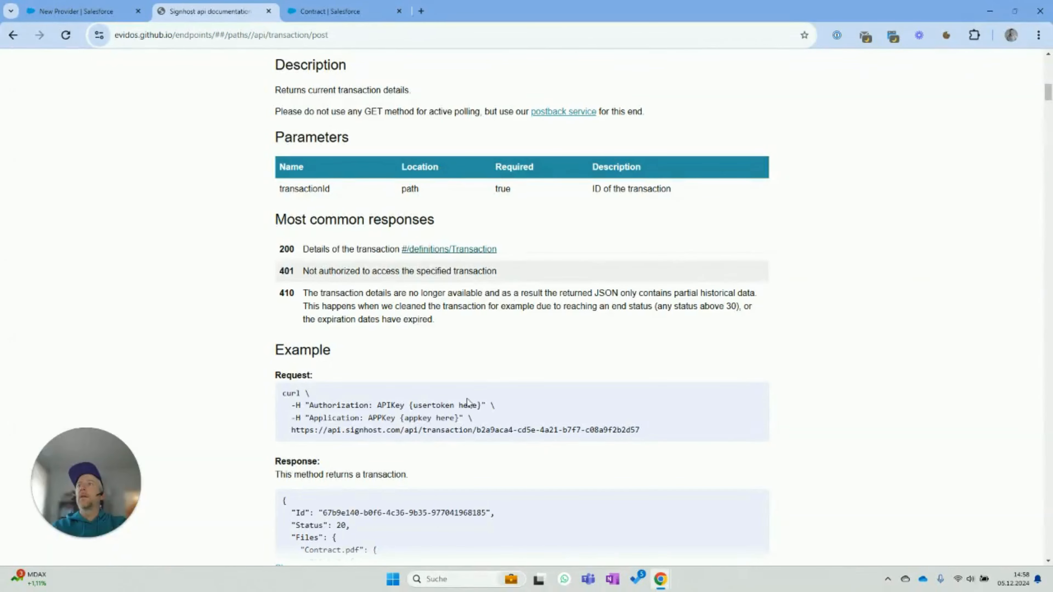
pyautogui.moveTo(292, 429); pyautogui.dragTo(401, 430)
pyautogui.hotkey('ctrl', 'c')
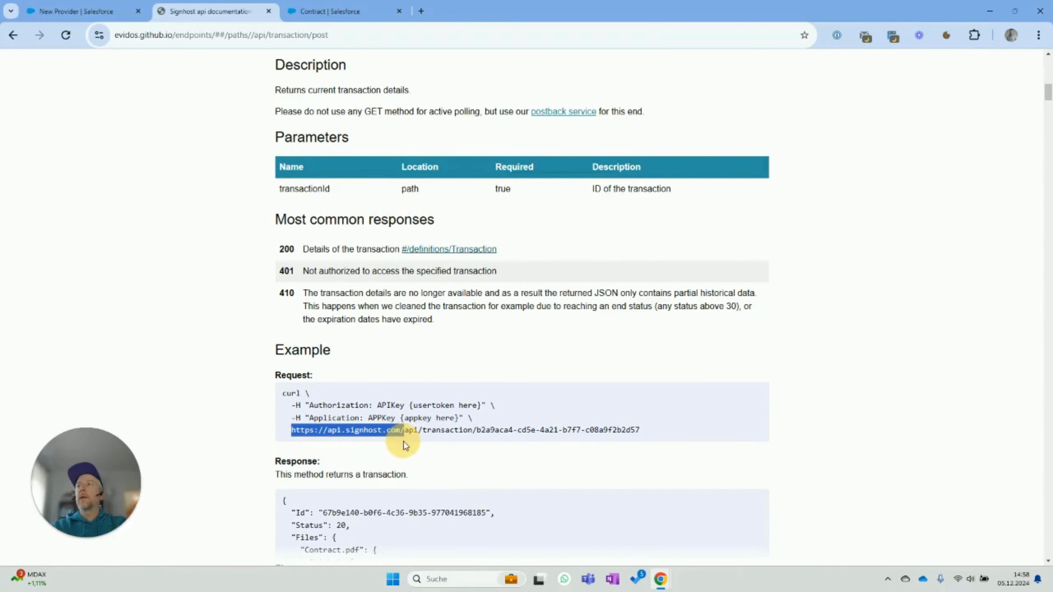
pyautogui.click(107, 6)
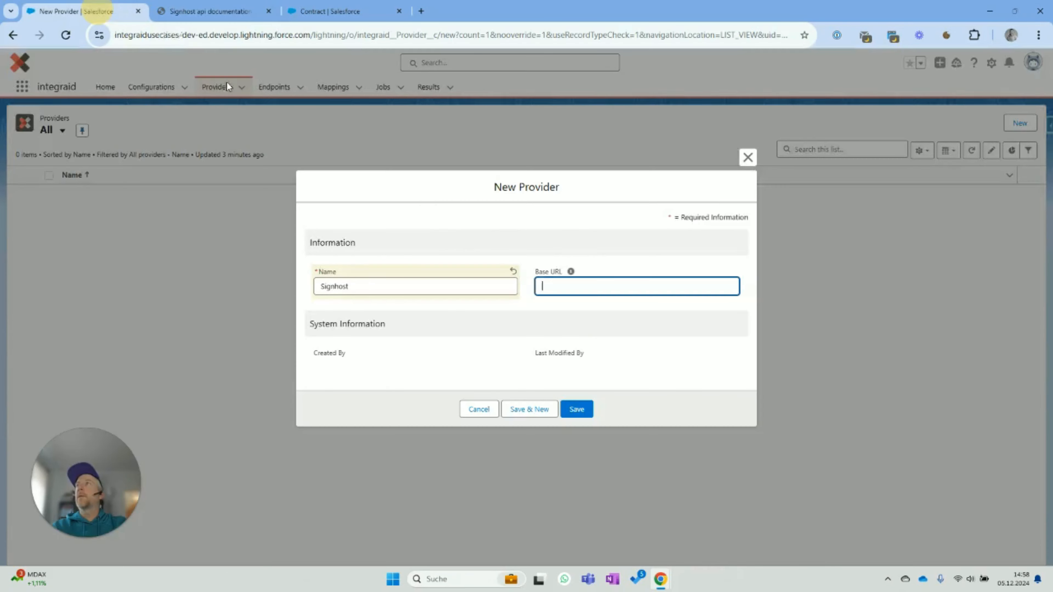
pyautogui.hotkey('ctrl', 'v')
pyautogui.click(577, 409)
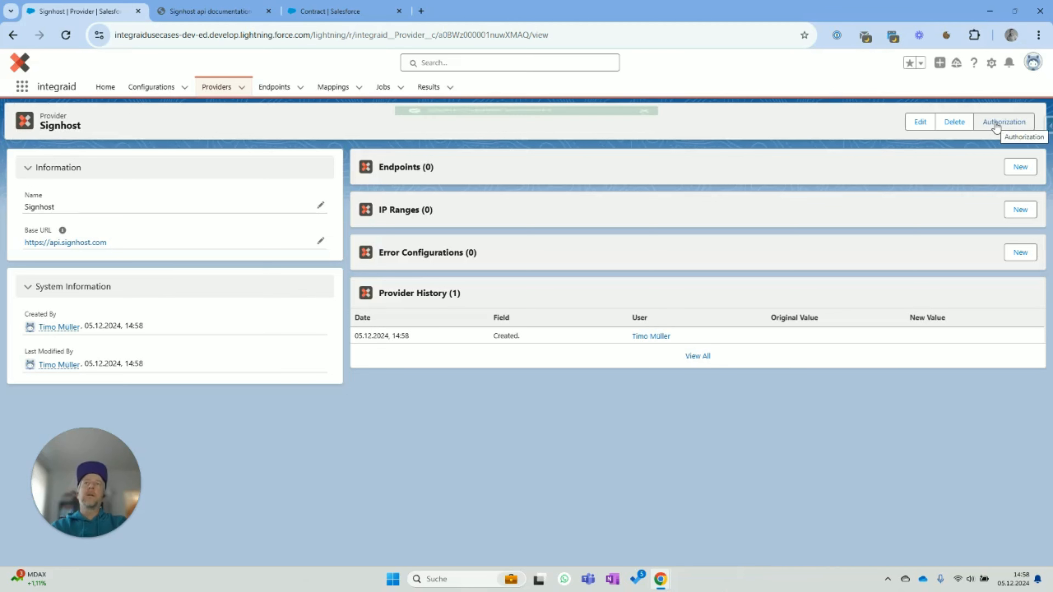
# - Configure Token authorization with header Authorization, prefix APIKey and the API token, then save
pyautogui.click(991, 124)
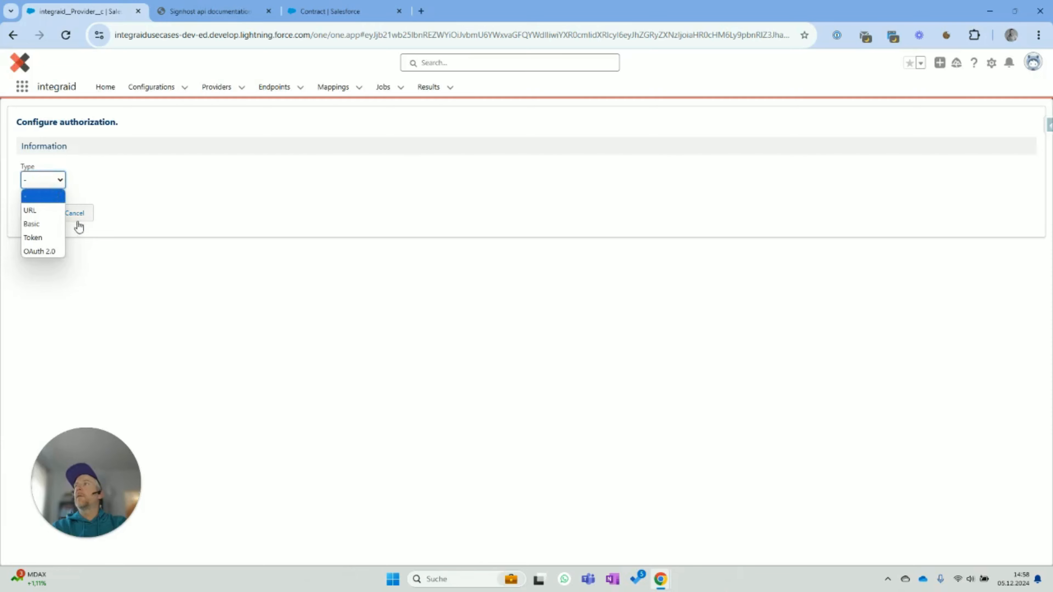
pyautogui.click(42, 239)
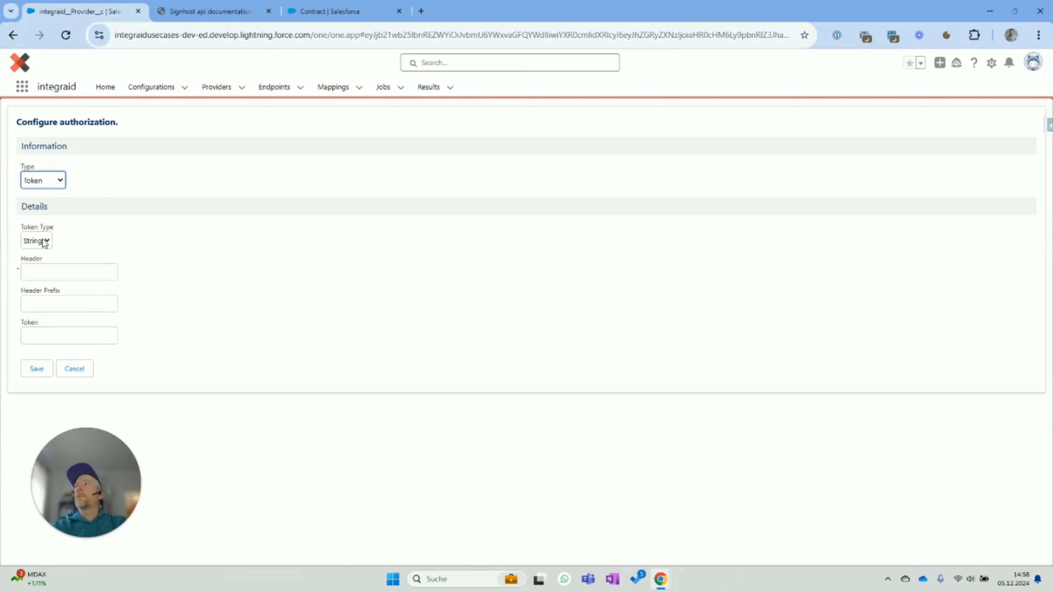
pyautogui.click(47, 270)
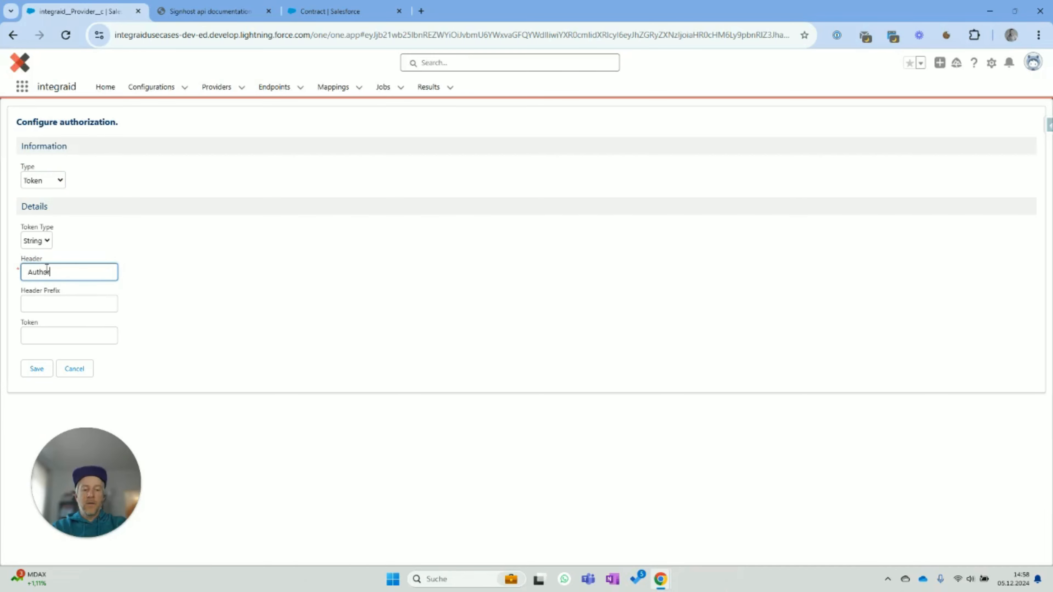
pyautogui.write('Authorization')
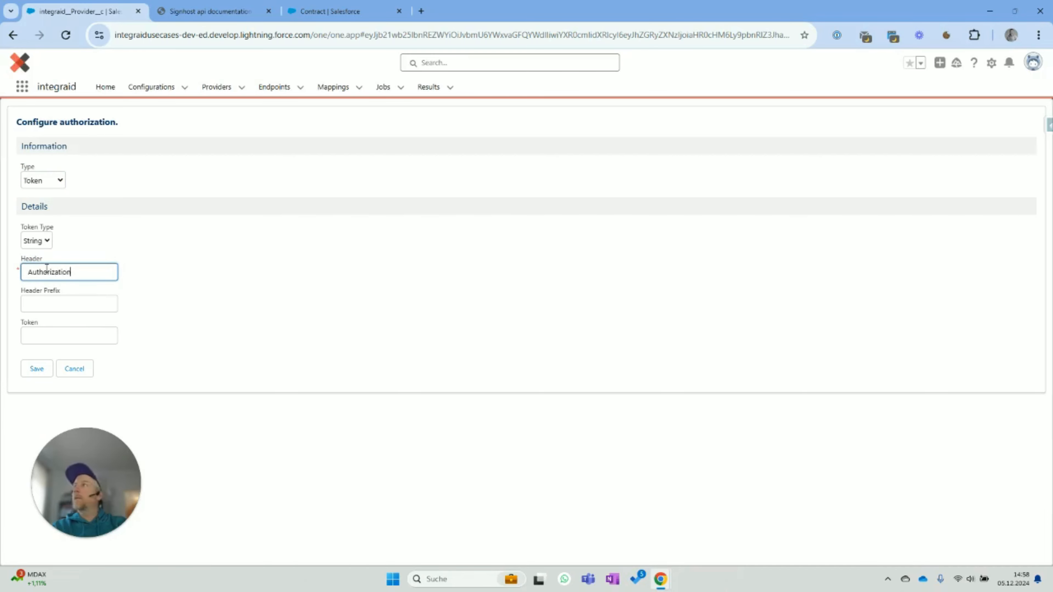
pyautogui.click(85, 309)
pyautogui.write('A')
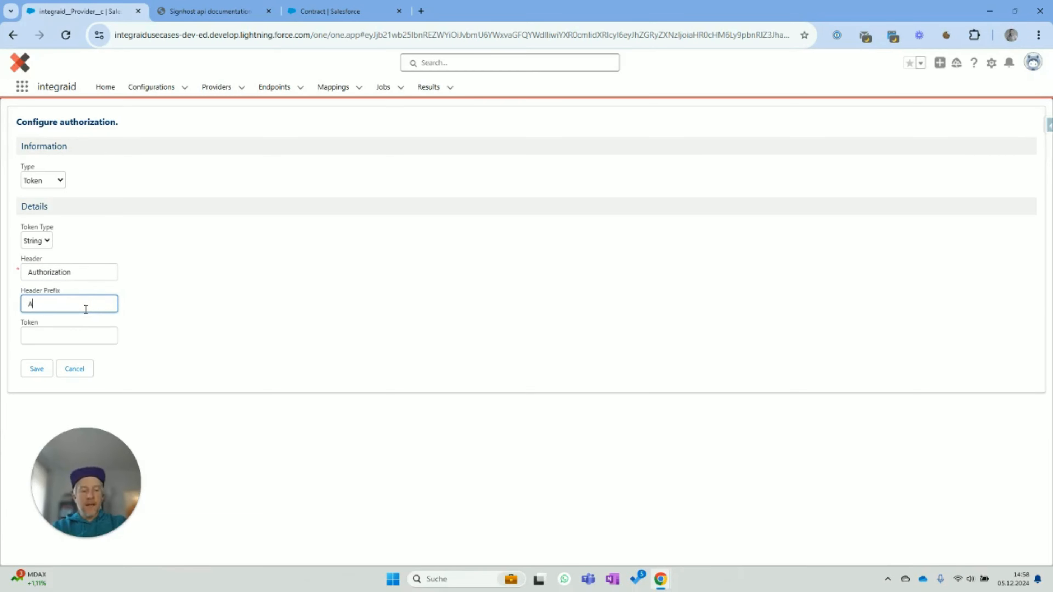
pyautogui.write('PIKey')
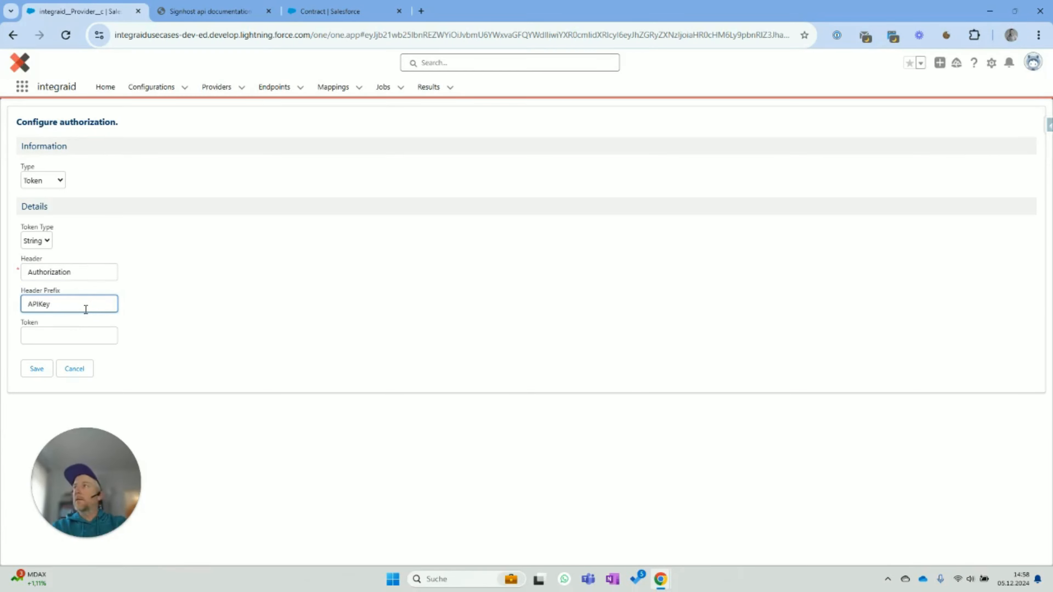
pyautogui.click(84, 337)
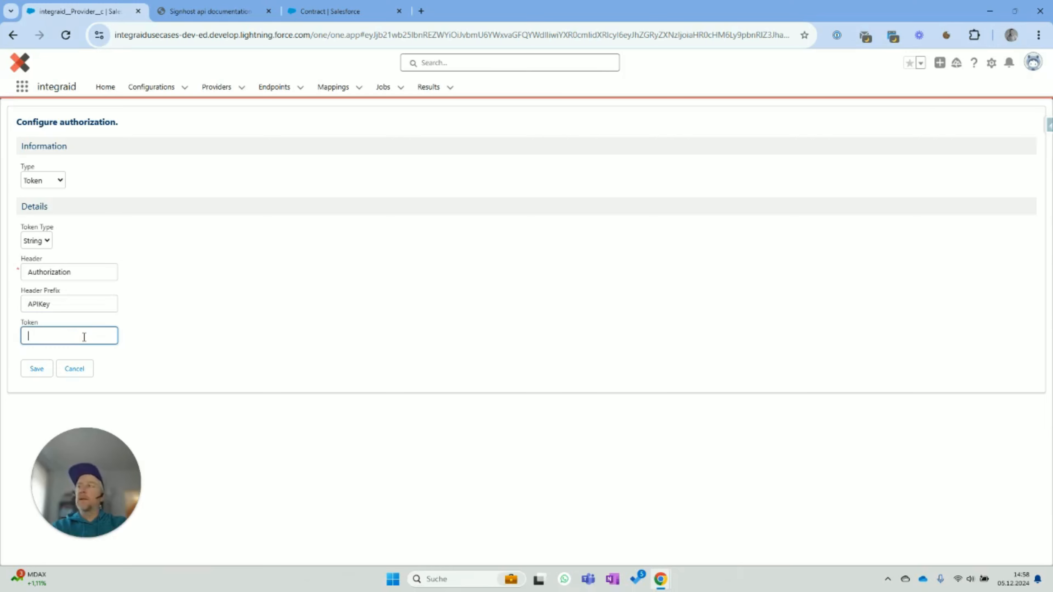
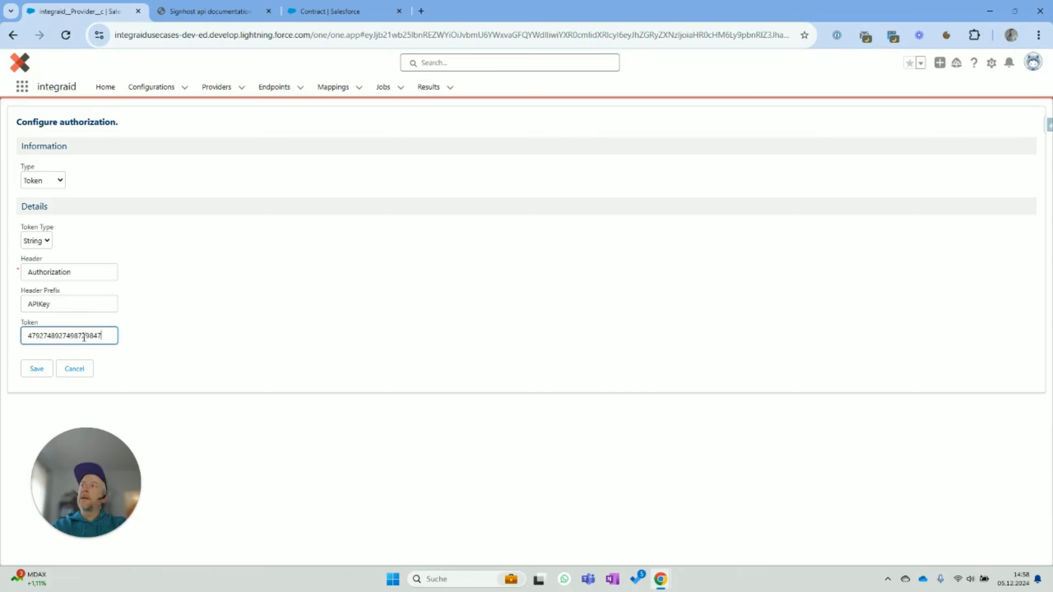
pyautogui.click(258, 330)
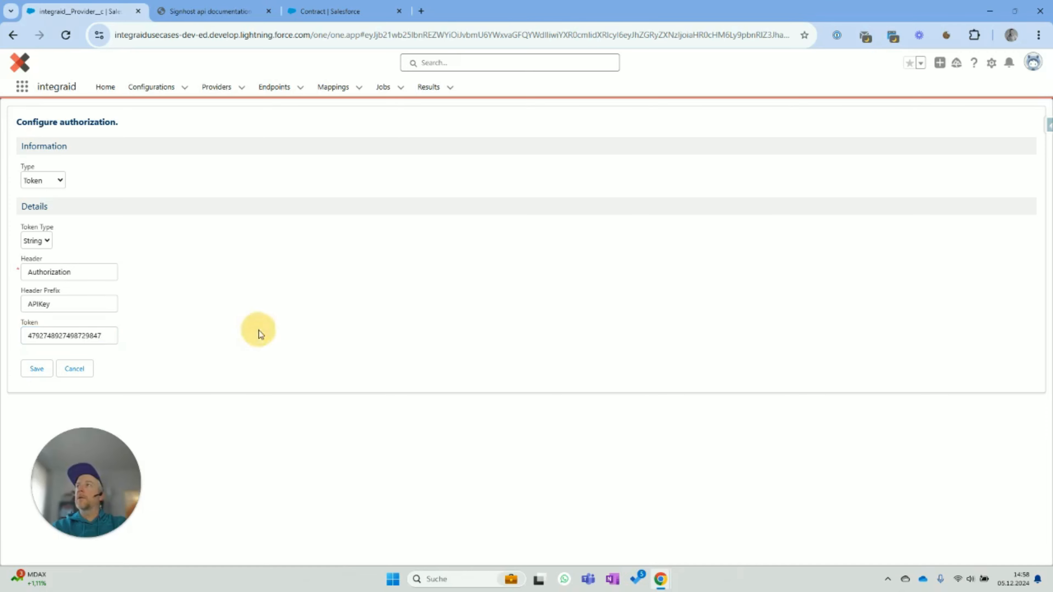
pyautogui.click(37, 371)
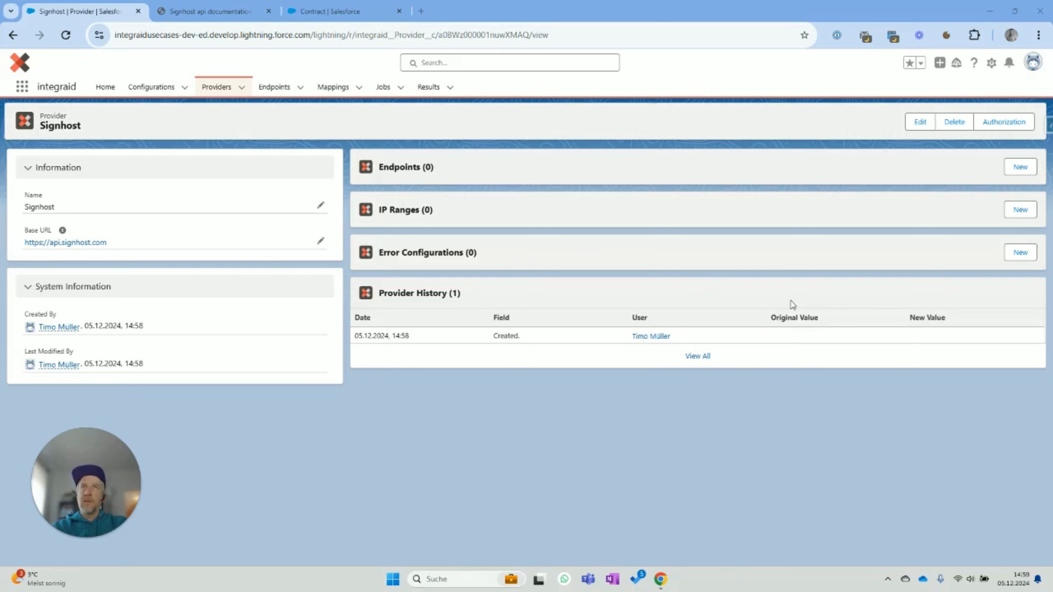
# - Start a new Signhost endpoint named Create Transaction
pyautogui.click(1014, 171)
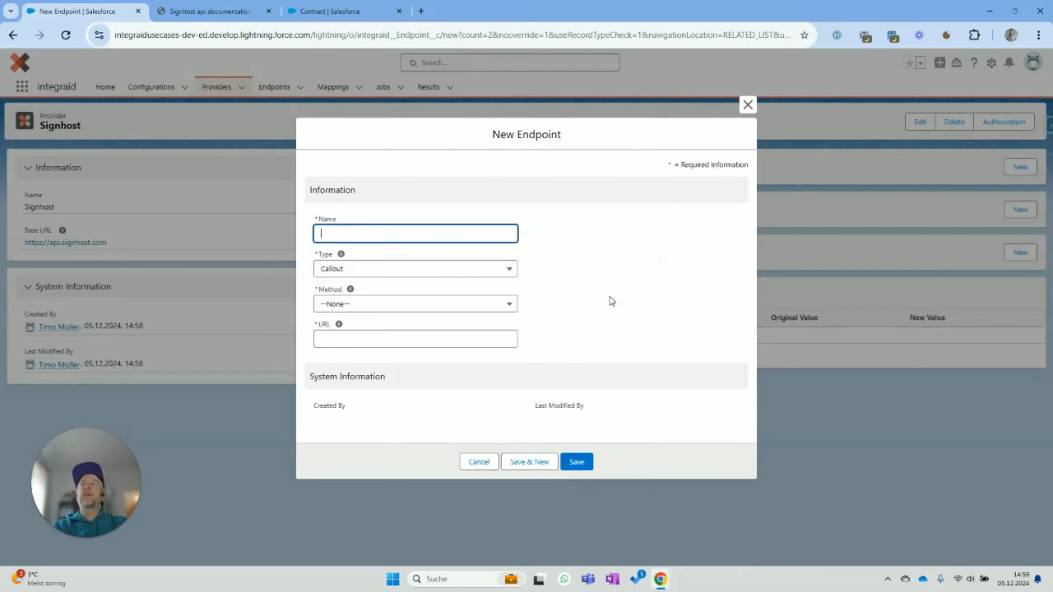
pyautogui.click(442, 216)
pyautogui.write('create')
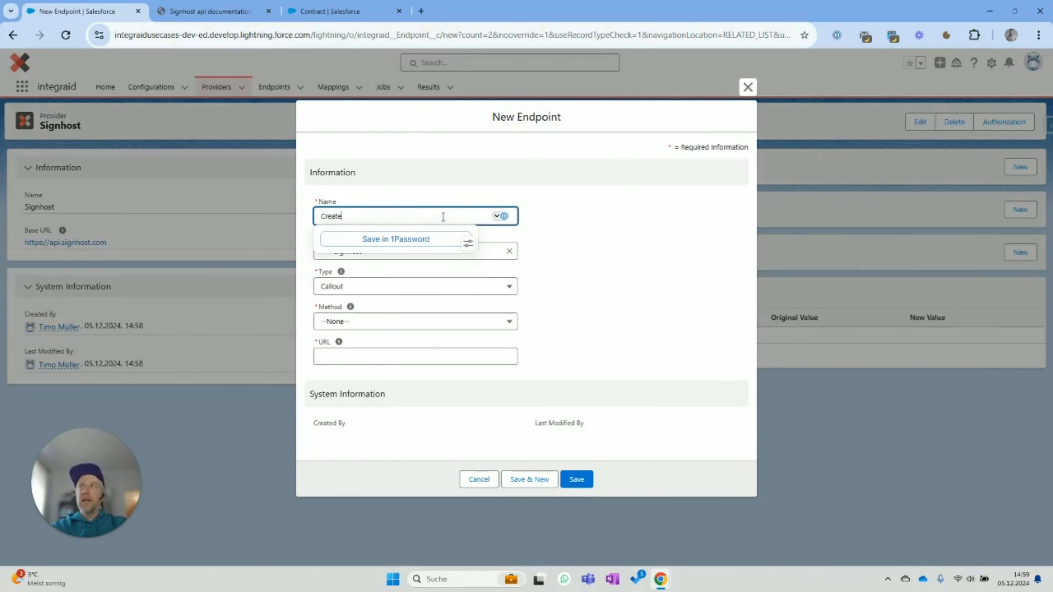
pyautogui.write(' Transaction')
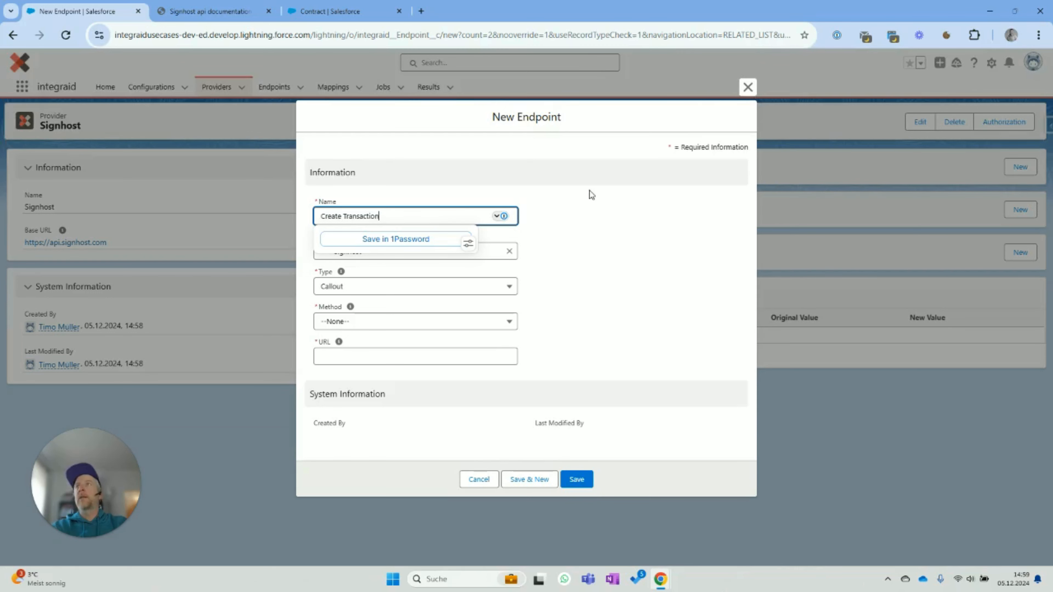
pyautogui.click(615, 214)
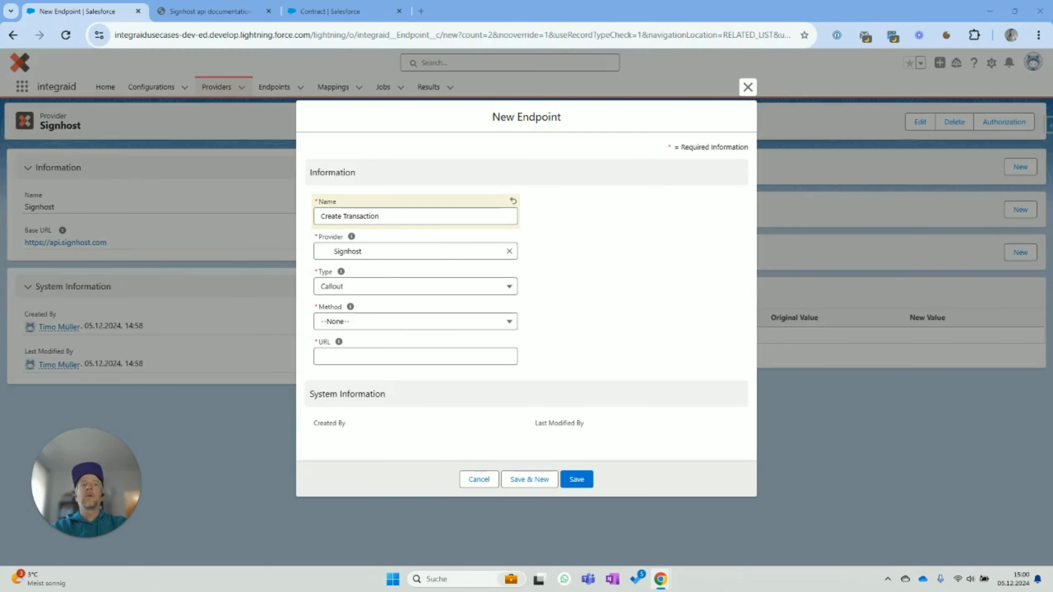
# - Set the endpoint to POST on /api/transaction and save it
pyautogui.click(397, 322)
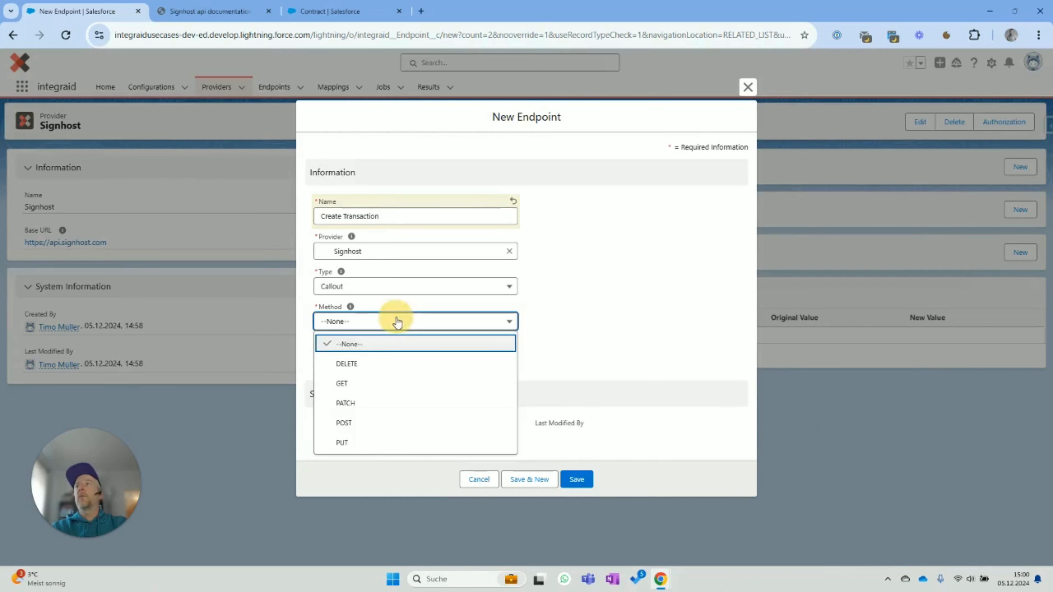
pyautogui.click(389, 422)
pyautogui.click(389, 356)
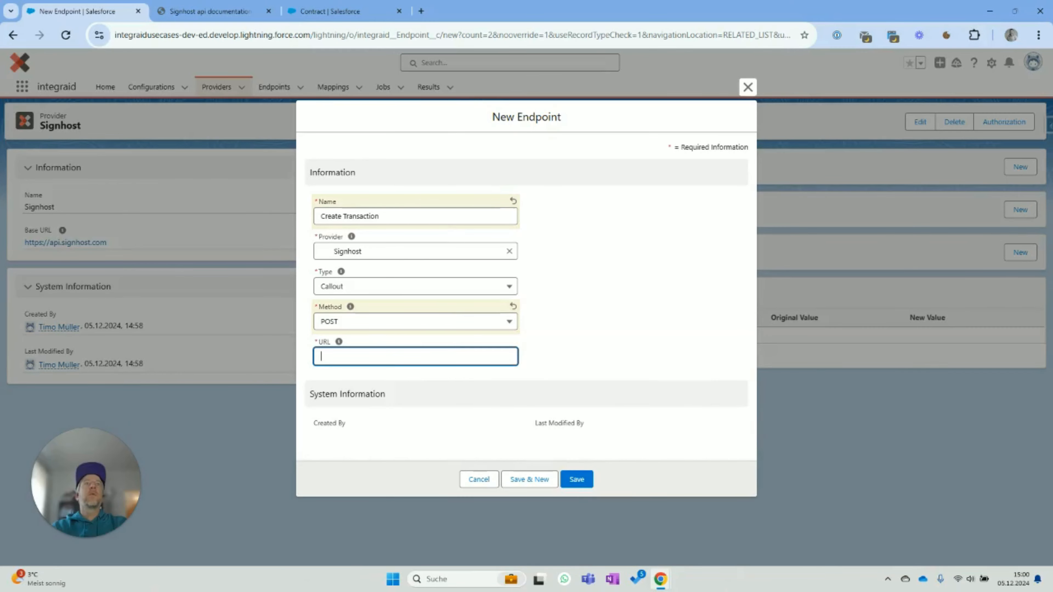
pyautogui.hotkey('alt', 'Tab')
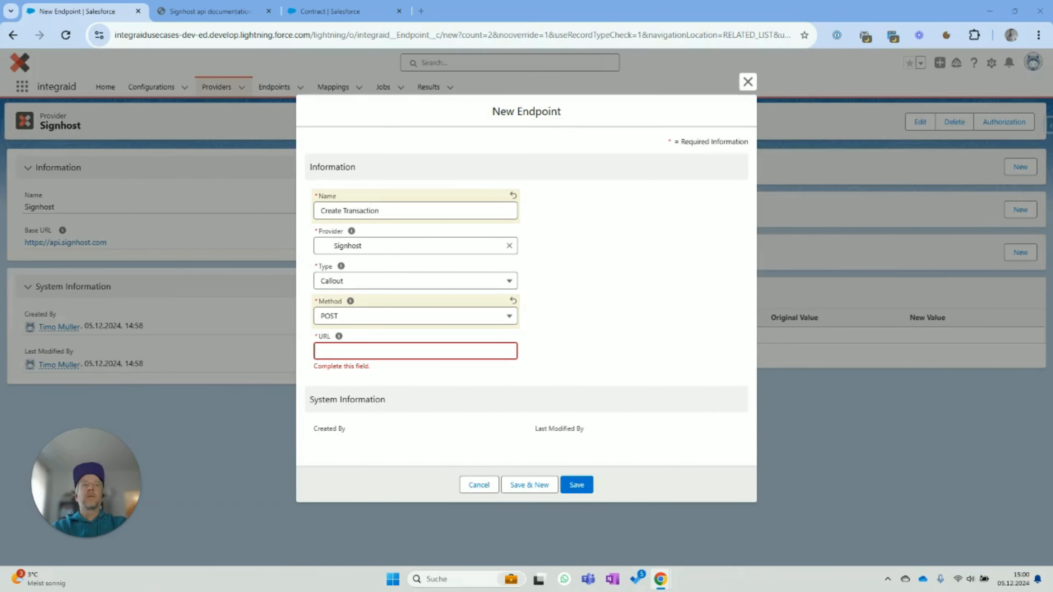
pyautogui.click(501, 349)
pyautogui.write('/api/transaction')
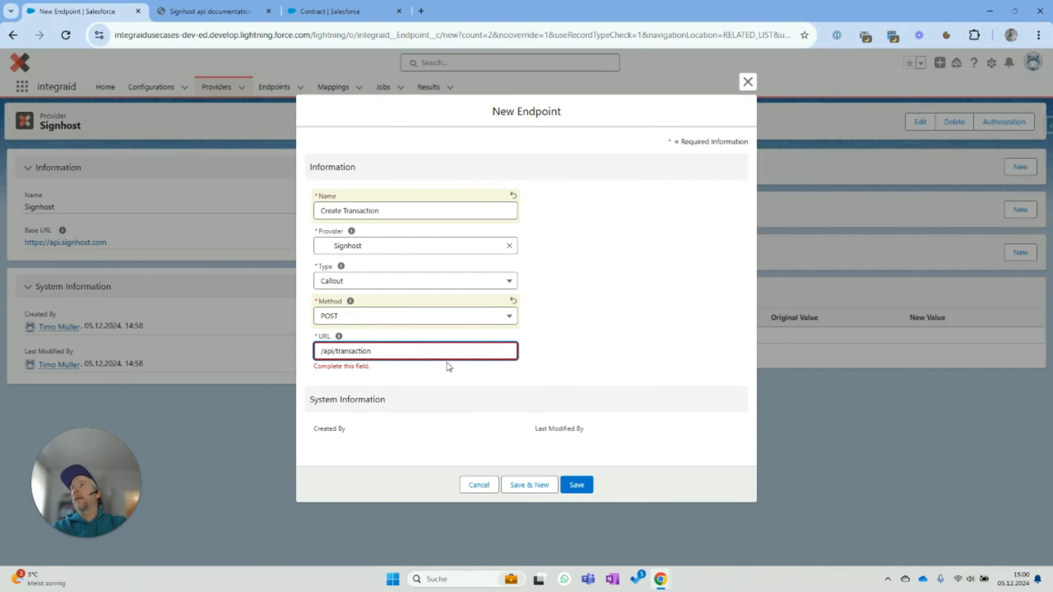
pyautogui.click(629, 372)
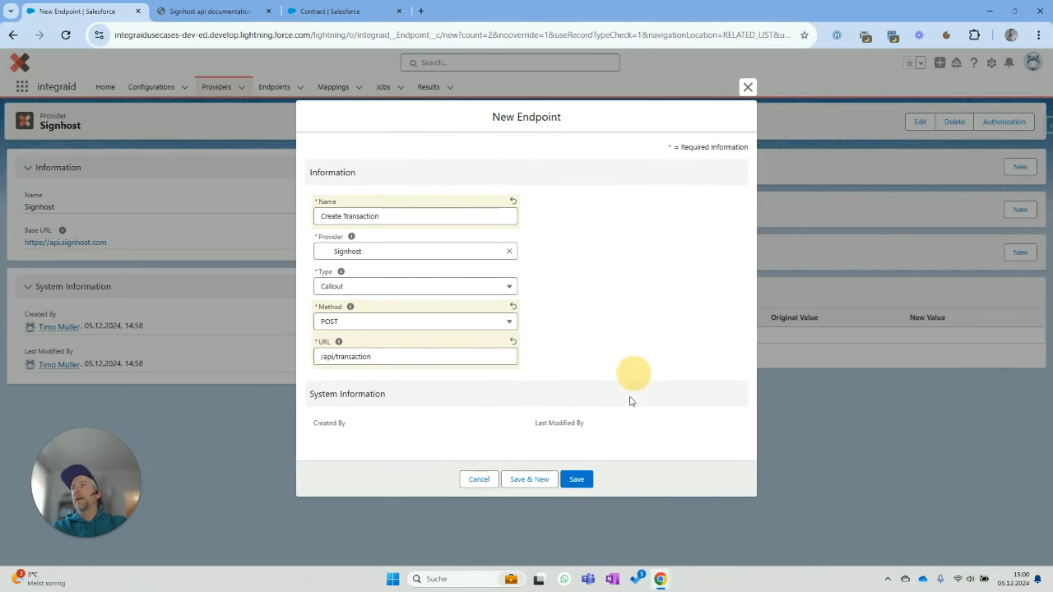
pyautogui.click(576, 481)
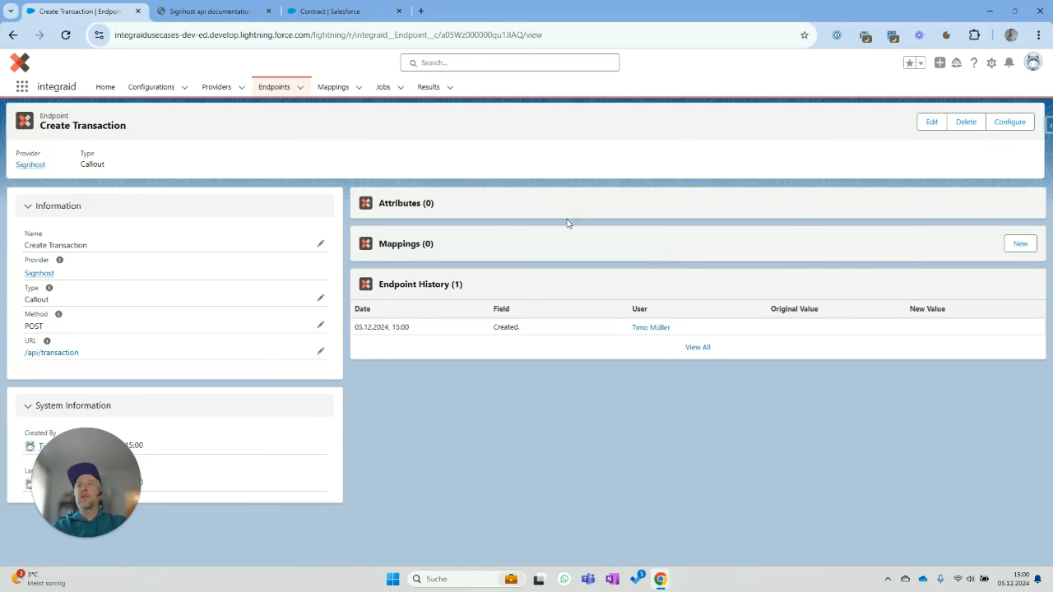
# - Begin attribute configuration with Outbound direction and Header location
pyautogui.click(1023, 125)
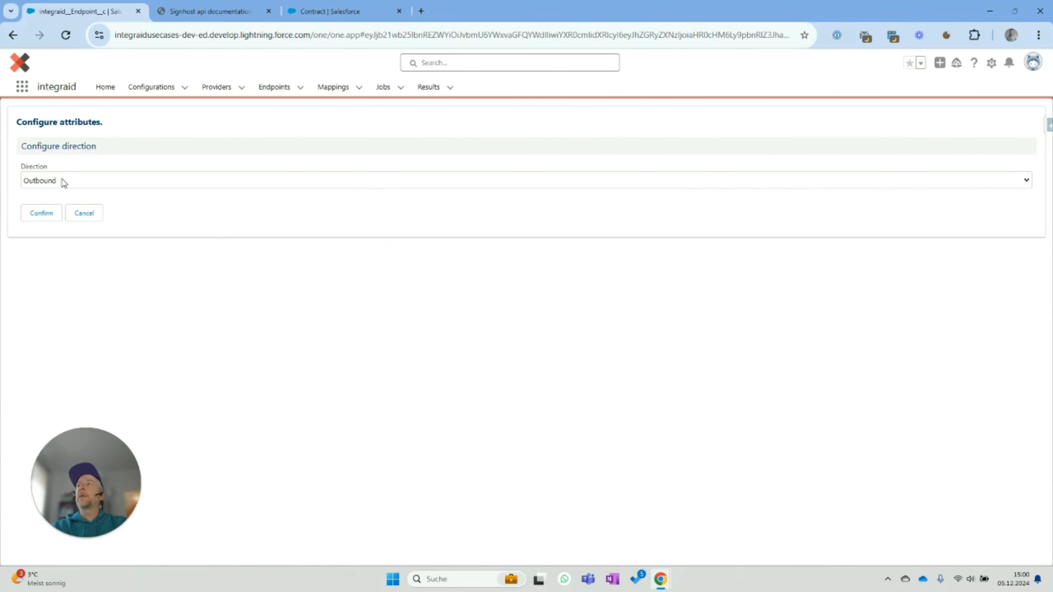
pyautogui.click(38, 221)
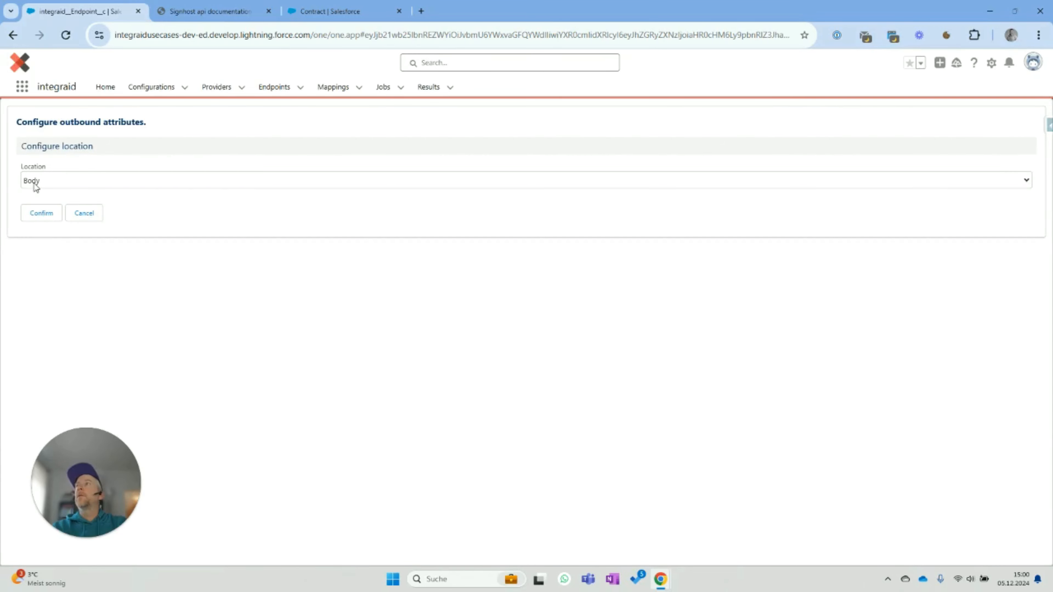
pyautogui.click(36, 184)
pyautogui.click(35, 210)
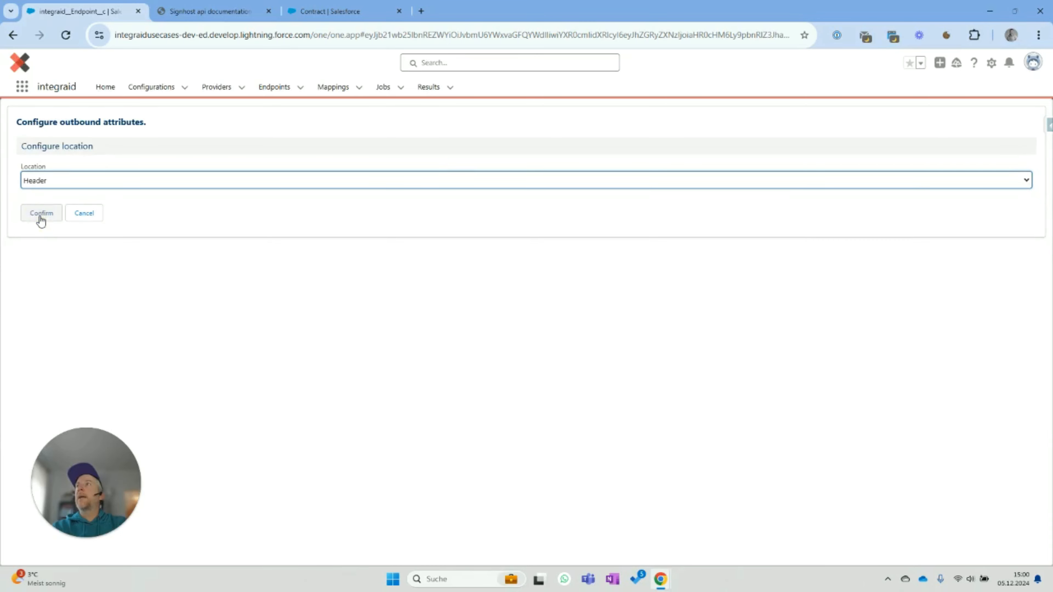
pyautogui.click(41, 220)
# - Add a Value child attribute named Application to the Header and save
pyautogui.click(92, 261)
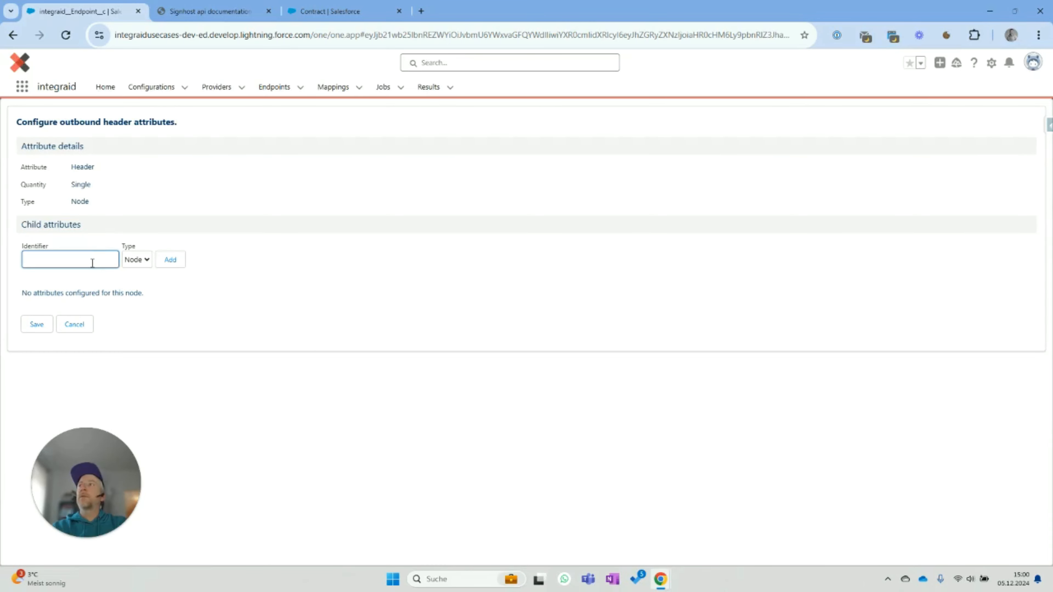
pyautogui.write('Applica')
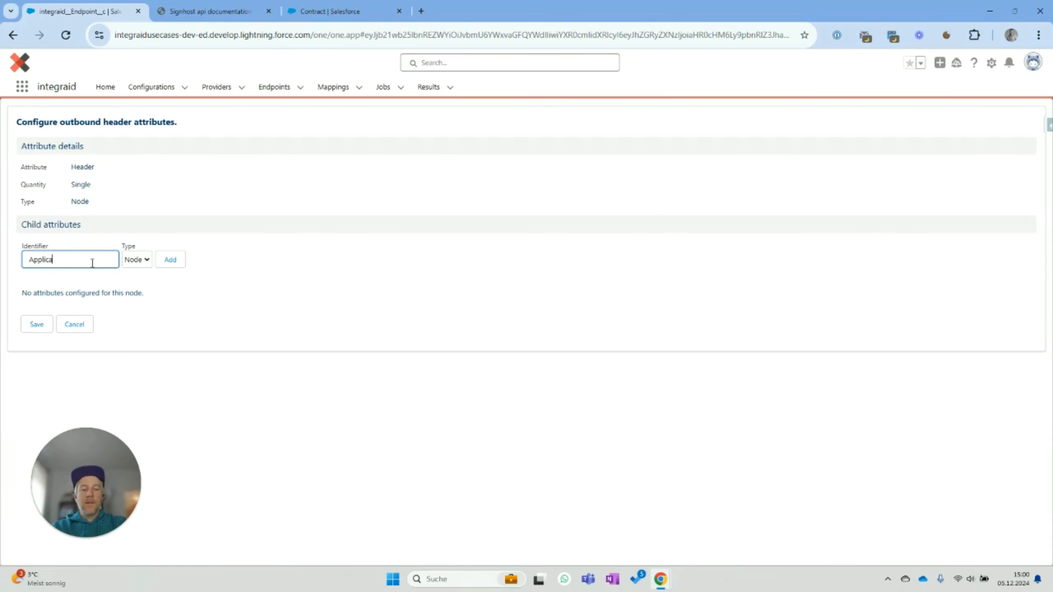
pyautogui.write('tion')
pyautogui.click(141, 259)
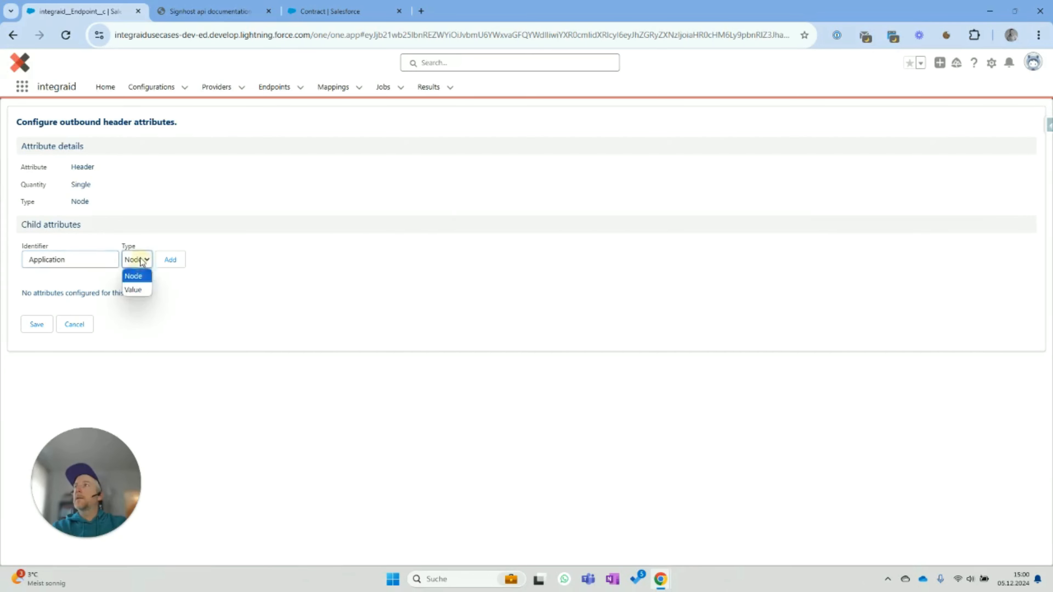
pyautogui.click(140, 289)
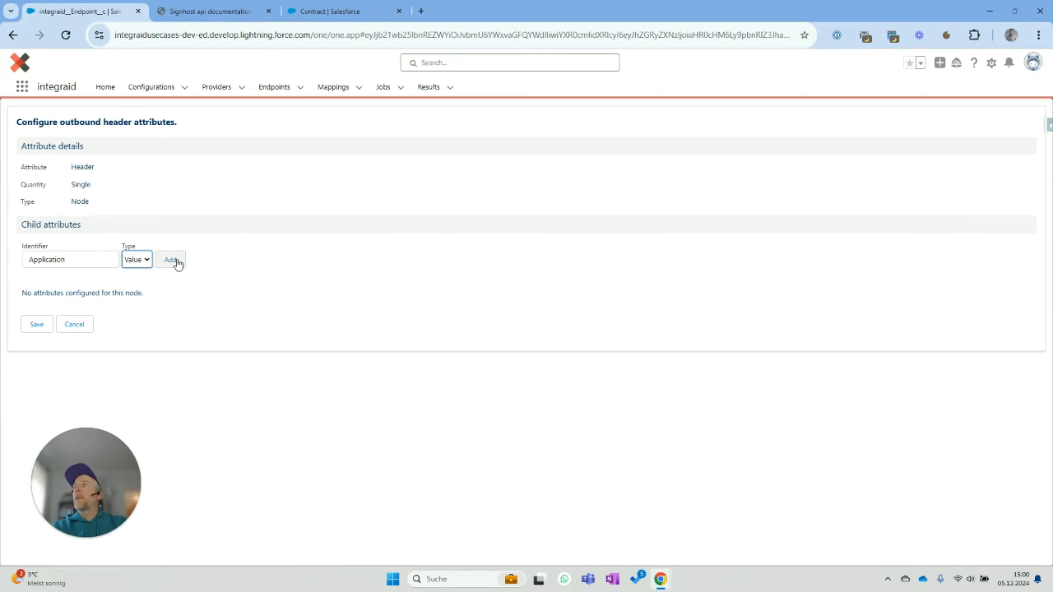
pyautogui.click(177, 261)
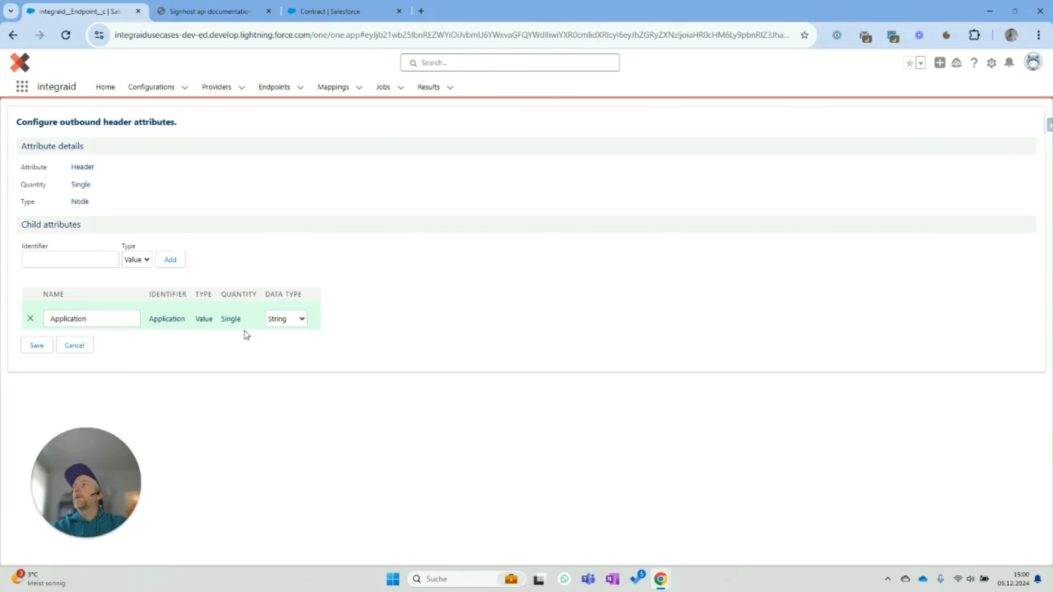
pyautogui.click(36, 346)
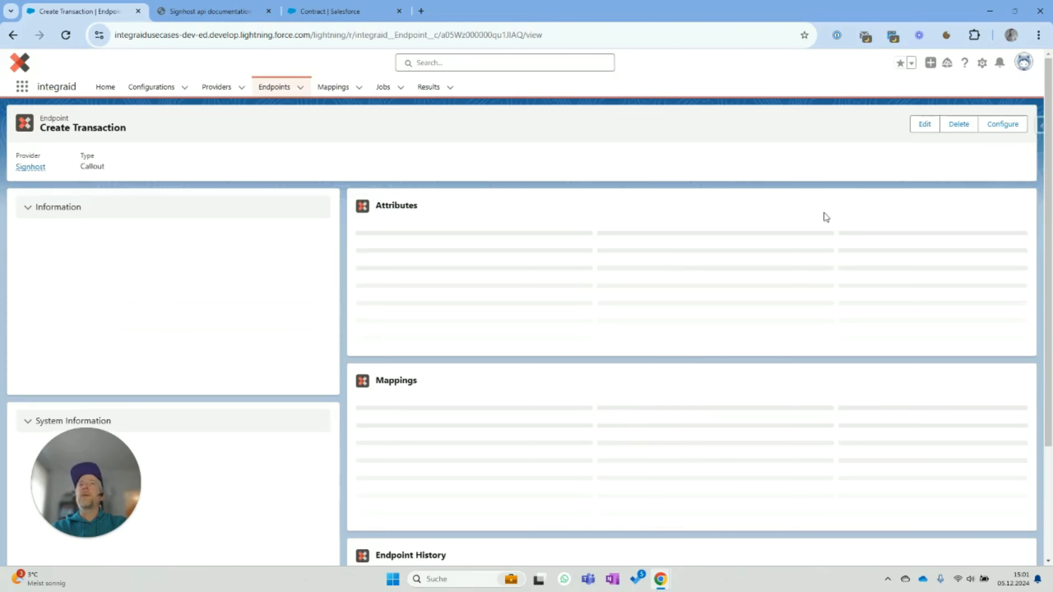
# - Set up attribute configuration with Outbound direction and Body location
pyautogui.click(1004, 125)
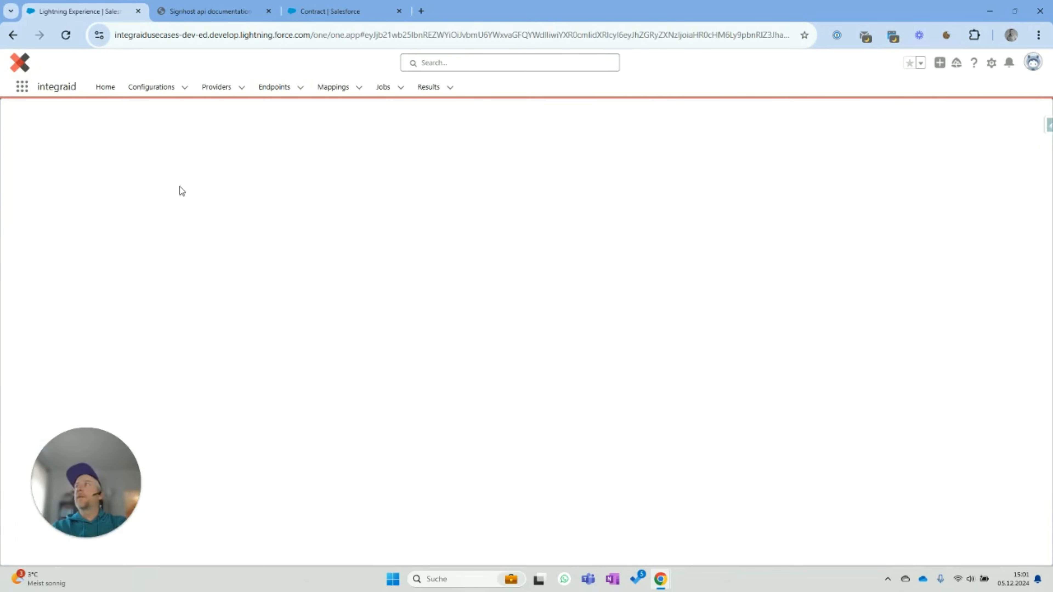
pyautogui.click(36, 212)
pyautogui.click(46, 180)
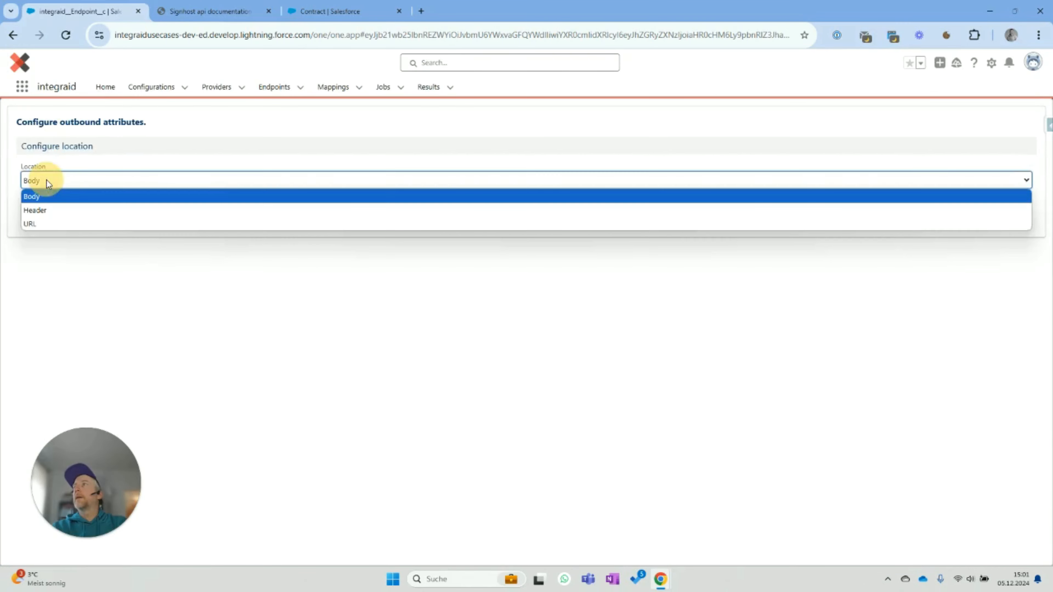
pyautogui.click(48, 181)
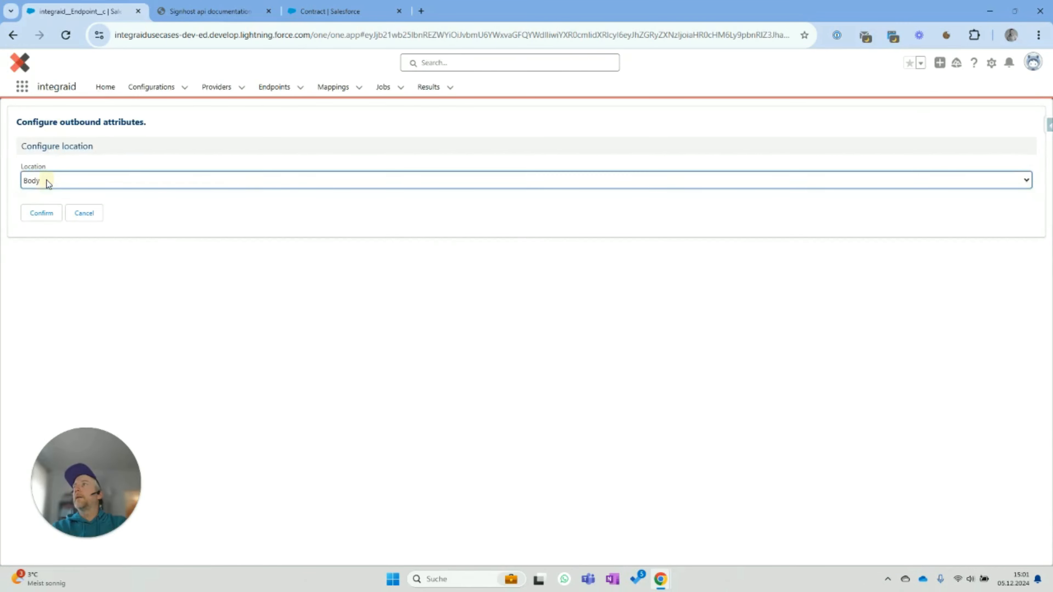
pyautogui.click(39, 219)
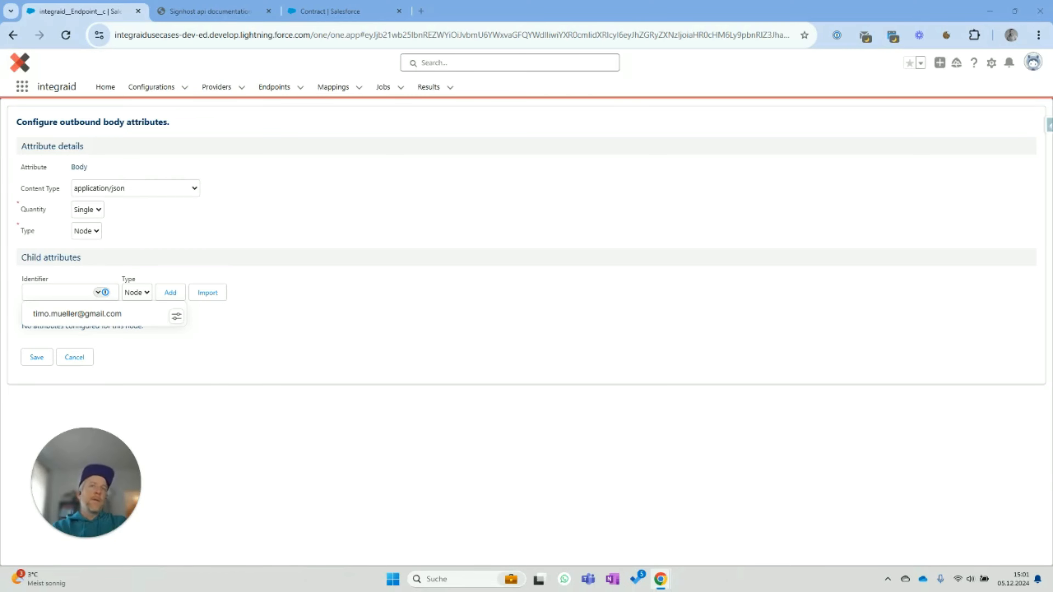
pyautogui.click(391, 305)
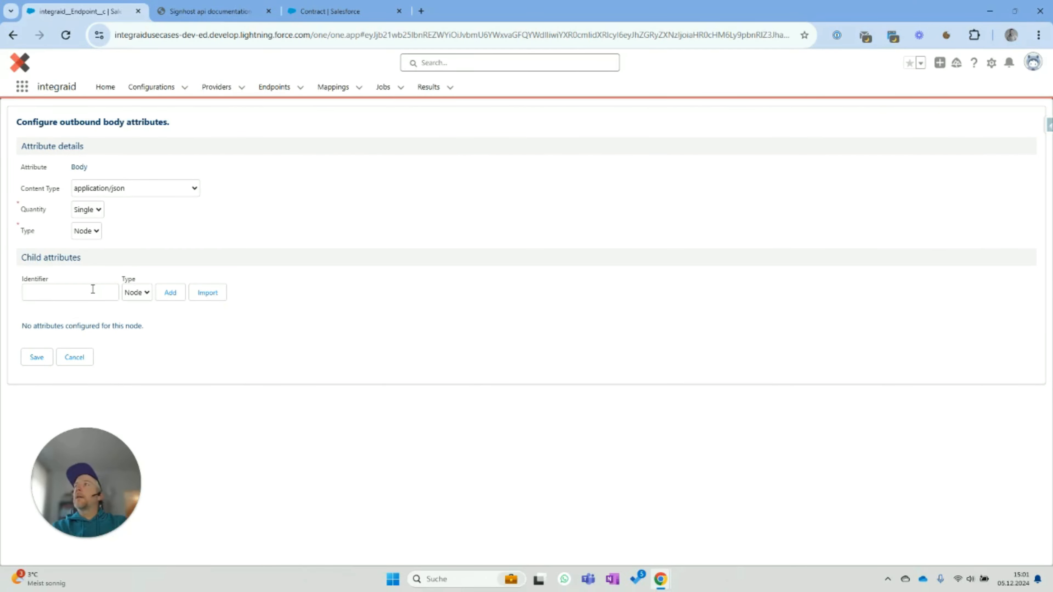
# - Check the request example in the Signhost API docs, then return to the Body form
pyautogui.click(211, 12)
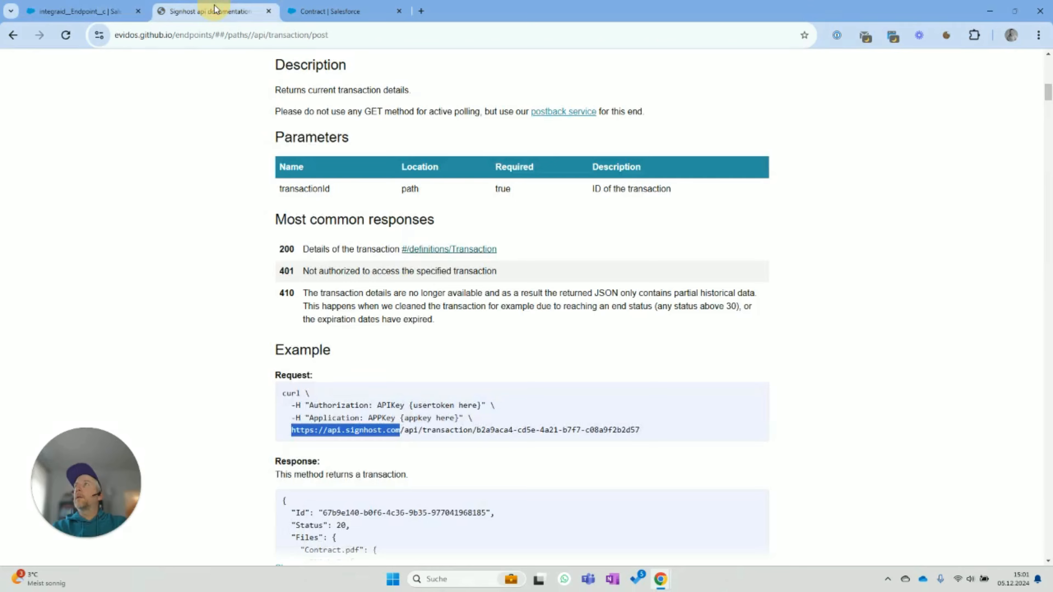
pyautogui.scroll(-2, 381, 406)
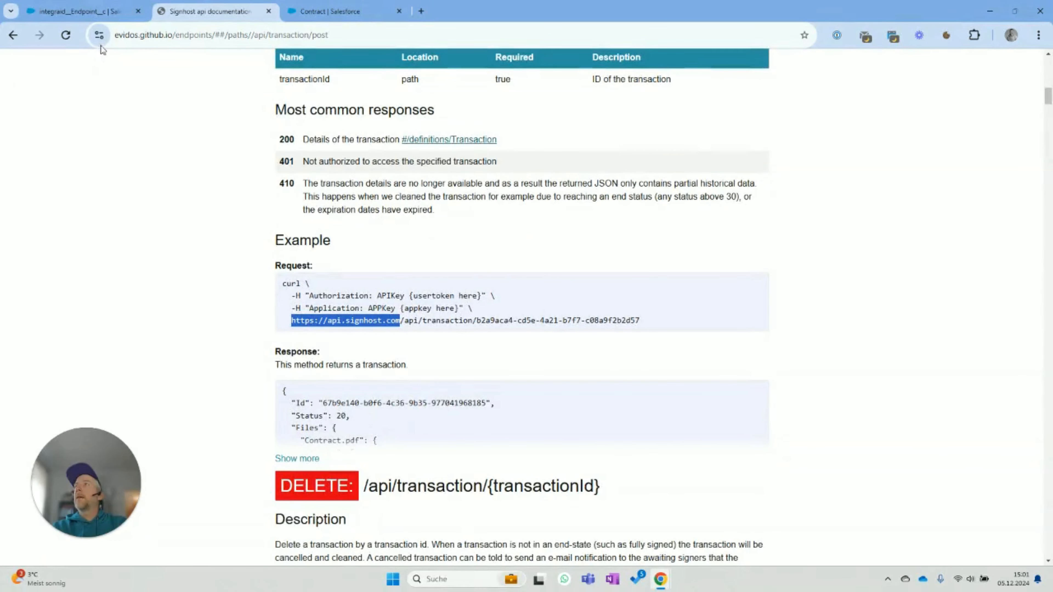
pyautogui.click(78, 12)
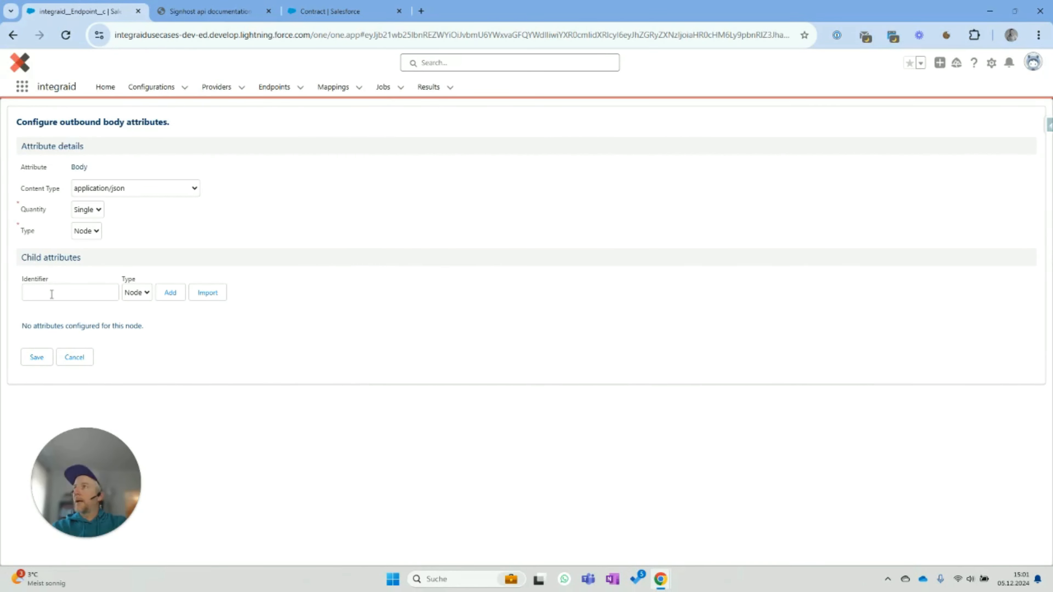
pyautogui.click(207, 292)
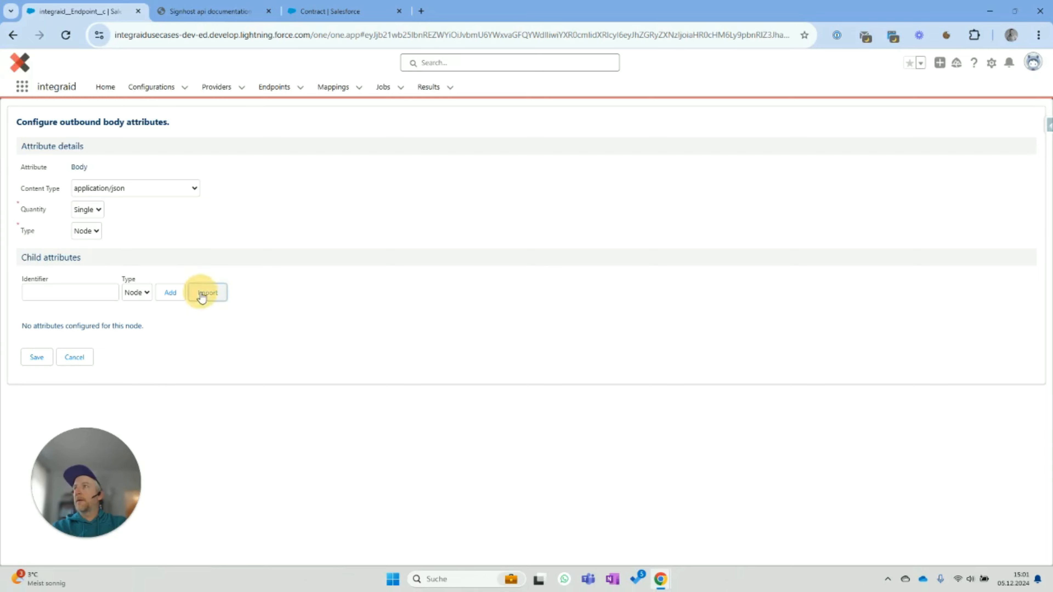
# - Import the pasted transaction JSON as Body child attributes (Language, SendEmailNotifications, Signers) and save
pyautogui.click(156, 312)
pyautogui.hotkey('ctrl', 'v')
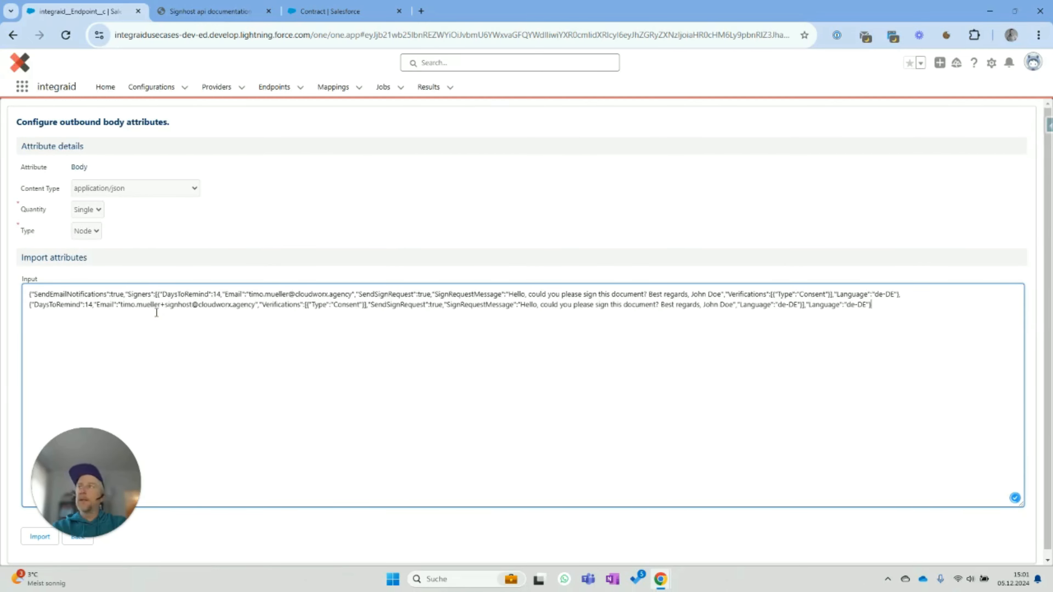
pyautogui.click(38, 538)
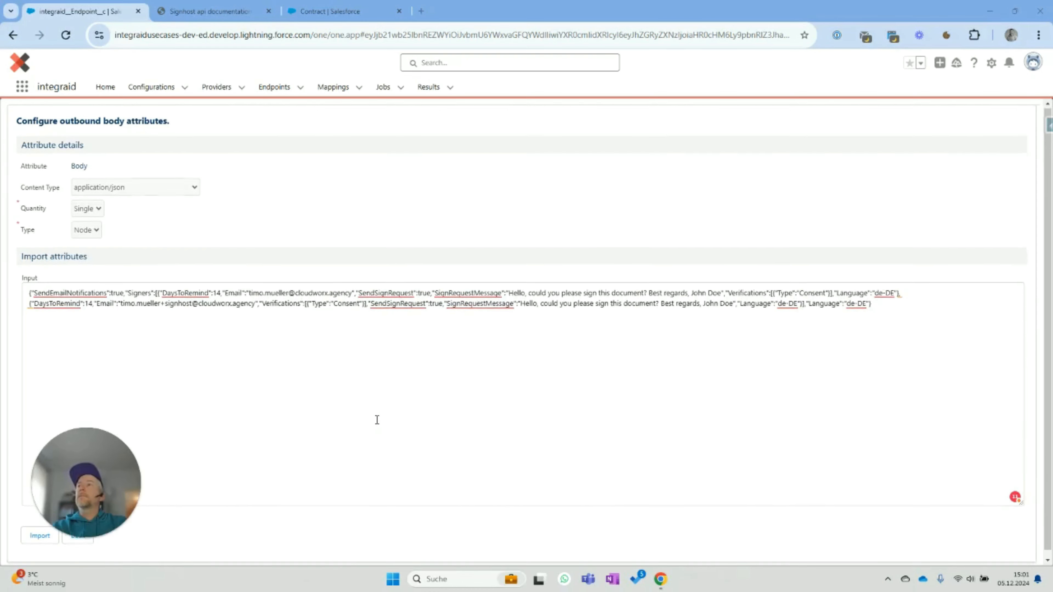
pyautogui.moveTo(129, 468); pyautogui.dragTo(238, 467)
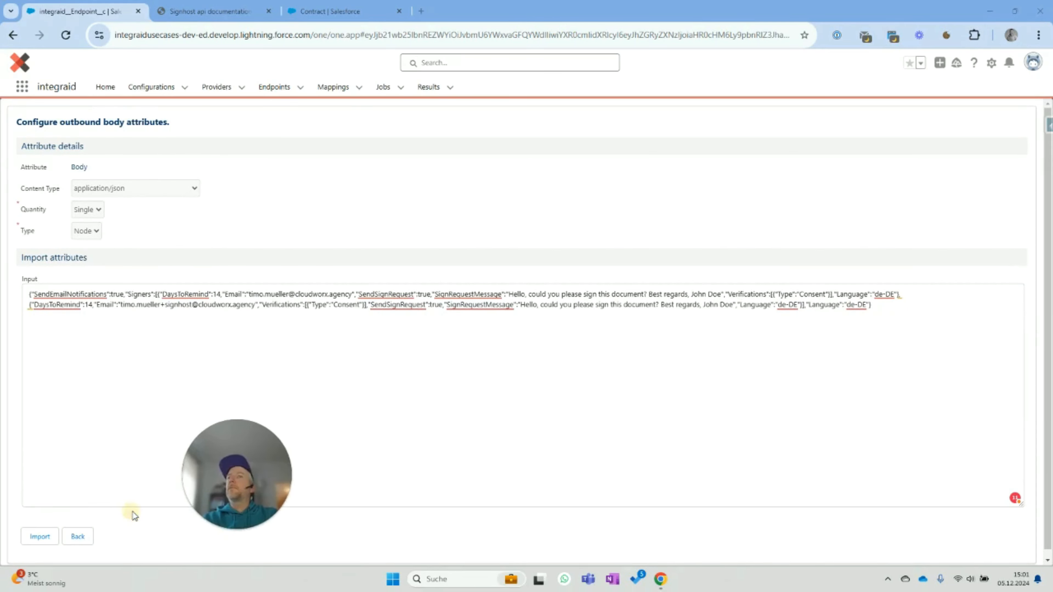
pyautogui.scroll(-1, 442, 346)
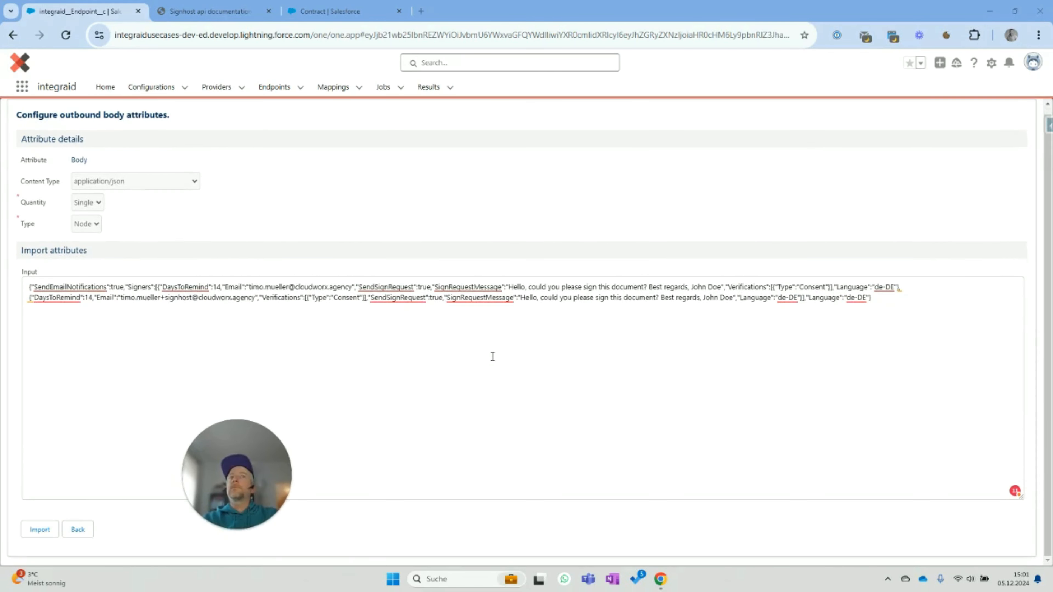
pyautogui.click(39, 530)
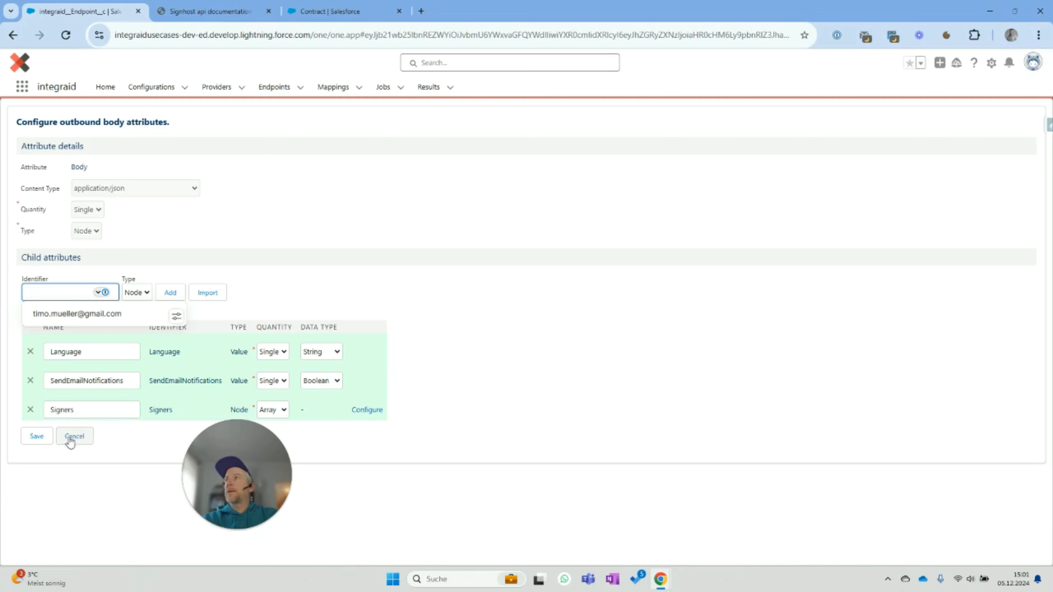
pyautogui.click(37, 435)
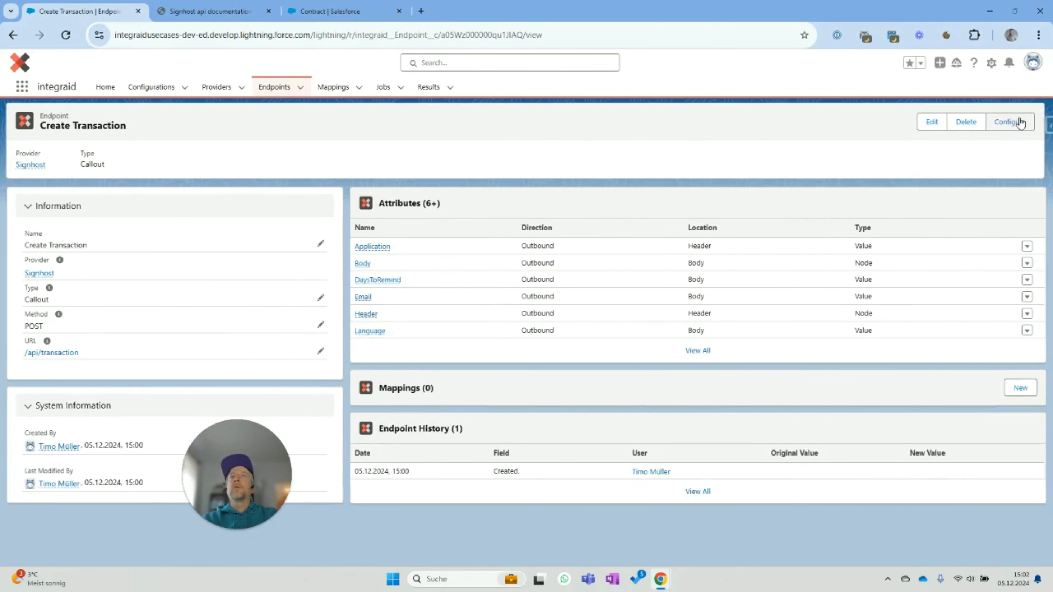
# - Configure attributes with Inbound direction and Body location
pyautogui.click(1009, 121)
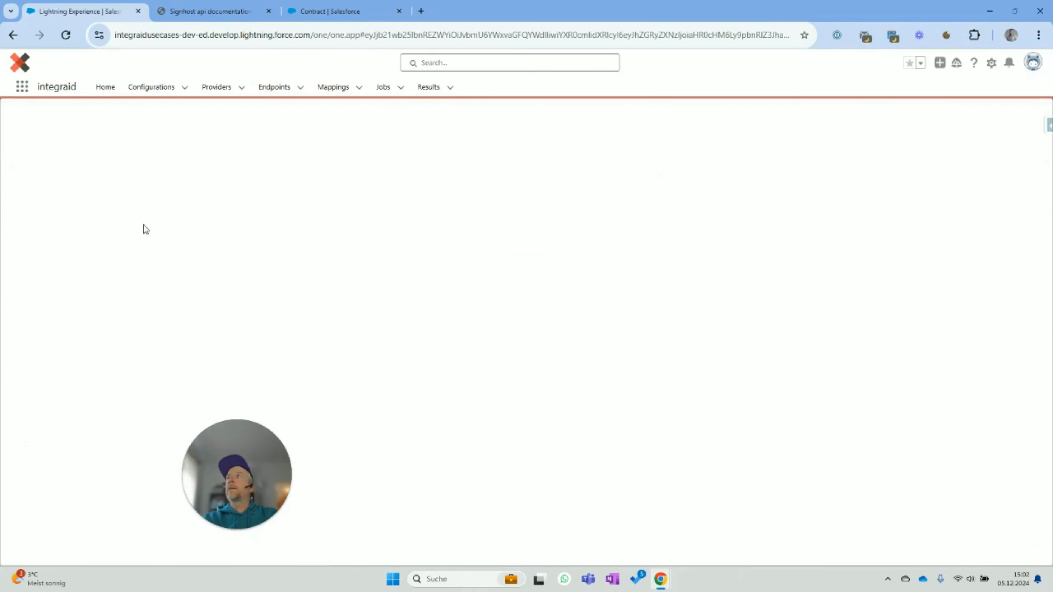
pyautogui.click(51, 183)
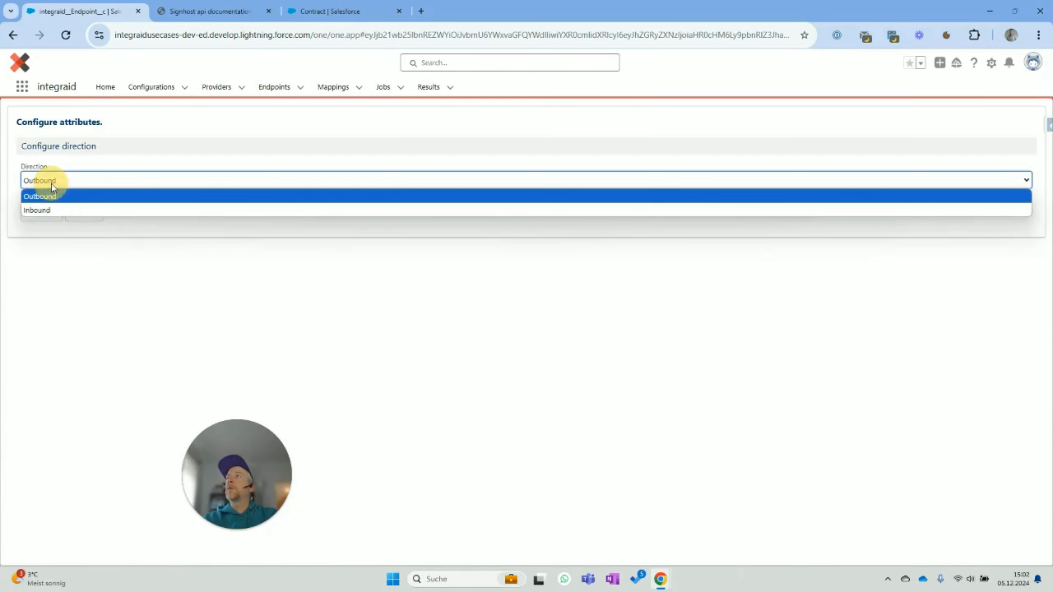
pyautogui.click(51, 209)
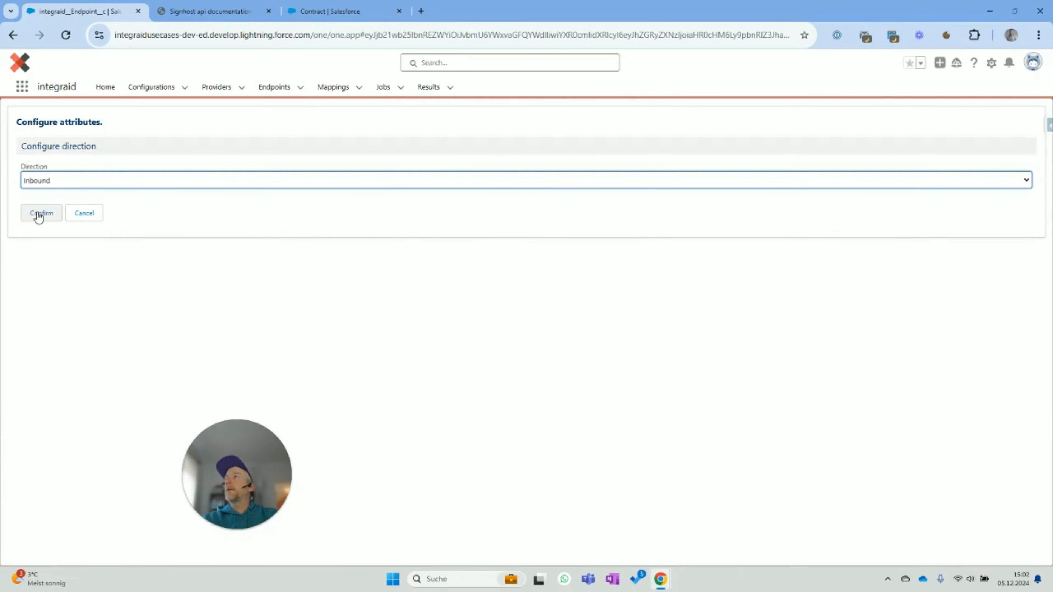
pyautogui.click(39, 214)
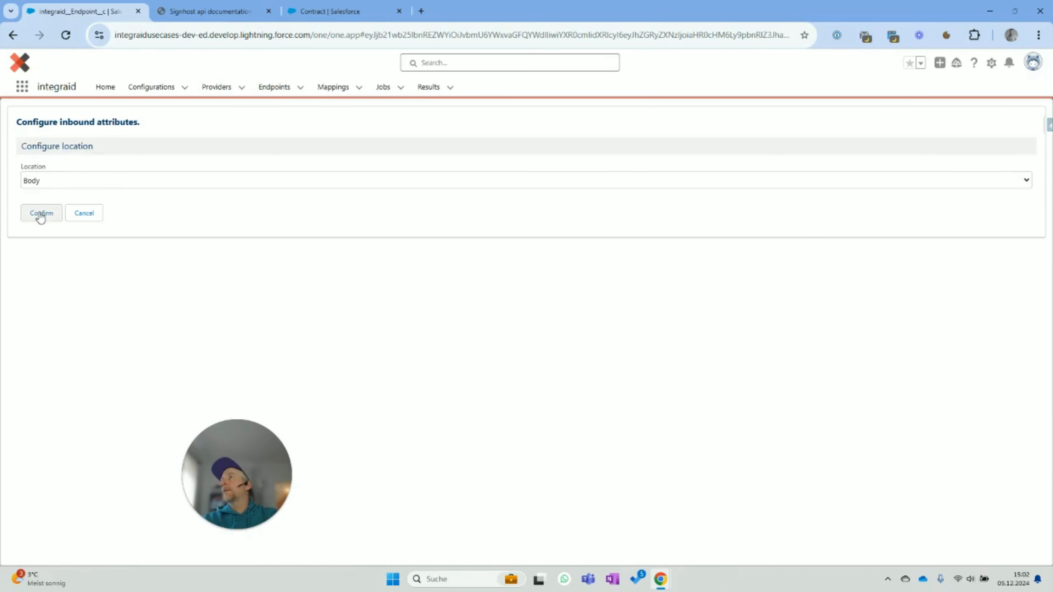
pyautogui.click(41, 212)
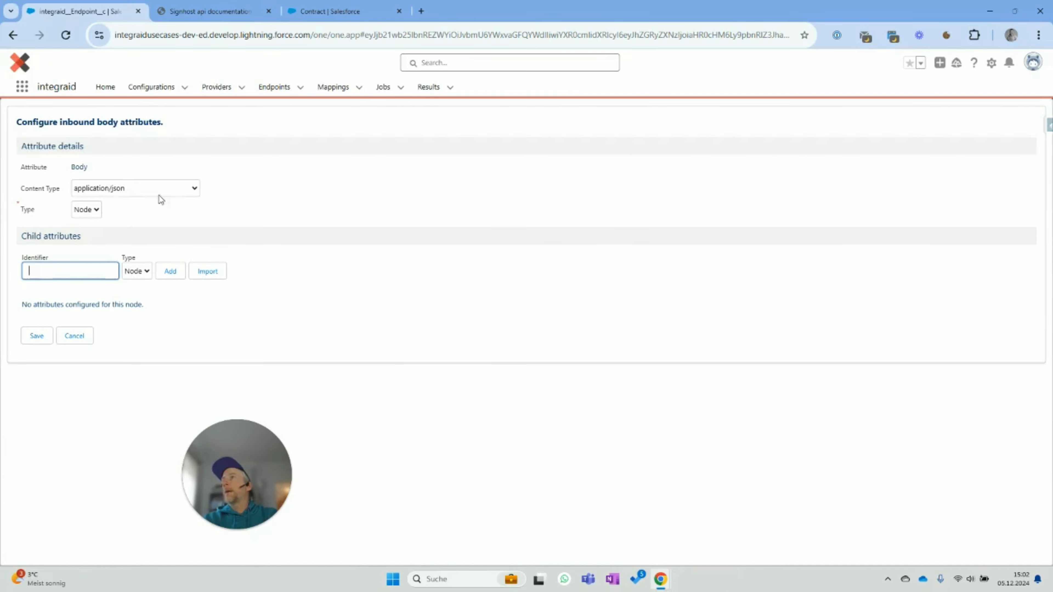
# - Import the response JSON as inbound Body attributes, save, then open the Signhost provider
pyautogui.click(206, 274)
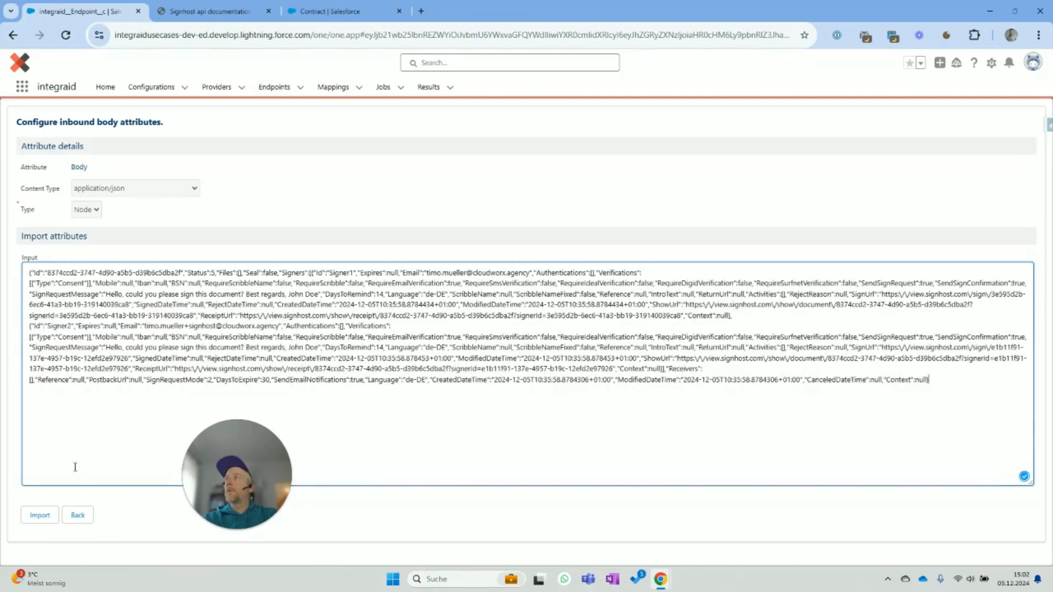
pyautogui.click(76, 514)
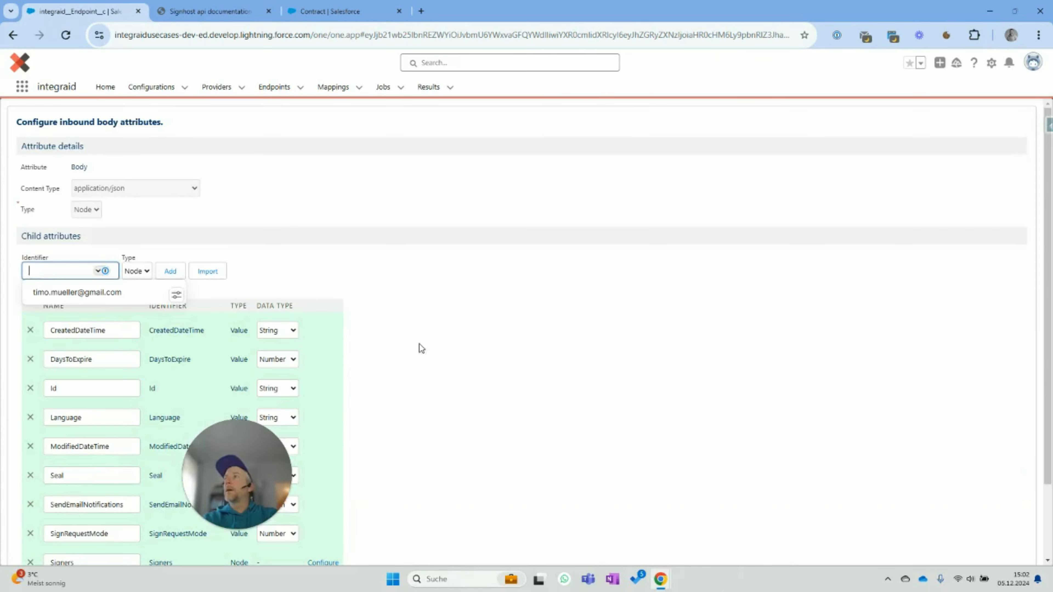
pyautogui.scroll(-2, 165, 368)
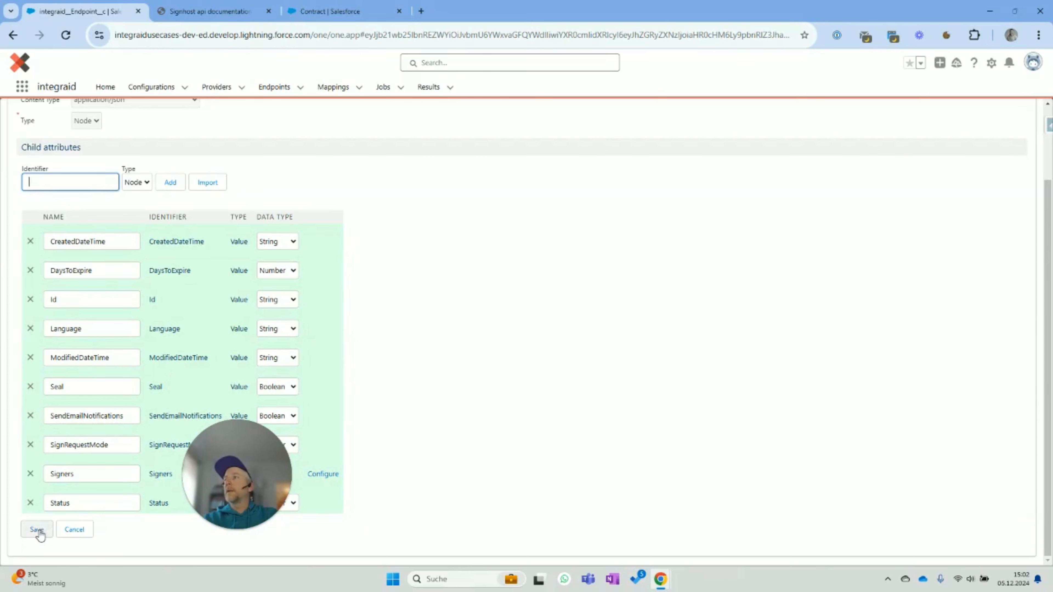
pyautogui.click(37, 530)
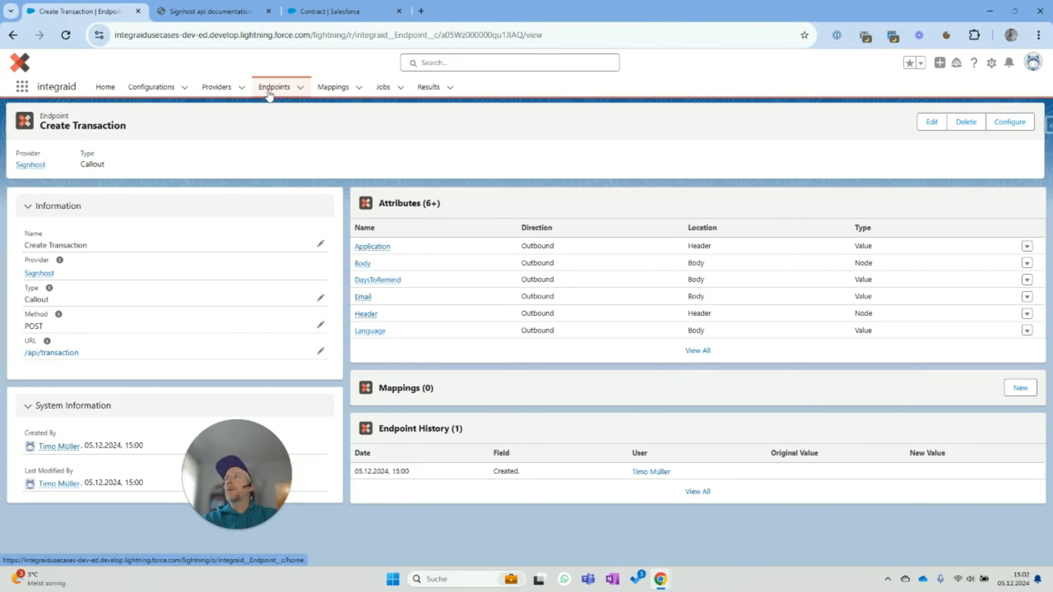
pyautogui.click(40, 273)
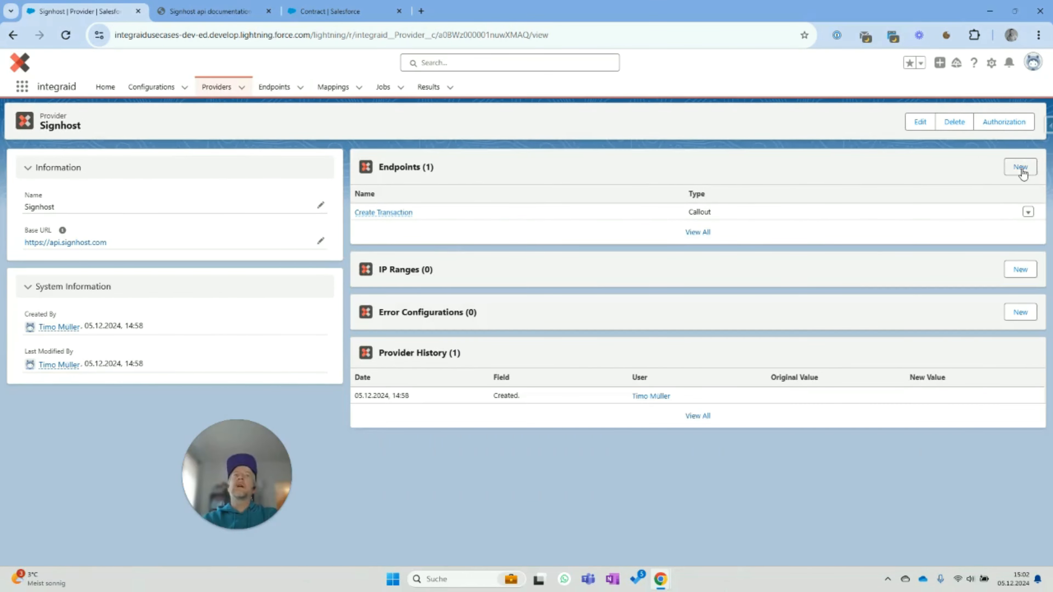
# - Start a new Signhost endpoint named Add Metadata that uses the PUT method
pyautogui.click(1019, 167)
pyautogui.click(401, 216)
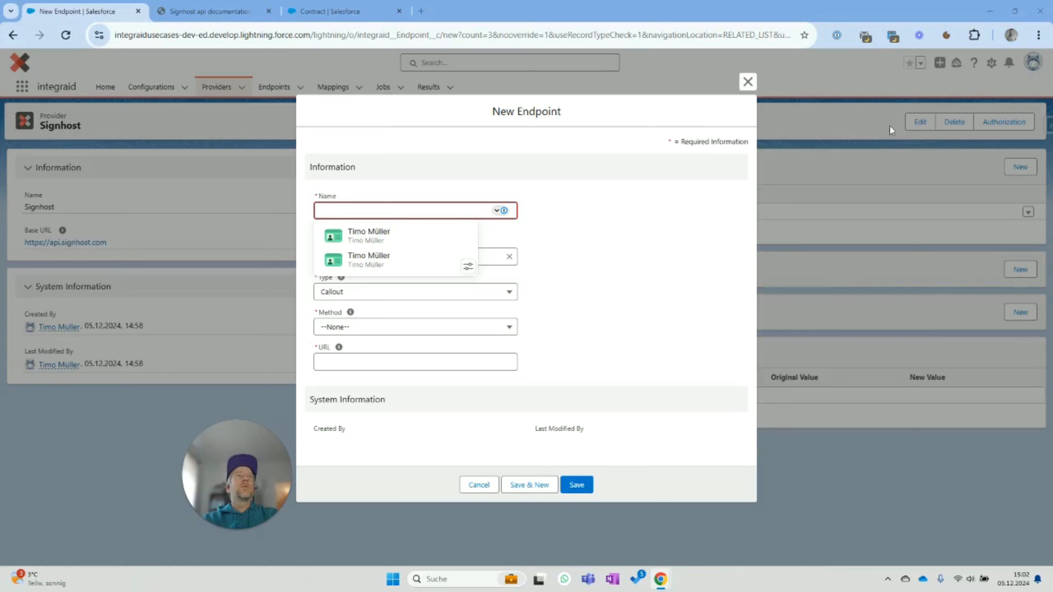
pyautogui.click(385, 209)
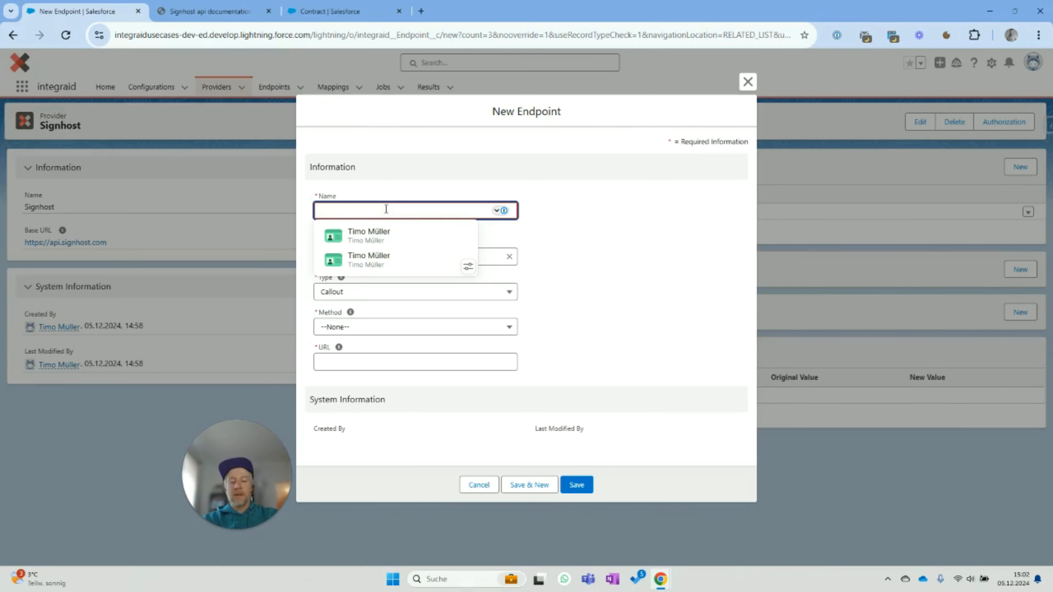
pyautogui.write('Add Metadata')
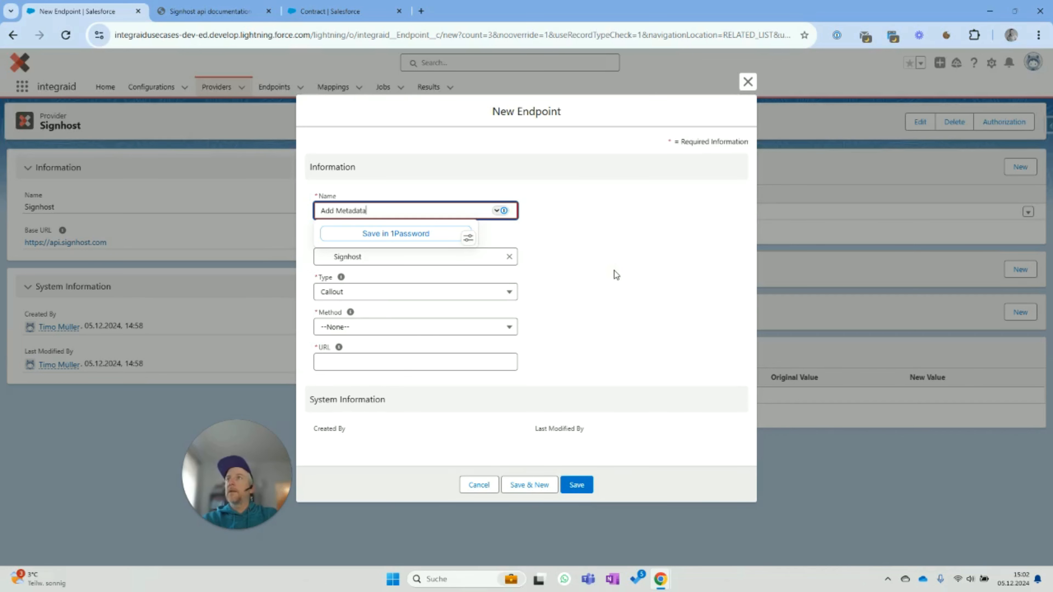
pyautogui.click(616, 275)
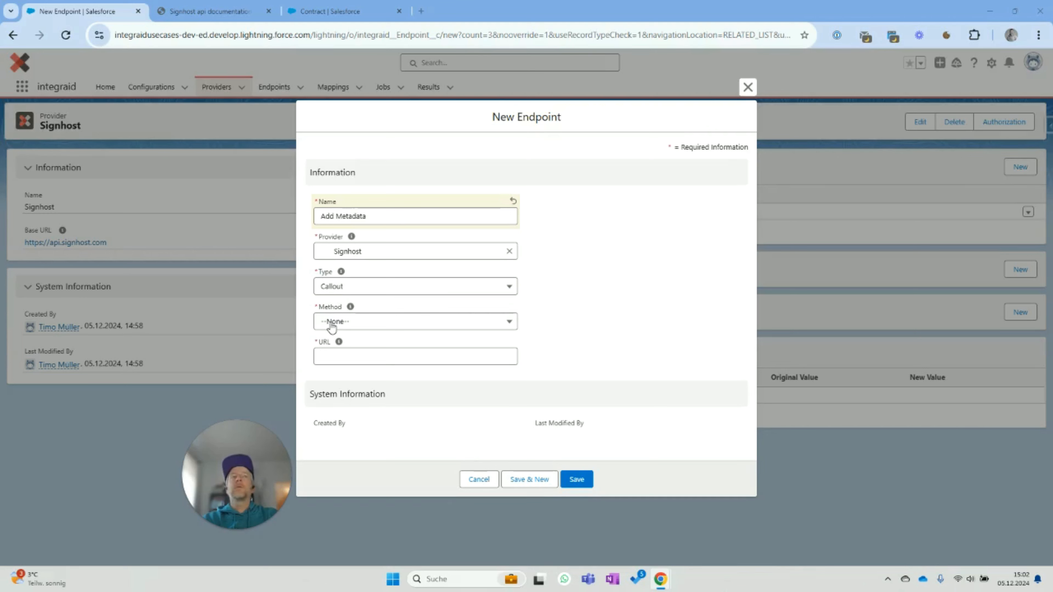
pyautogui.click(485, 324)
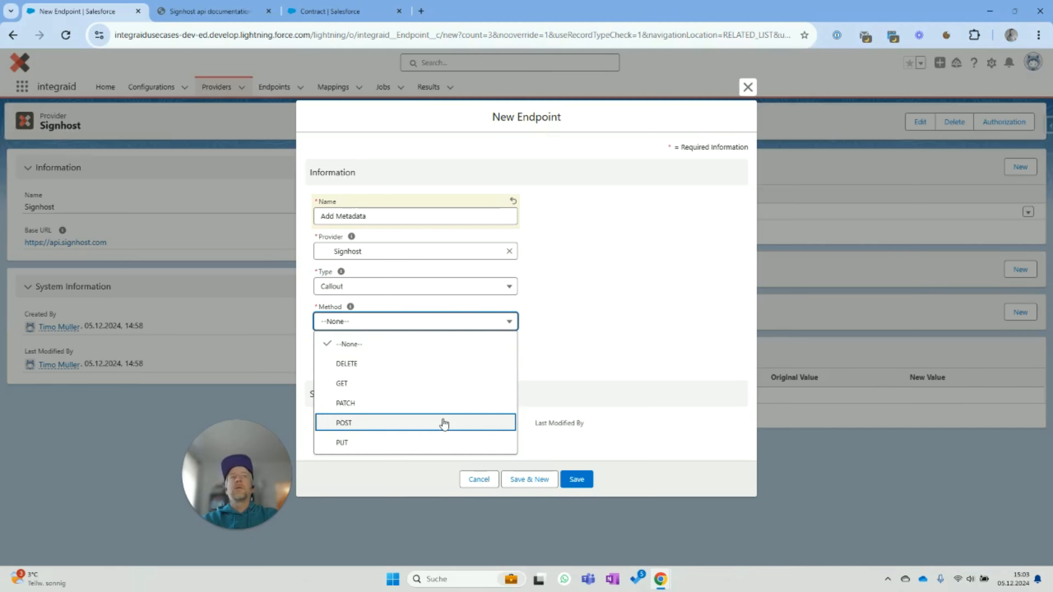
pyautogui.click(438, 442)
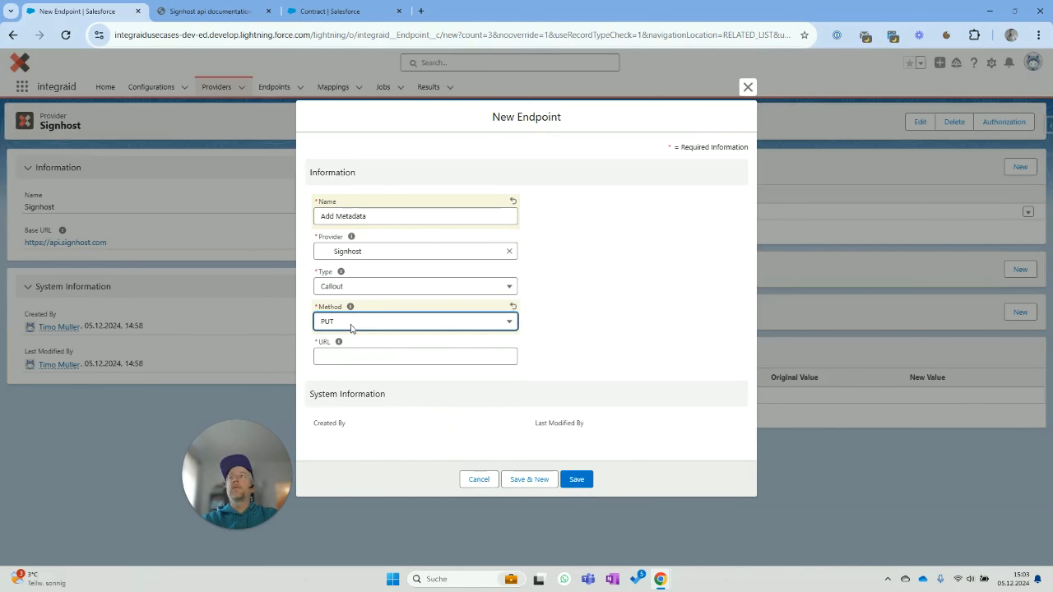
# - Set the URL to api/transaction/{Contract.Signhost_Id__c}/file/{ContentDocument.Id} and save the endpoint
pyautogui.click(472, 352)
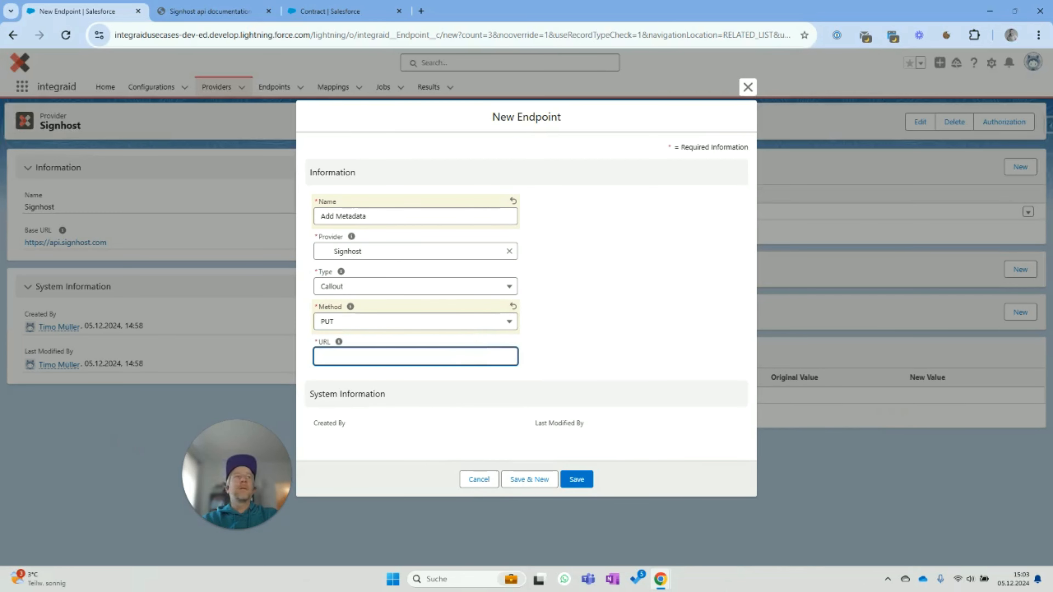
pyautogui.hotkey('alt', 'Tab')
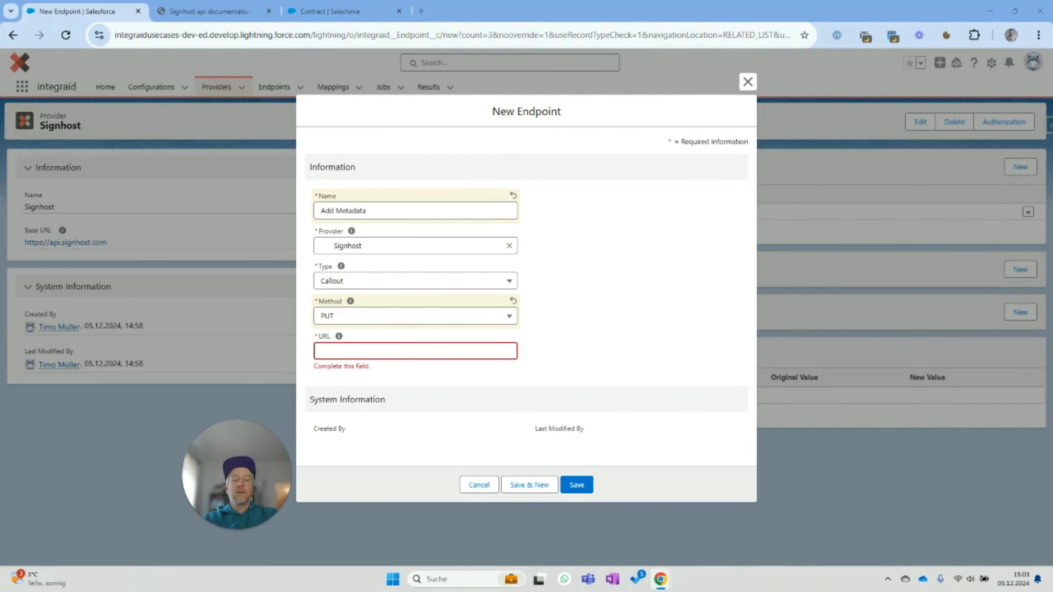
pyautogui.click(416, 356)
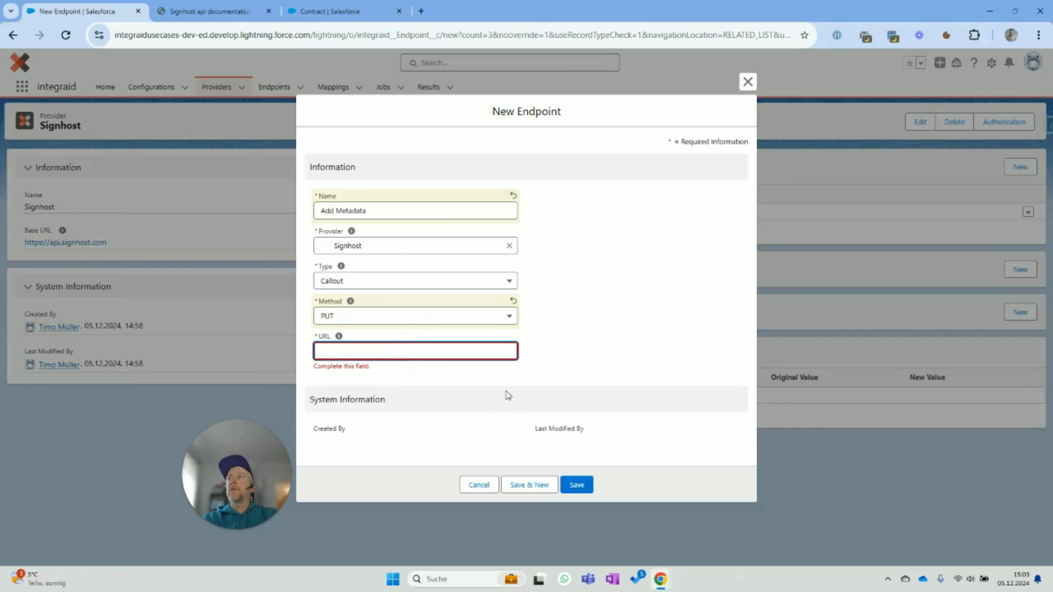
pyautogui.write('saction/{Contract.Signhost_Id__c}/file/{ContentDocument.Id}')
pyautogui.press('Home')
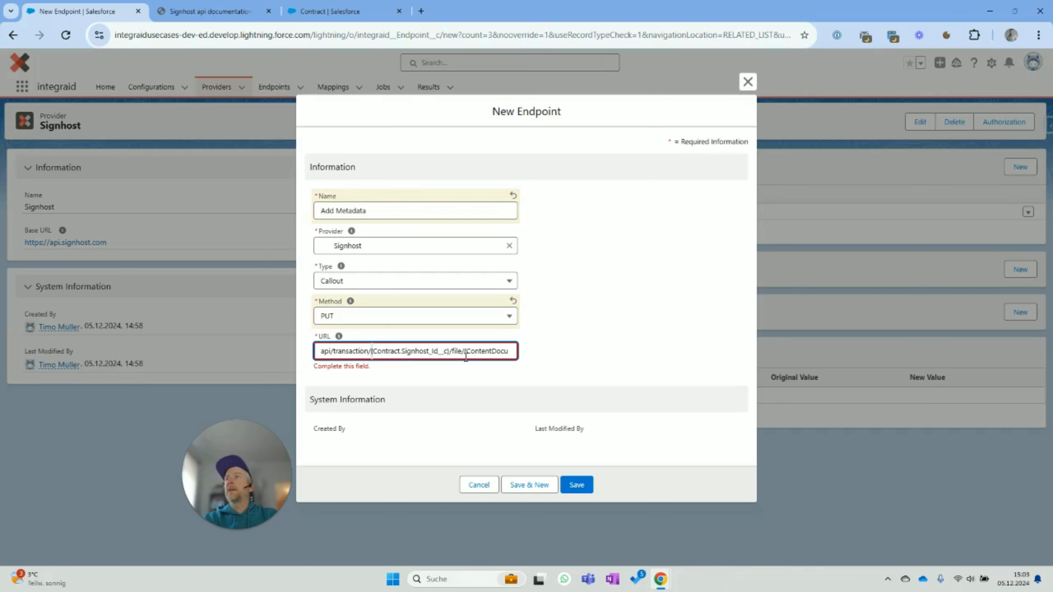
pyautogui.hotkey('shift', 'Right')
pyautogui.hotkey('shift', 'Right')
pyautogui.hotkey('shift', 'Right')
pyautogui.hotkey('shift', 'Right')
pyautogui.hotkey('shift', 'Right')
pyautogui.hotkey('shift', 'Right')
pyautogui.hotkey('shift', 'Right')
pyautogui.hotkey('shift', 'Right')
pyautogui.hotkey('shift', 'Right')
pyautogui.hotkey('shift', 'Right')
pyautogui.hotkey('shift', 'Right')
pyautogui.hotkey('shift', 'Right')
pyautogui.hotkey('shift', 'Right')
pyautogui.hotkey('shift', 'Right')
pyautogui.hotkey('shift', 'Right')
pyautogui.hotkey('shift', 'Right')
pyautogui.hotkey('shift', 'Right')
pyautogui.hotkey('shift', 'Right')
pyautogui.hotkey('shift', 'Right')
pyautogui.hotkey('shift', 'Right')
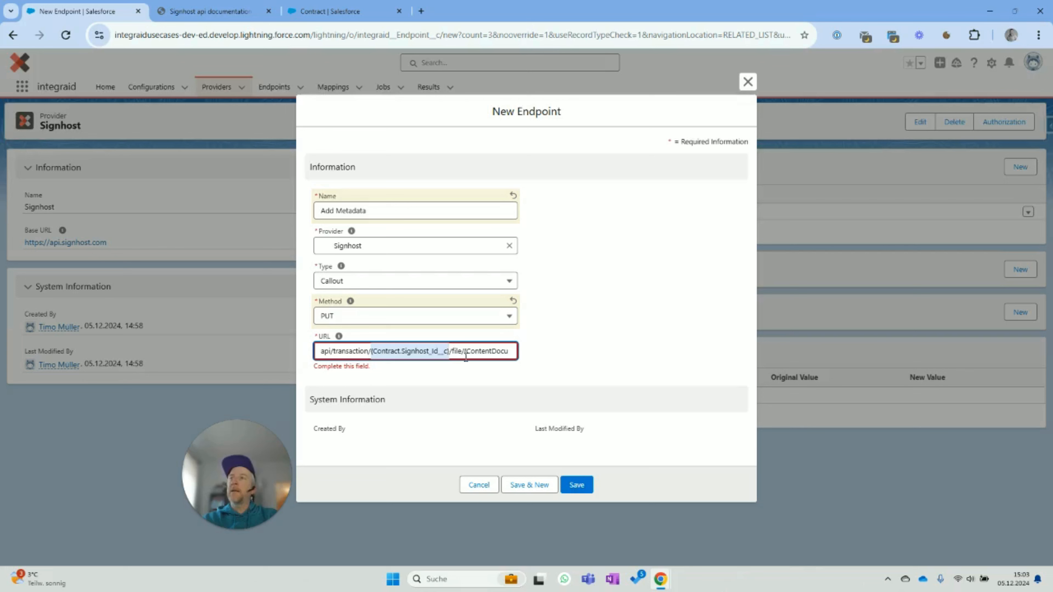
pyautogui.press('Left')
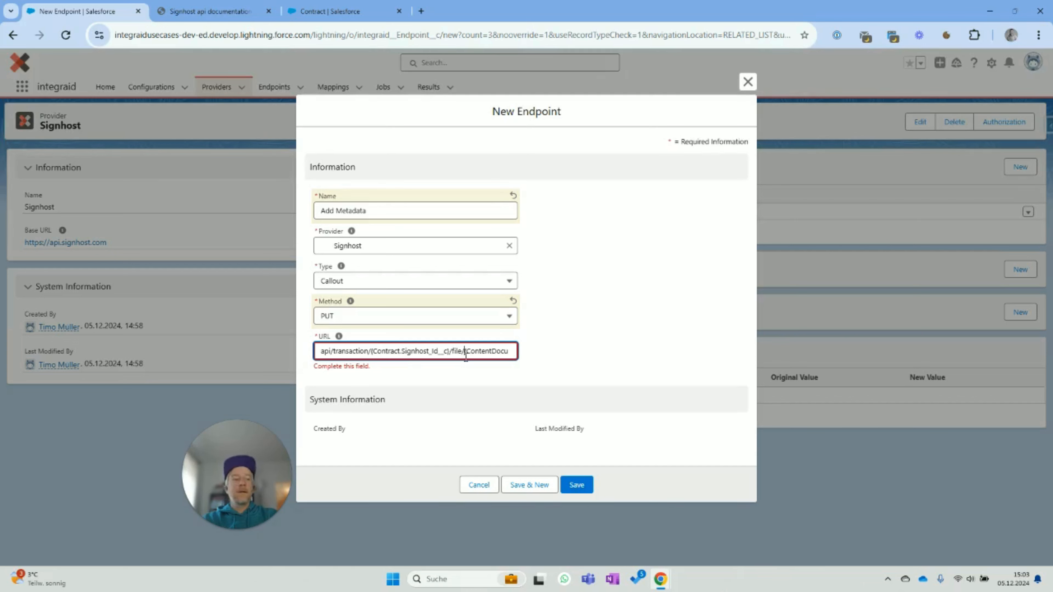
pyautogui.write('ment.Id')
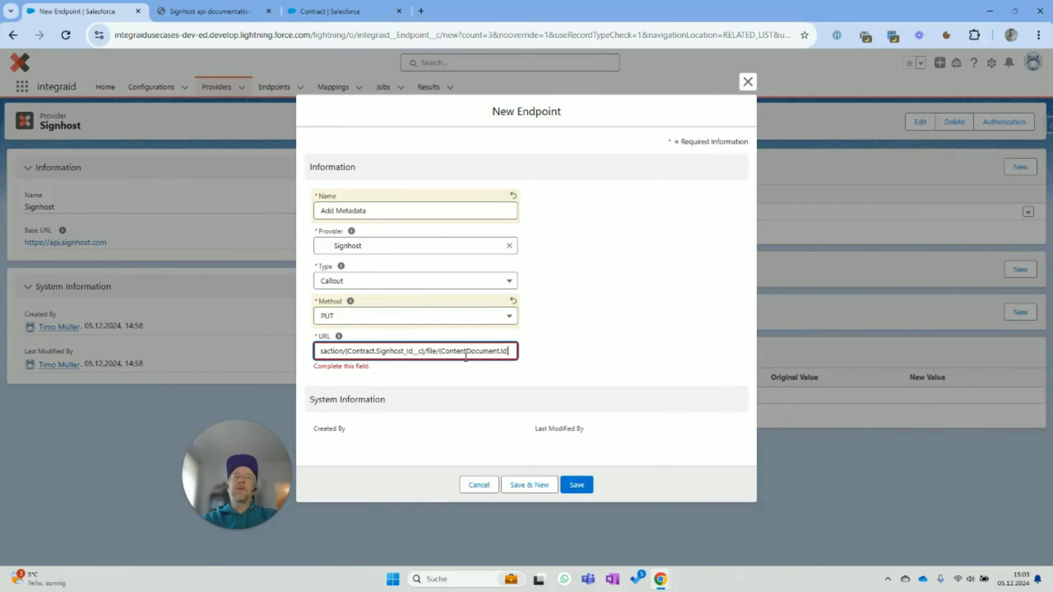
pyautogui.click(589, 341)
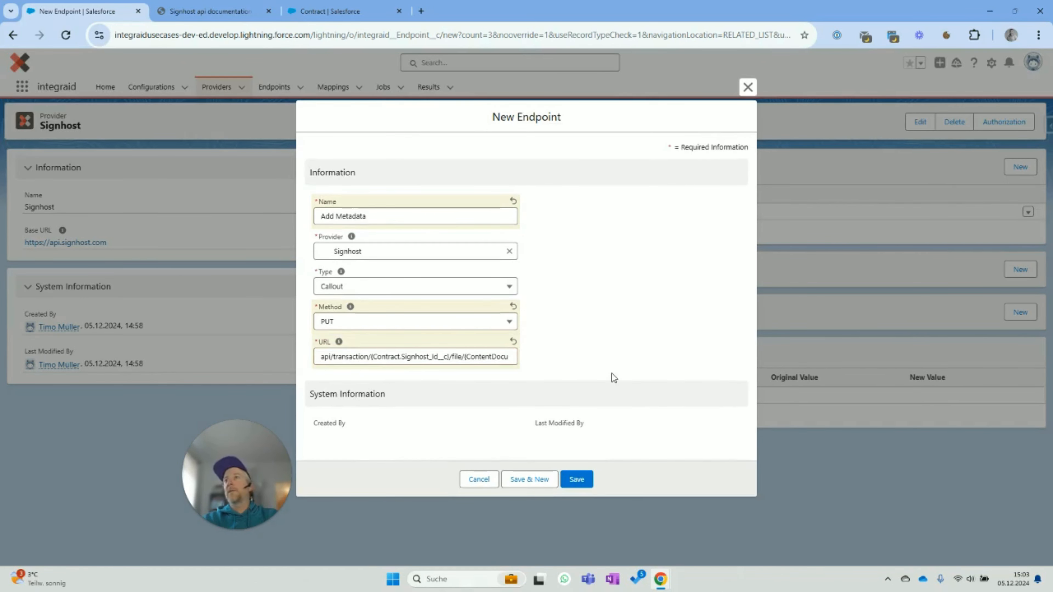
pyautogui.click(471, 354)
pyautogui.press('End')
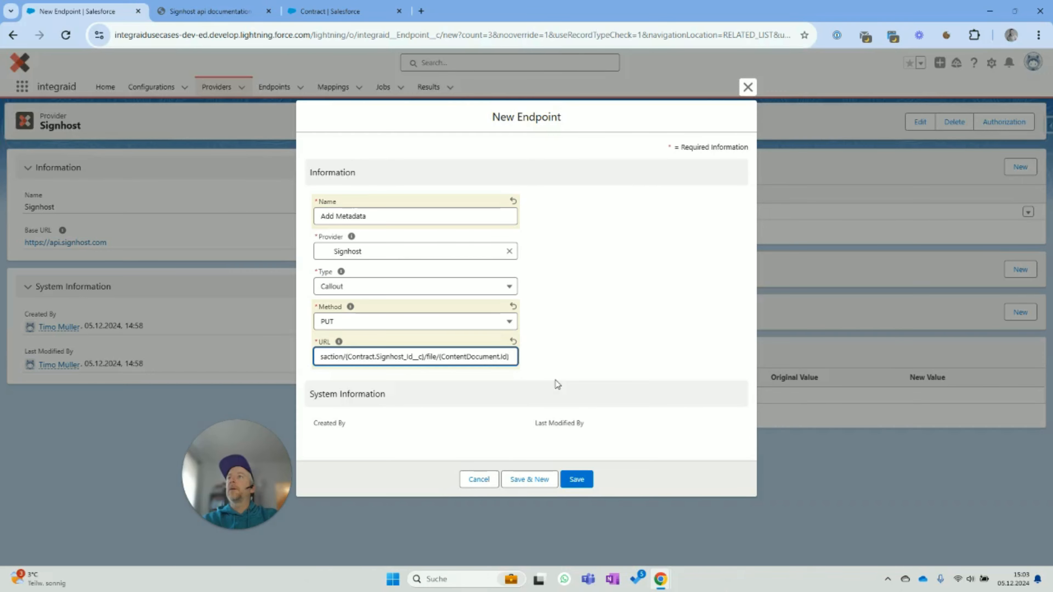
pyautogui.press('Home')
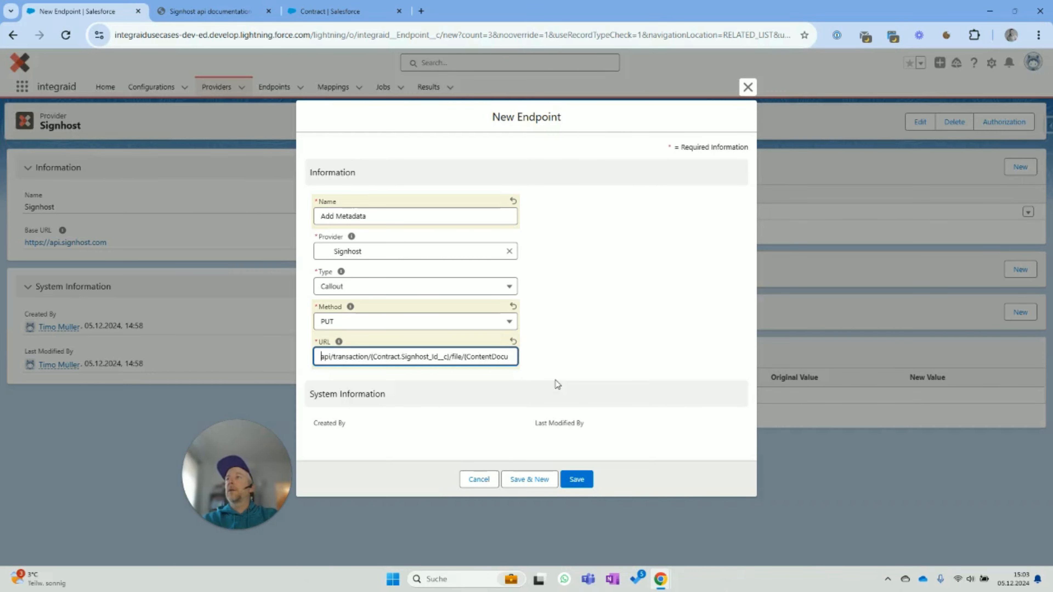
pyautogui.click(576, 479)
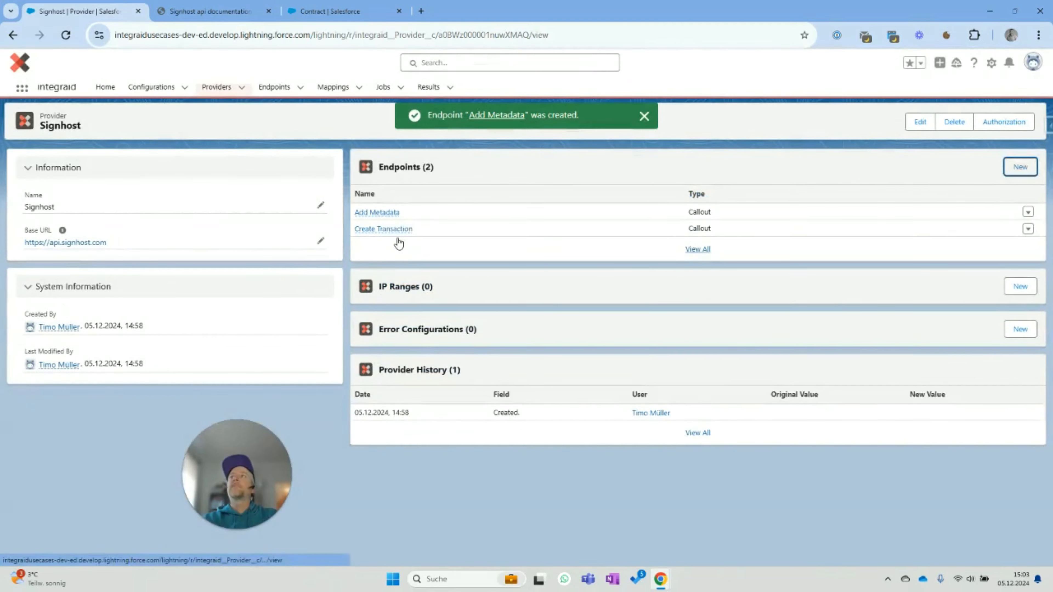
# - Open Add Metadata and choose Header as the outbound attribute location
pyautogui.click(382, 215)
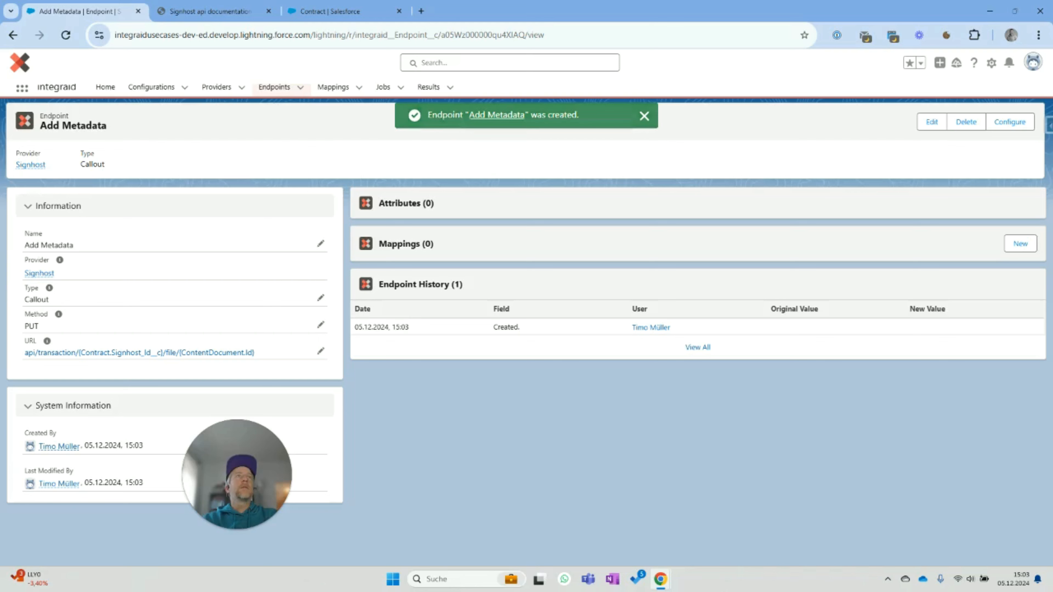
pyautogui.click(1001, 124)
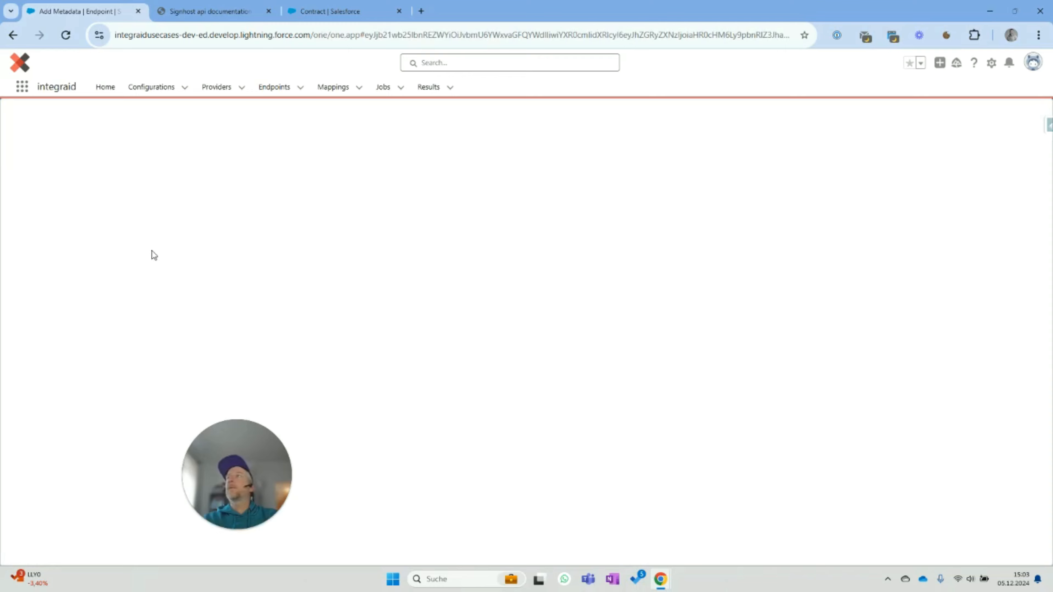
pyautogui.click(40, 213)
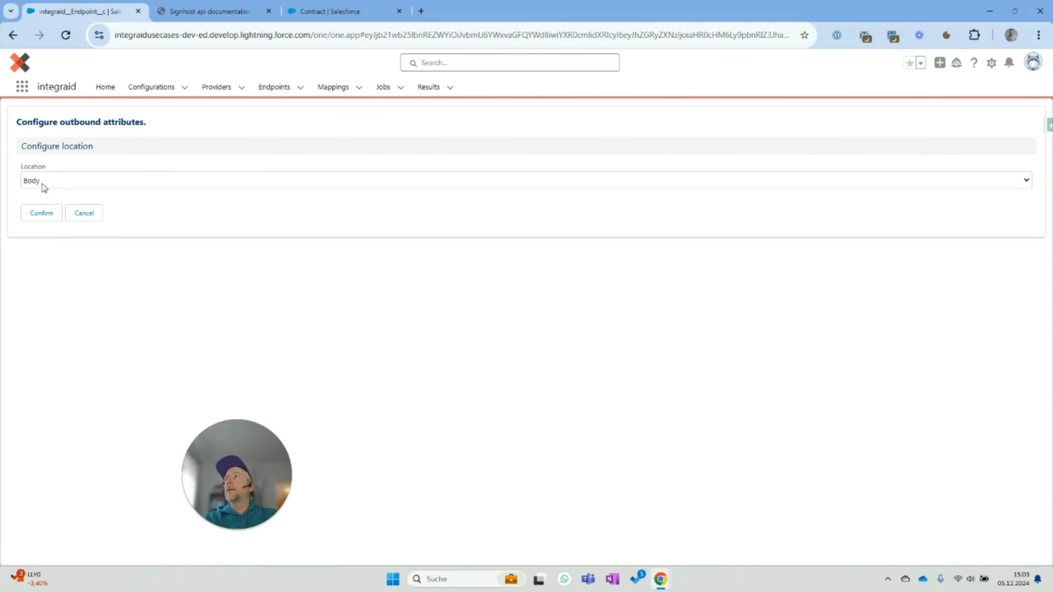
pyautogui.click(41, 183)
pyautogui.click(39, 211)
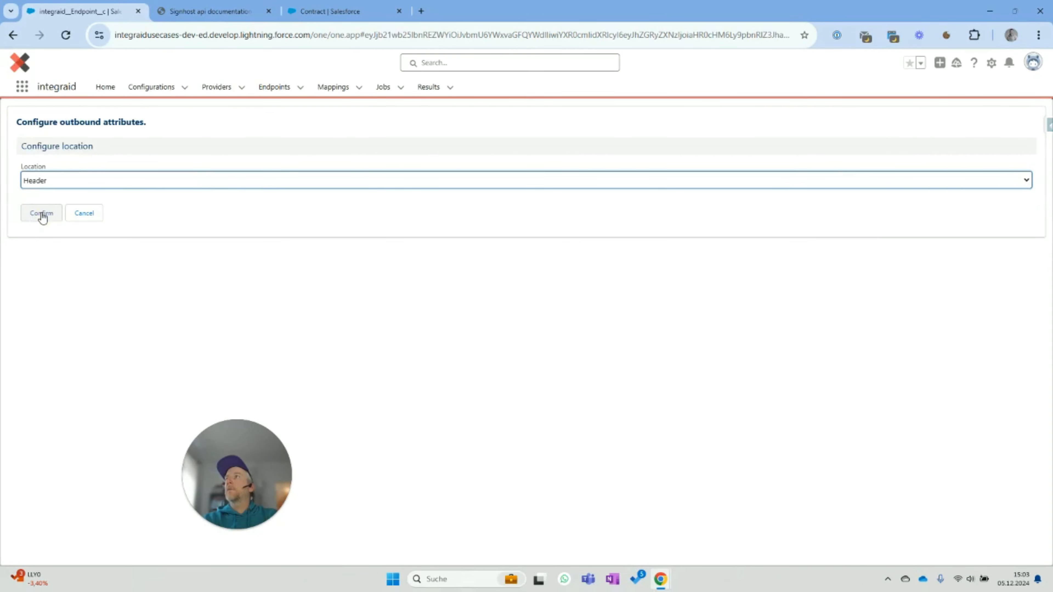
pyautogui.click(40, 214)
# - Add a Value child attribute named Application to the header and save it
pyautogui.click(94, 259)
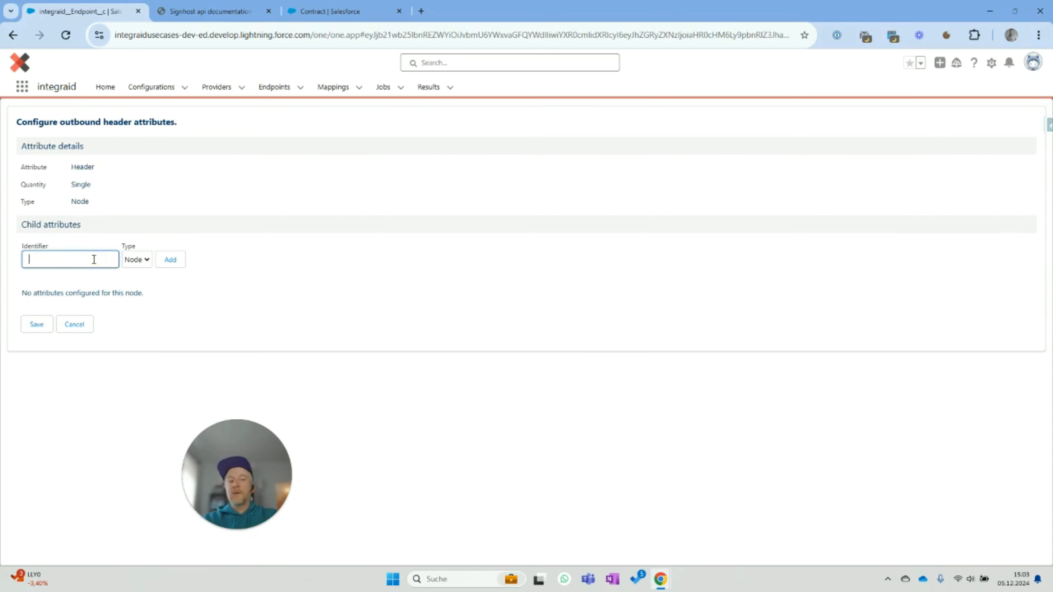
pyautogui.write('Appp')
pyautogui.press('BackSpace')
pyautogui.write('lication')
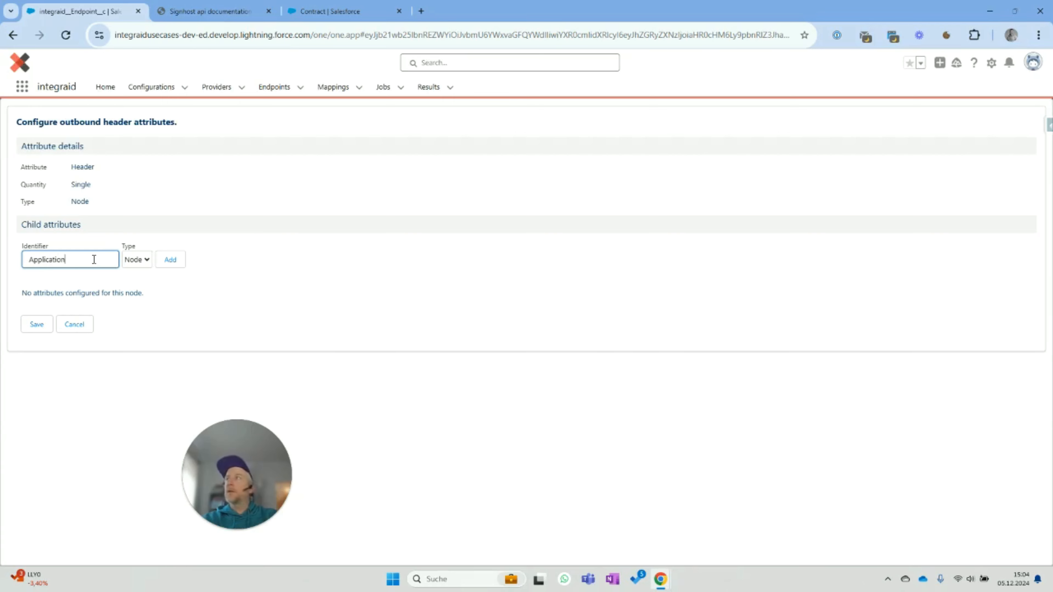
pyautogui.click(143, 261)
pyautogui.click(135, 289)
pyautogui.click(168, 261)
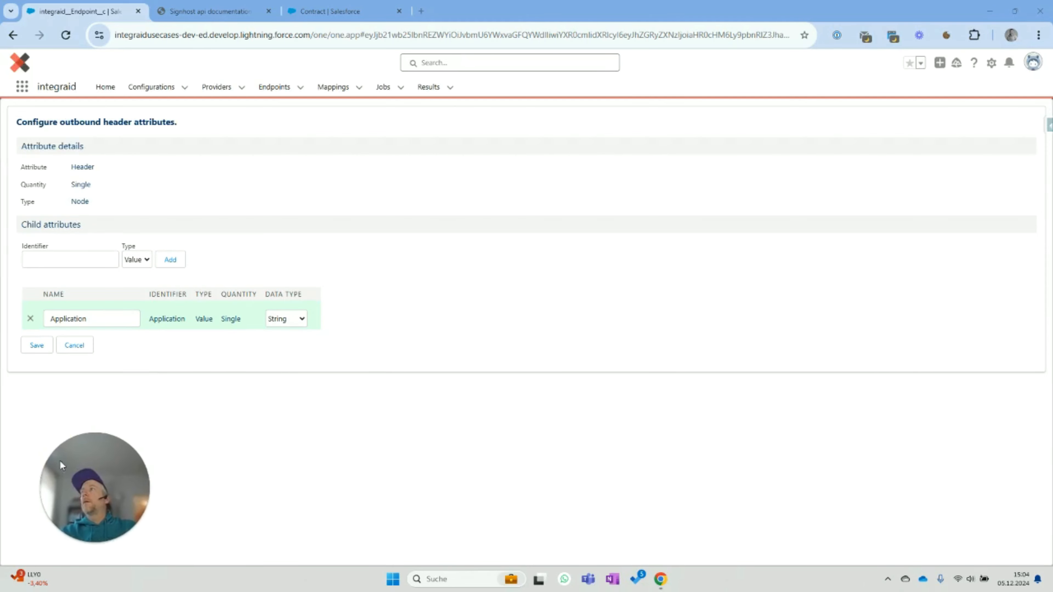
pyautogui.click(36, 345)
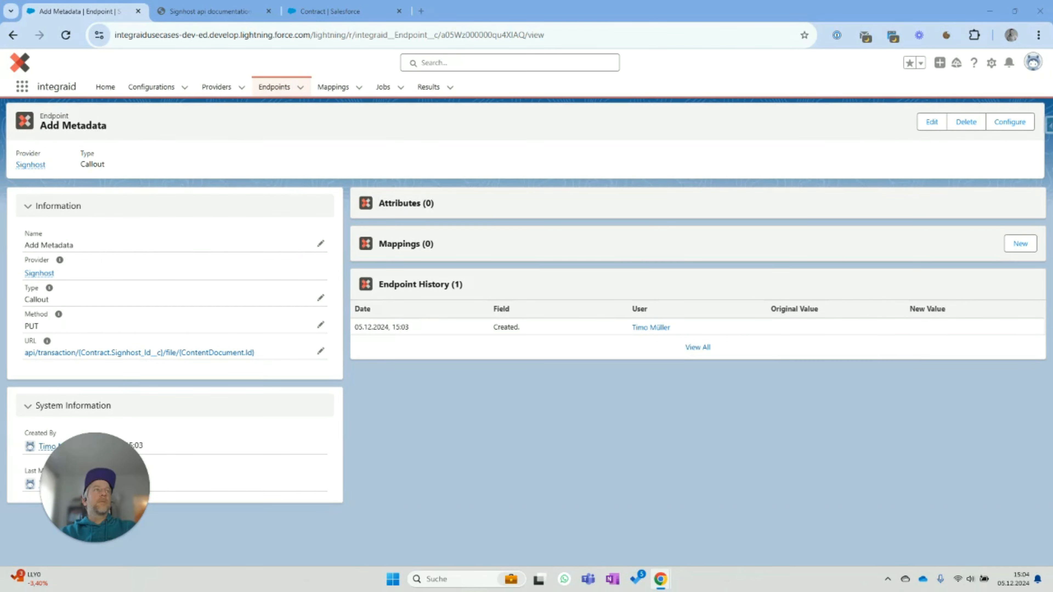
# - Import the pasted Signhost JSON (DisplayName, FormSets, Signers) as the outbound Body attributes and save
pyautogui.click(1007, 122)
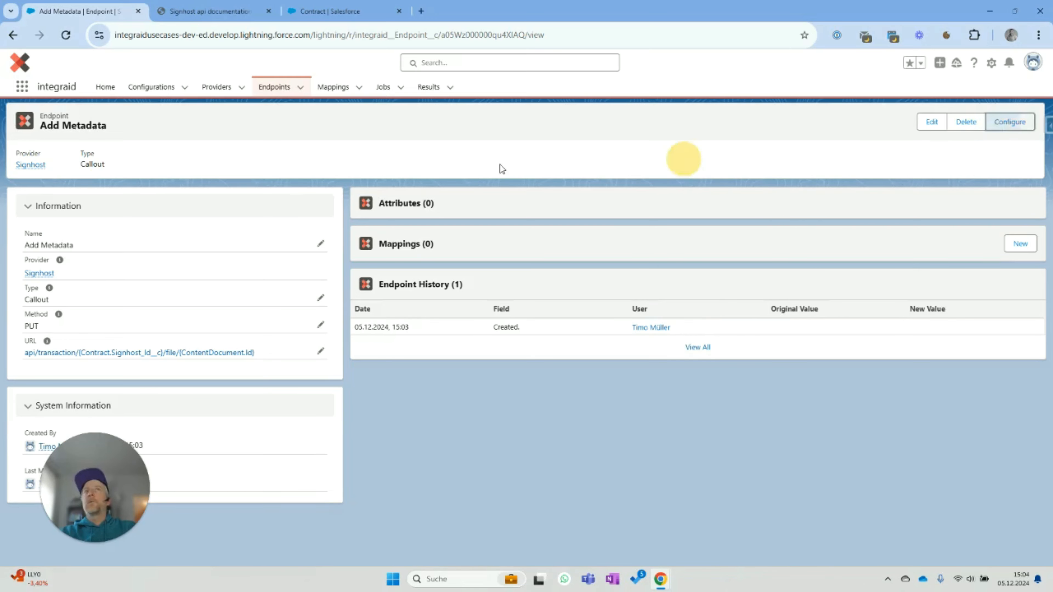
pyautogui.click(48, 181)
pyautogui.click(46, 196)
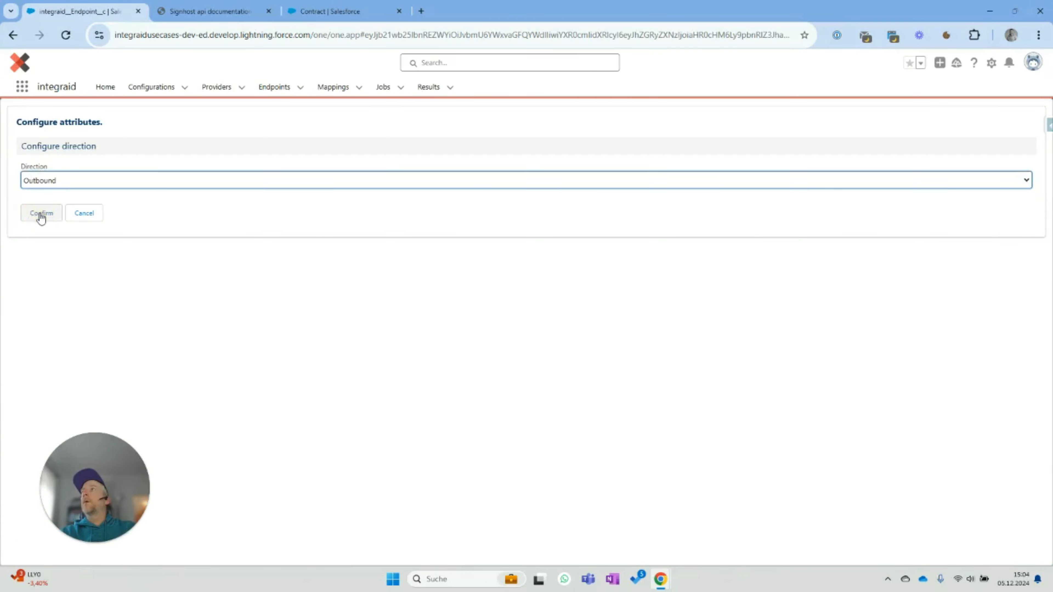
pyautogui.click(41, 217)
pyautogui.click(38, 213)
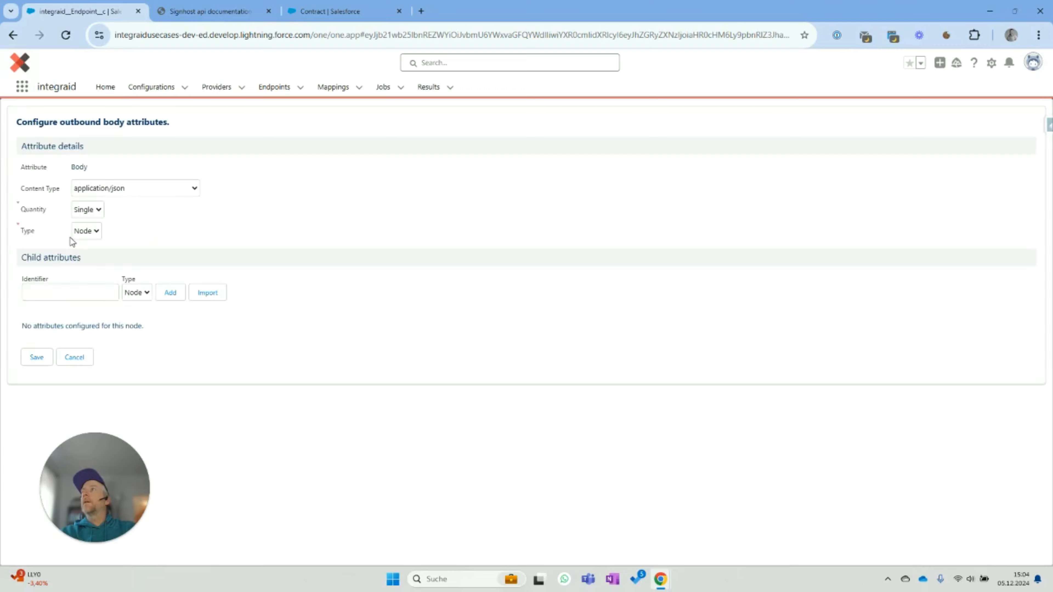
pyautogui.click(70, 292)
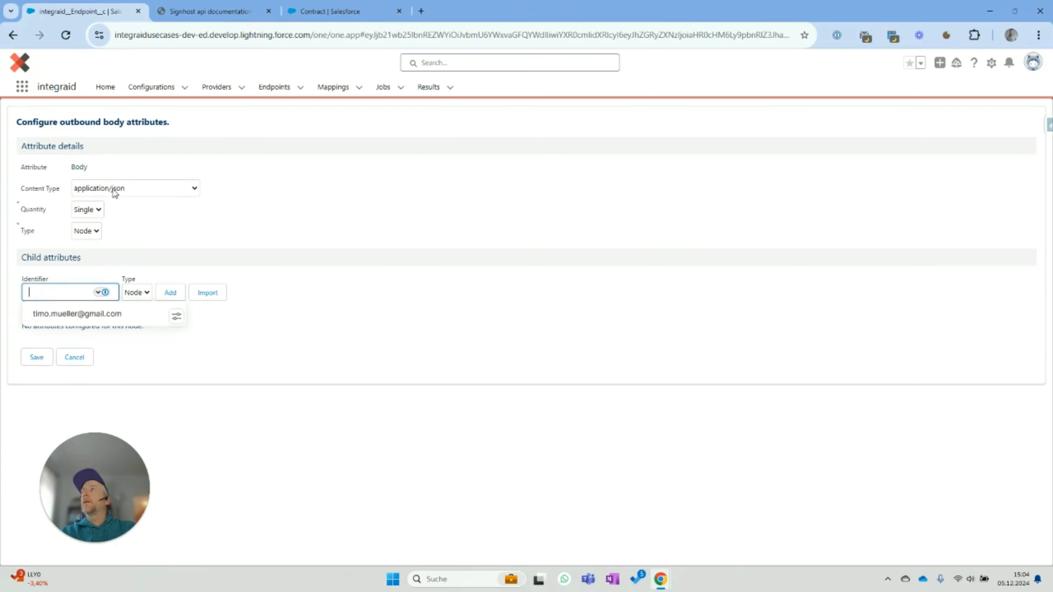
pyautogui.click(207, 292)
pyautogui.click(123, 319)
pyautogui.write('{"DisplayName":"Contract","FormSets":{"signature1":{"signature1":{"Type":"Signature","Location":{"Search":"{{signature1}}","Height":70,"Width":140,"Top":-5}}},"signature2":{"signature2":{"Type":"Signature","Location":{"Search":"{{signature2}}","Height":70,"Width":140,"Top":-5}}}},"Signers":{"Signer1":{"FormSets":["signature1"]},"Signer2":{"FormSets":["signature2"]}}}')
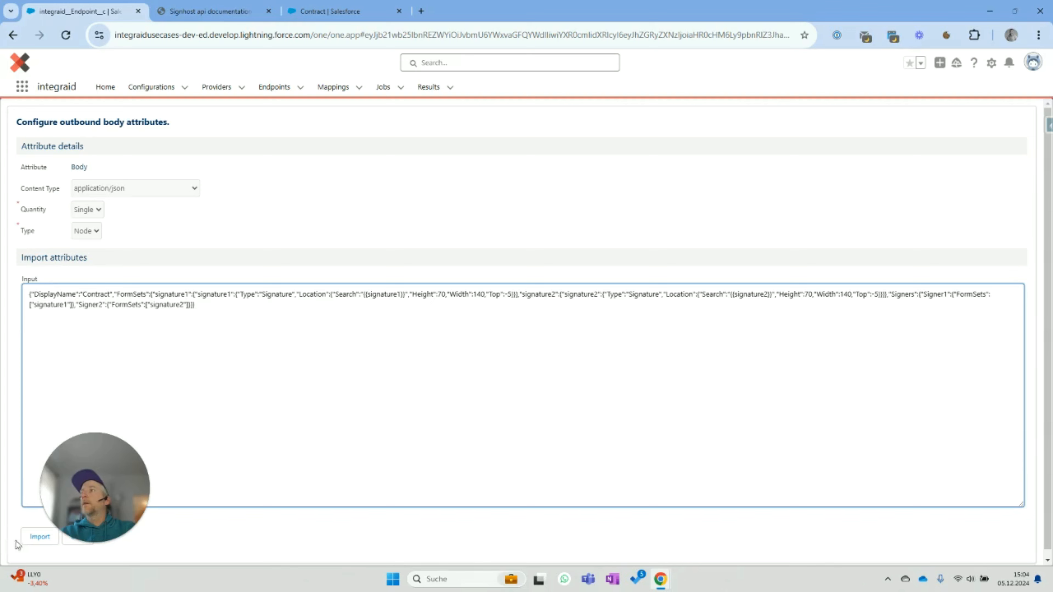
pyautogui.click(38, 536)
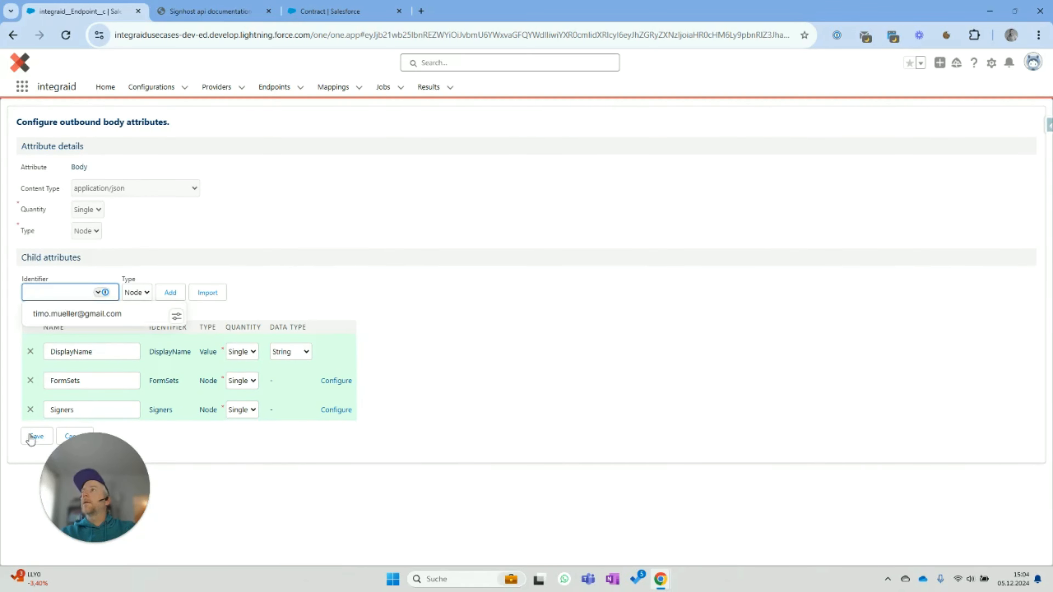
pyautogui.click(33, 436)
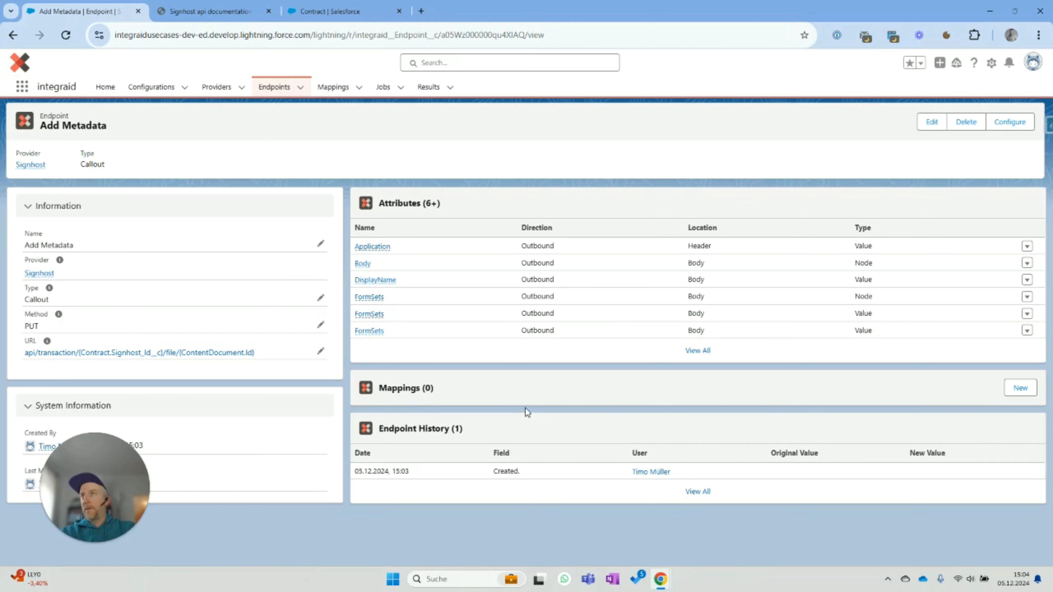
pyautogui.click(35, 273)
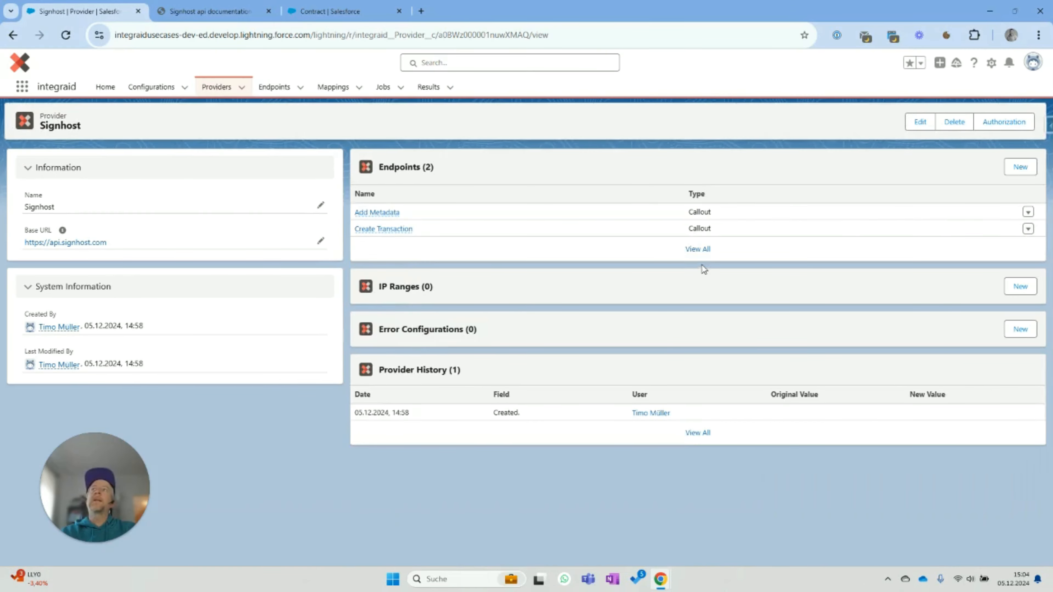
# - Create the Add File endpoint with method PUT and the pasted transaction file URL
pyautogui.click(1022, 167)
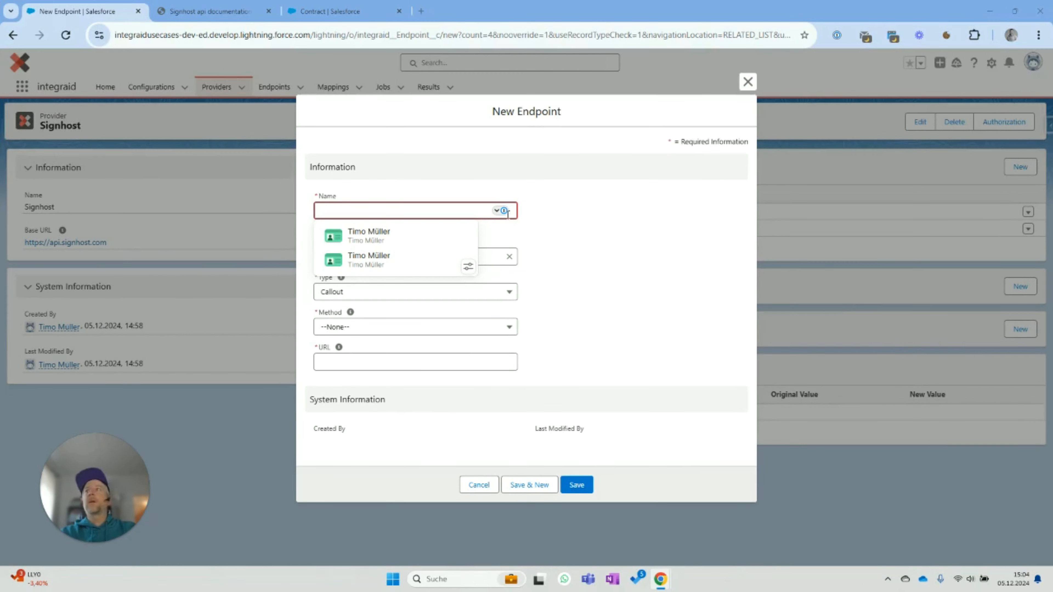
pyautogui.click(472, 209)
pyautogui.write('Add Fi')
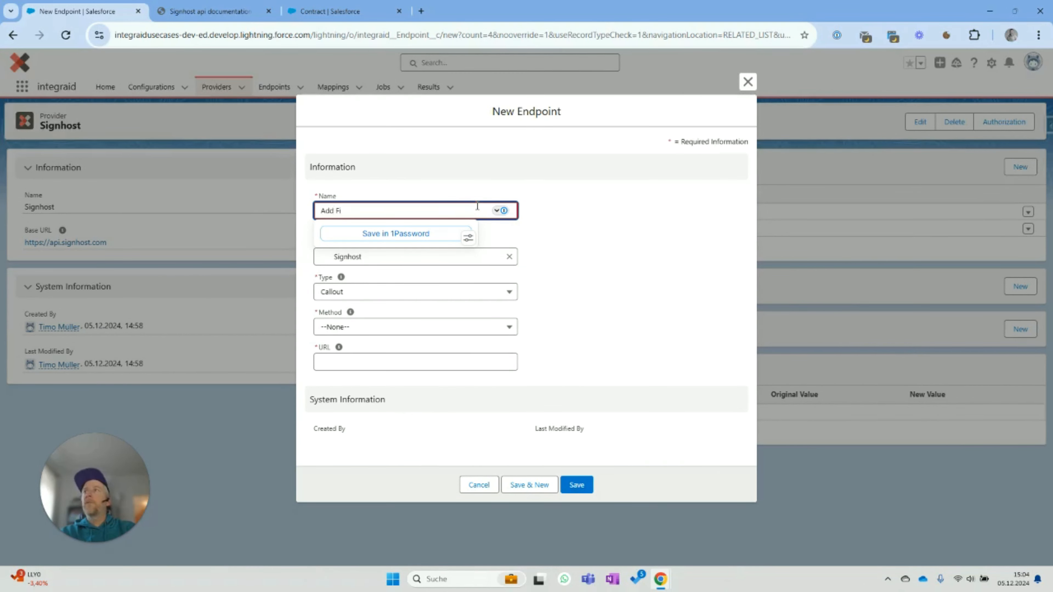
pyautogui.write('le')
pyautogui.click(641, 295)
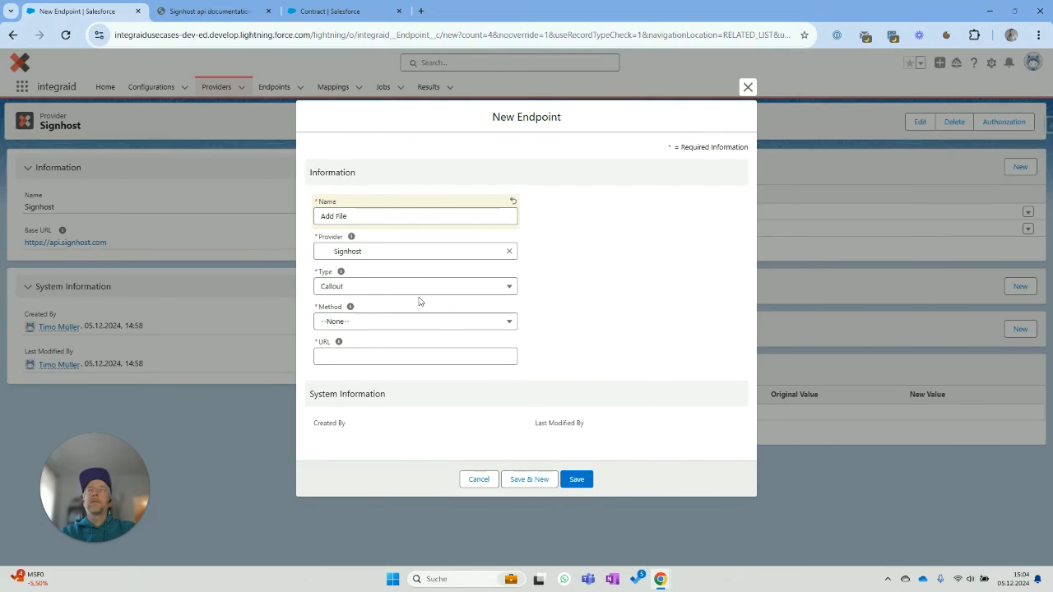
pyautogui.click(404, 324)
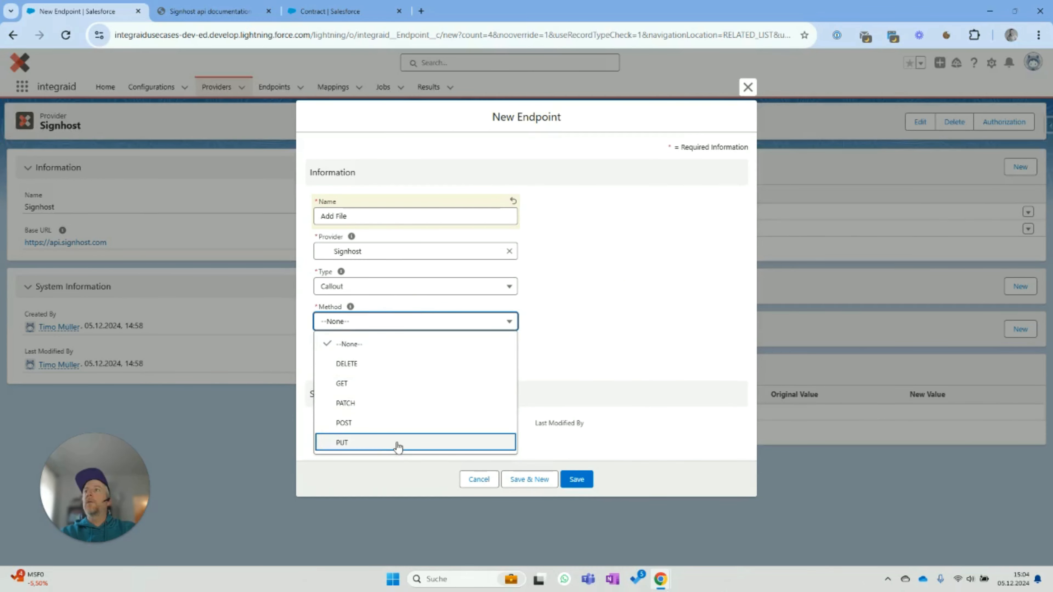
pyautogui.click(396, 442)
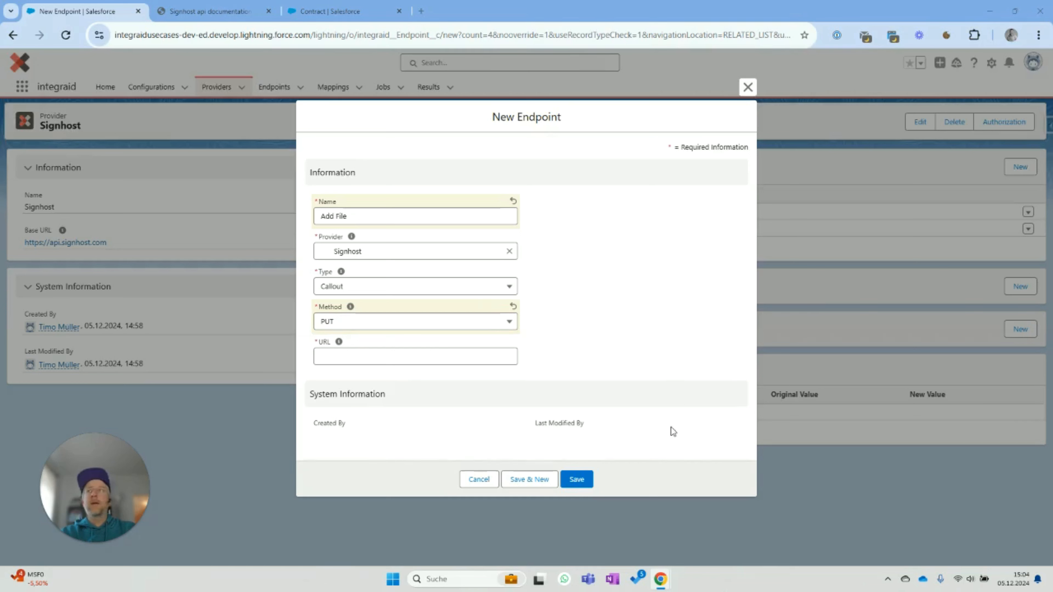
pyautogui.click(422, 353)
pyautogui.hotkey('ctrl', 'v')
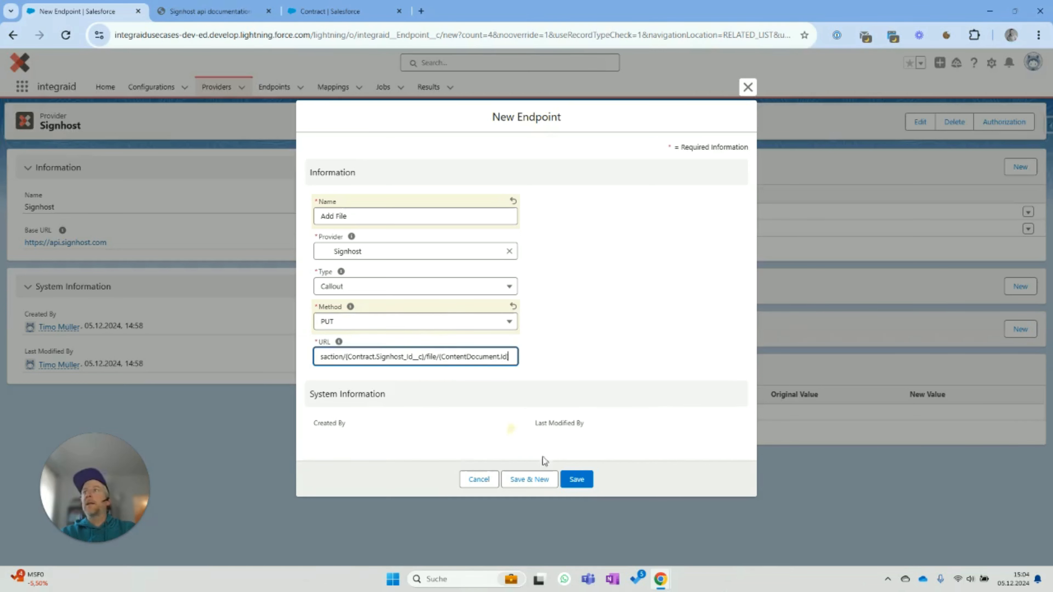
pyautogui.click(577, 479)
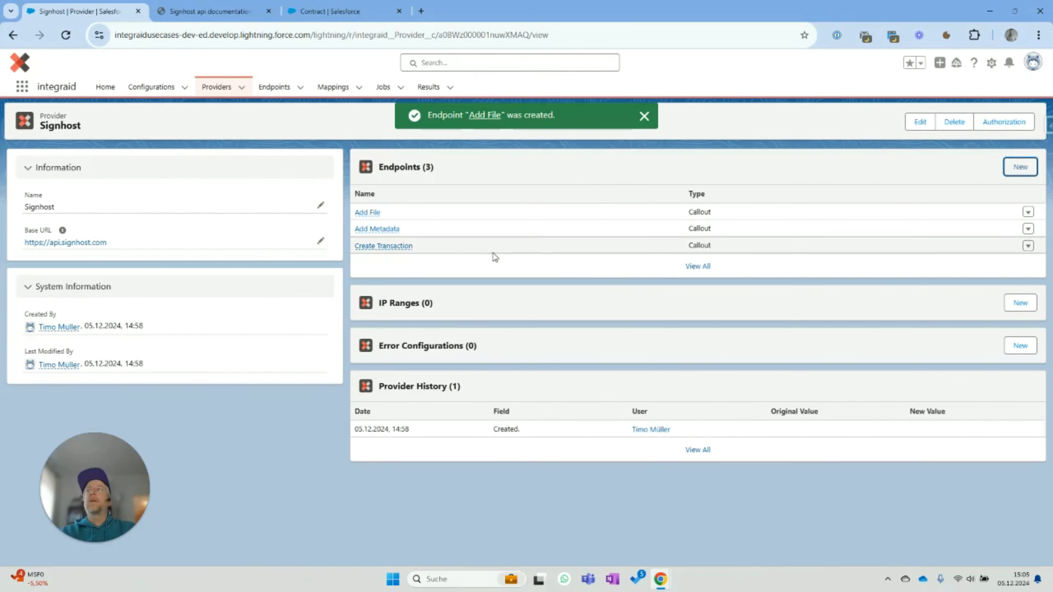
# - Give Add File an outbound Header with a Value child attribute named Application
pyautogui.click(368, 212)
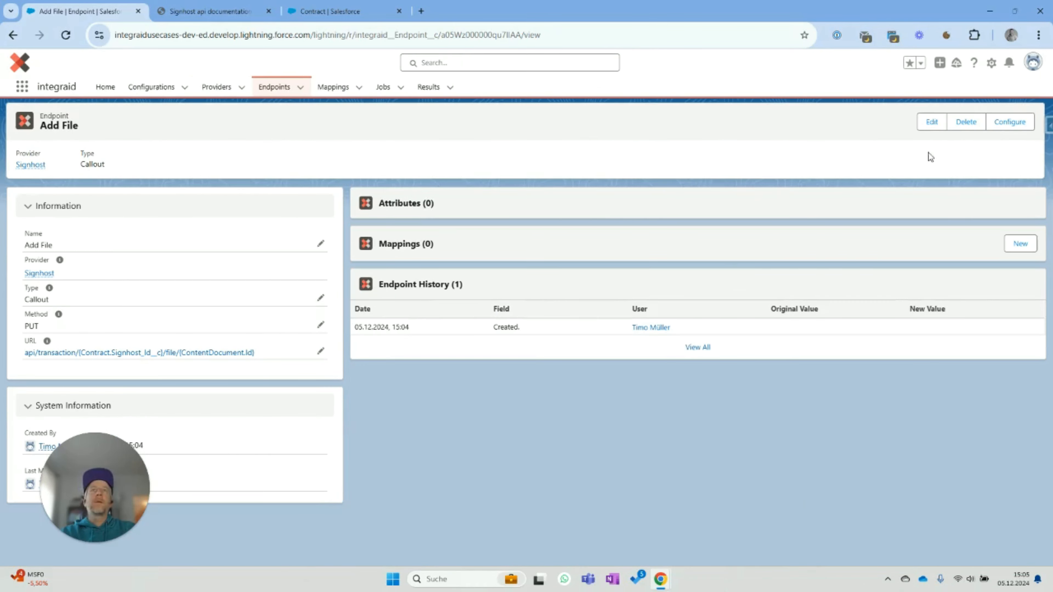
pyautogui.click(1003, 123)
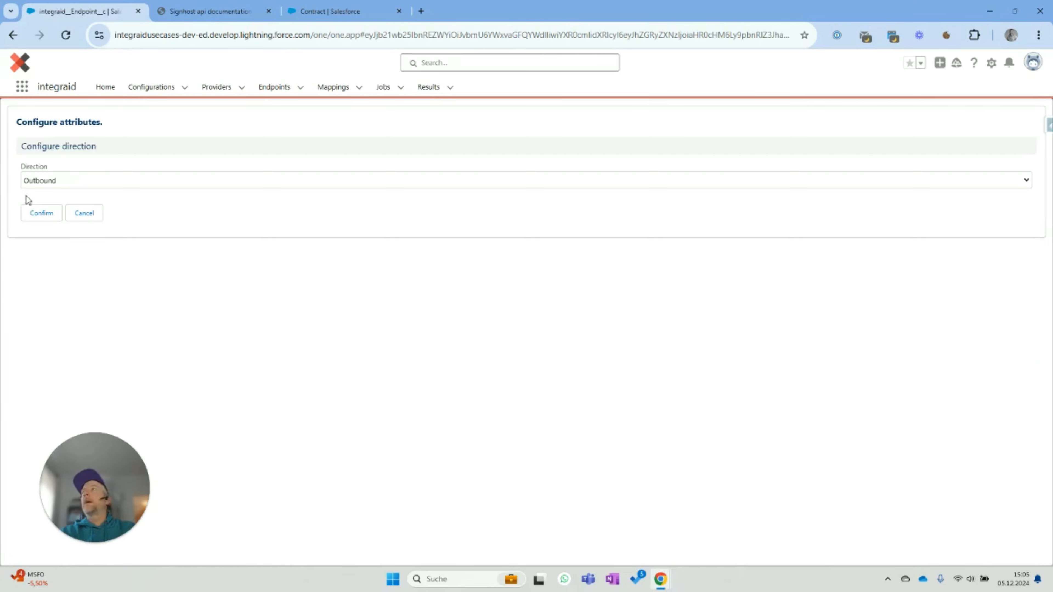
pyautogui.click(32, 212)
pyautogui.click(40, 182)
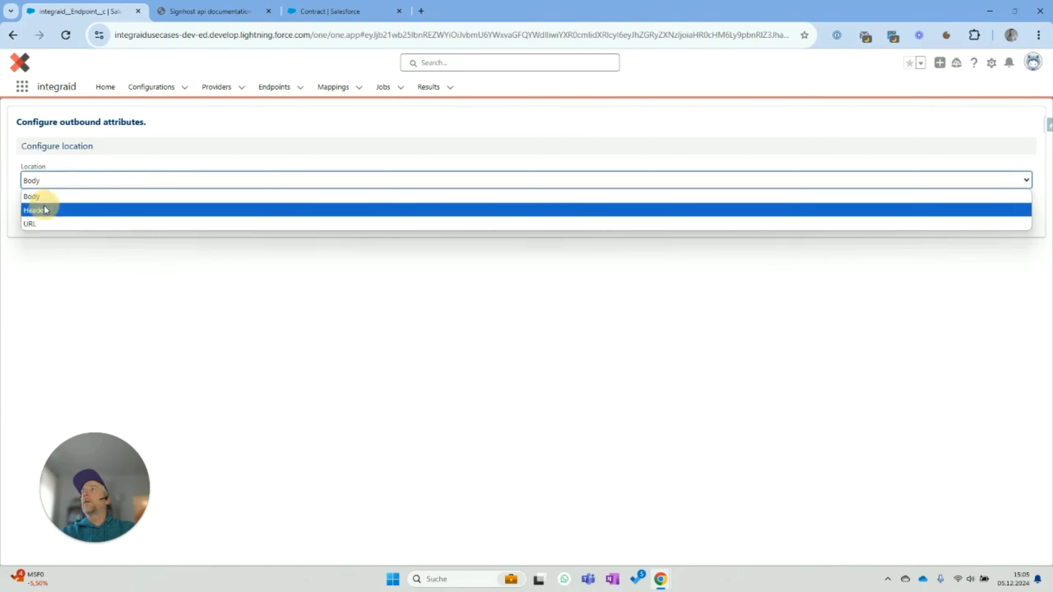
pyautogui.click(37, 207)
pyautogui.click(39, 213)
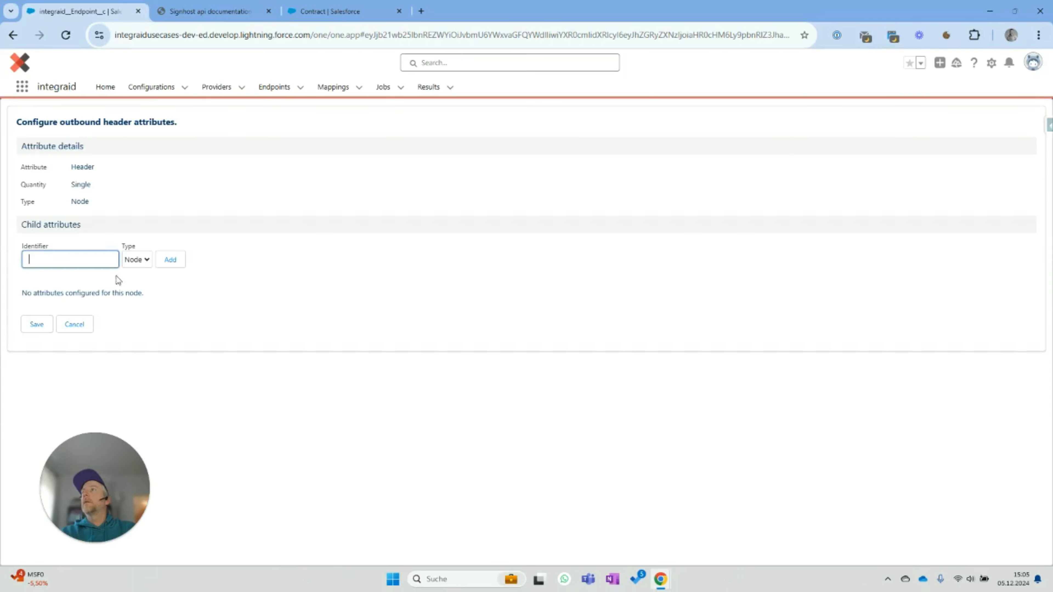
pyautogui.click(139, 259)
pyautogui.click(136, 289)
pyautogui.click(109, 265)
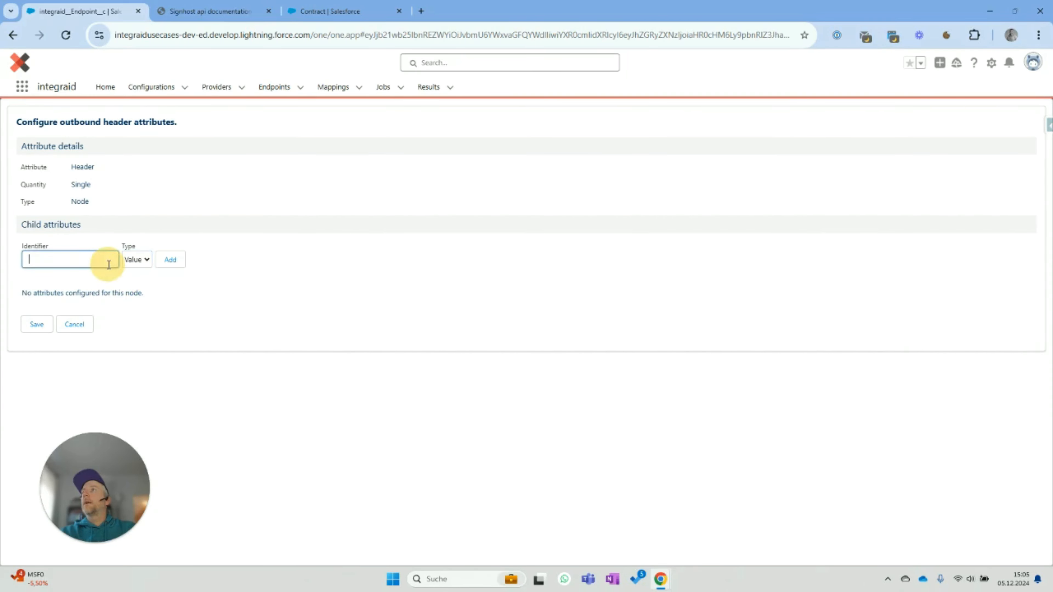
pyautogui.write('Application')
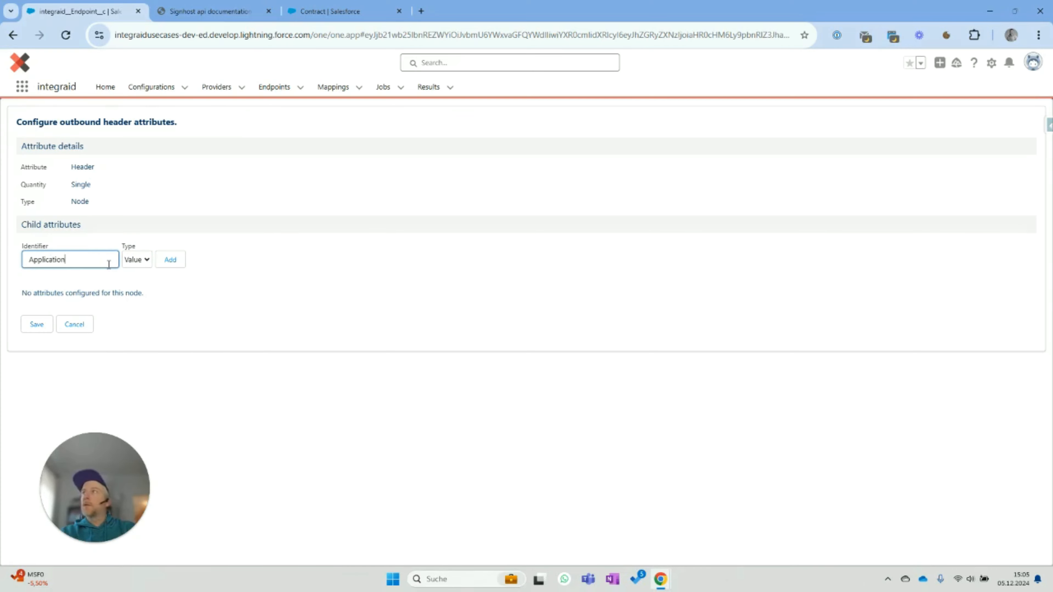
pyautogui.click(170, 260)
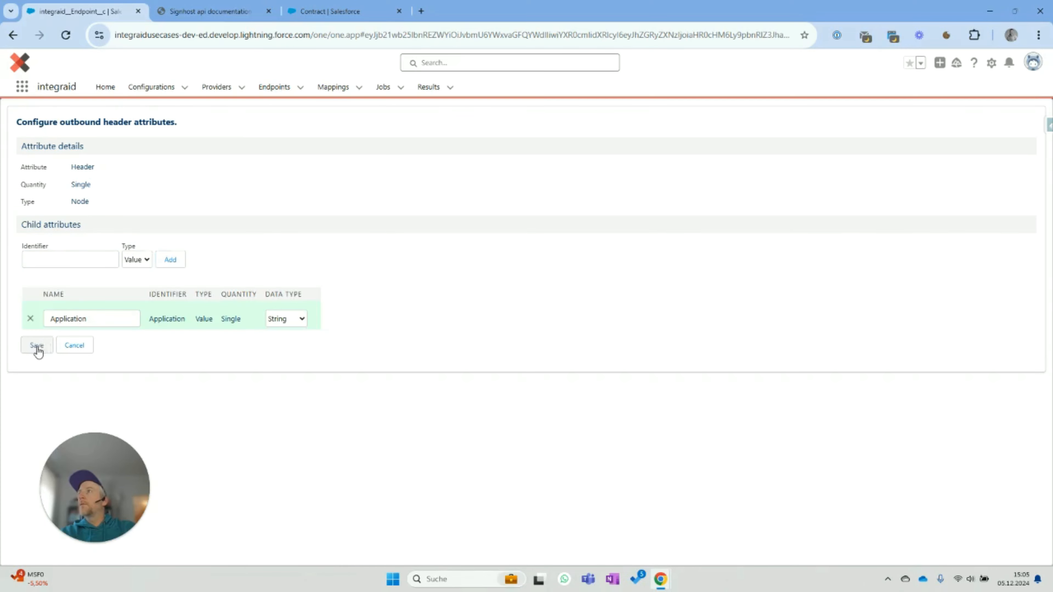
pyautogui.click(35, 346)
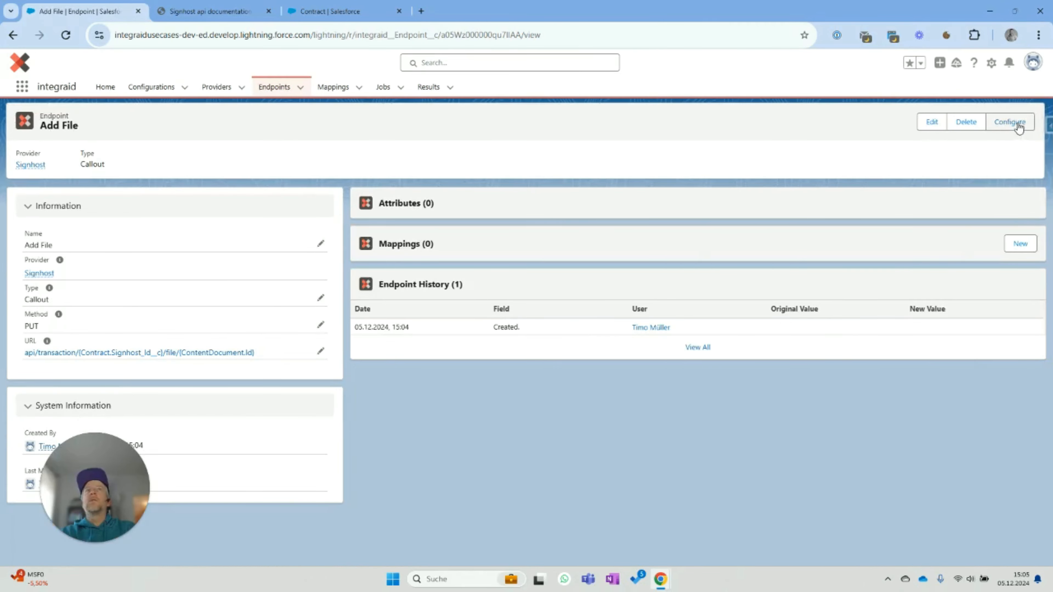
# - Set Add File's outbound Body content type to application/octet-stream and save
pyautogui.click(1015, 124)
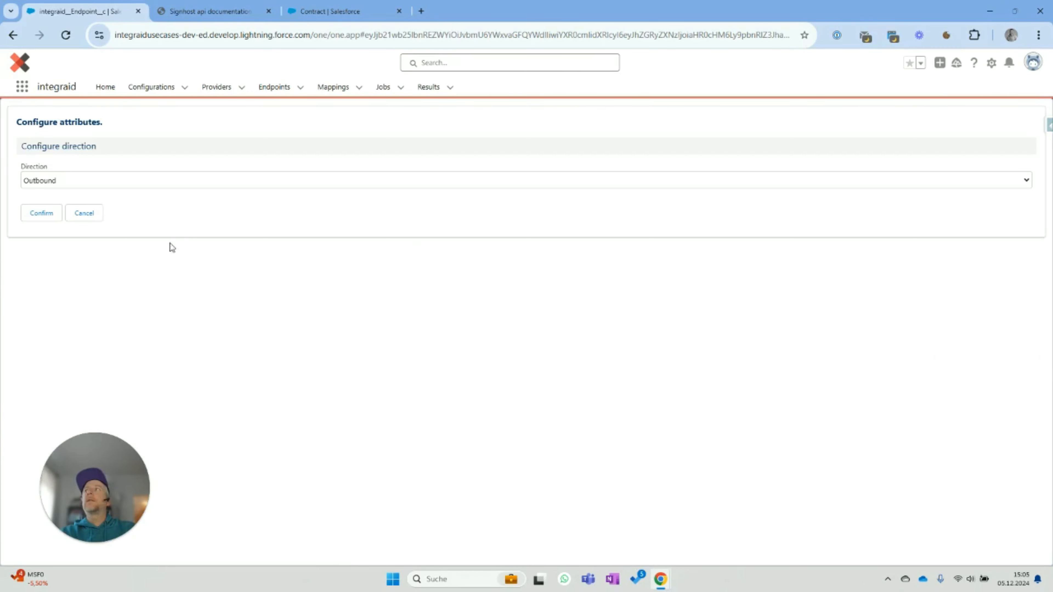
pyautogui.click(36, 214)
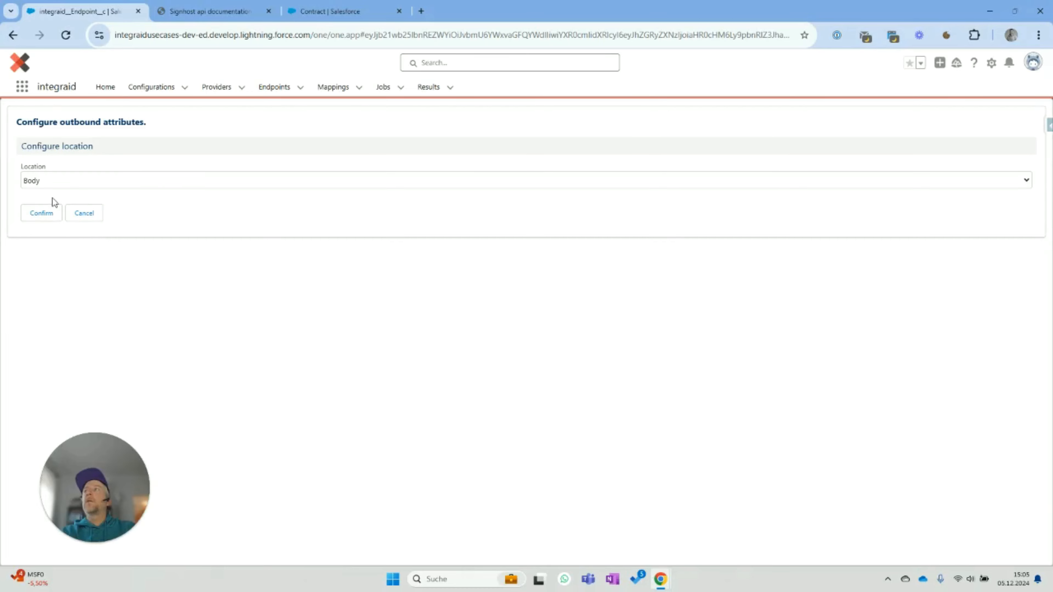
pyautogui.click(44, 212)
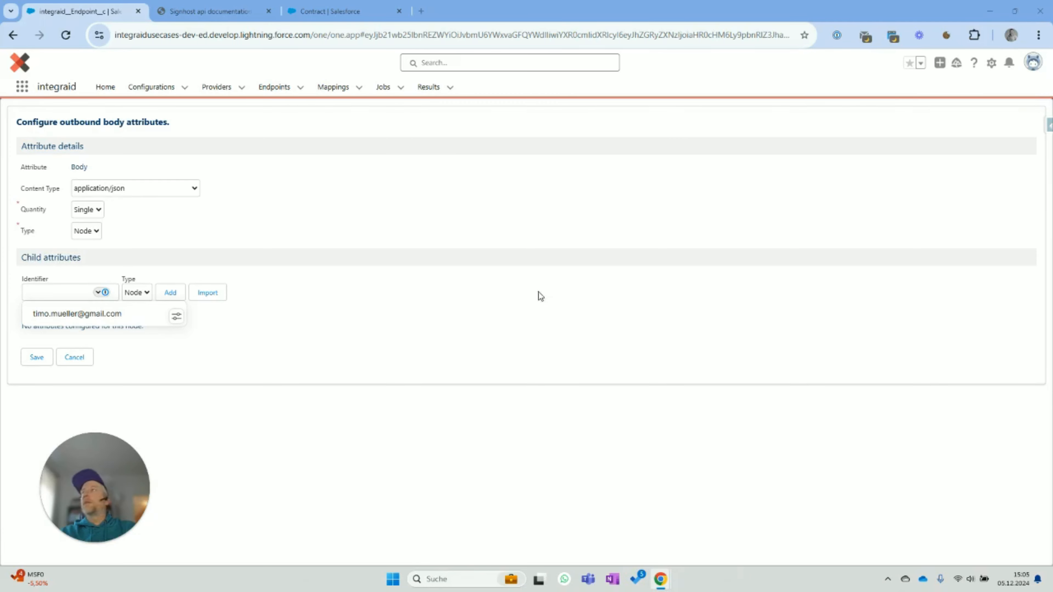
pyautogui.click(282, 358)
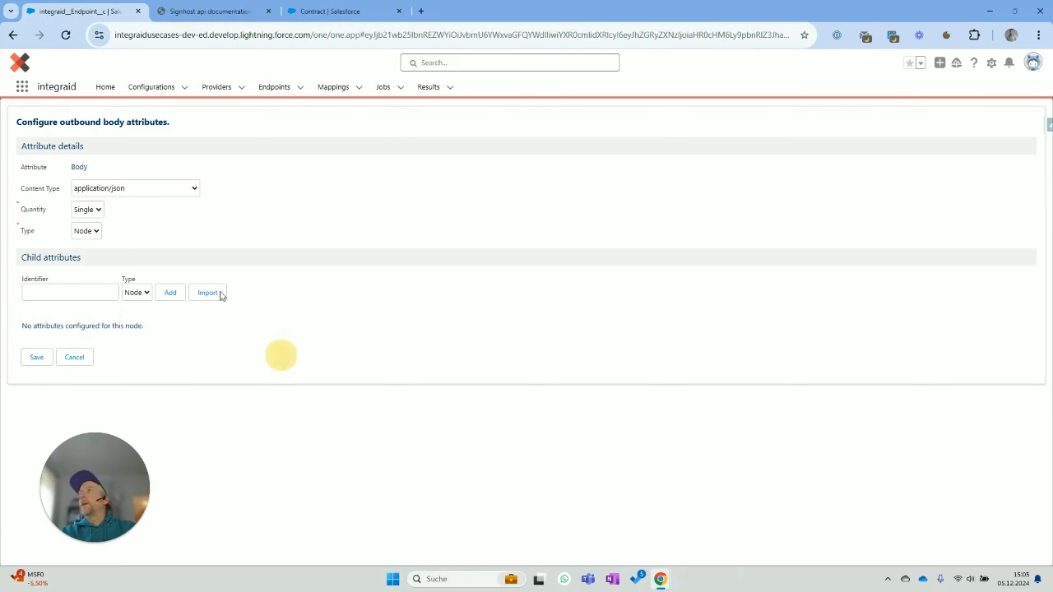
pyautogui.click(119, 190)
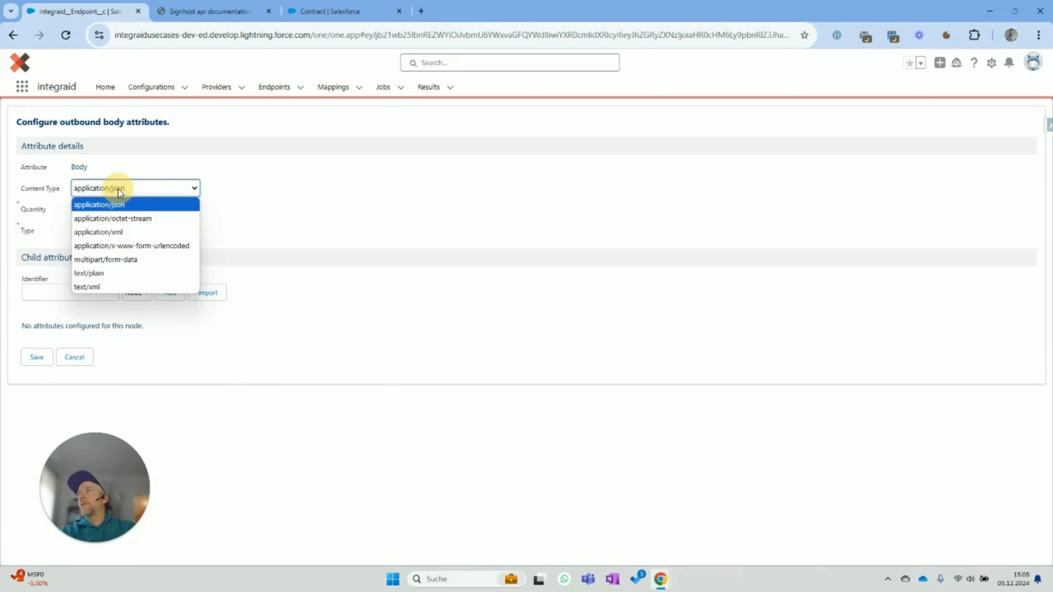
pyautogui.click(133, 218)
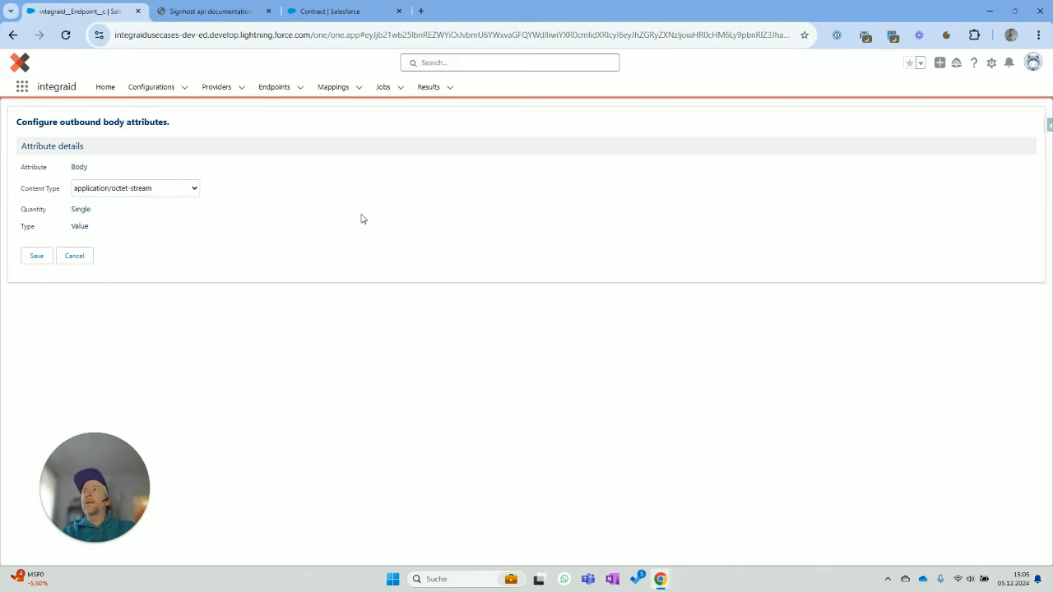
pyautogui.click(37, 256)
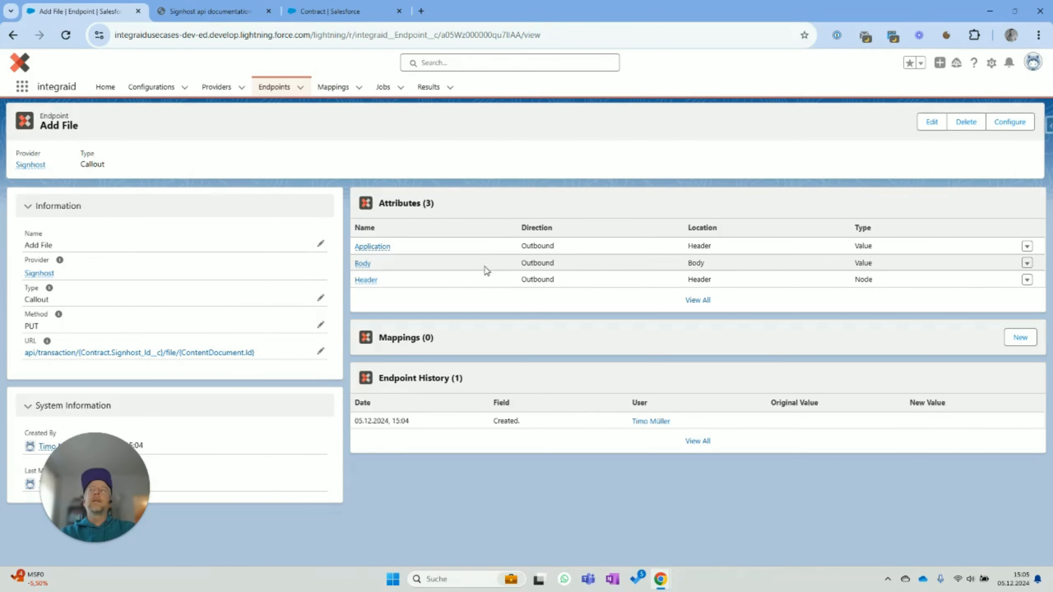
pyautogui.click(40, 274)
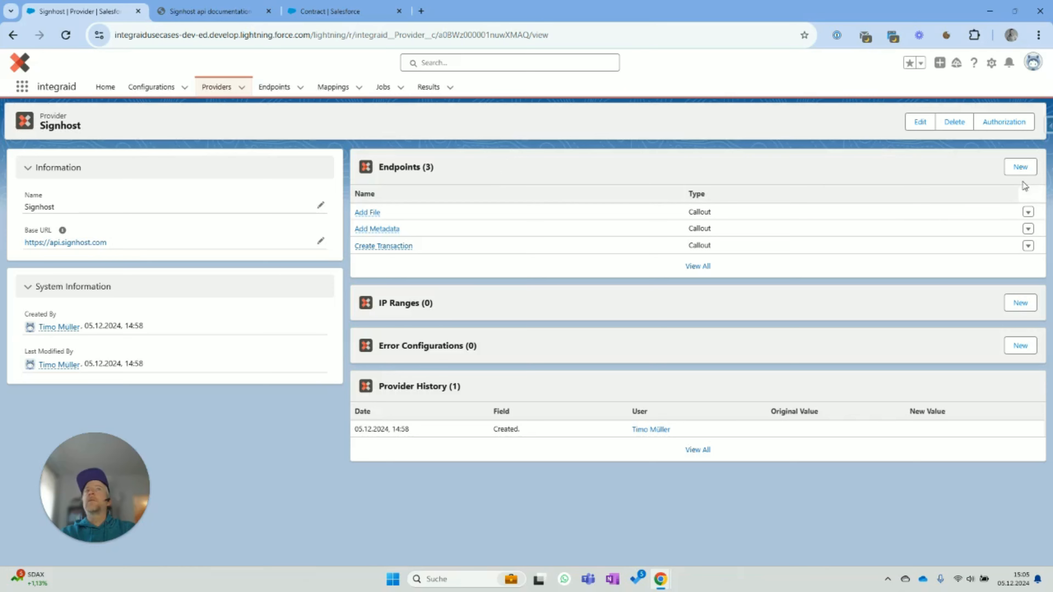
# - Create a PUT endpoint named Start Transaction with URL /api/transaction/{Contract.Signhost_Id__c}/start
pyautogui.click(1021, 168)
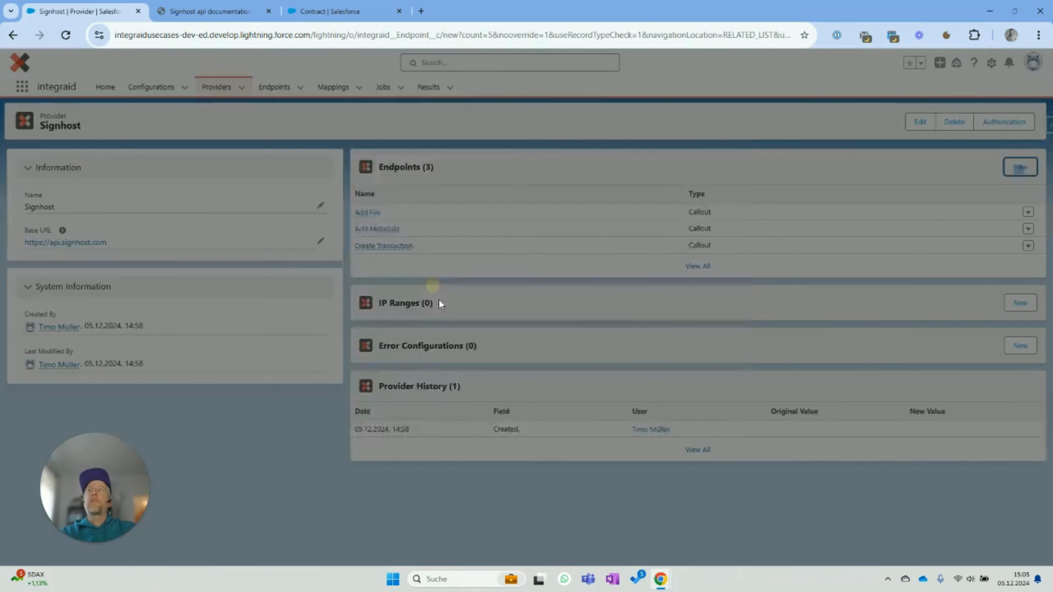
pyautogui.click(386, 222)
pyautogui.write('S')
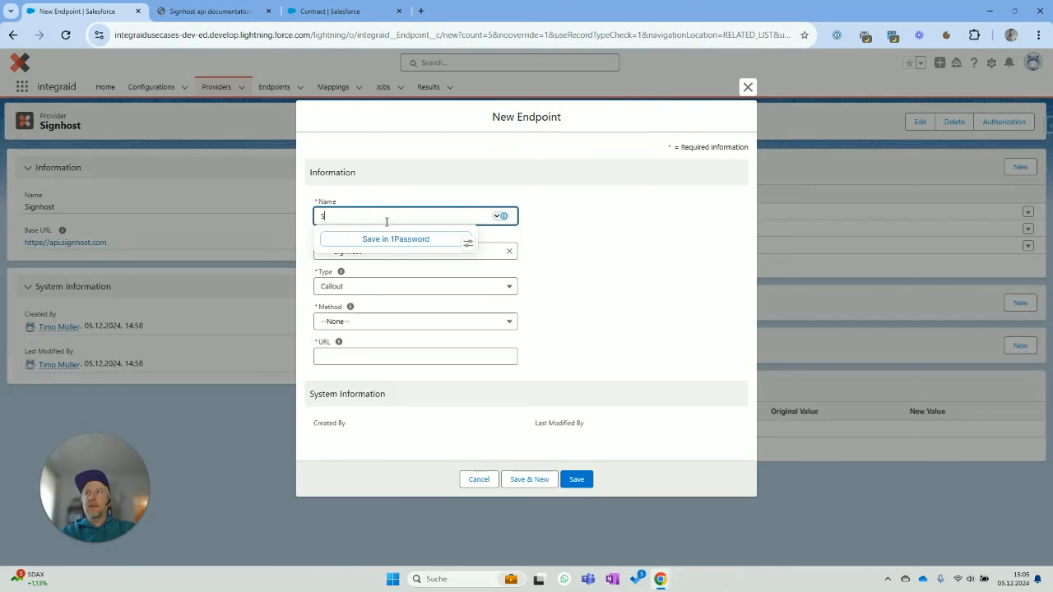
pyautogui.write('tart Trabsad')
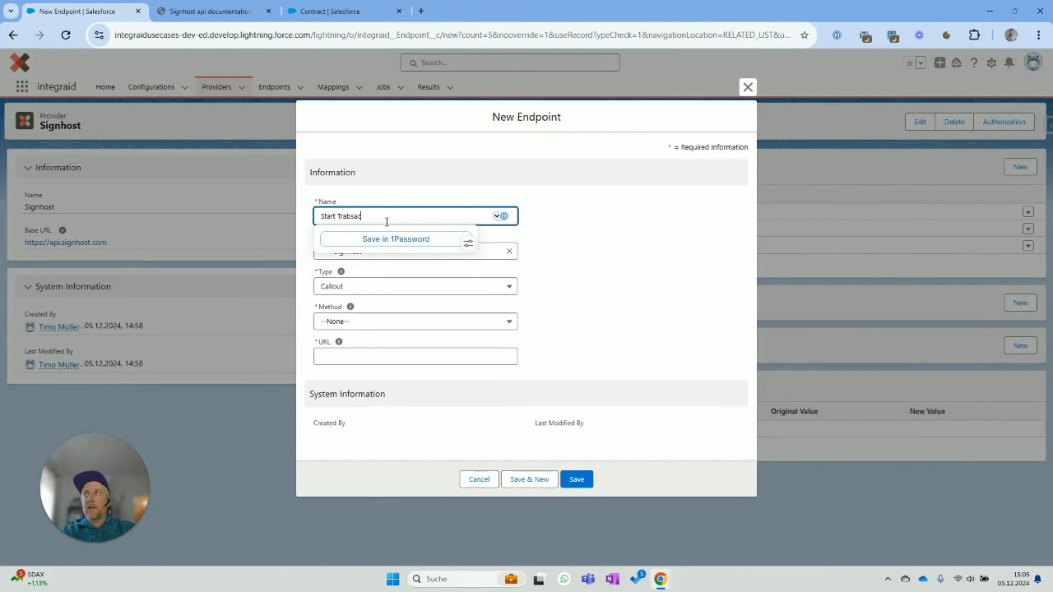
pyautogui.press('BackSpace')
pyautogui.press('BackSpace')
pyautogui.press('BackSpace')
pyautogui.press('BackSpace')
pyautogui.write('ns')
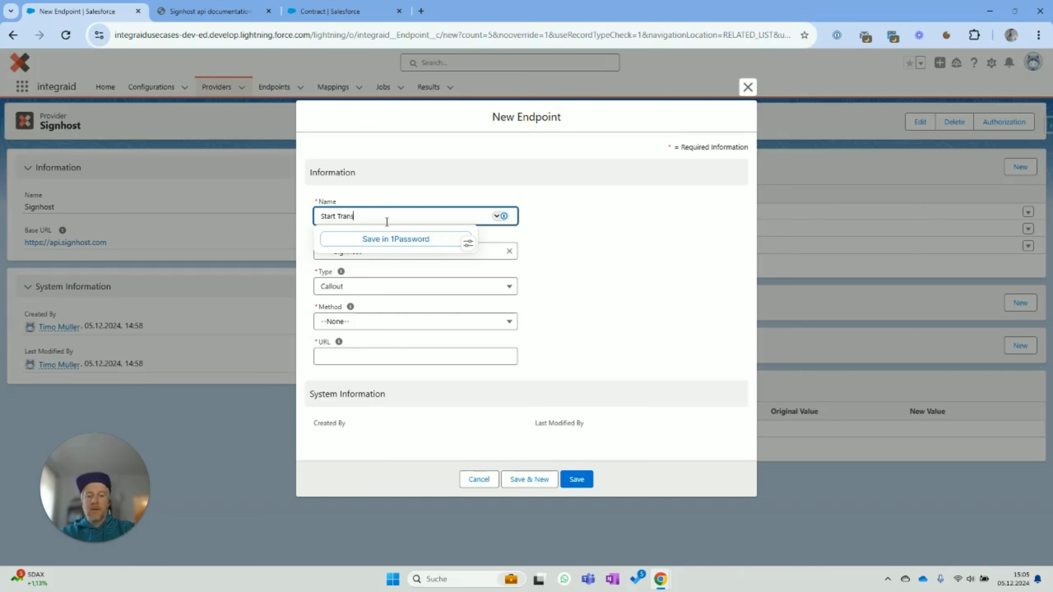
pyautogui.write('action')
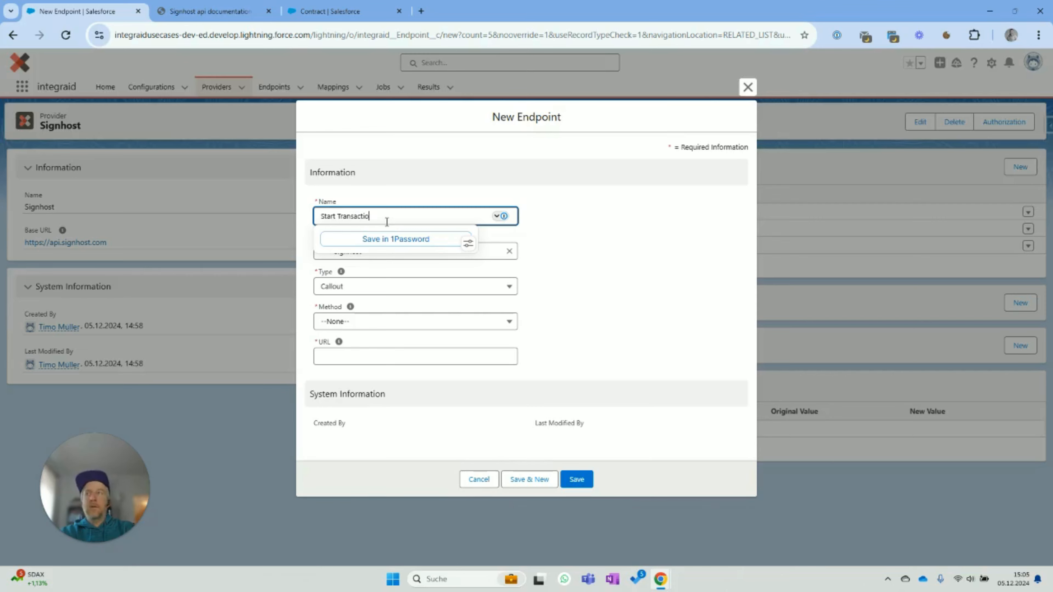
pyautogui.click(610, 226)
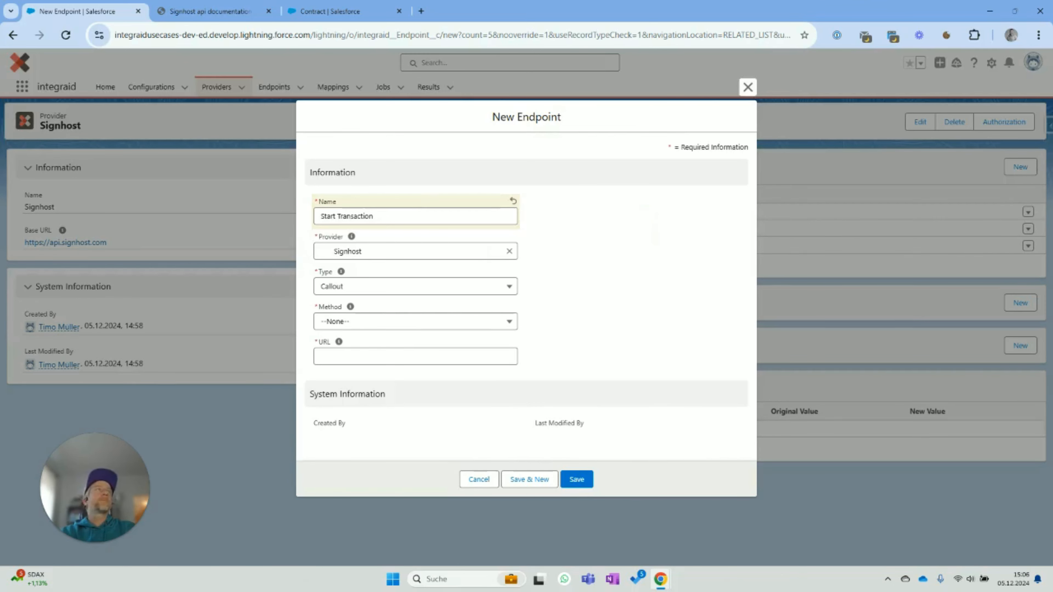
pyautogui.click(415, 324)
pyautogui.click(418, 442)
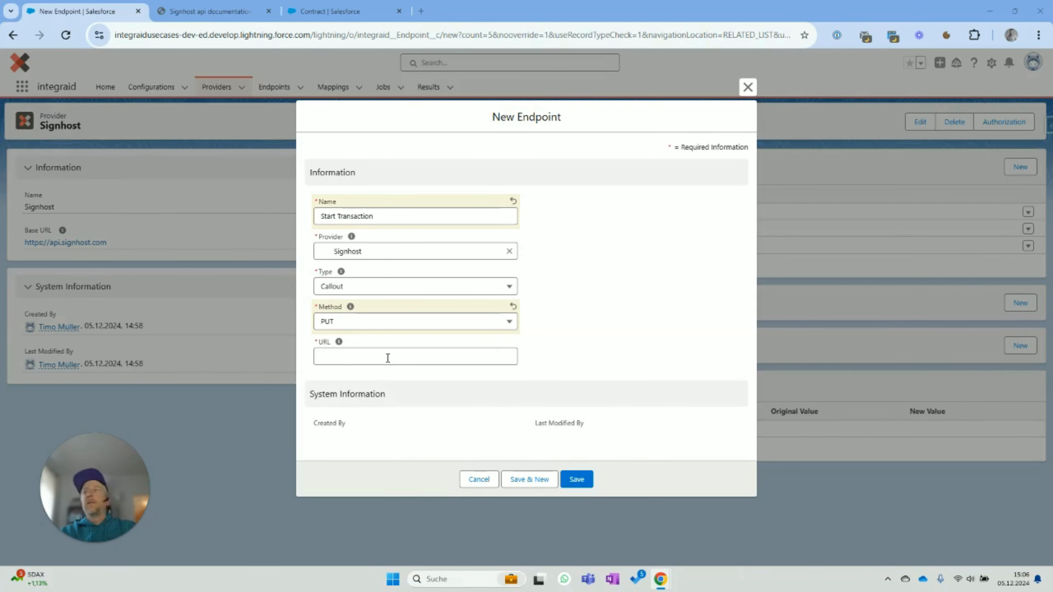
pyautogui.click(369, 357)
pyautogui.write('/api/transaction/{Contract.Signhost_Id__c}/start')
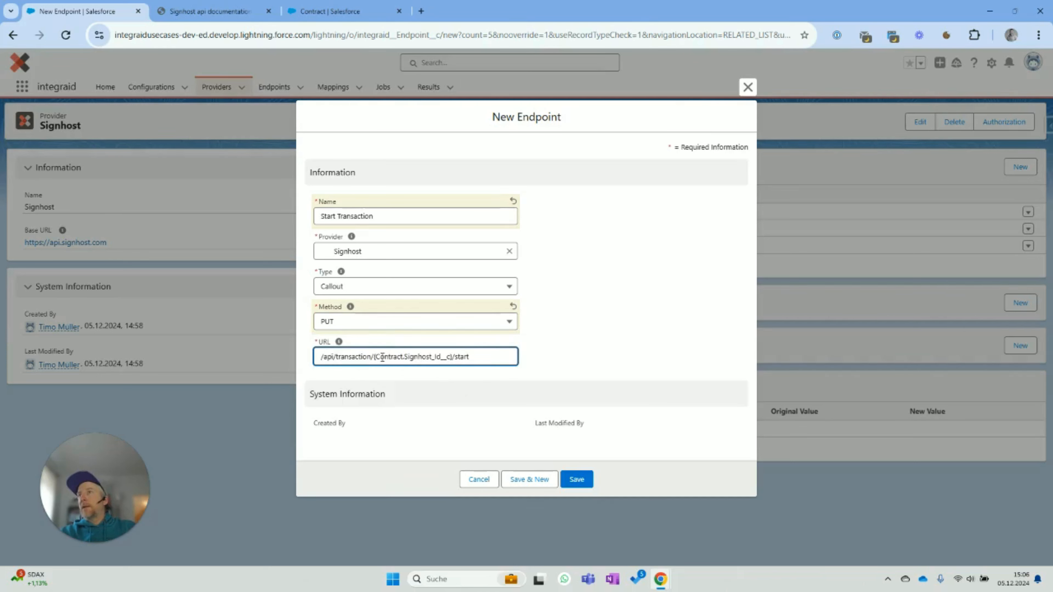
pyautogui.moveTo(374, 356); pyautogui.dragTo(452, 355)
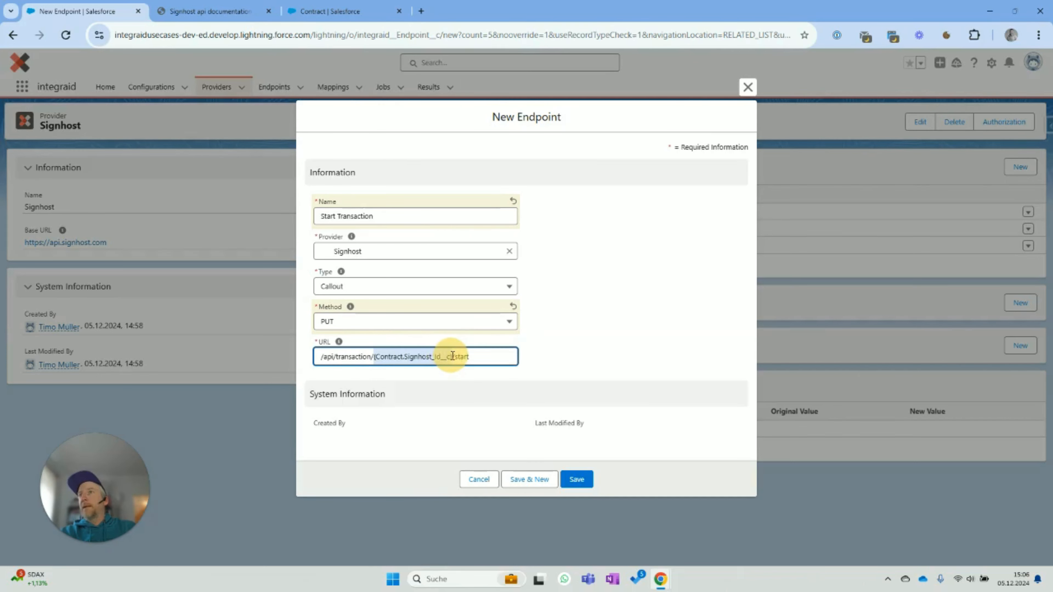
pyautogui.click(412, 358)
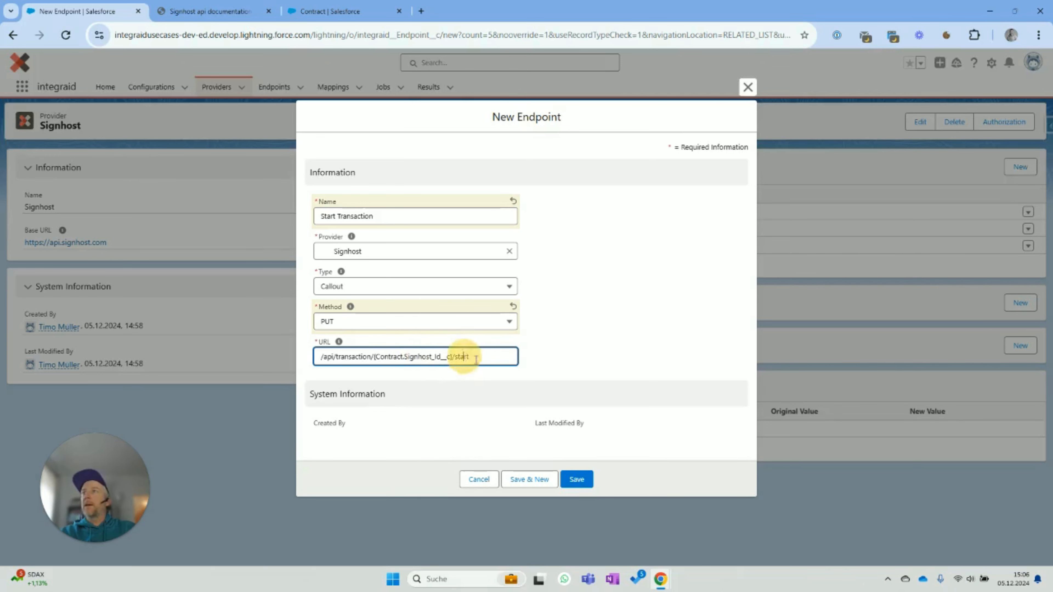
pyautogui.click(584, 480)
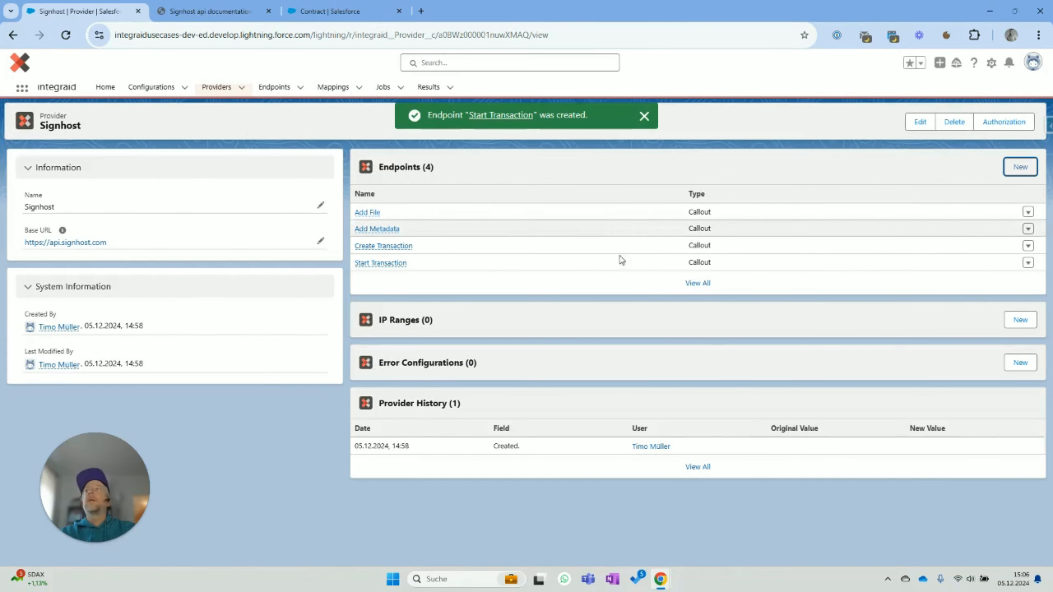
# - Open Start Transaction and choose Header as the outbound attribute location
pyautogui.moveTo(375, 270)
pyautogui.click(528, 261)
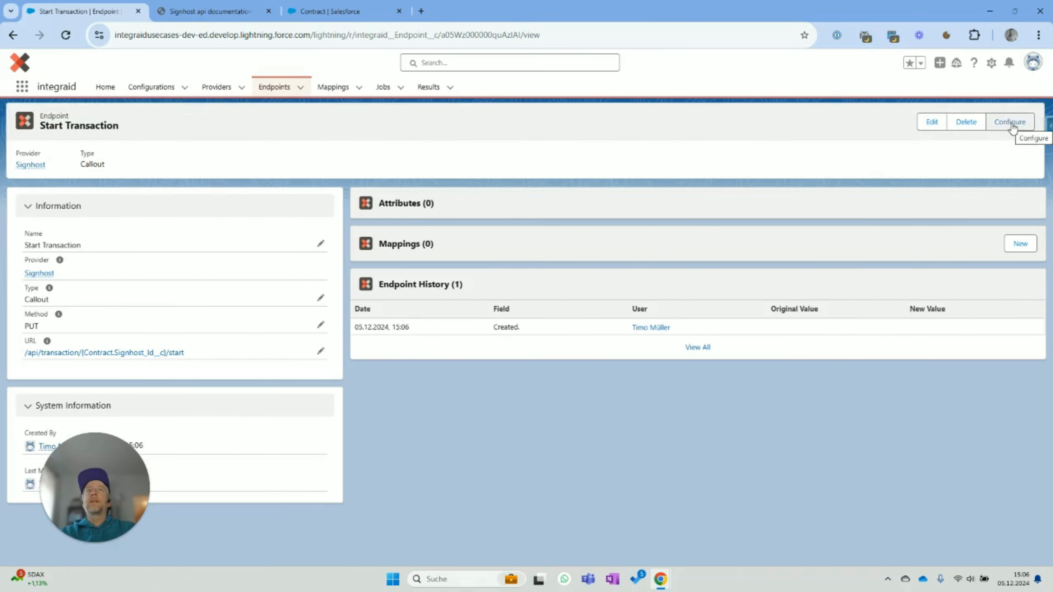
pyautogui.click(1014, 124)
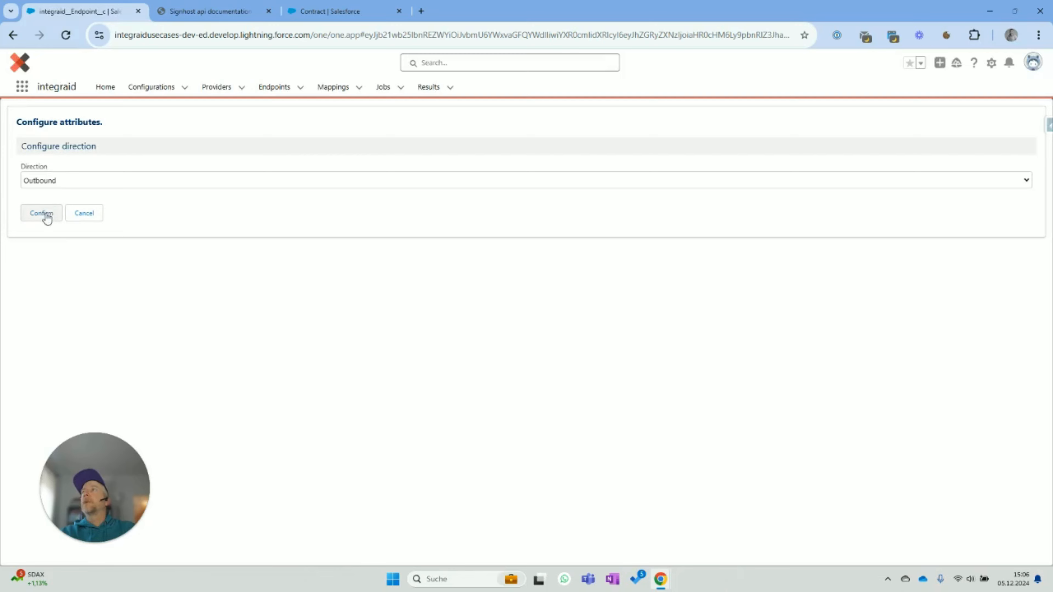
pyautogui.click(51, 185)
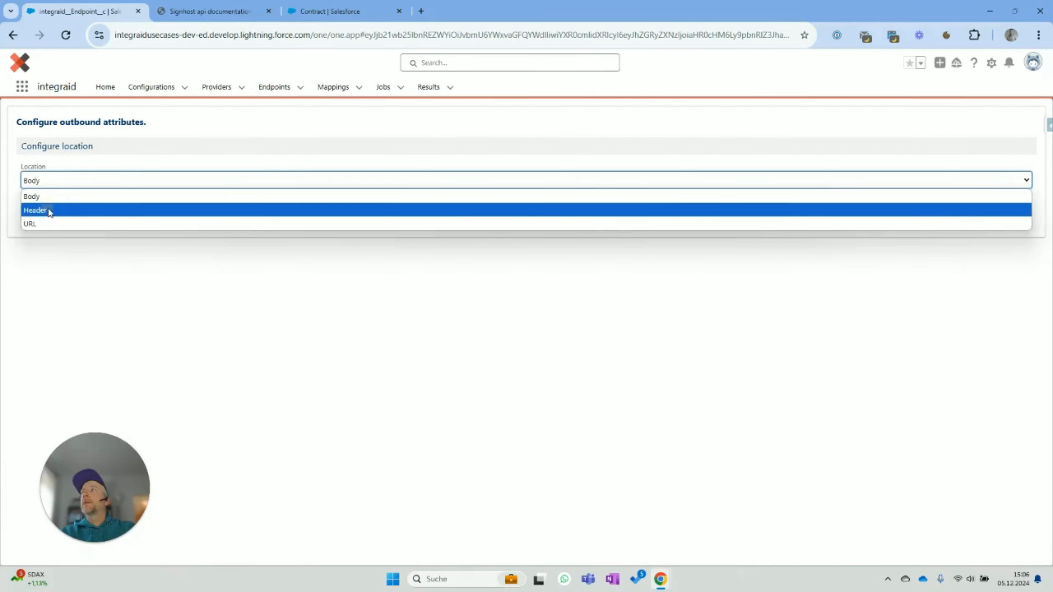
pyautogui.click(48, 208)
pyautogui.click(42, 213)
# - Add a Value child attribute named Application to the header and save it
pyautogui.click(83, 261)
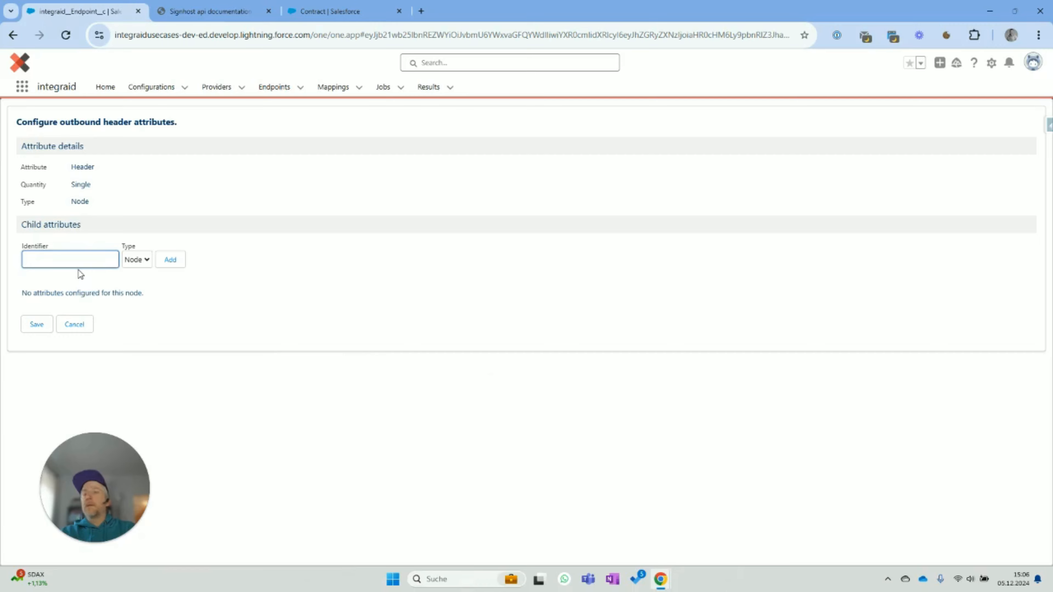
pyautogui.write('Application')
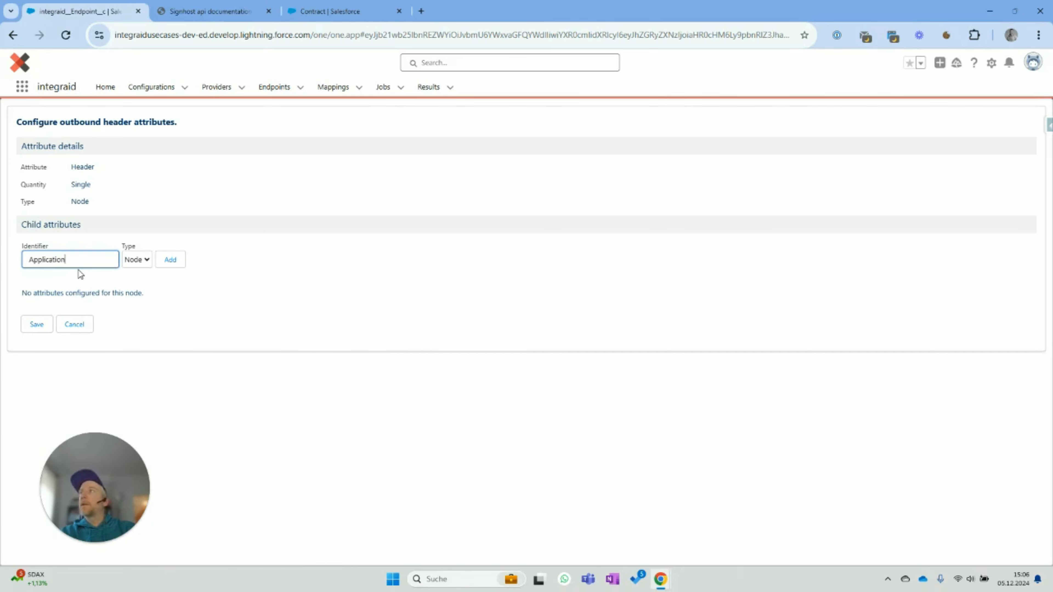
pyautogui.click(138, 265)
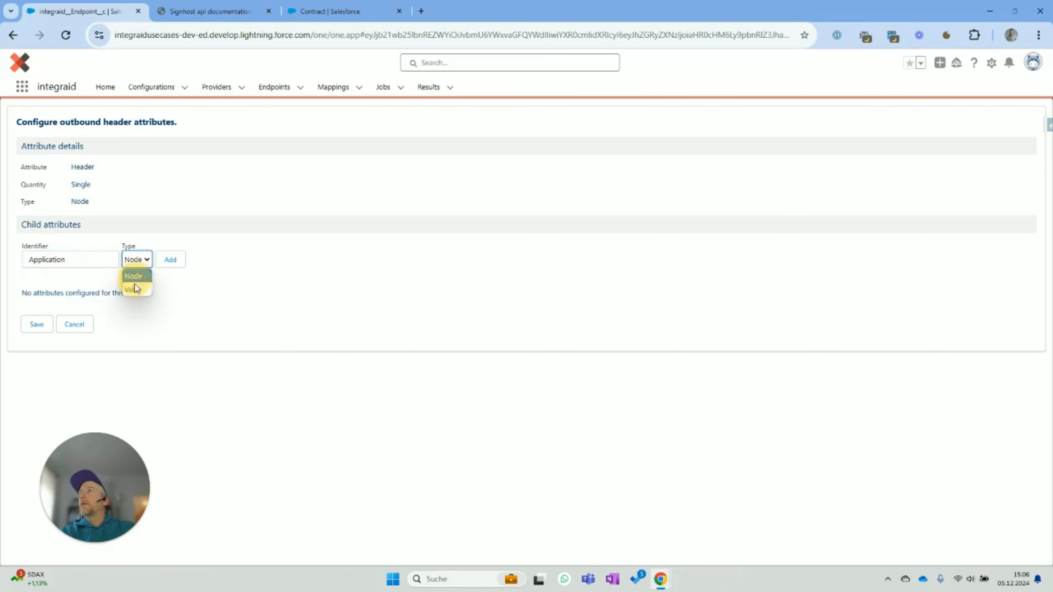
pyautogui.click(137, 277)
pyautogui.click(166, 262)
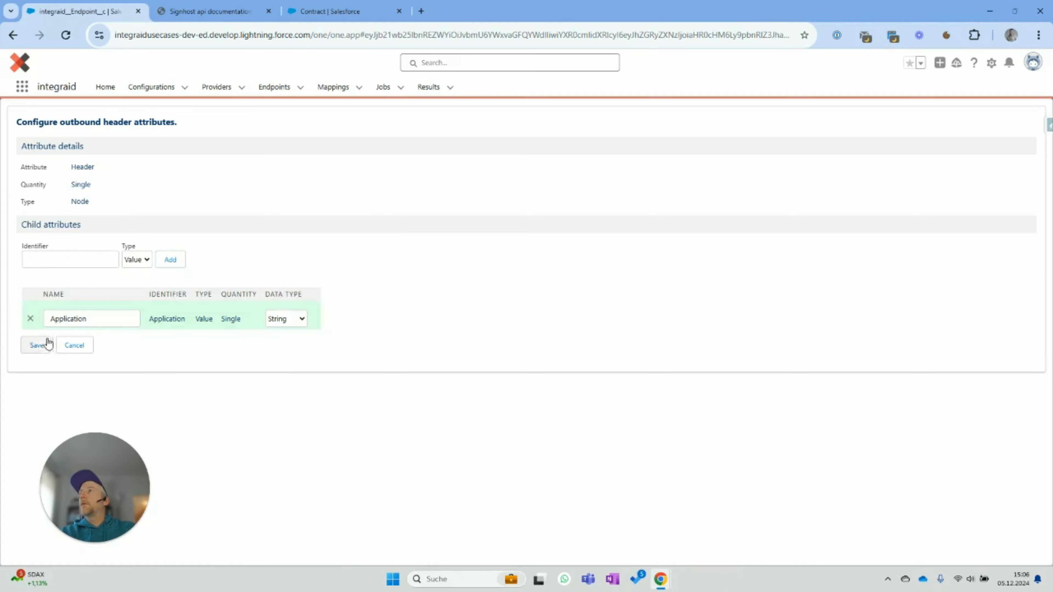
pyautogui.click(37, 345)
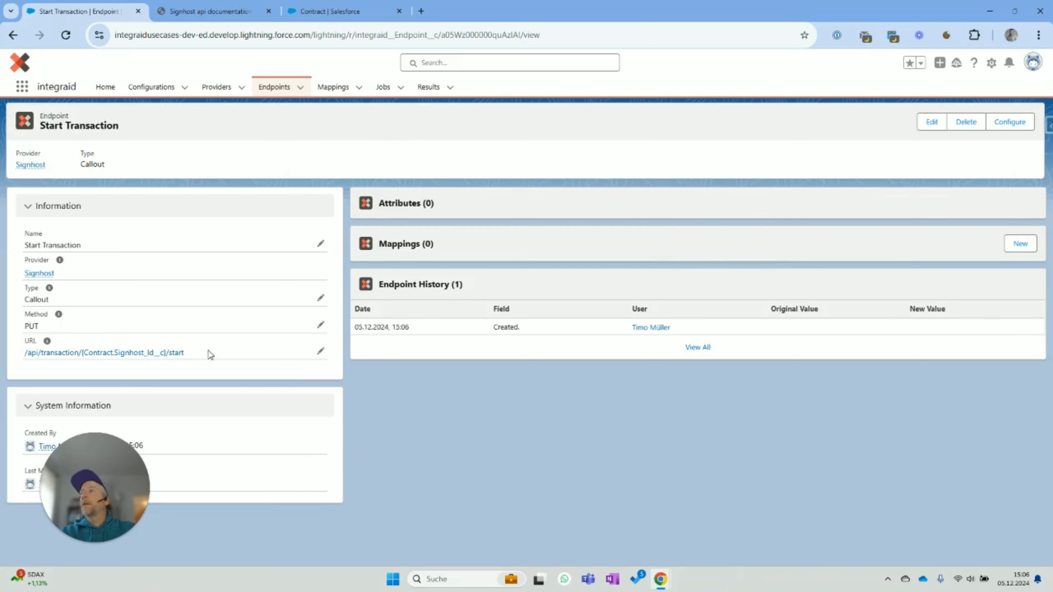
# - Open the Create Transaction endpoint from the Signhost provider and start a new mapping
pyautogui.moveTo(197, 353); pyautogui.dragTo(2, 355)
pyautogui.click(589, 450)
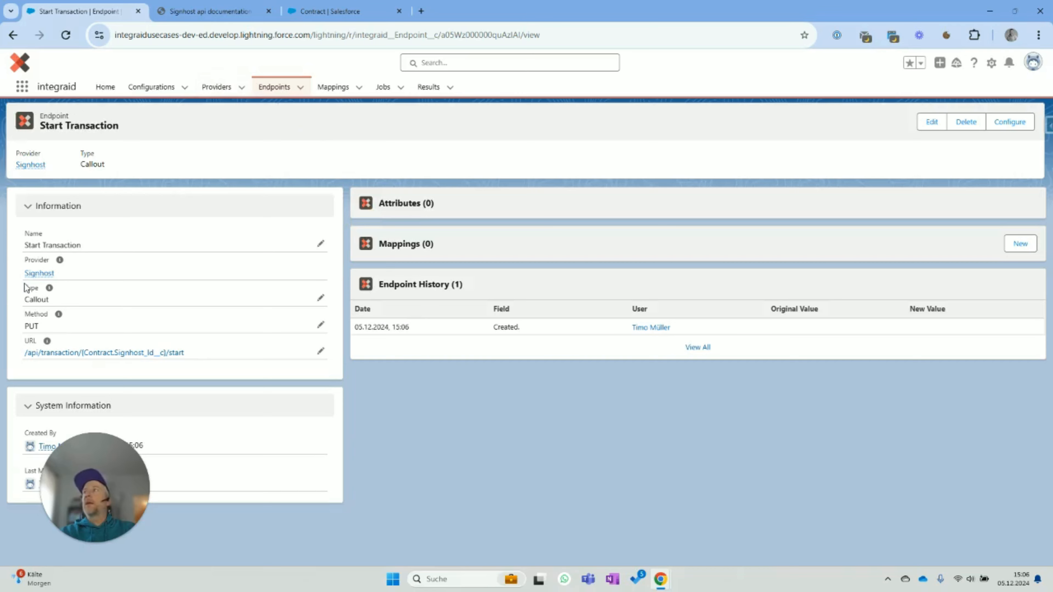
pyautogui.click(40, 272)
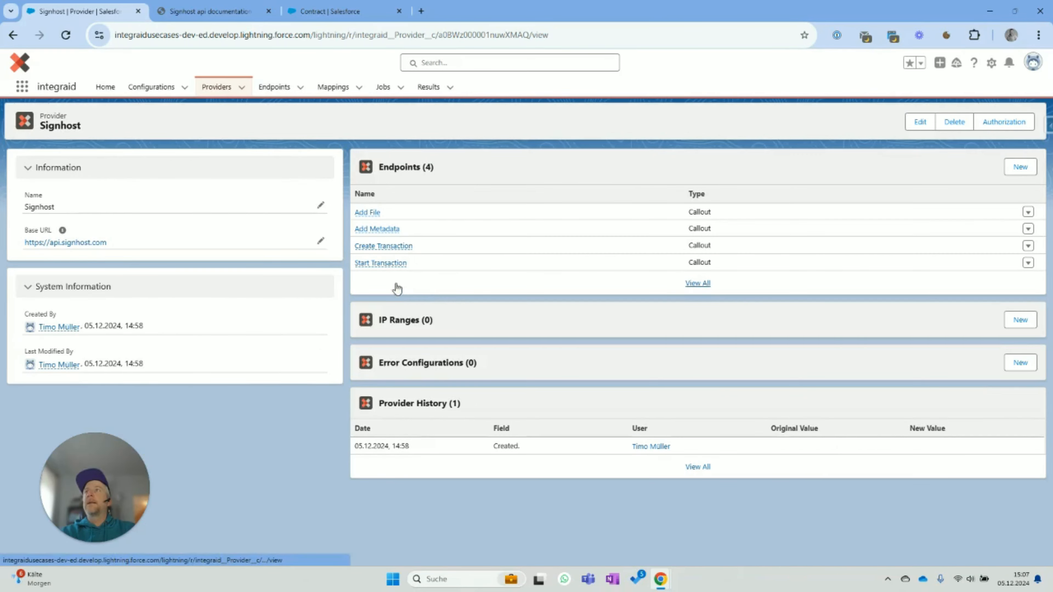
pyautogui.click(378, 250)
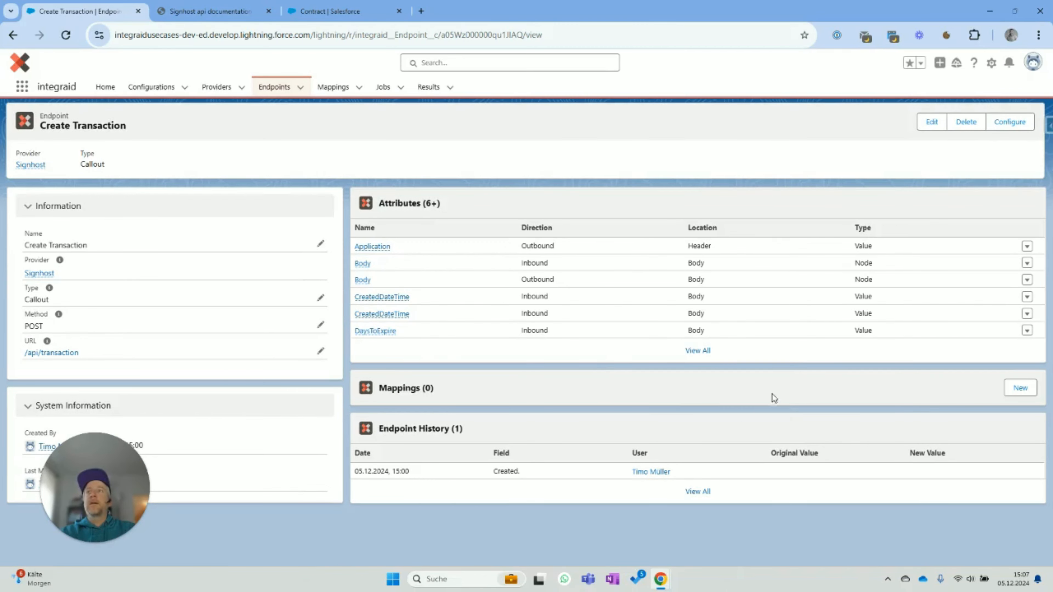
pyautogui.click(1020, 389)
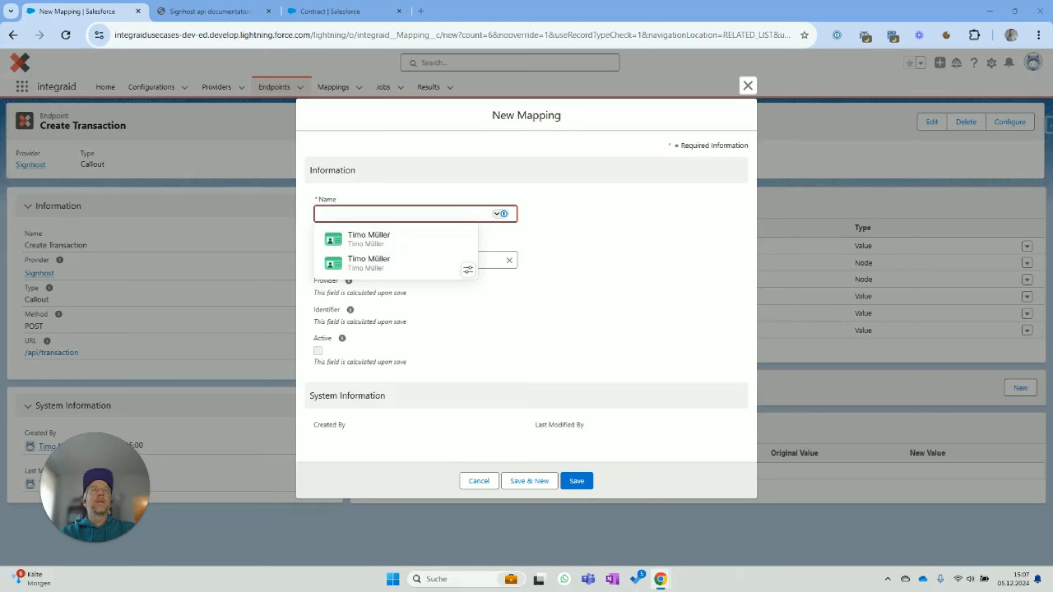
# - Save a new mapping named 'Create Mapping' and open its record
pyautogui.click(437, 212)
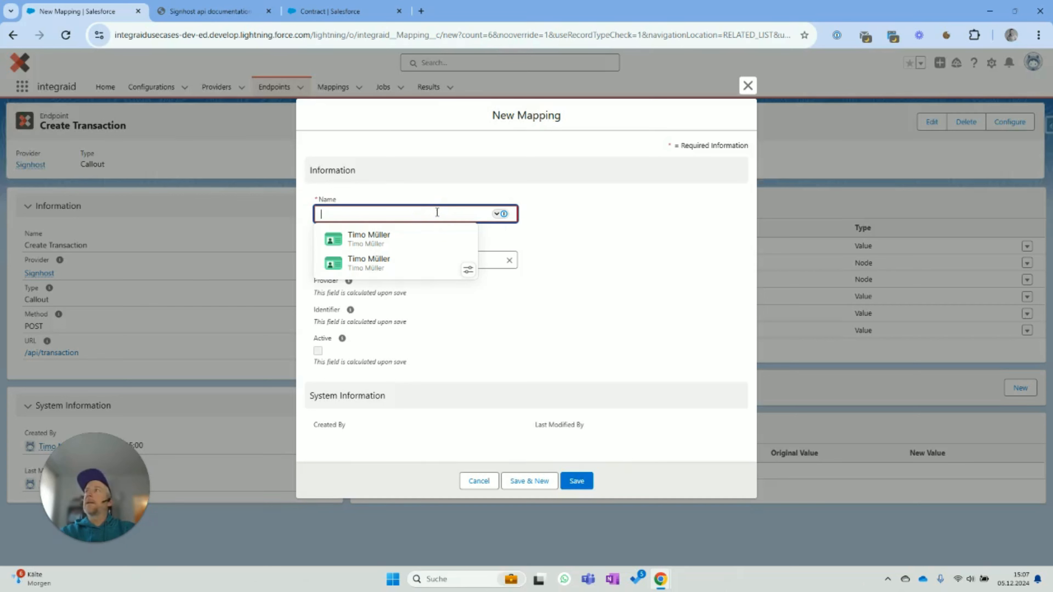
pyautogui.write('Create')
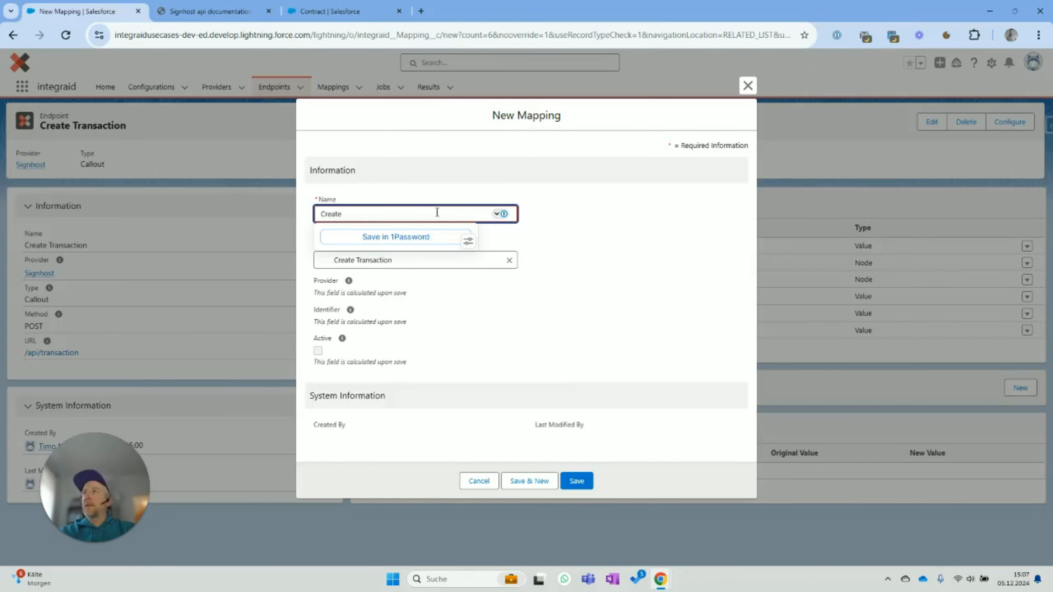
pyautogui.write(' Mapping')
pyautogui.click(620, 305)
pyautogui.click(577, 477)
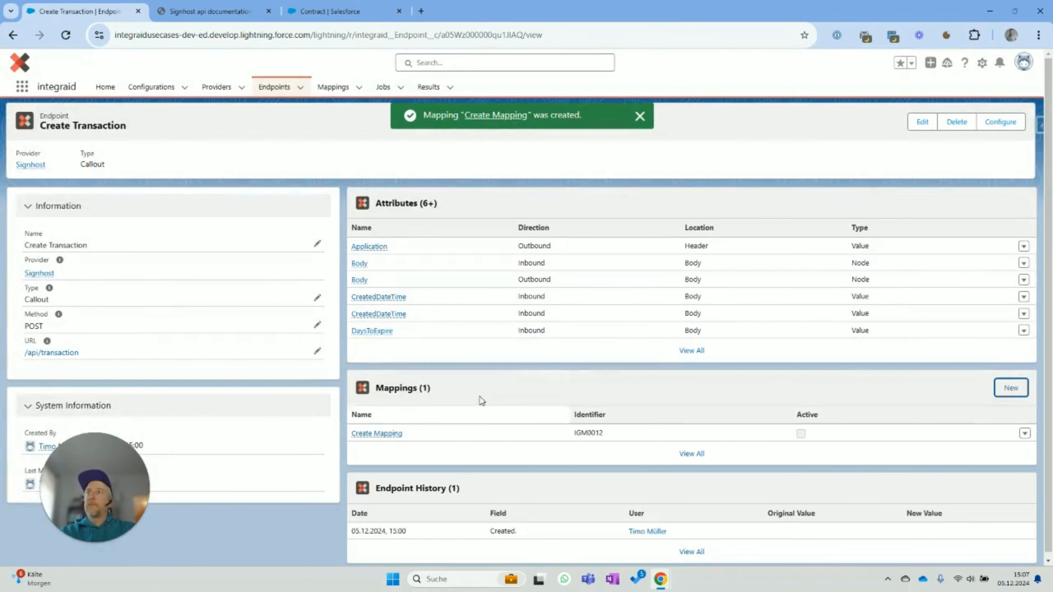
pyautogui.click(377, 433)
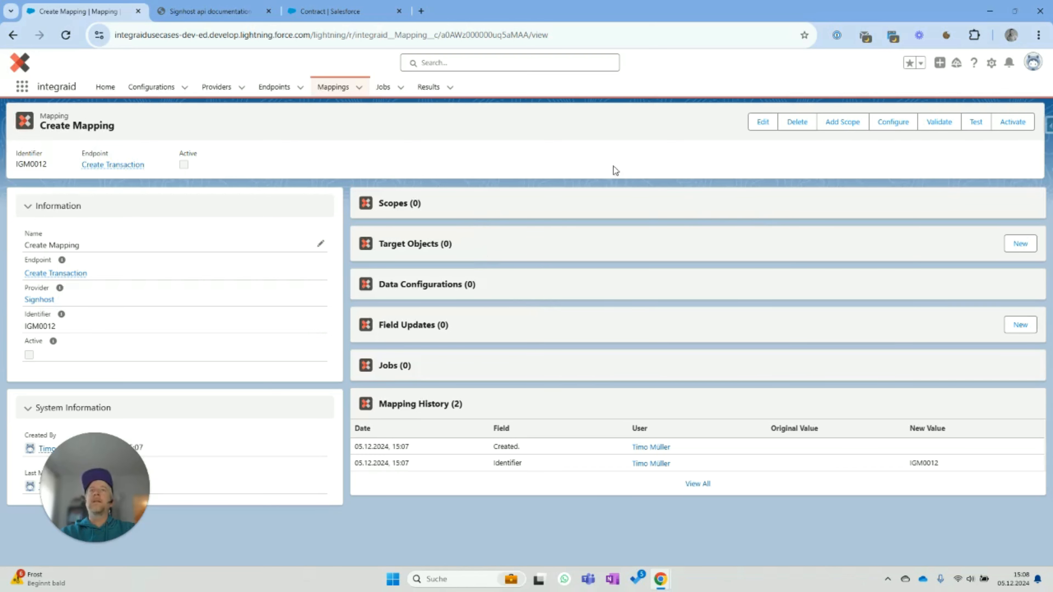
# - Add a primary scope on the Contract object and open the Contract scope record
pyautogui.click(842, 122)
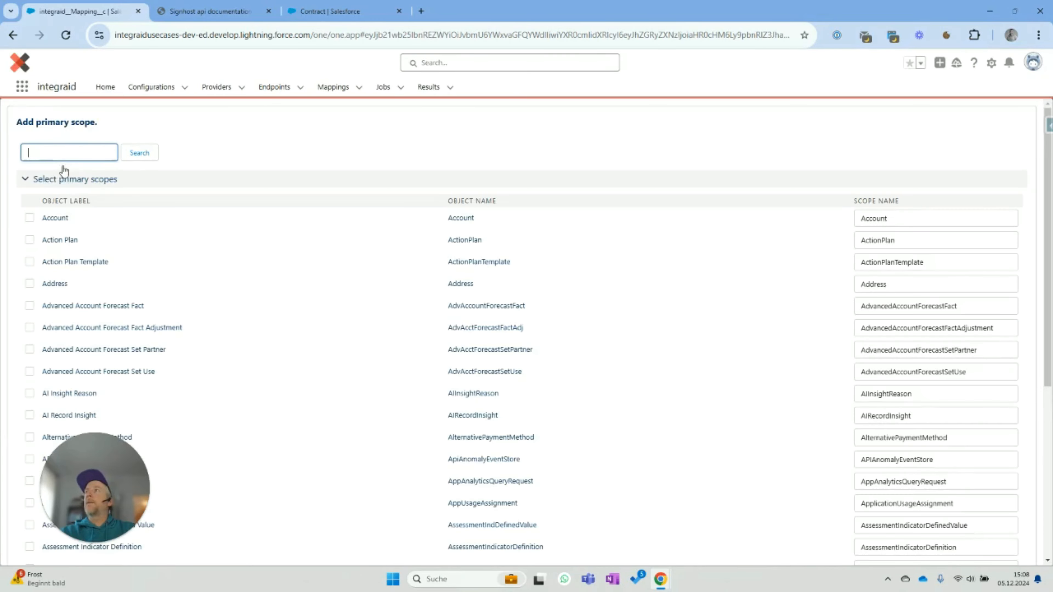
pyautogui.click(65, 156)
pyautogui.write('contract')
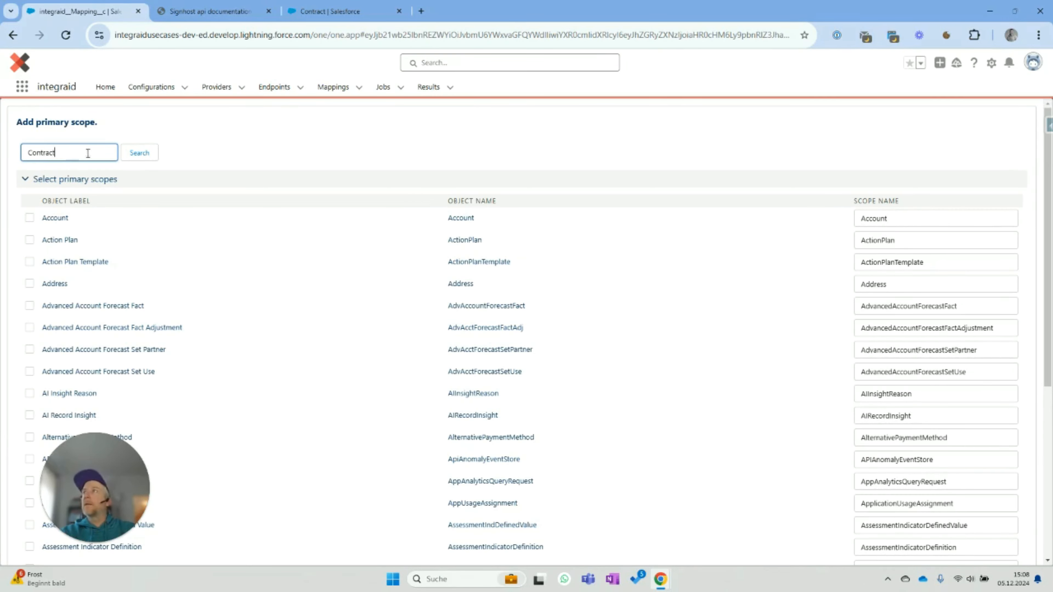
pyautogui.click(141, 152)
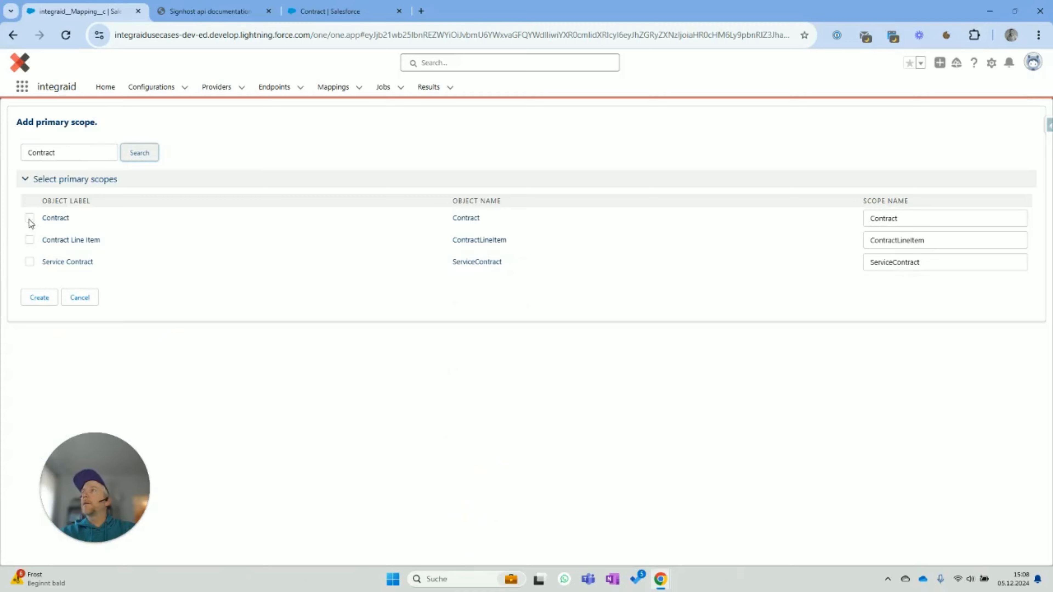
pyautogui.click(30, 218)
pyautogui.click(39, 298)
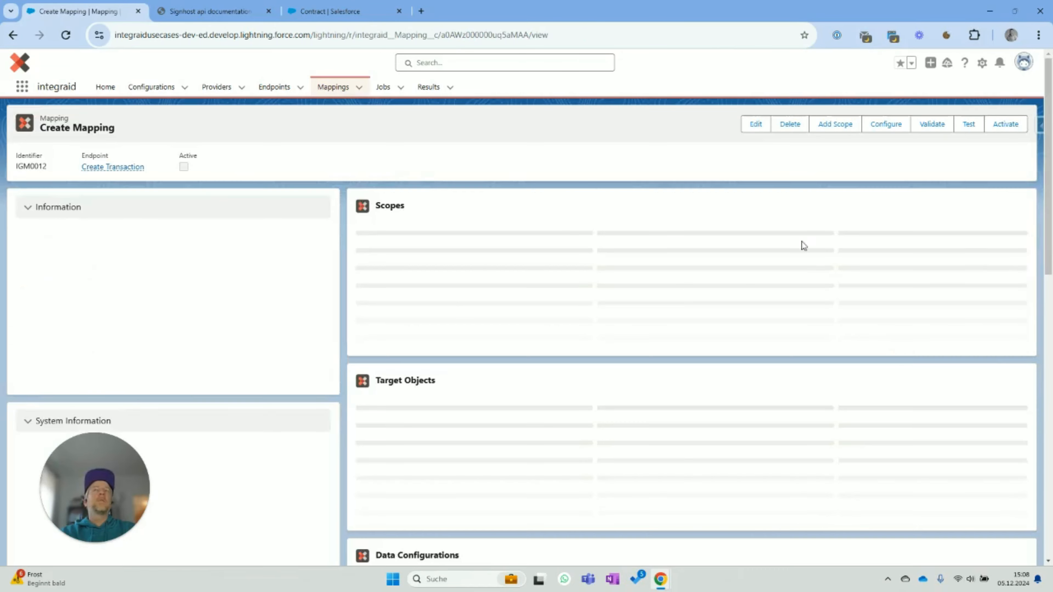
pyautogui.click(374, 248)
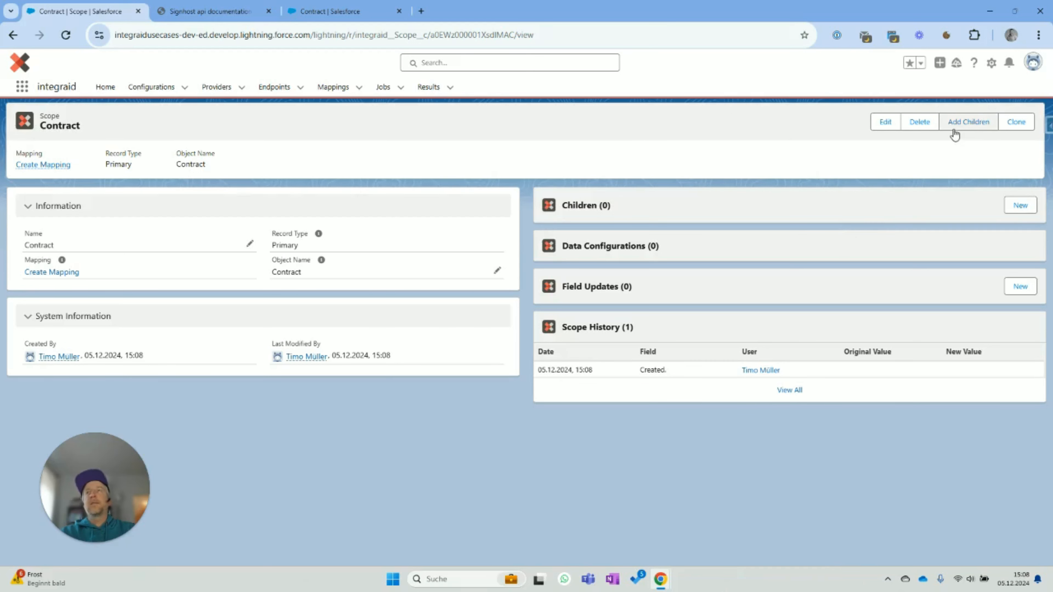
# - Add CustomerSignedBy (Contact) and CompanySignedBy (User) as child field scopes under Contract
pyautogui.click(969, 124)
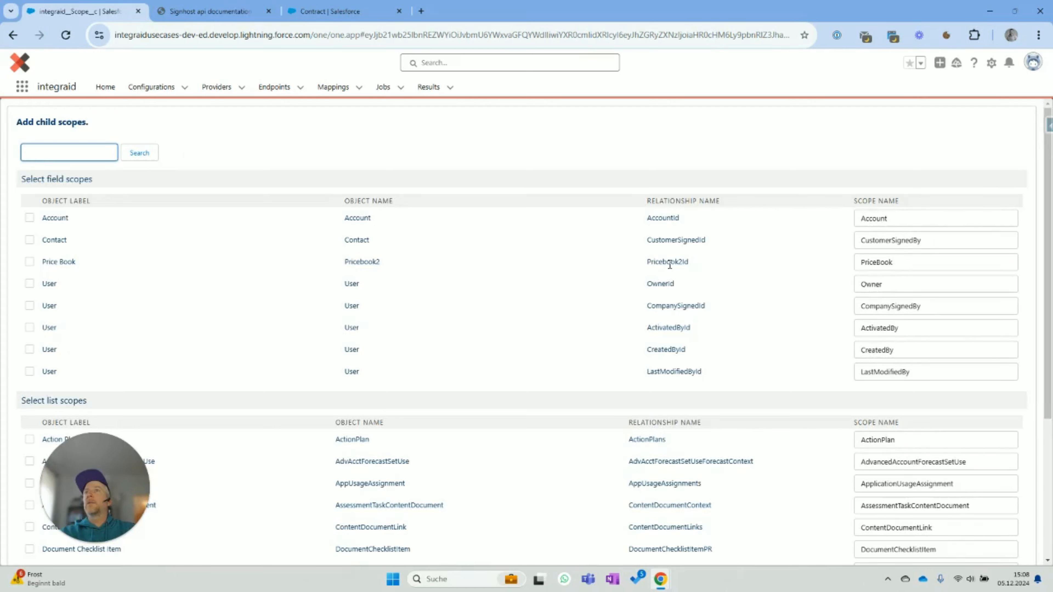
pyautogui.click(30, 241)
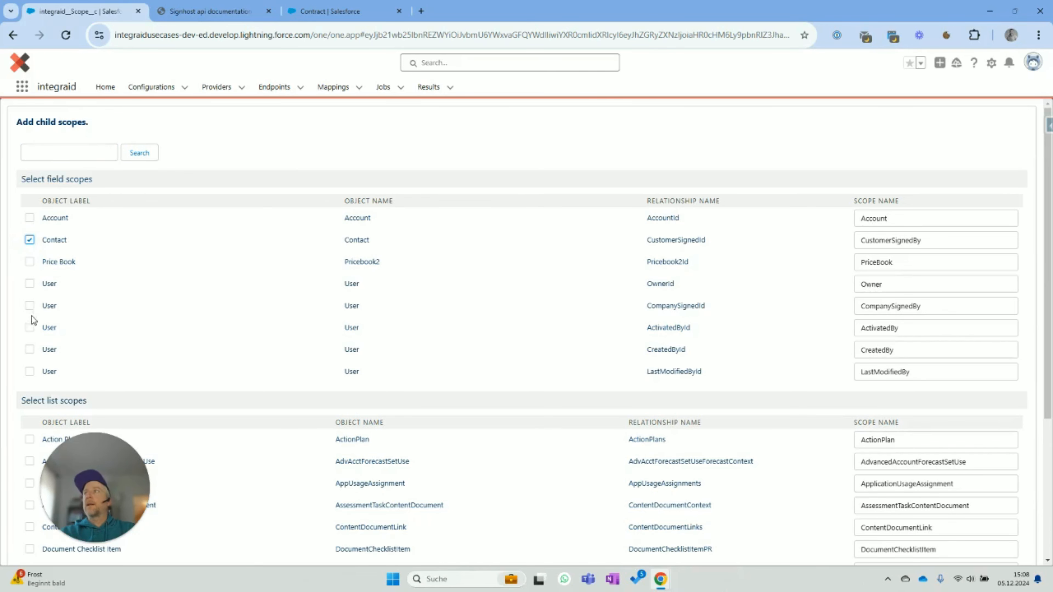
pyautogui.click(30, 307)
pyautogui.scroll(-5, 211, 329)
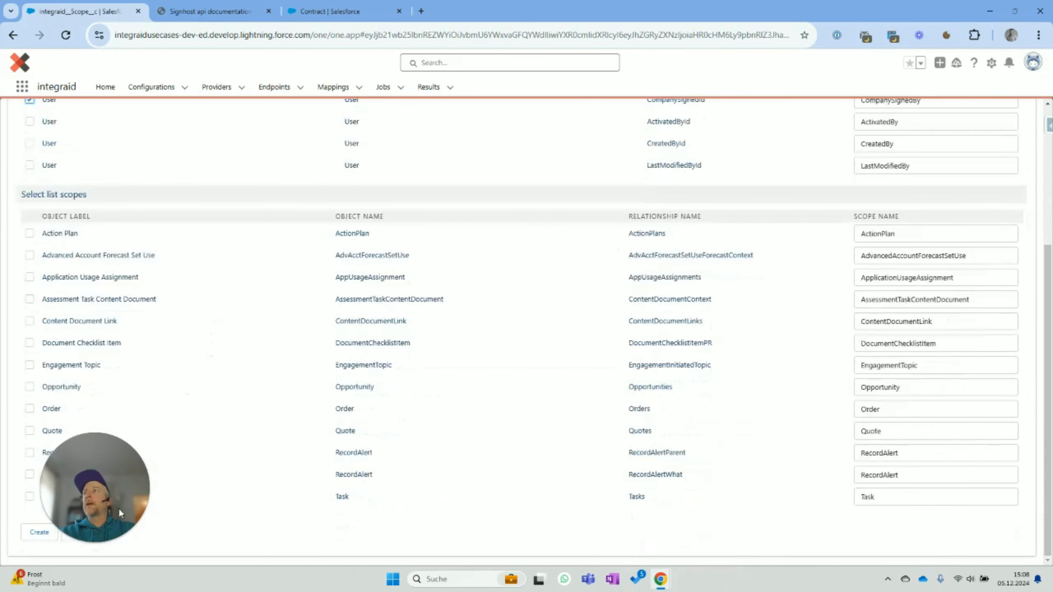
pyautogui.click(31, 538)
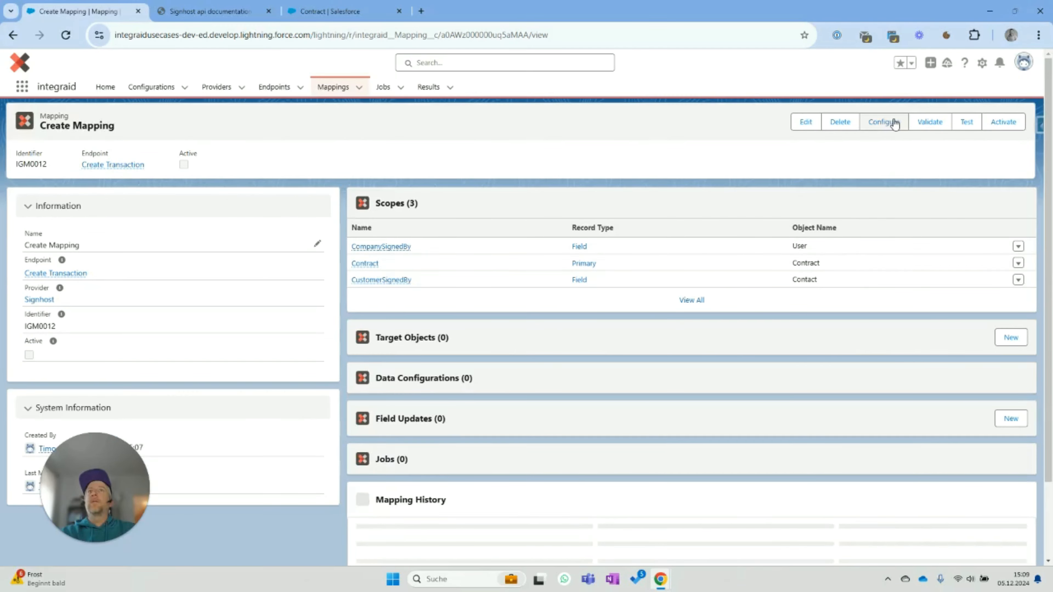
# - Start an outbound mapping located in the Header, with no scope
pyautogui.click(894, 123)
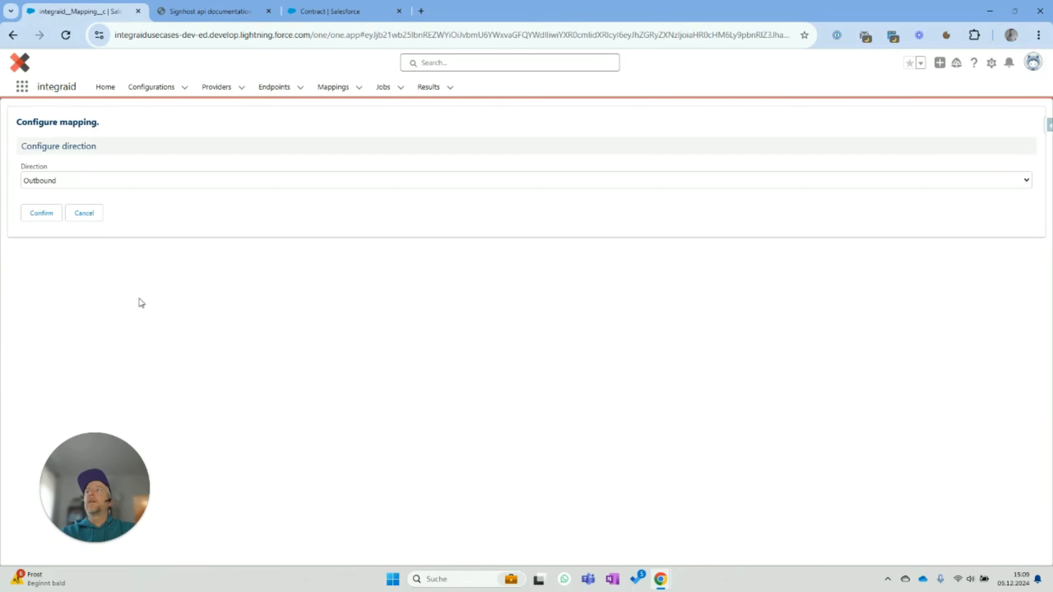
pyautogui.click(42, 213)
pyautogui.click(41, 185)
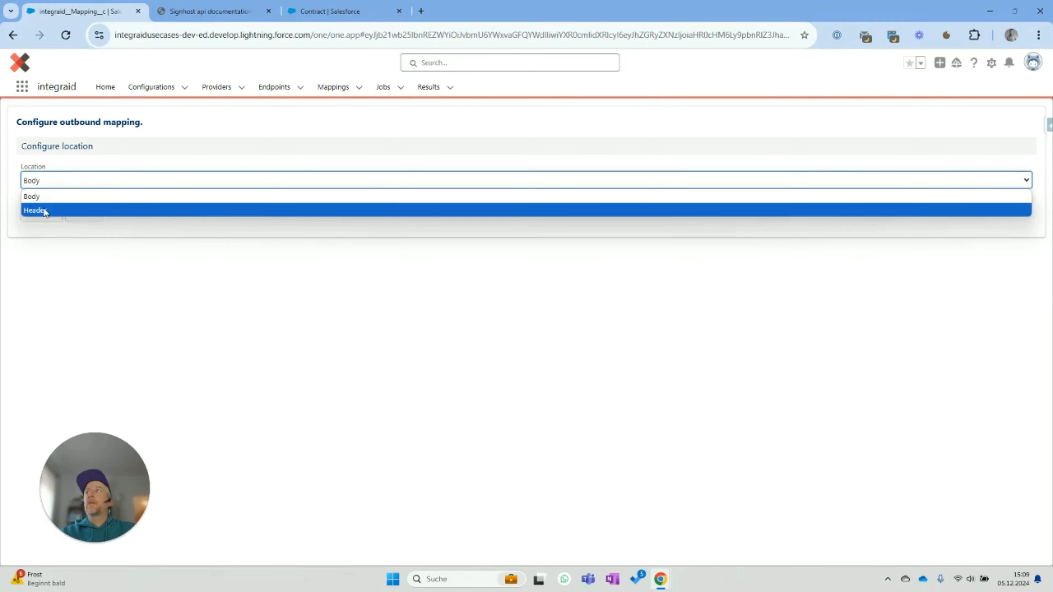
pyautogui.click(36, 210)
pyautogui.click(41, 217)
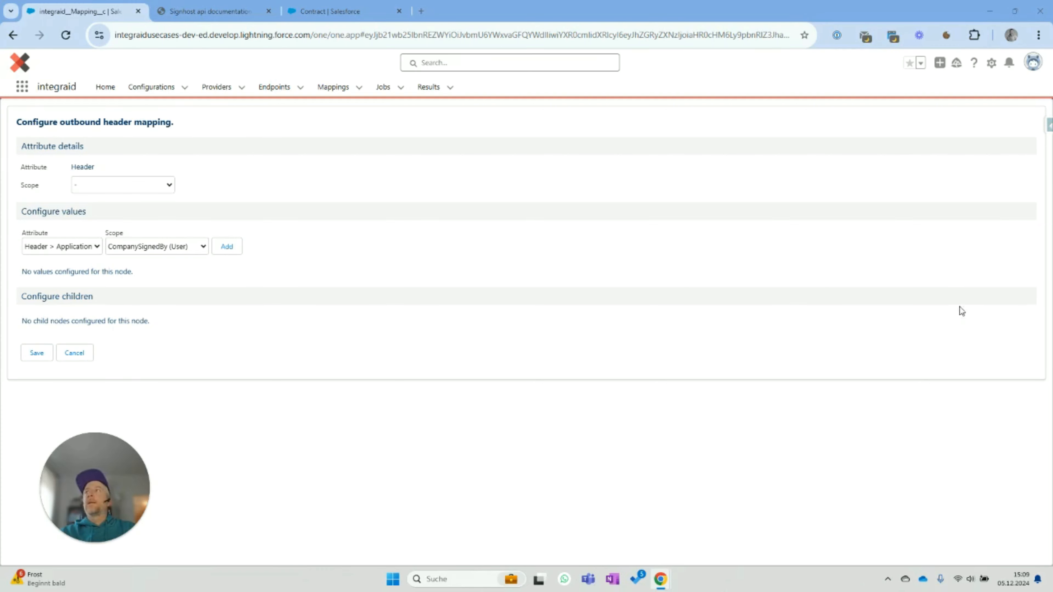
pyautogui.click(132, 250)
pyautogui.click(133, 262)
# - Map the Header's Application value to the app key and save the header mapping
pyautogui.click(227, 249)
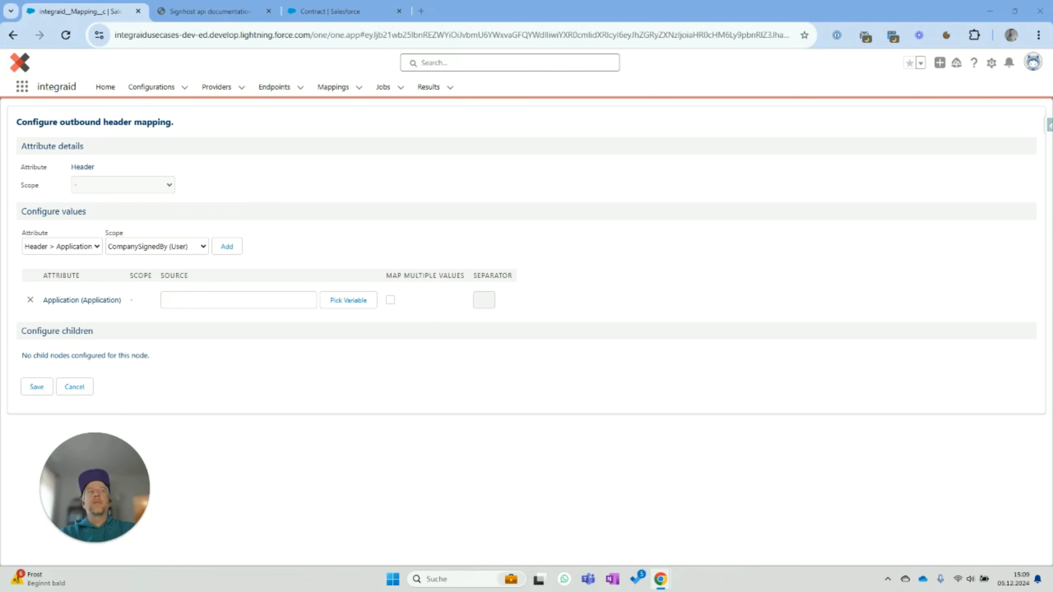
pyautogui.click(205, 300)
pyautogui.write('APPKey')
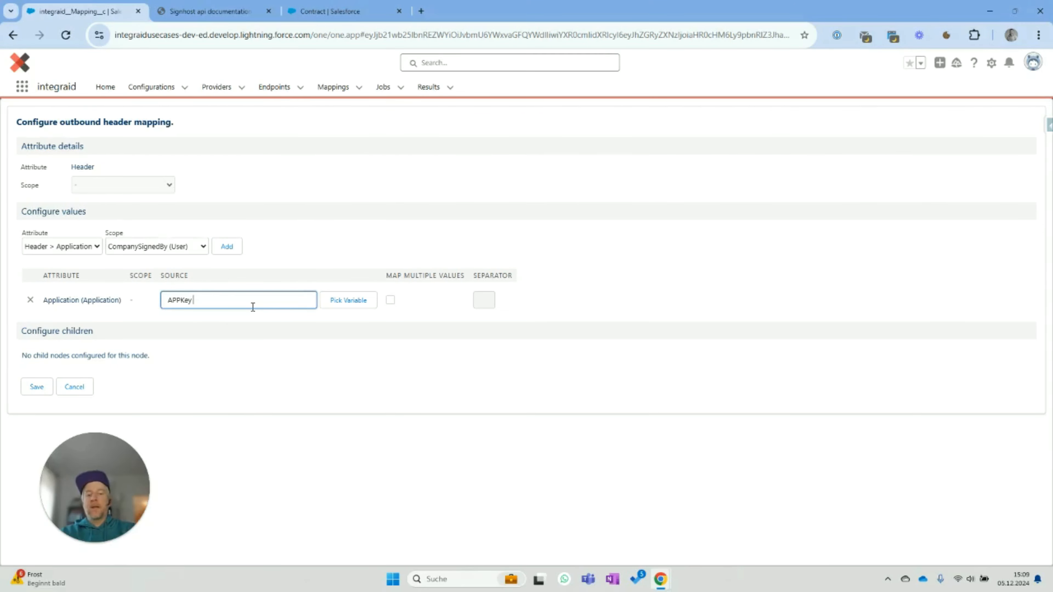
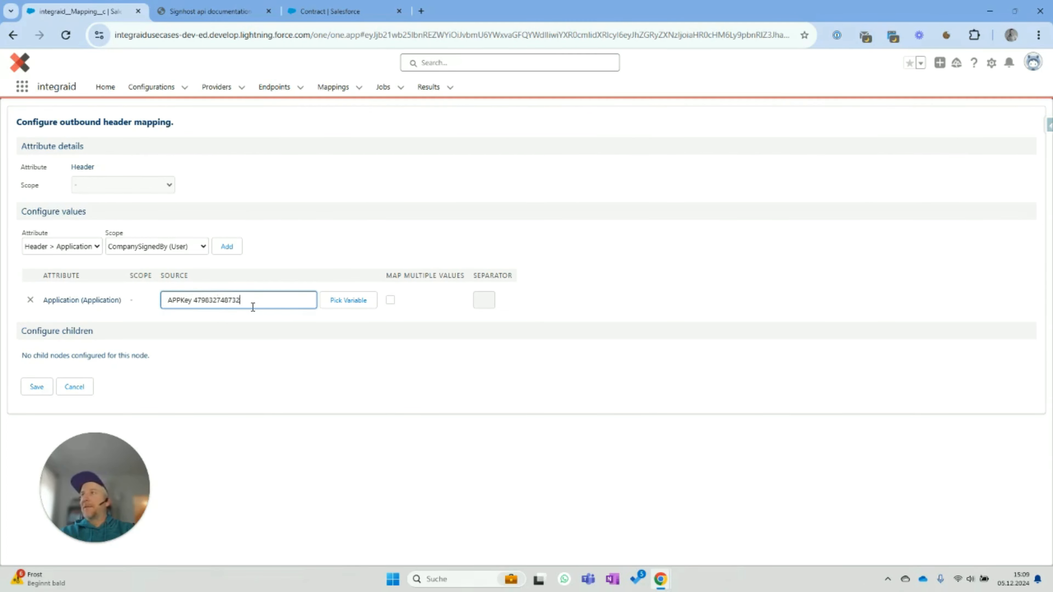
pyautogui.click(654, 276)
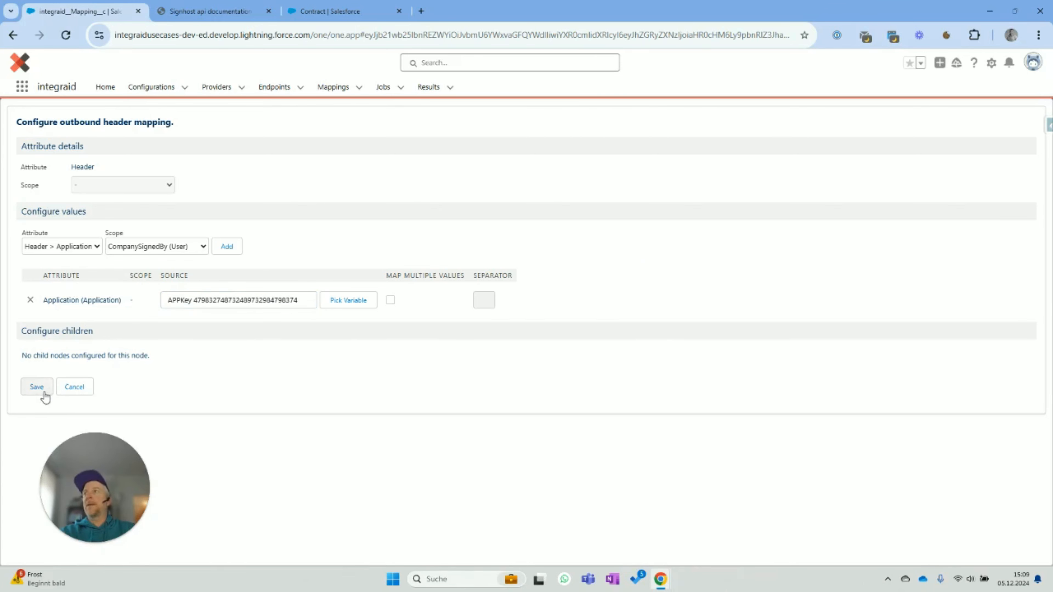
pyautogui.click(35, 388)
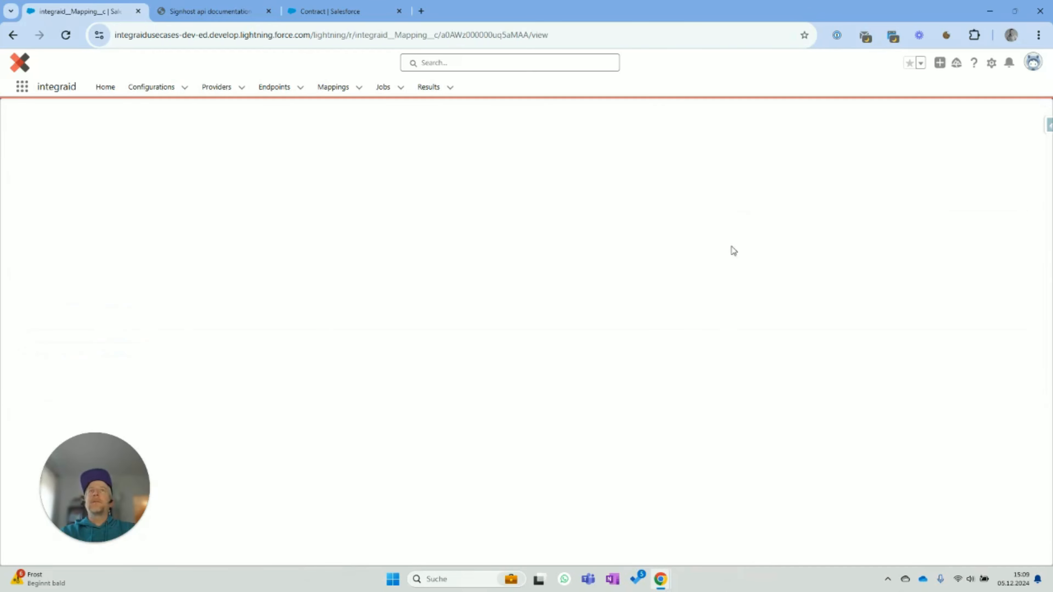
pyautogui.click(884, 128)
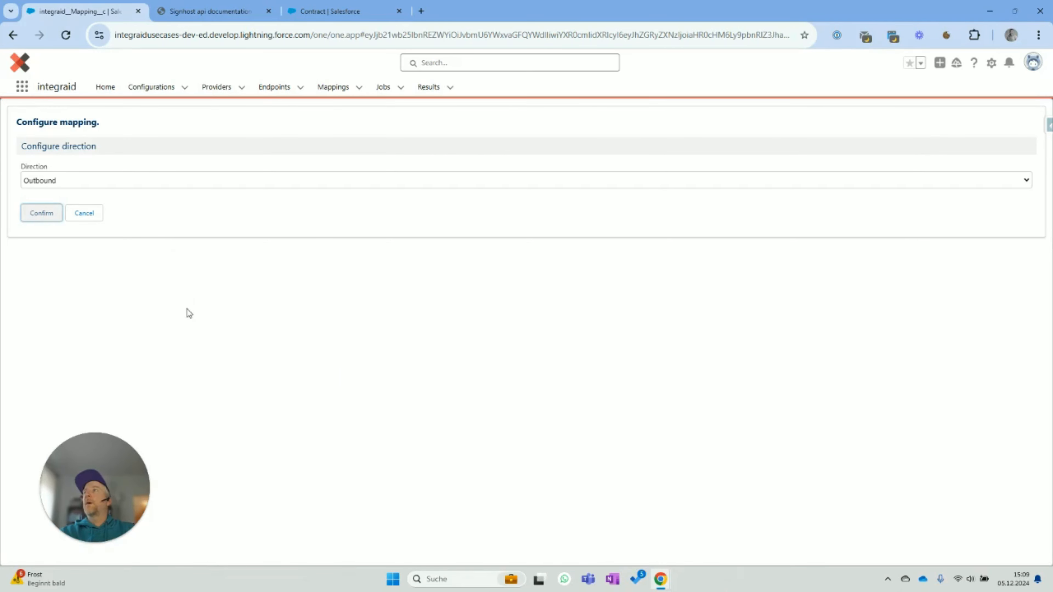
# - Target the Body location and add a Language value with source de-DE
pyautogui.click(41, 214)
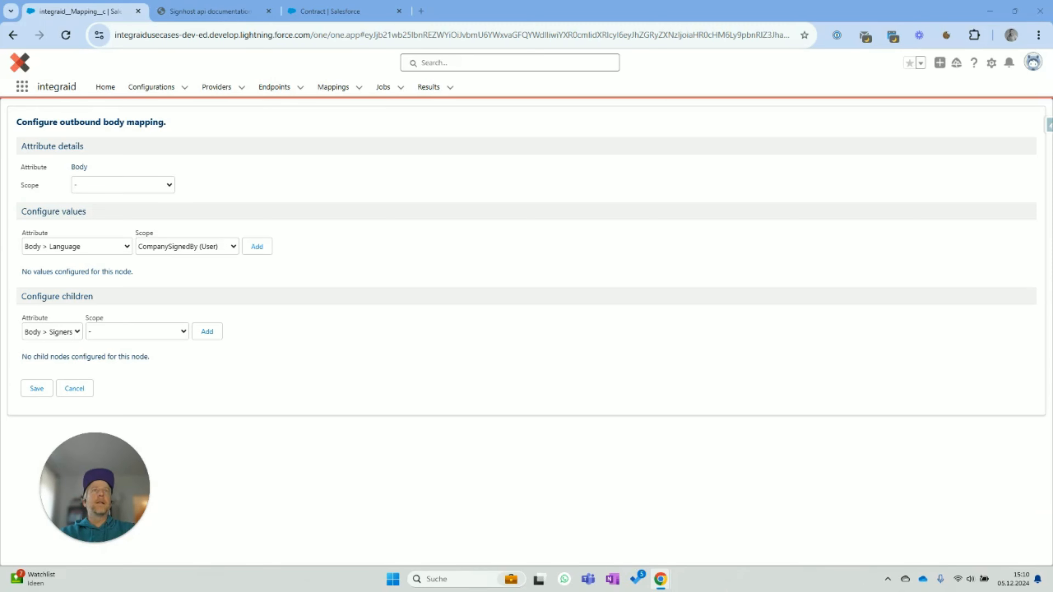
pyautogui.click(209, 249)
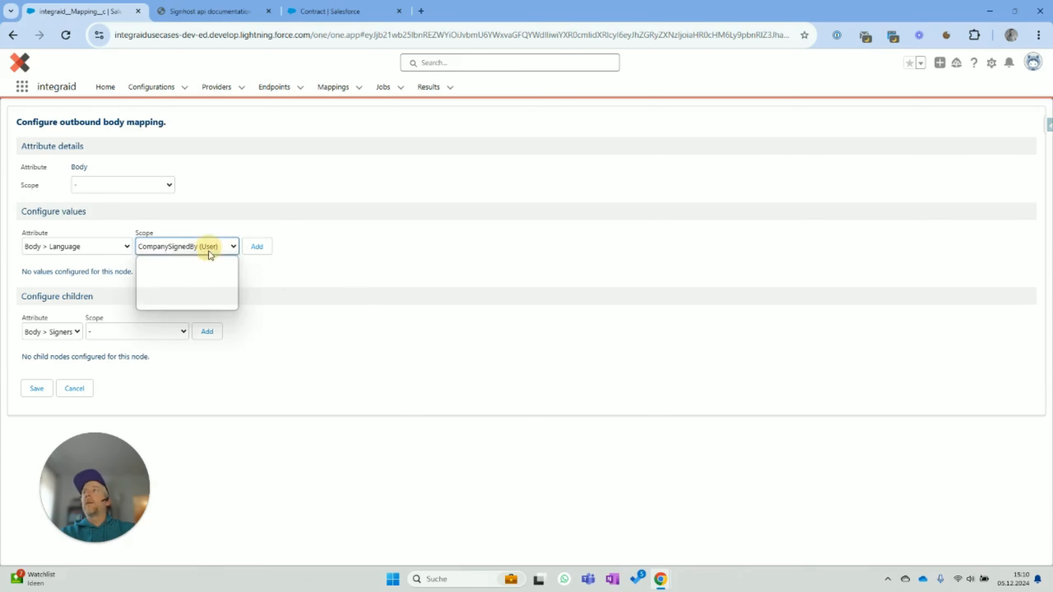
pyautogui.click(207, 262)
pyautogui.click(260, 248)
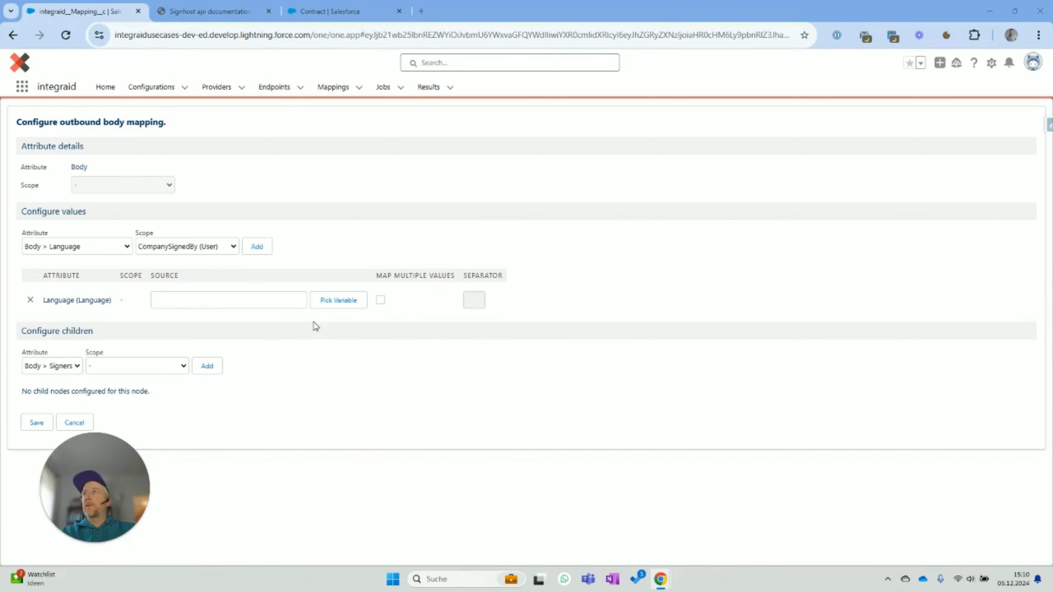
pyautogui.click(260, 301)
pyautogui.write('de-DE')
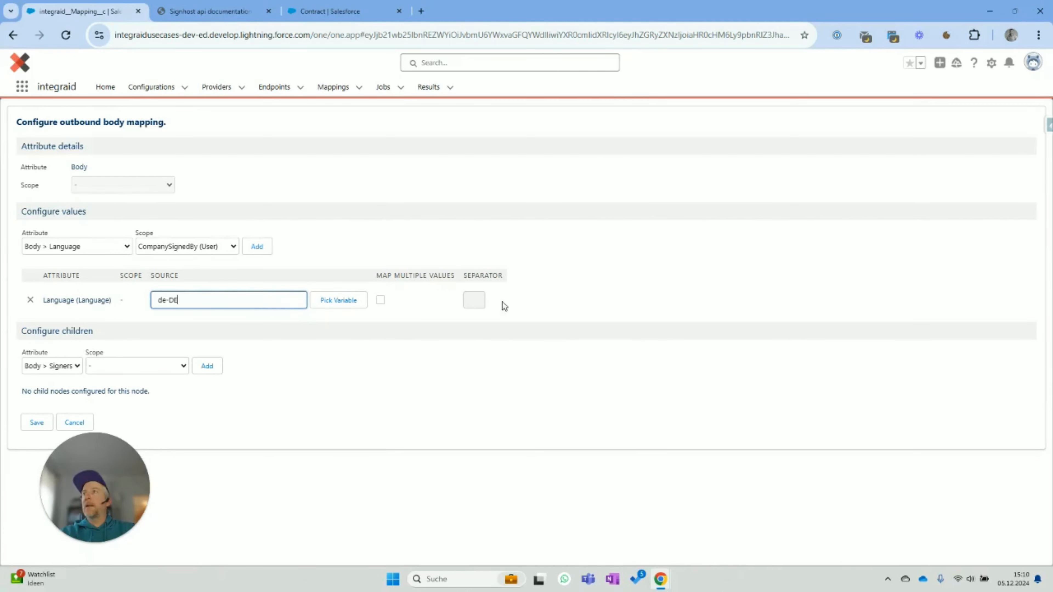
pyautogui.click(622, 289)
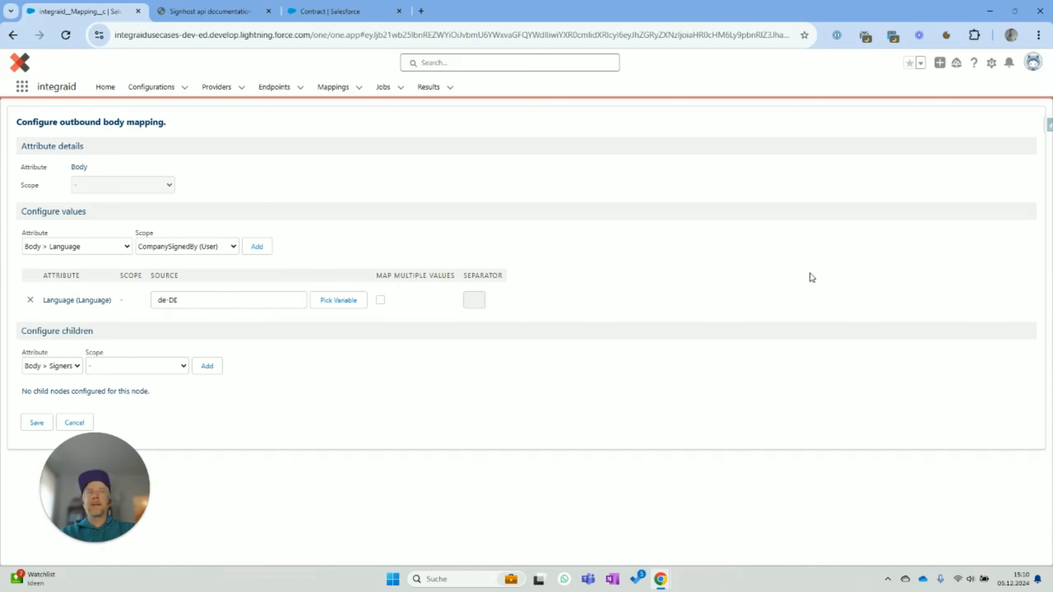
# - Add SendEmailNotifications to the Body with no scope and source true
pyautogui.click(76, 247)
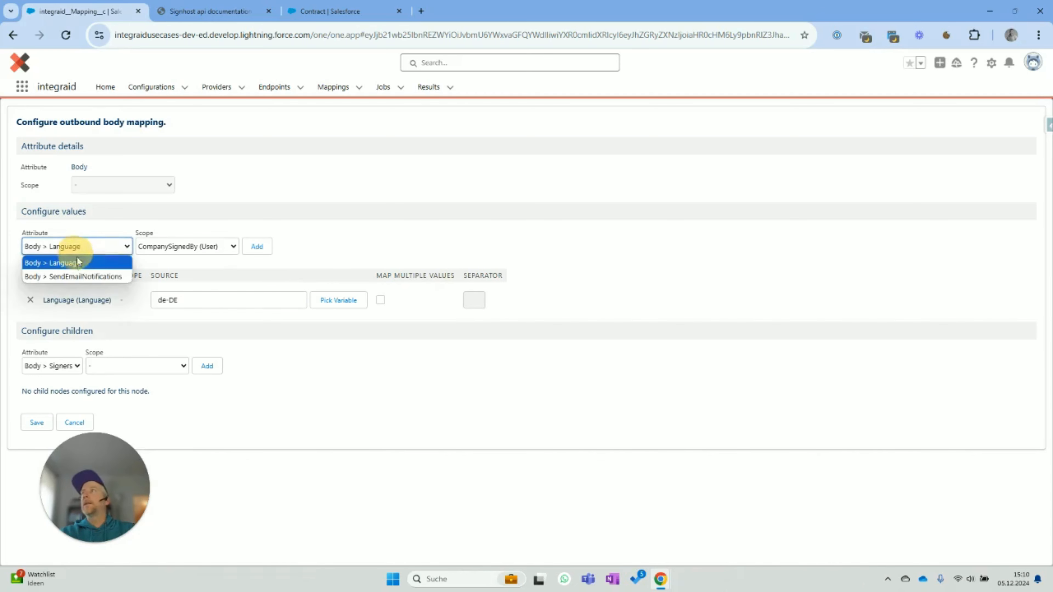
pyautogui.click(74, 272)
pyautogui.click(192, 246)
pyautogui.click(195, 265)
pyautogui.click(254, 248)
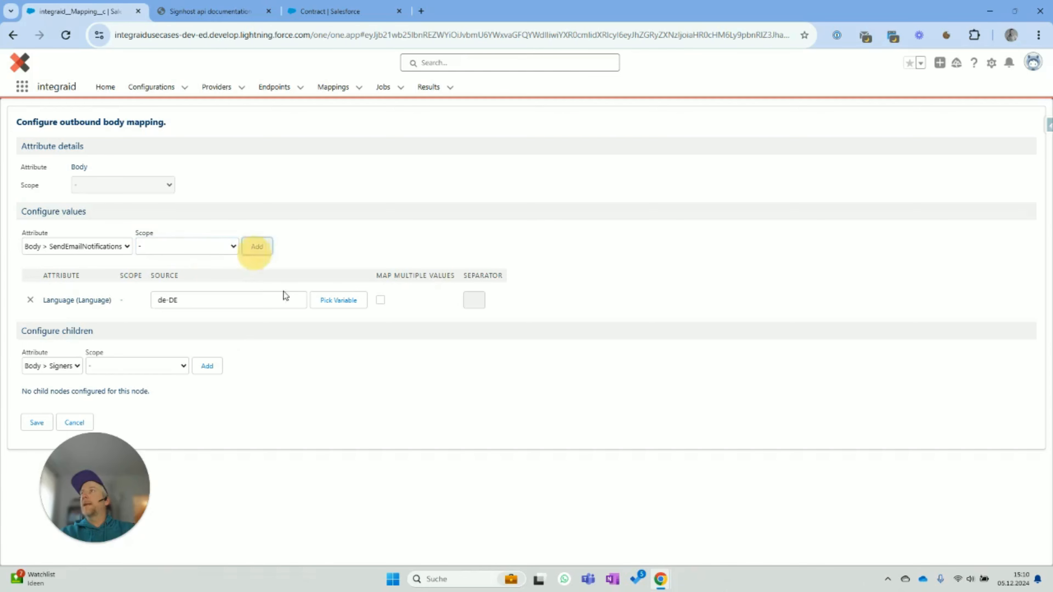
pyautogui.click(253, 331)
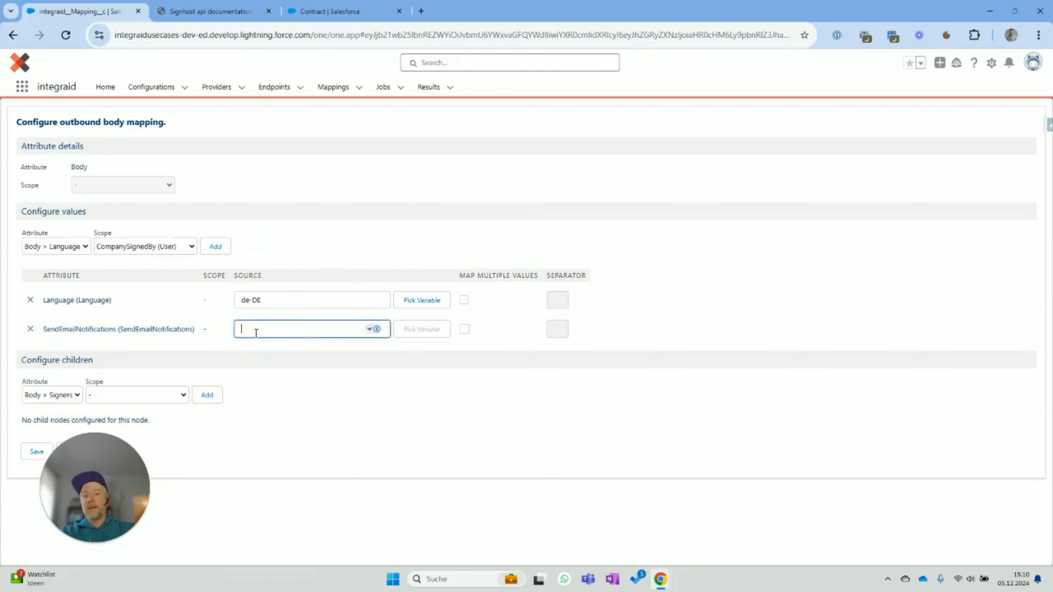
pyautogui.write('true')
pyautogui.click(611, 310)
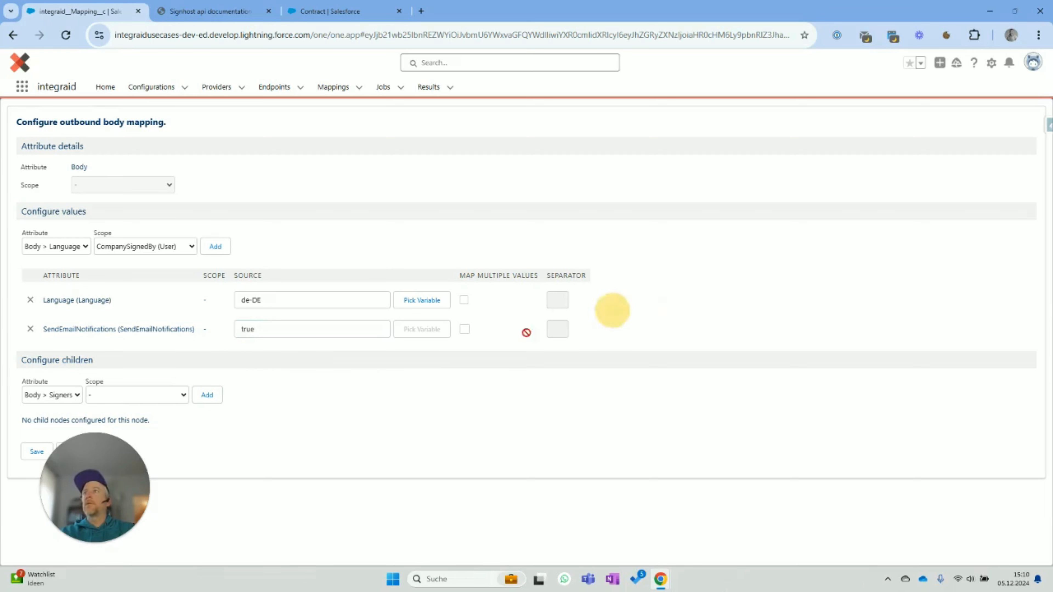
# - Add two Signers child nodes under Body
pyautogui.moveTo(102, 449); pyautogui.dragTo(185, 466)
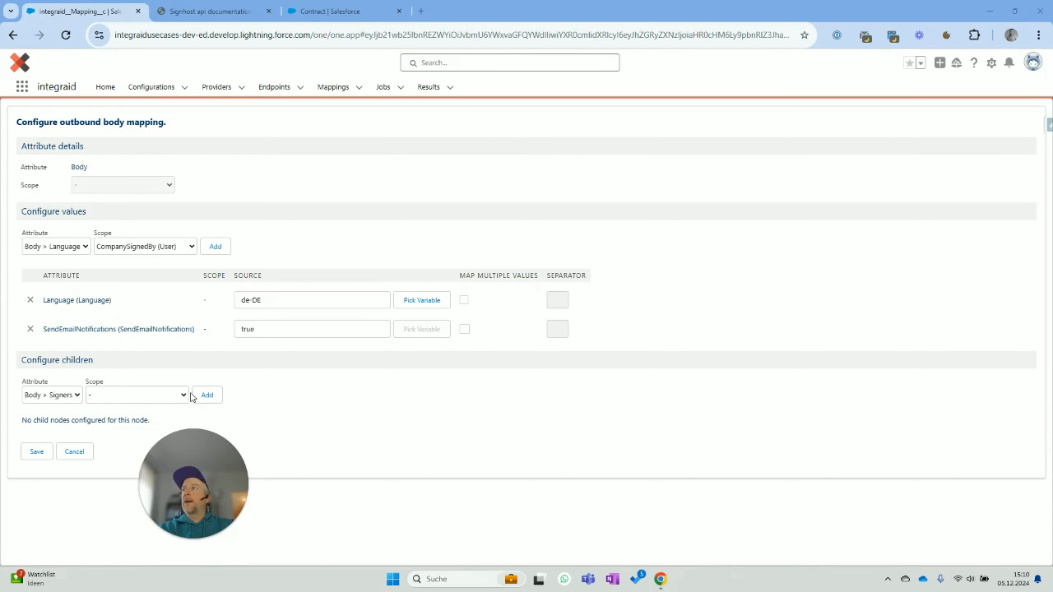
pyautogui.click(207, 395)
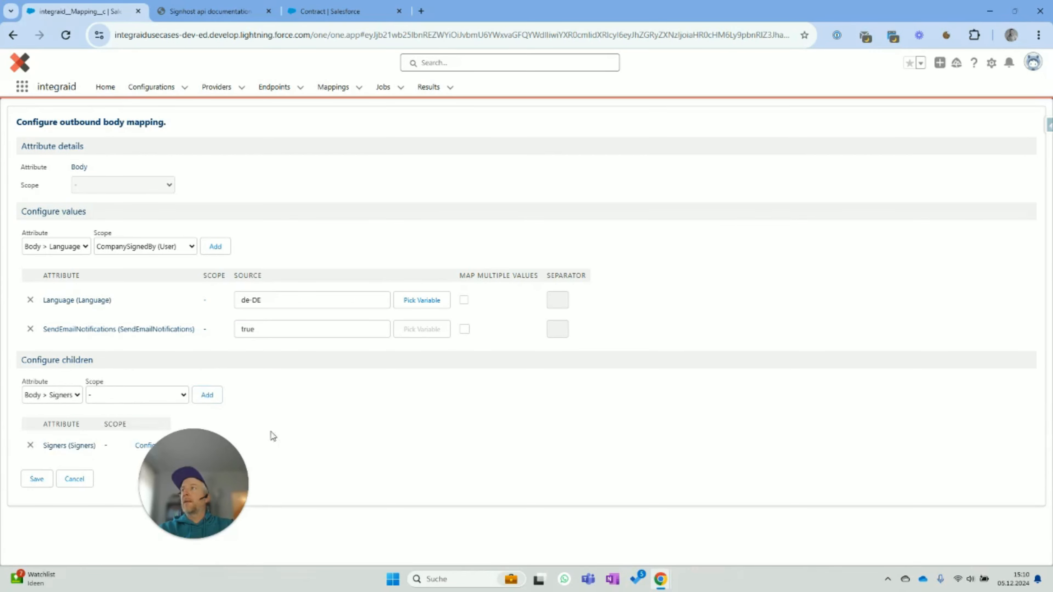
pyautogui.click(206, 394)
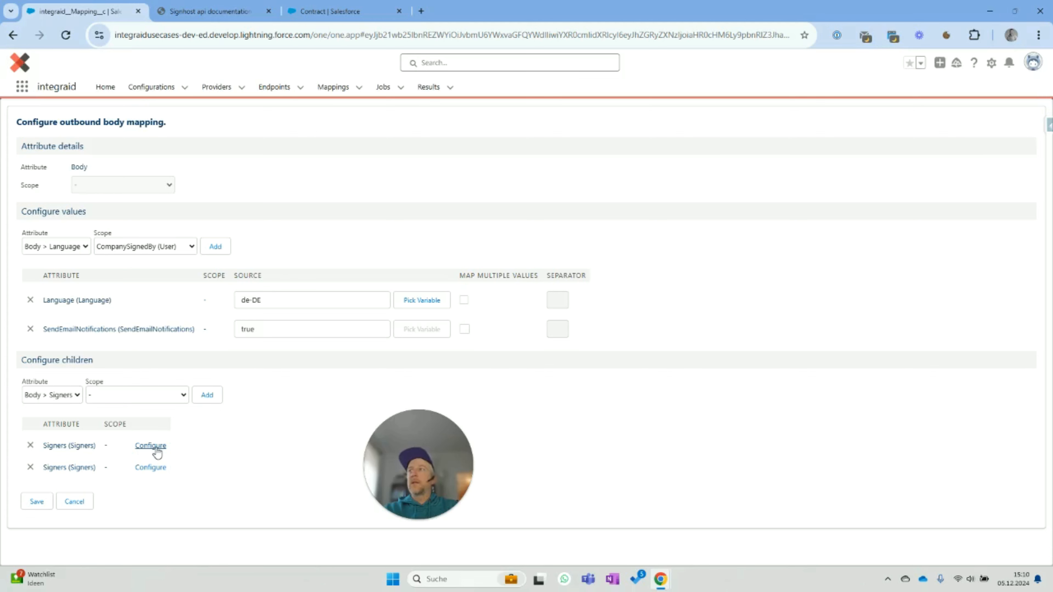
# - In the first Signers node, add DaysToRemind with no scope and source 14
pyautogui.click(156, 447)
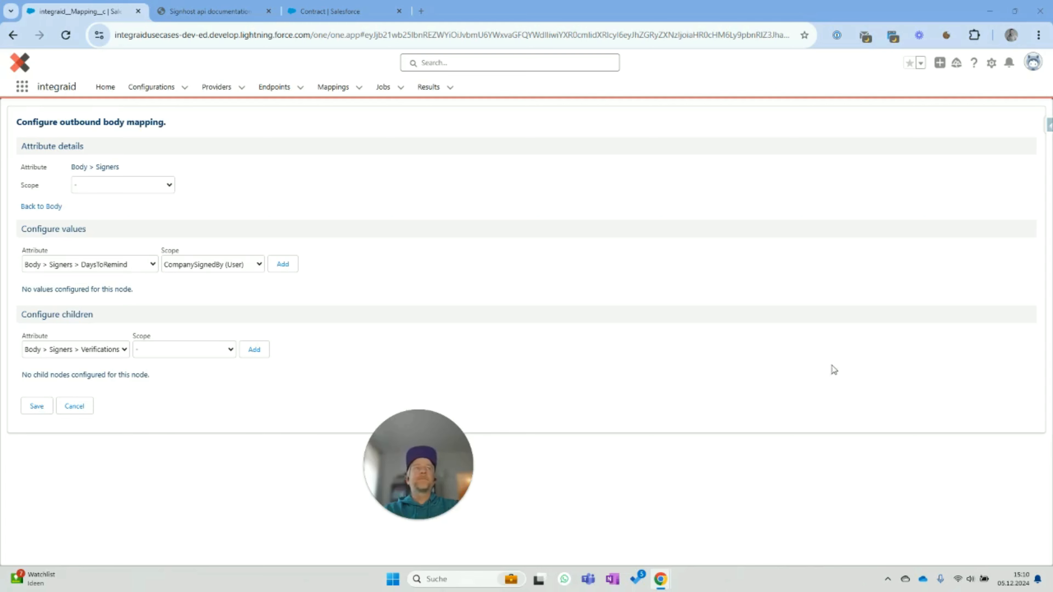
pyautogui.click(217, 264)
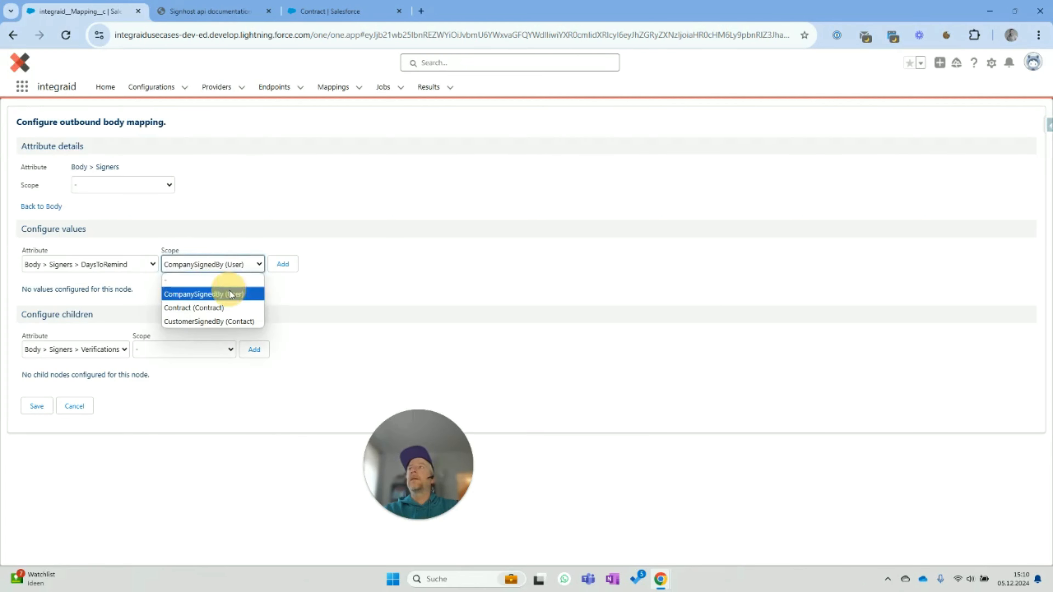
pyautogui.click(238, 282)
pyautogui.click(283, 264)
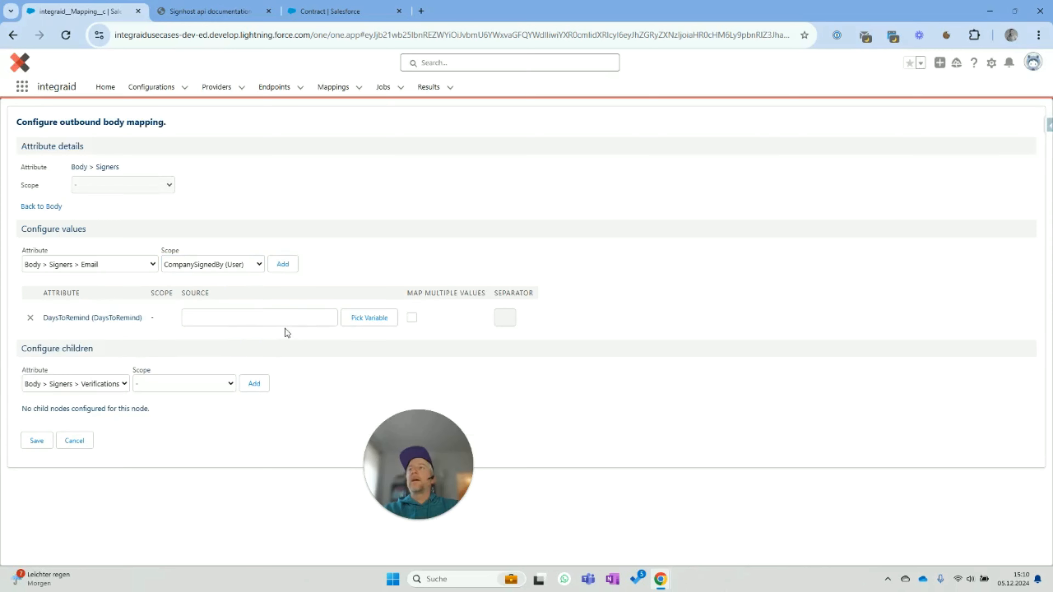
pyautogui.click(255, 318)
pyautogui.write('14')
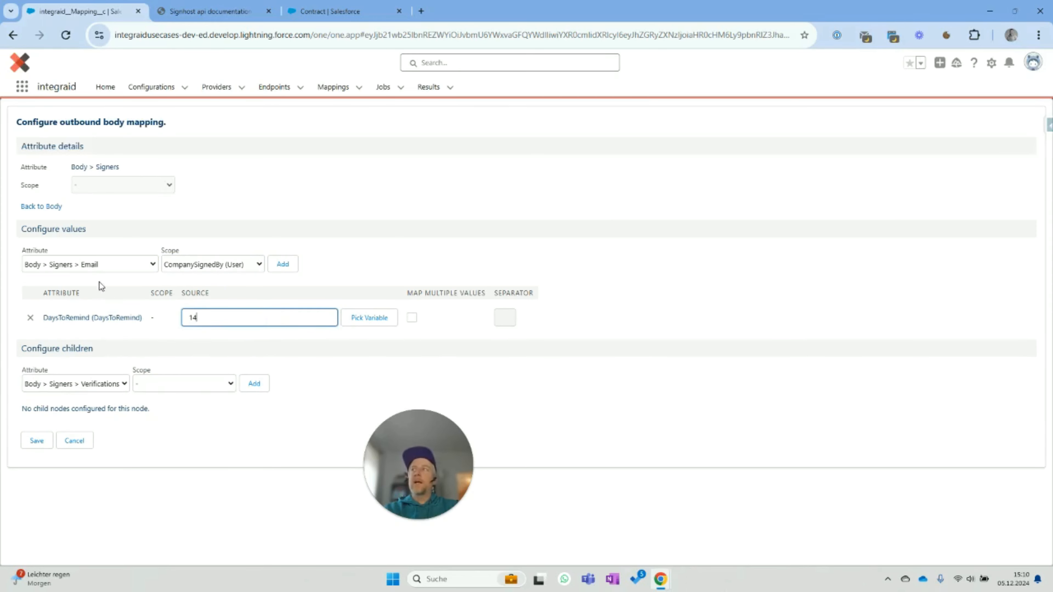
# - Add the signer's Language value with no scope and source de-DE
pyautogui.click(130, 269)
pyautogui.click(125, 295)
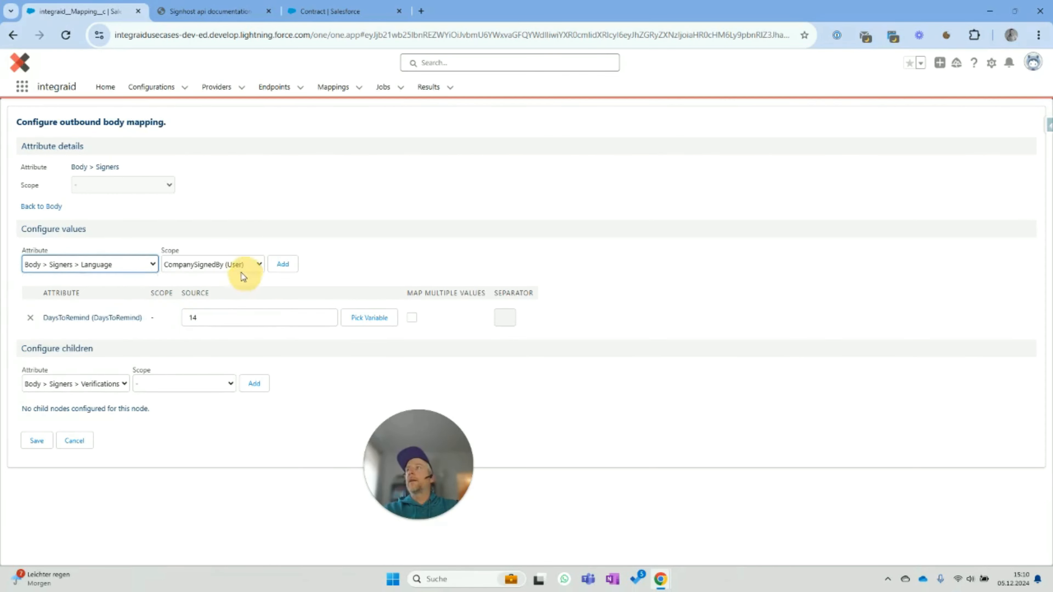
pyautogui.click(241, 270)
pyautogui.click(233, 293)
pyautogui.click(283, 265)
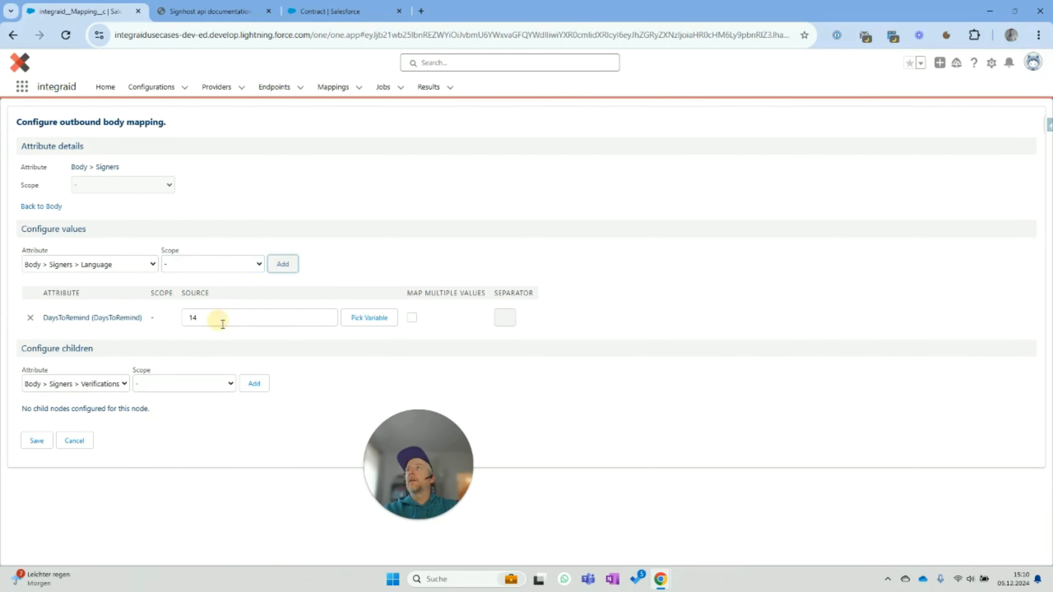
pyautogui.click(239, 346)
pyautogui.write('de')
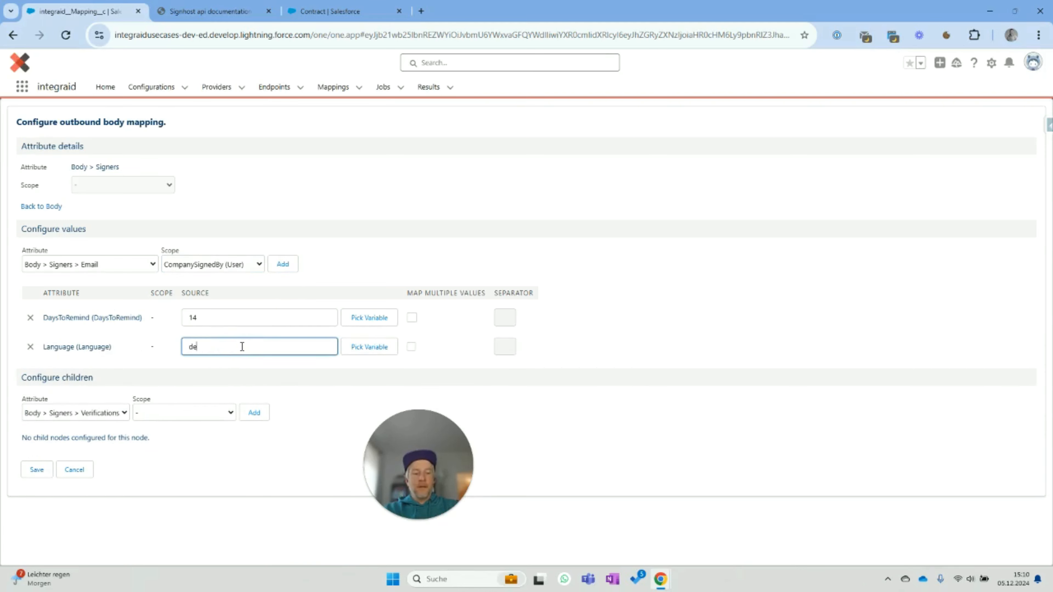
pyautogui.write('-DE')
# - Add SendSignRequest to the signer with no scope, set to true
pyautogui.click(136, 269)
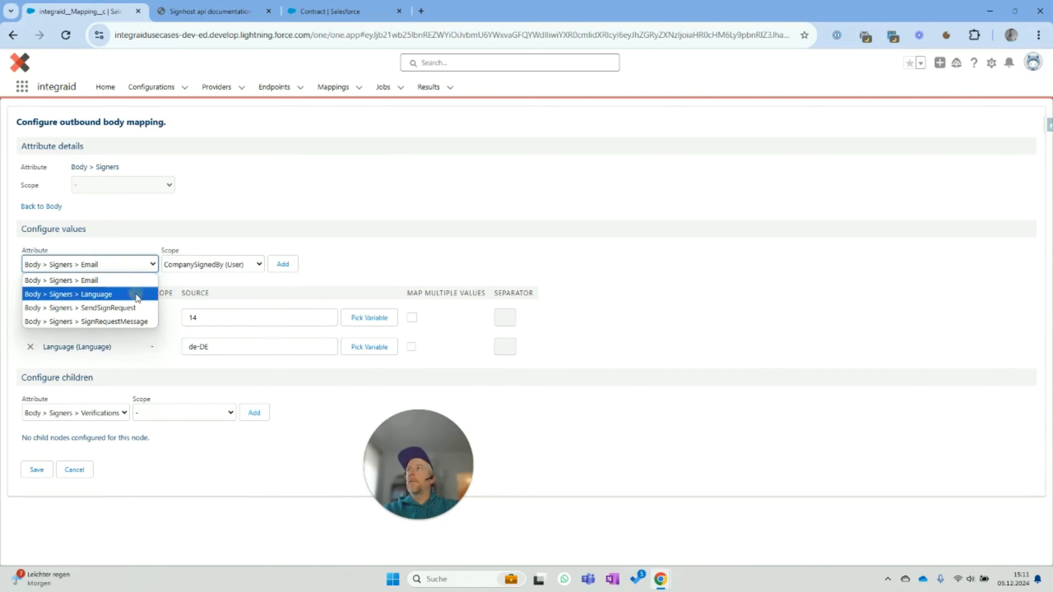
pyautogui.click(136, 308)
pyautogui.click(249, 270)
pyautogui.click(252, 281)
pyautogui.click(283, 267)
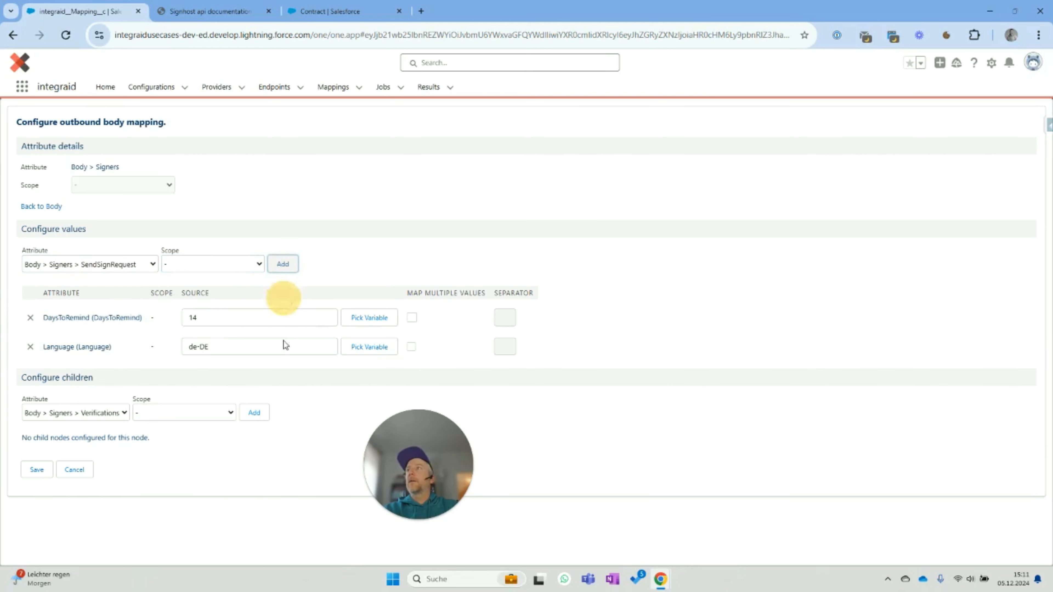
pyautogui.click(233, 372)
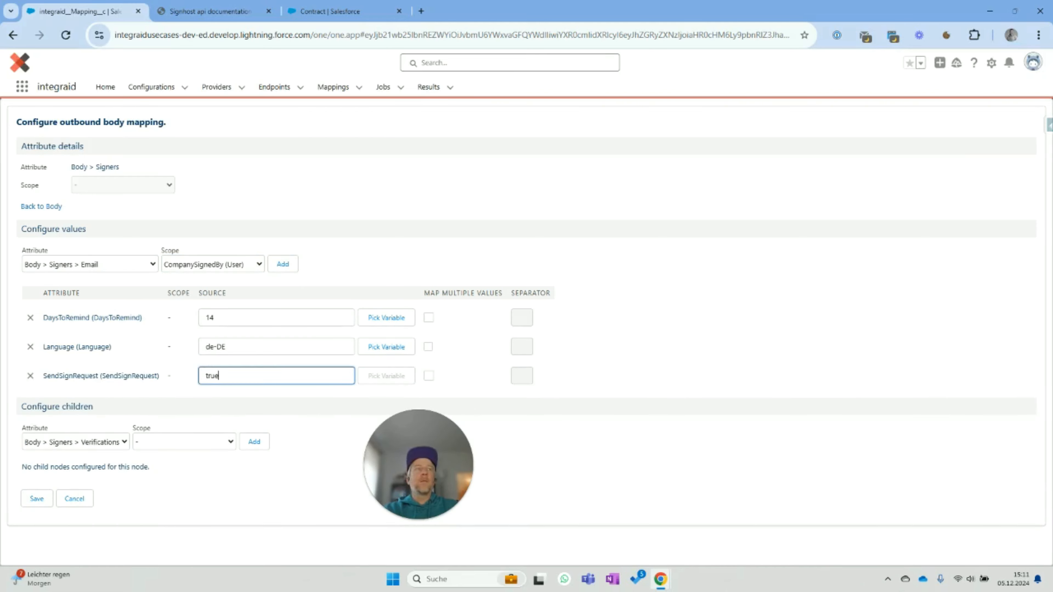
# - Add SignRequestMessage with a pasted message asking the recipient to sign the document
pyautogui.click(129, 265)
pyautogui.click(130, 310)
pyautogui.click(215, 268)
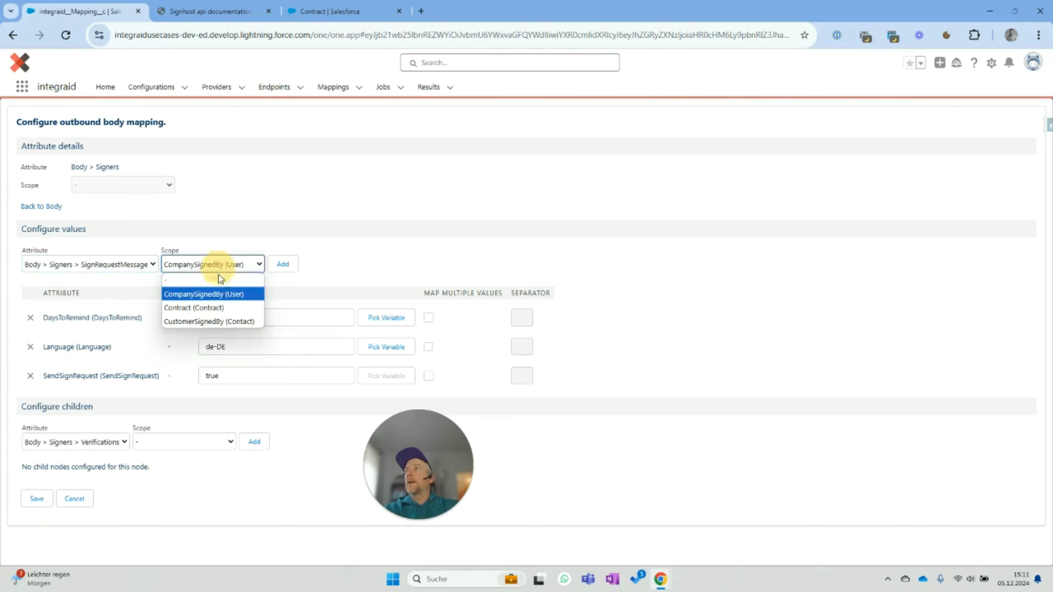
pyautogui.click(218, 281)
pyautogui.click(278, 267)
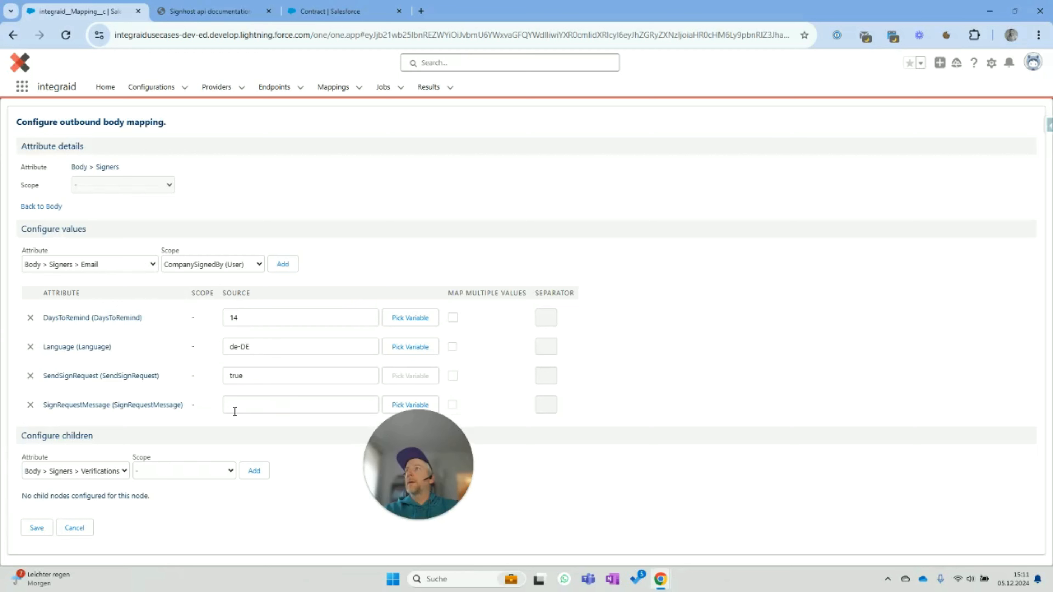
pyautogui.click(235, 406)
pyautogui.hotkey('ctrl', 'v')
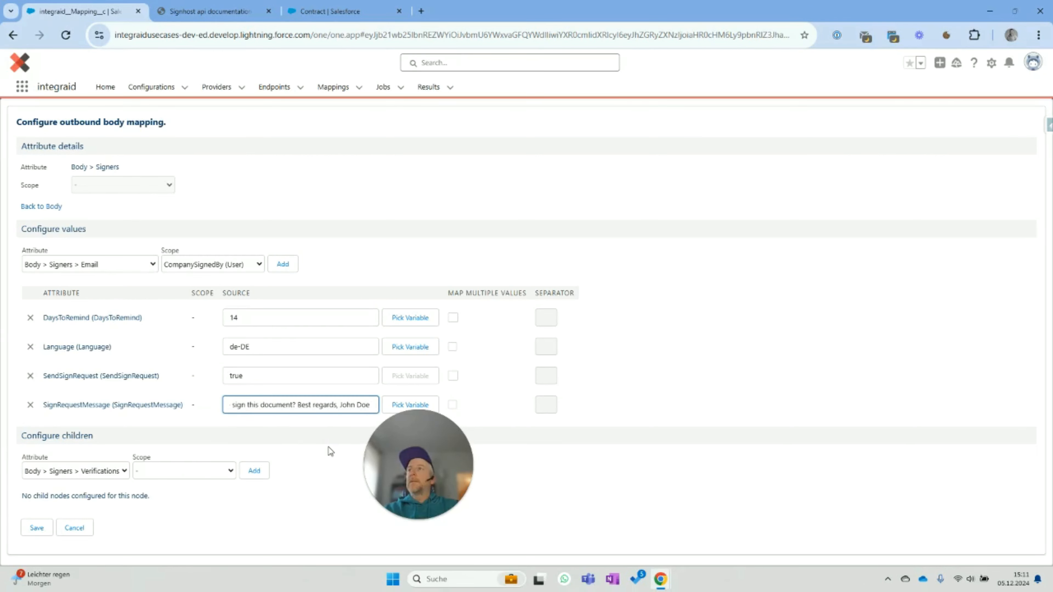
pyautogui.click(691, 385)
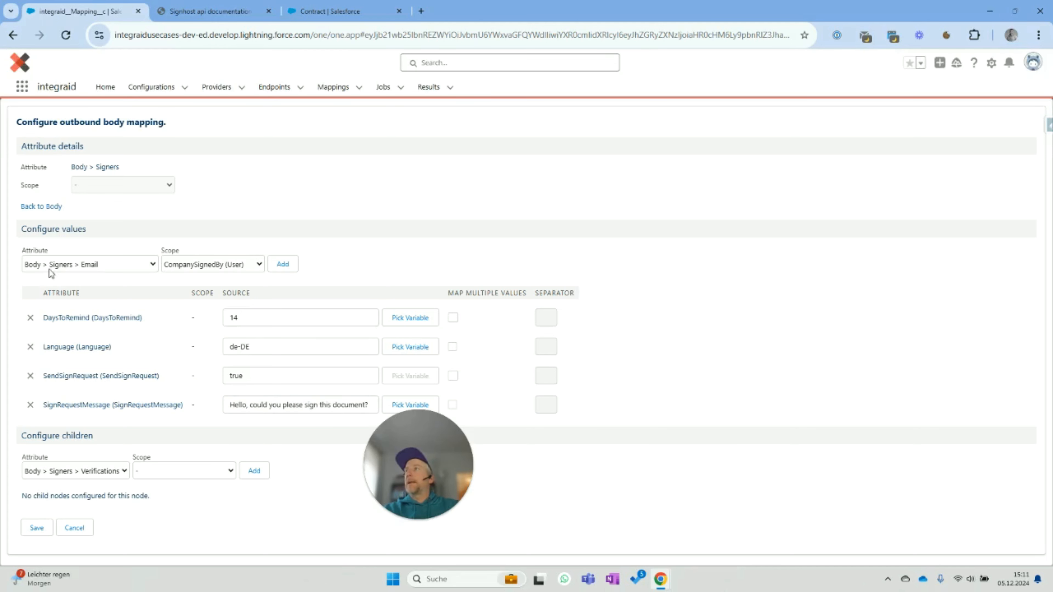
pyautogui.click(227, 268)
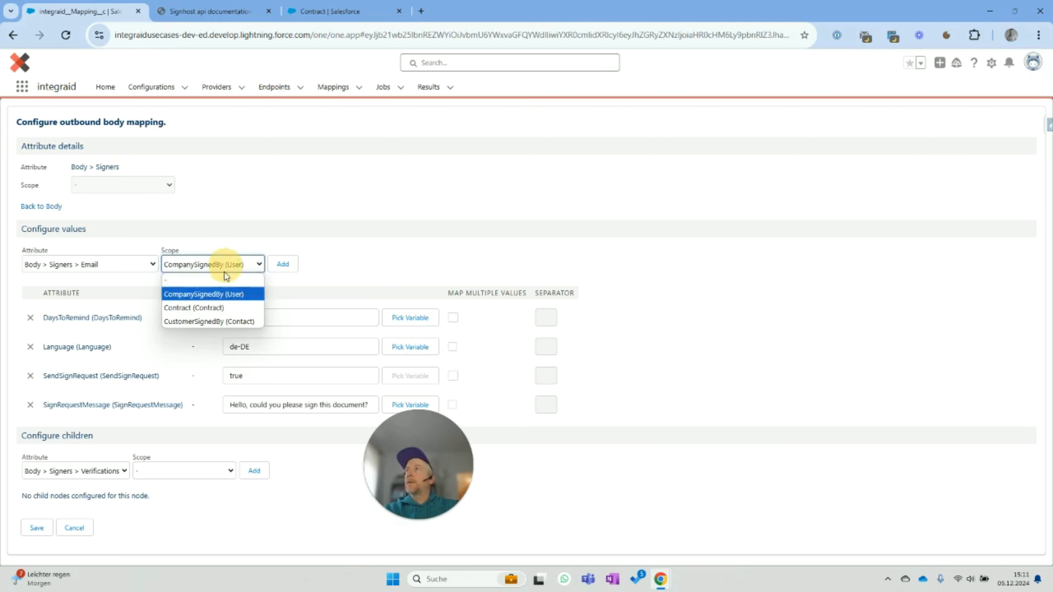
# - Map the signer's Email to the CompanySignedBy user's Email field
pyautogui.click(227, 295)
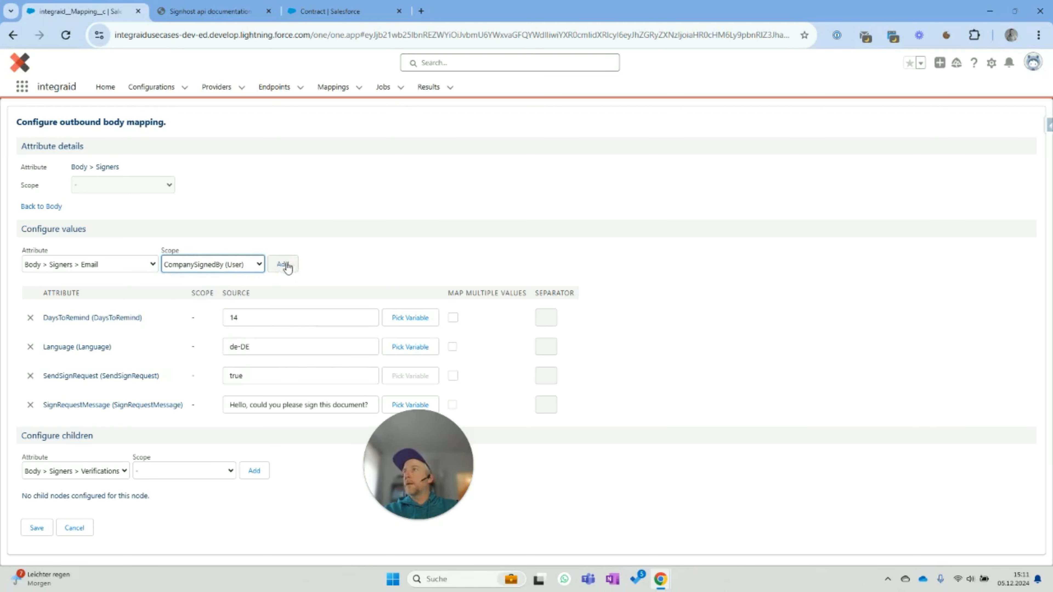
pyautogui.click(283, 265)
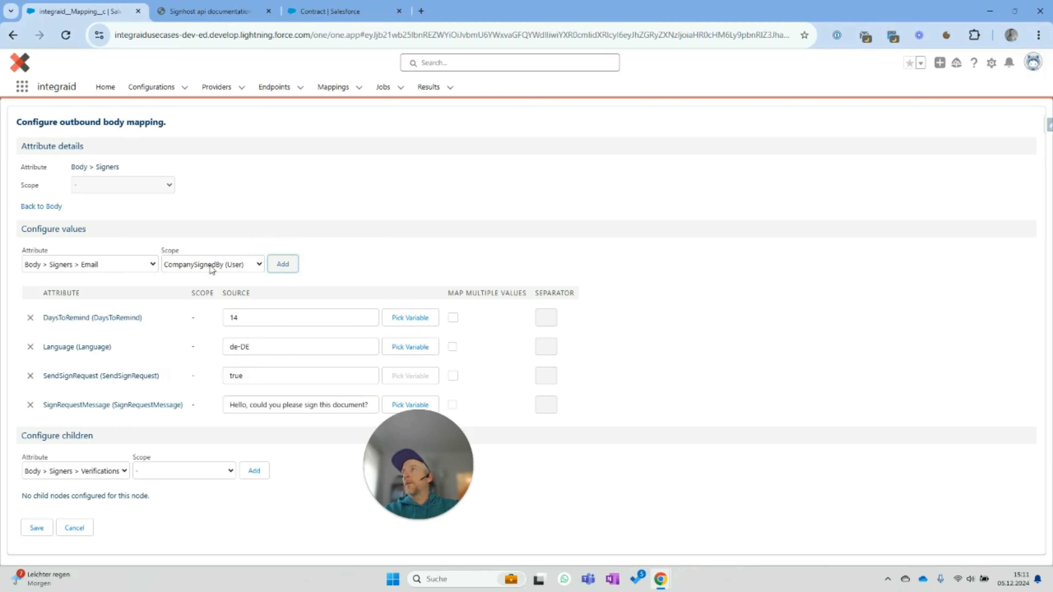
pyautogui.click(310, 346)
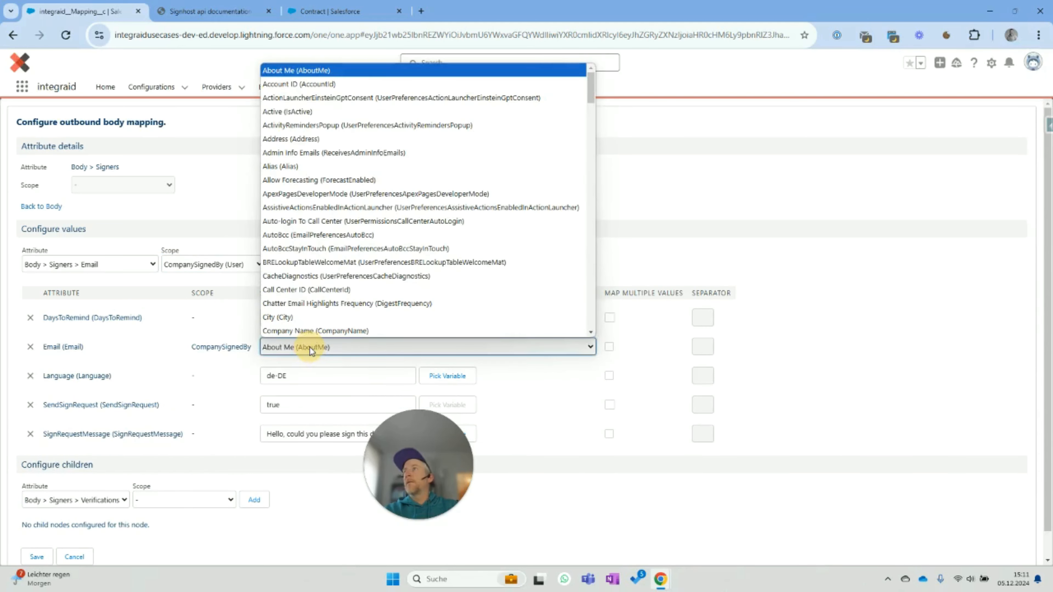
pyautogui.scroll(-2, 313, 269)
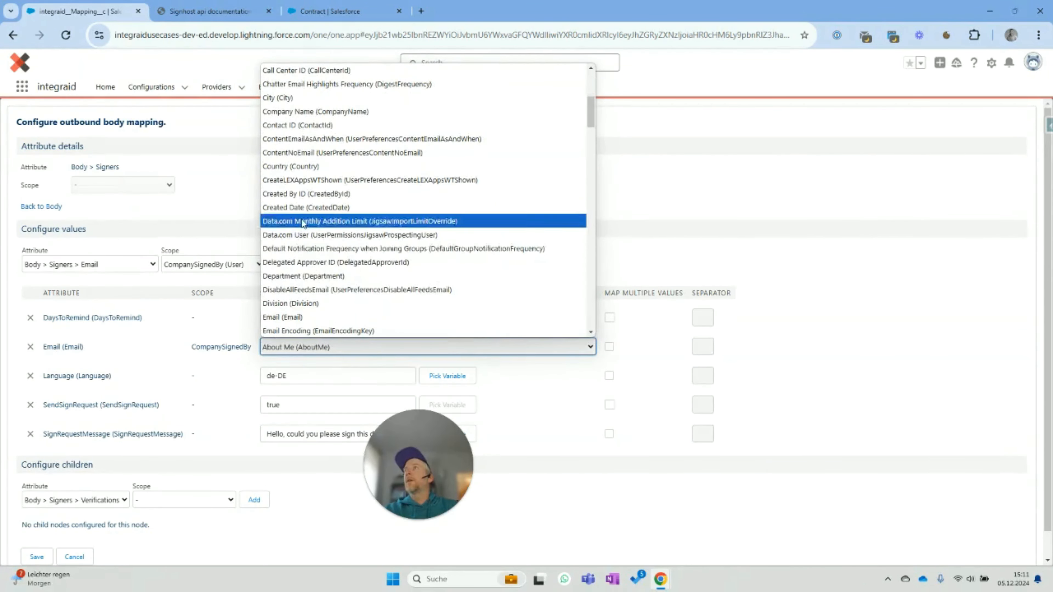
pyautogui.click(302, 317)
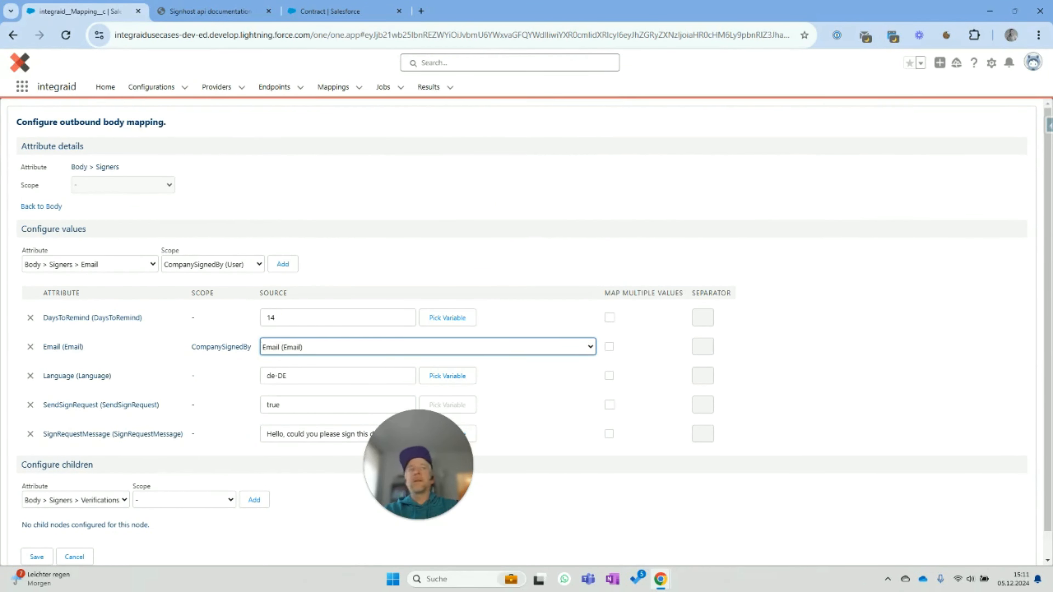
# - Add a Verifications child node under the Signers node
pyautogui.click(819, 283)
pyautogui.scroll(-1, 844, 288)
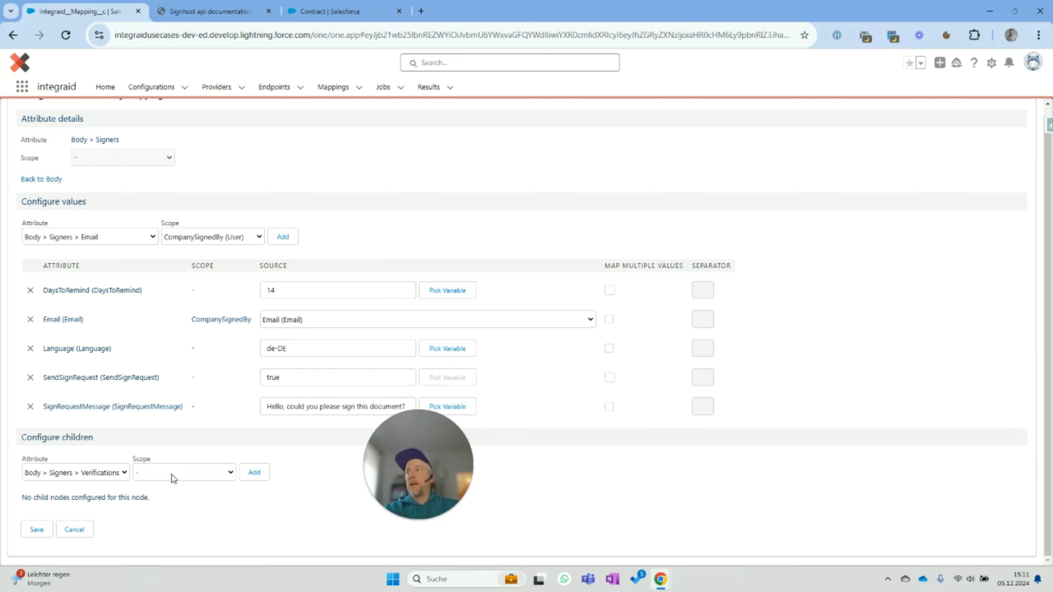
pyautogui.click(254, 472)
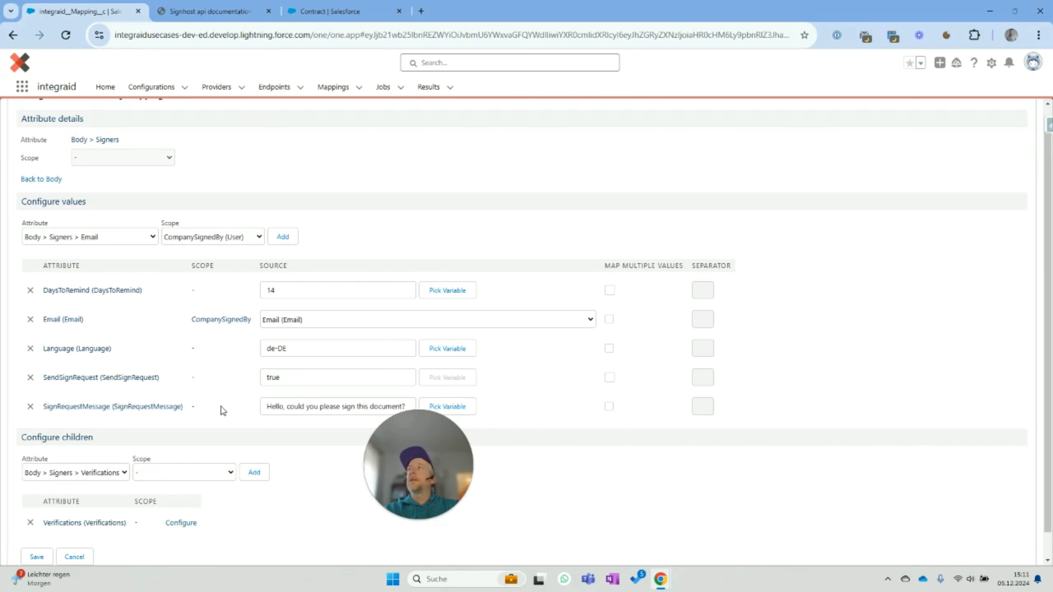
# - Set the verification Type to Consent with no scope, save, and navigate back to Body
pyautogui.click(197, 265)
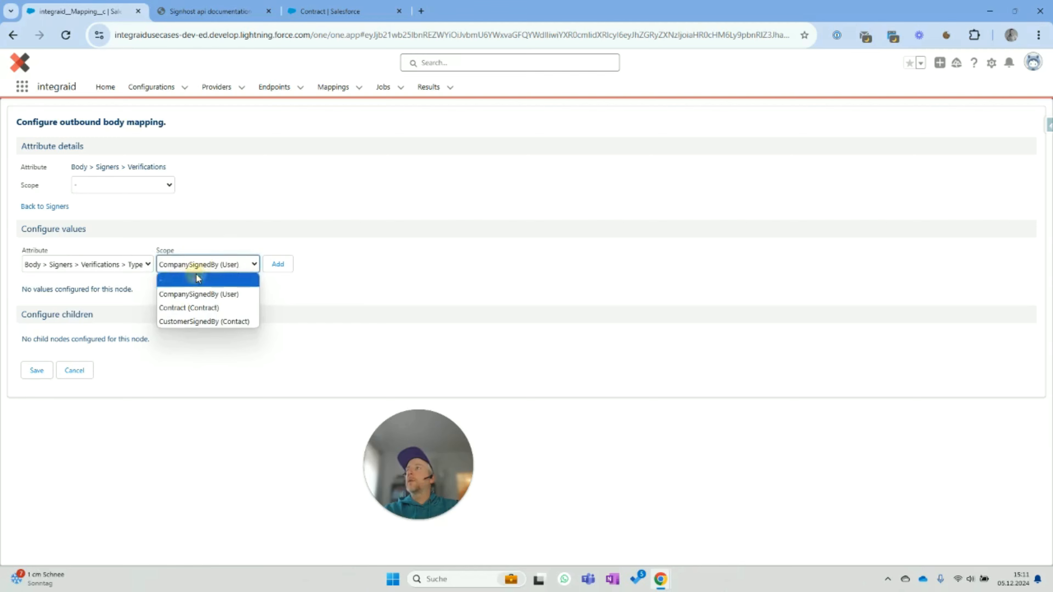
pyautogui.click(196, 274)
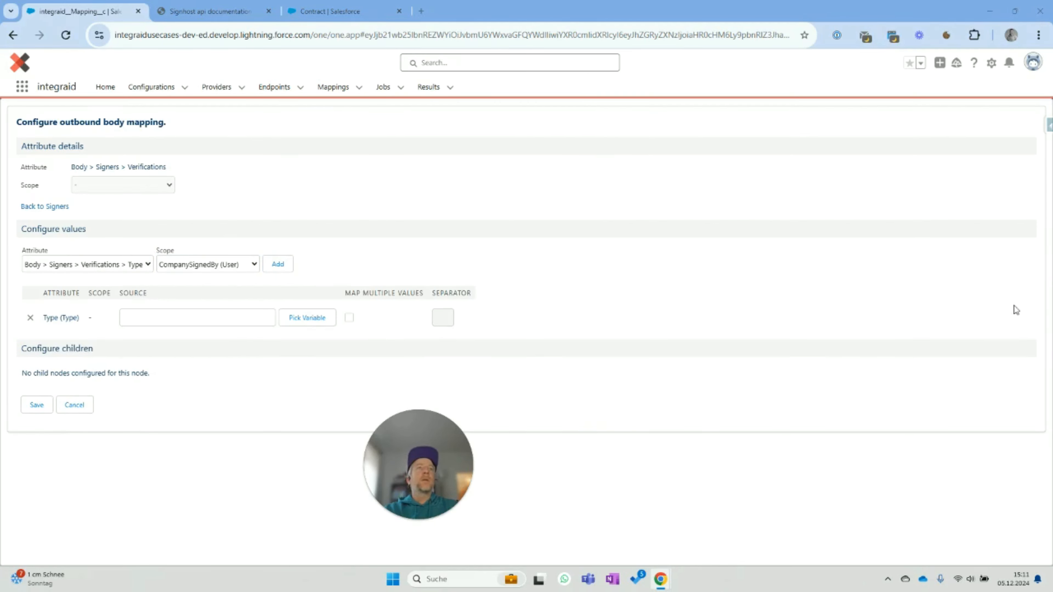
pyautogui.click(235, 319)
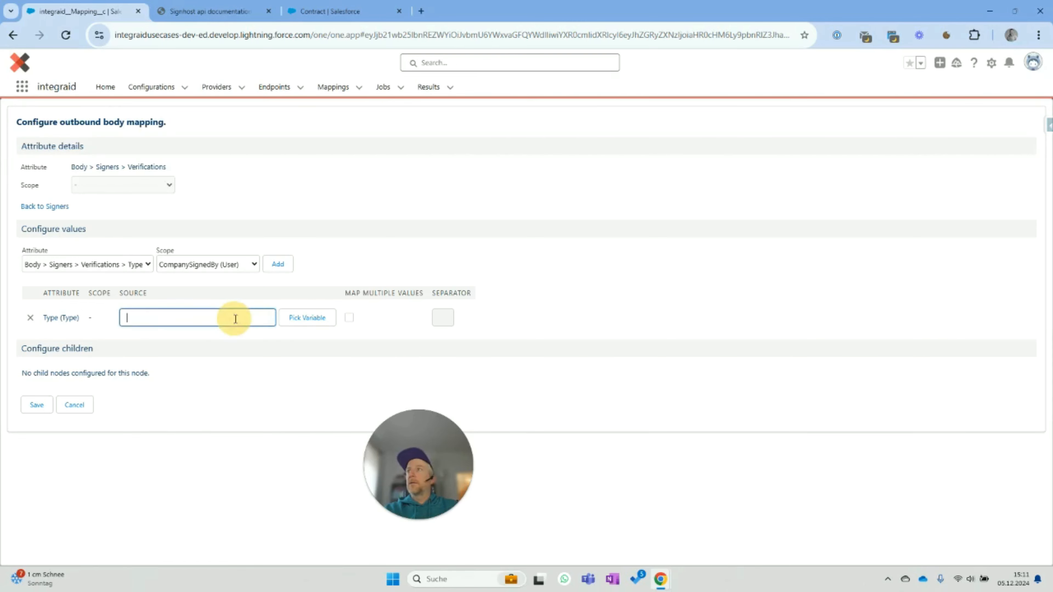
pyautogui.write('Consent')
pyautogui.click(285, 432)
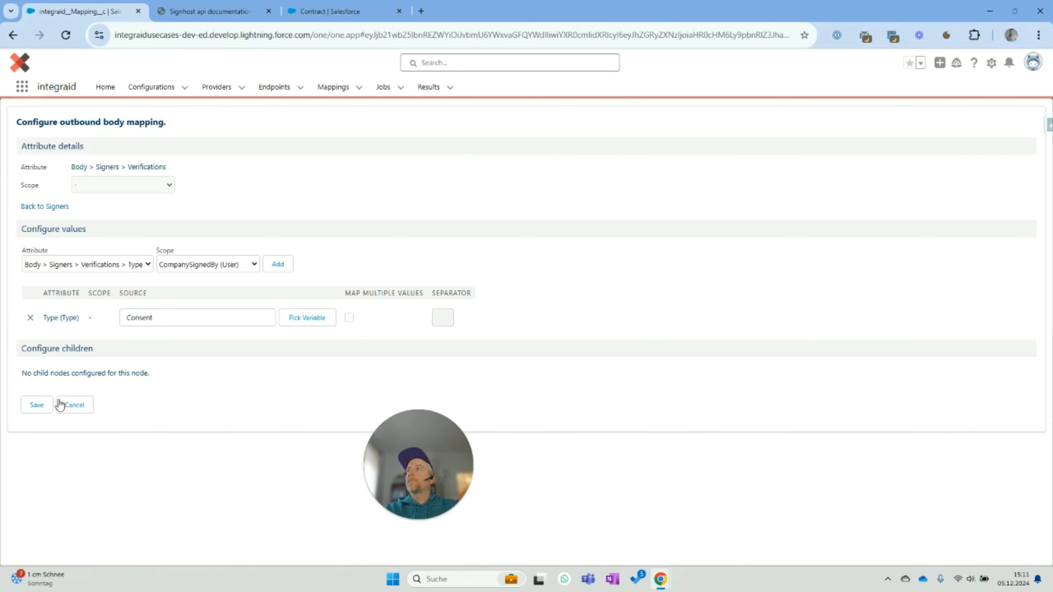
pyautogui.click(34, 405)
pyautogui.click(48, 207)
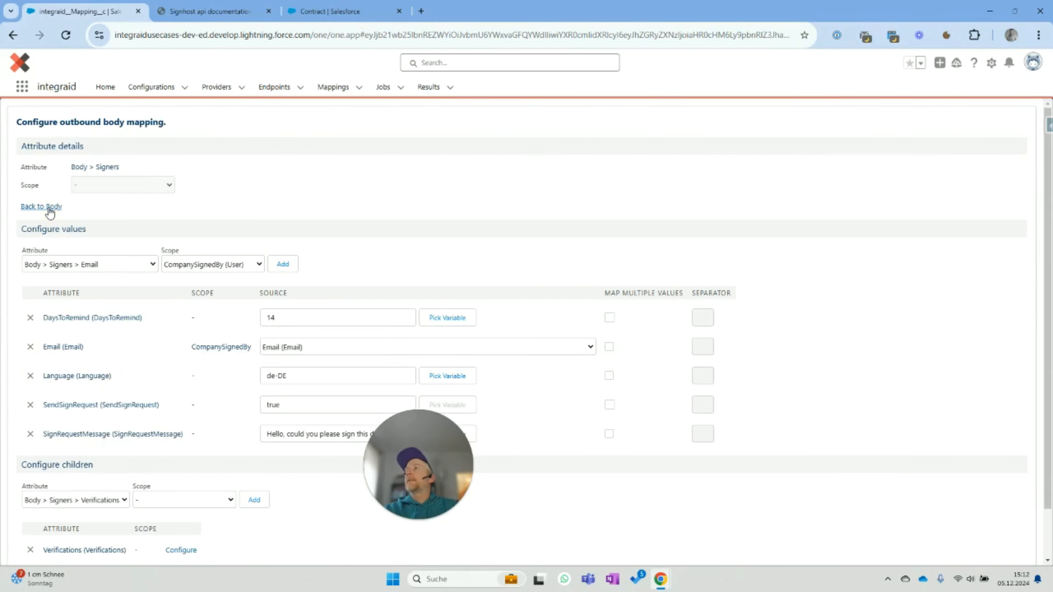
pyautogui.click(49, 209)
# - In the second Signers node, add DaysToRemind with no scope and source 14
pyautogui.click(151, 466)
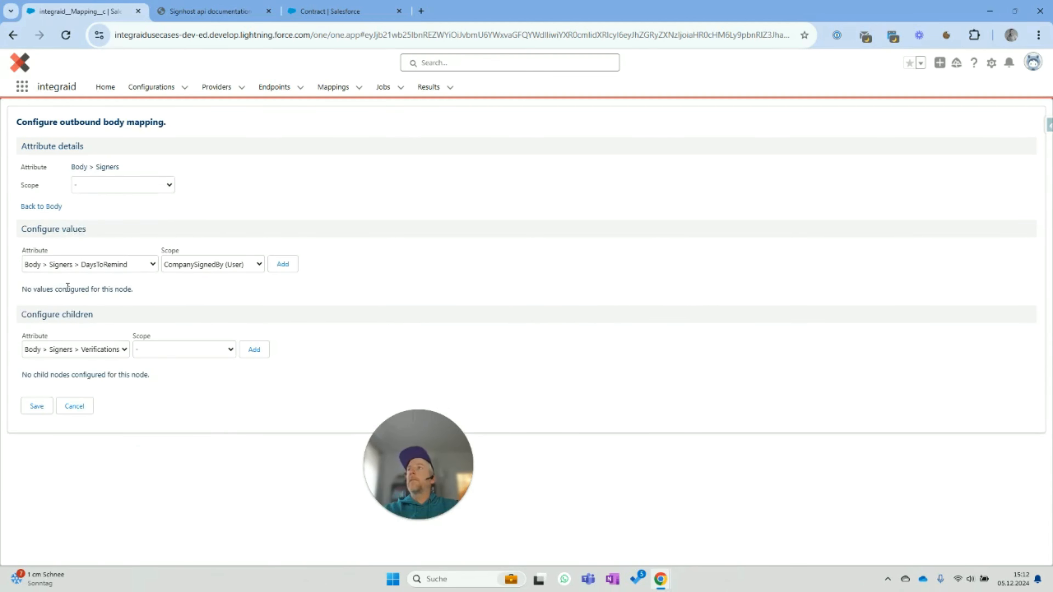
pyautogui.click(213, 269)
pyautogui.click(211, 278)
pyautogui.click(292, 269)
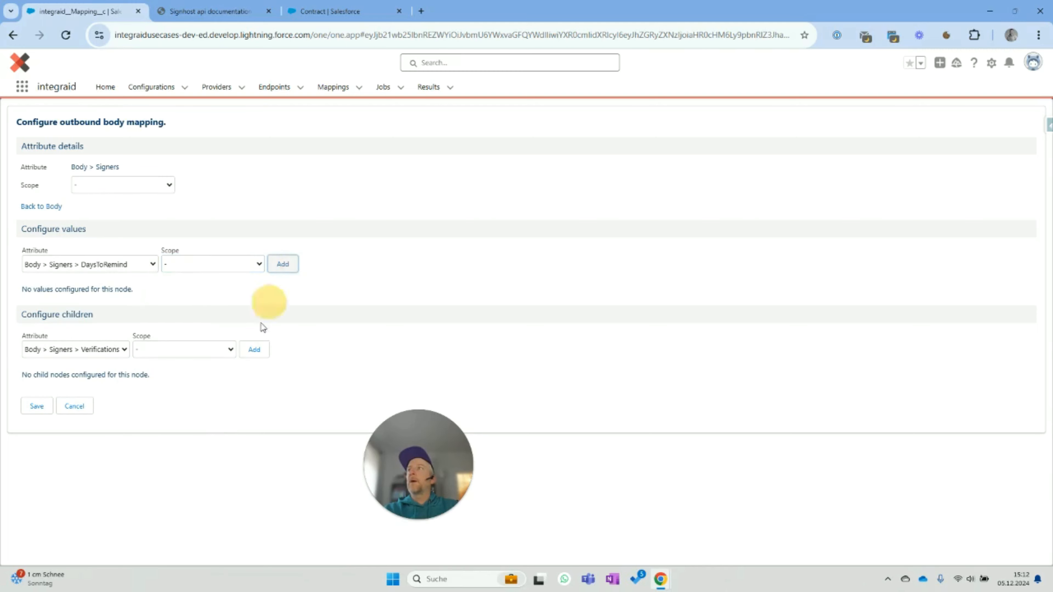
pyautogui.click(243, 315)
pyautogui.write('14')
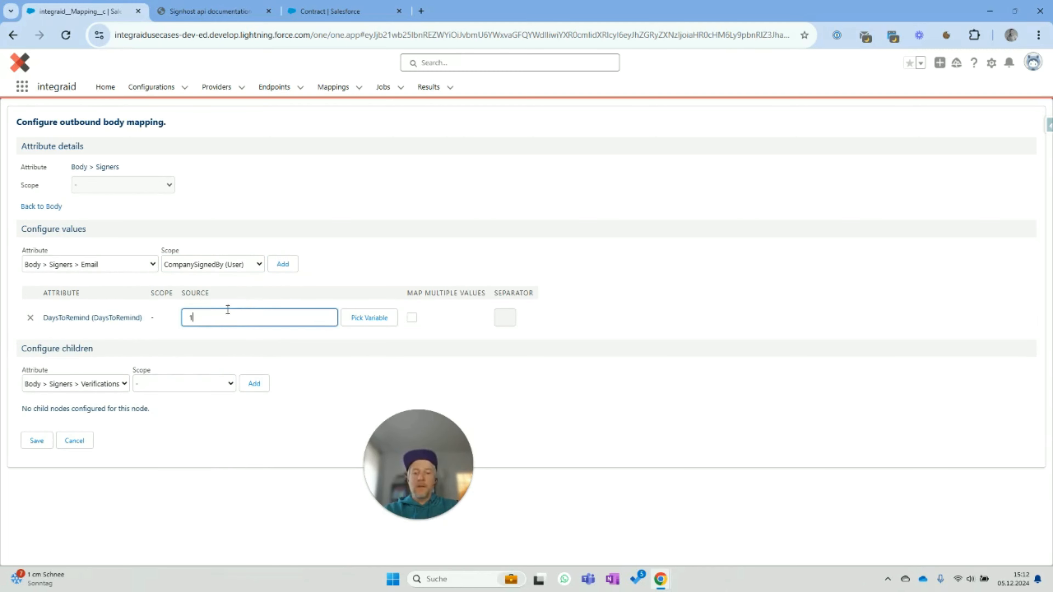
# - Add the second signer's Language value with no scope and source de-DE
pyautogui.click(113, 270)
pyautogui.click(114, 291)
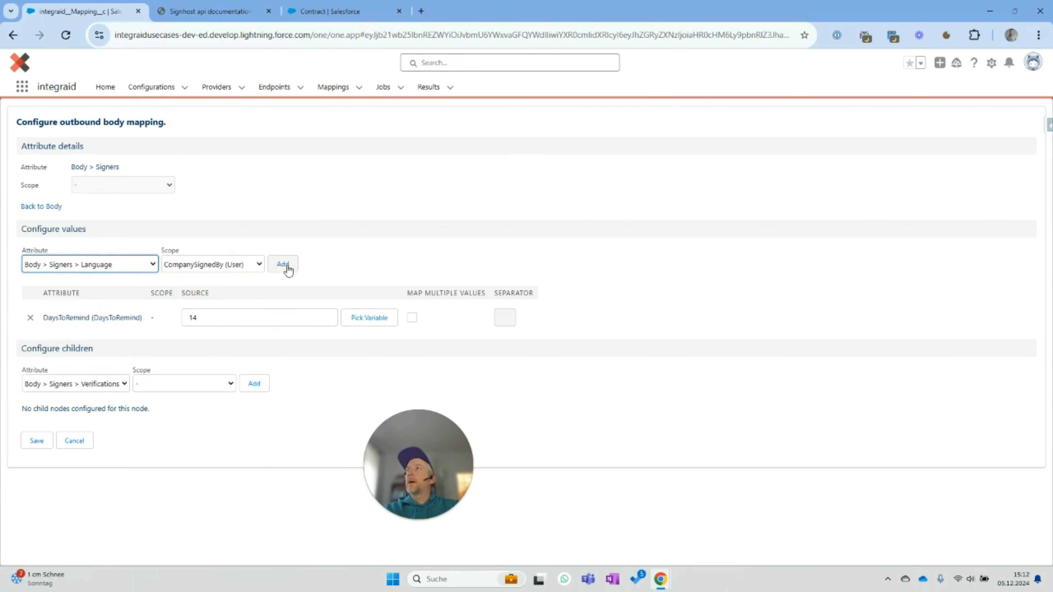
pyautogui.click(245, 266)
pyautogui.click(245, 278)
pyautogui.click(284, 265)
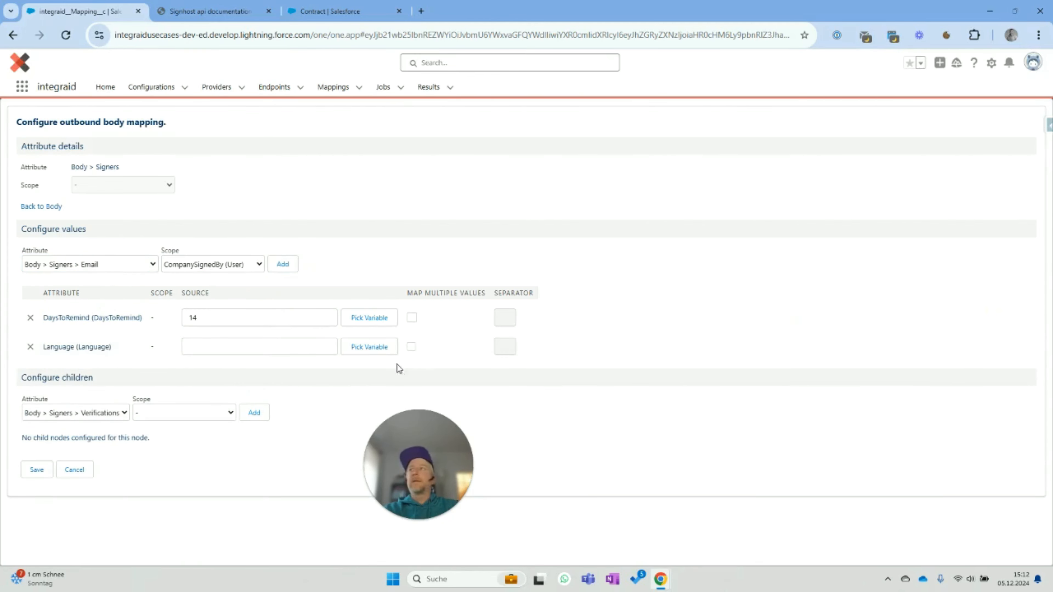
pyautogui.click(278, 344)
pyautogui.write('de-DE')
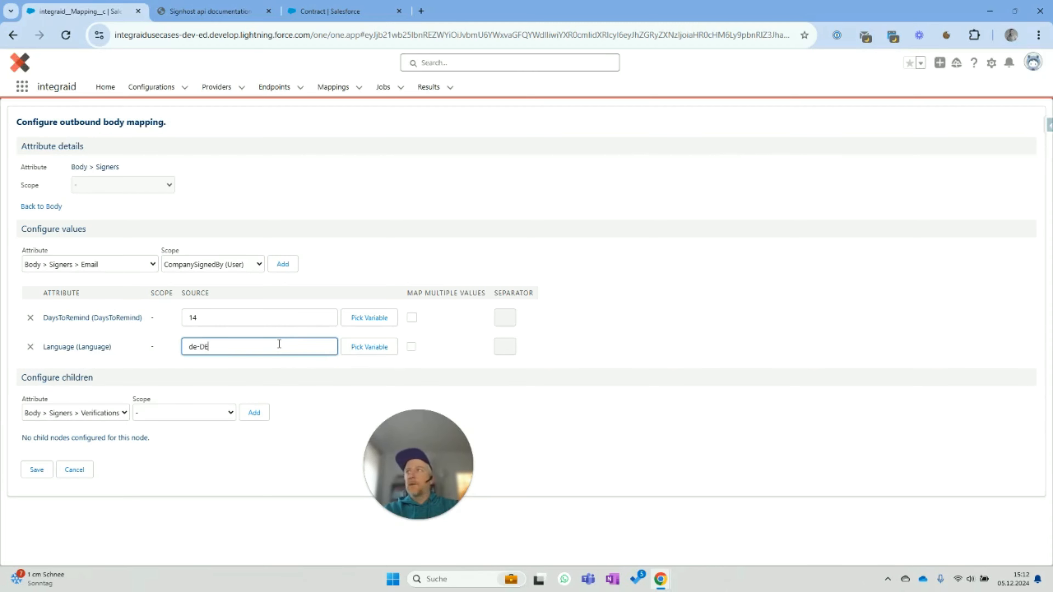
# - Add SendSignRequest to the second signer with no scope, set to true
pyautogui.click(111, 269)
pyautogui.click(117, 305)
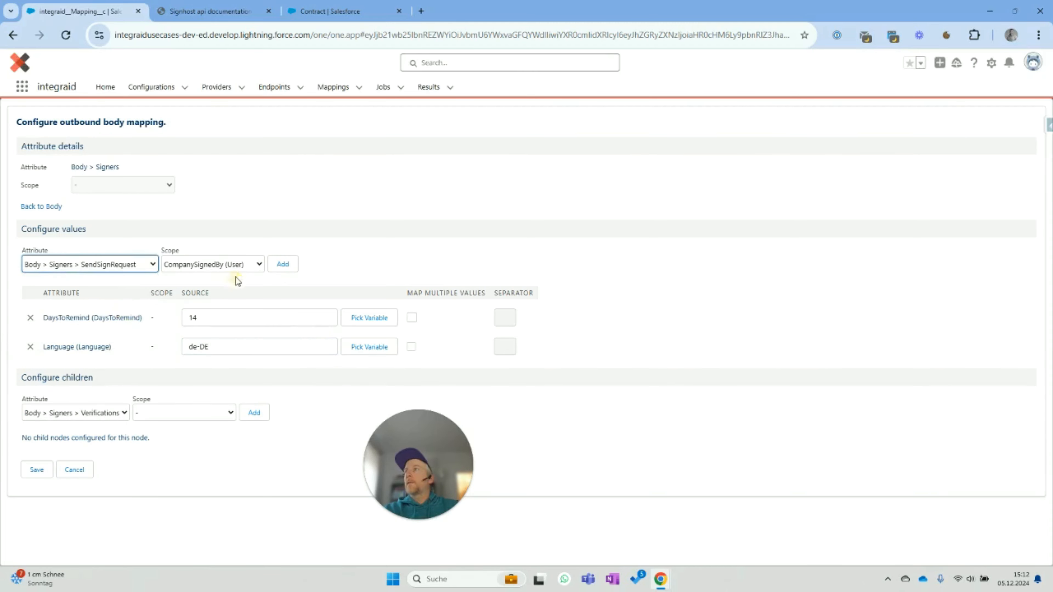
pyautogui.click(249, 266)
pyautogui.click(252, 278)
pyautogui.click(285, 266)
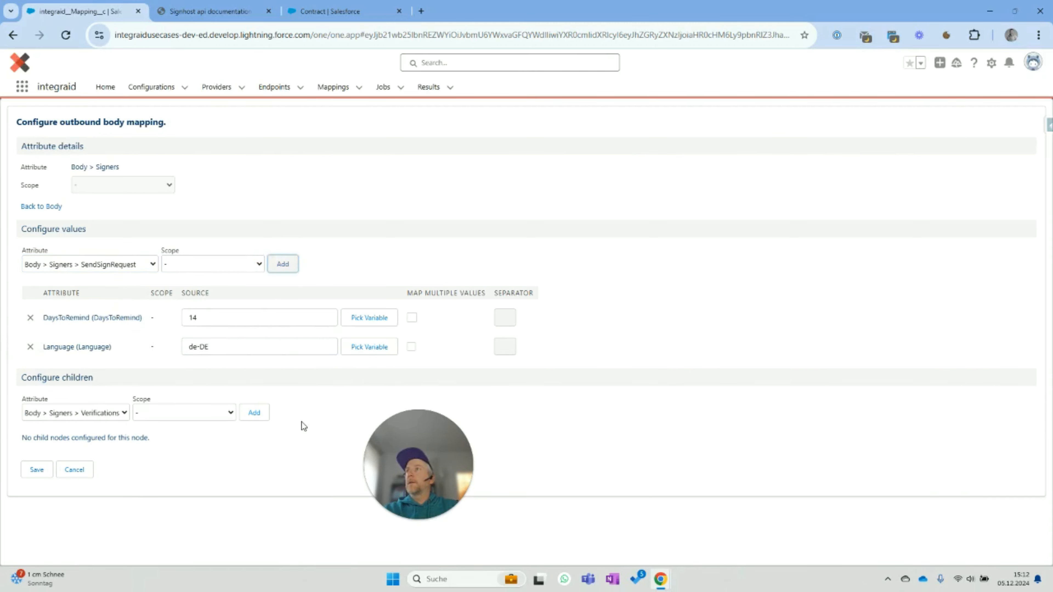
pyautogui.click(260, 377)
pyautogui.write('rue')
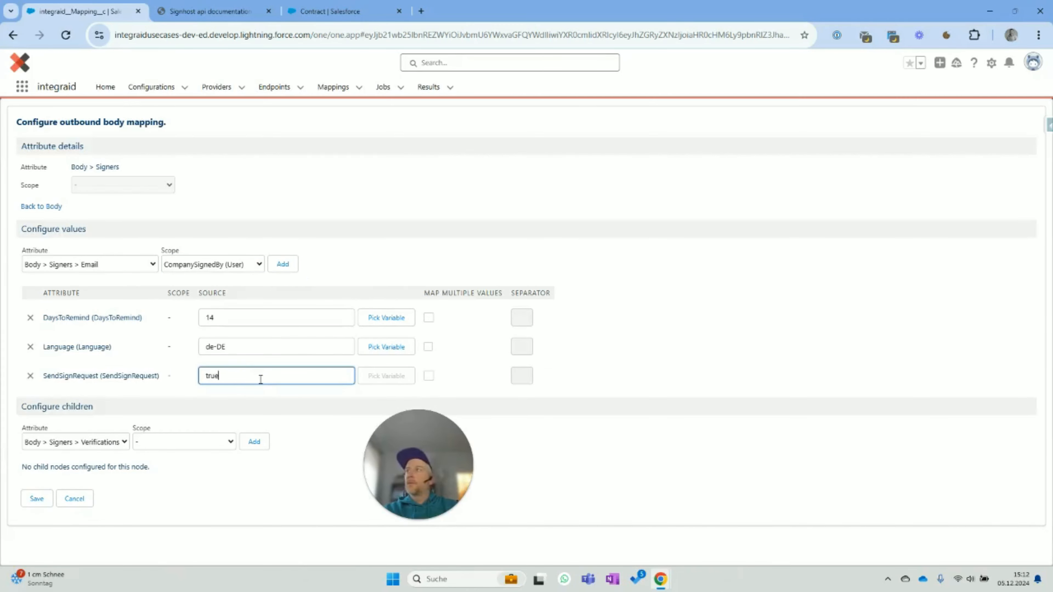
# - Add SignRequestMessage with the pasted message asking the recipient to sign
pyautogui.click(73, 266)
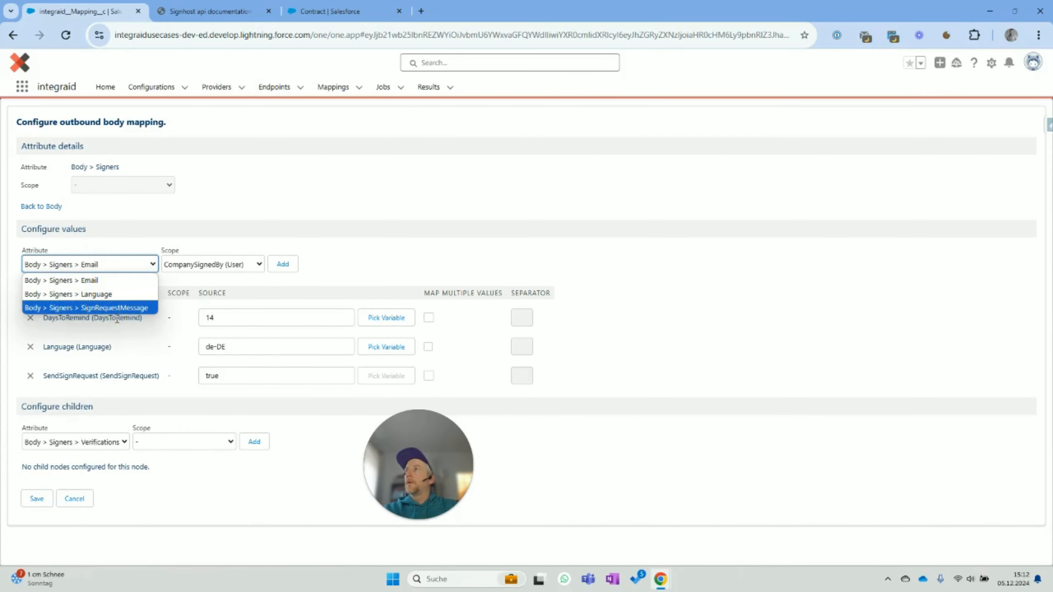
pyautogui.click(117, 309)
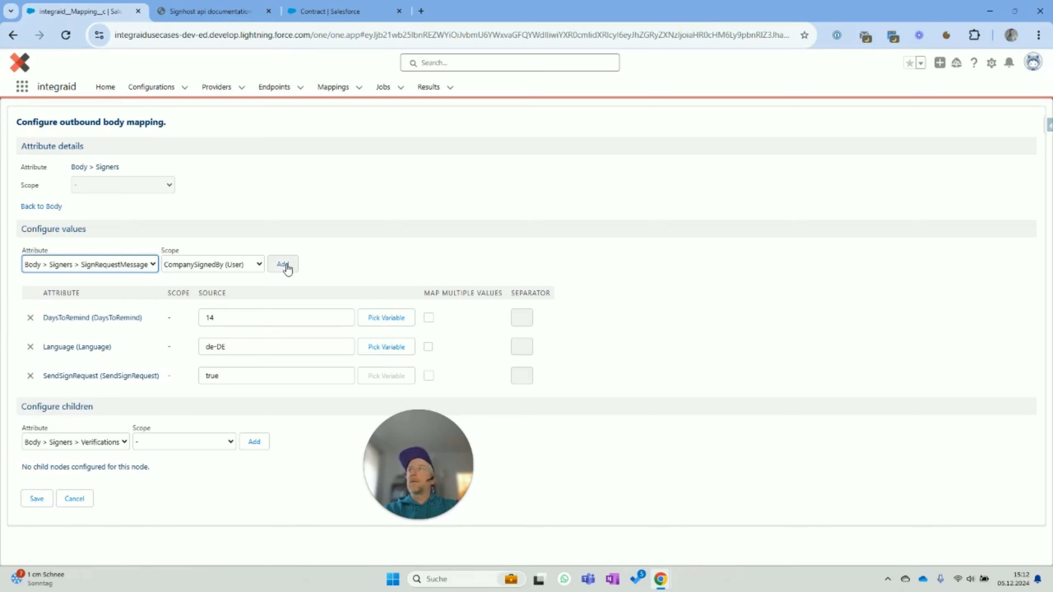
pyautogui.click(236, 266)
pyautogui.click(235, 281)
pyautogui.click(282, 267)
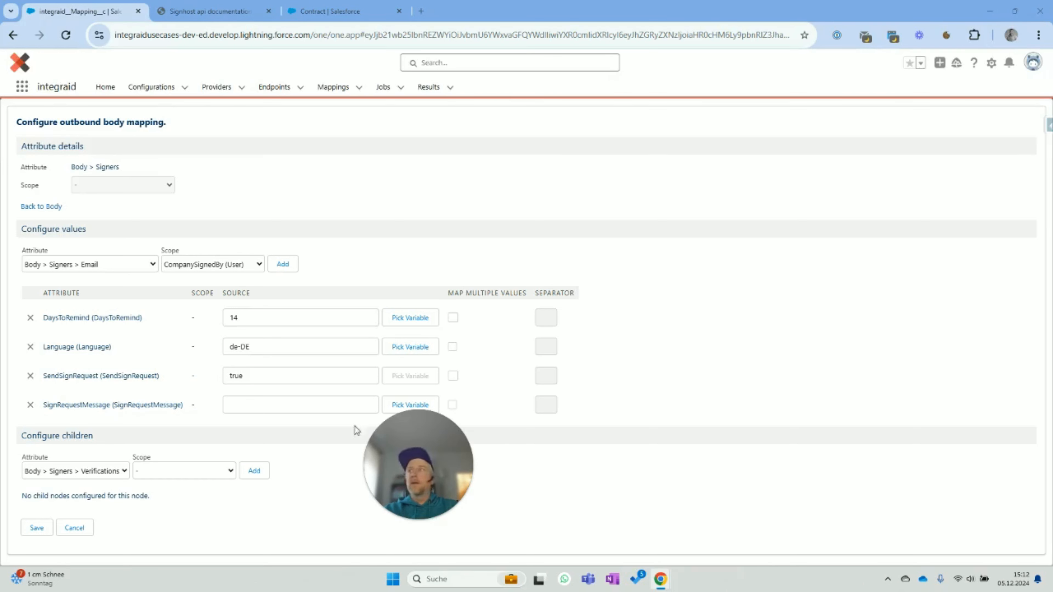
pyautogui.click(348, 404)
pyautogui.hotkey('ctrl', 'v')
pyautogui.moveTo(428, 477); pyautogui.dragTo(634, 496)
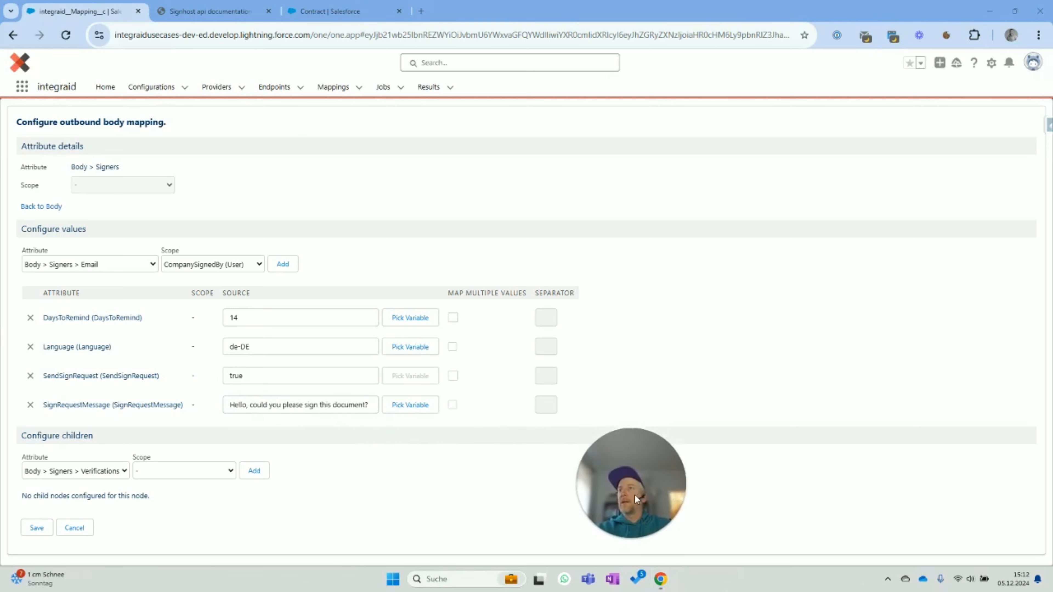
pyautogui.click(406, 499)
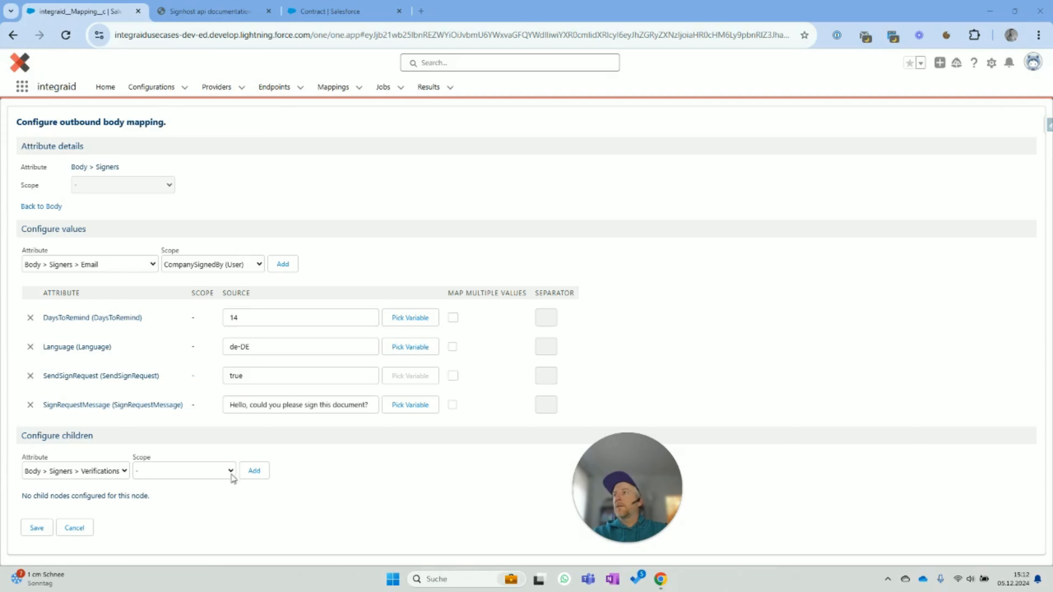
# - Give the second signer a Verifications child with Type Consent and no scope, then save
pyautogui.click(253, 470)
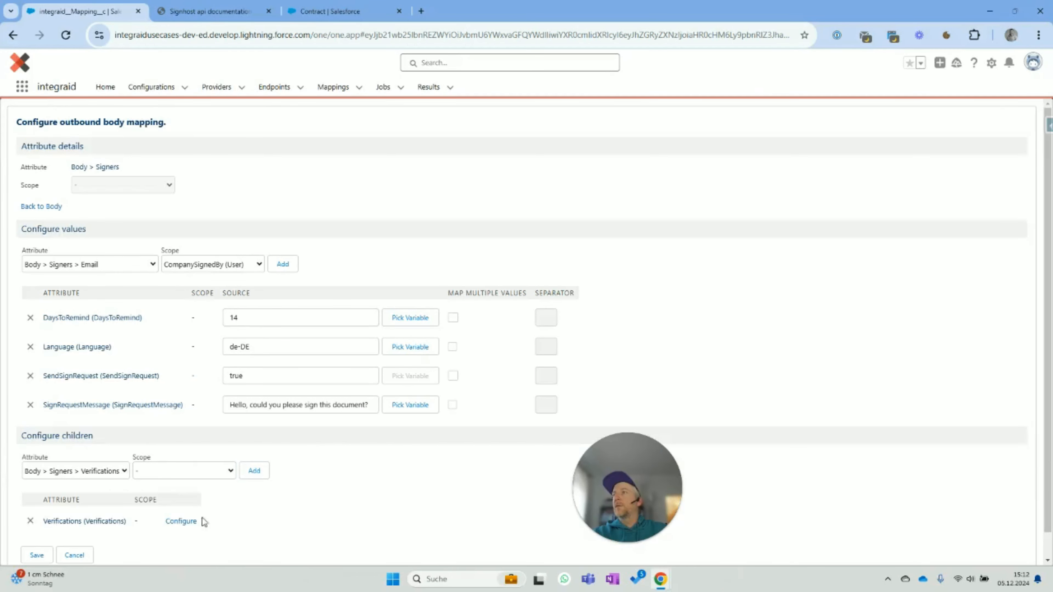
pyautogui.click(206, 521)
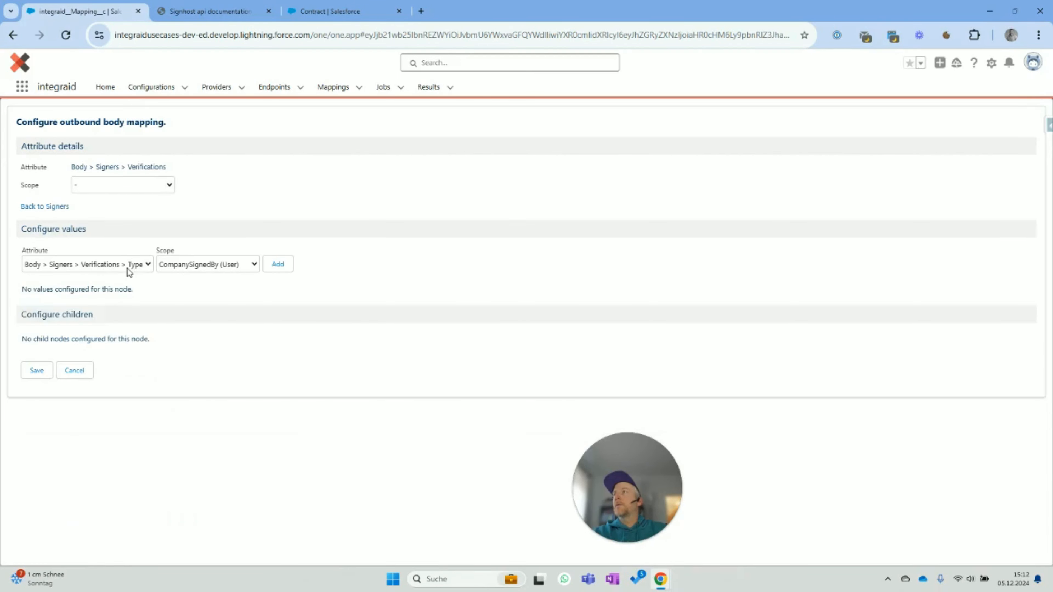
pyautogui.click(127, 266)
pyautogui.click(188, 265)
pyautogui.click(192, 280)
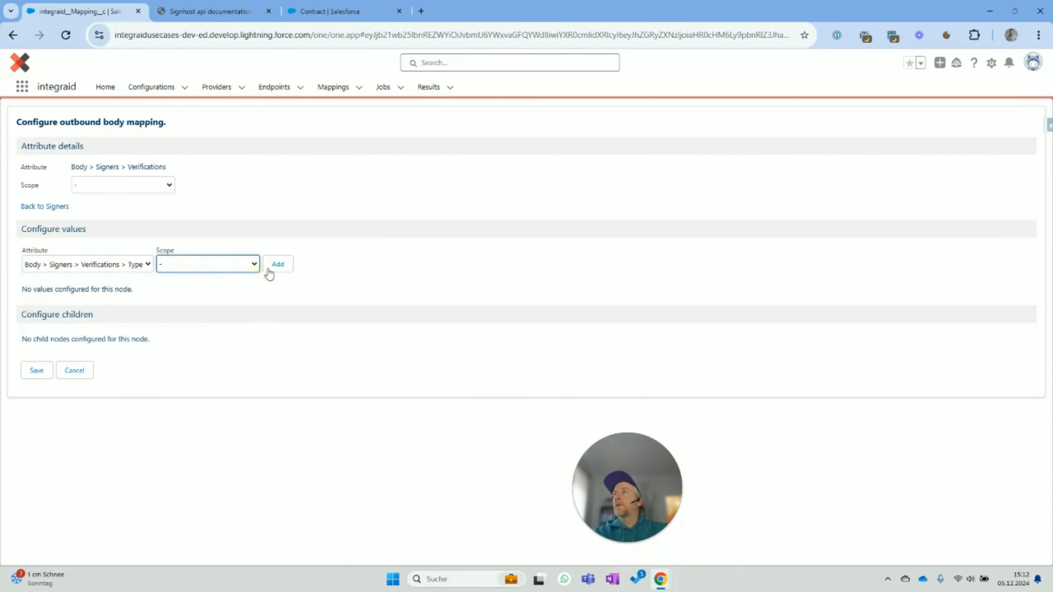
pyautogui.click(270, 265)
pyautogui.click(212, 317)
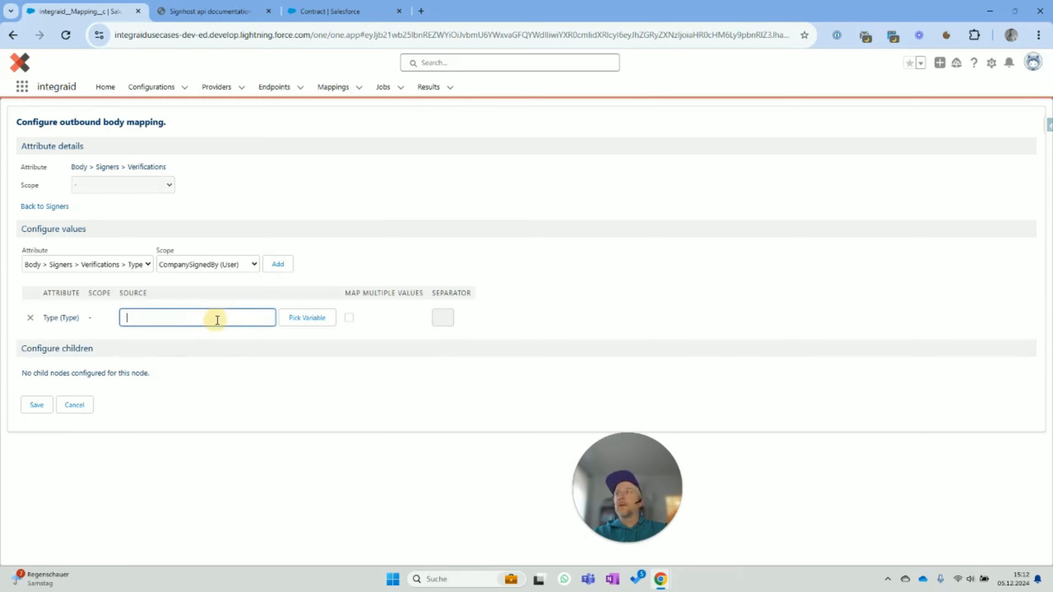
pyautogui.write('Consent')
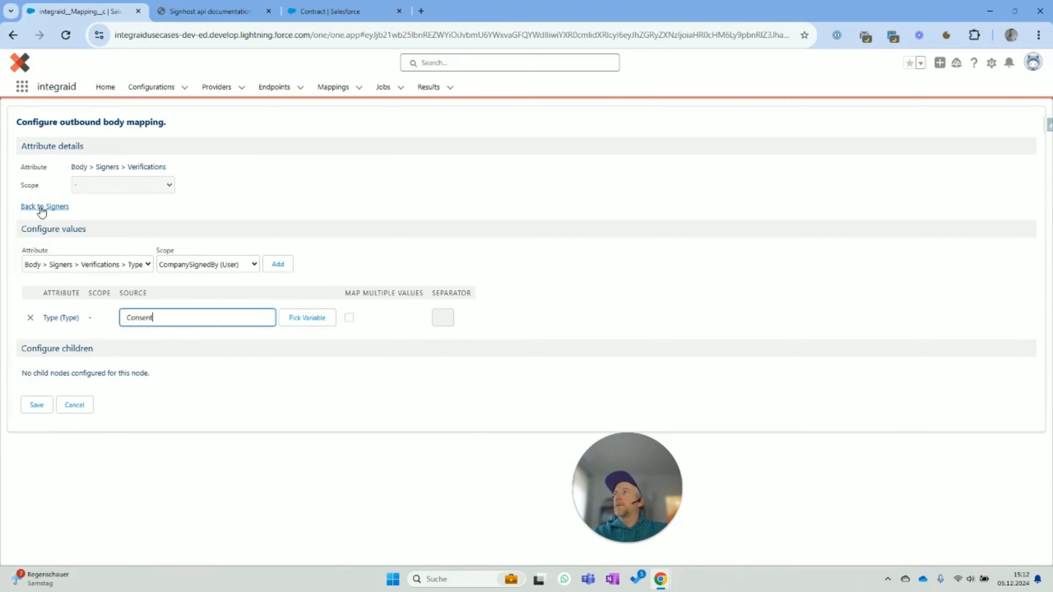
pyautogui.click(36, 405)
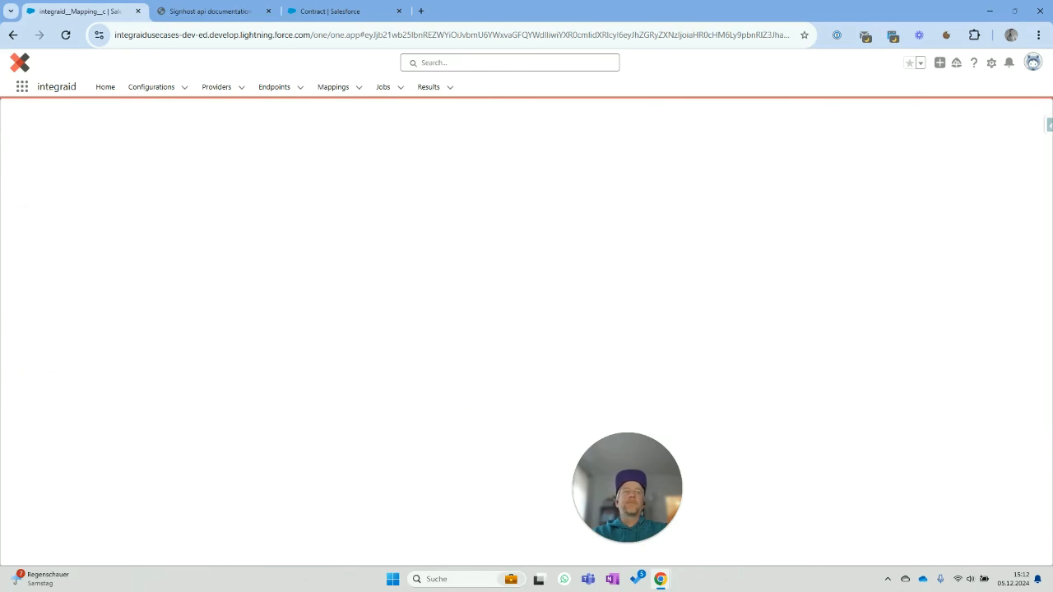
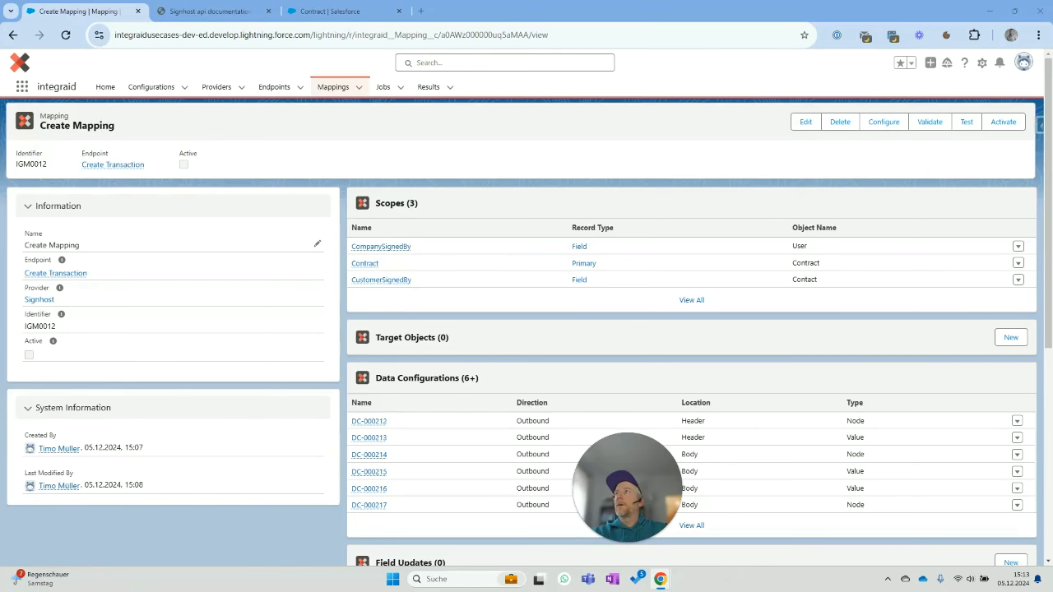
# - Replace 'Mapping' with 'Transaction' in mapping IGM0012's name and save it as 'Create Transaction'
pyautogui.click(317, 243)
pyautogui.doubleClick(68, 251)
pyautogui.write('T')
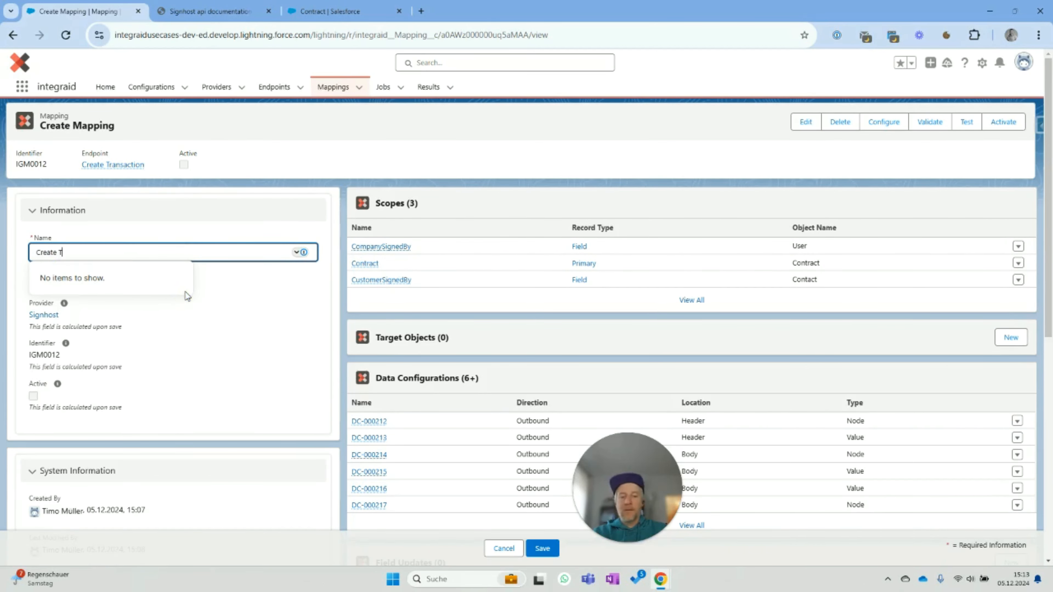
pyautogui.write('ransaction')
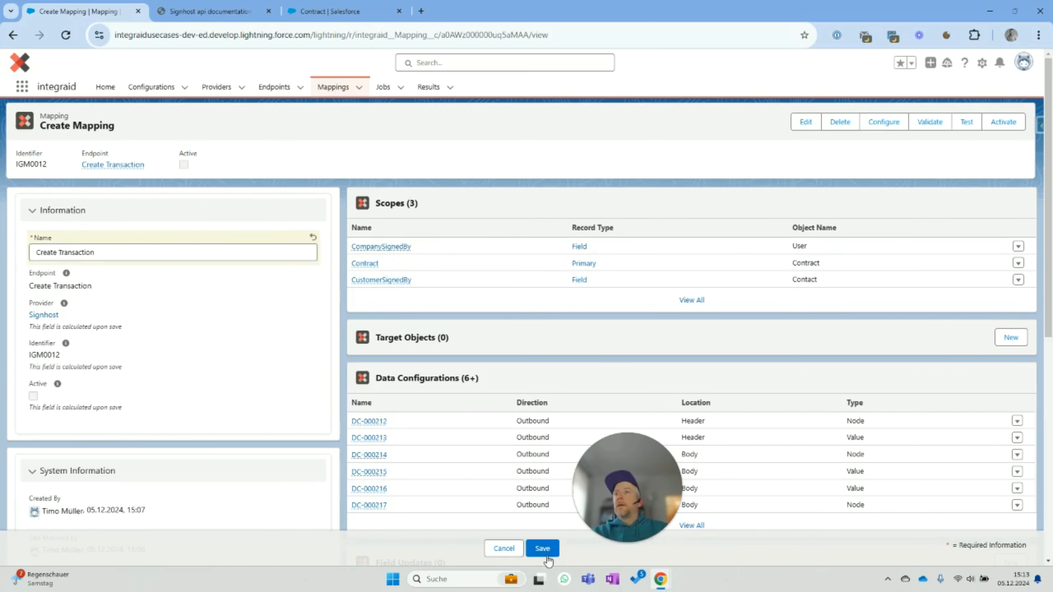
pyautogui.click(542, 549)
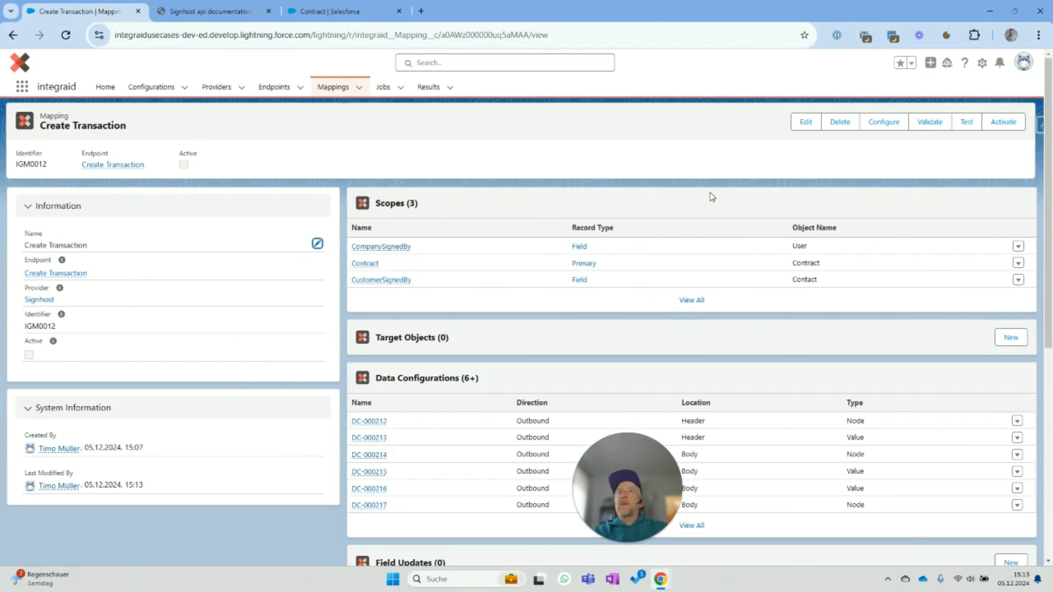
# - Activate the Create Transaction mapping, confirming once all six validation checks succeed
pyautogui.click(1003, 123)
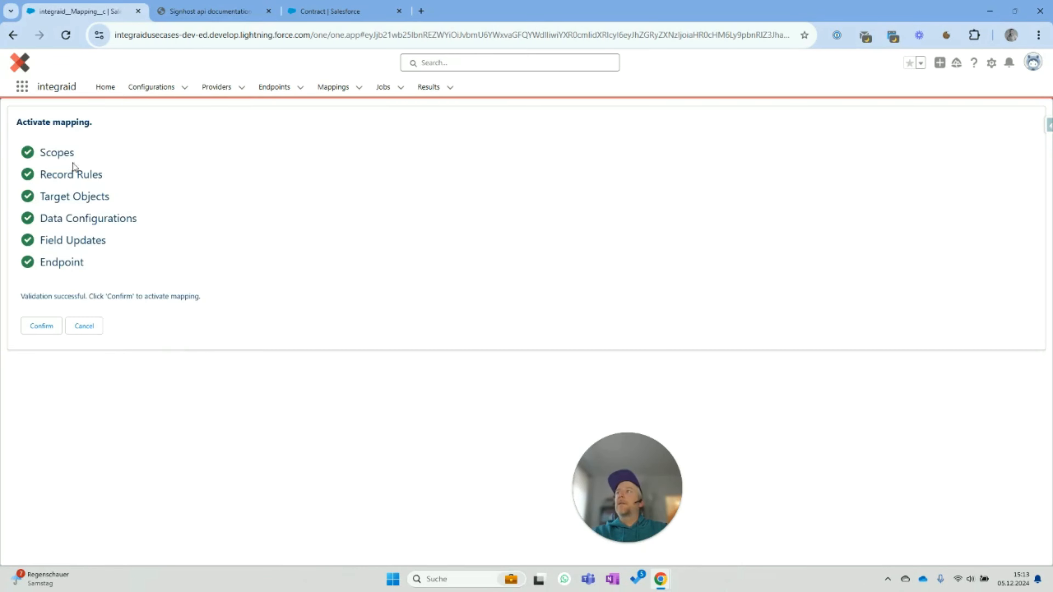
pyautogui.click(41, 326)
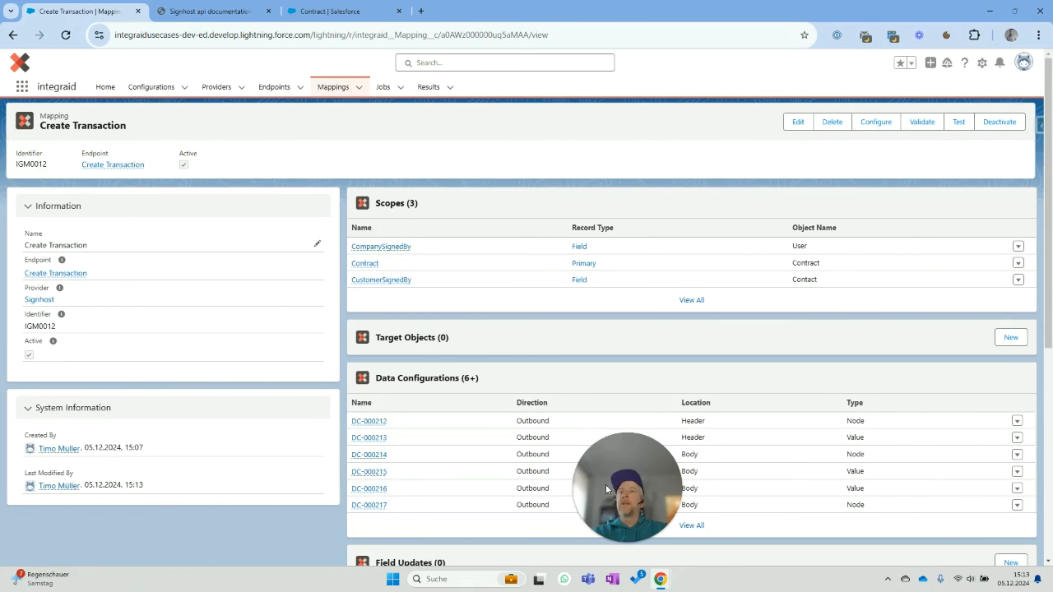
pyautogui.moveTo(605, 485); pyautogui.dragTo(152, 454)
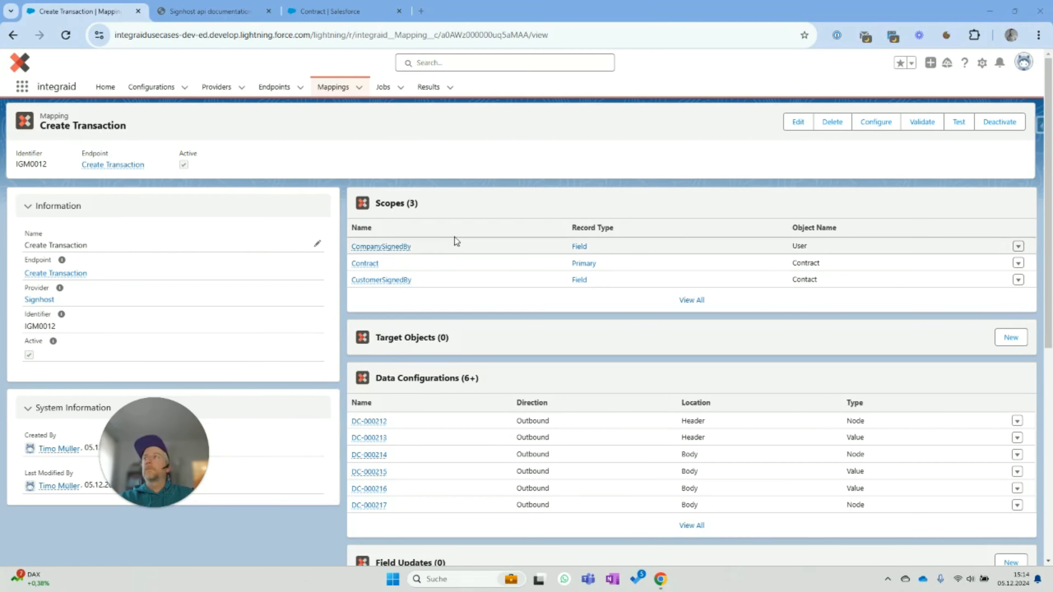
# - Open the Signhost provider's Add Metadata endpoint and copy its name
pyautogui.click(42, 301)
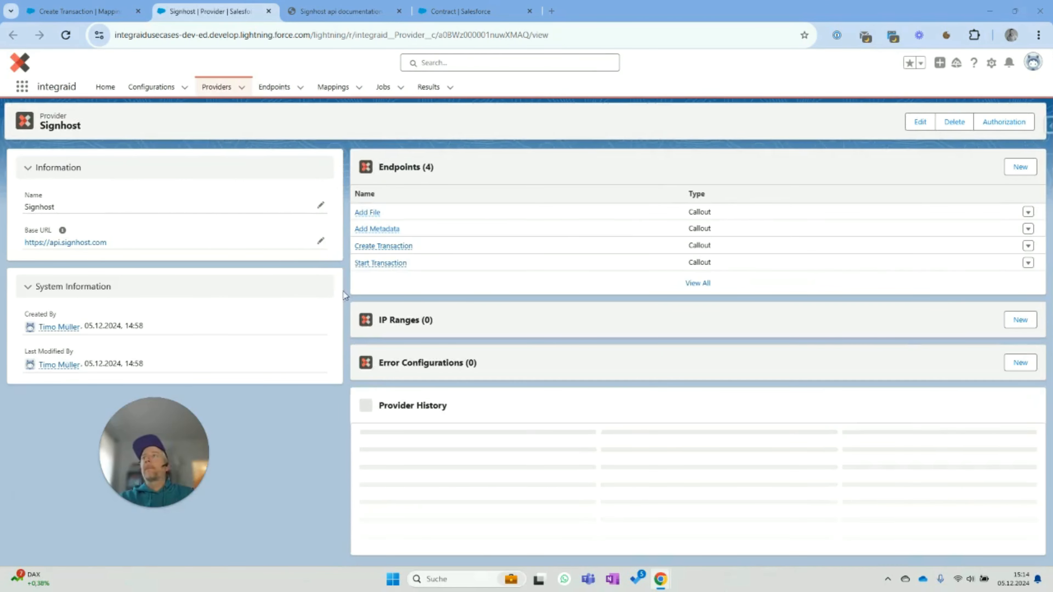
pyautogui.click(371, 229)
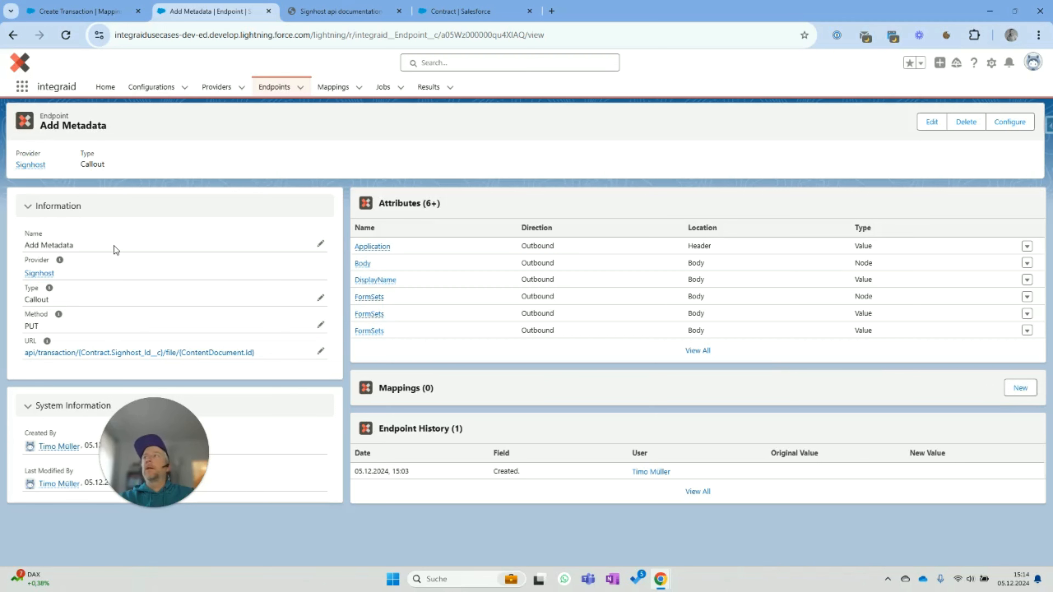
pyautogui.moveTo(74, 245); pyautogui.dragTo(23, 247)
pyautogui.hotkey('ctrl', 'c')
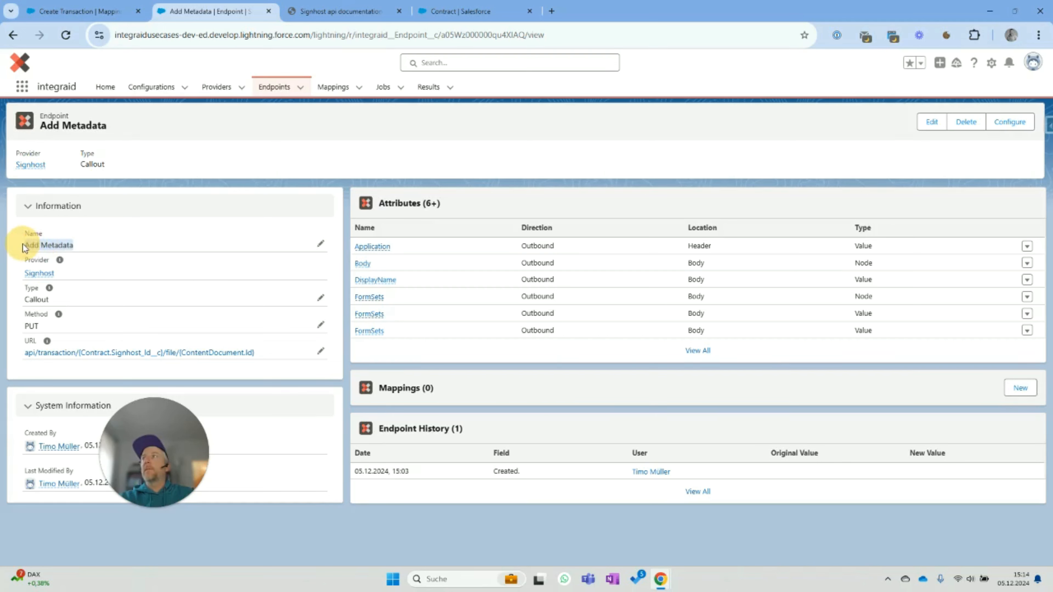
# - Create a new mapping named 'Add Metadata' for the endpoint and open its record
pyautogui.click(1020, 388)
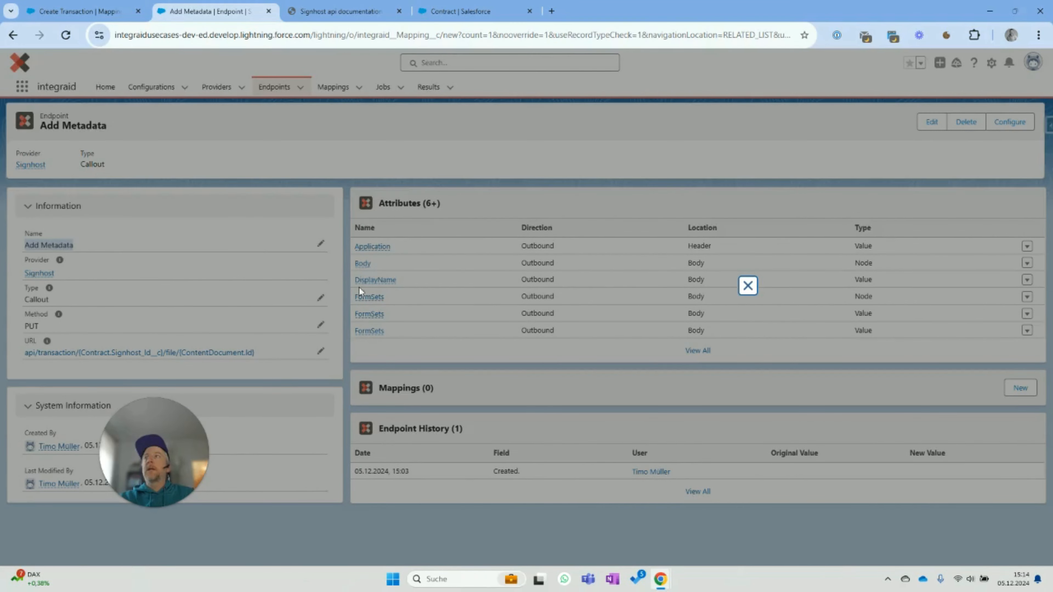
pyautogui.click(403, 222)
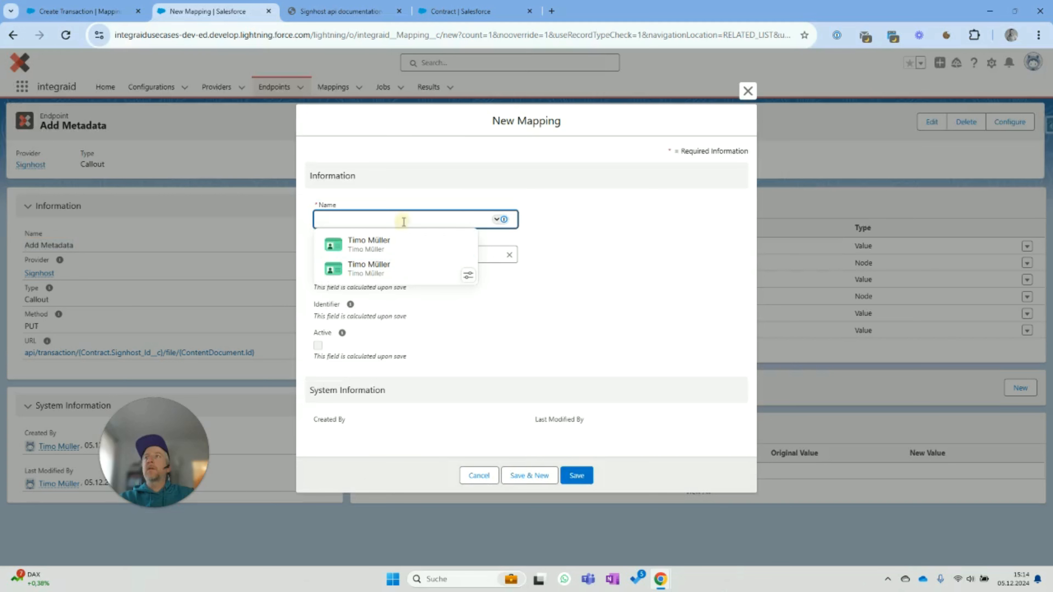
pyautogui.hotkey('ctrl', 'v')
pyautogui.click(717, 266)
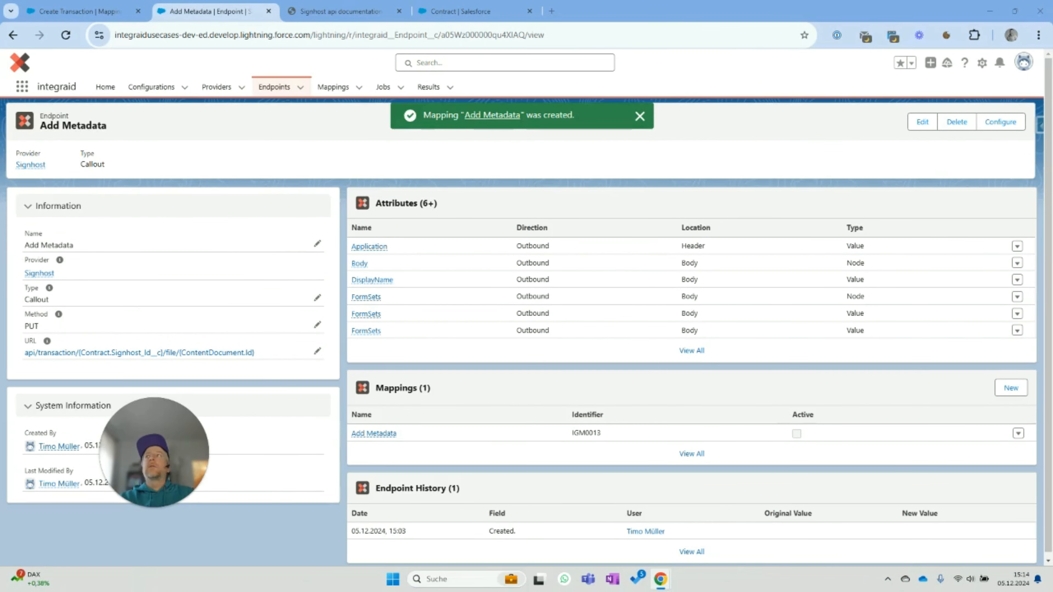
pyautogui.click(375, 433)
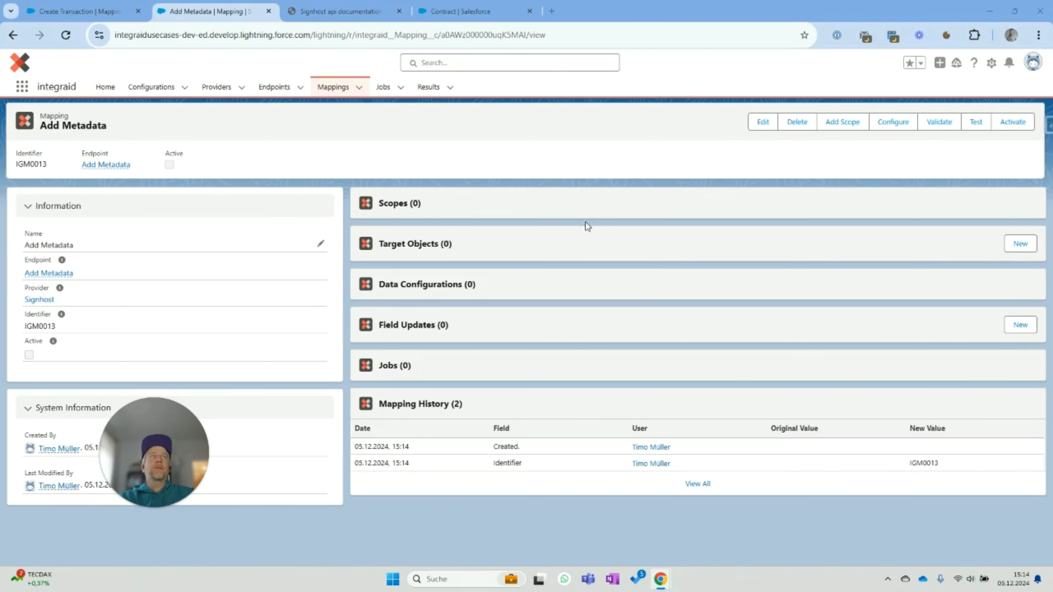
# - Add Contract as the Add Metadata mapping's primary scope and open the Contract scope record
pyautogui.click(843, 122)
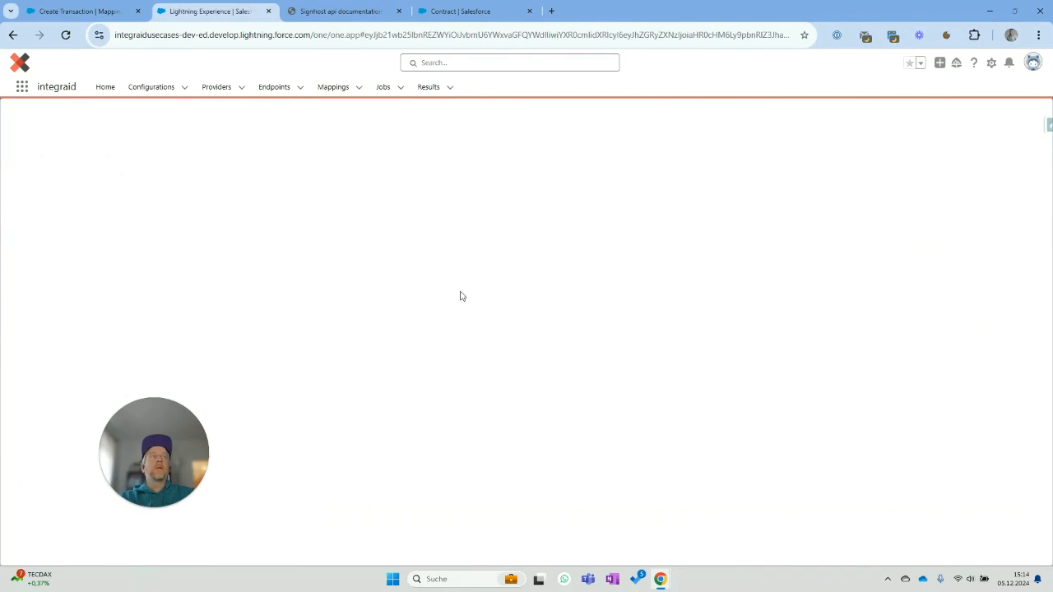
pyautogui.click(103, 153)
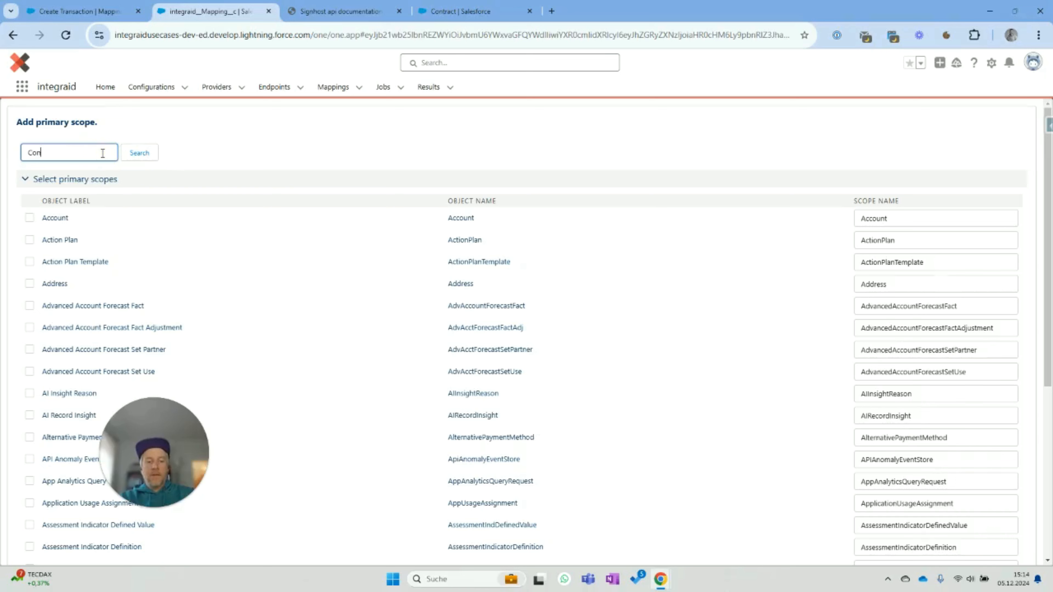
pyautogui.write('Contract')
pyautogui.click(138, 152)
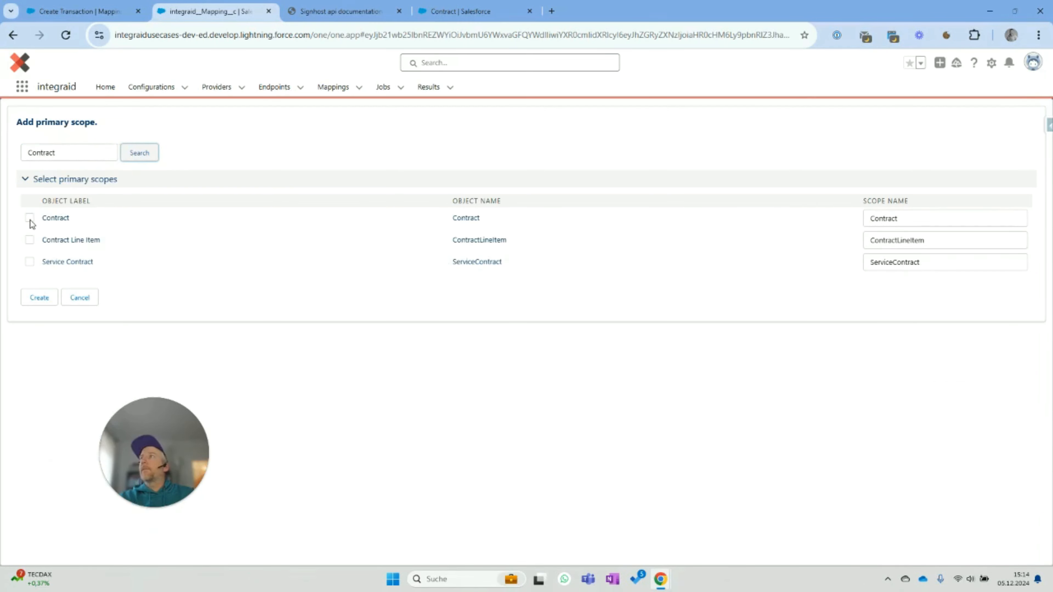
pyautogui.click(29, 217)
pyautogui.click(43, 292)
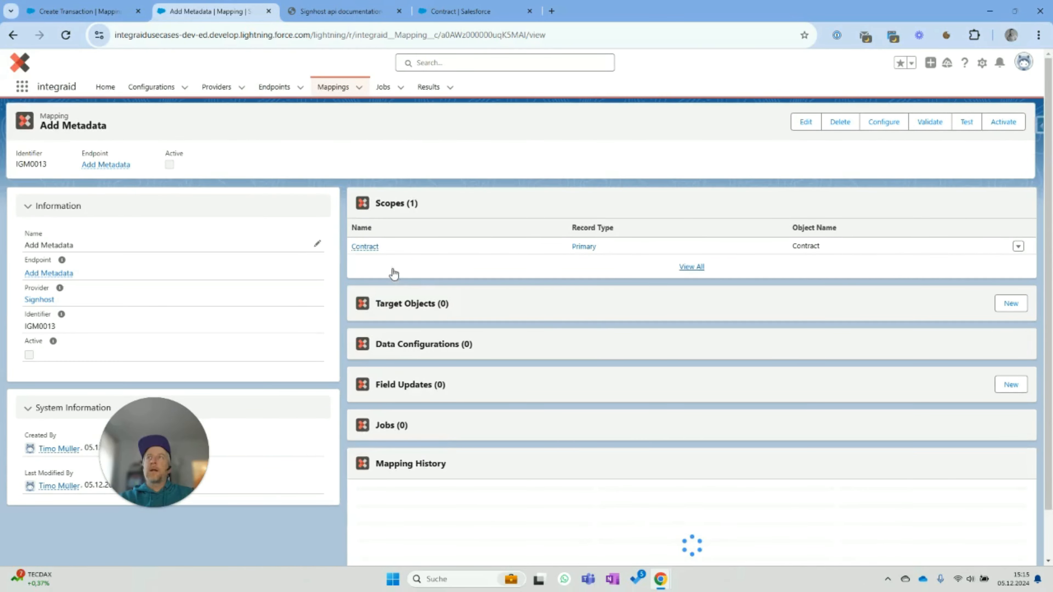
pyautogui.moveTo(370, 255)
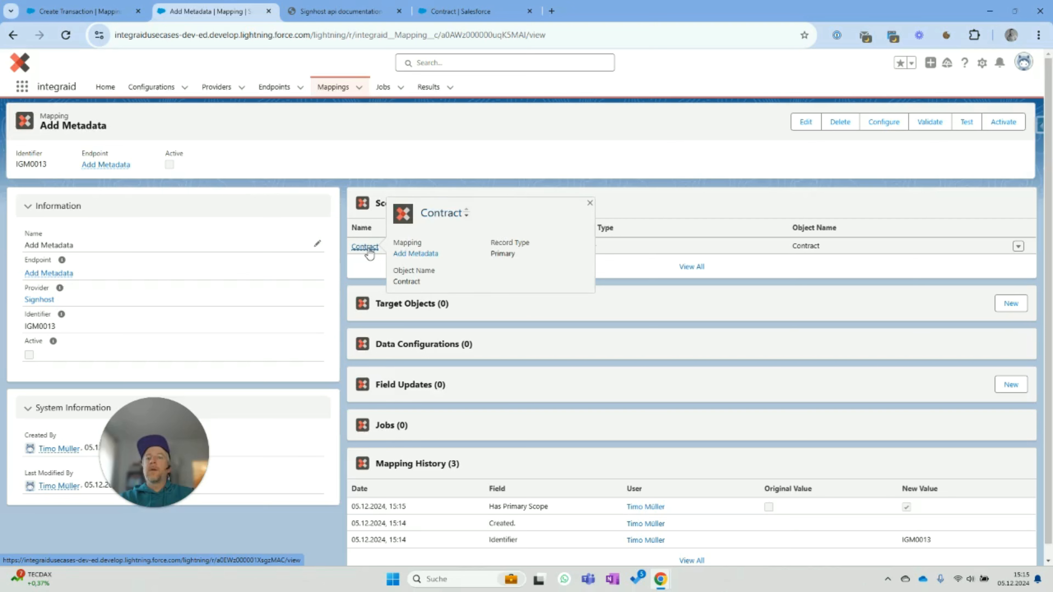
pyautogui.click(360, 248)
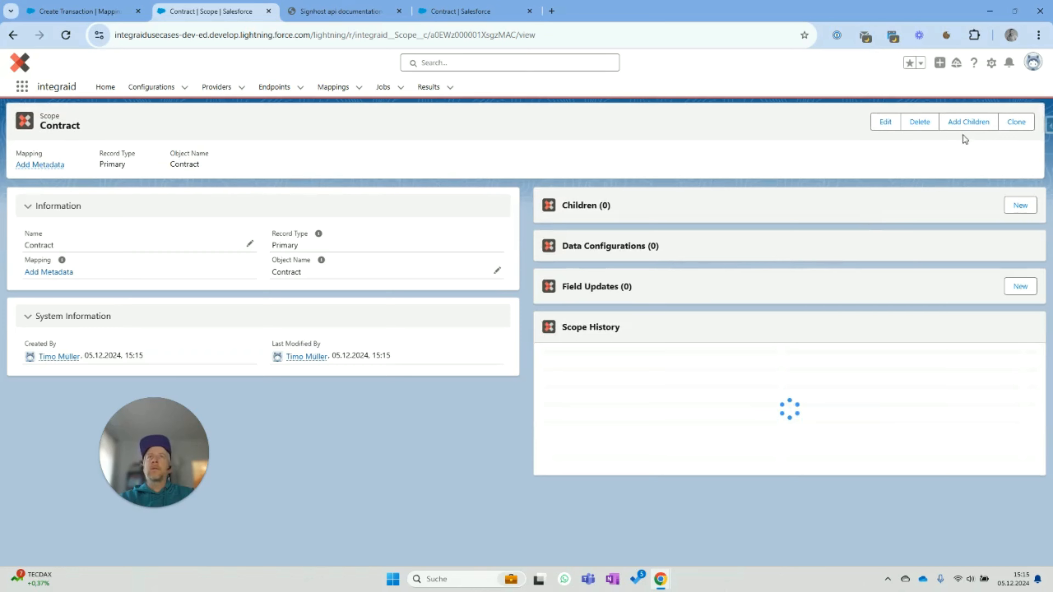
# - Create a Content Document Link child scope under Contract, reload, and open the ContentDocumentLink record
pyautogui.click(963, 125)
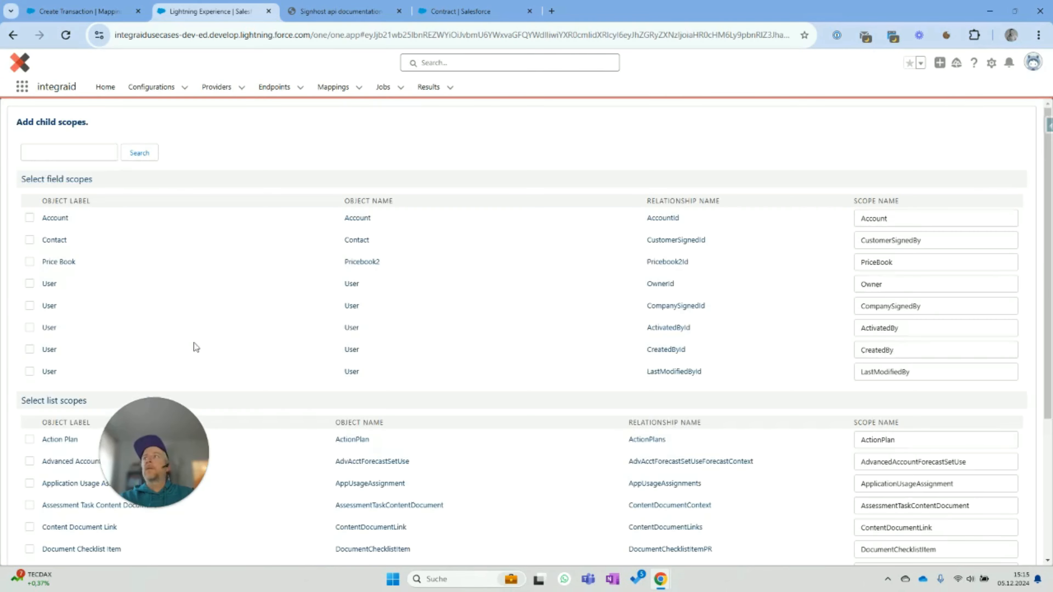
pyautogui.click(61, 149)
pyautogui.write('Content')
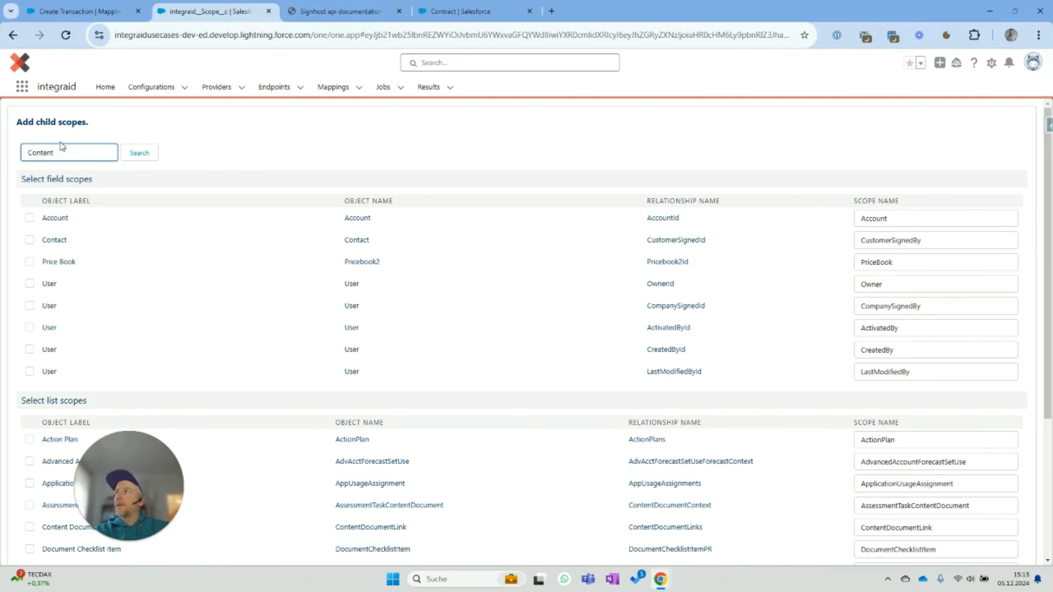
pyautogui.write('D')
pyautogui.click(140, 152)
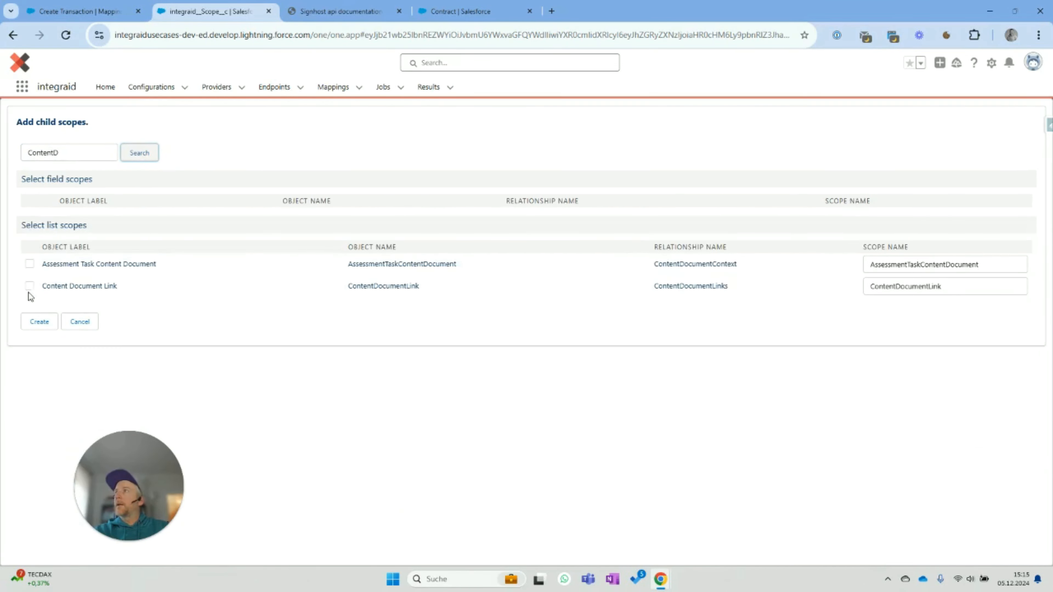
pyautogui.click(29, 286)
pyautogui.click(39, 322)
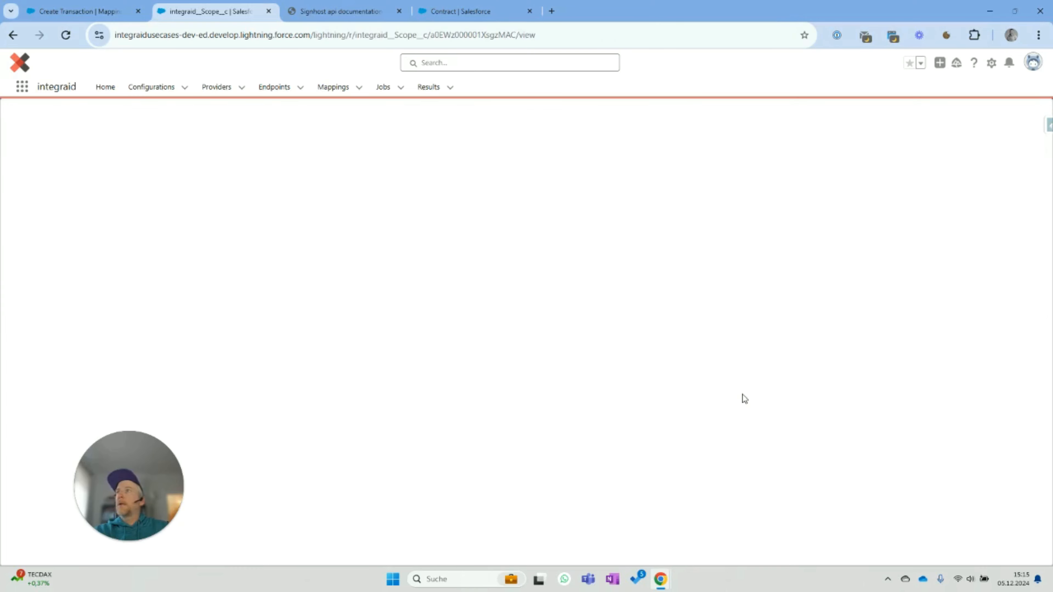
pyautogui.press('F5')
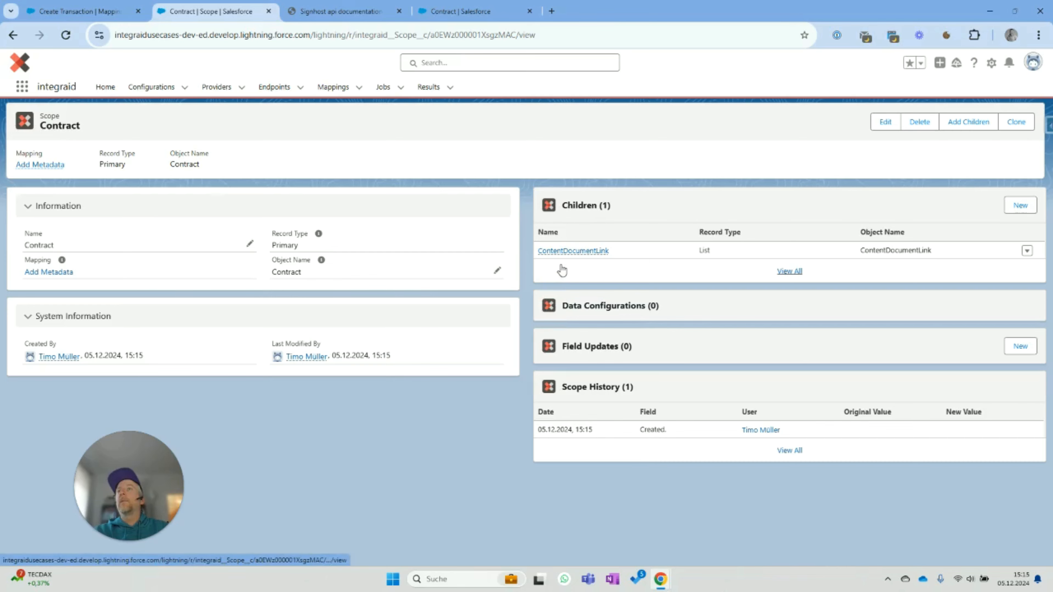
pyautogui.click(569, 254)
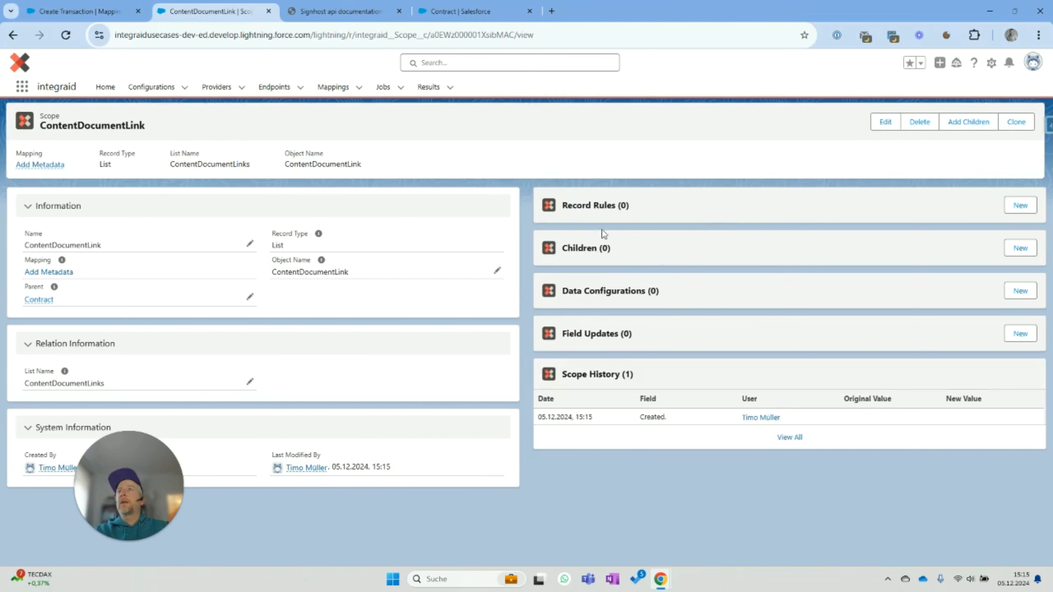
# - Add a Limit record rule with value 1 to the ContentDocumentLink scope
pyautogui.click(1019, 205)
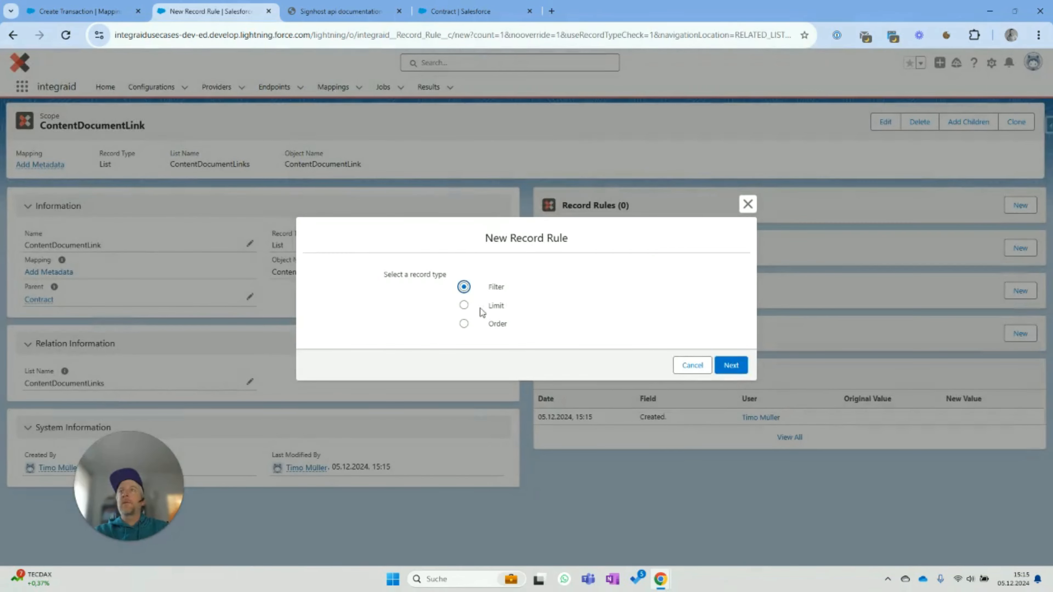
pyautogui.click(464, 305)
pyautogui.click(731, 365)
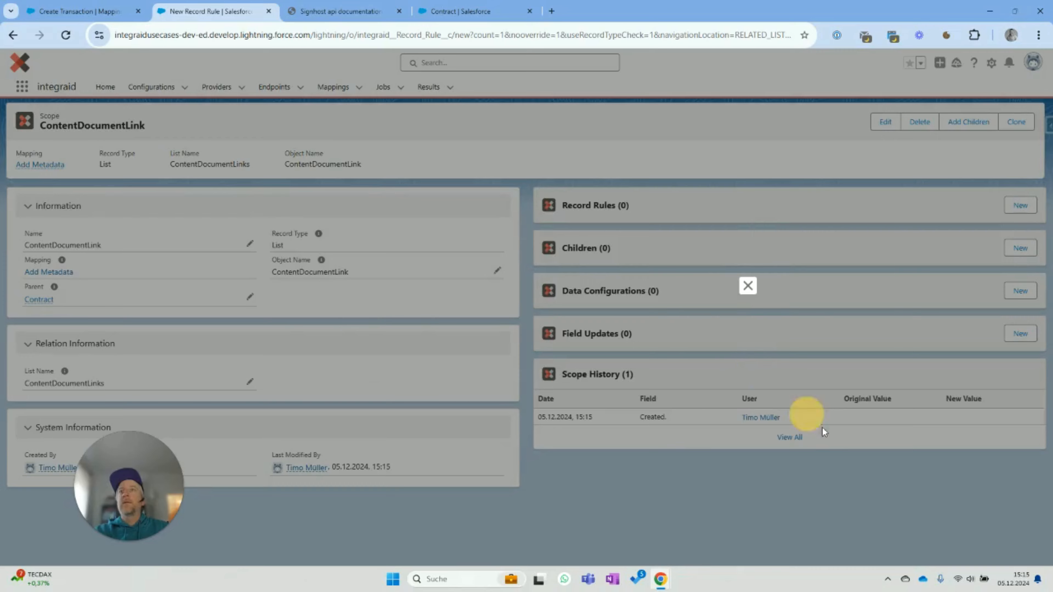
pyautogui.click(560, 257)
pyautogui.write('1')
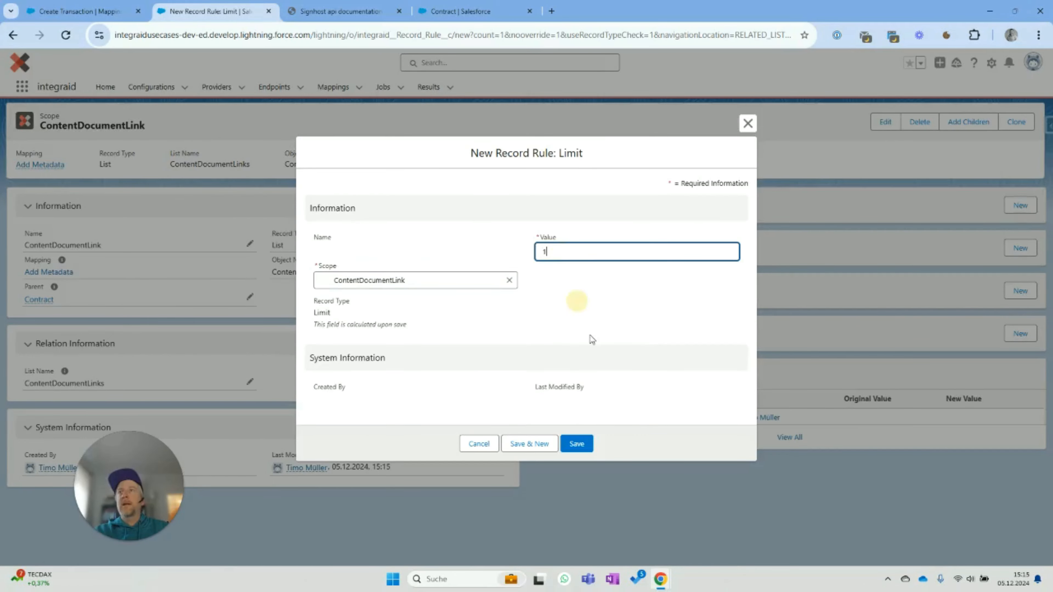
pyautogui.click(577, 444)
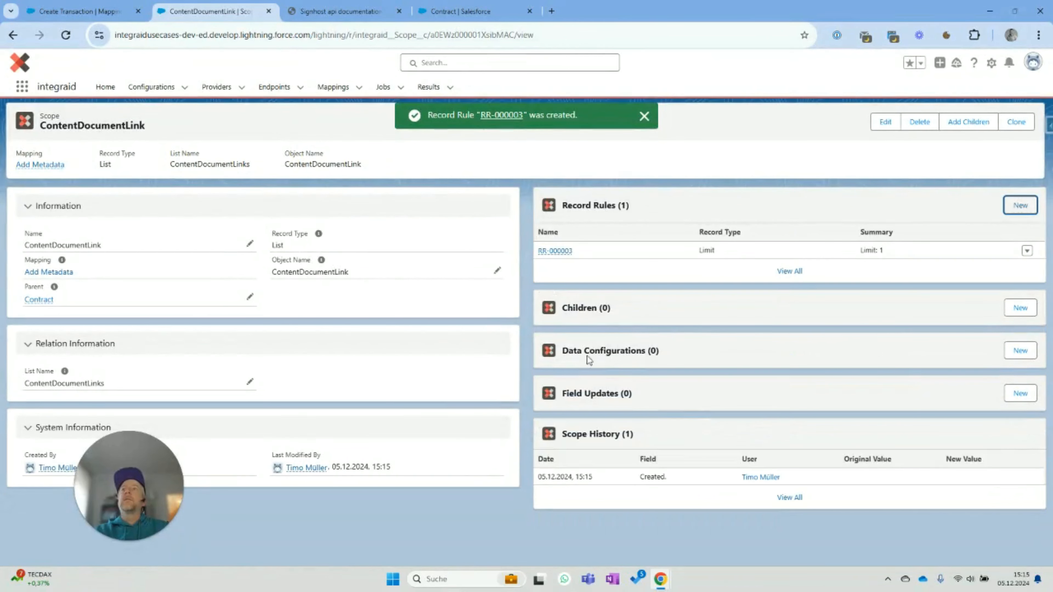
pyautogui.click(968, 121)
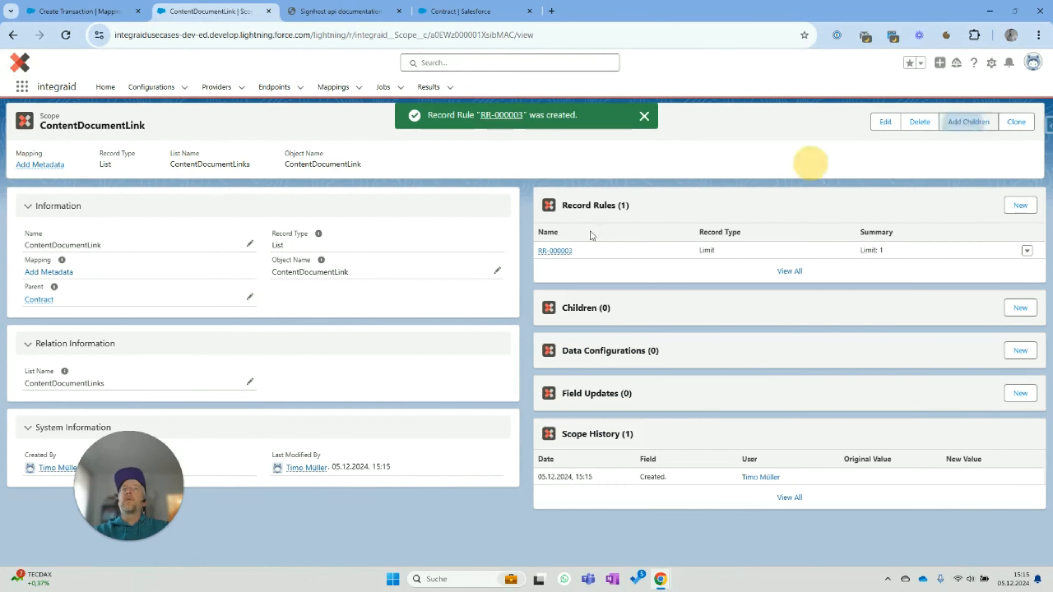
# - Add Content Document as a child scope of ContentDocumentLink and return to the Add Metadata mapping
pyautogui.click(56, 154)
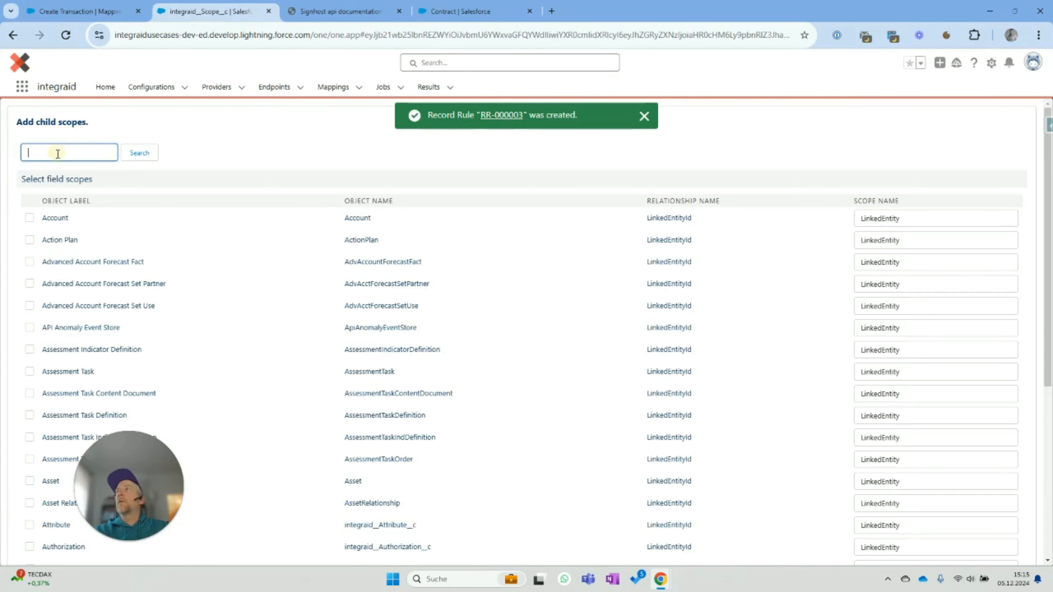
pyautogui.write('c')
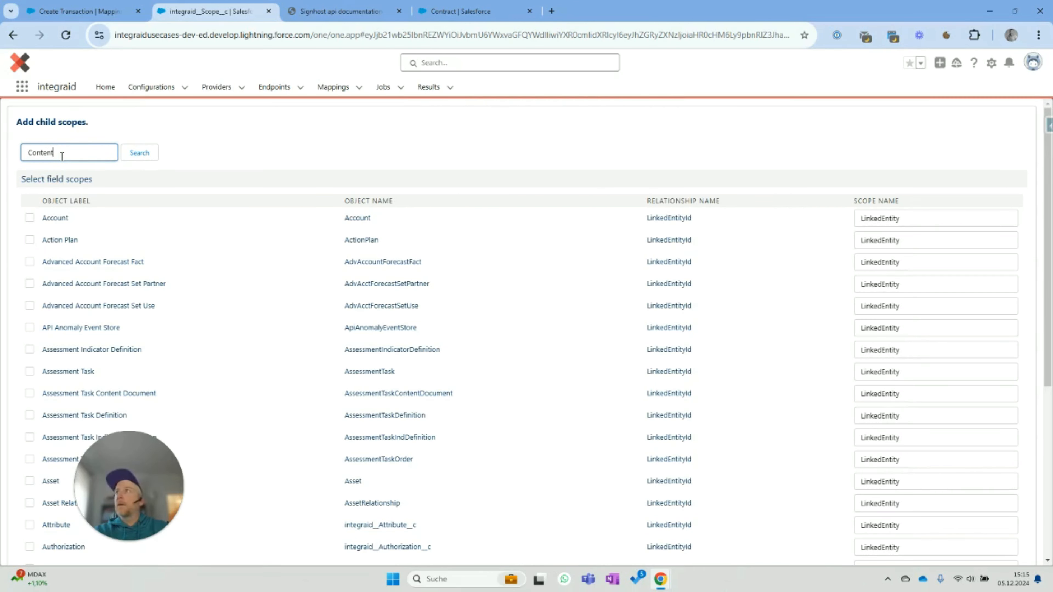
pyautogui.click(137, 154)
pyautogui.click(29, 241)
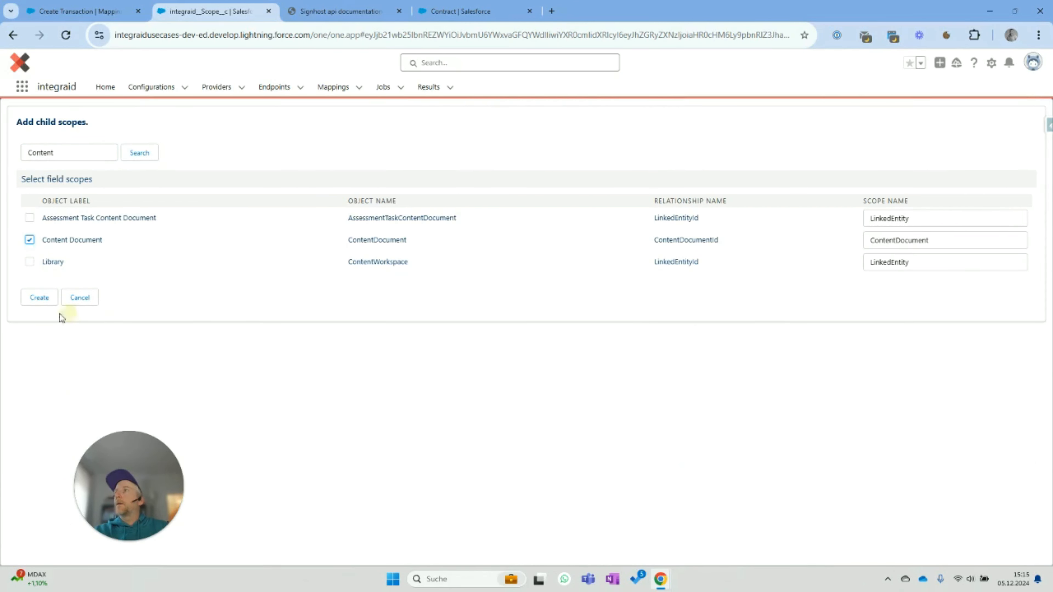
pyautogui.click(40, 297)
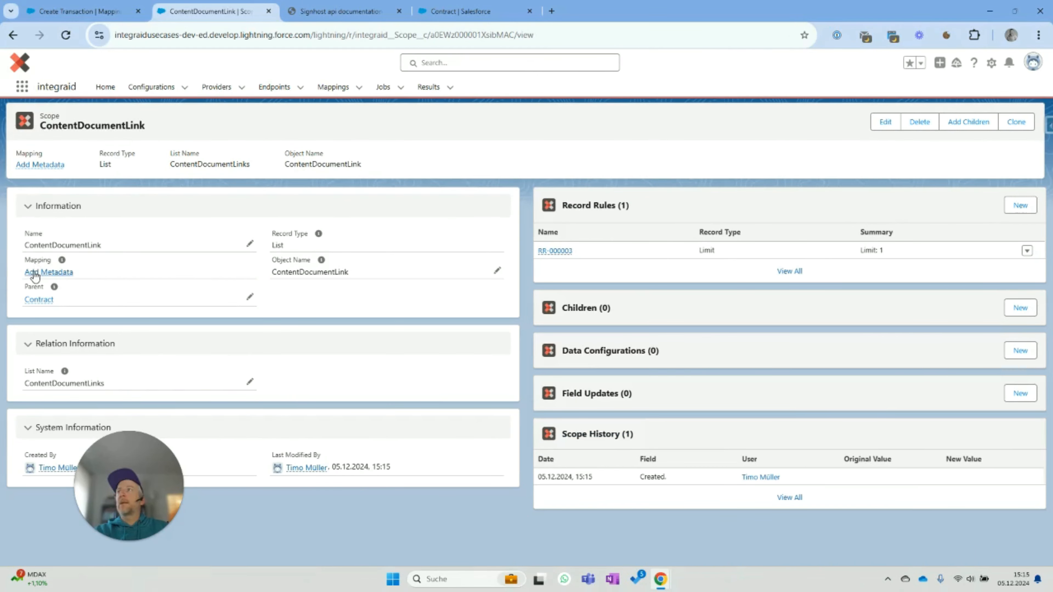
pyautogui.click(35, 273)
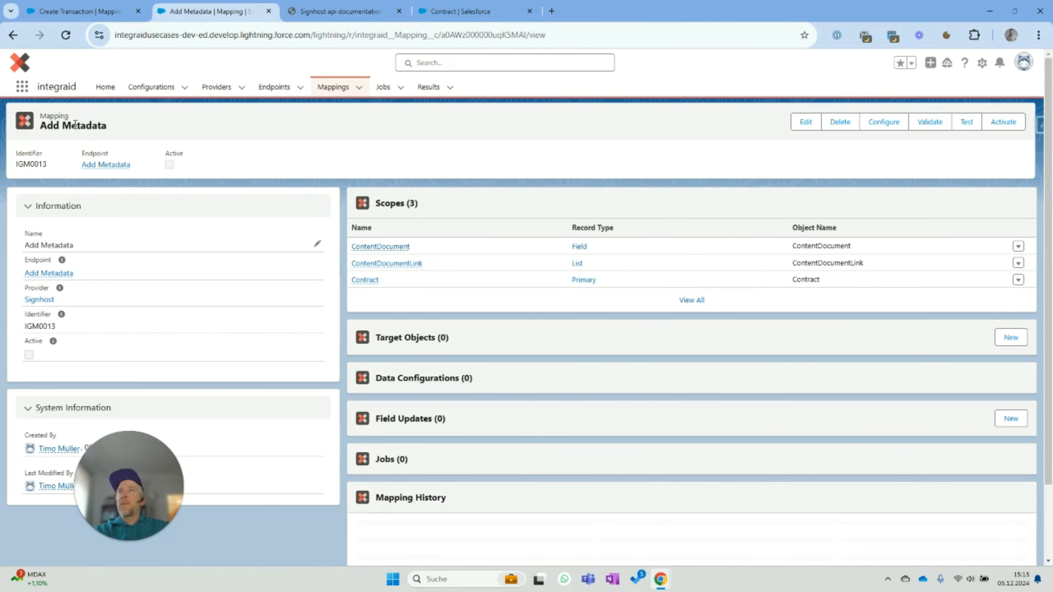
# - Save a Header-location mapping with no scope whose Application value is the app key
pyautogui.click(885, 122)
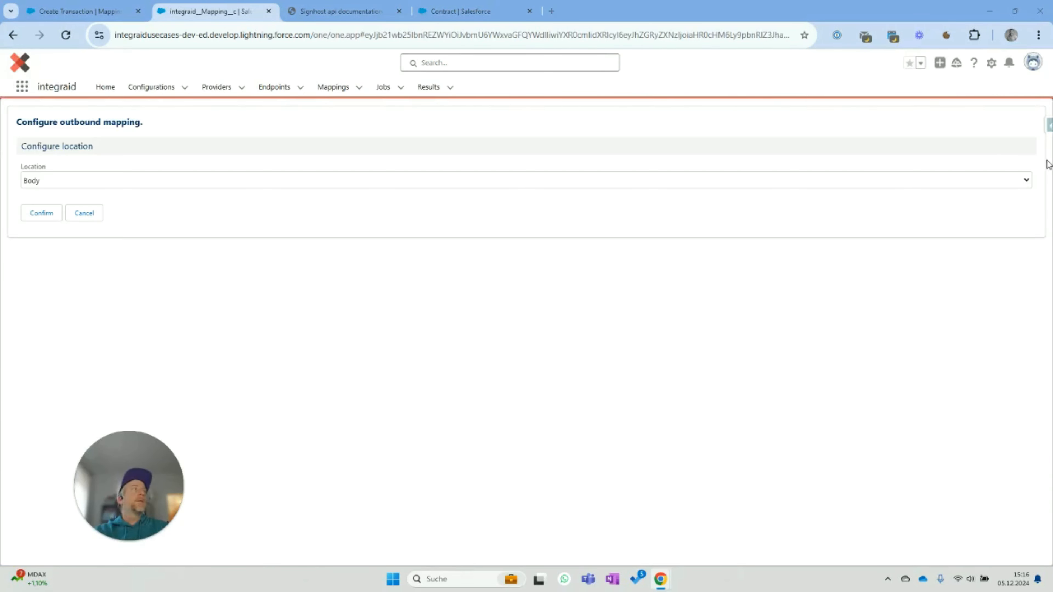
pyautogui.click(88, 183)
pyautogui.click(63, 210)
pyautogui.click(39, 212)
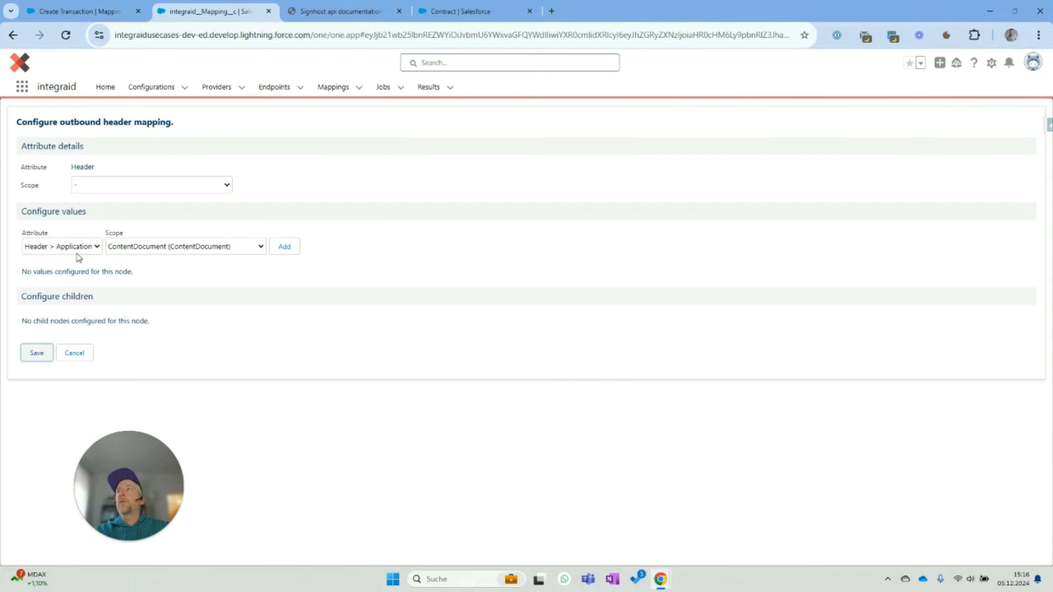
pyautogui.click(148, 248)
pyautogui.click(140, 262)
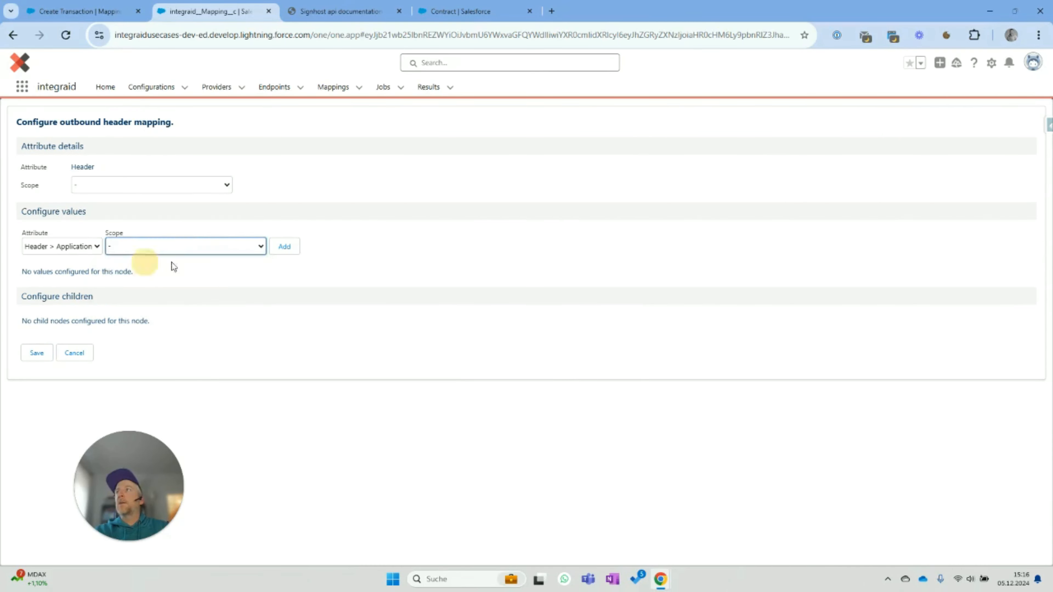
pyautogui.click(284, 246)
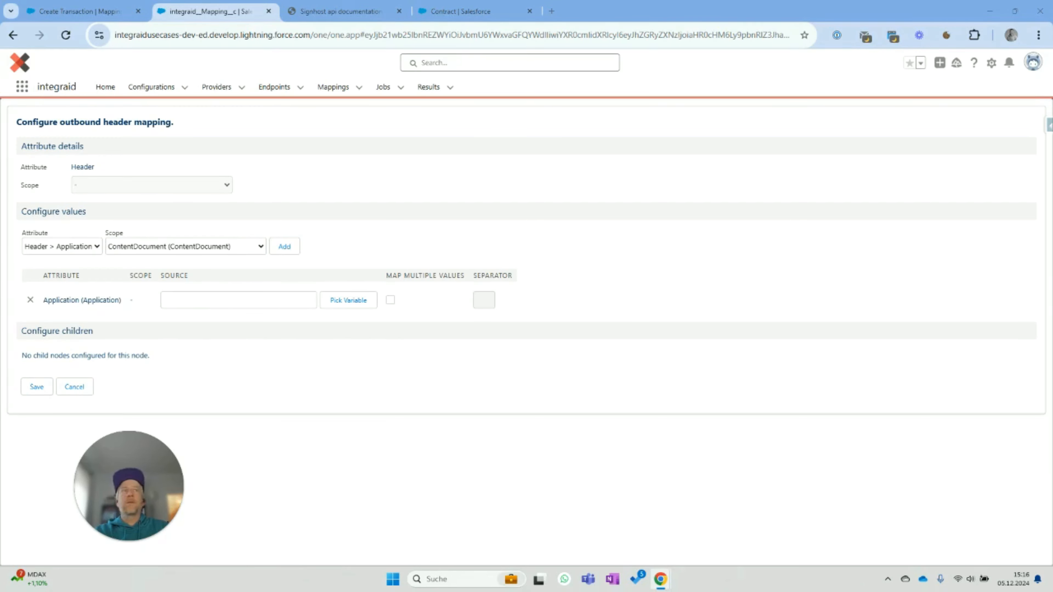
pyautogui.click(219, 298)
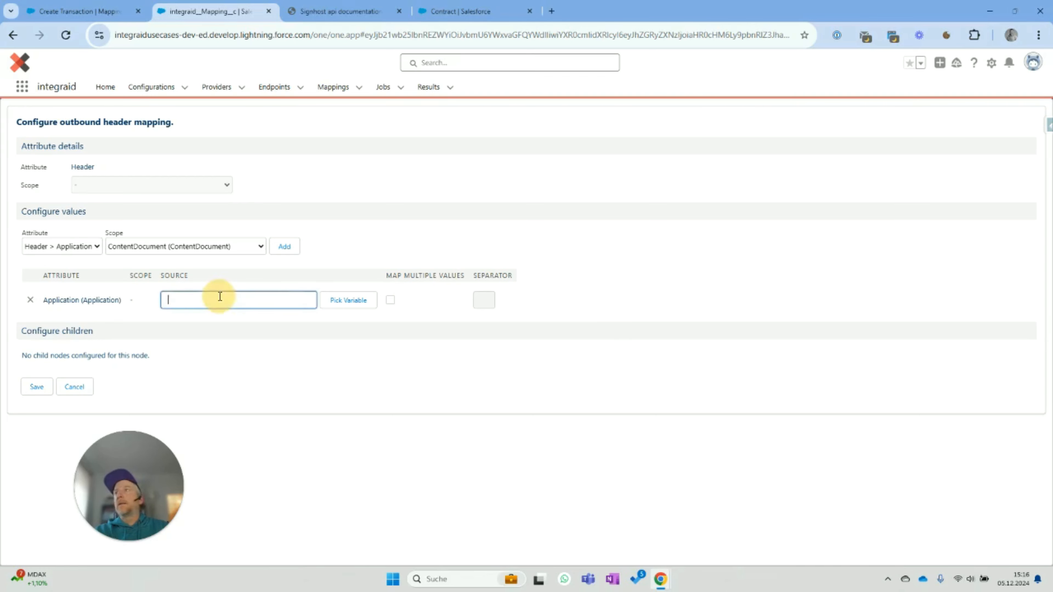
pyautogui.write('APPKey')
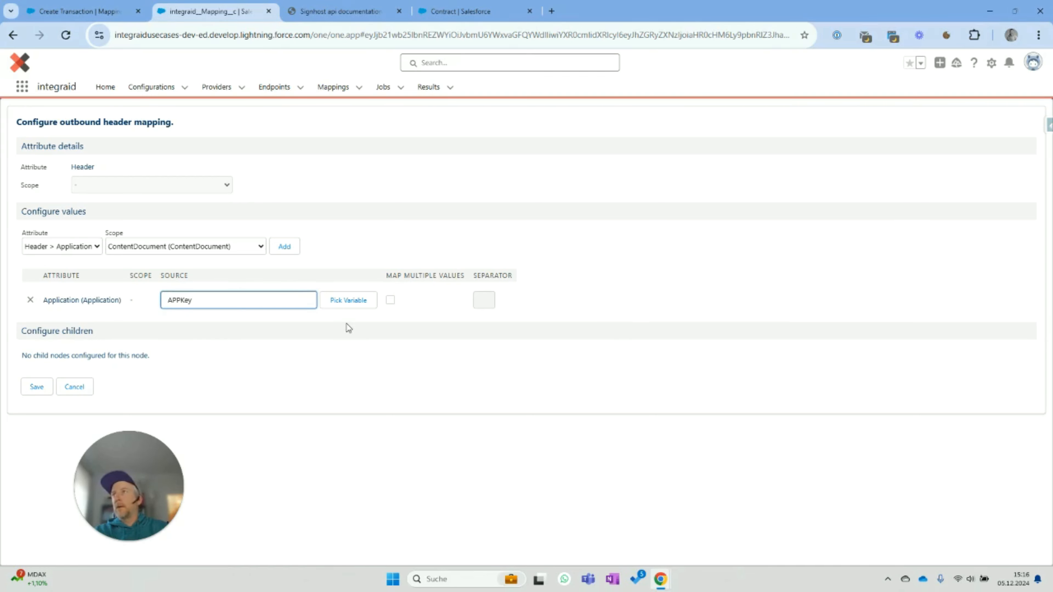
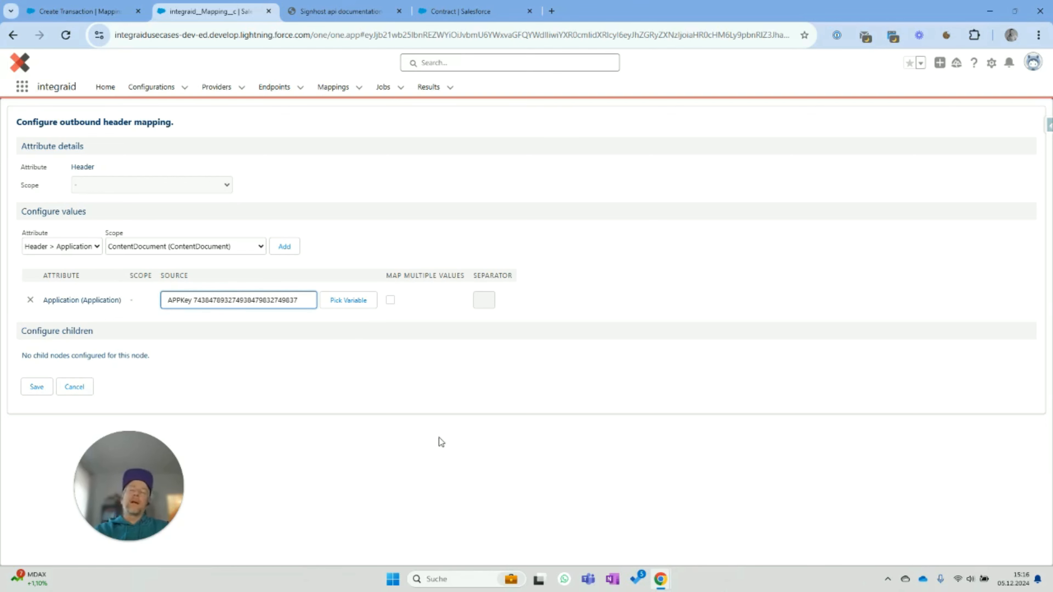
pyautogui.click(211, 295)
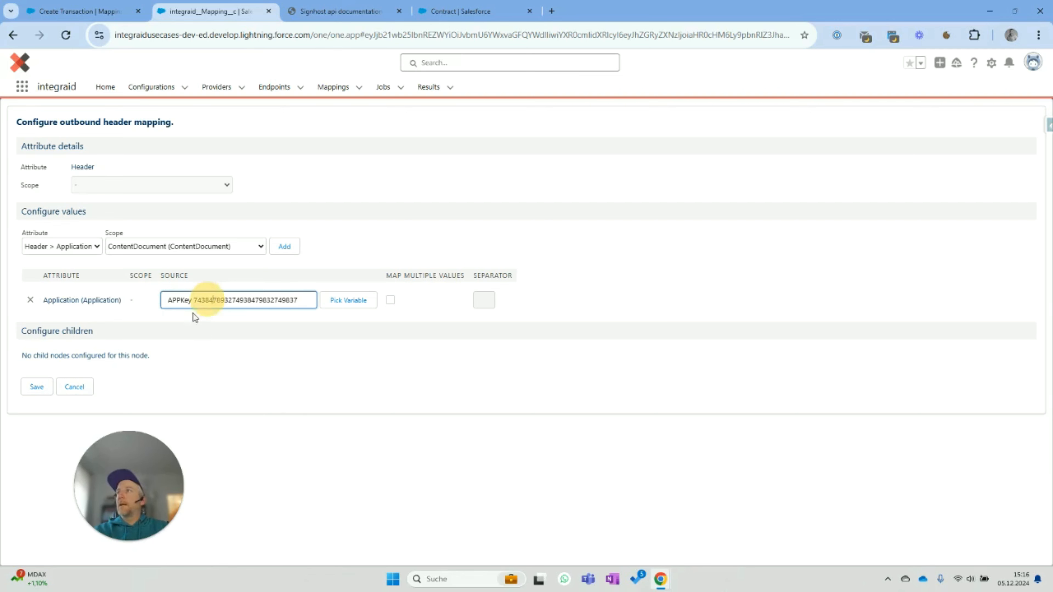
pyautogui.click(33, 392)
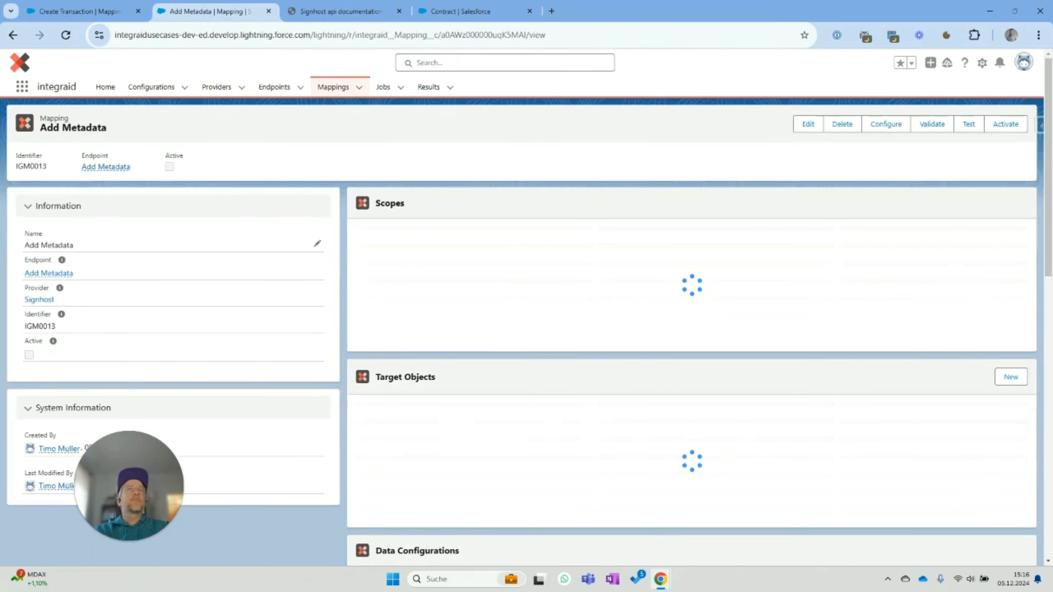
pyautogui.click(891, 124)
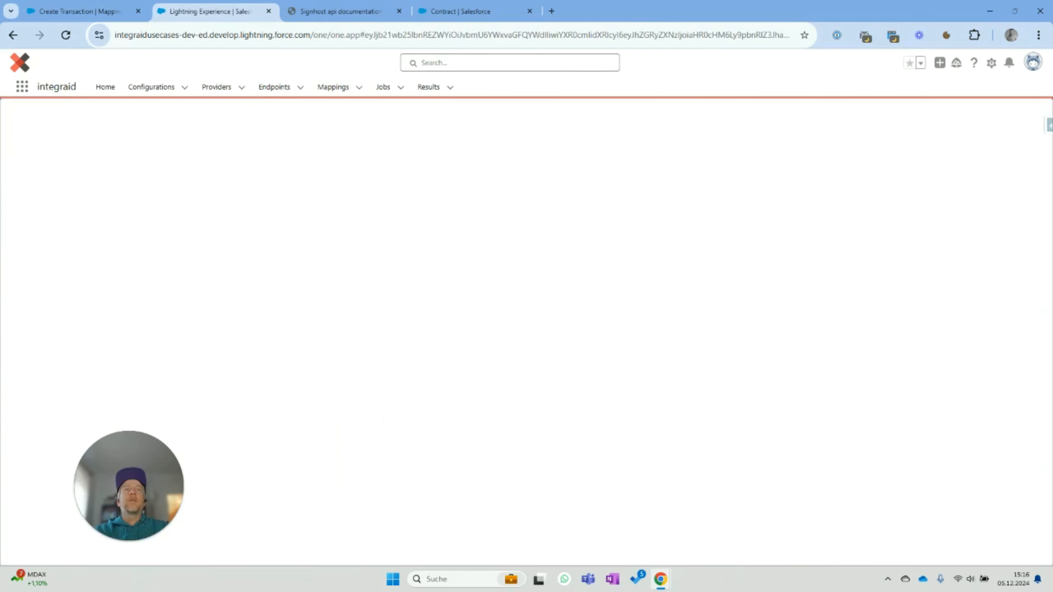
# - Set up the Body location with a no-scope DisplayName value of 'Contract'
pyautogui.click(711, 184)
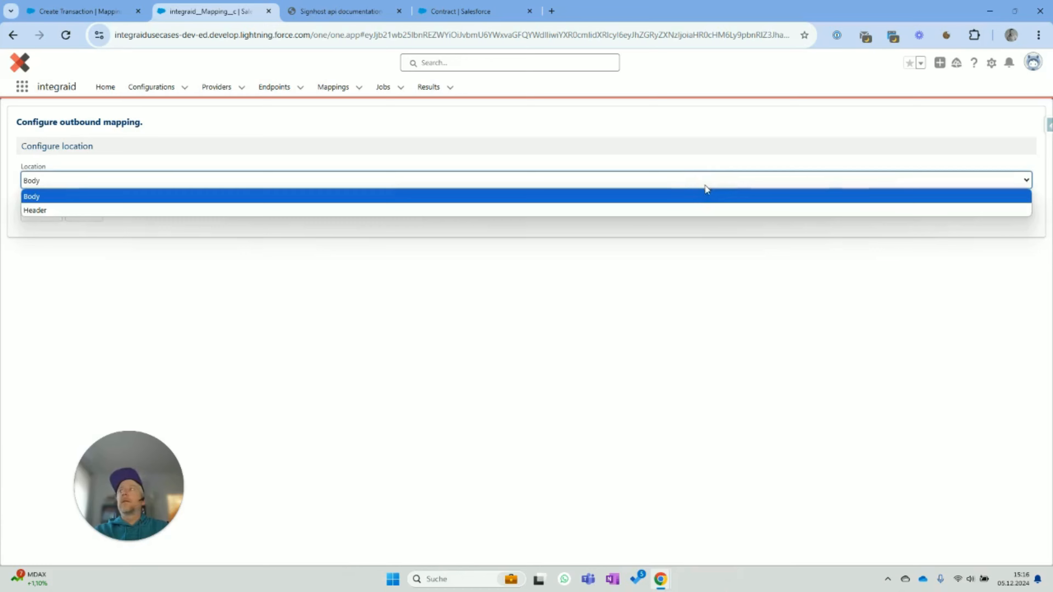
pyautogui.click(708, 195)
pyautogui.click(41, 212)
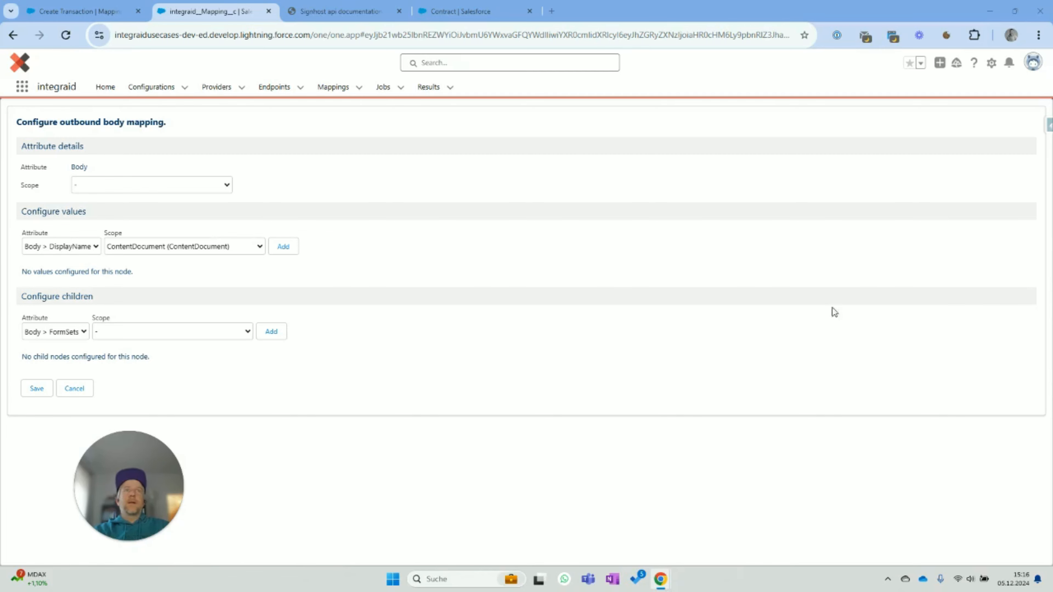
pyautogui.click(176, 247)
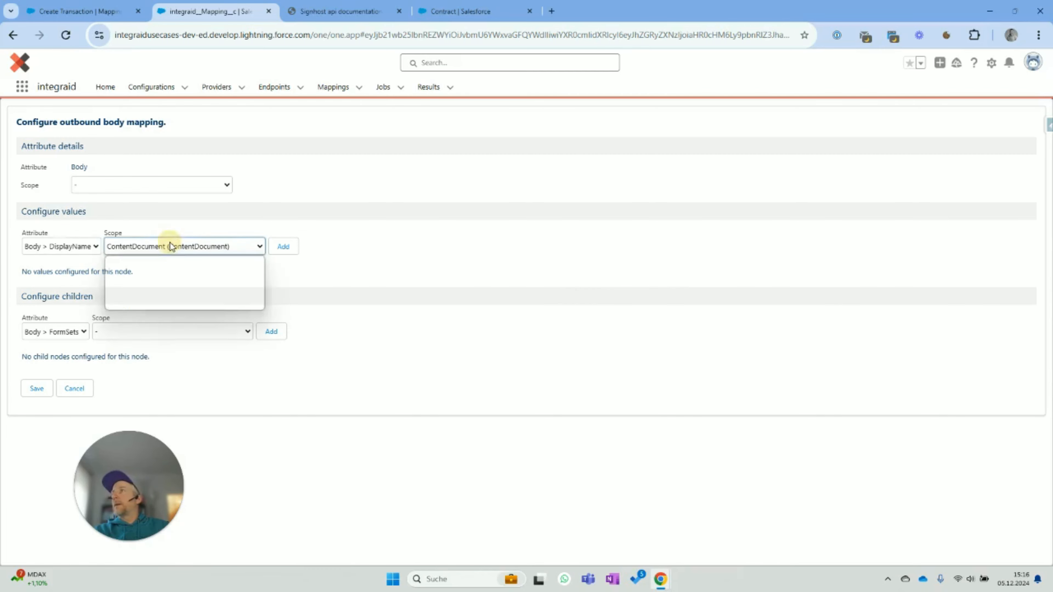
pyautogui.click(168, 263)
pyautogui.click(284, 246)
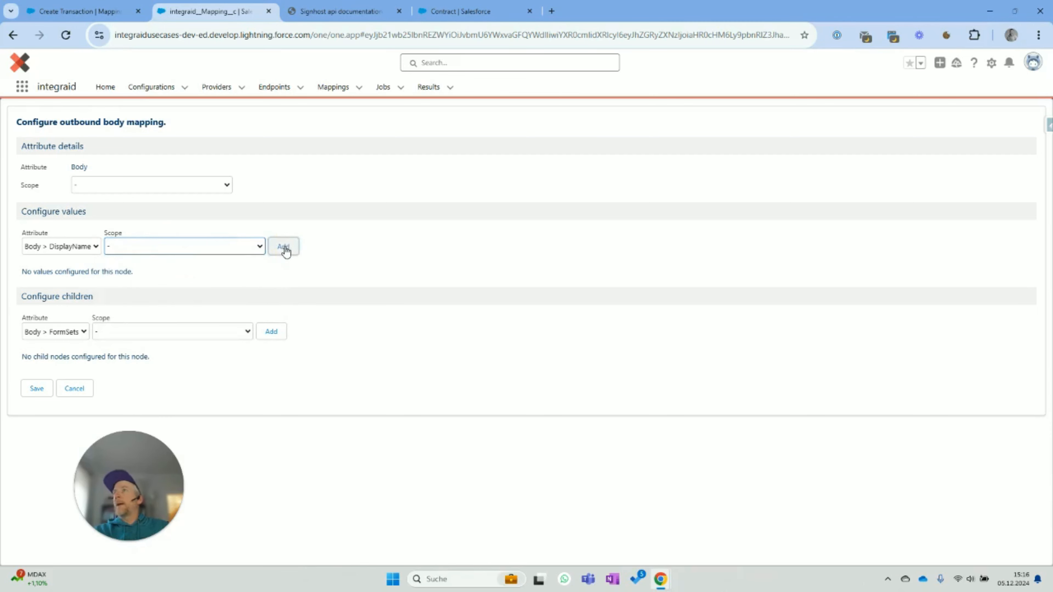
pyautogui.click(243, 298)
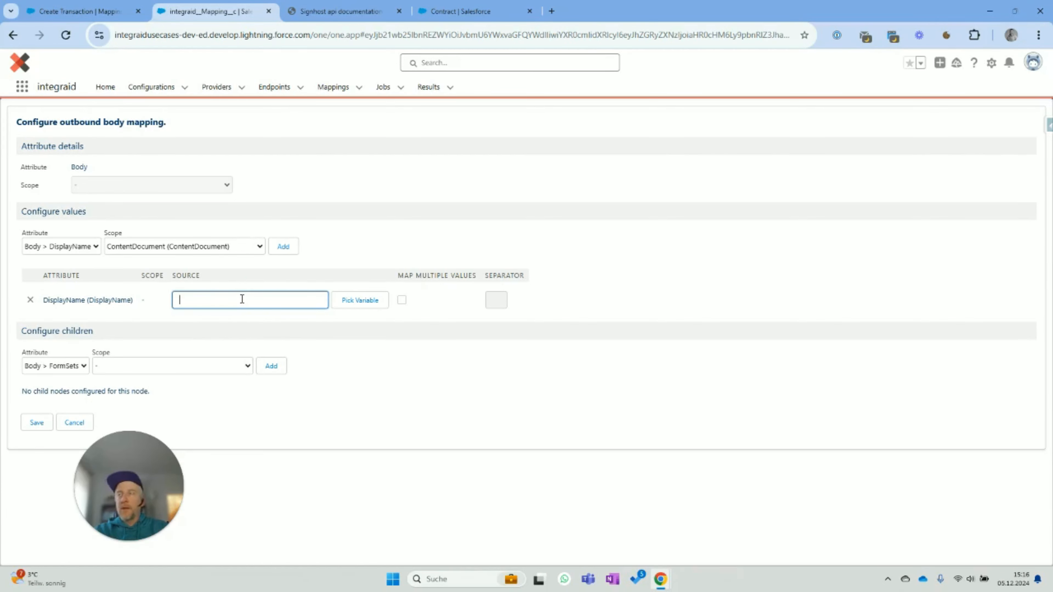
pyautogui.write('Contract')
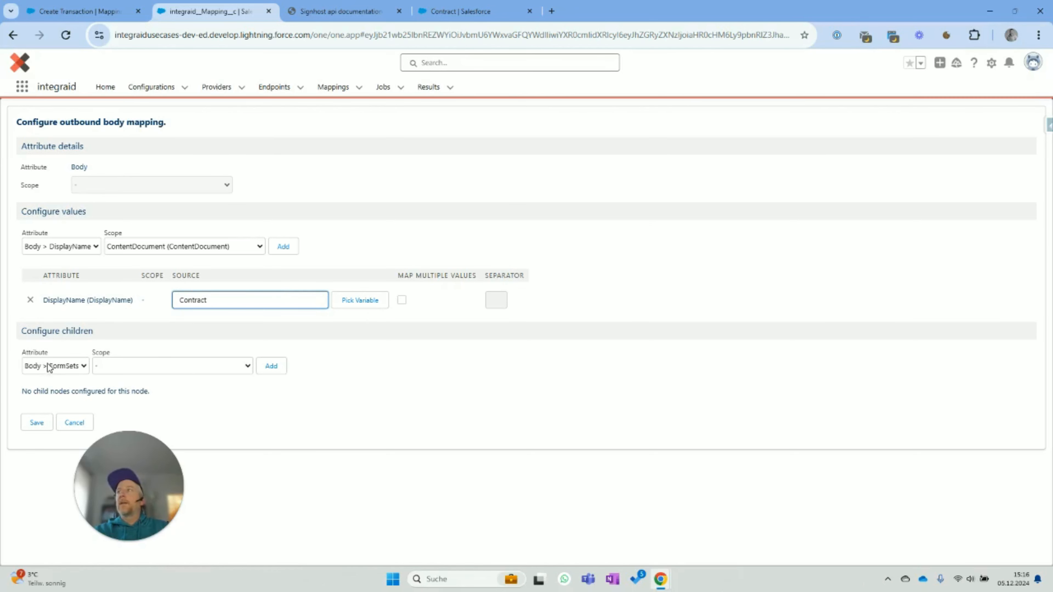
# - Add FormSets and Signers as body children and open the FormSets configuration
pyautogui.click(272, 367)
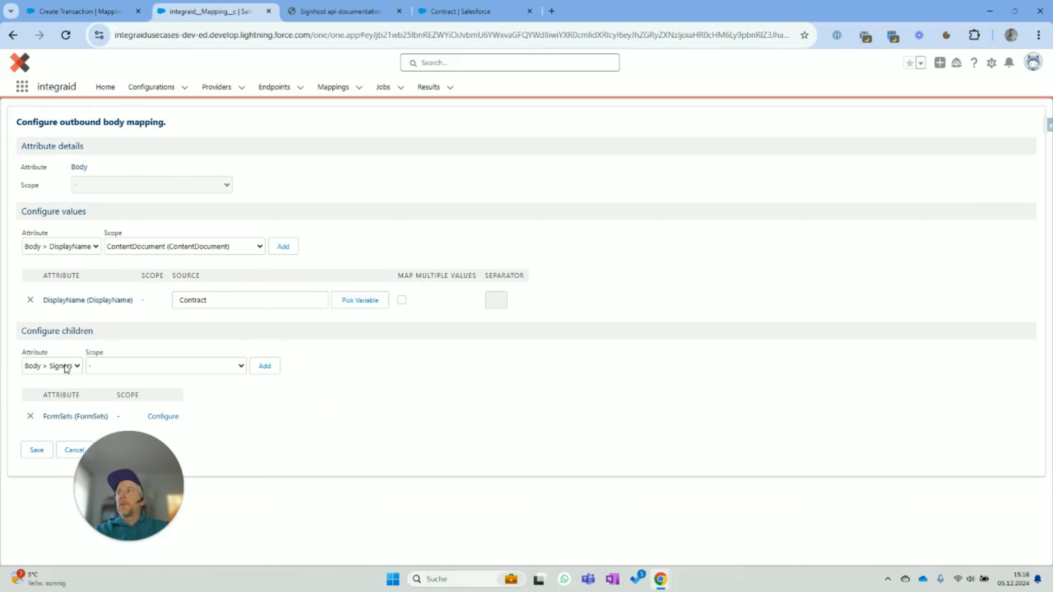
pyautogui.click(270, 366)
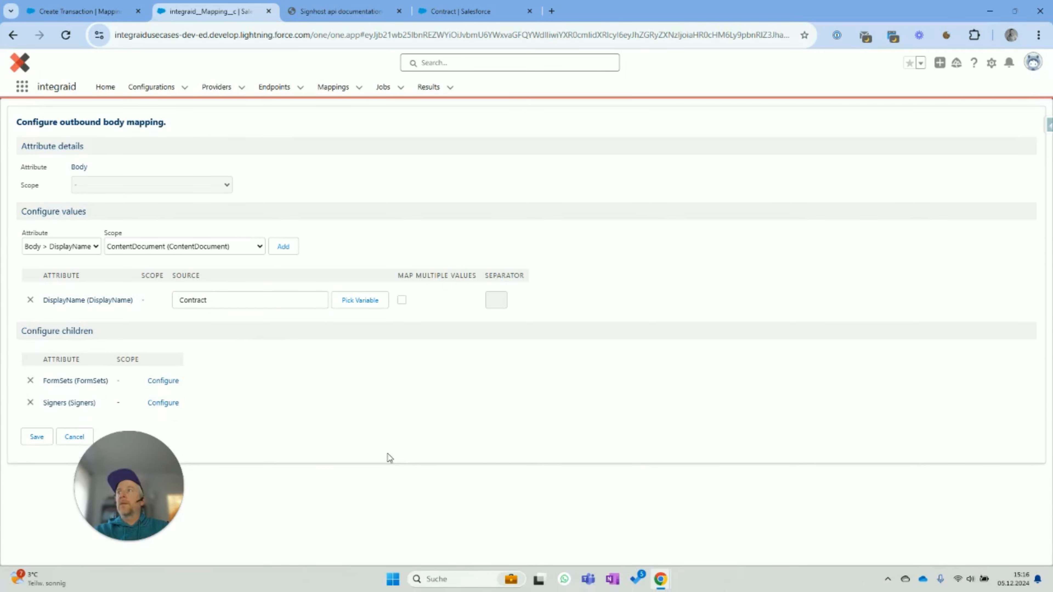
pyautogui.click(165, 381)
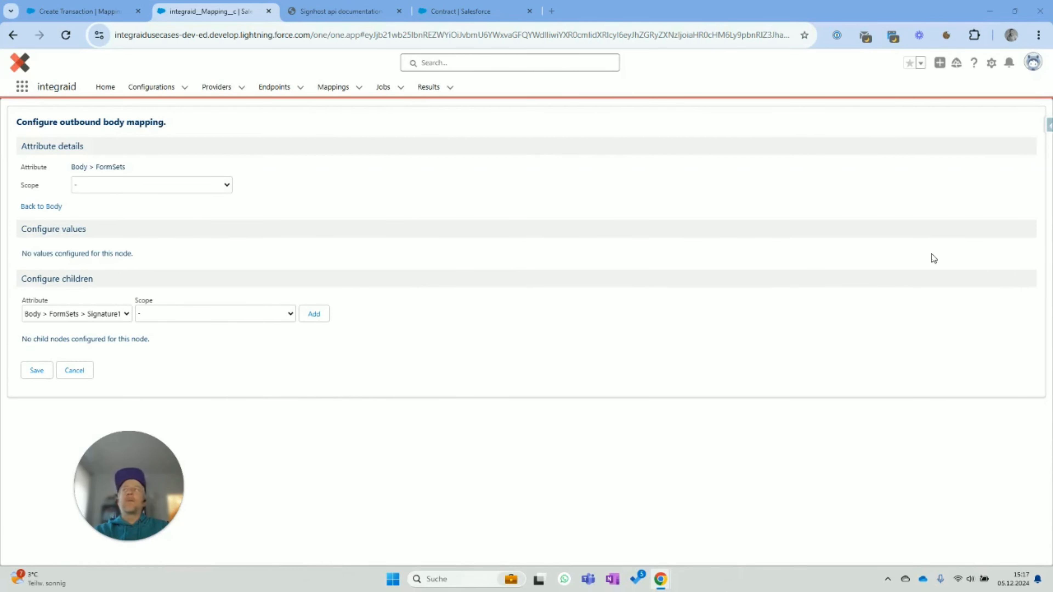
# - Add Signature1 and Signature2 under FormSets, then a nested Signature1 under Signature1
pyautogui.click(109, 314)
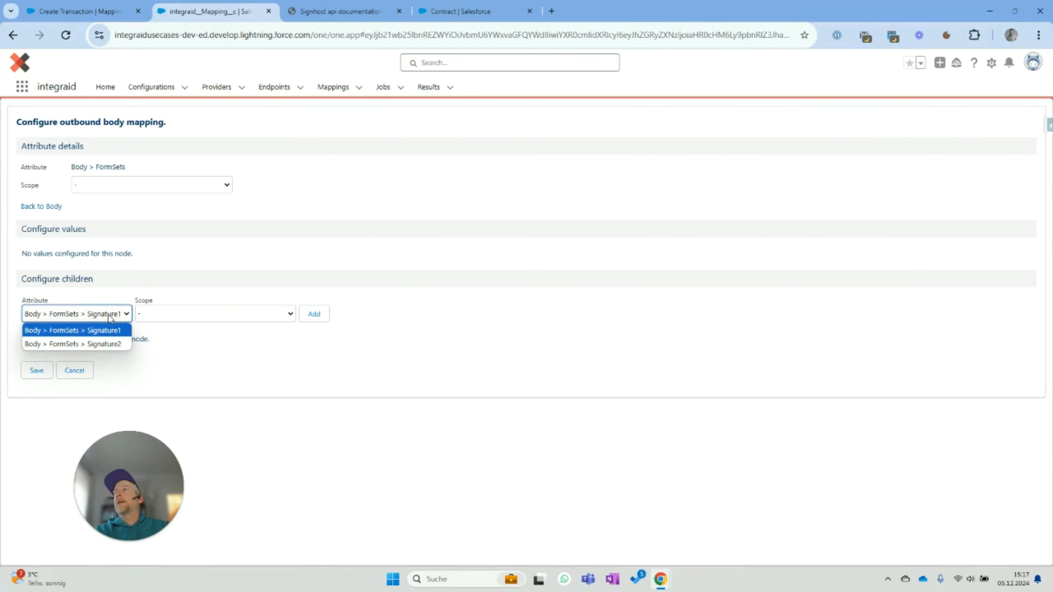
pyautogui.click(109, 314)
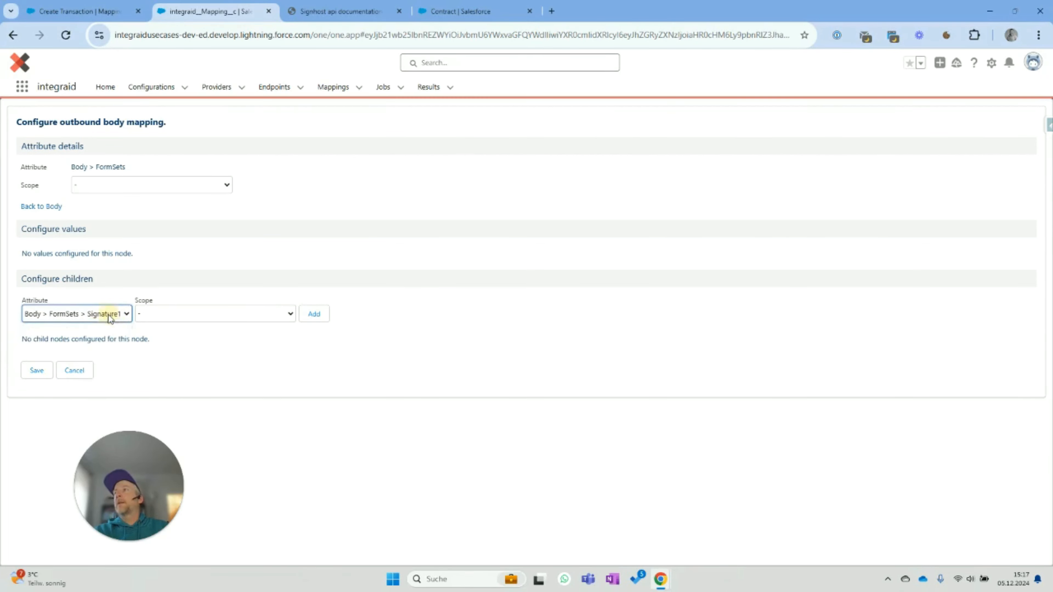
pyautogui.click(317, 316)
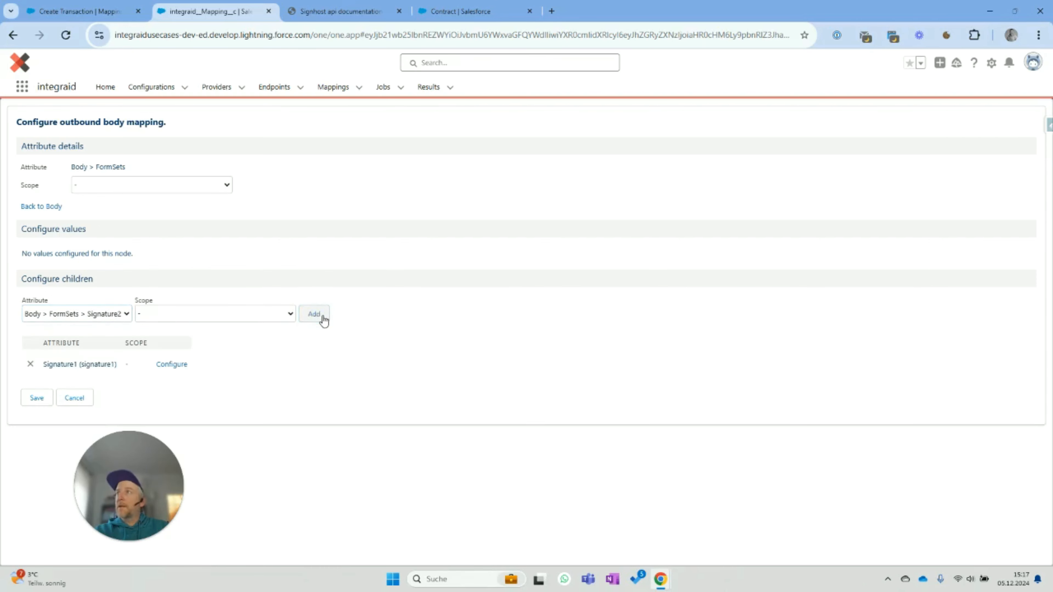
pyautogui.click(316, 316)
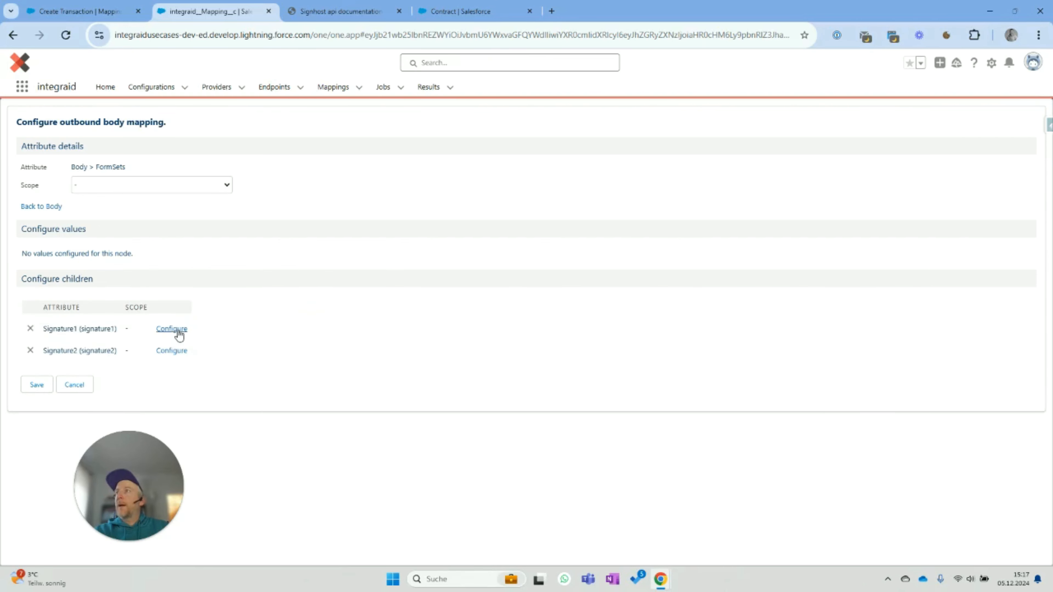
pyautogui.click(178, 330)
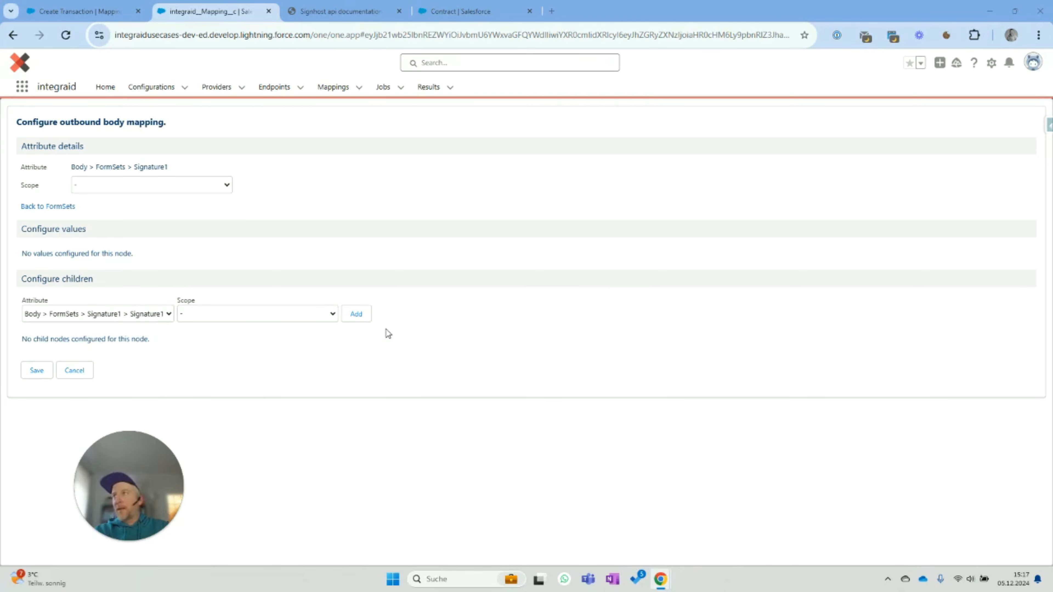
pyautogui.click(356, 315)
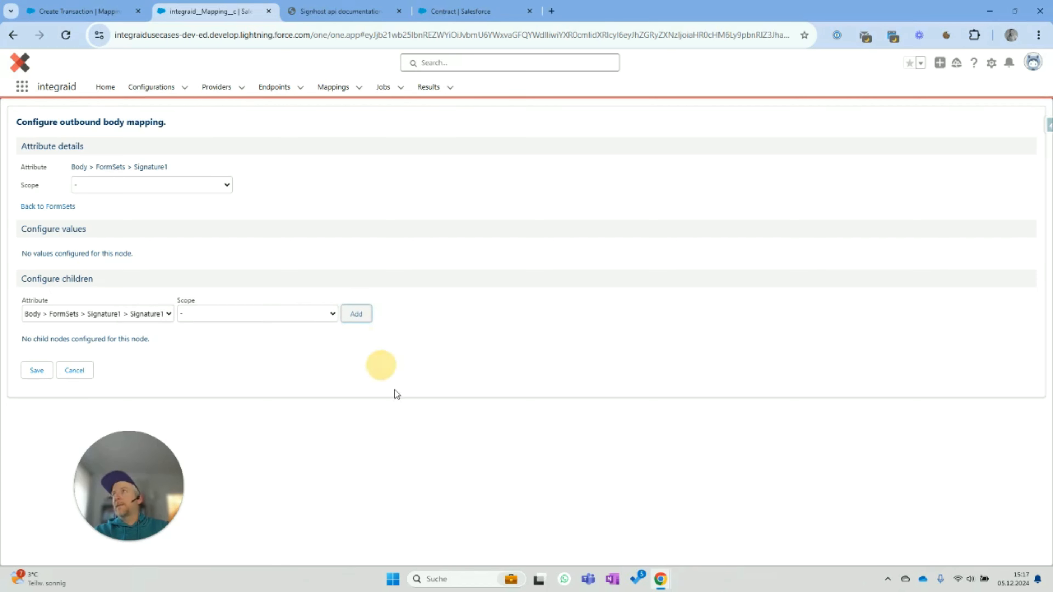
pyautogui.click(172, 328)
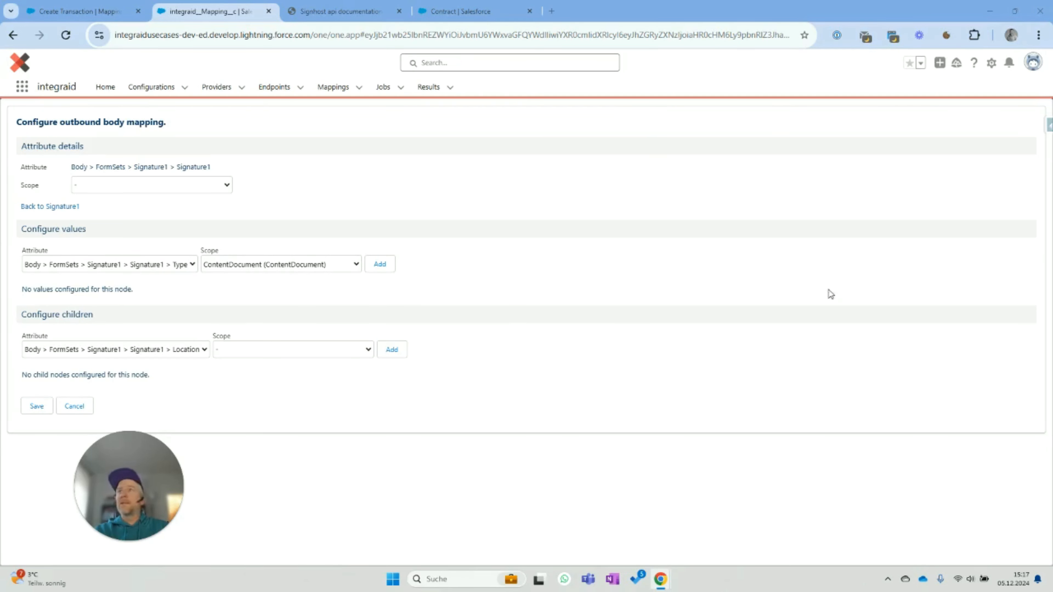
# - Give nested Signature1 a no-scope Type value 'Signature' and a Location child, then open Location
pyautogui.click(281, 265)
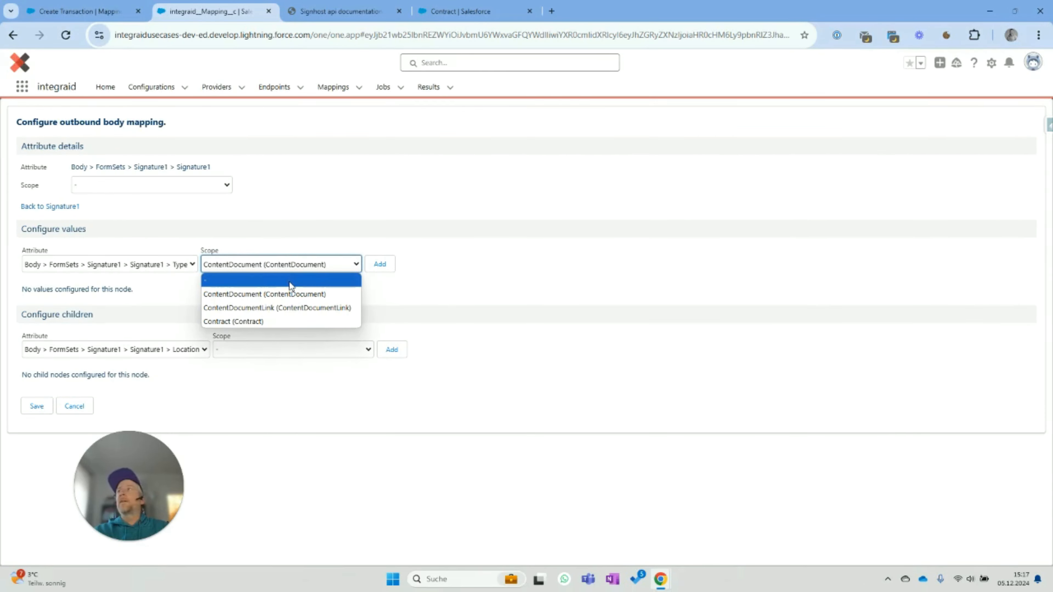
pyautogui.click(290, 283)
pyautogui.click(380, 269)
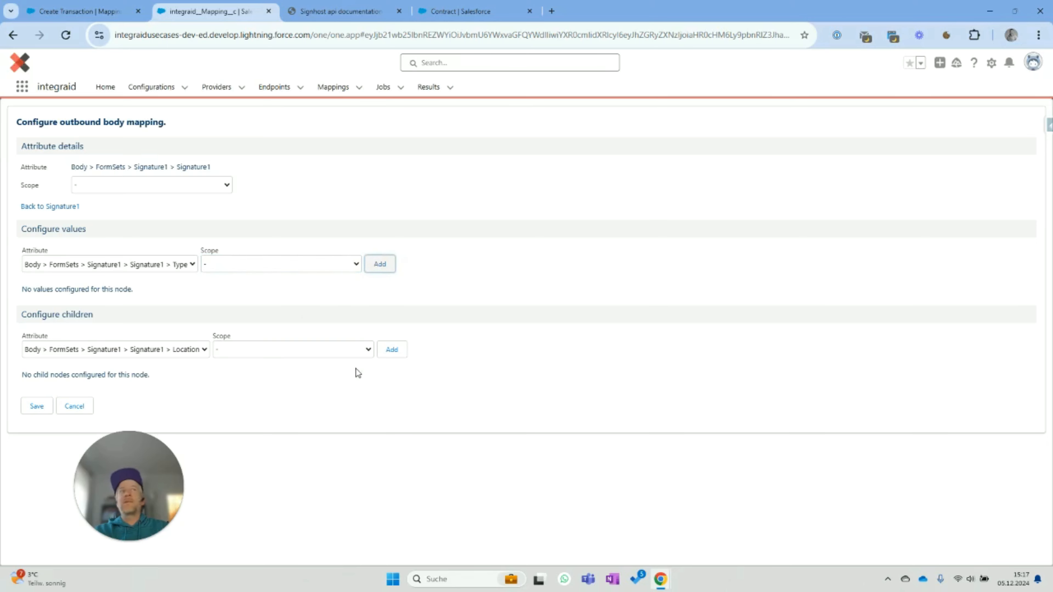
pyautogui.click(230, 318)
pyautogui.write('Signature')
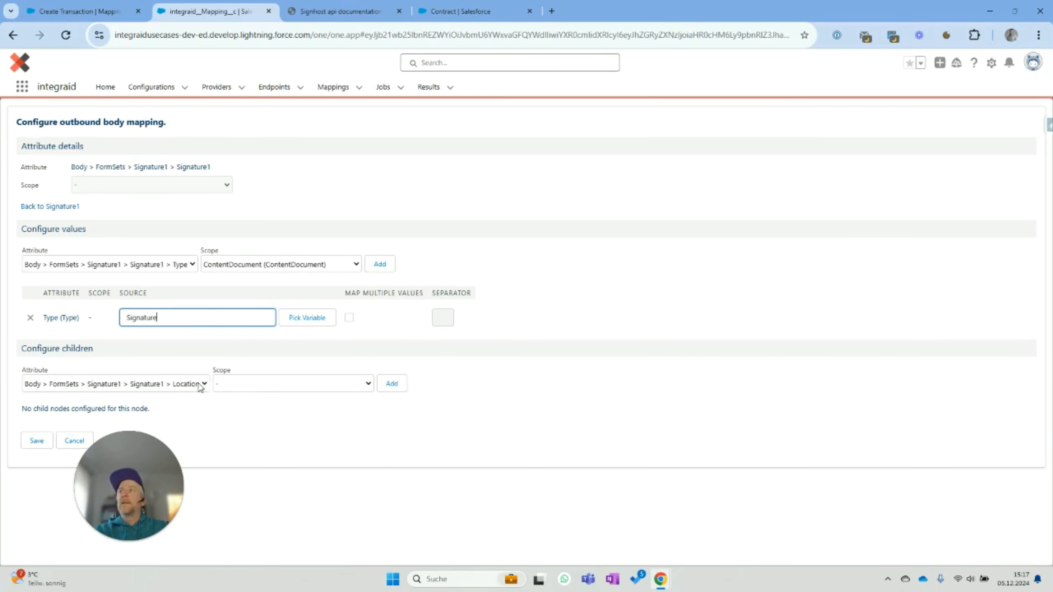
pyautogui.click(397, 383)
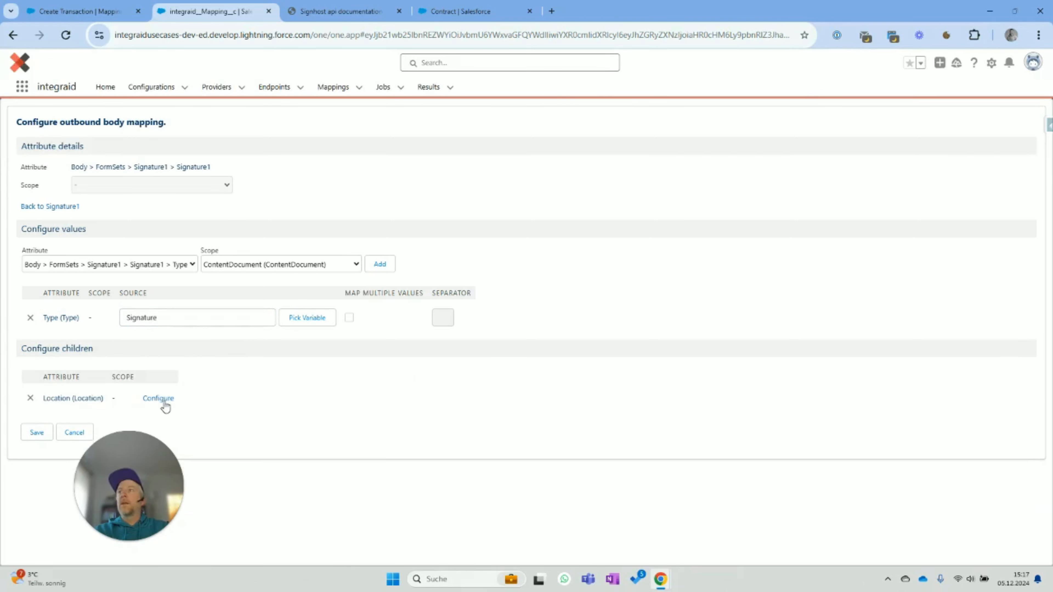
pyautogui.click(164, 401)
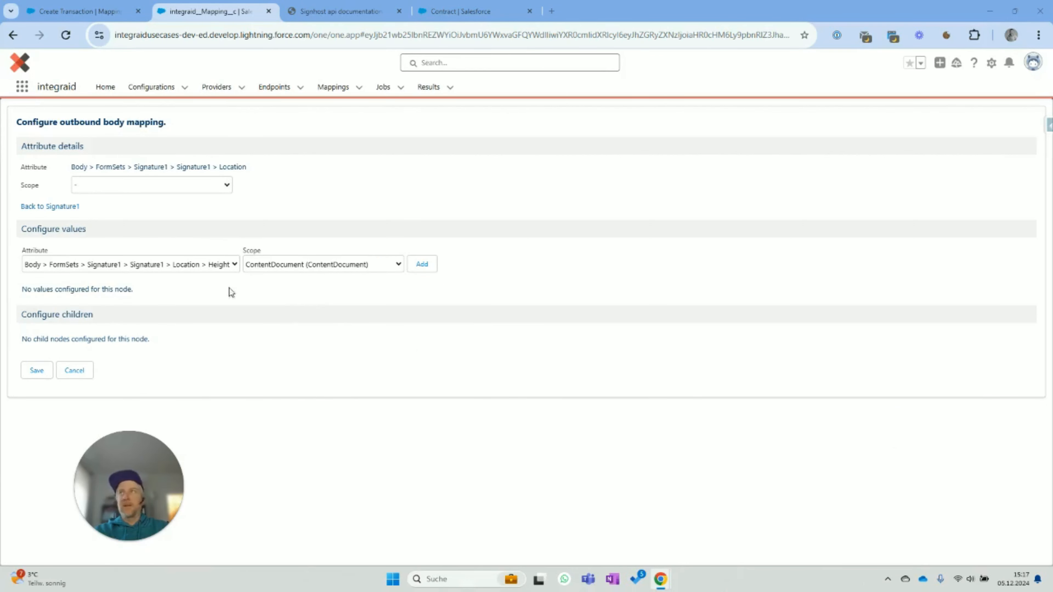
# - Map Signature1's Location Search to {{signature1}} and Height to 70, both with blank scope
pyautogui.click(197, 262)
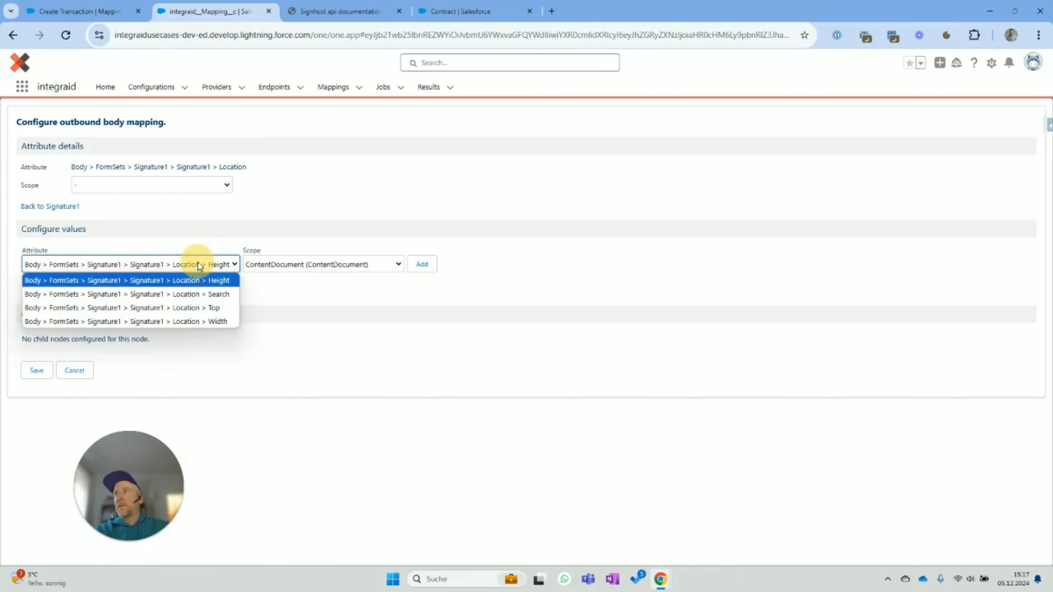
pyautogui.click(198, 292)
pyautogui.click(329, 272)
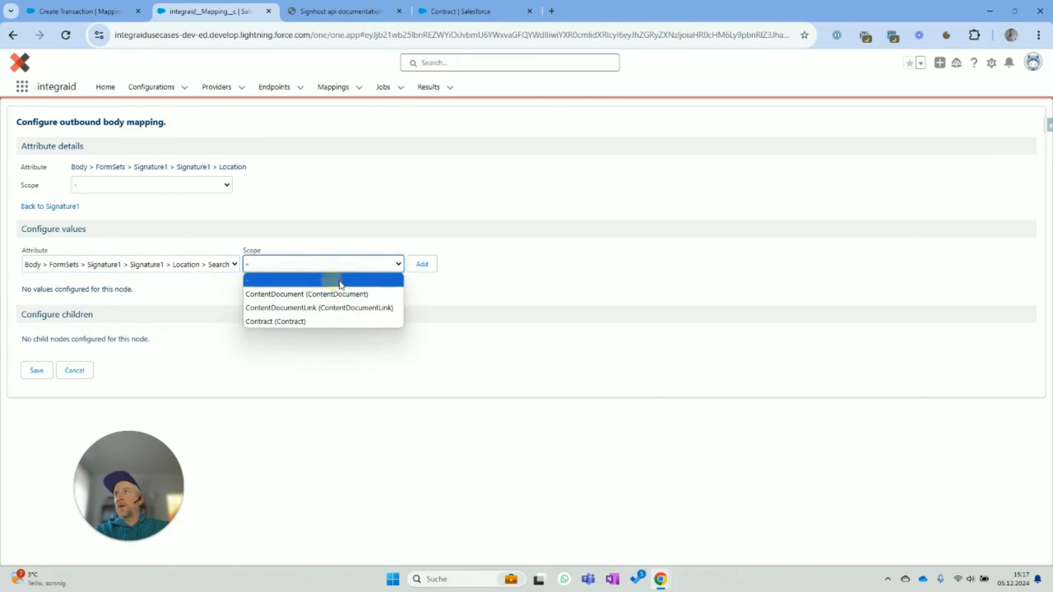
pyautogui.click(331, 277)
pyautogui.click(421, 264)
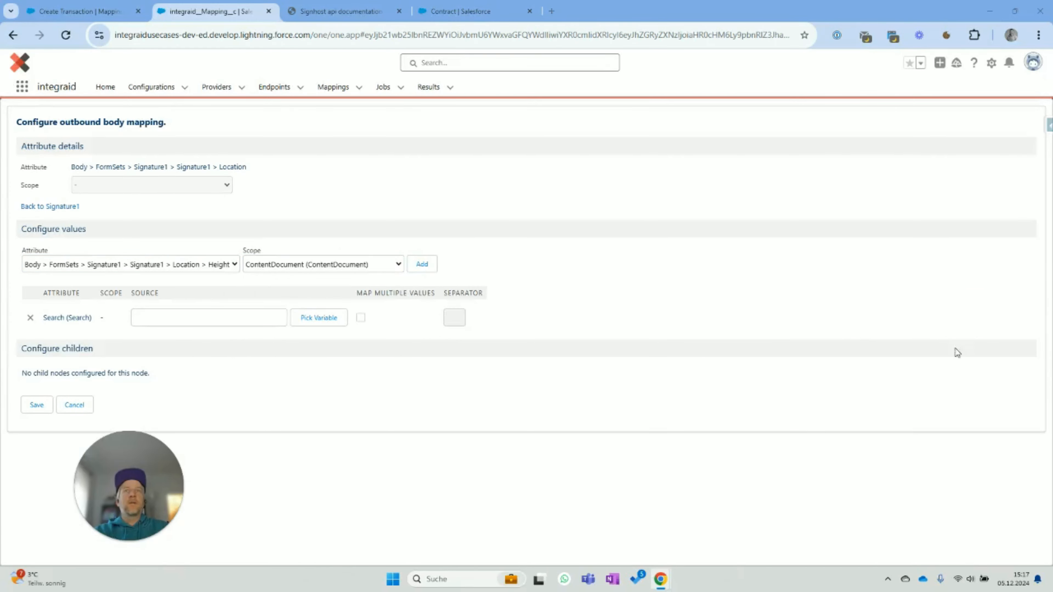
pyautogui.click(198, 320)
pyautogui.write('{{signature1}}')
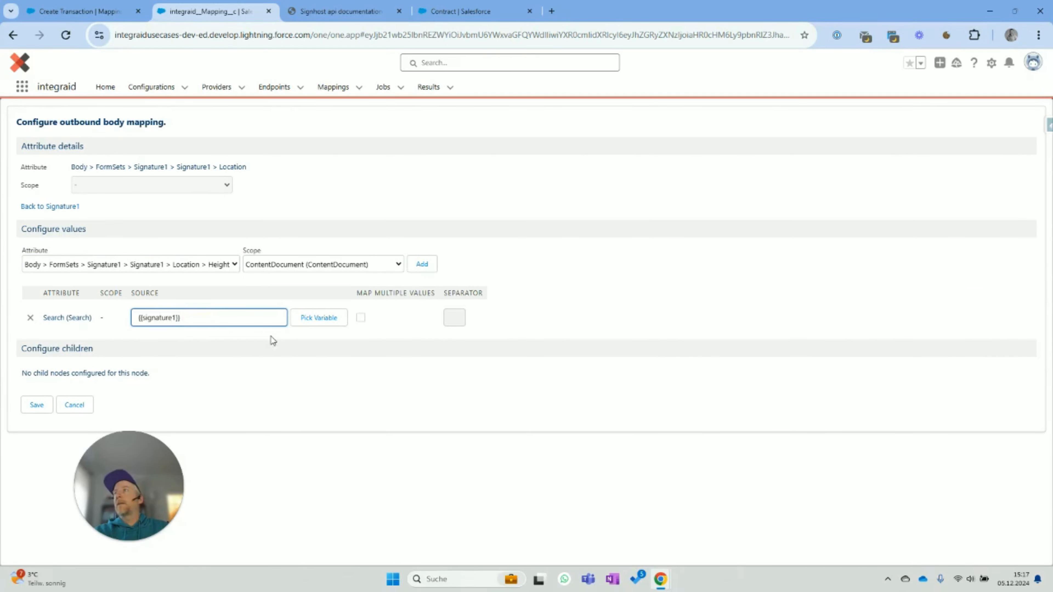
pyautogui.click(193, 268)
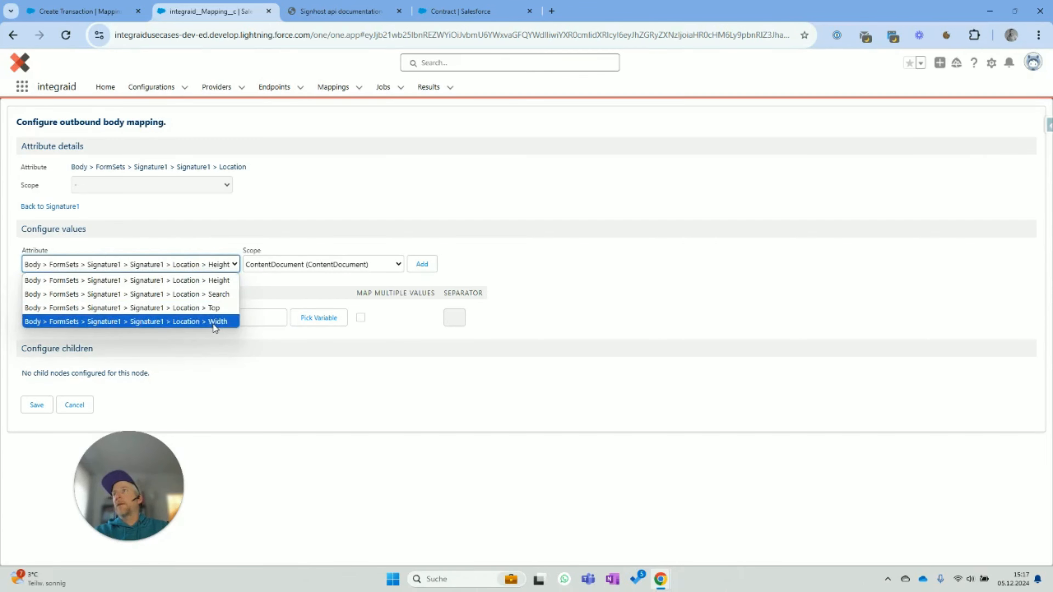
pyautogui.click(222, 282)
pyautogui.click(277, 267)
pyautogui.click(278, 281)
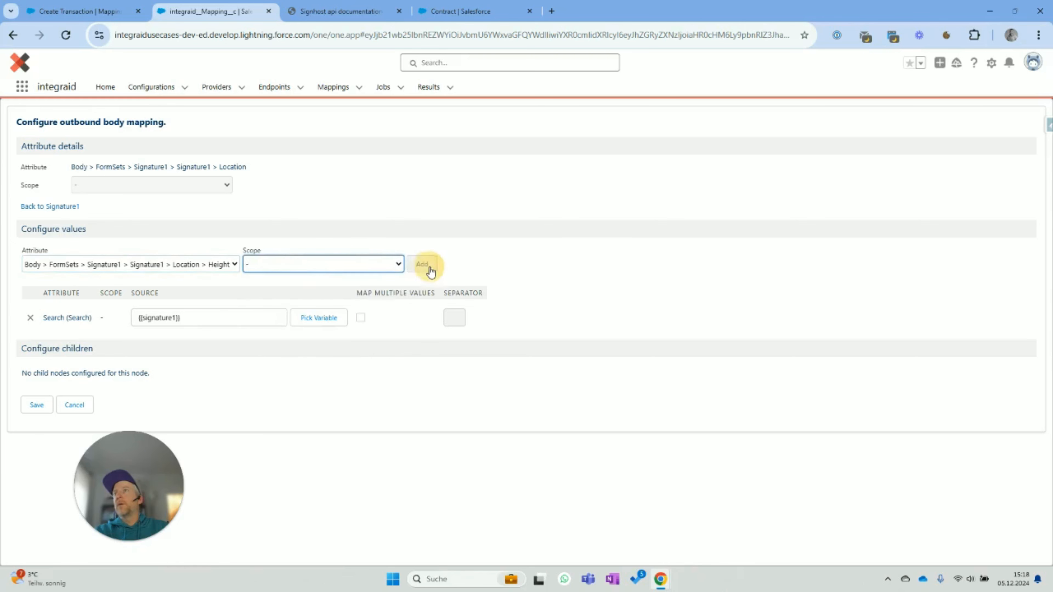
pyautogui.click(428, 266)
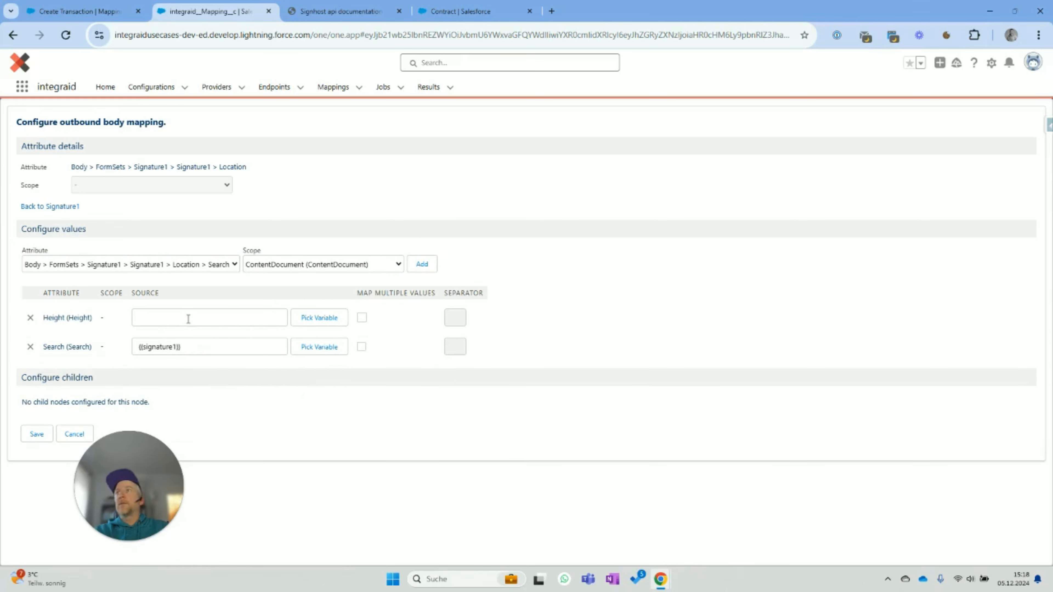
pyautogui.click(189, 319)
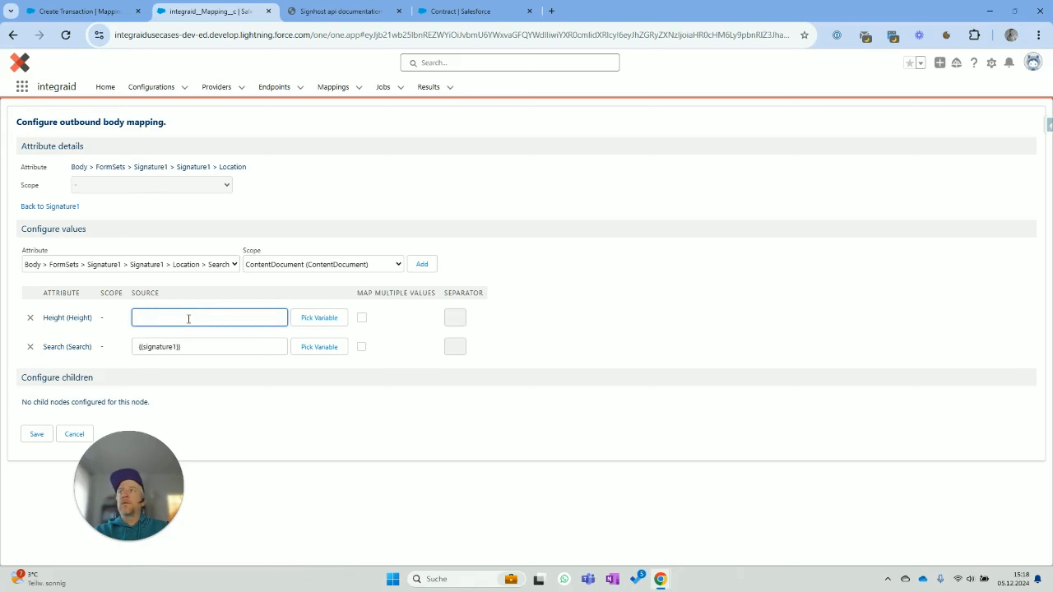
pyautogui.write('70')
# - Add Width 140 and Top -5 values to the Location, both with blank scope
pyautogui.click(207, 265)
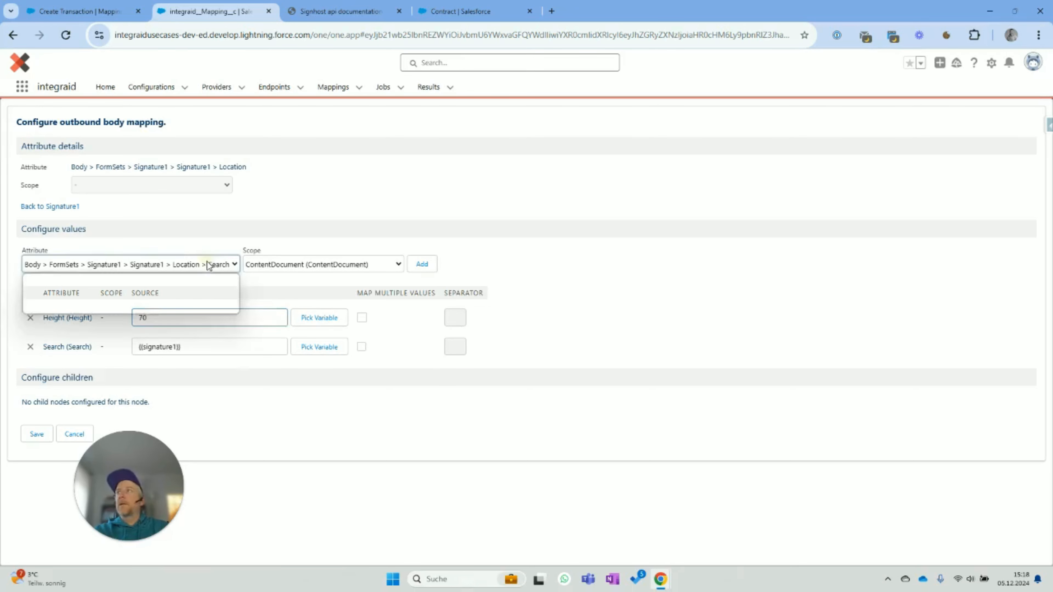
pyautogui.click(204, 303)
pyautogui.click(328, 264)
pyautogui.click(336, 278)
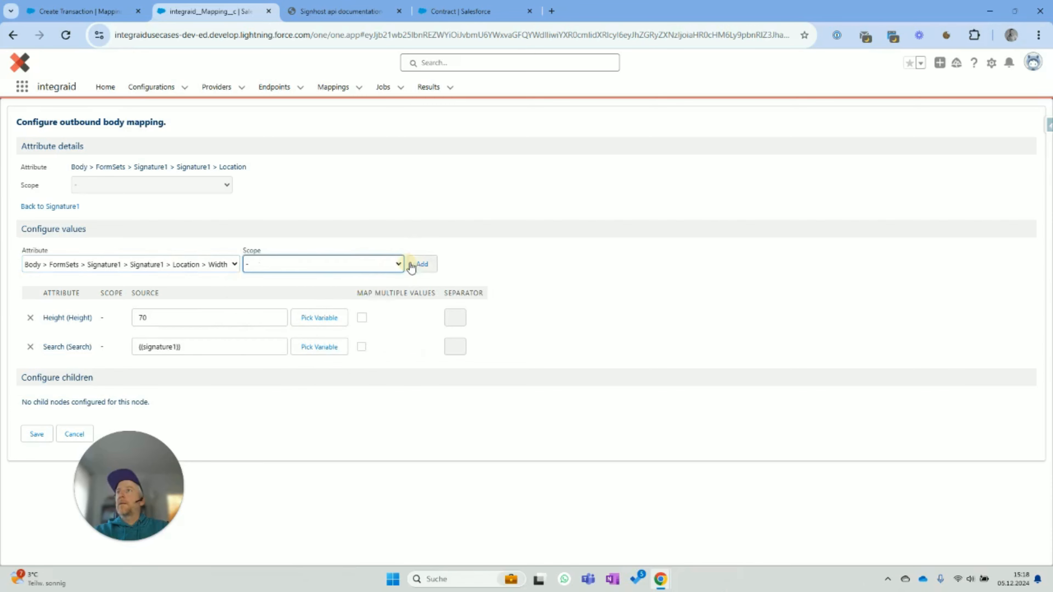
pyautogui.press('Return')
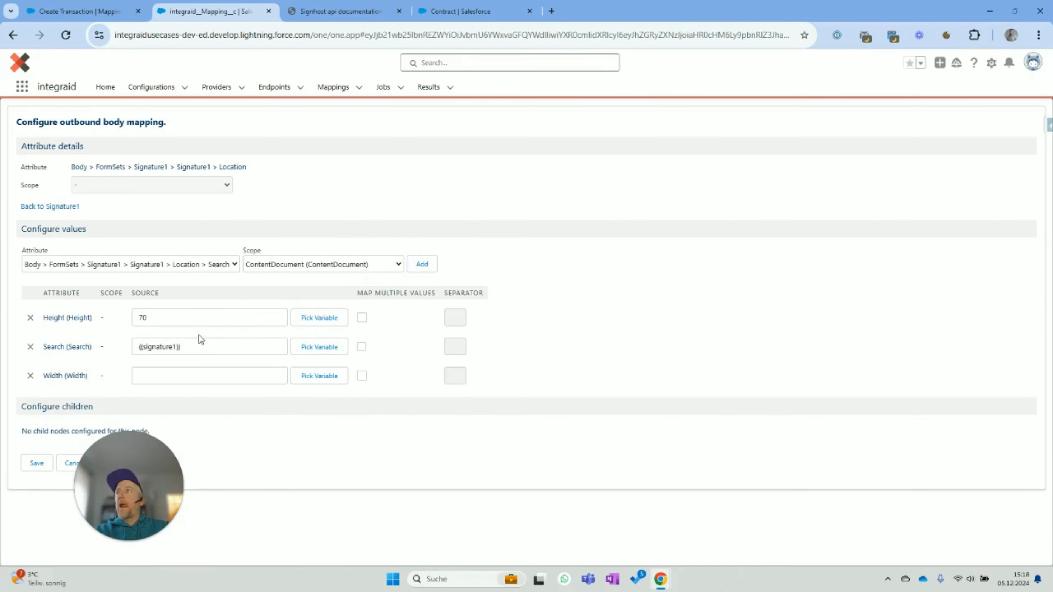
pyautogui.click(194, 374)
pyautogui.write('140')
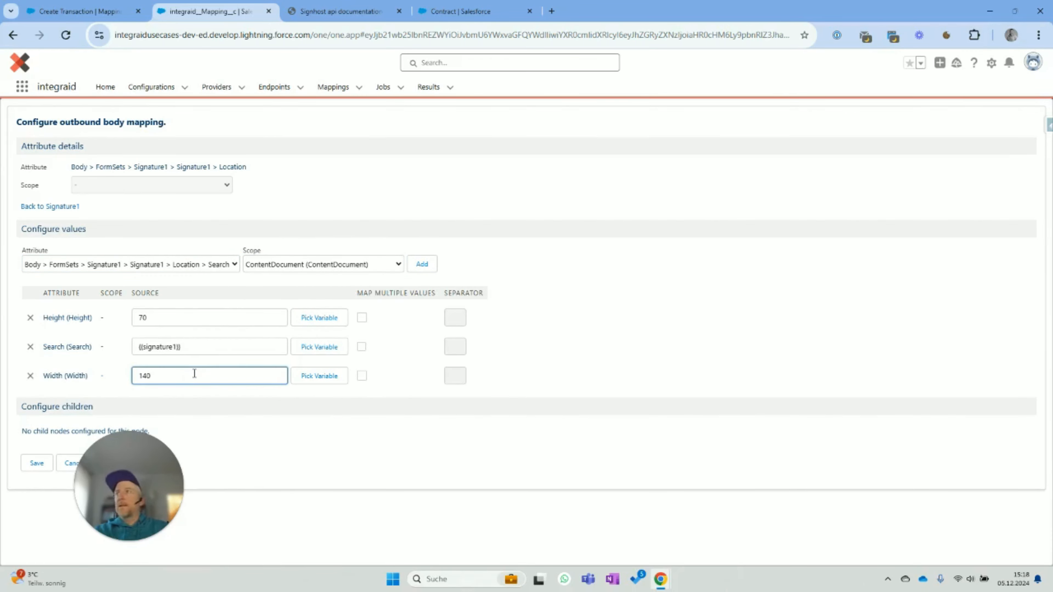
pyautogui.click(209, 265)
pyautogui.click(205, 294)
pyautogui.click(294, 265)
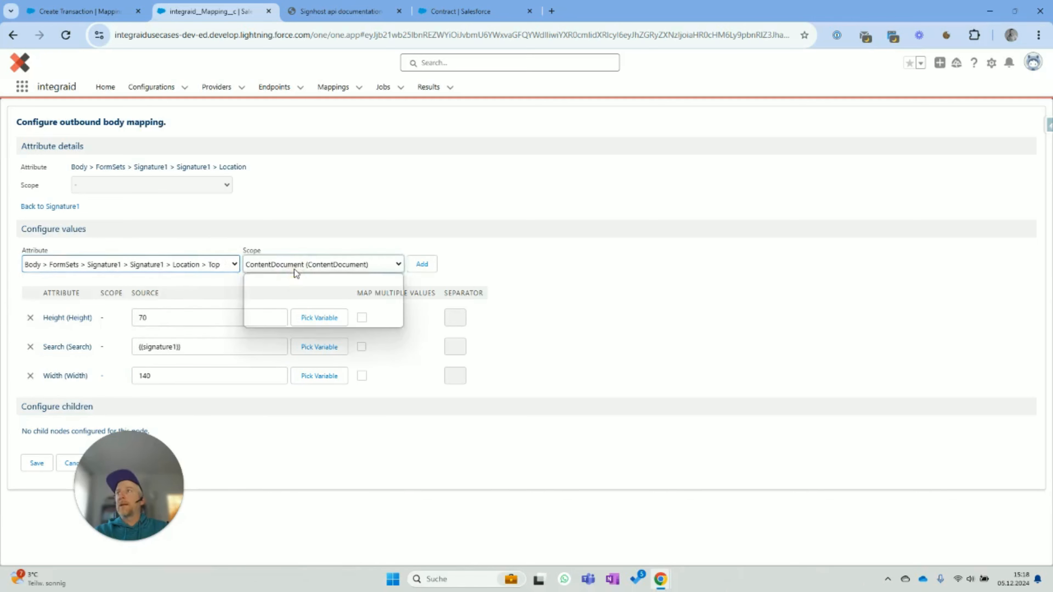
pyautogui.click(292, 278)
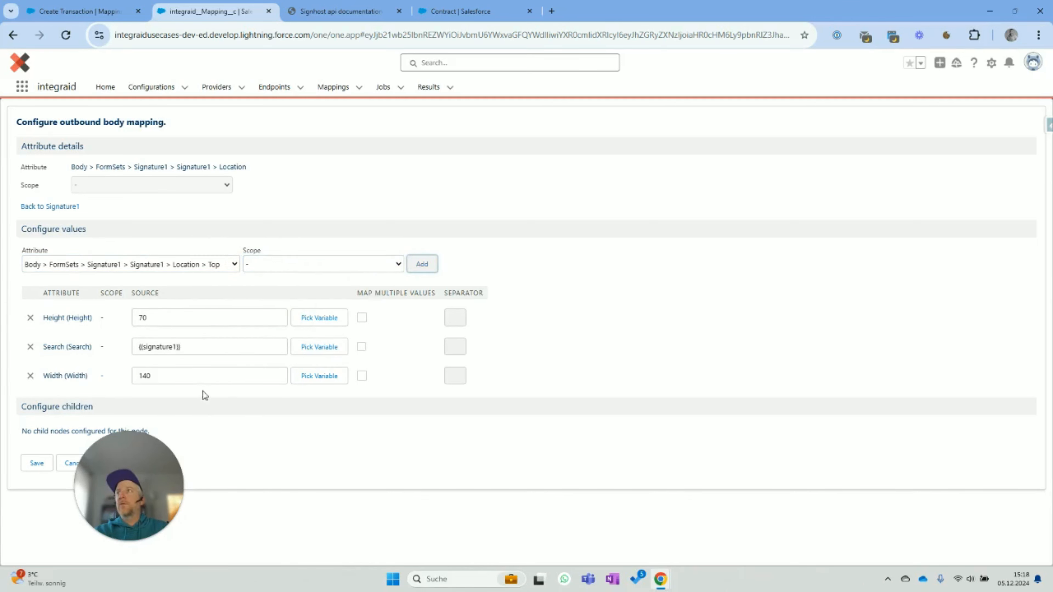
pyautogui.click(208, 377)
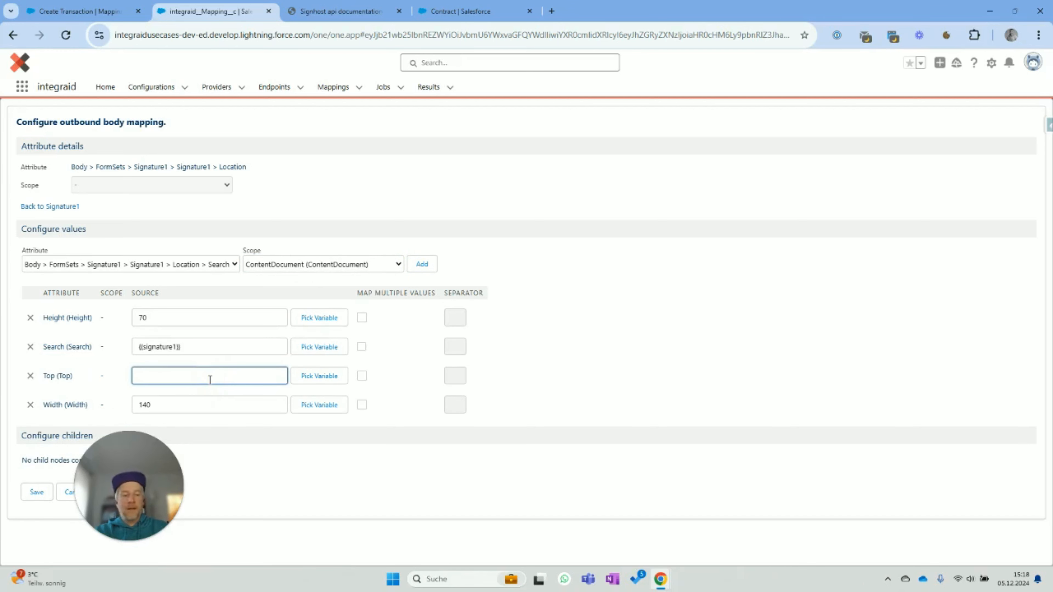
pyautogui.write('-5')
pyautogui.click(549, 388)
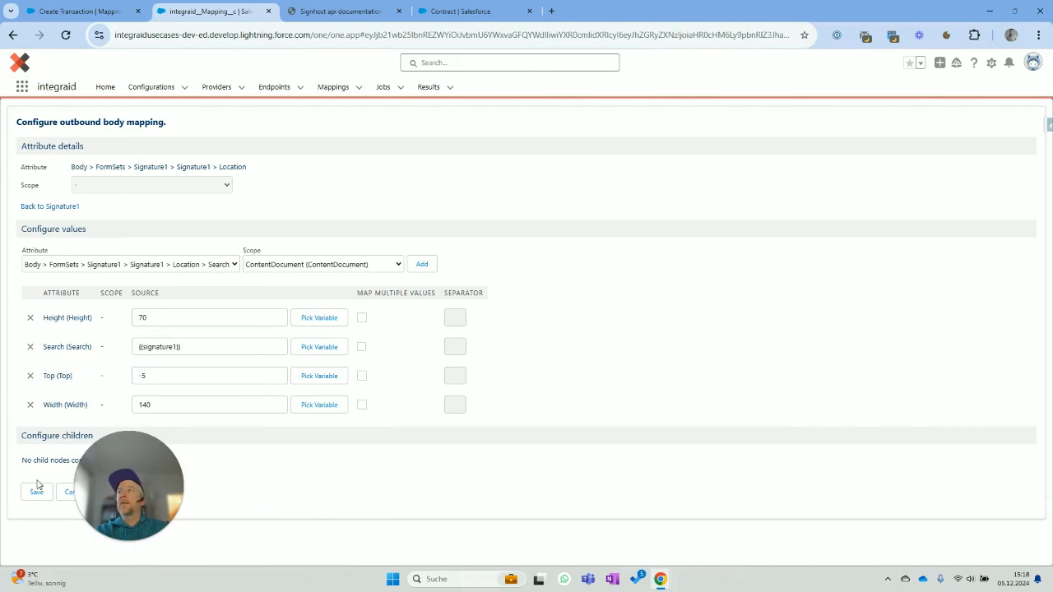
# - Go back up to the FormSets level and open the Signature2 entry
pyautogui.click(55, 208)
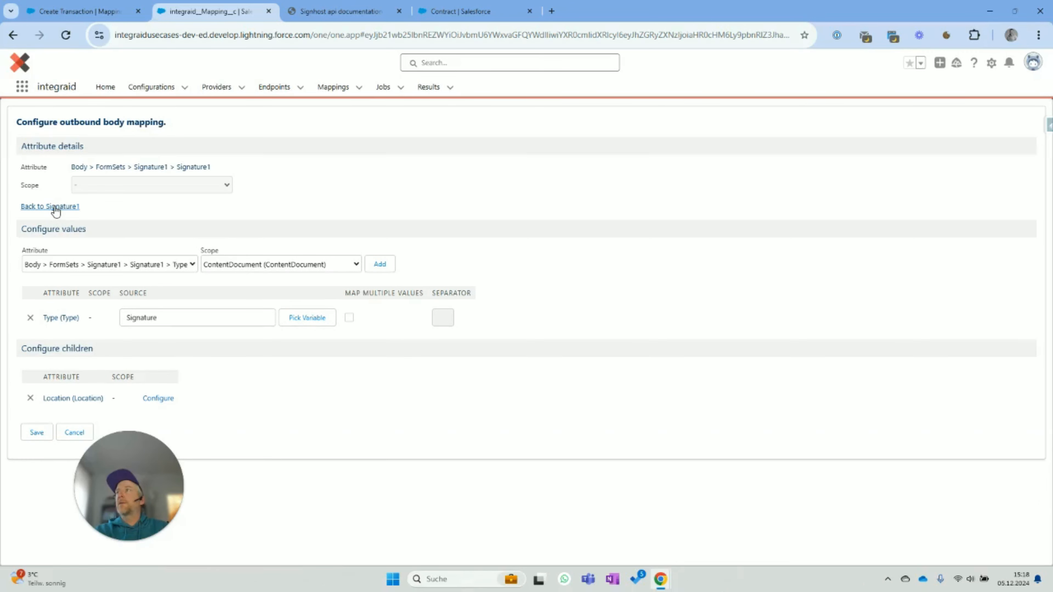
pyautogui.click(55, 208)
pyautogui.click(55, 208)
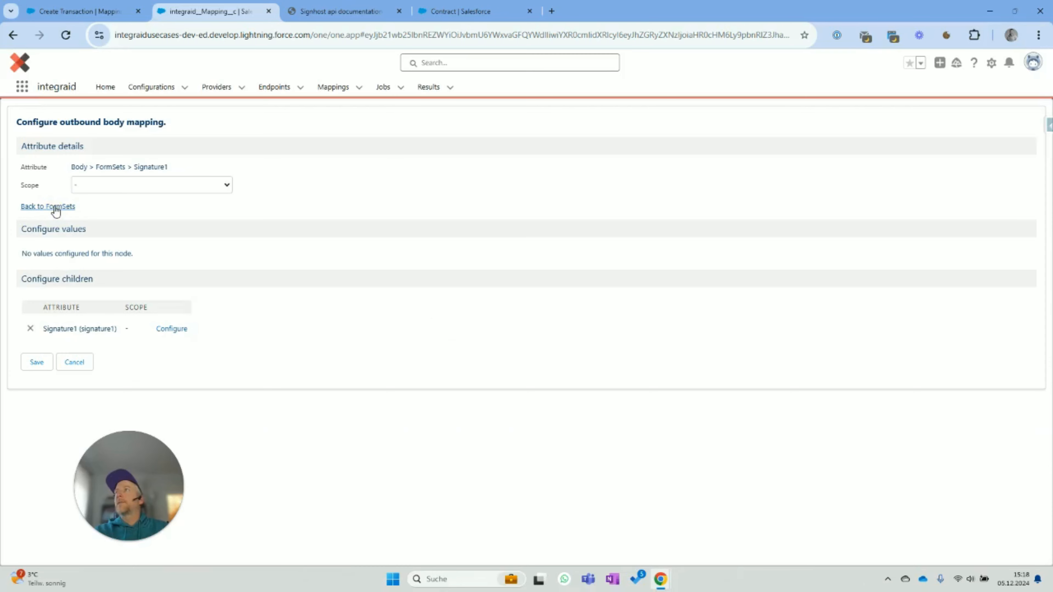
pyautogui.click(158, 352)
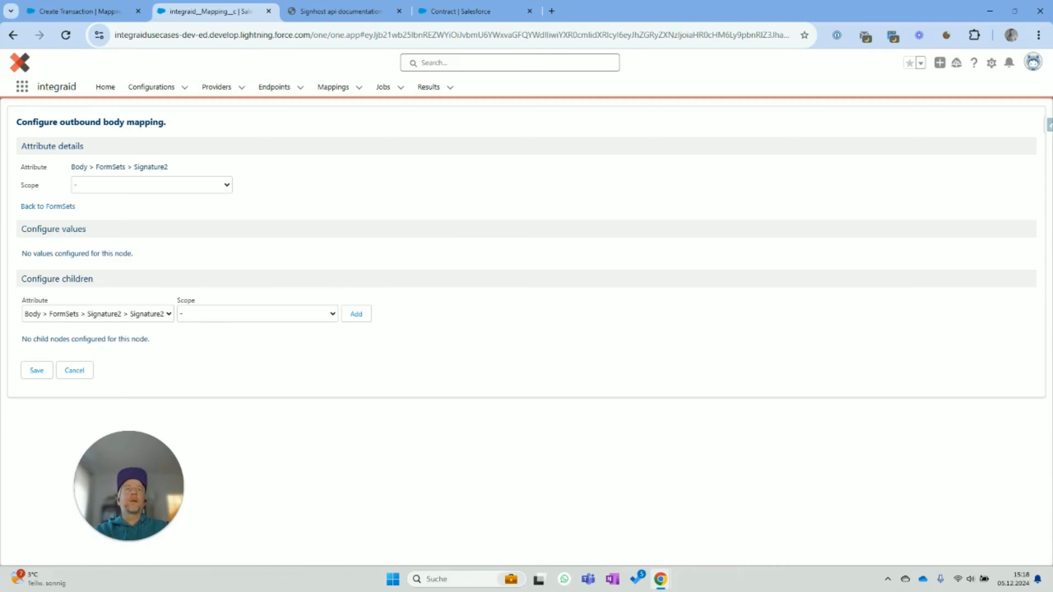
# - Add a nested Signature2 with Type 'Signature' and a Location child, then open that Location
pyautogui.click(356, 314)
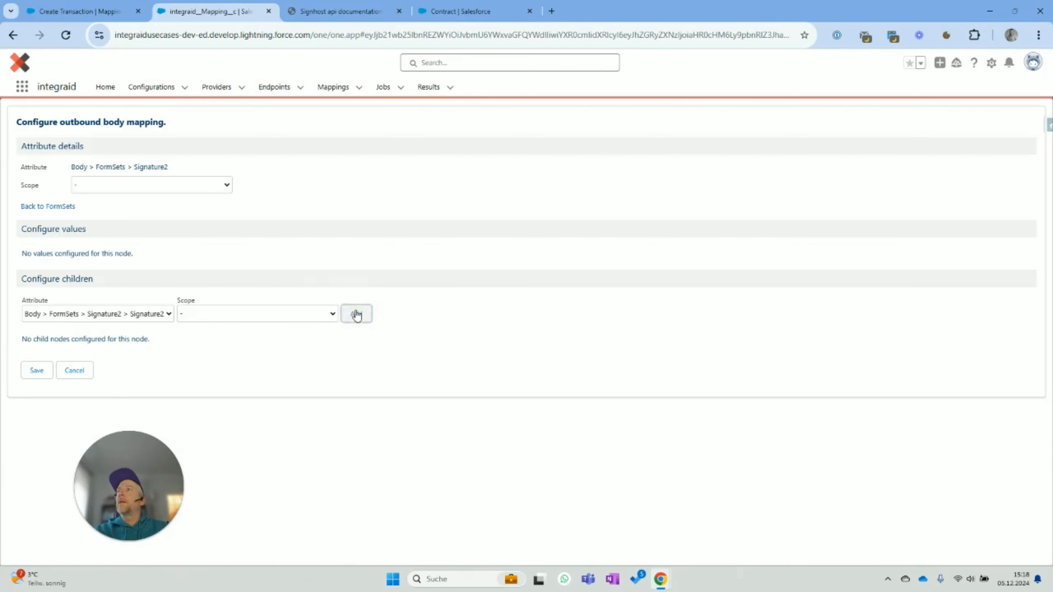
pyautogui.click(172, 329)
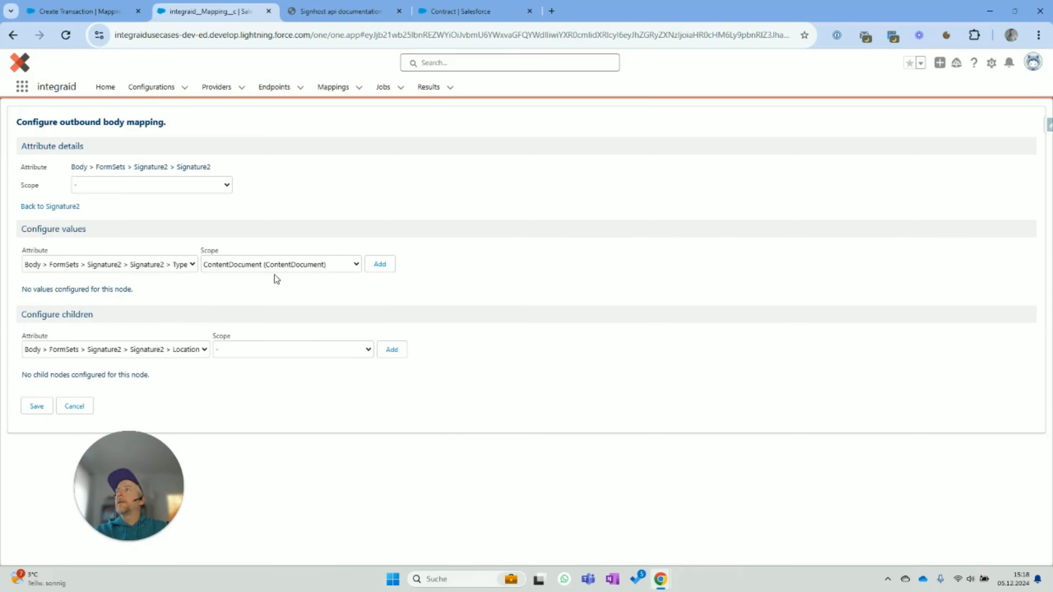
pyautogui.click(276, 270)
pyautogui.click(275, 278)
pyautogui.click(387, 266)
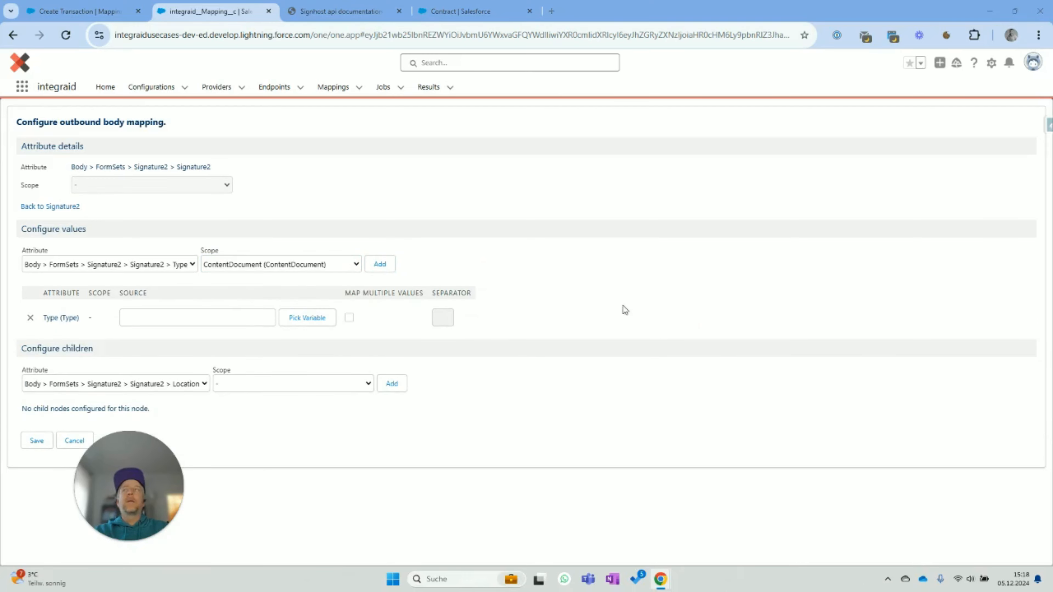
pyautogui.click(224, 311)
pyautogui.write('Signature')
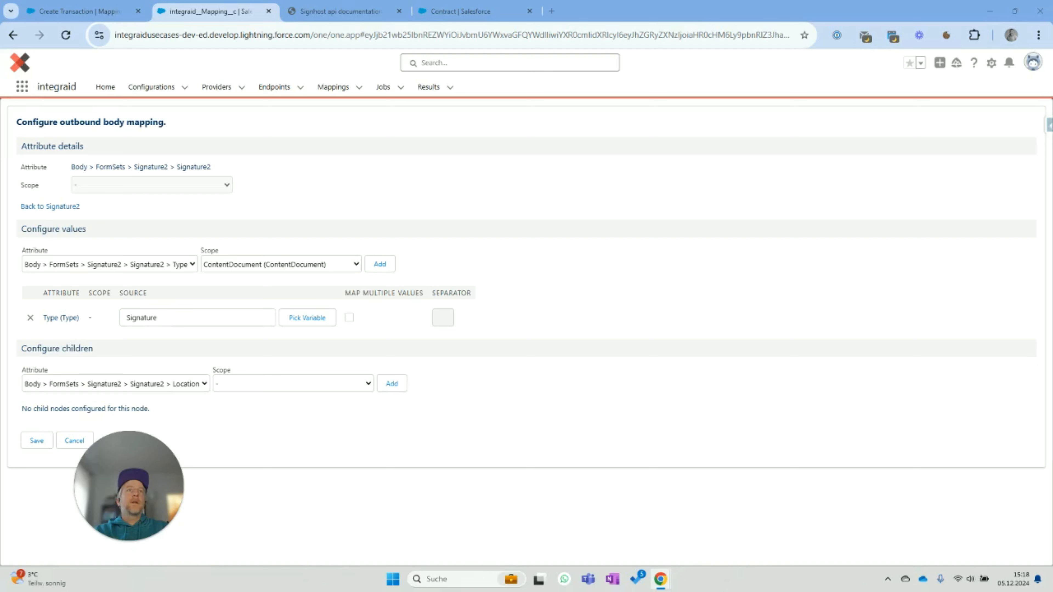
pyautogui.click(388, 385)
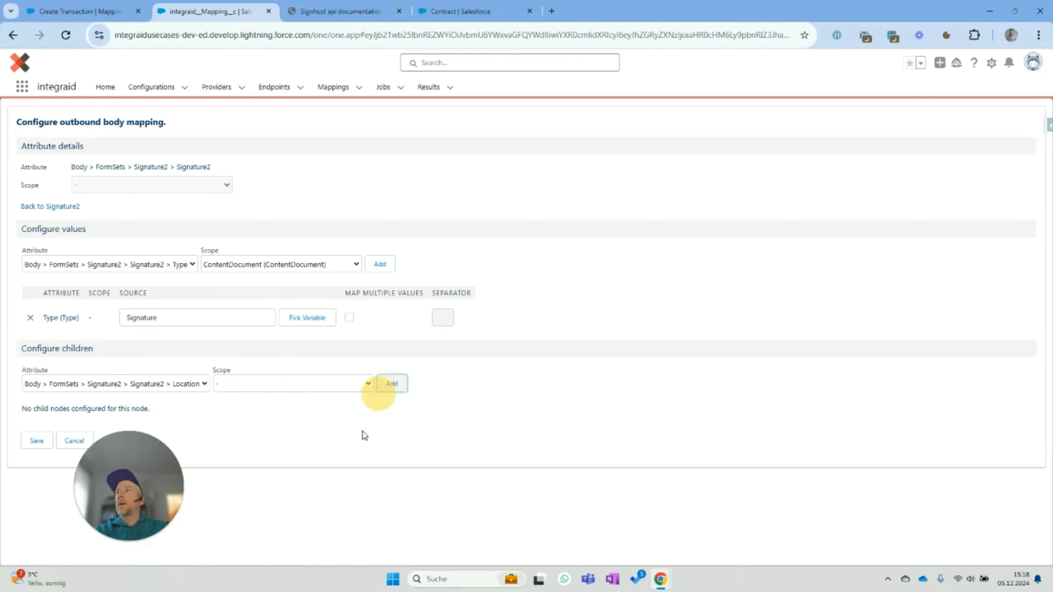
pyautogui.click(154, 398)
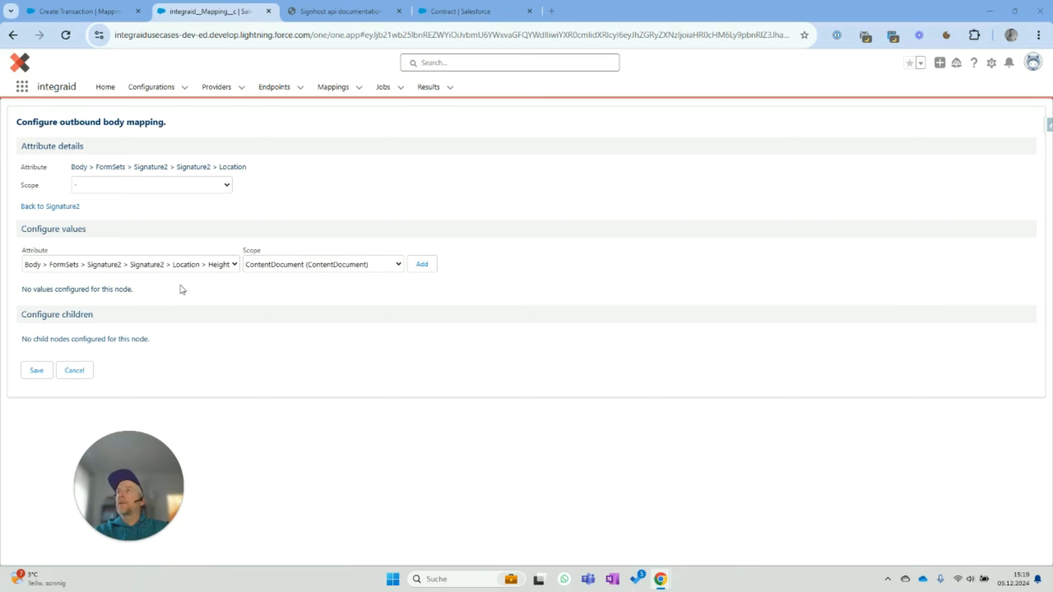
# - Map Signature2's Location Search to {{signature2}} and Height to 70, with blank scope
pyautogui.click(193, 267)
pyautogui.click(194, 295)
pyautogui.click(287, 265)
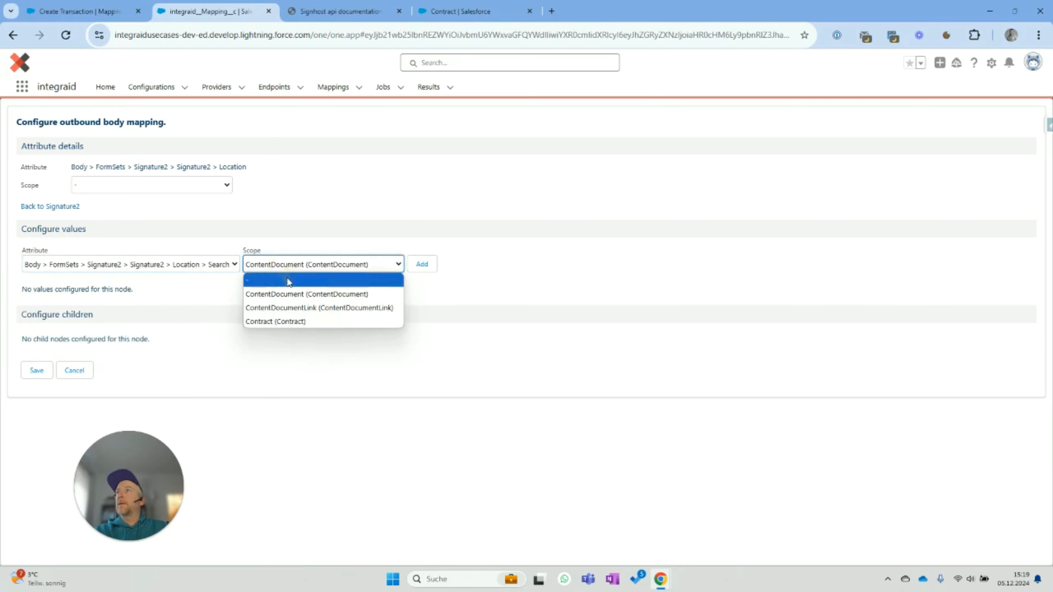
pyautogui.click(287, 277)
pyautogui.click(426, 263)
pyautogui.click(216, 318)
pyautogui.write('{{signature2}}')
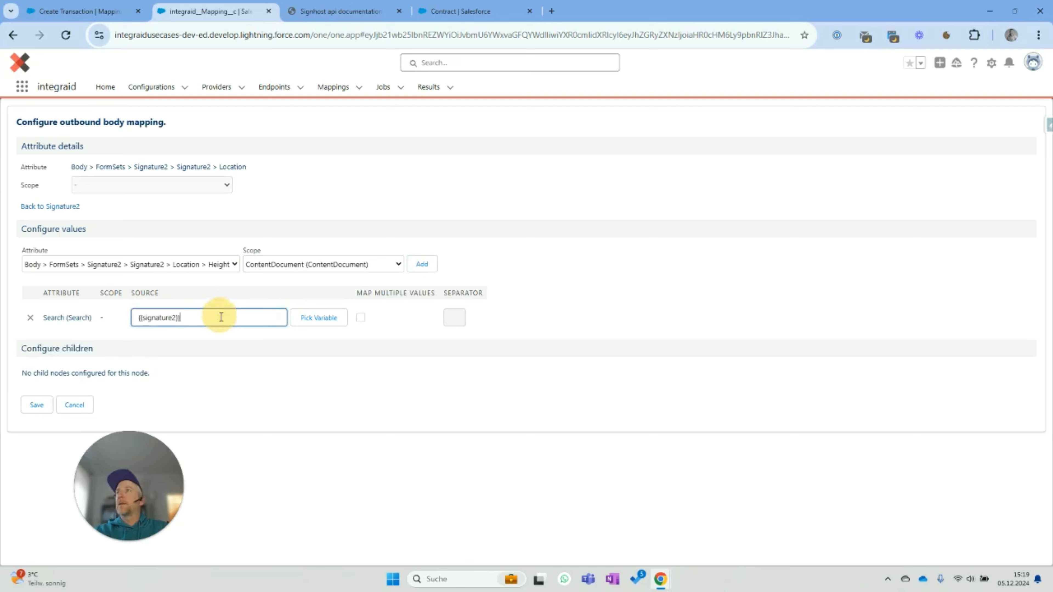
pyautogui.click(227, 266)
pyautogui.click(355, 270)
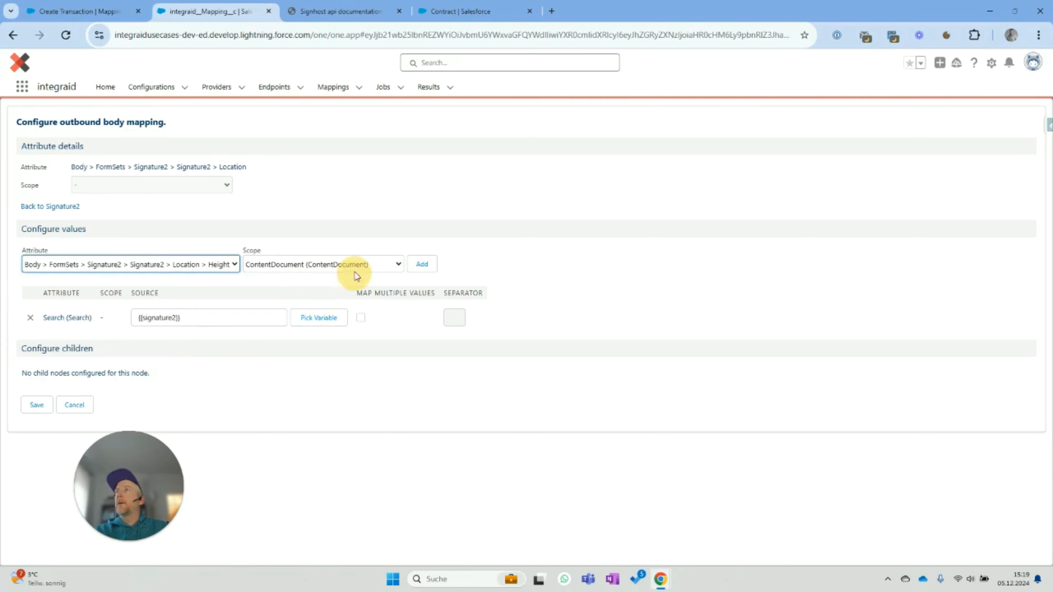
pyautogui.click(348, 280)
pyautogui.click(431, 264)
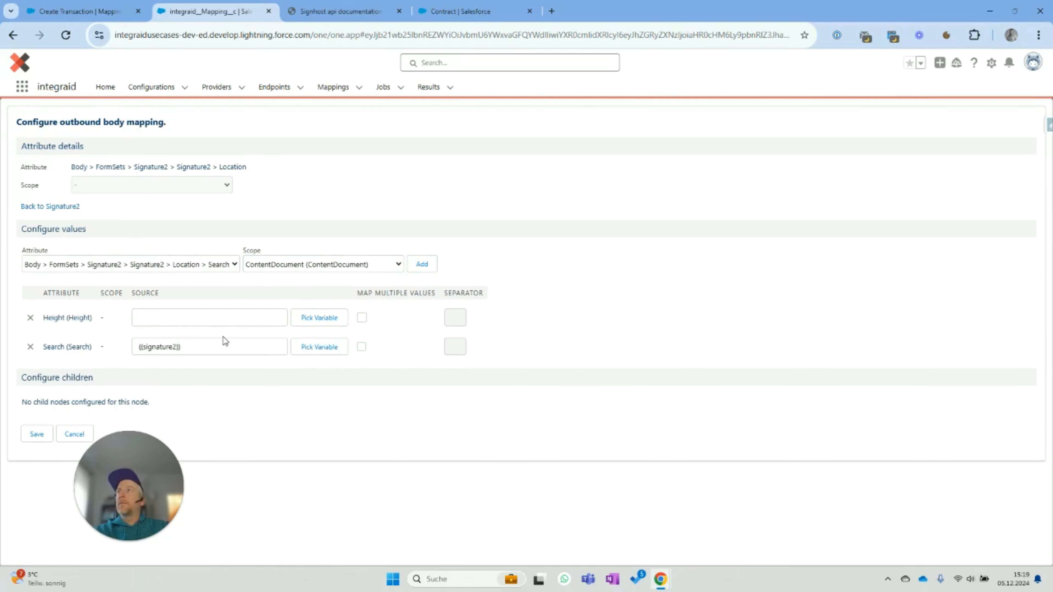
pyautogui.click(227, 320)
pyautogui.write('70')
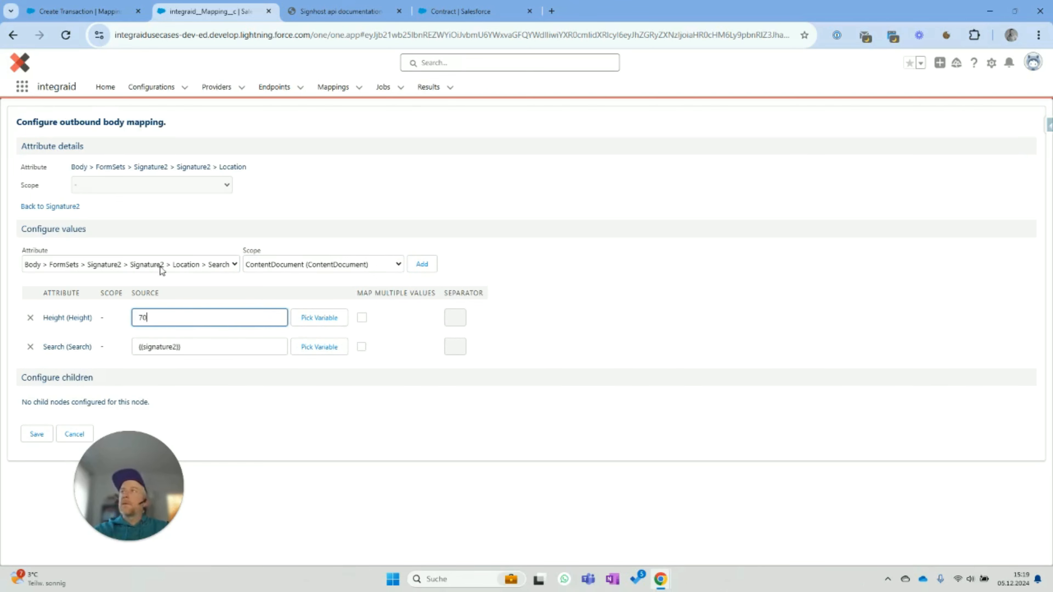
# - Add Width 140 and Top -5 to the Location, then return to Signature2
pyautogui.click(160, 266)
pyautogui.click(173, 307)
pyautogui.click(341, 266)
pyautogui.click(341, 280)
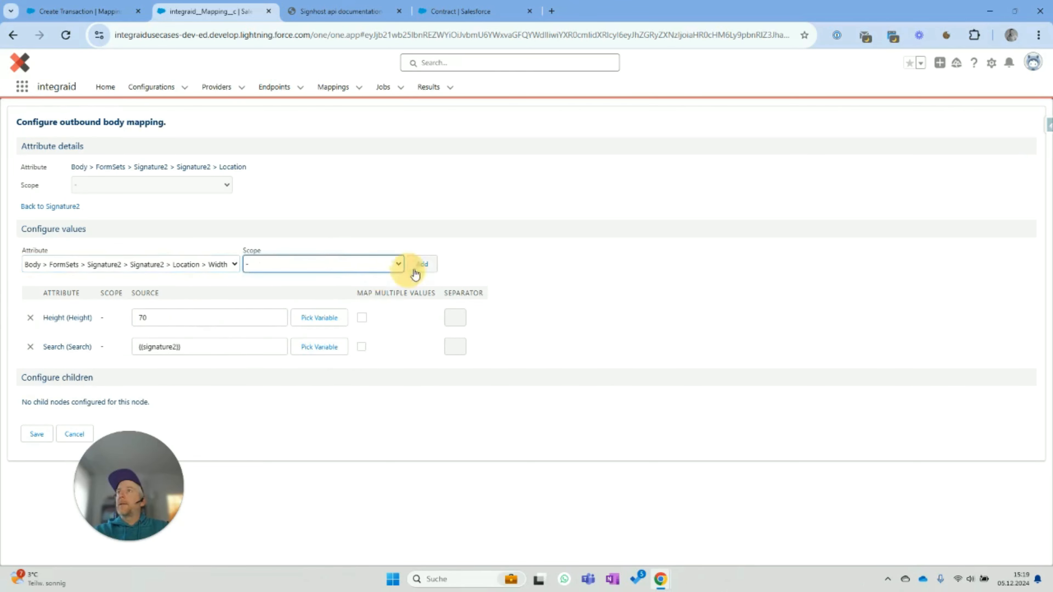
pyautogui.click(422, 264)
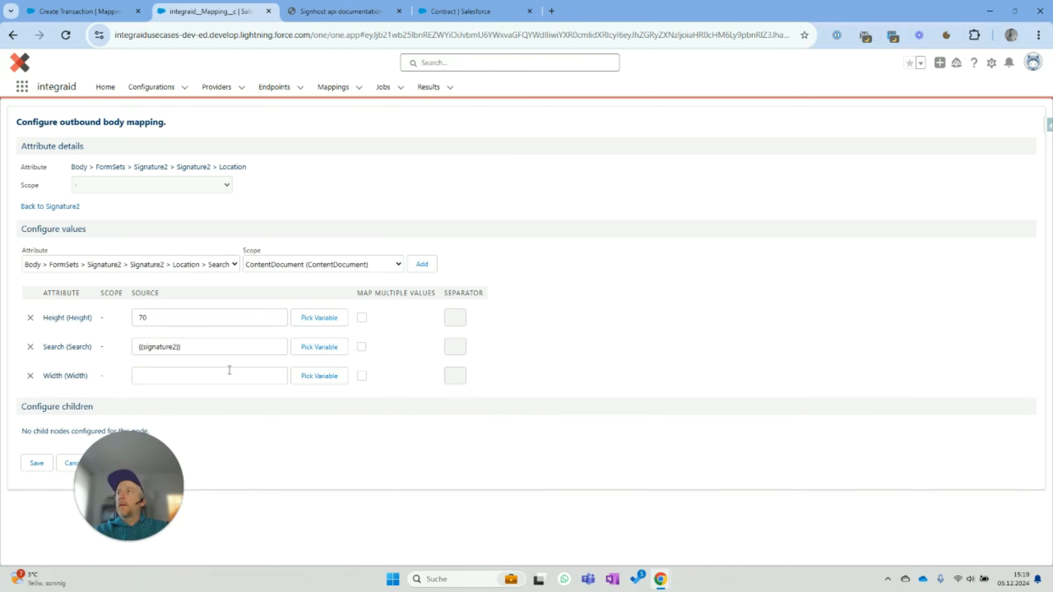
pyautogui.click(228, 374)
pyautogui.write('140')
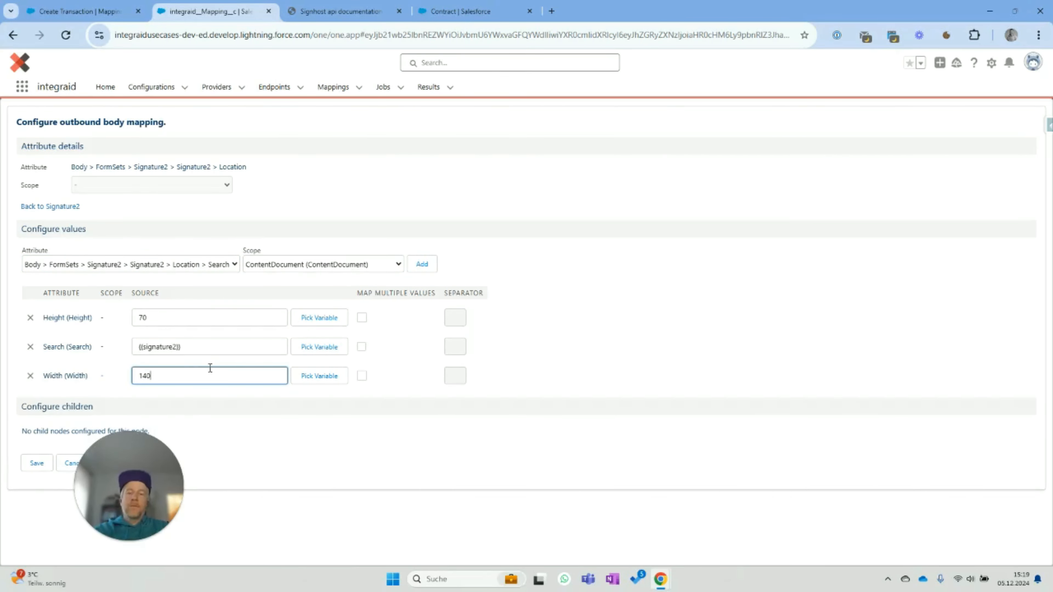
pyautogui.click(203, 265)
pyautogui.click(205, 293)
pyautogui.click(415, 267)
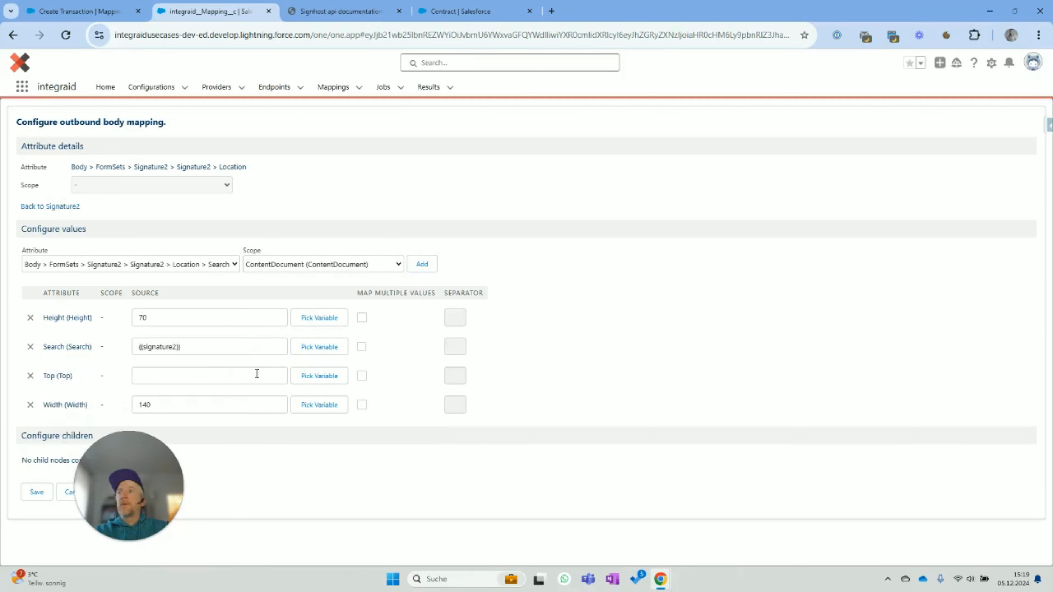
pyautogui.click(248, 375)
pyautogui.write('-5')
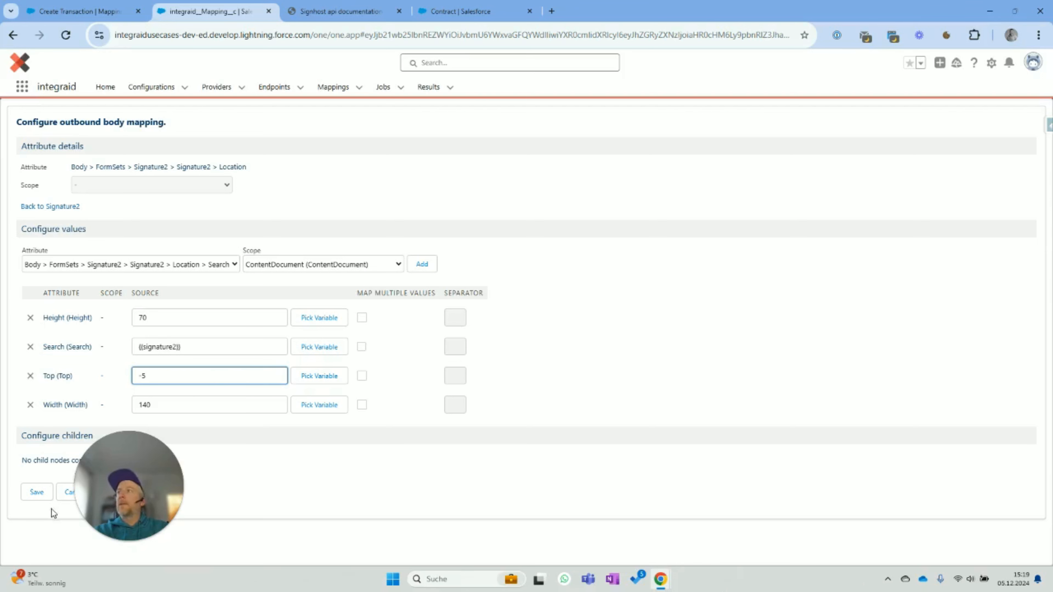
pyautogui.click(55, 210)
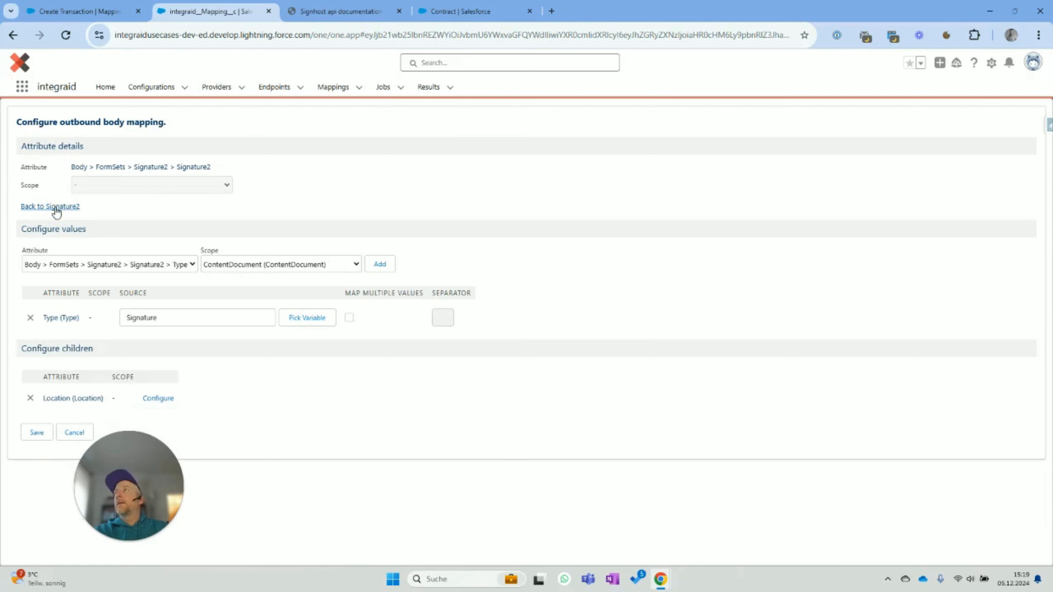
# - Go up through FormSets to the Body level and open the Signers node
pyautogui.click(56, 210)
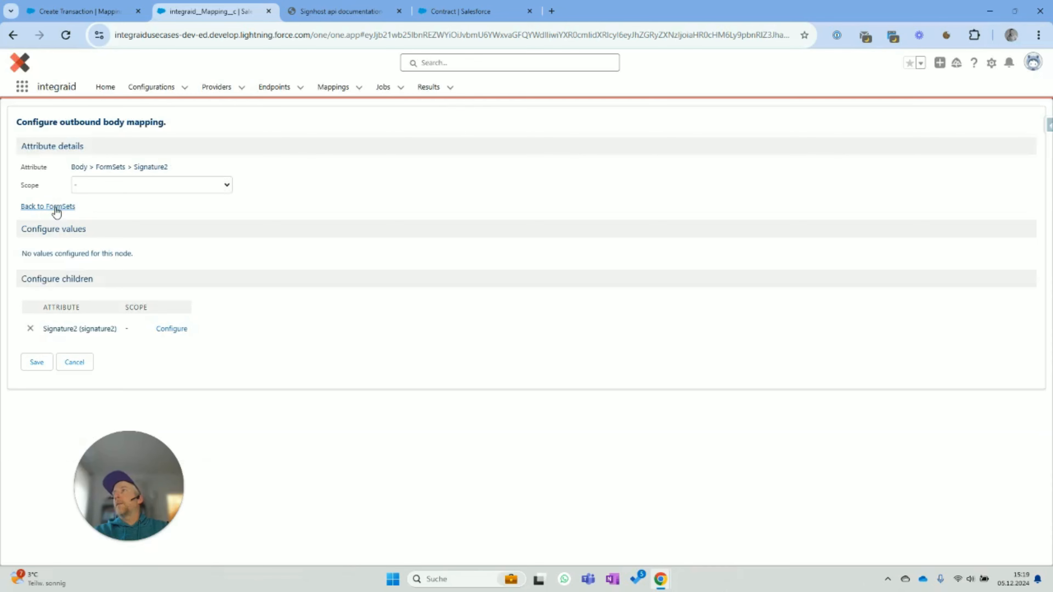
pyautogui.click(56, 209)
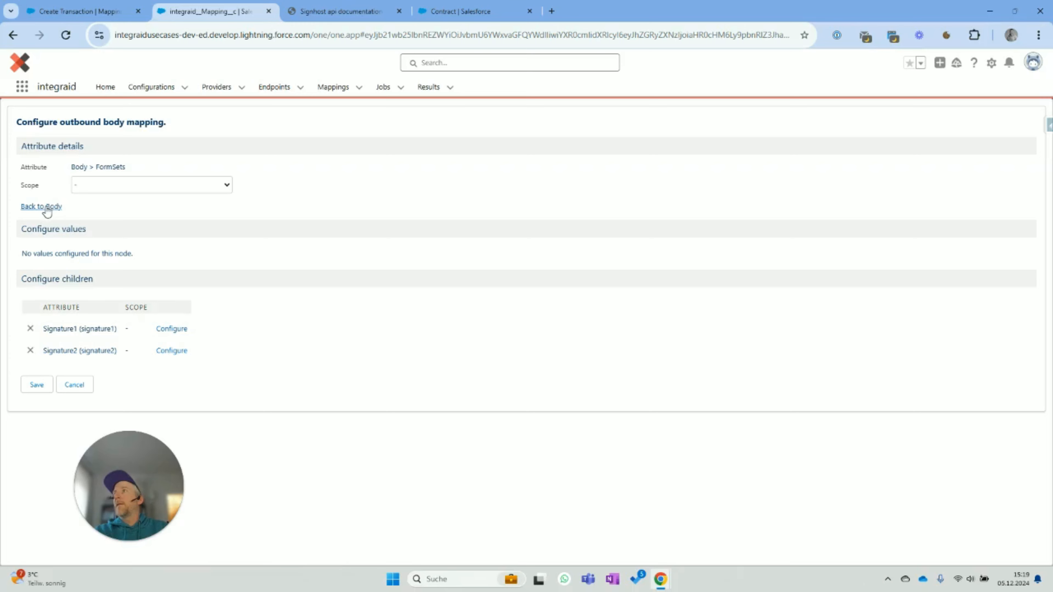
pyautogui.click(49, 207)
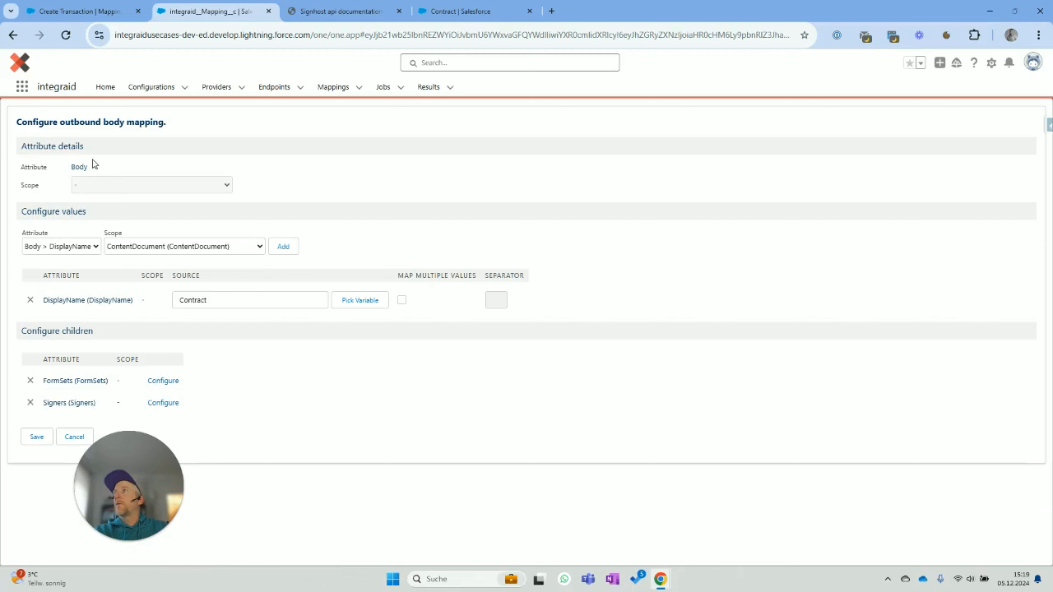
pyautogui.moveTo(144, 484); pyautogui.dragTo(196, 484)
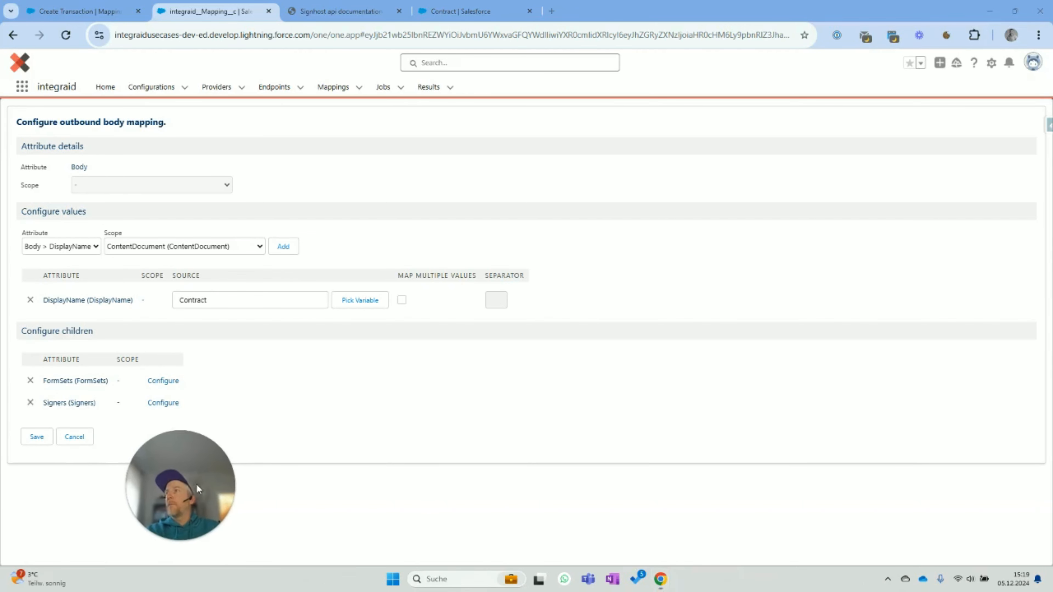
pyautogui.click(168, 404)
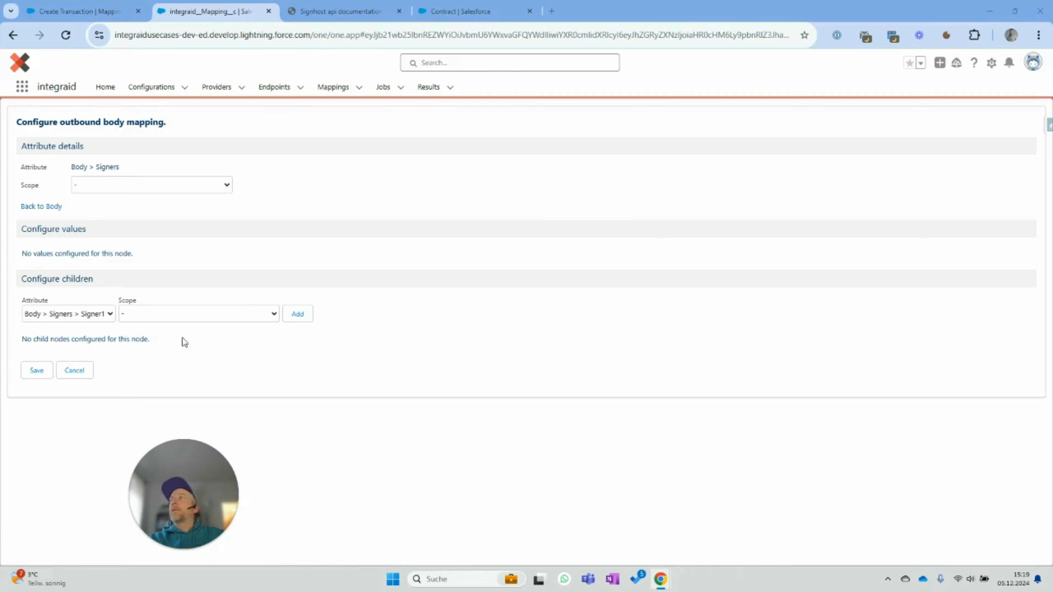
# - Add Signer1 and Signer2 under Signers, and set Signer1's FormSets source to signature1
pyautogui.click(308, 318)
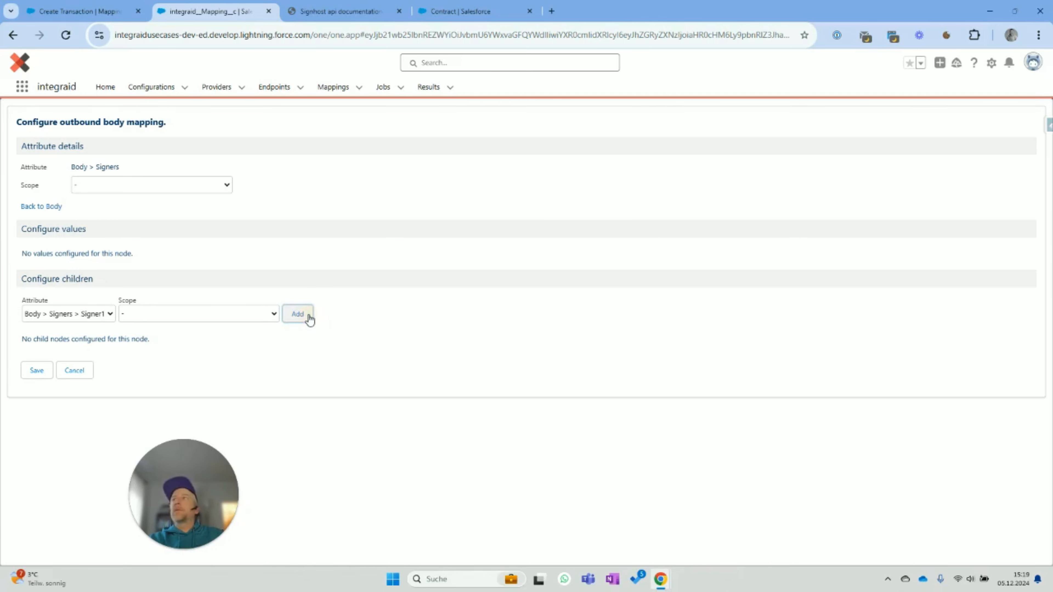
pyautogui.click(307, 317)
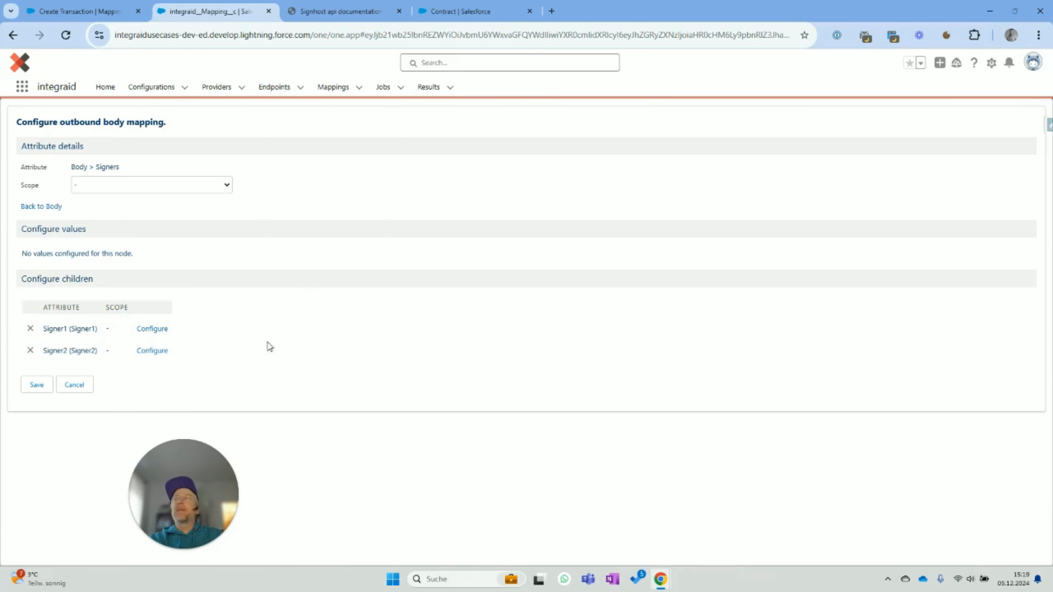
pyautogui.click(157, 330)
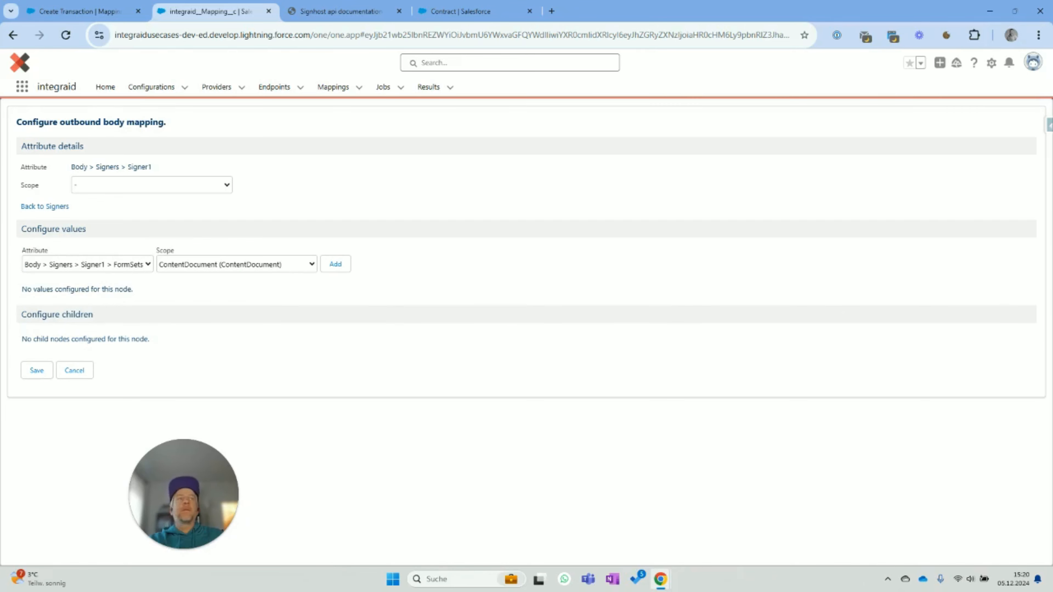
pyautogui.click(219, 262)
pyautogui.click(225, 277)
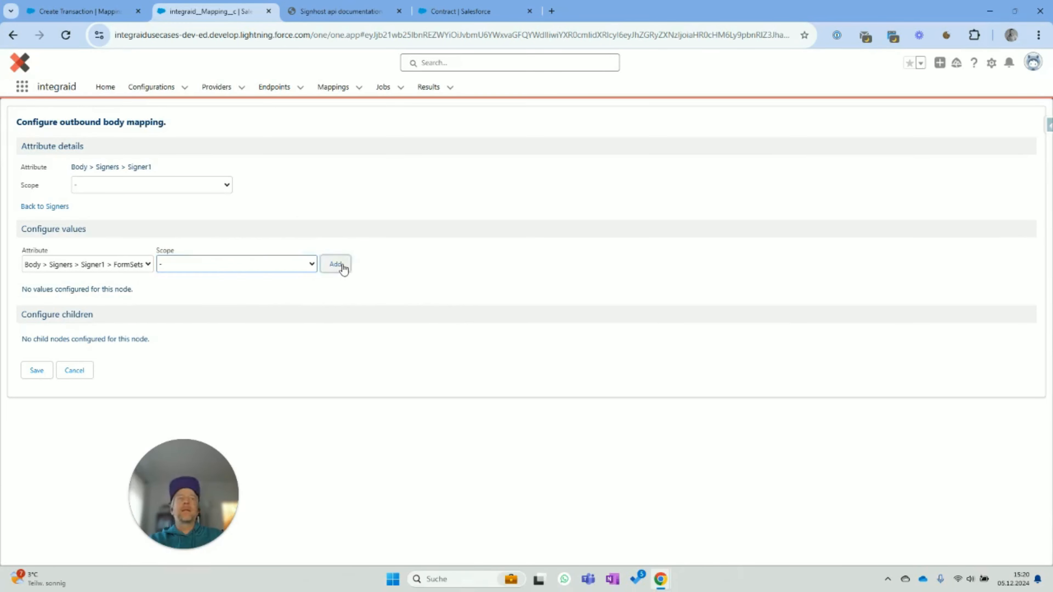
pyautogui.click(341, 266)
pyautogui.click(208, 320)
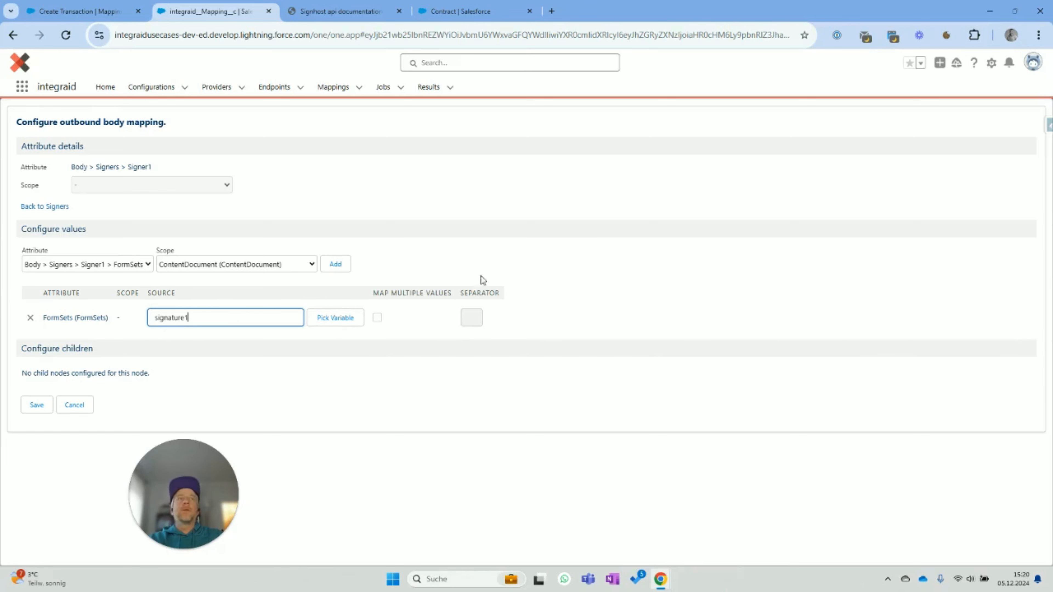
pyautogui.click(13, 384)
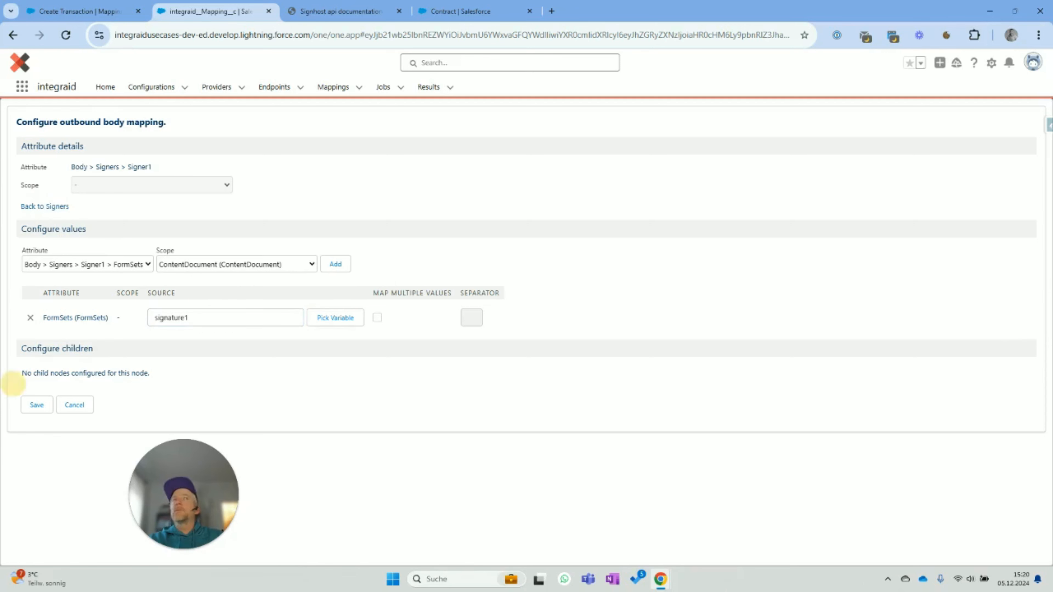
# - Give Signer2 a blank-scope FormSets value with source signature2
pyautogui.click(45, 207)
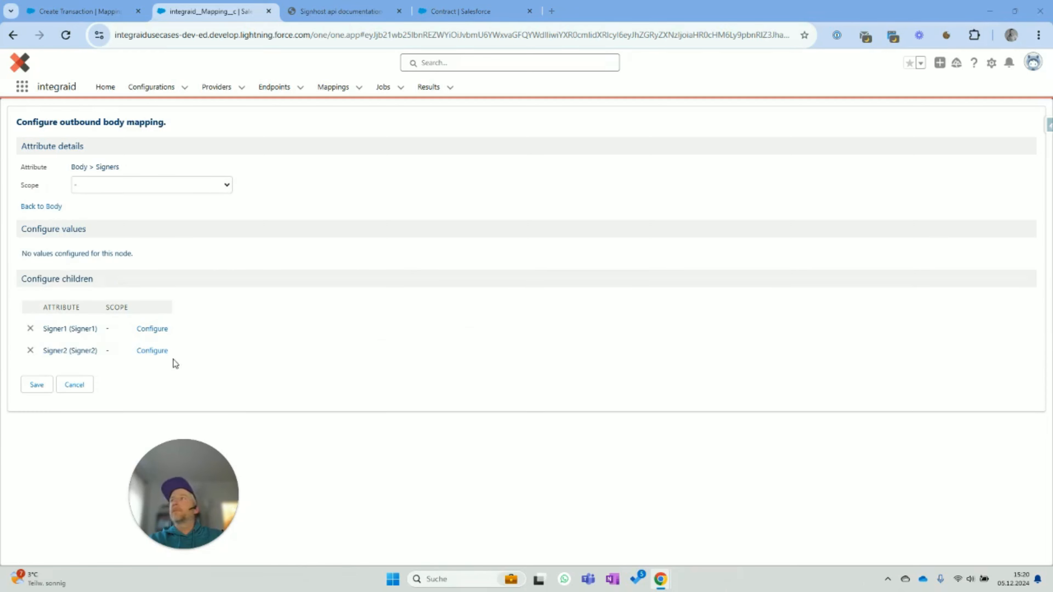
pyautogui.click(152, 351)
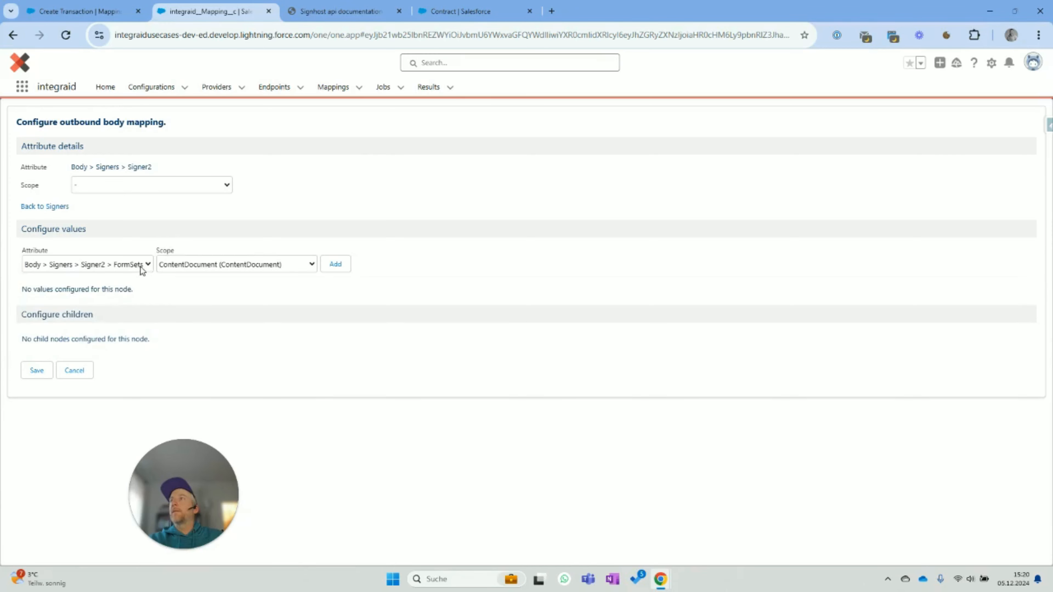
pyautogui.click(188, 265)
pyautogui.click(538, 318)
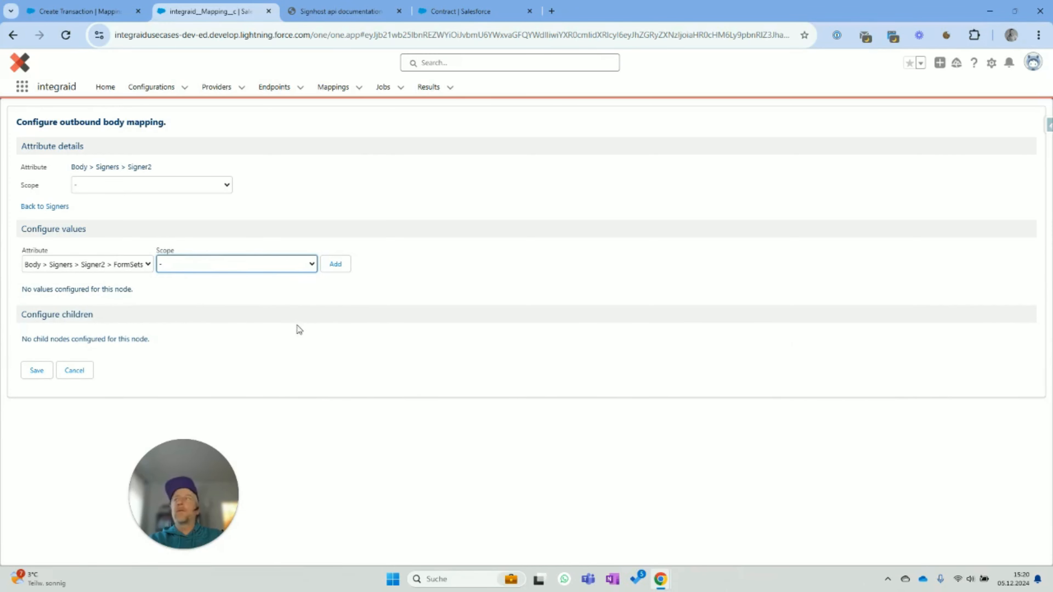
pyautogui.click(333, 263)
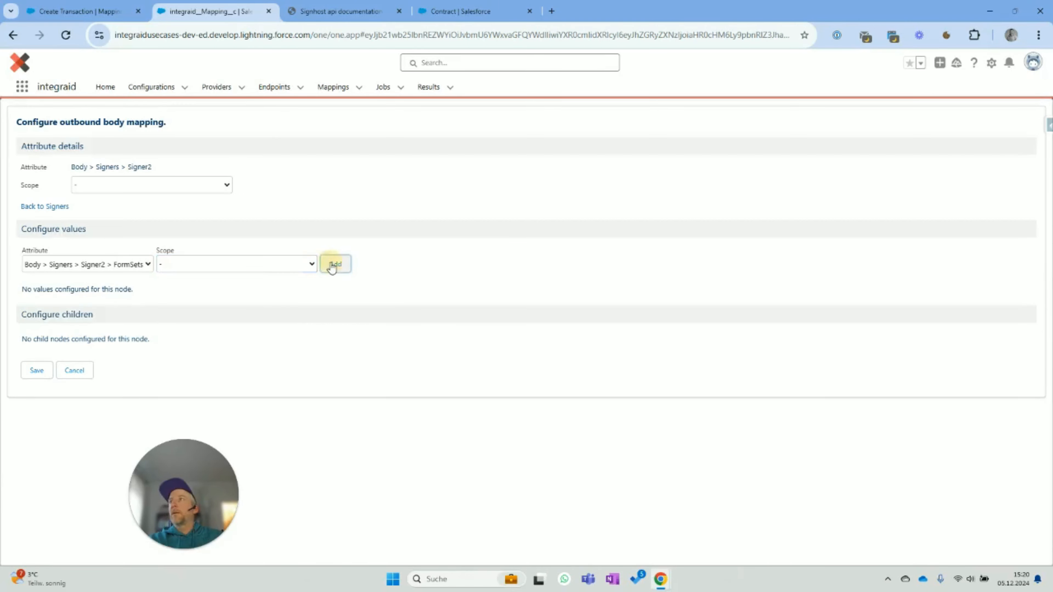
pyautogui.click(230, 317)
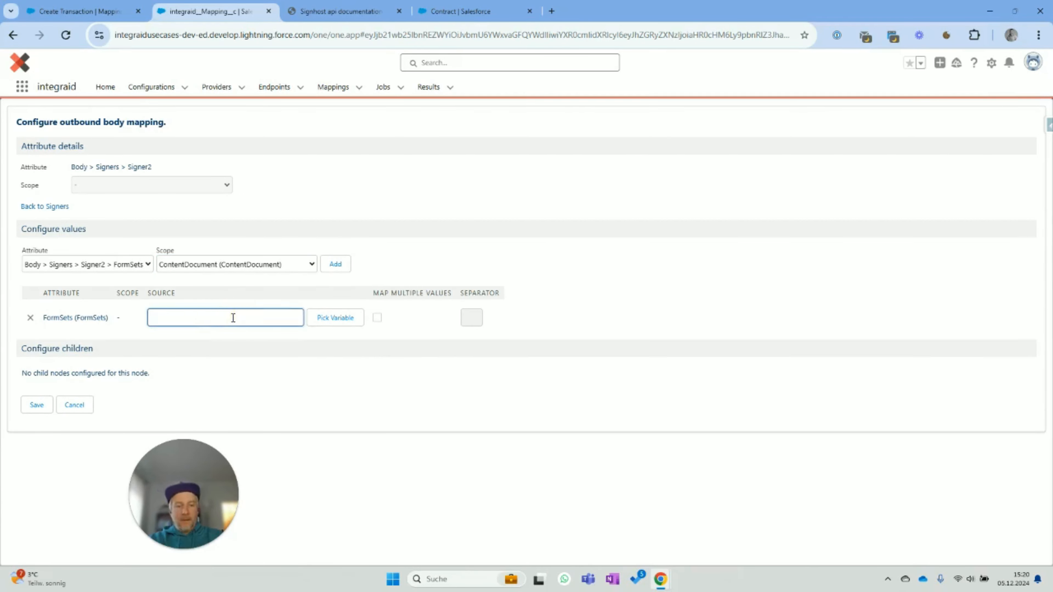
pyautogui.write('signature2')
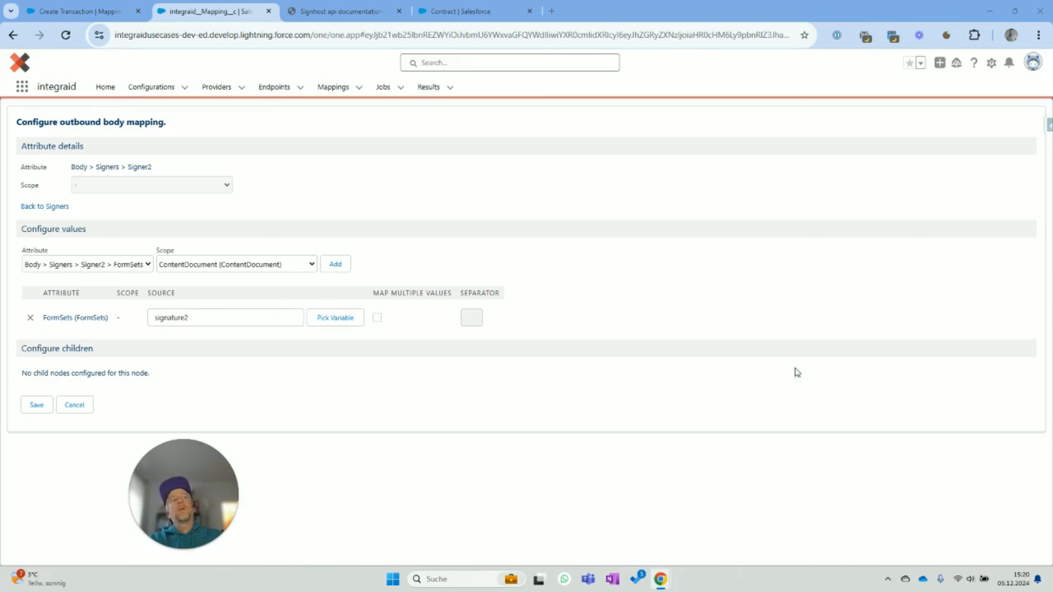
# - Save the body mapping and start a new field update on Add Metadata
pyautogui.click(36, 405)
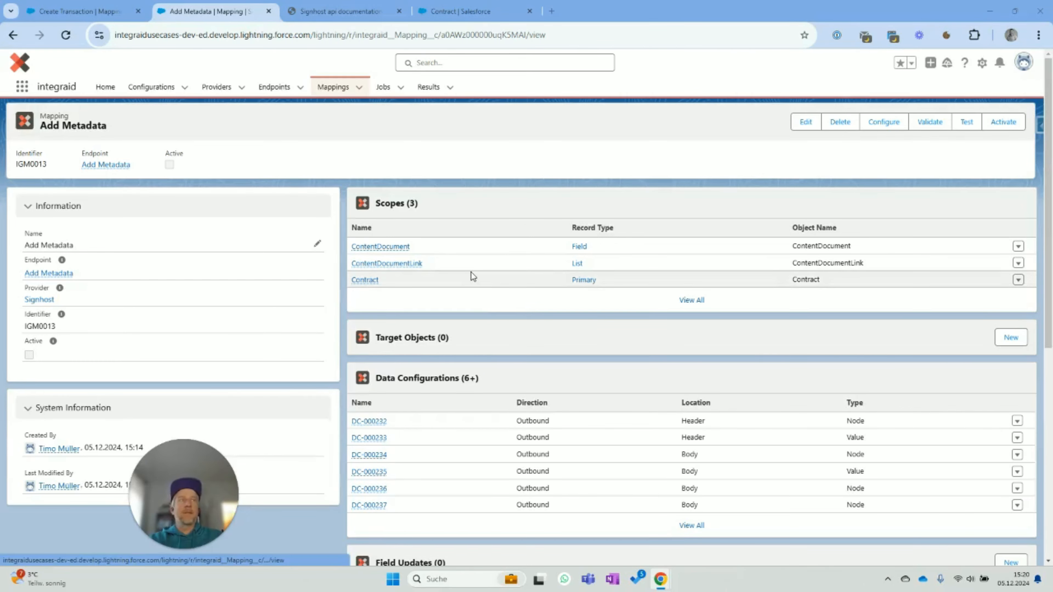
pyautogui.scroll(-5, 470, 297)
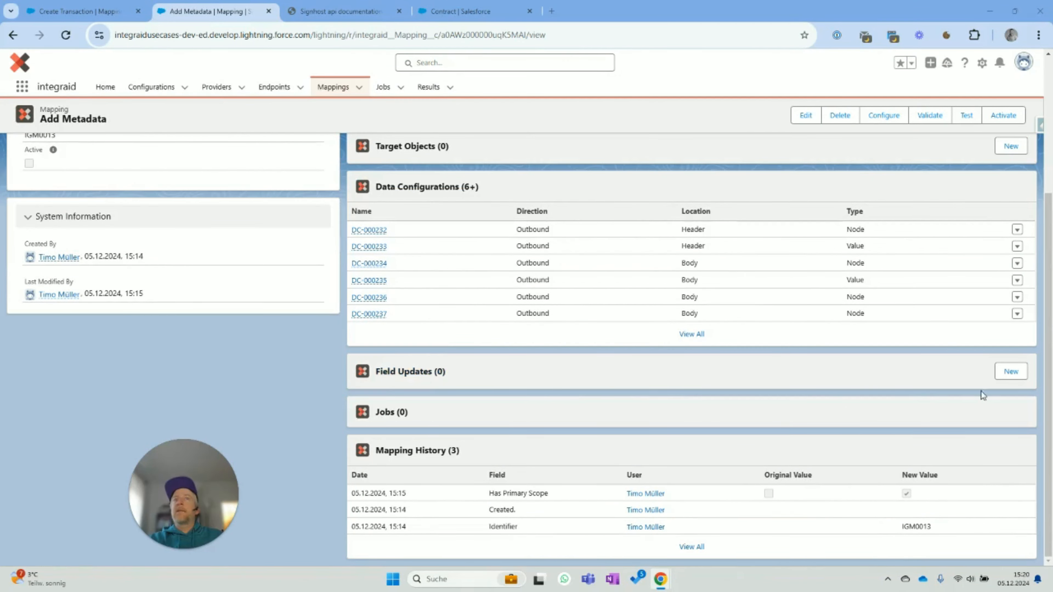
pyautogui.click(1010, 371)
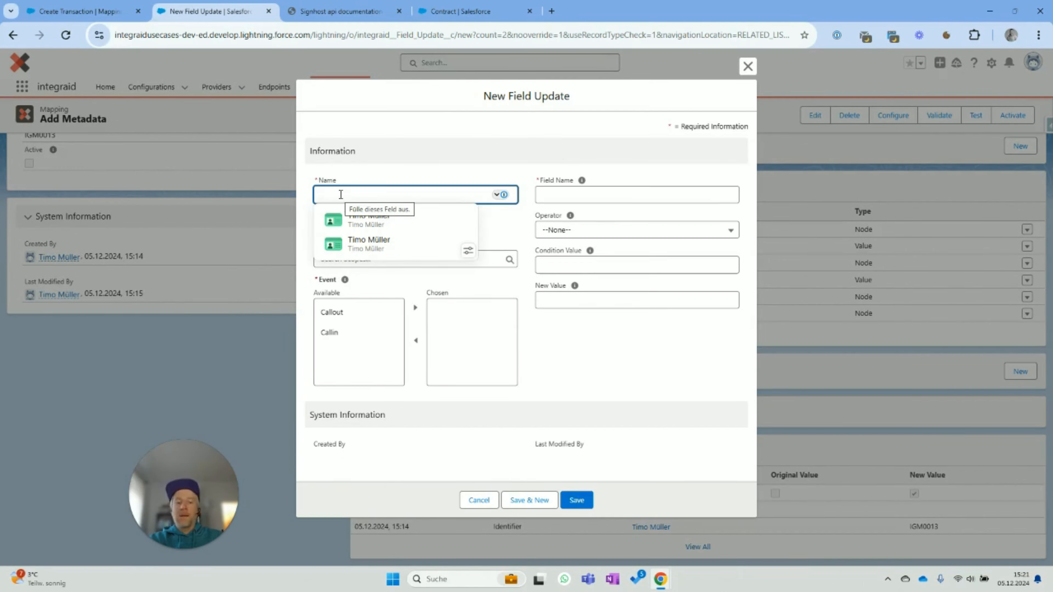
# - Create 'Set Metadata Flag' setting Signhost_Uploaded_Metadata__c to true on Callout, scoped to Contract
pyautogui.write('Set Metadata Flag')
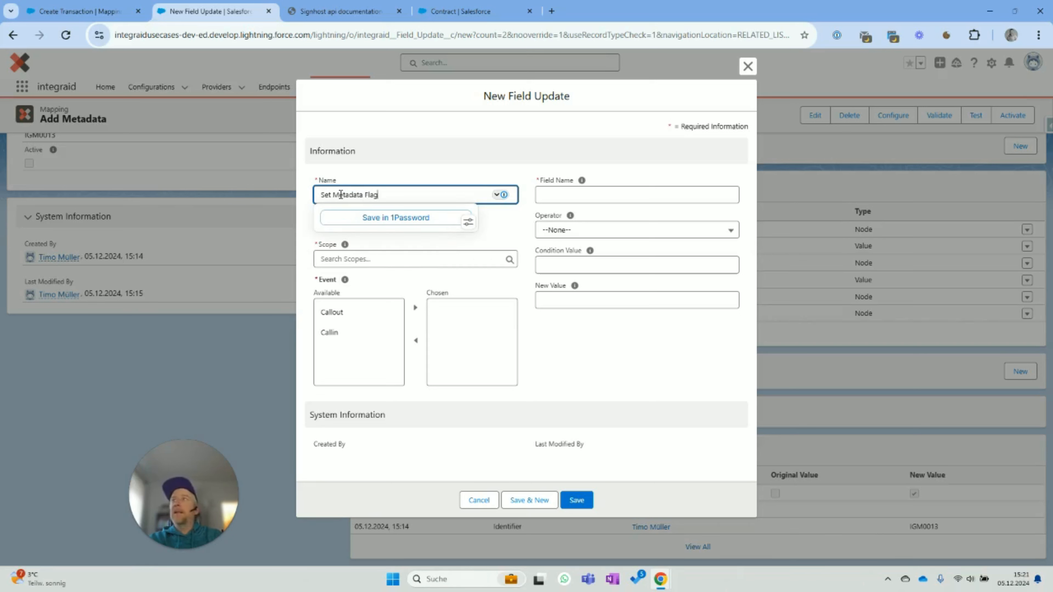
pyautogui.click(563, 193)
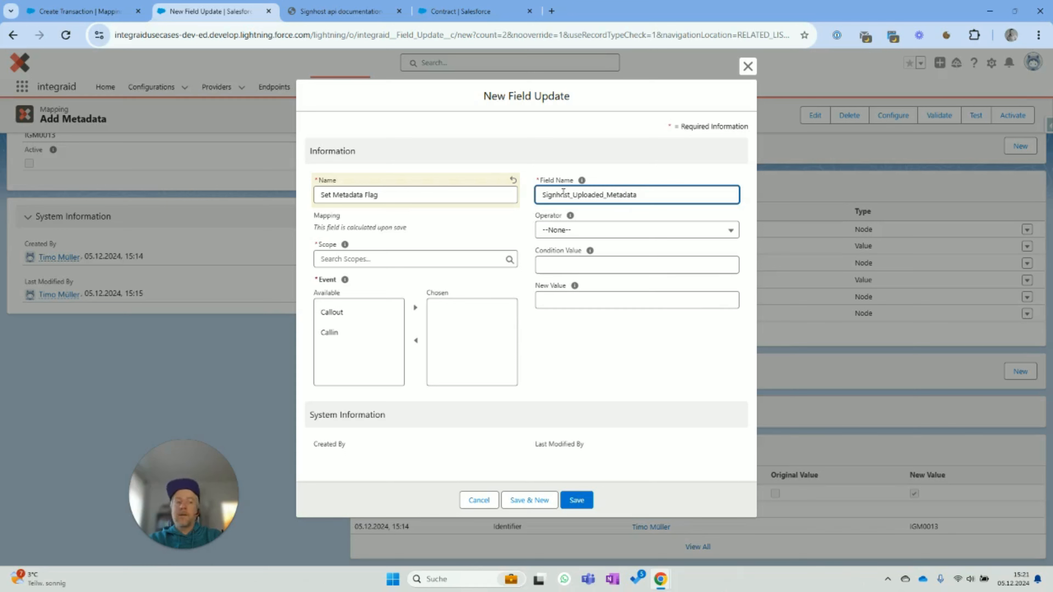
pyautogui.click(557, 300)
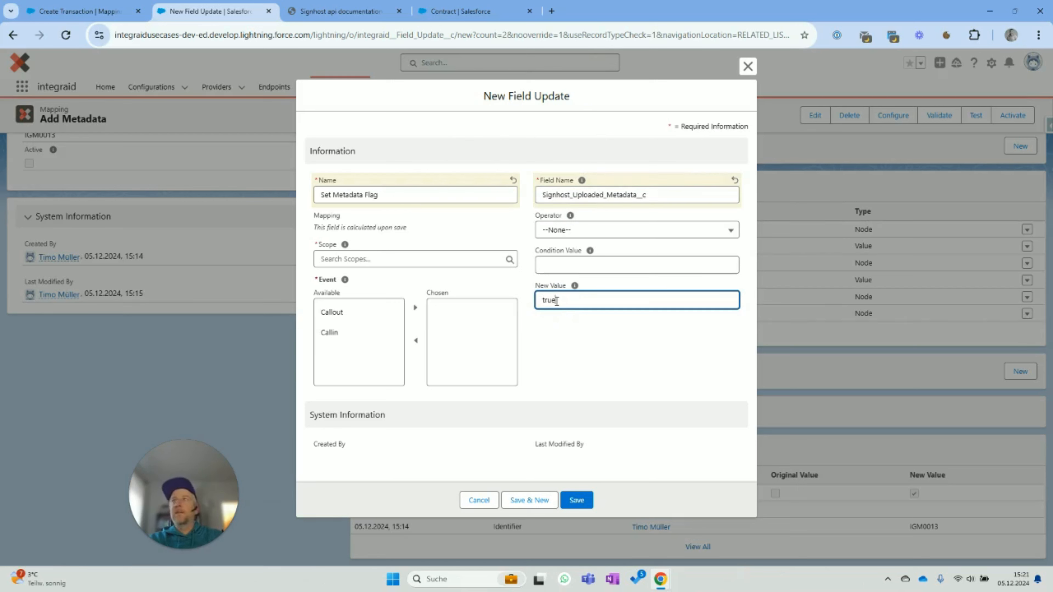
pyautogui.click(356, 313)
pyautogui.click(415, 308)
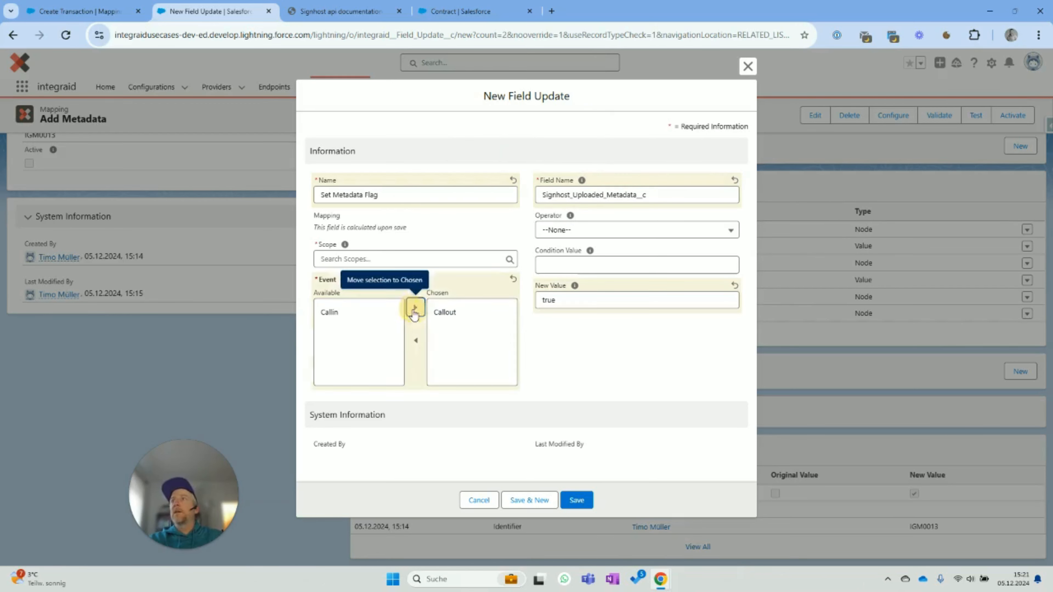
pyautogui.click(411, 259)
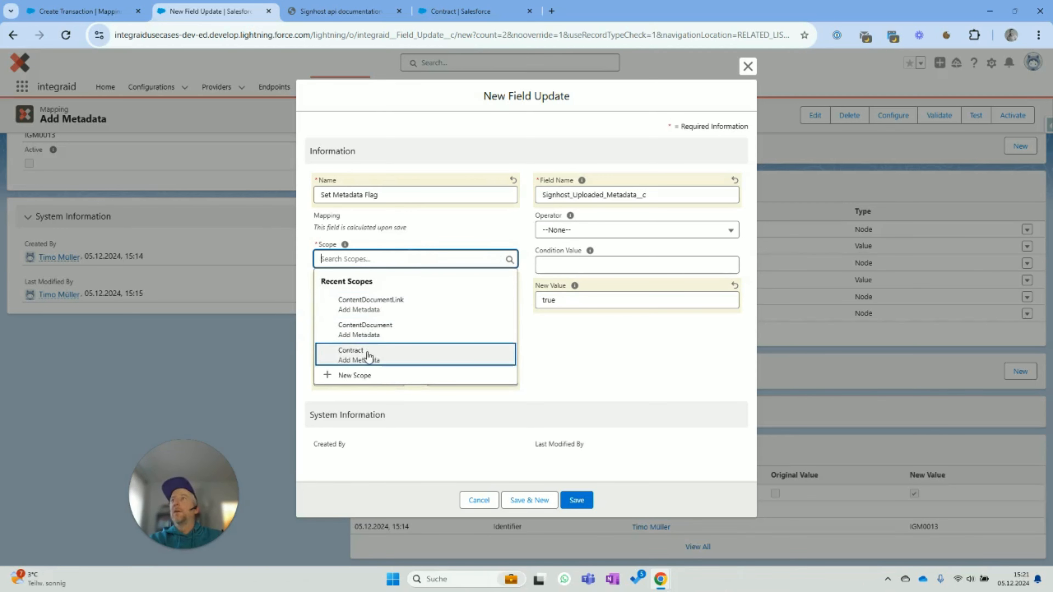
pyautogui.click(369, 354)
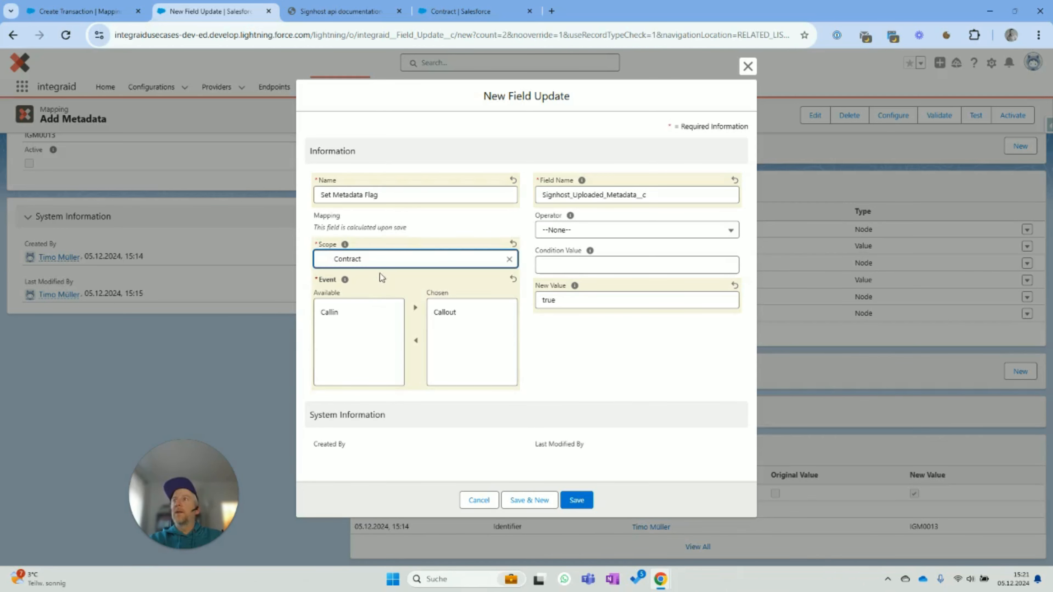
pyautogui.click(576, 499)
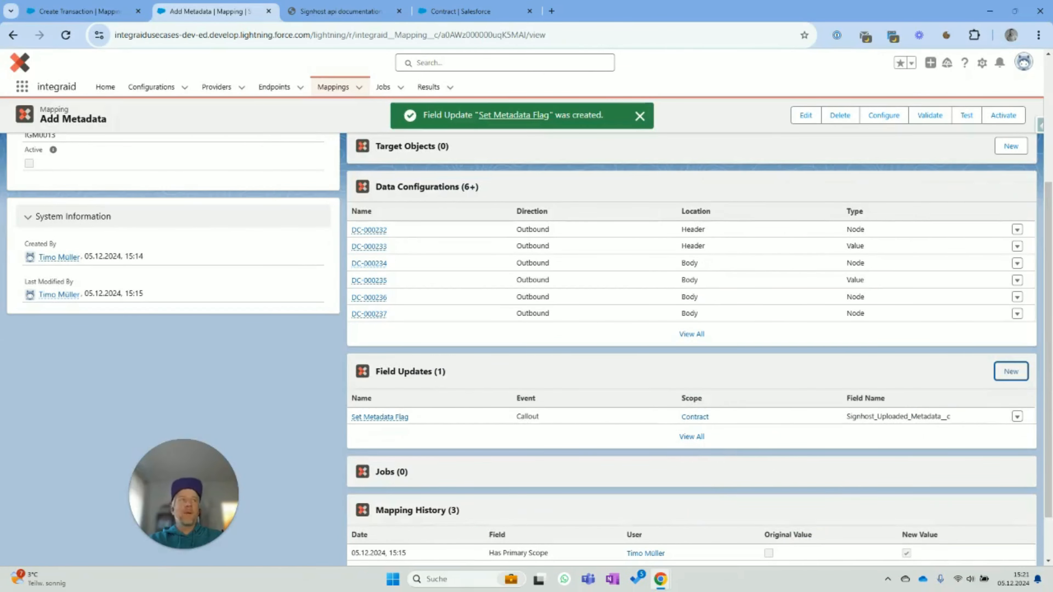
pyautogui.scroll(5, 364, 343)
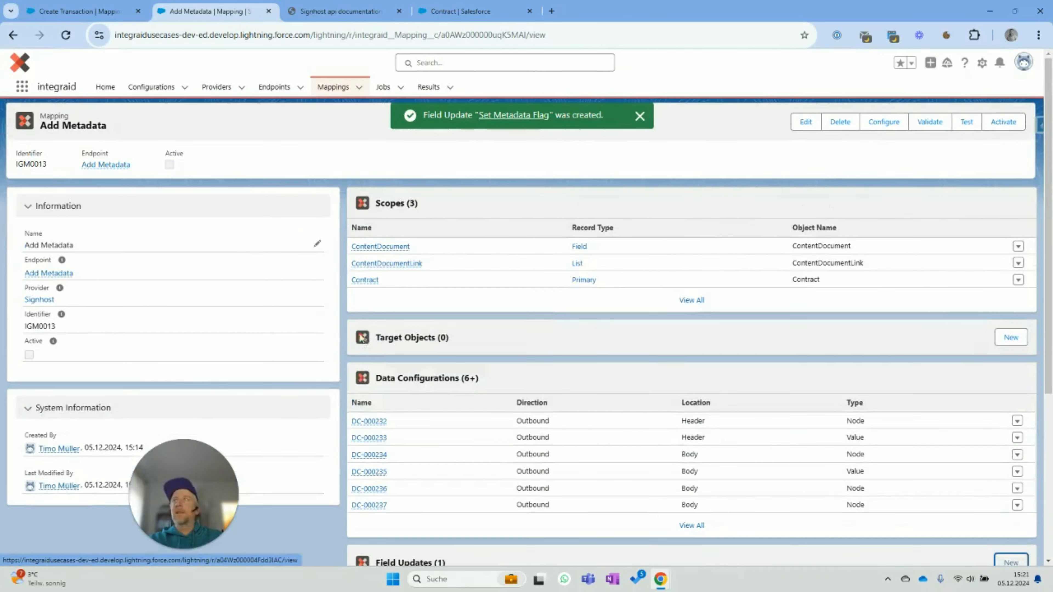
# - Activate and confirm the Add Metadata mapping, then open the Signhost provider in a new tab
pyautogui.click(998, 125)
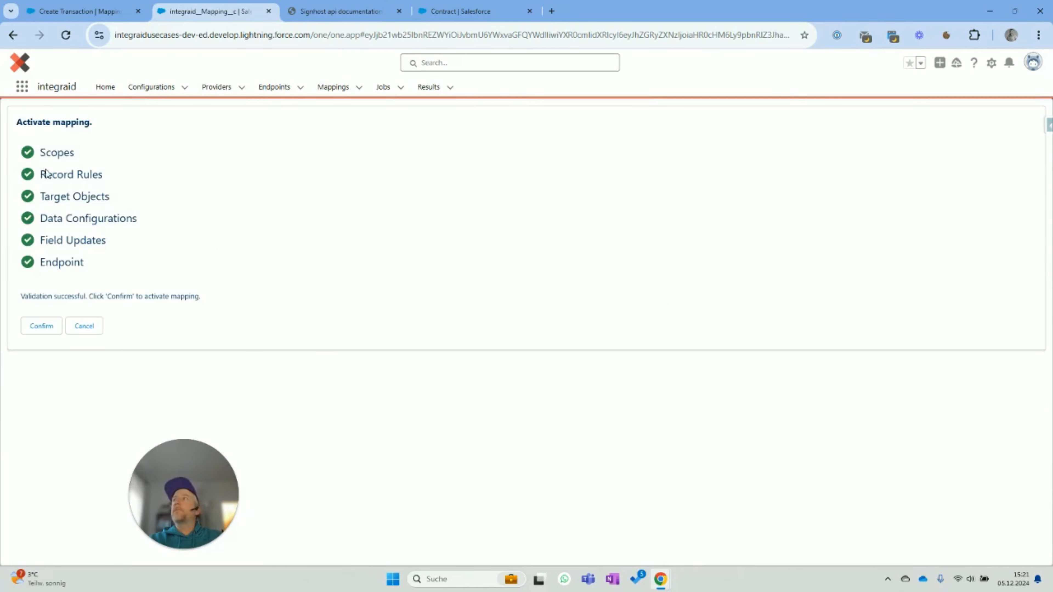
pyautogui.click(41, 326)
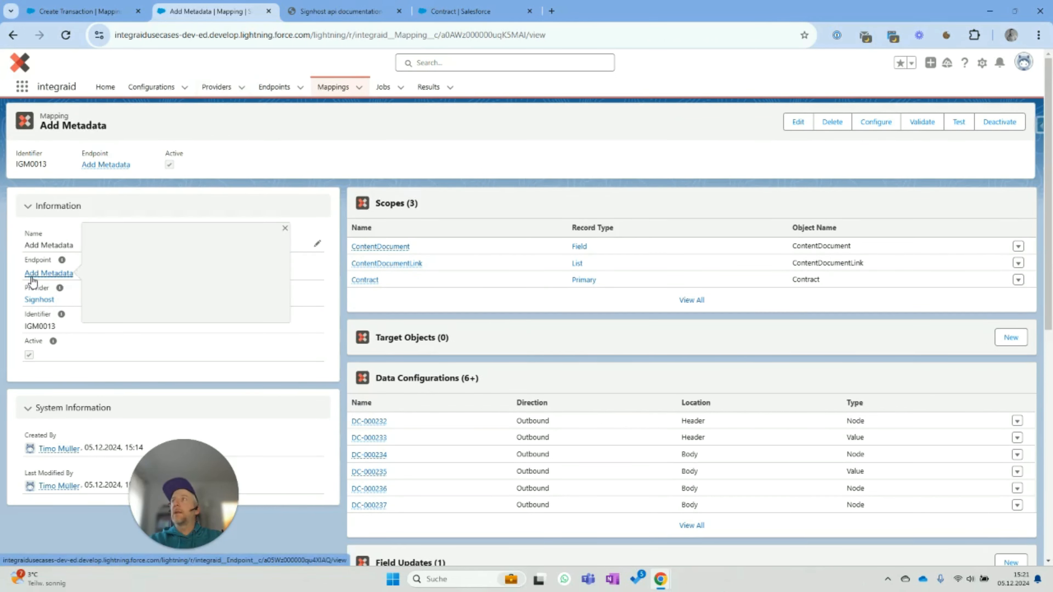
pyautogui.click(28, 302)
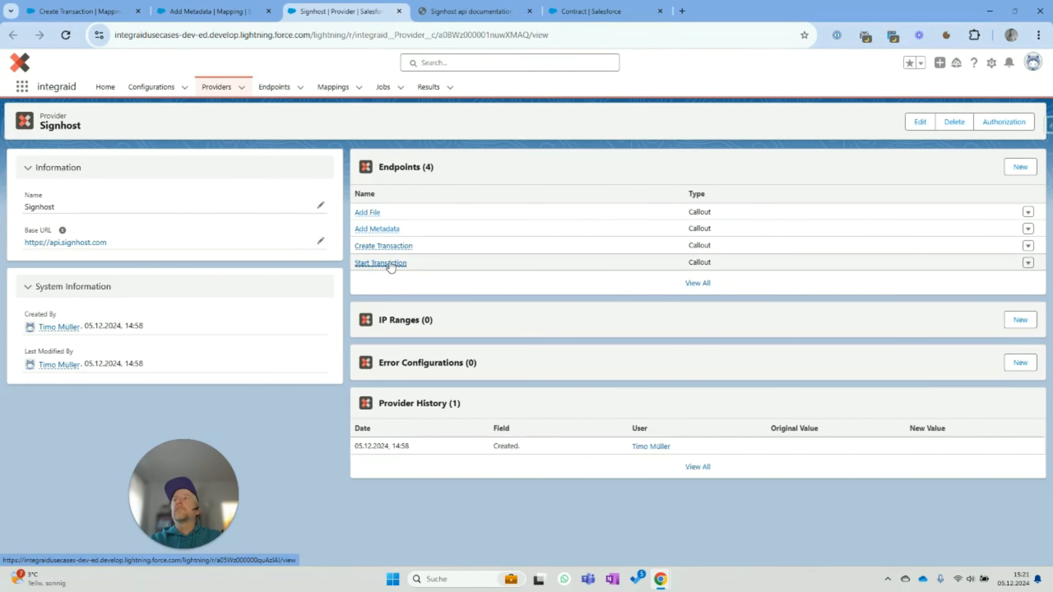
# - Create a mapping named 'Add File' on the Add File endpoint and open its record
pyautogui.moveTo(379, 264)
pyautogui.click(368, 212)
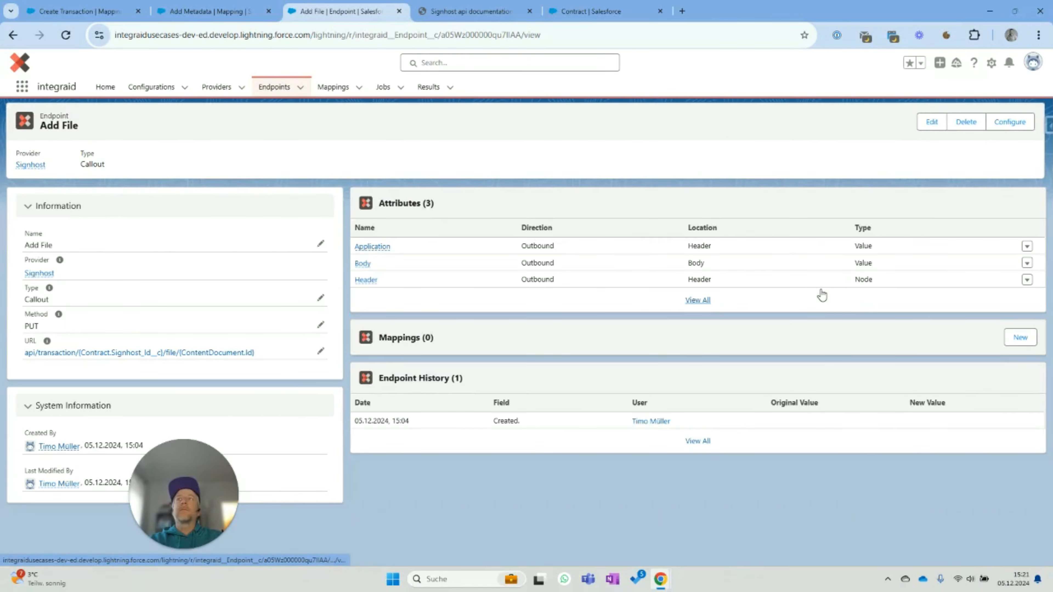
pyautogui.click(1018, 338)
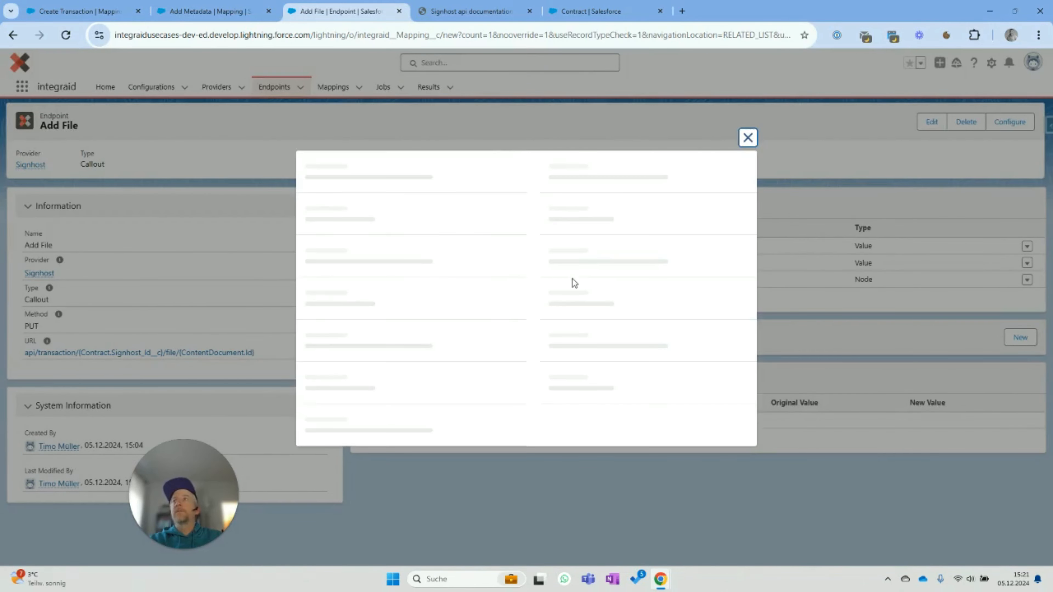
pyautogui.write('ADd')
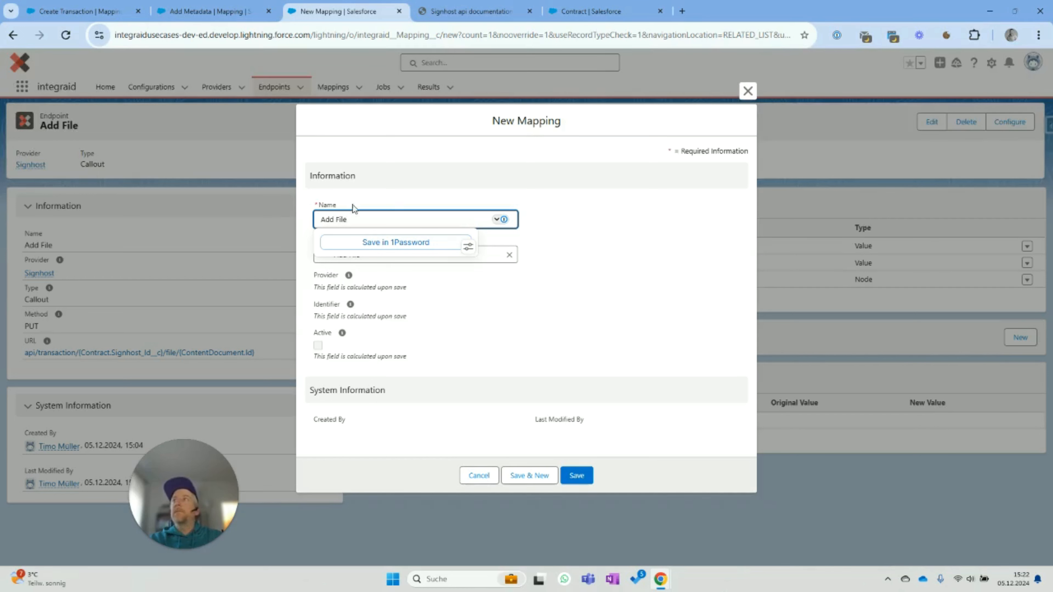
pyautogui.click(508, 387)
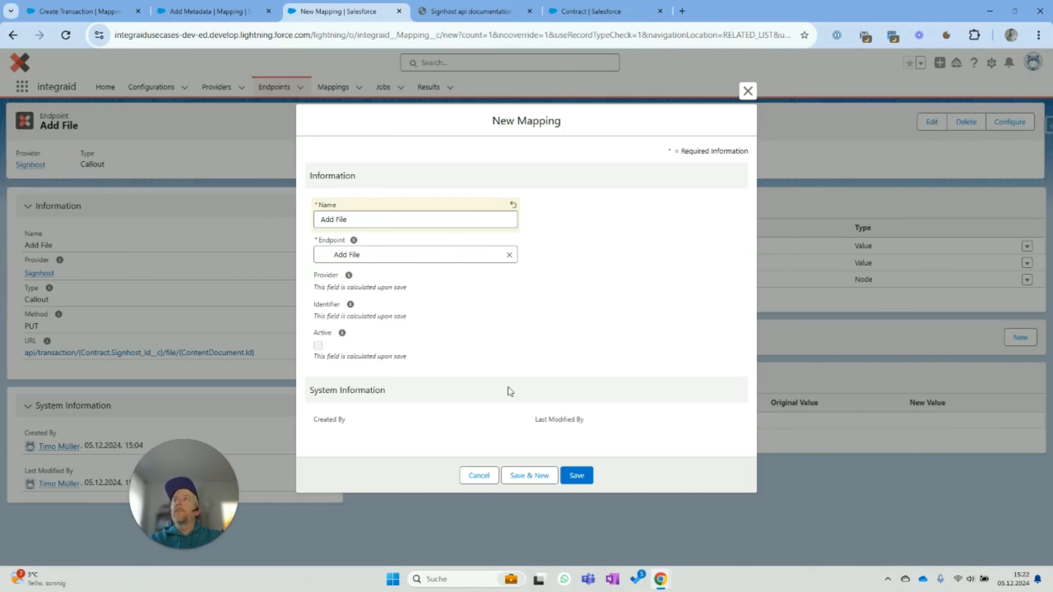
pyautogui.click(578, 475)
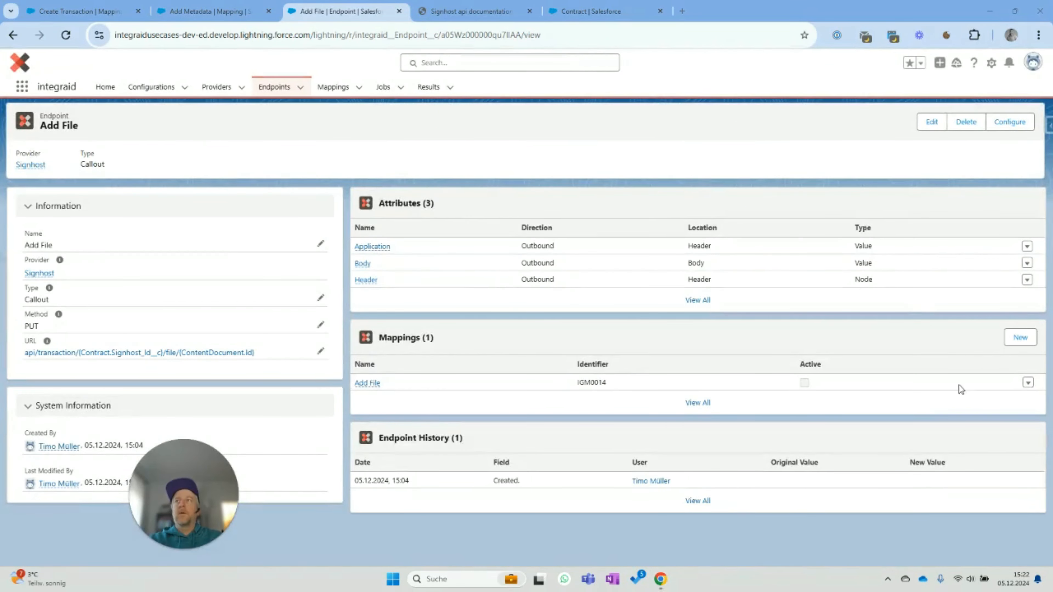
pyautogui.click(366, 382)
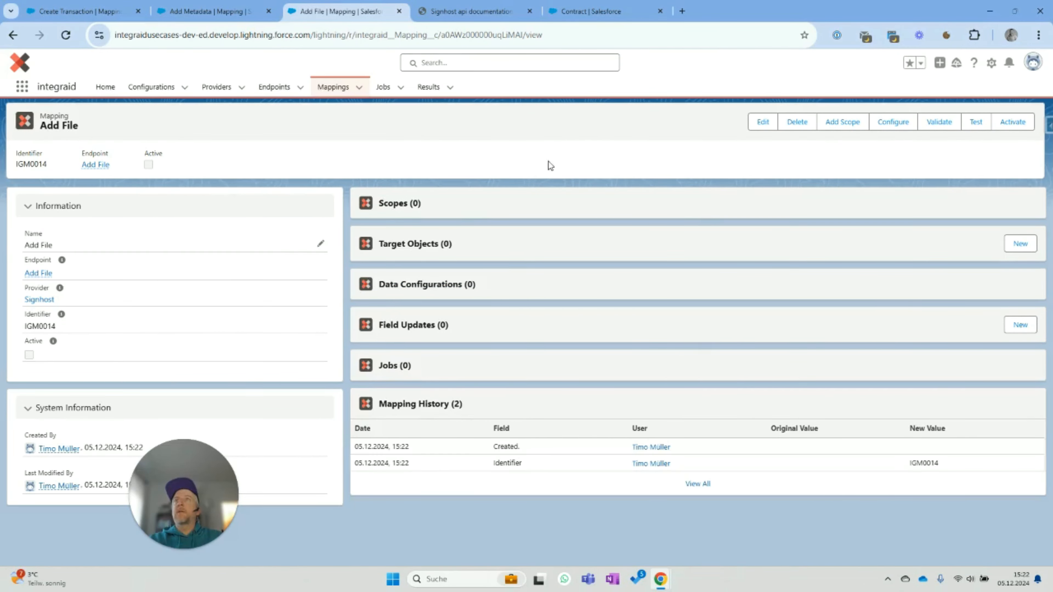
# - Add Contract as the mapping's primary scope
pyautogui.click(842, 124)
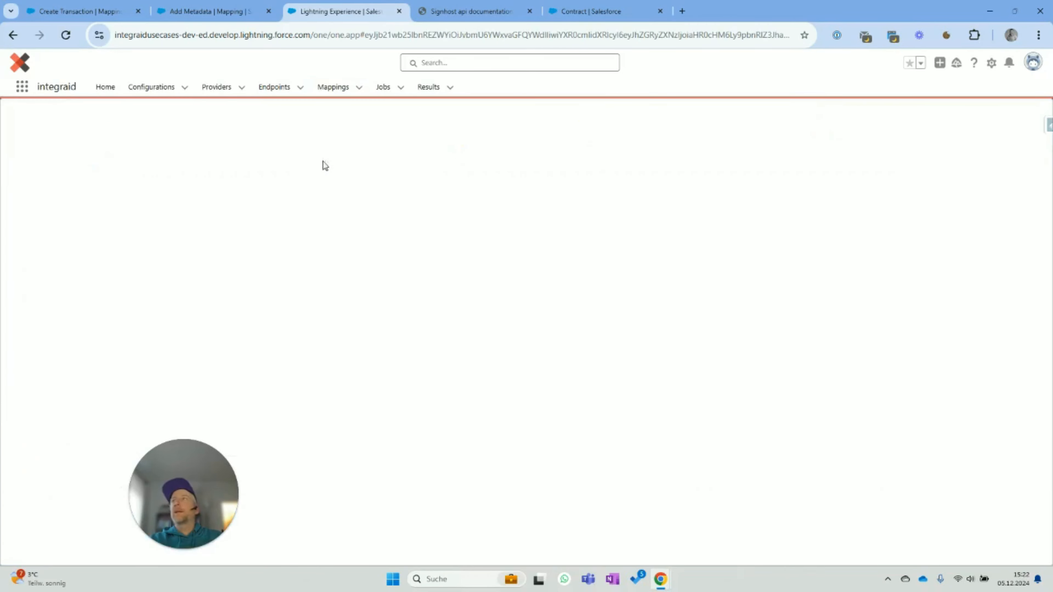
pyautogui.write('C')
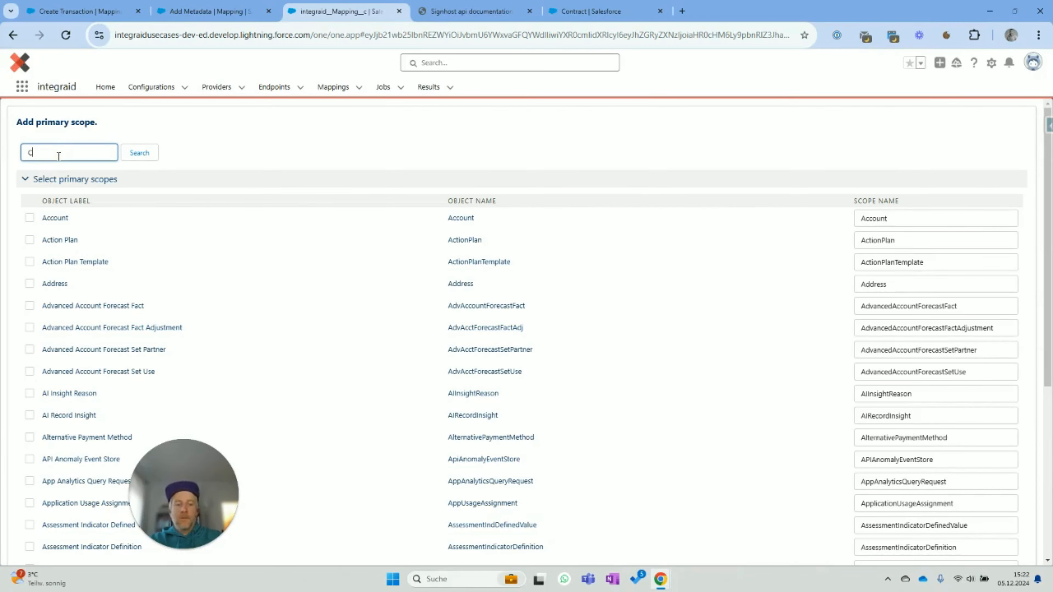
pyautogui.write('ontract')
pyautogui.click(139, 153)
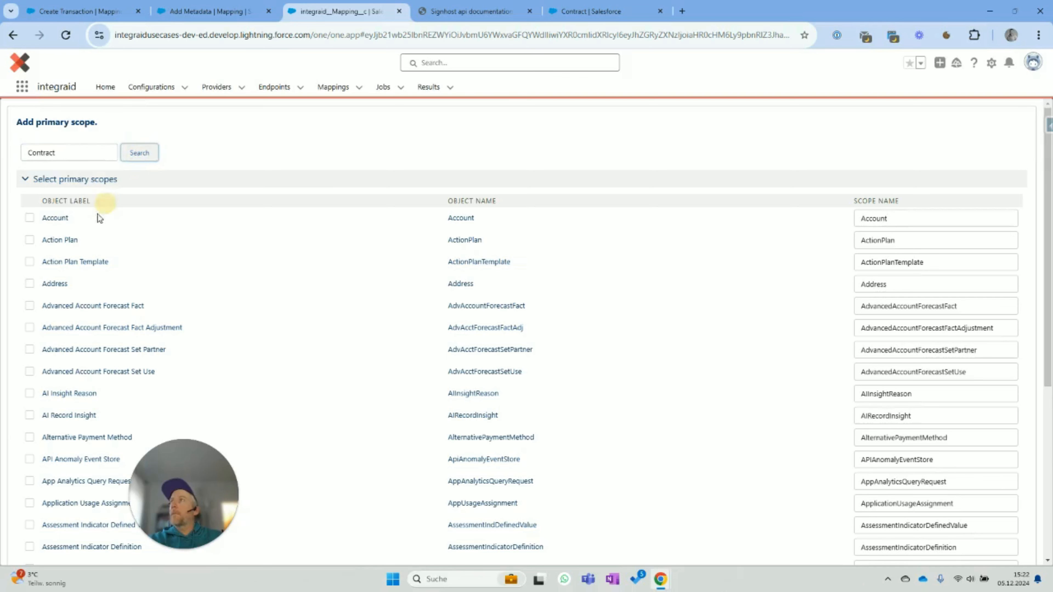
pyautogui.click(29, 217)
pyautogui.click(55, 290)
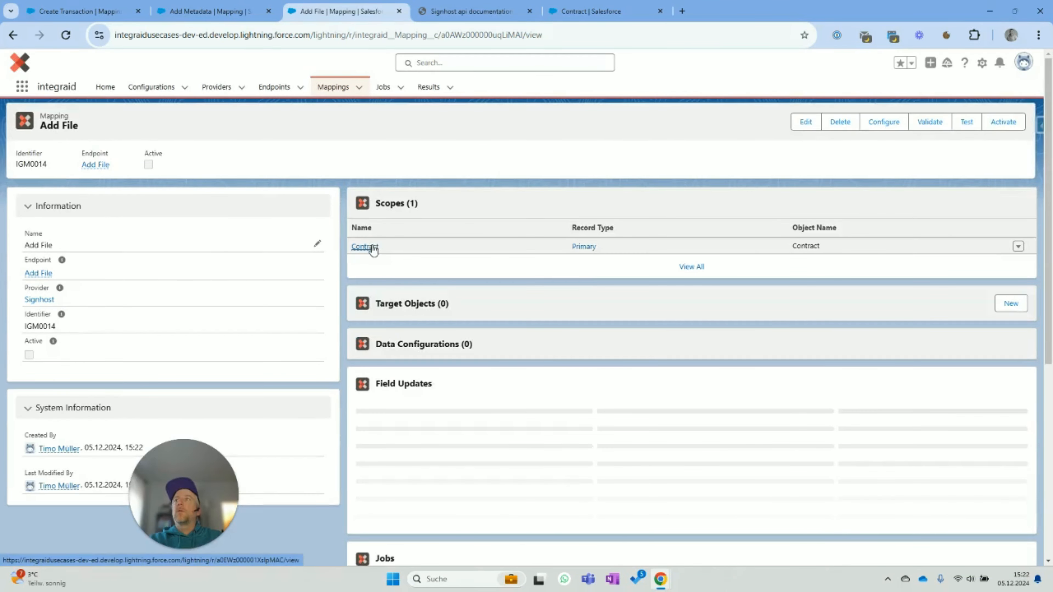
# - Add Content Document Link as a child scope under the Contract scope
pyautogui.click(371, 247)
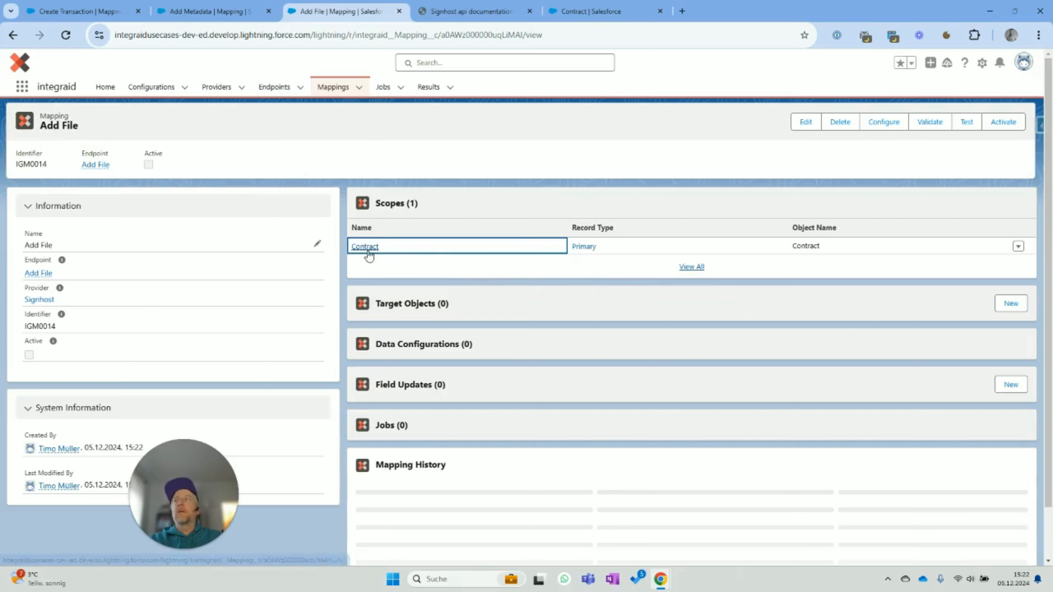
pyautogui.click(367, 249)
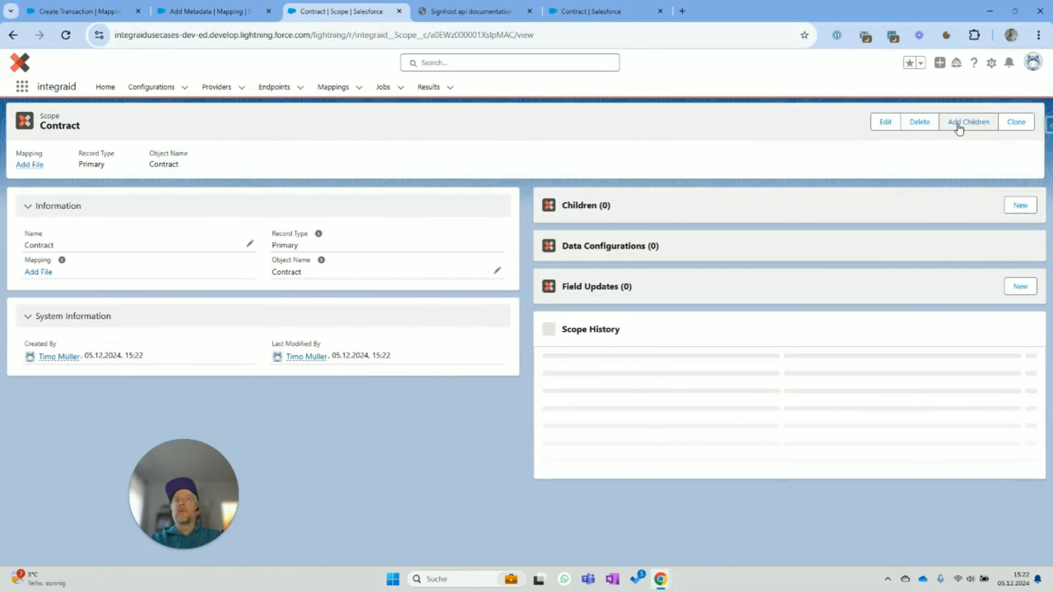
pyautogui.click(958, 125)
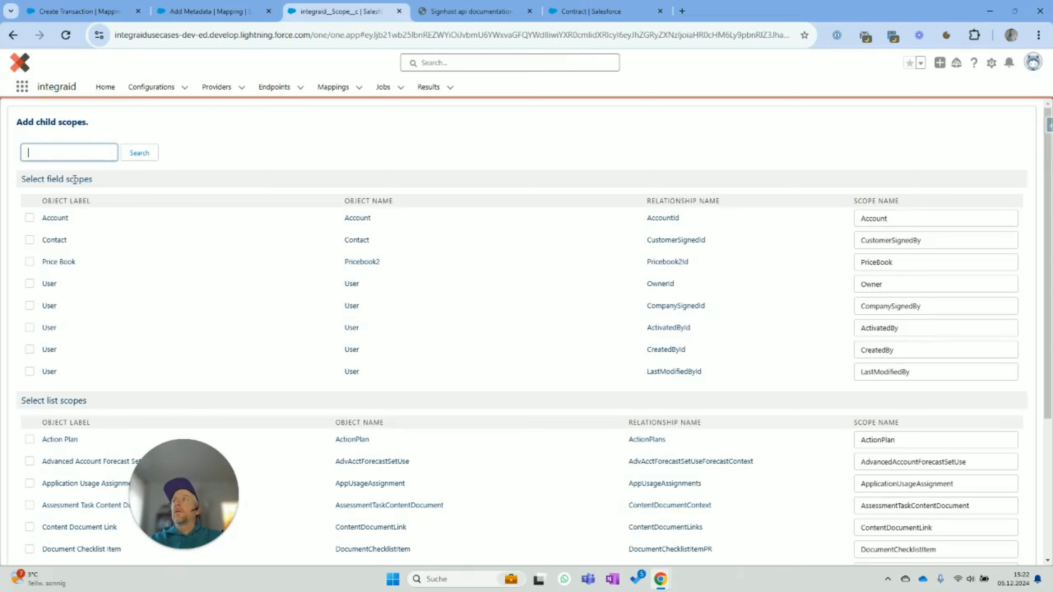
pyautogui.click(80, 153)
pyautogui.write('contentn')
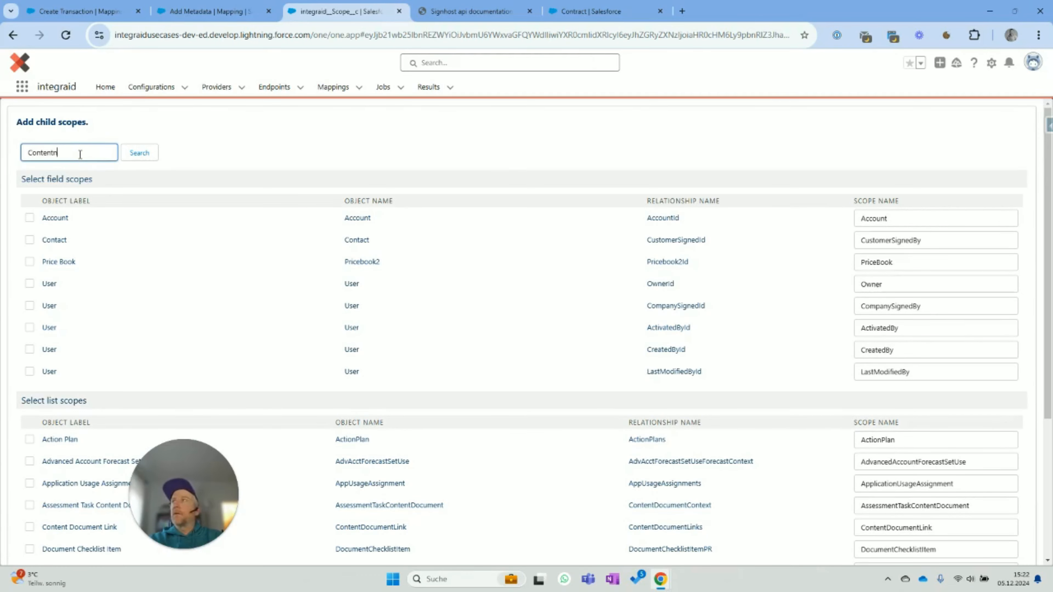
pyautogui.click(139, 153)
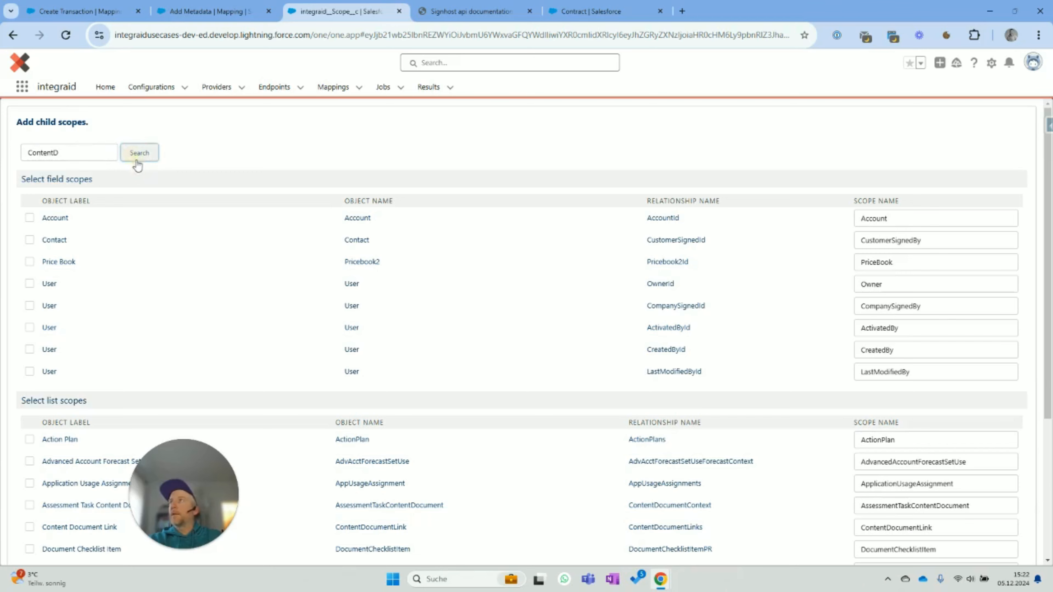
pyautogui.click(29, 286)
pyautogui.click(39, 322)
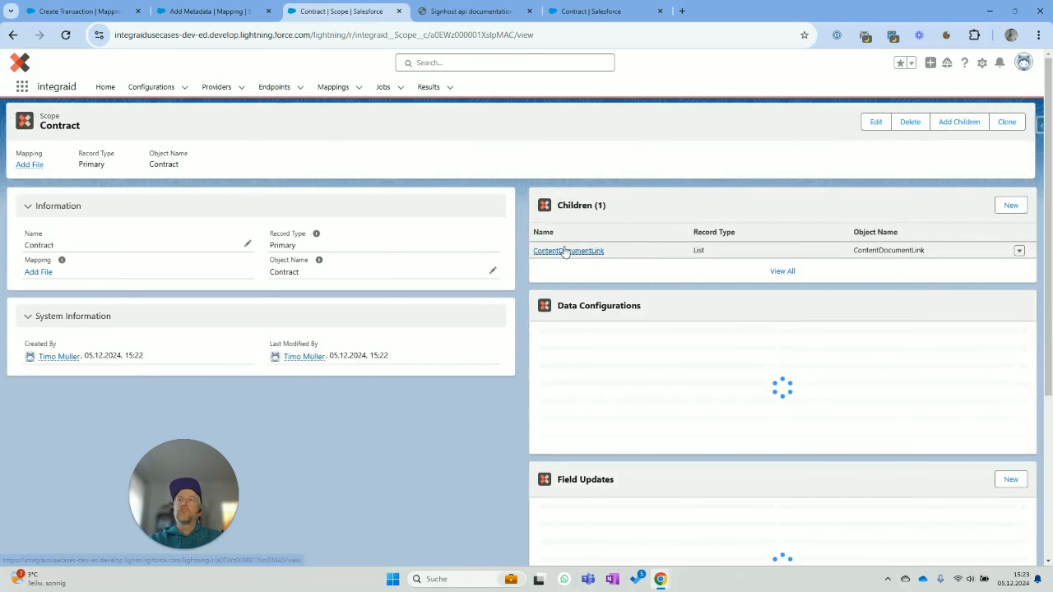
# - Give the ContentDocumentLink child scope a Limit record rule with value 1
pyautogui.click(578, 250)
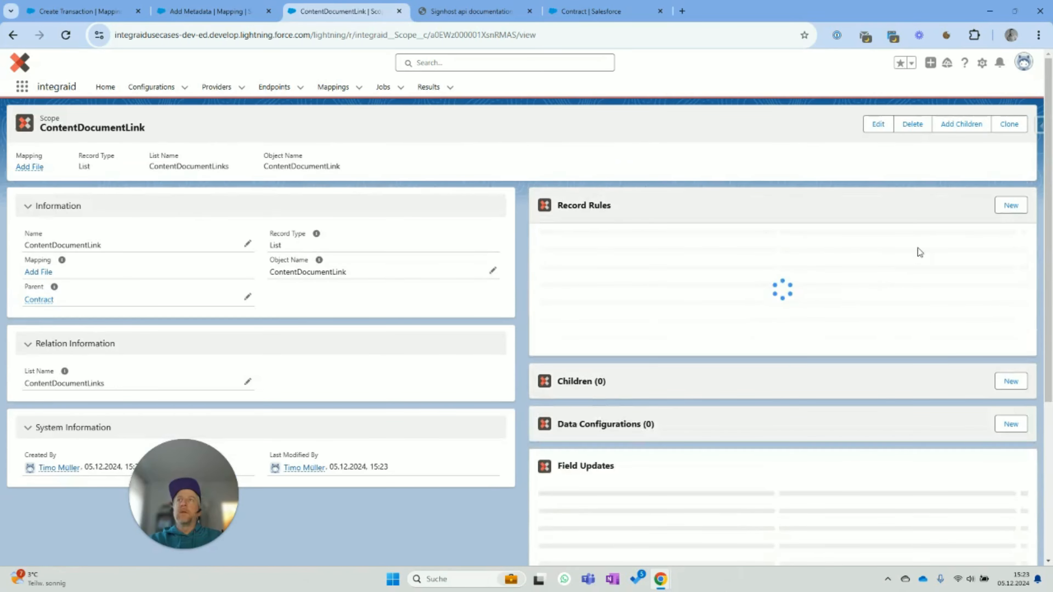
pyautogui.click(1013, 210)
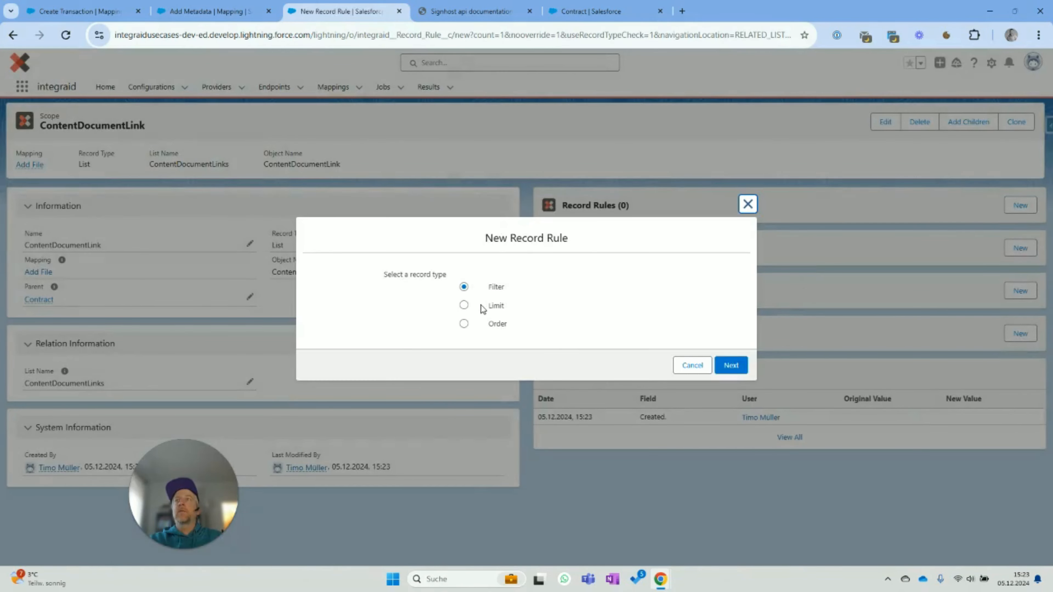
pyautogui.click(464, 305)
pyautogui.click(742, 366)
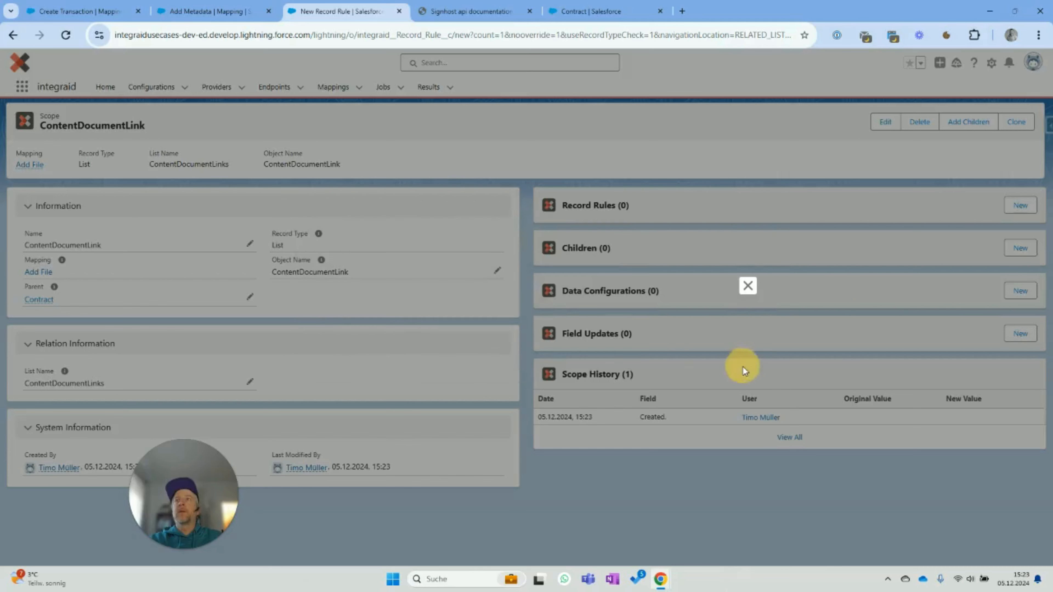
pyautogui.click(570, 252)
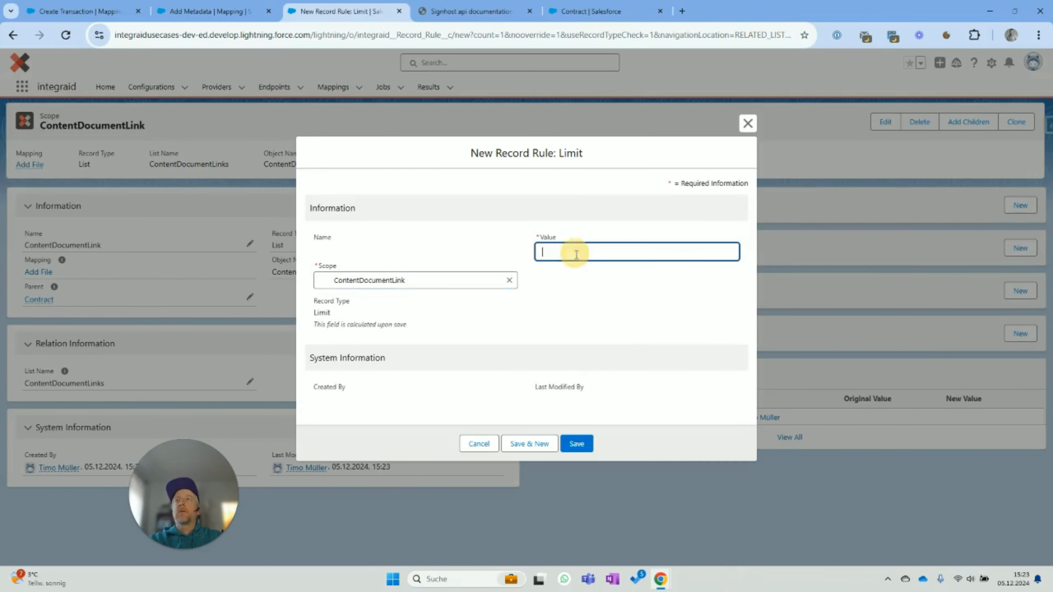
pyautogui.write('1')
pyautogui.click(582, 443)
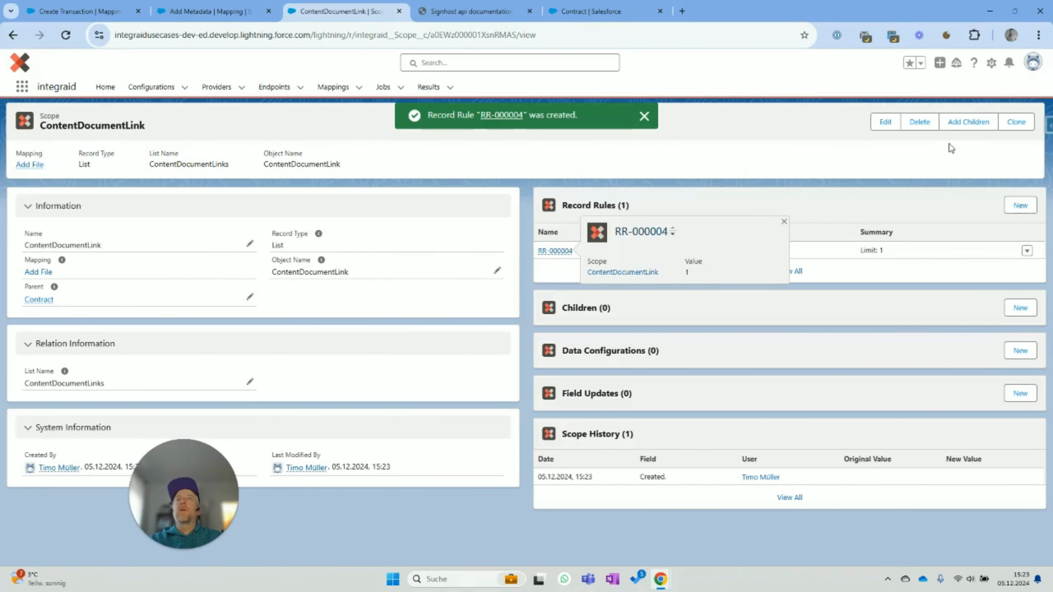
# - Add Content Document, found by searching 'contentD', as a child scope under ContentDocumentLink
pyautogui.click(968, 122)
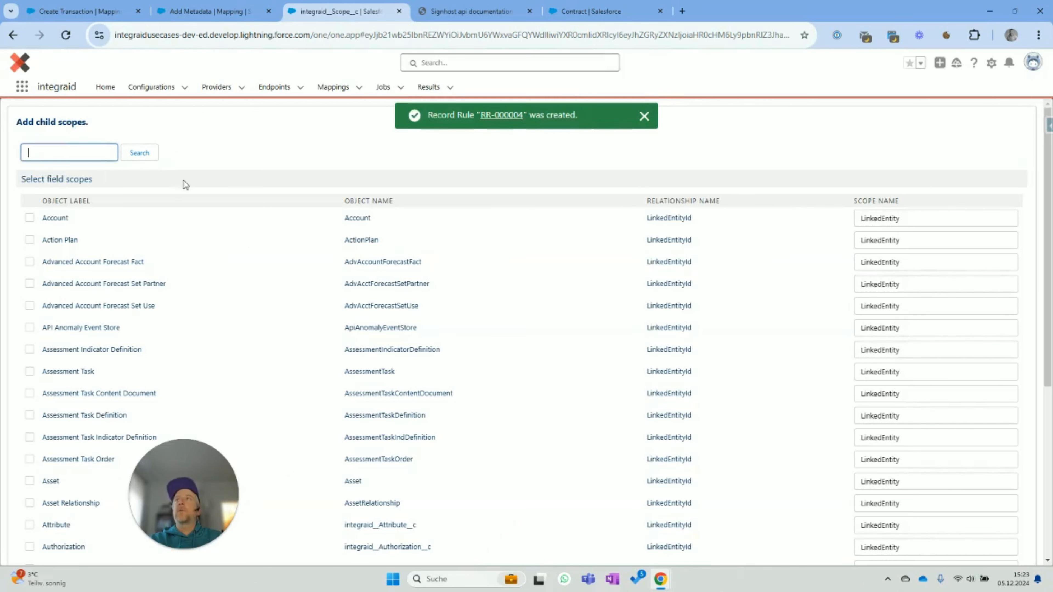
pyautogui.write('contentD')
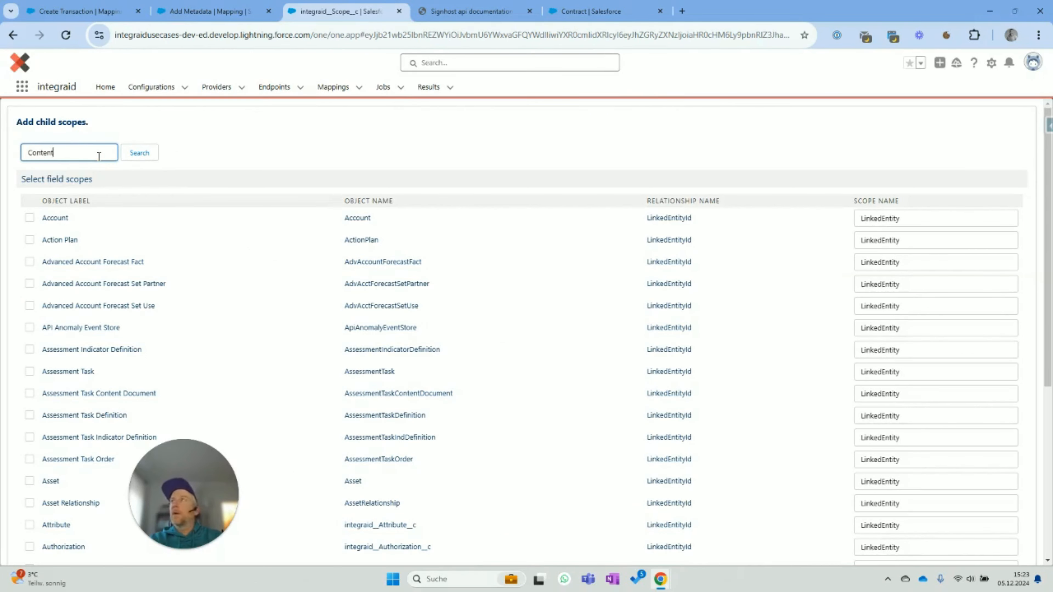
pyautogui.click(139, 153)
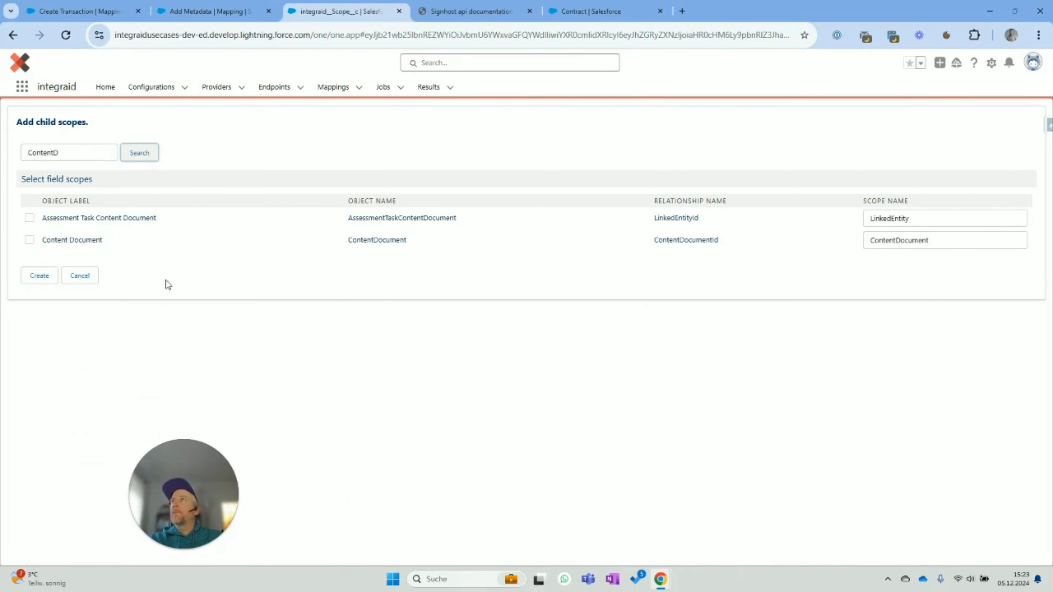
pyautogui.click(29, 240)
pyautogui.click(40, 275)
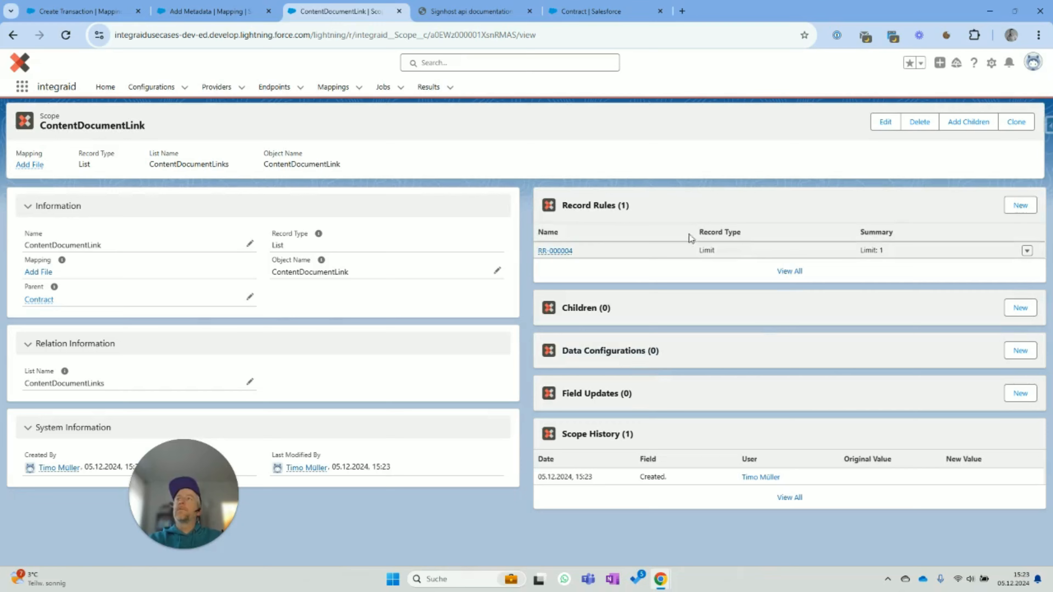
pyautogui.click(38, 272)
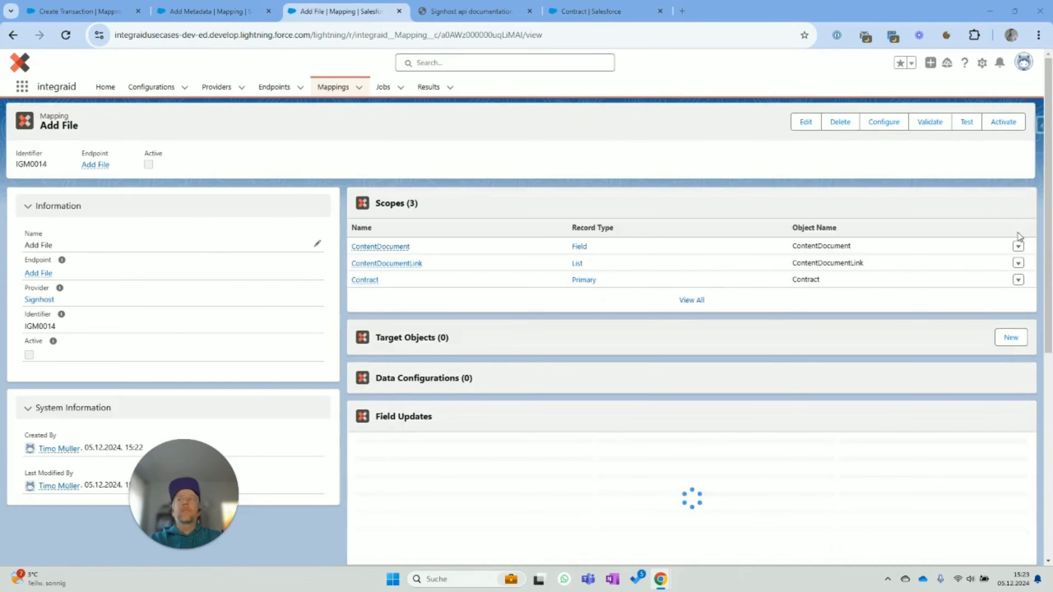
# - Start an outbound Header data configuration for the Add File mapping, leaving the value unscoped
pyautogui.click(890, 125)
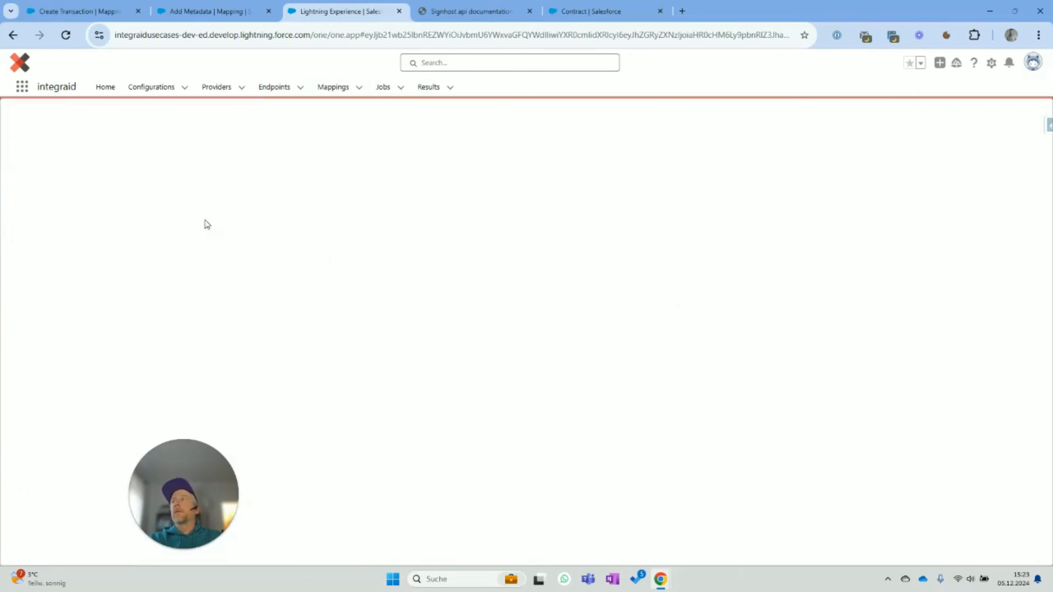
pyautogui.click(44, 185)
pyautogui.click(40, 206)
pyautogui.click(40, 212)
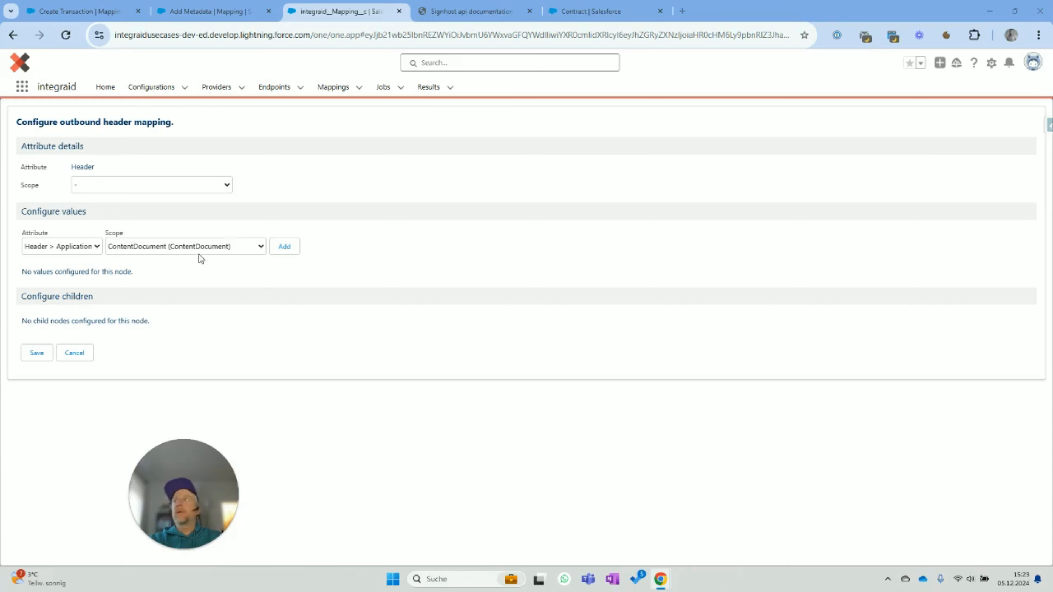
pyautogui.click(174, 248)
pyautogui.click(170, 264)
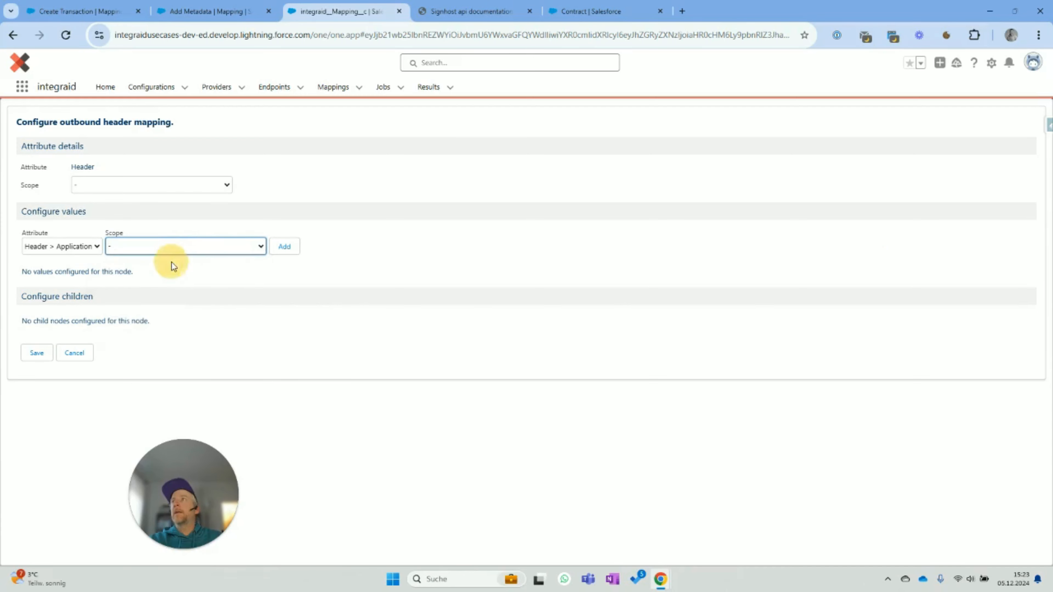
# - Add and save an Application header value sourced from the application key, then open the Add File endpoint
pyautogui.click(283, 247)
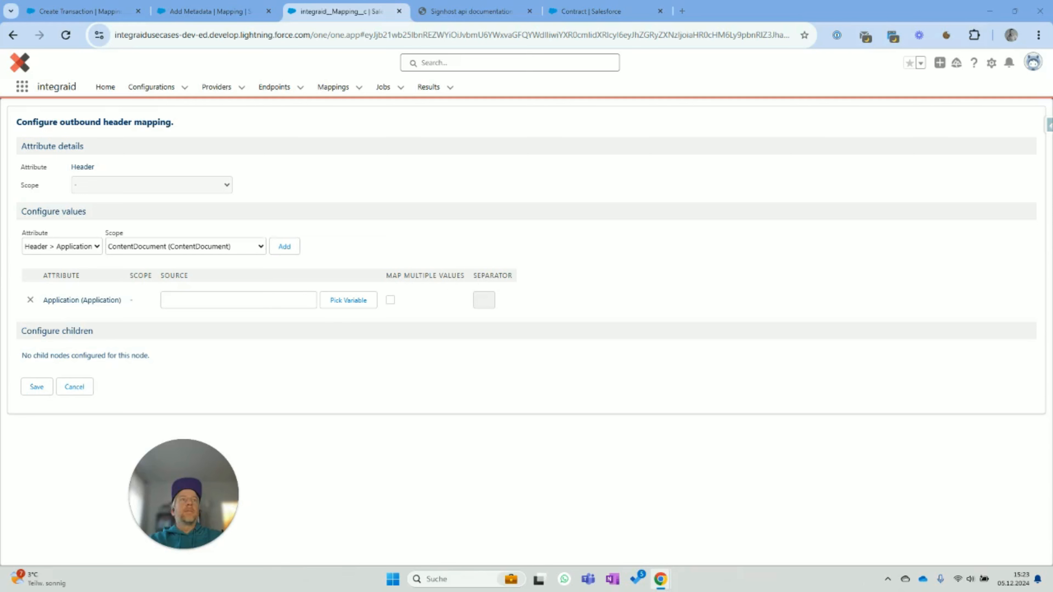
pyautogui.click(199, 301)
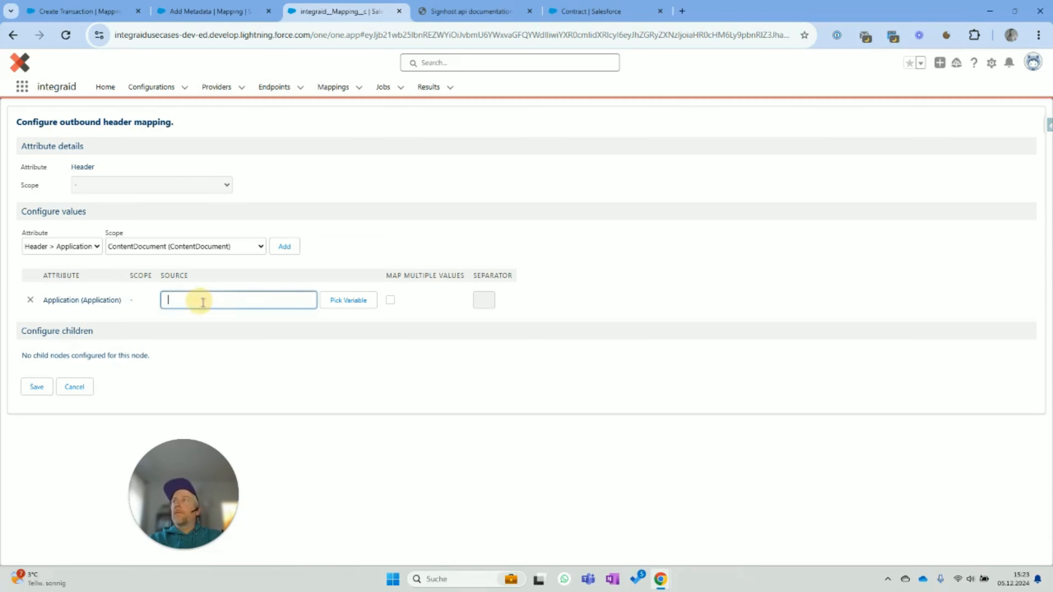
pyautogui.write('APPKey')
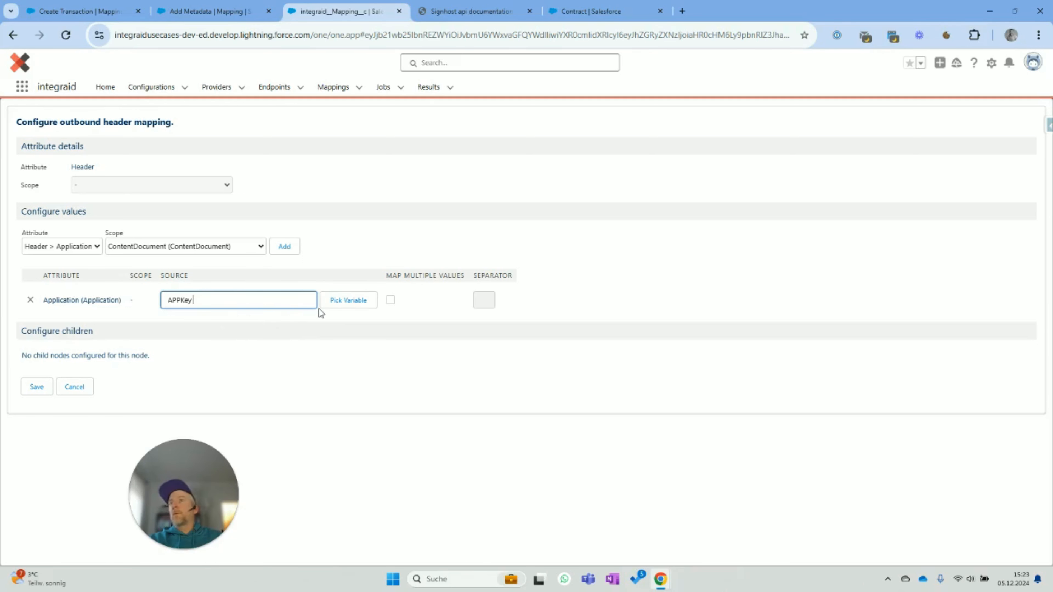
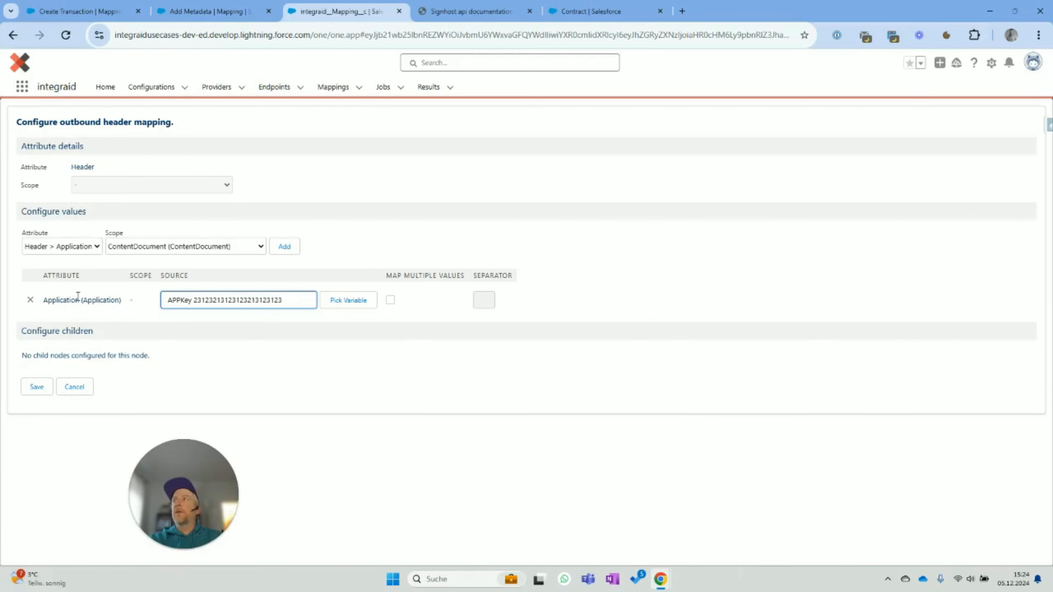
pyautogui.click(37, 387)
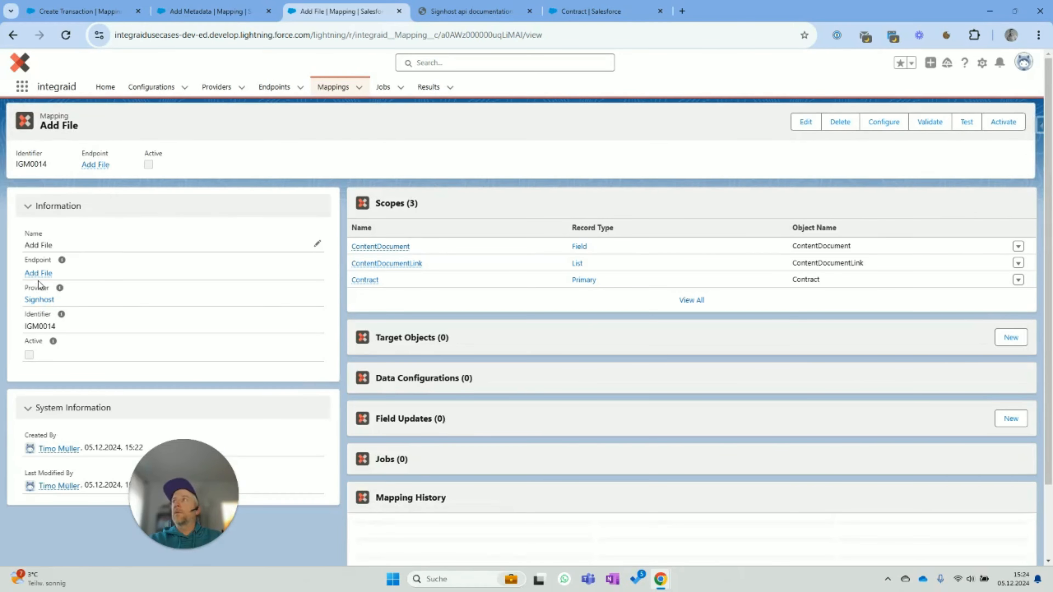
pyautogui.click(38, 273)
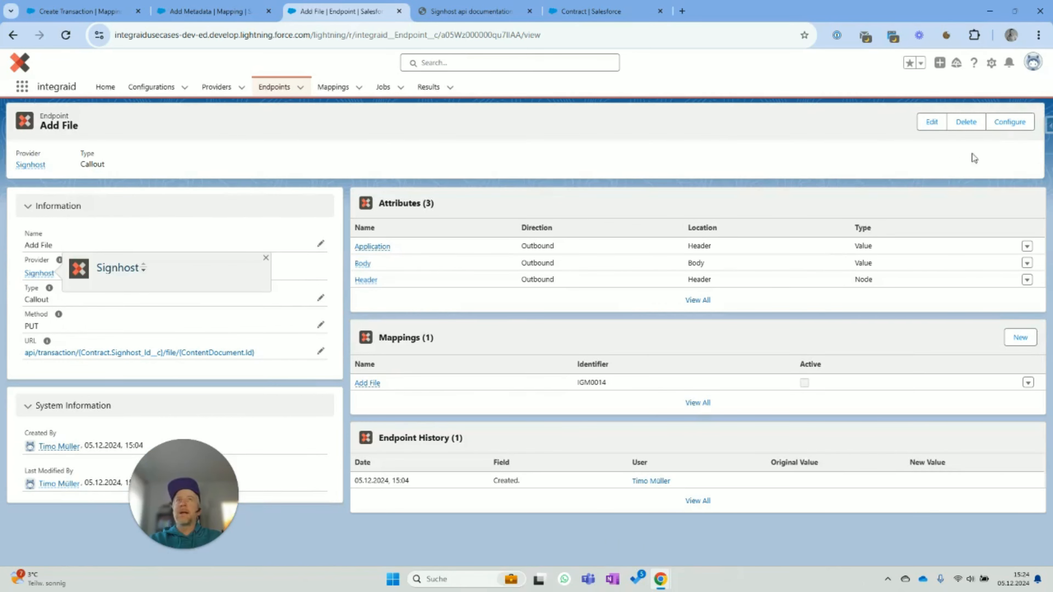
pyautogui.click(1005, 122)
# - Add a Value-type Content-Type child attribute to the Add File endpoint's Outbound Header and save
pyautogui.click(52, 185)
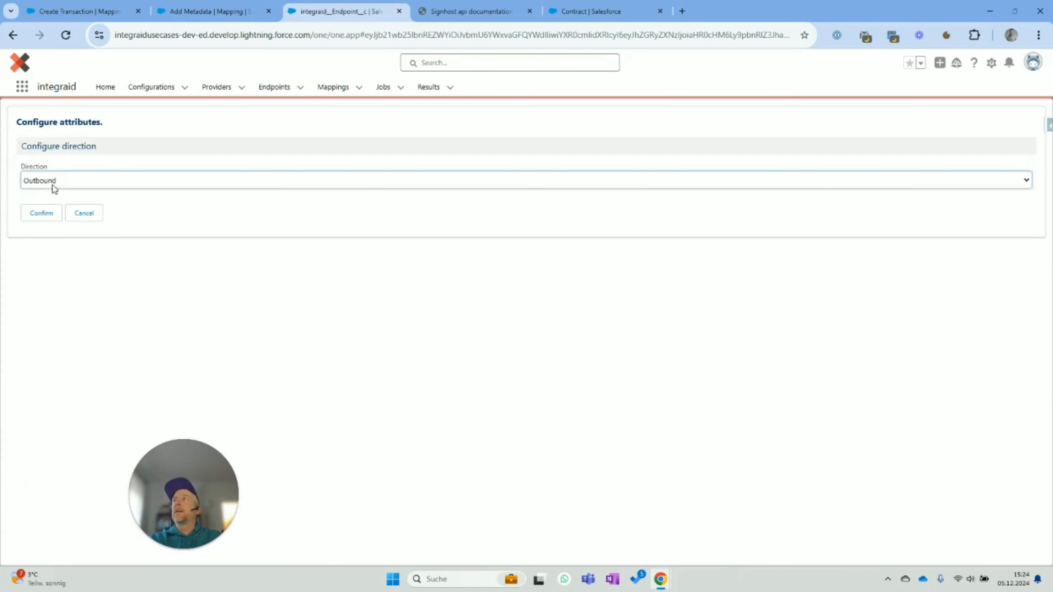
pyautogui.click(49, 185)
pyautogui.click(41, 214)
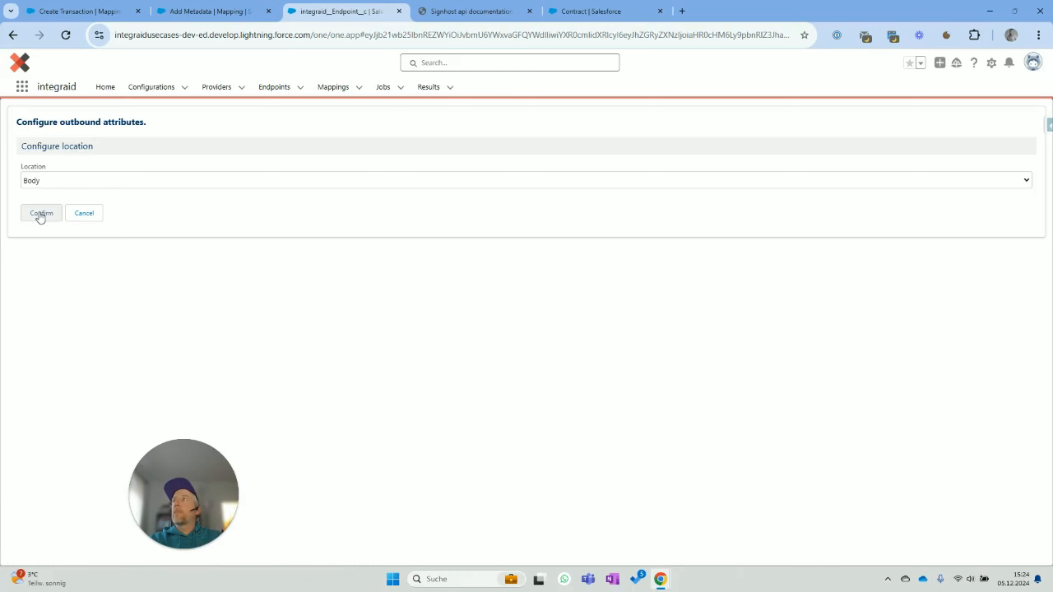
pyautogui.click(40, 181)
pyautogui.click(35, 209)
pyautogui.click(43, 214)
pyautogui.click(66, 262)
pyautogui.write('Conte')
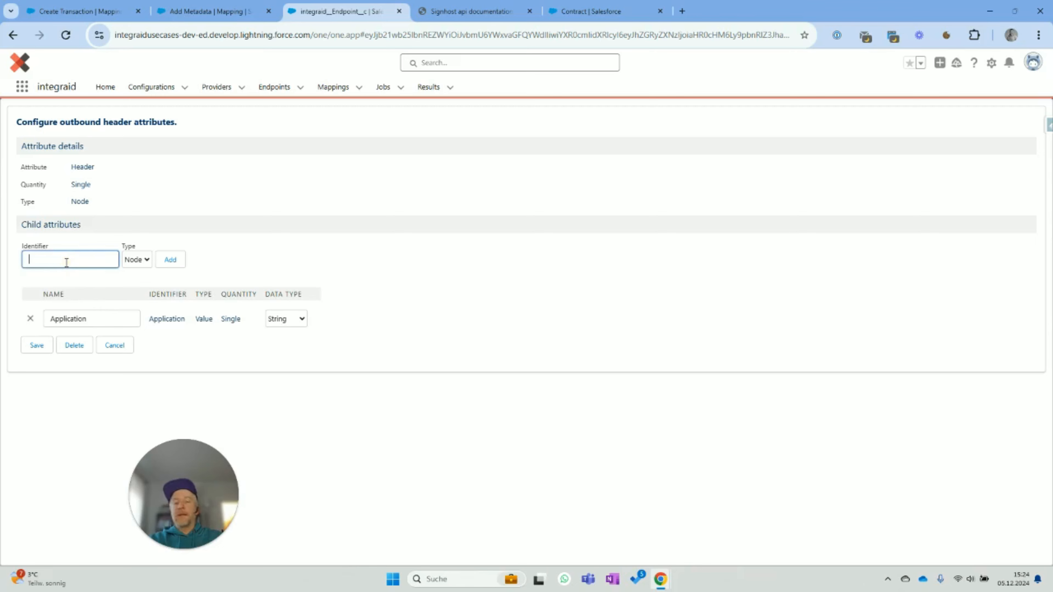
pyautogui.write('nt-Type')
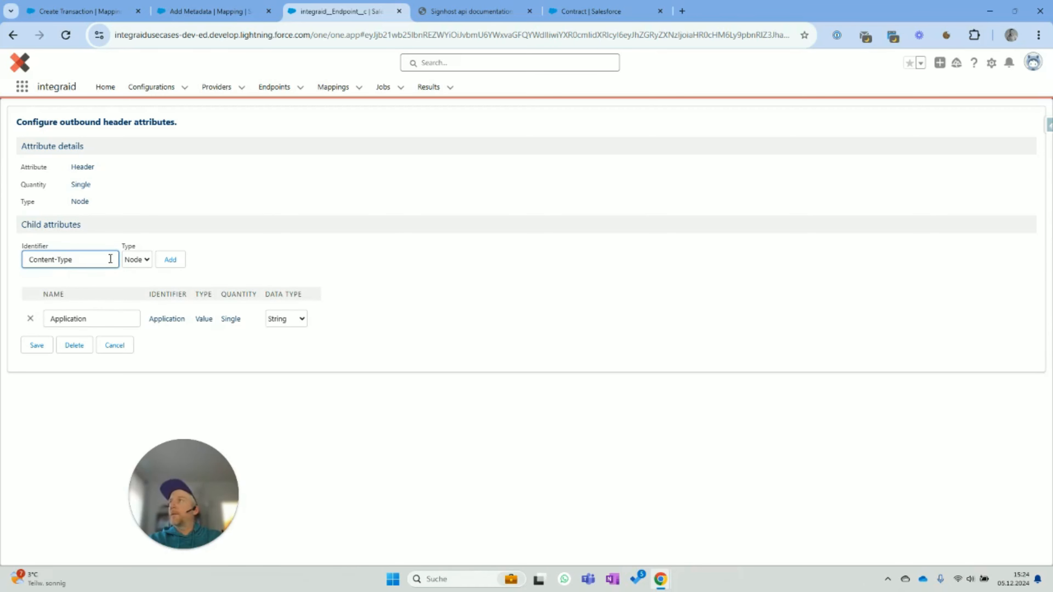
pyautogui.click(137, 259)
pyautogui.click(134, 289)
pyautogui.click(170, 261)
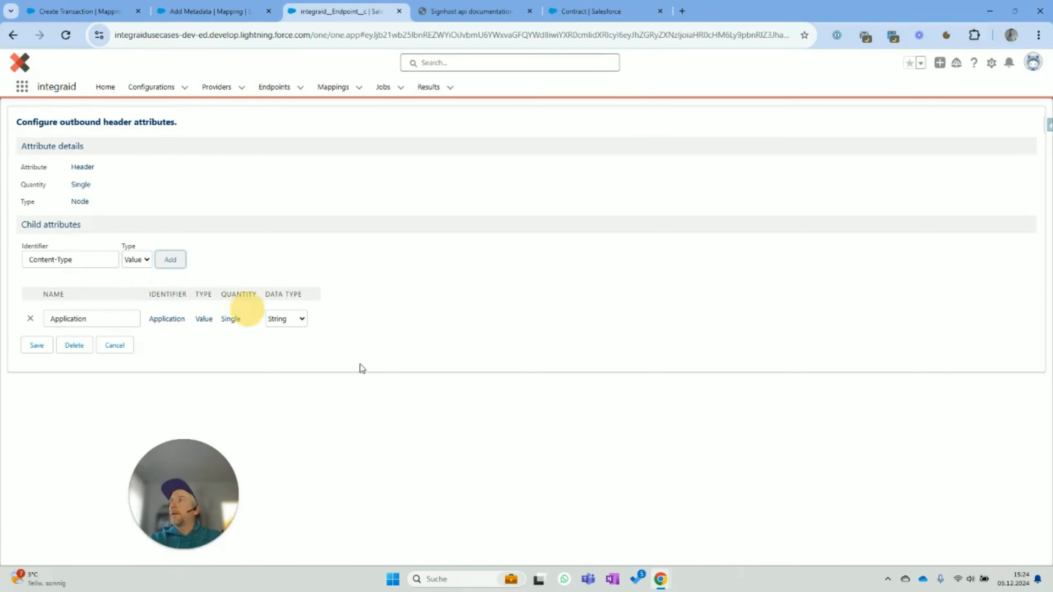
pyautogui.click(32, 378)
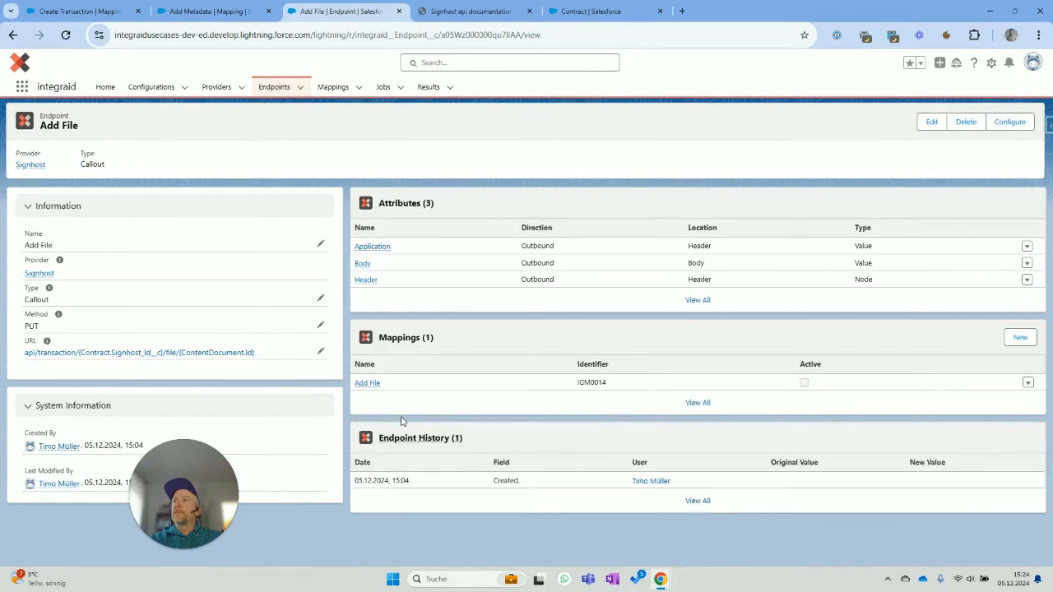
# - Map the Add File mapping's Header > Content-Type value to the source application/pdf and save
pyautogui.click(368, 383)
pyautogui.click(883, 122)
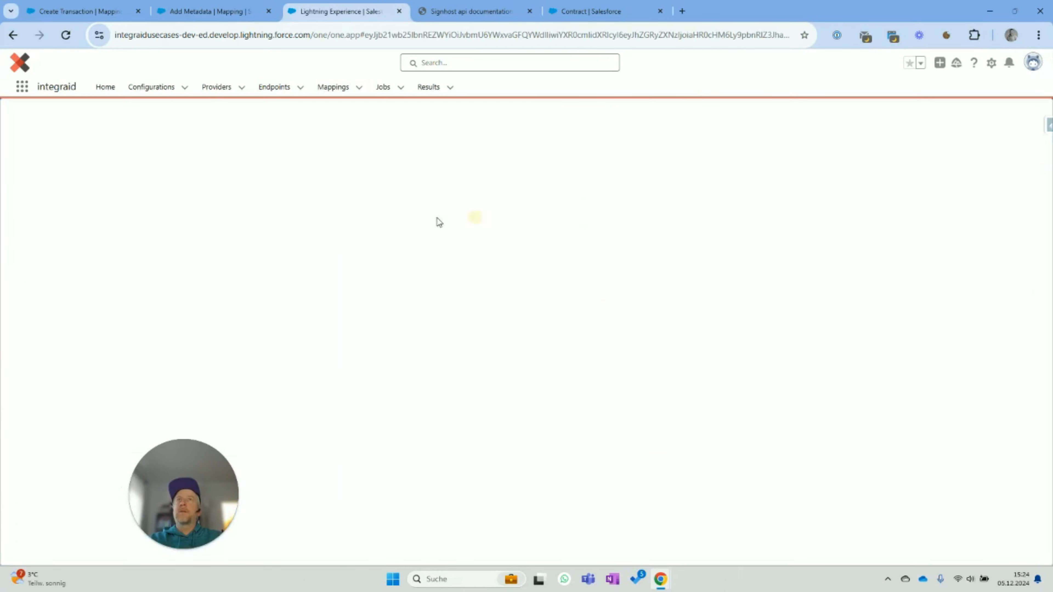
pyautogui.click(32, 181)
pyautogui.click(33, 210)
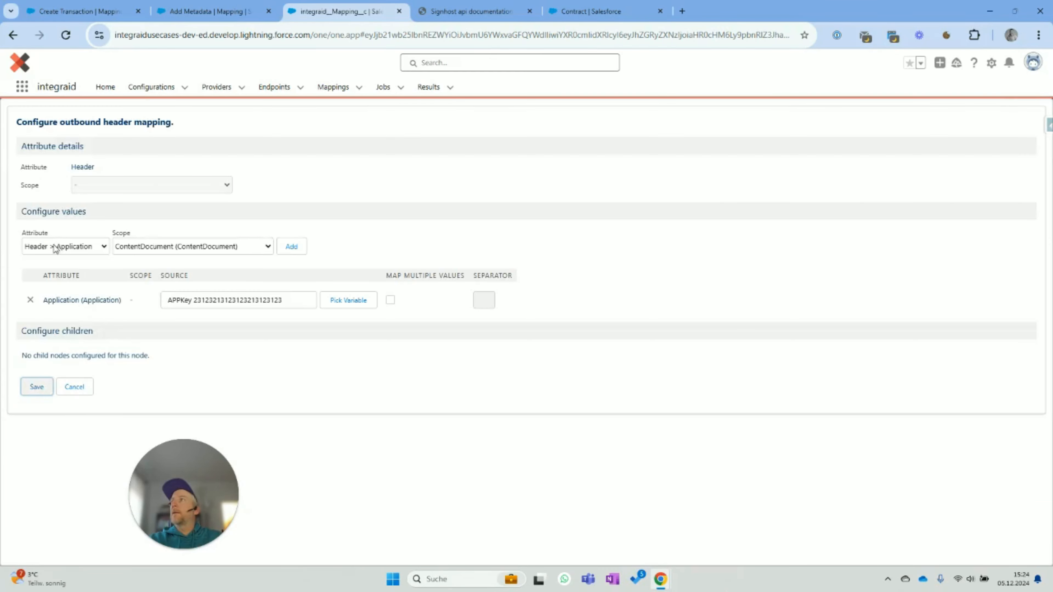
pyautogui.click(55, 248)
pyautogui.click(62, 275)
pyautogui.click(155, 249)
pyautogui.click(164, 261)
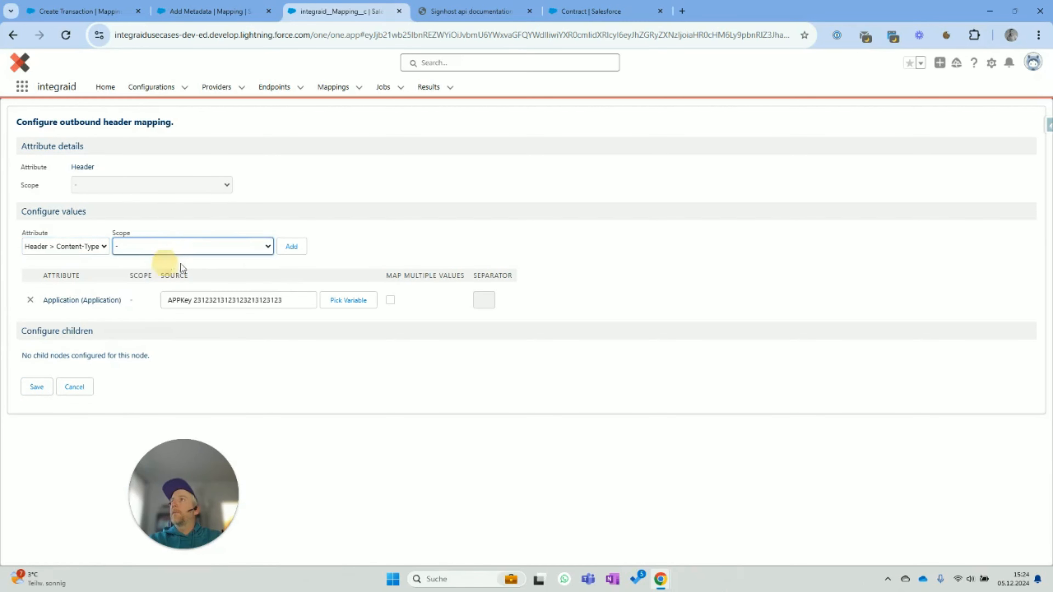
pyautogui.click(292, 247)
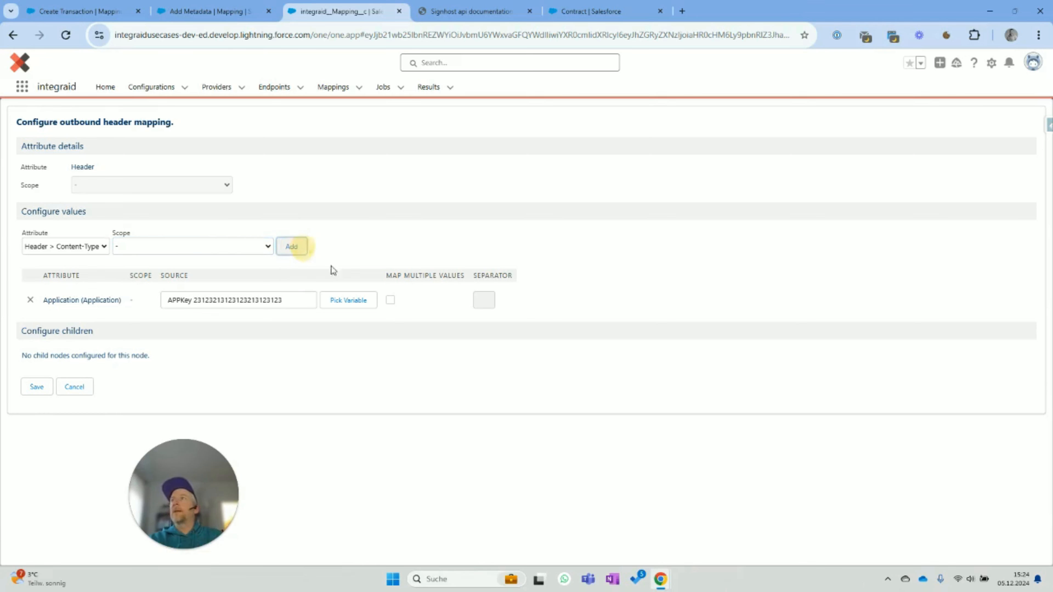
pyautogui.click(242, 332)
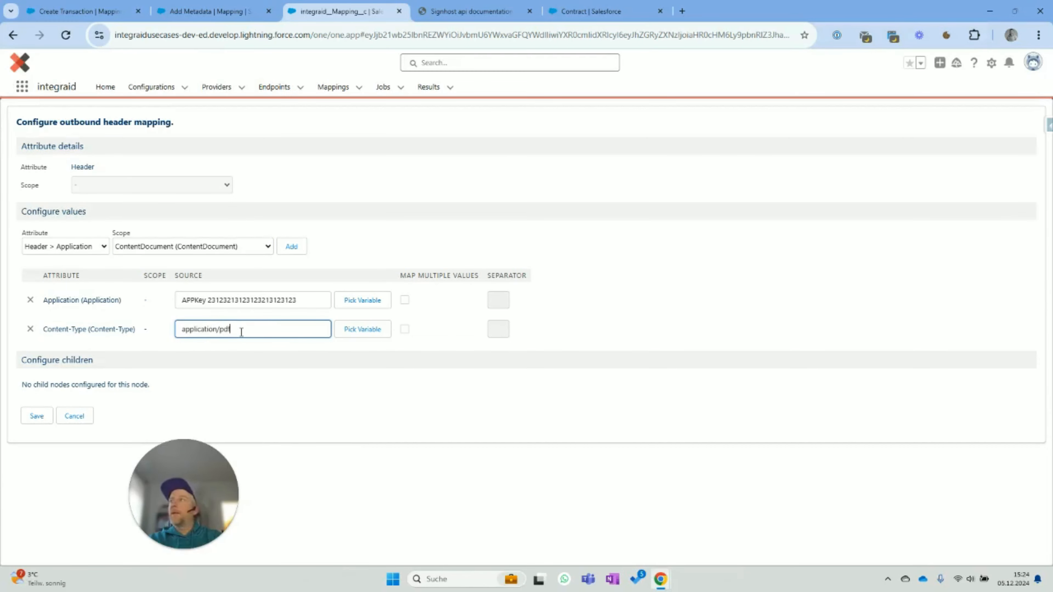
pyautogui.click(229, 355)
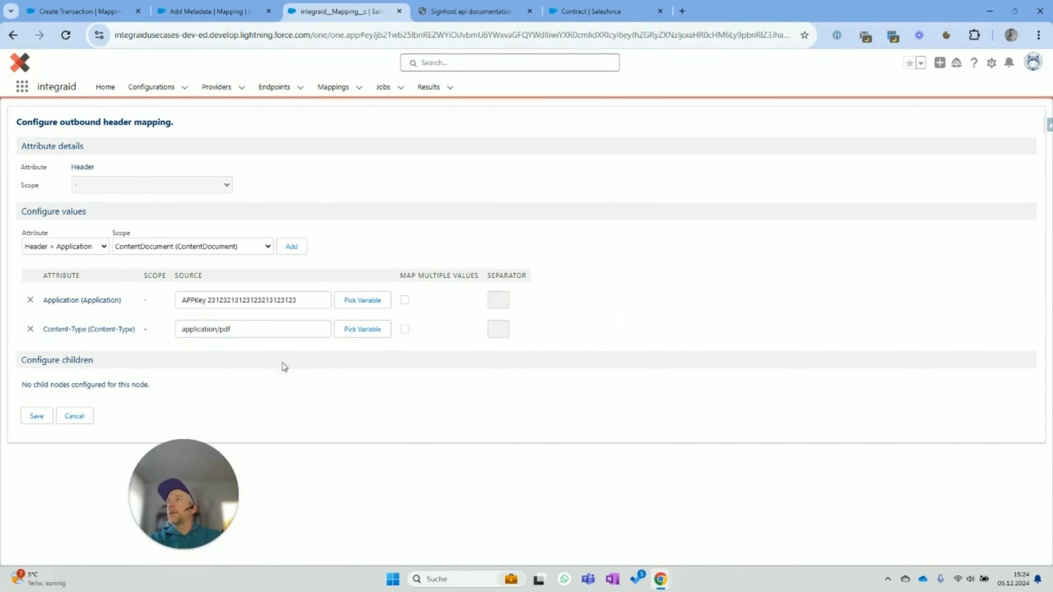
pyautogui.click(35, 422)
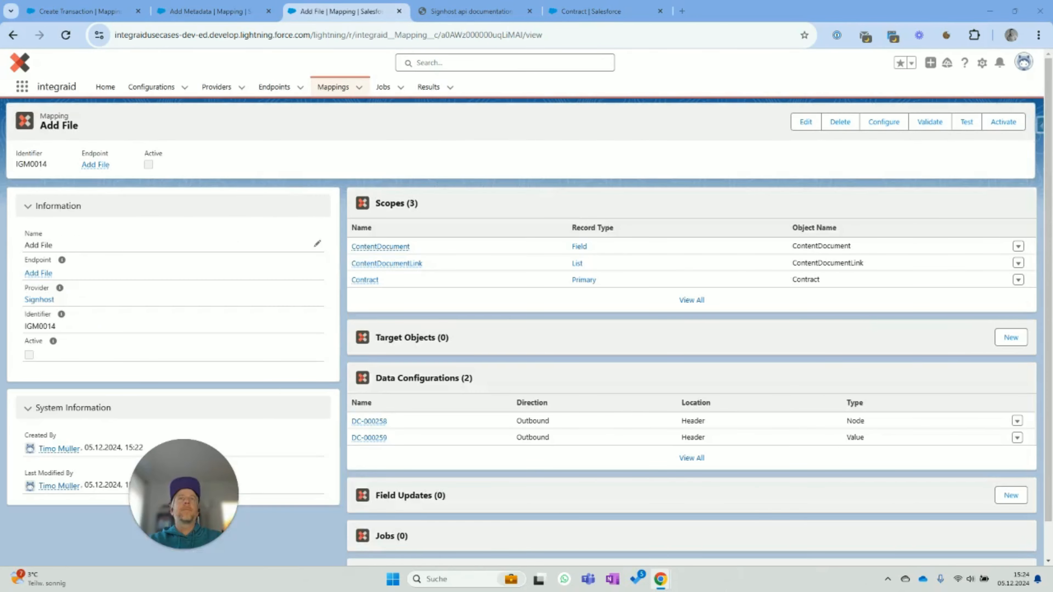
# - Map the Add File Body to ContentDocument's Latest Published Version ID and save it
pyautogui.click(884, 123)
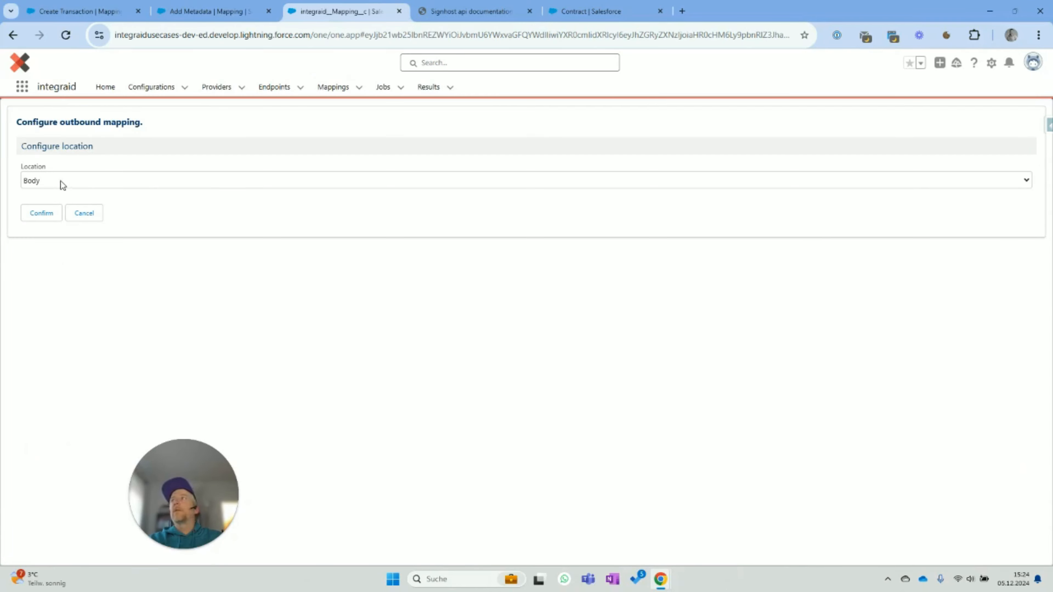
pyautogui.click(50, 213)
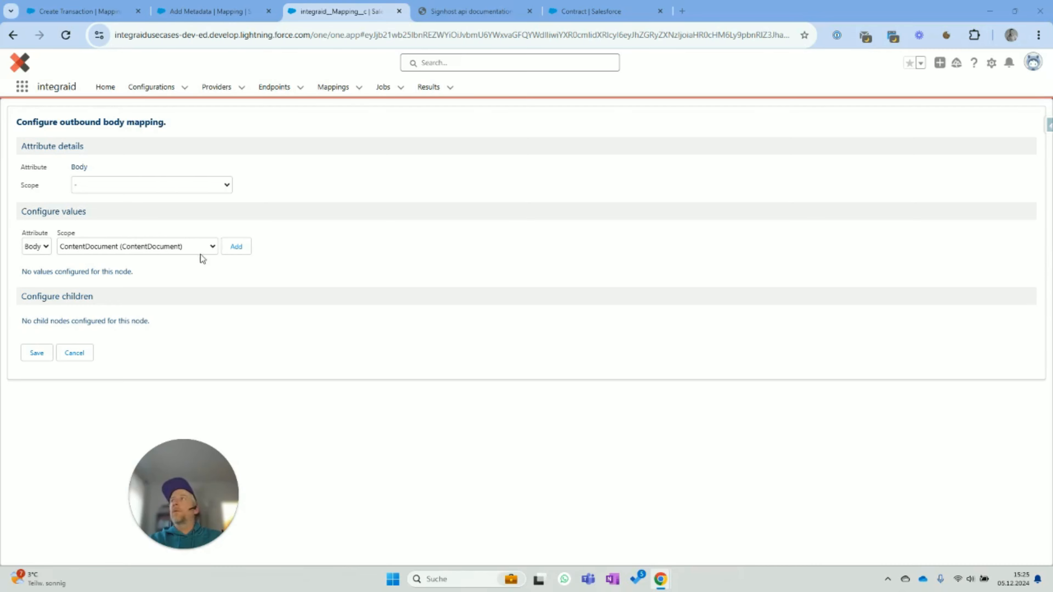
pyautogui.click(237, 248)
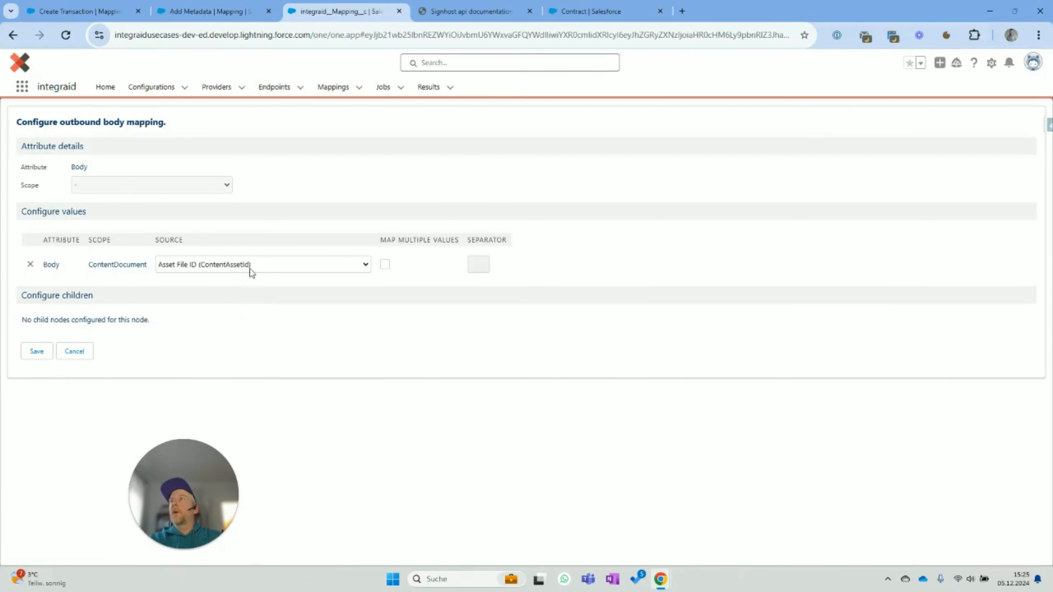
pyautogui.click(250, 265)
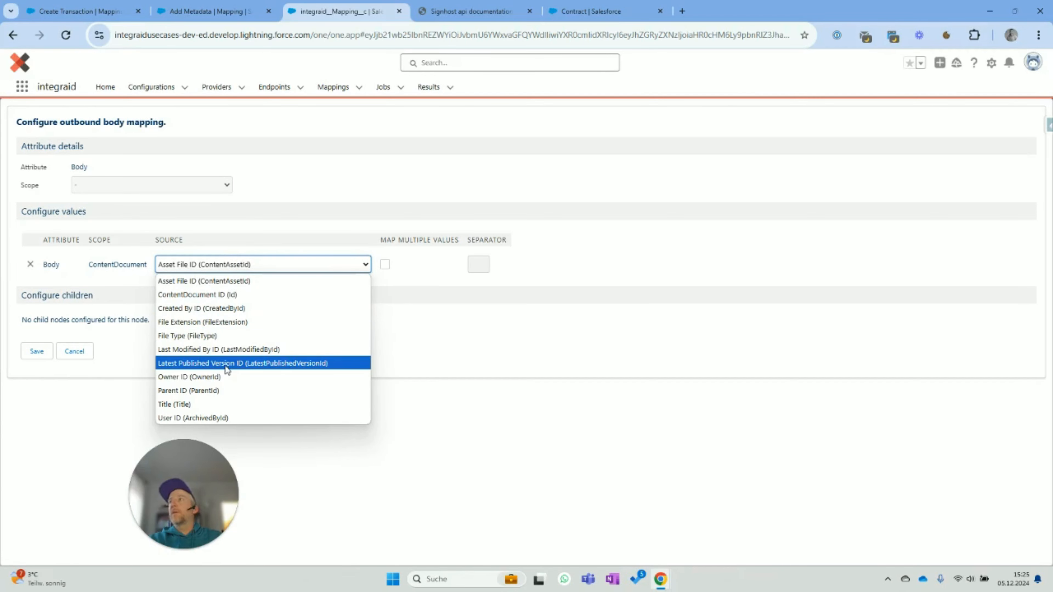
pyautogui.click(211, 364)
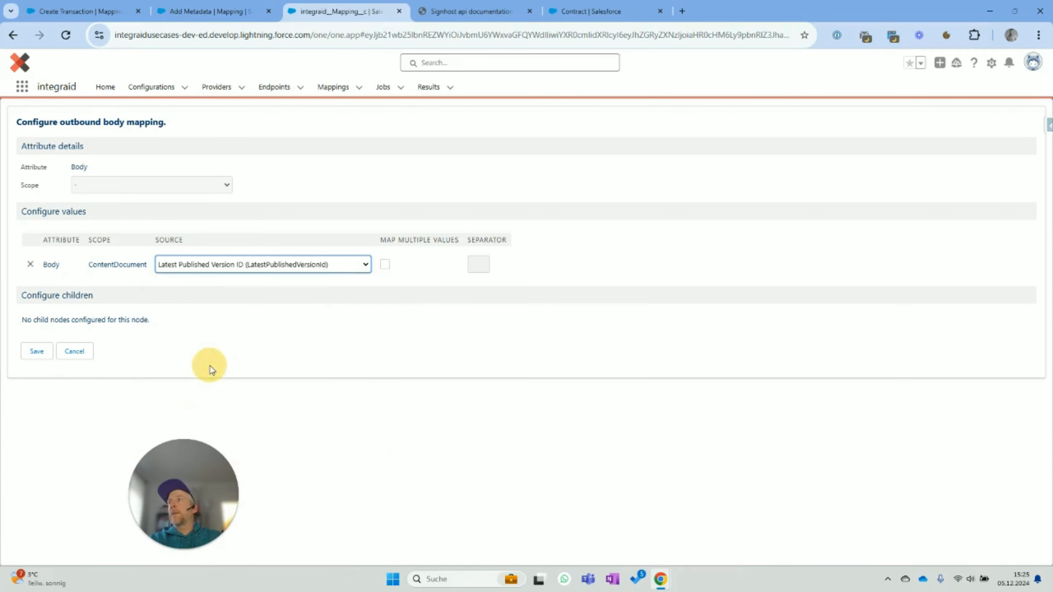
pyautogui.click(378, 336)
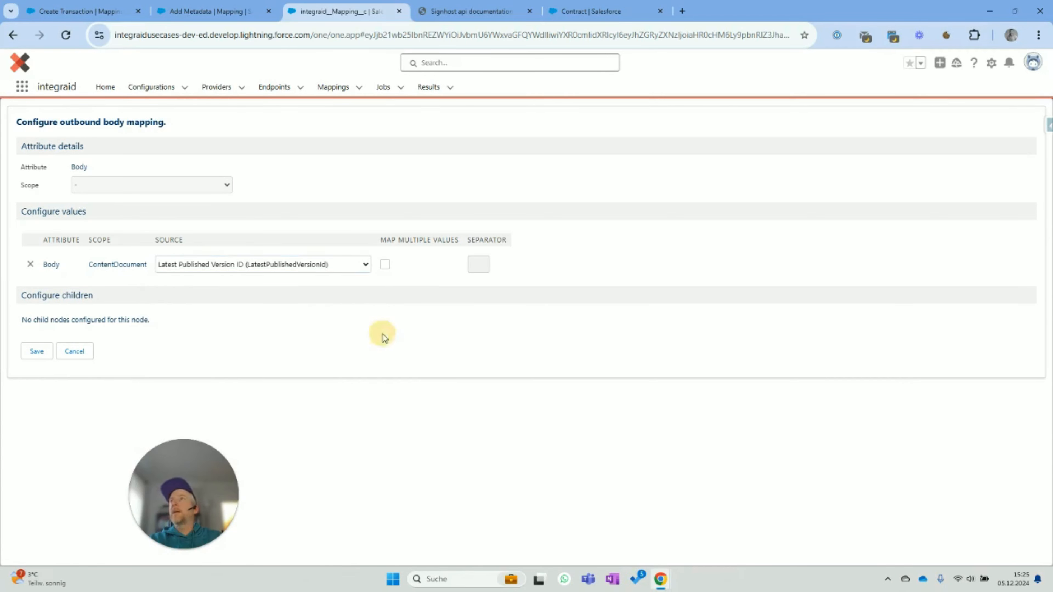
pyautogui.click(35, 352)
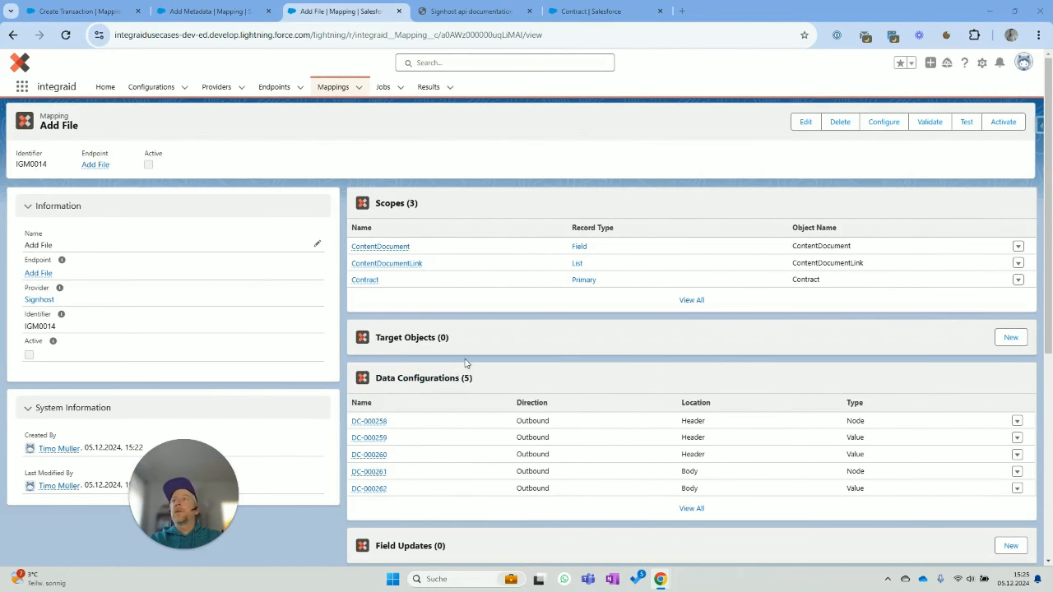
# - Start a Flag File Upload field update on Signhost_Uploaded_File__c with new value true
pyautogui.scroll(-1, 477, 357)
pyautogui.scroll(-2, 477, 357)
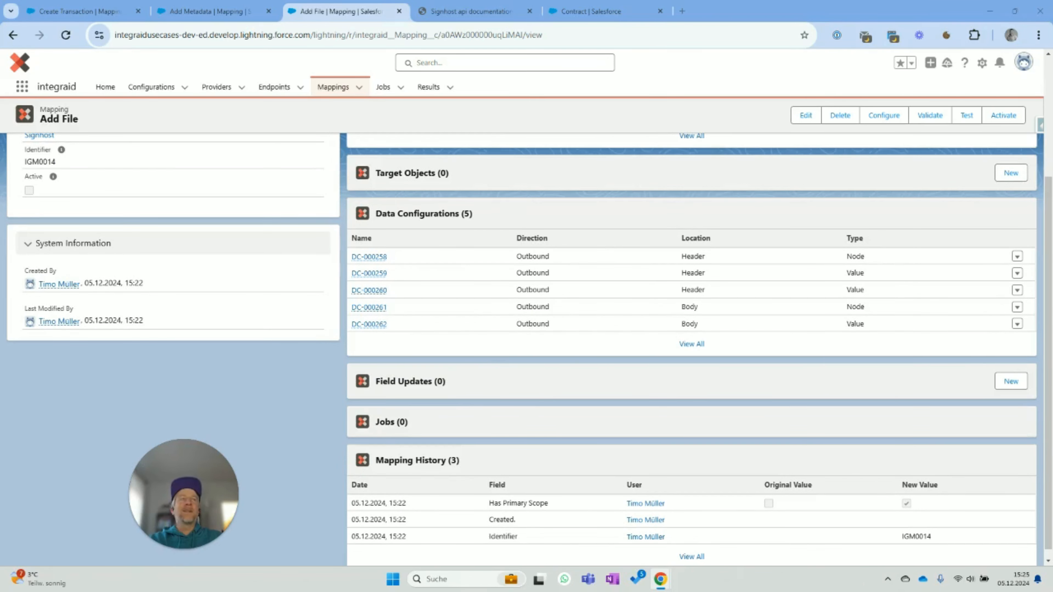
pyautogui.scroll(-1, 429, 380)
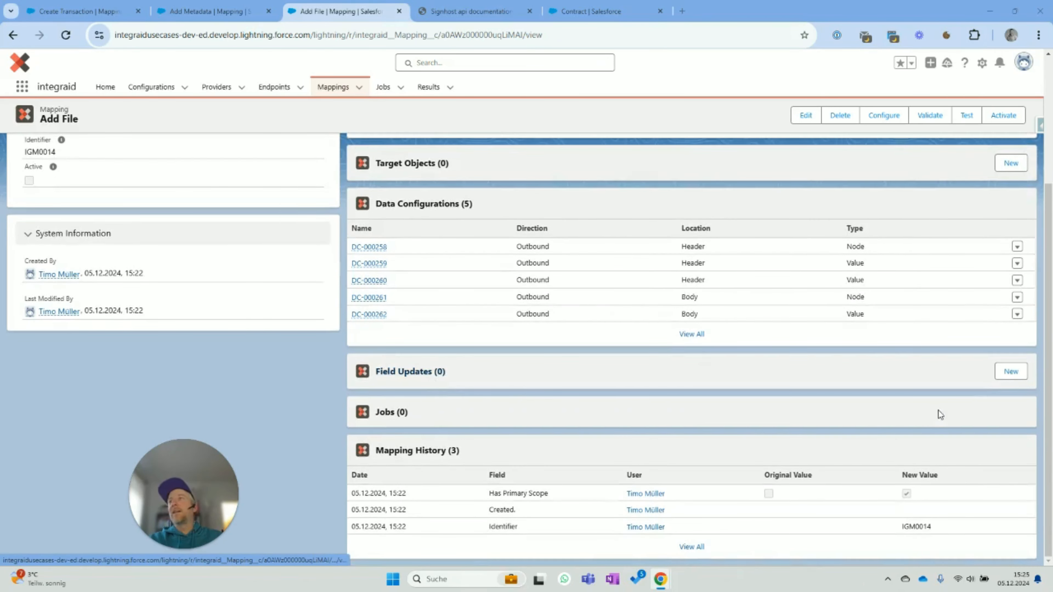
pyautogui.click(1011, 371)
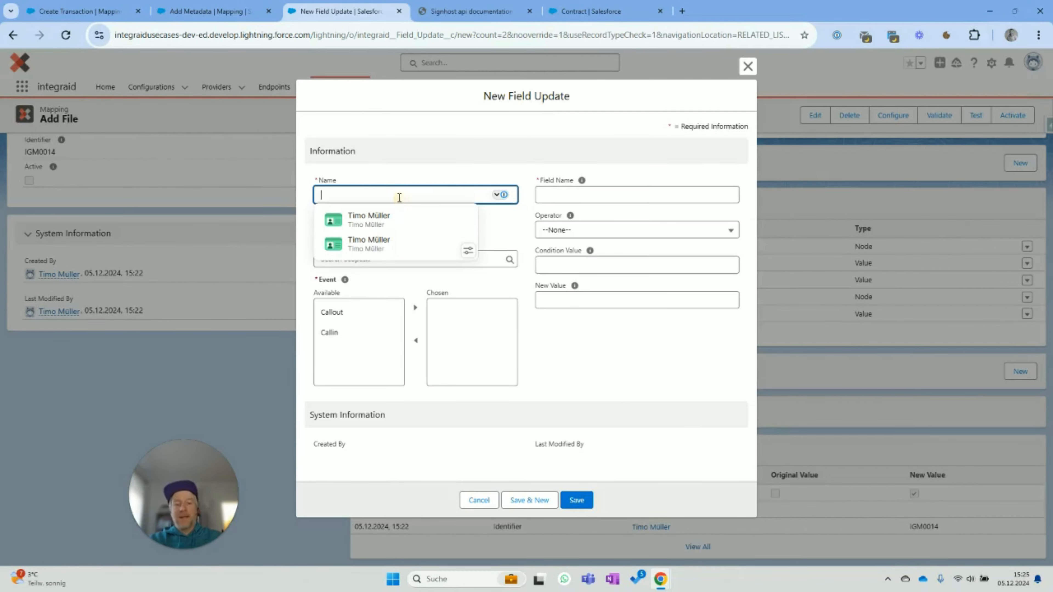
pyautogui.write('File Upload')
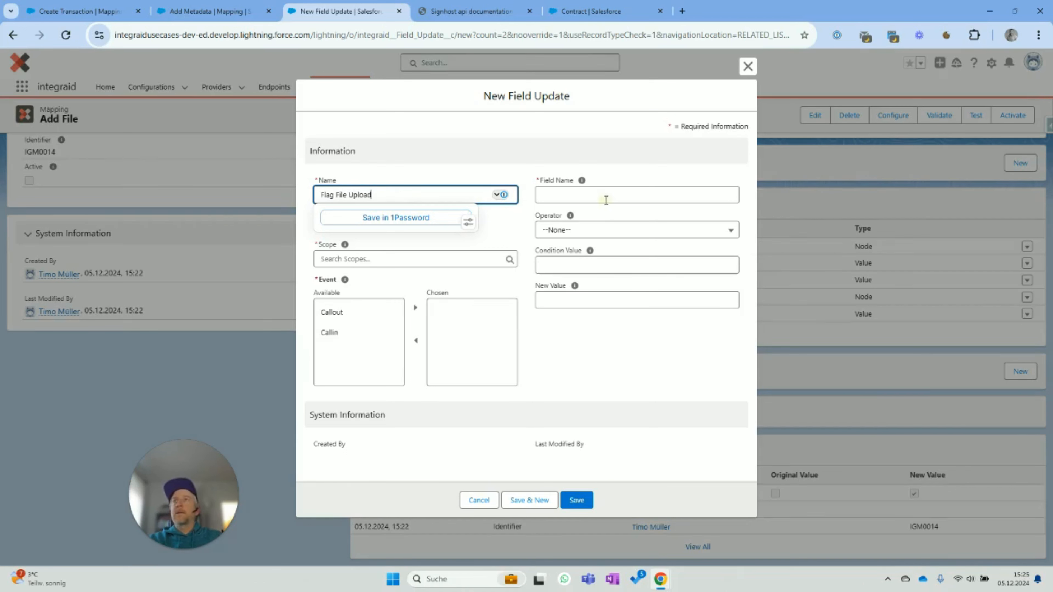
pyautogui.click(605, 200)
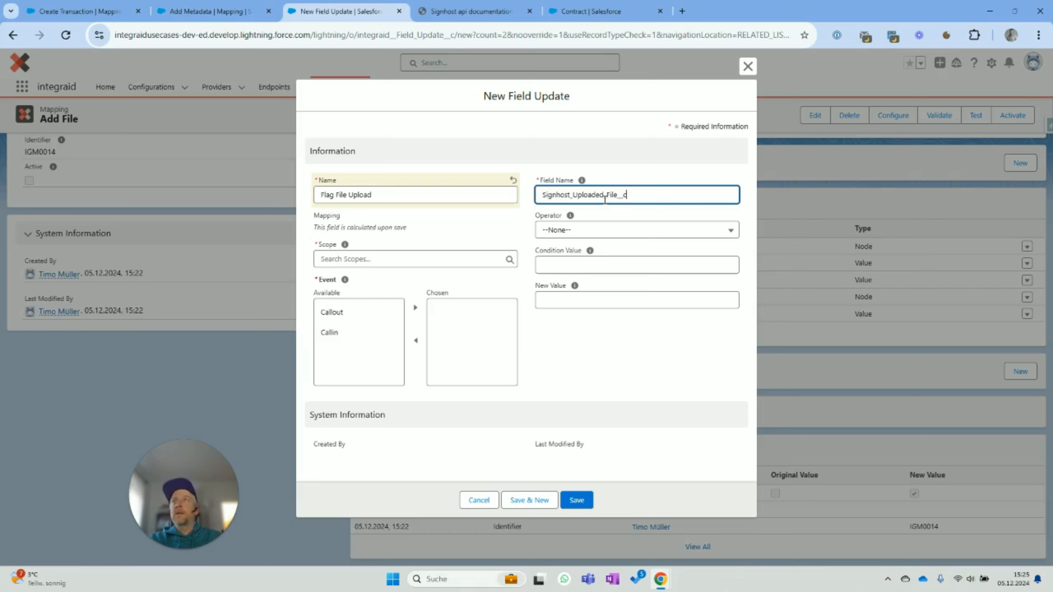
pyautogui.click(597, 297)
pyautogui.write('true')
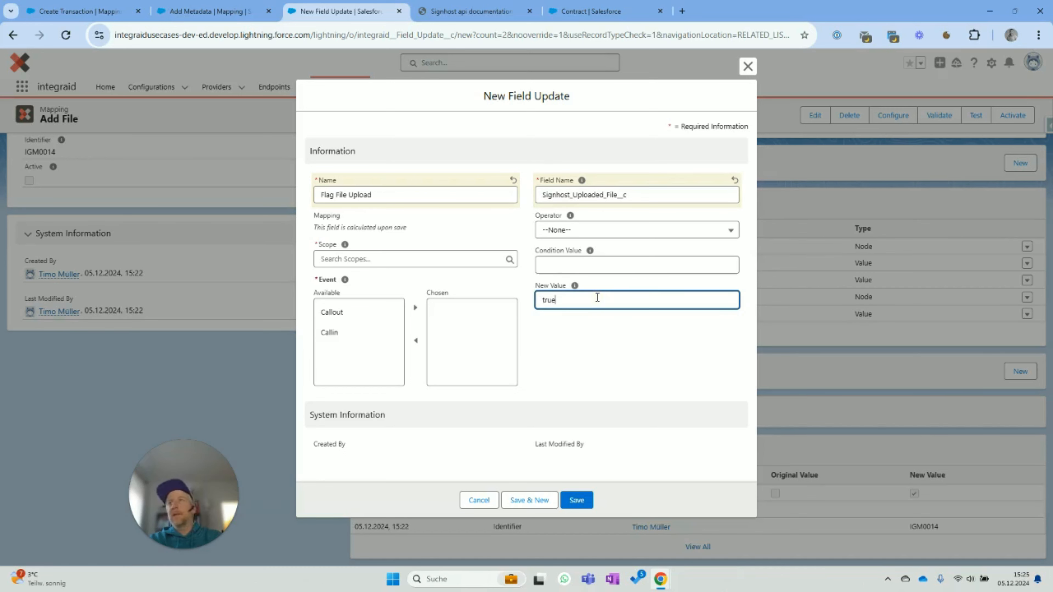
# - Make the field update fire on Callout with Contract scope, and save it
pyautogui.click(361, 312)
pyautogui.click(414, 308)
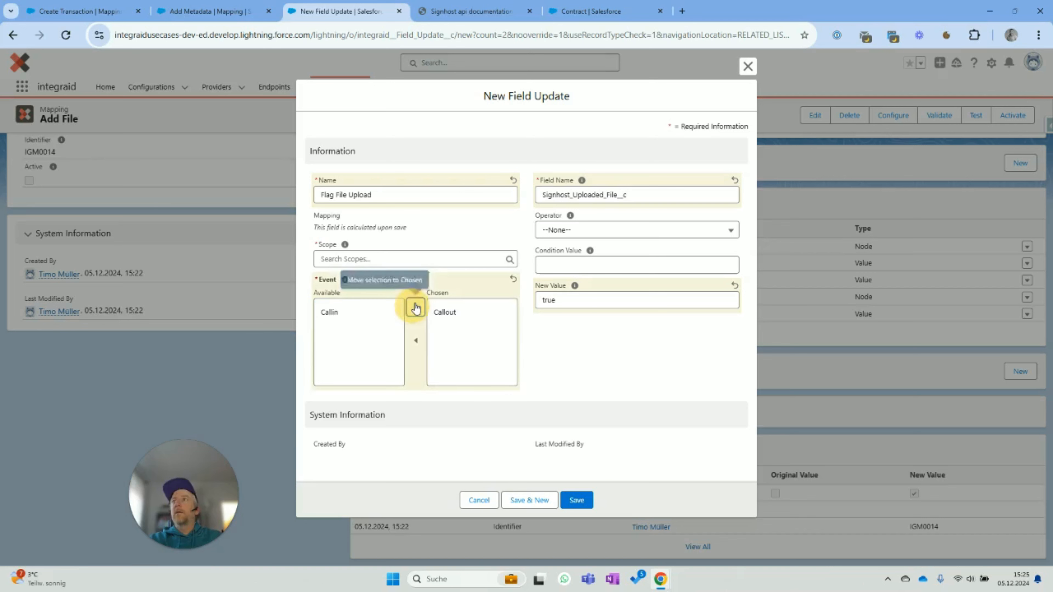
pyautogui.click(411, 260)
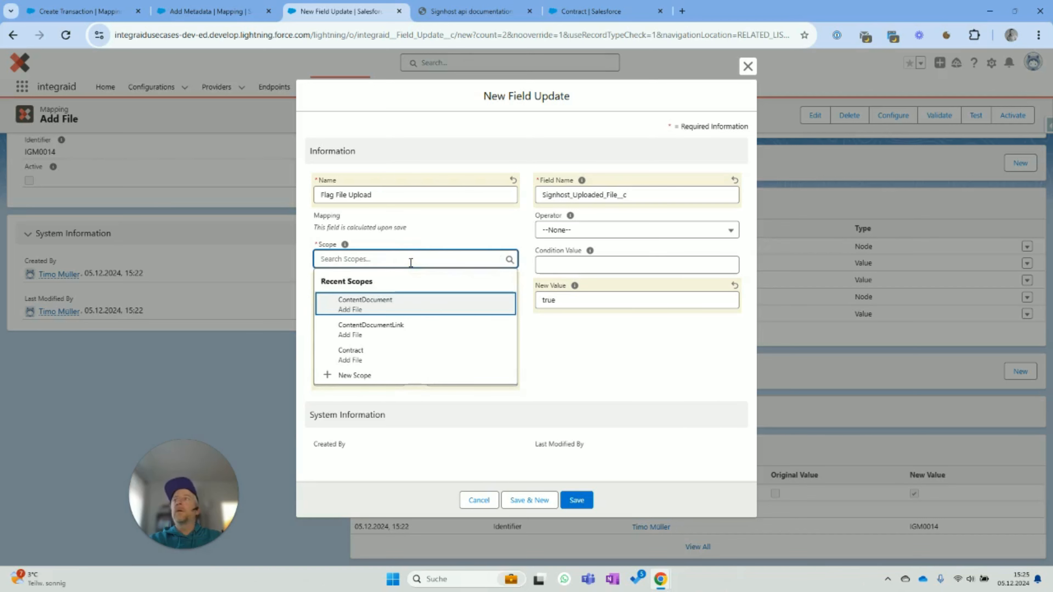
pyautogui.click(382, 357)
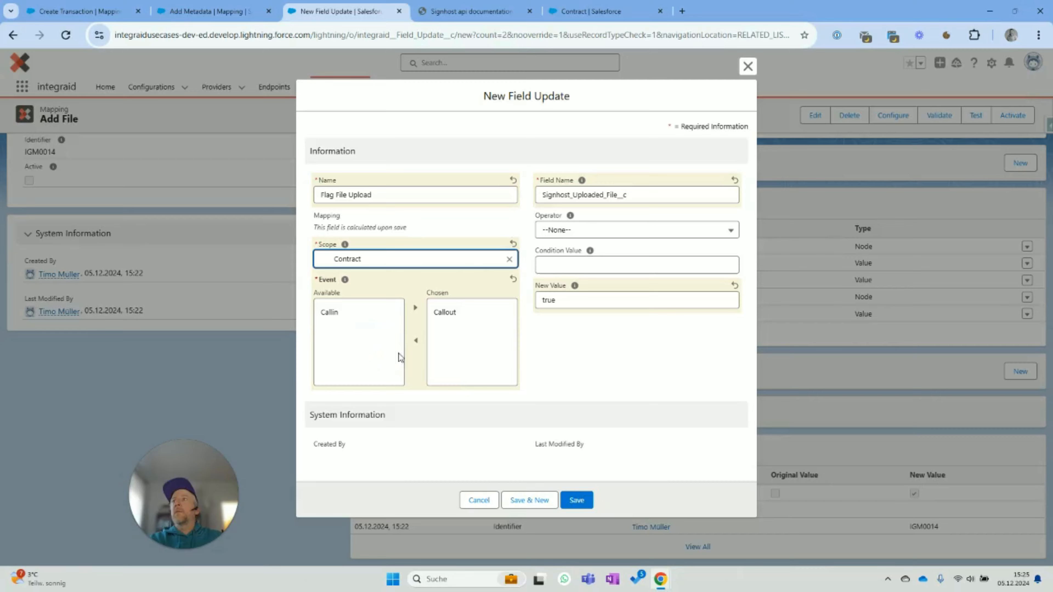
pyautogui.click(580, 502)
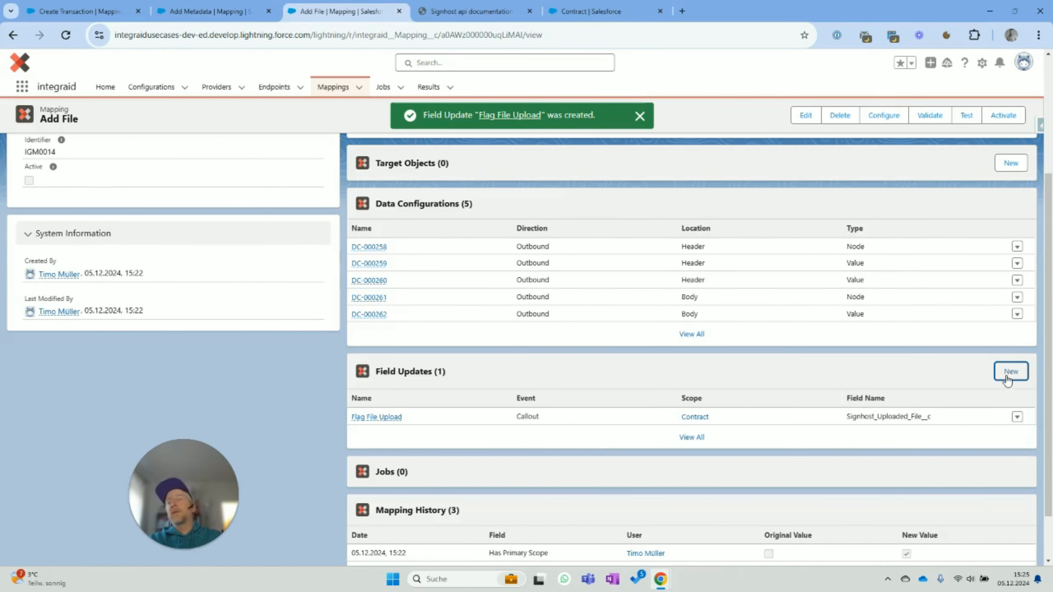
# - Start a Reset Metadata Flag field update on Signhost_Uploaded_Metadata__c, value false, triggered on Callout
pyautogui.click(1009, 373)
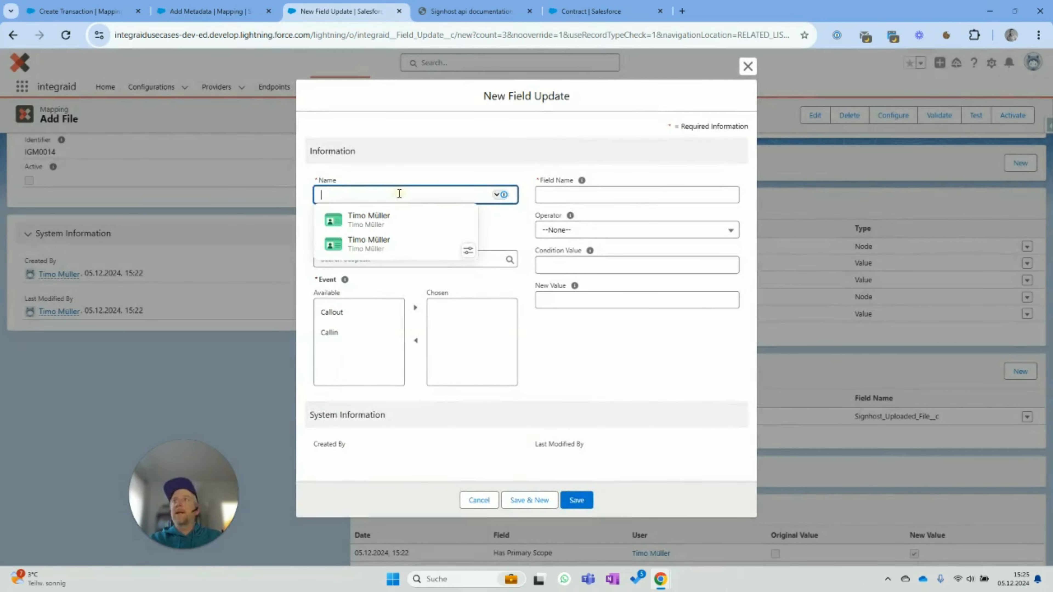
pyautogui.write('Reset Metadata Flag')
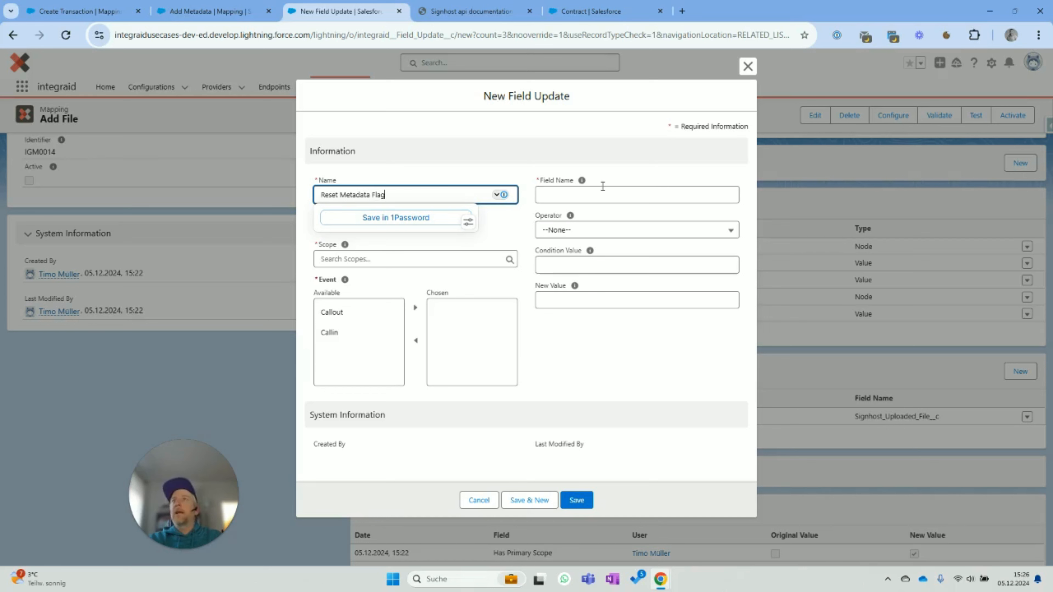
pyautogui.click(601, 196)
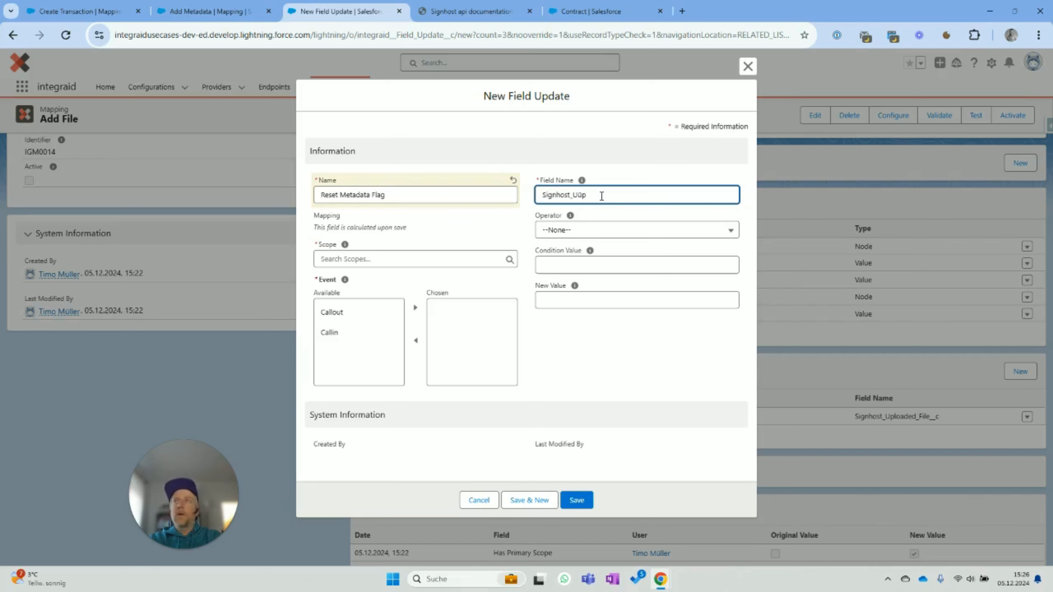
pyautogui.write('Signhost_Uploaded_Metadata__c')
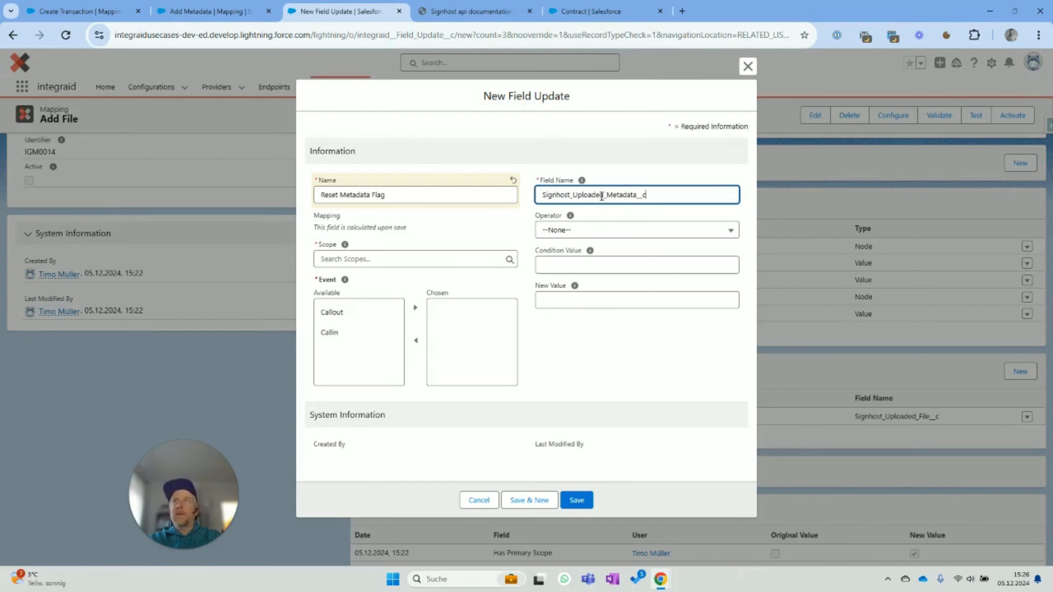
pyautogui.click(557, 298)
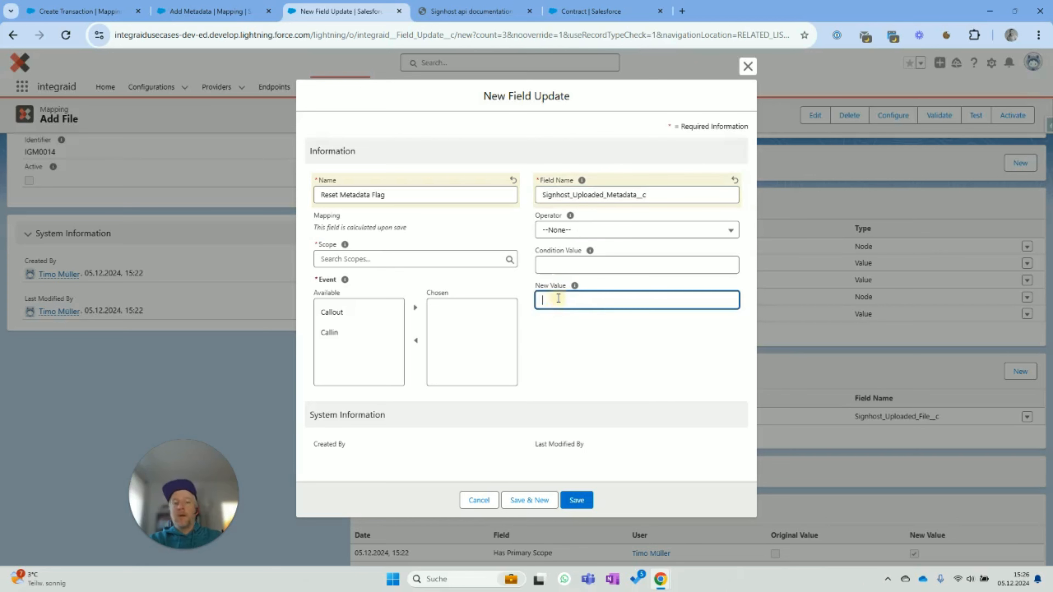
pyautogui.write('false')
pyautogui.click(345, 312)
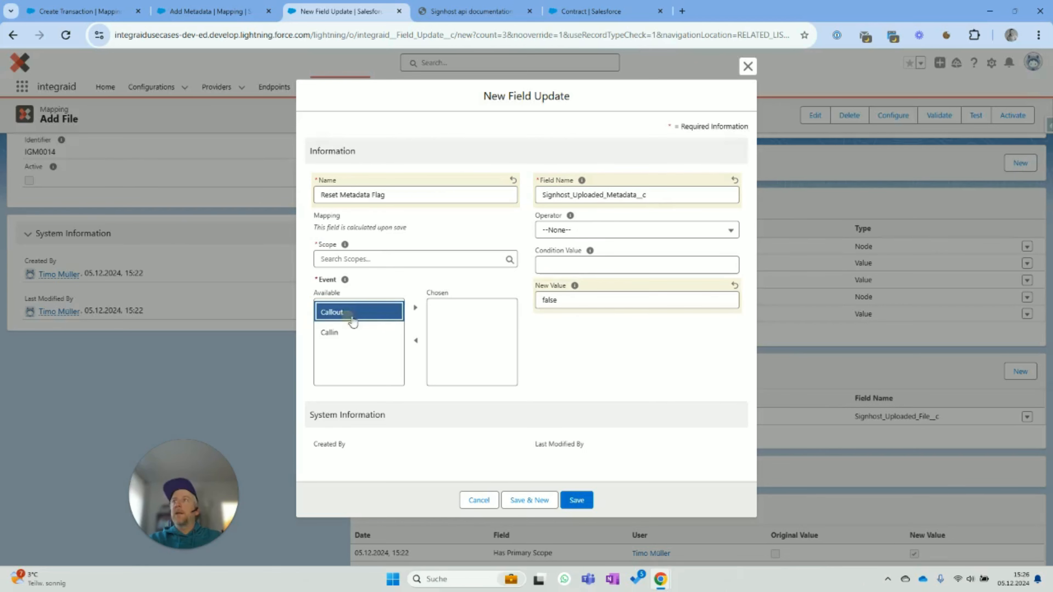
pyautogui.click(415, 308)
# - Set the field update's scope to Contract, fix the field name typo, and save it
pyautogui.click(664, 196)
pyautogui.write('ds')
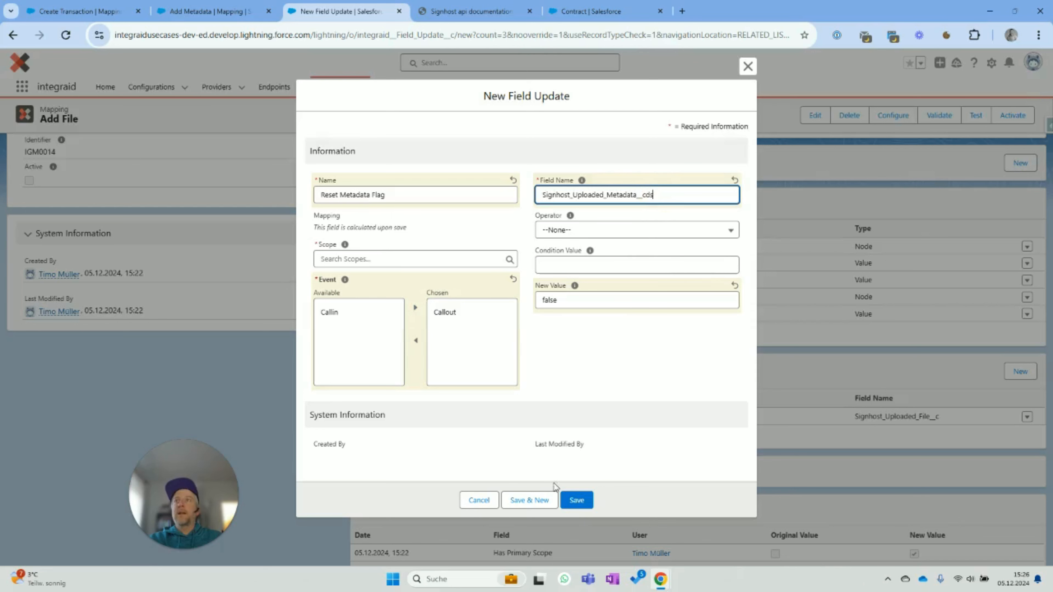
pyautogui.click(575, 501)
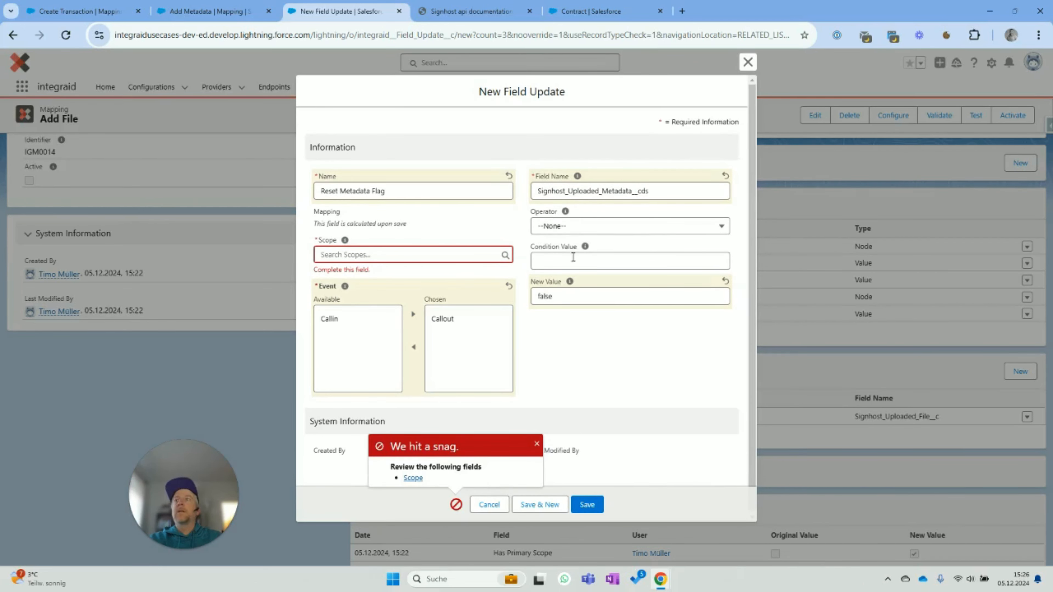
pyautogui.click(420, 254)
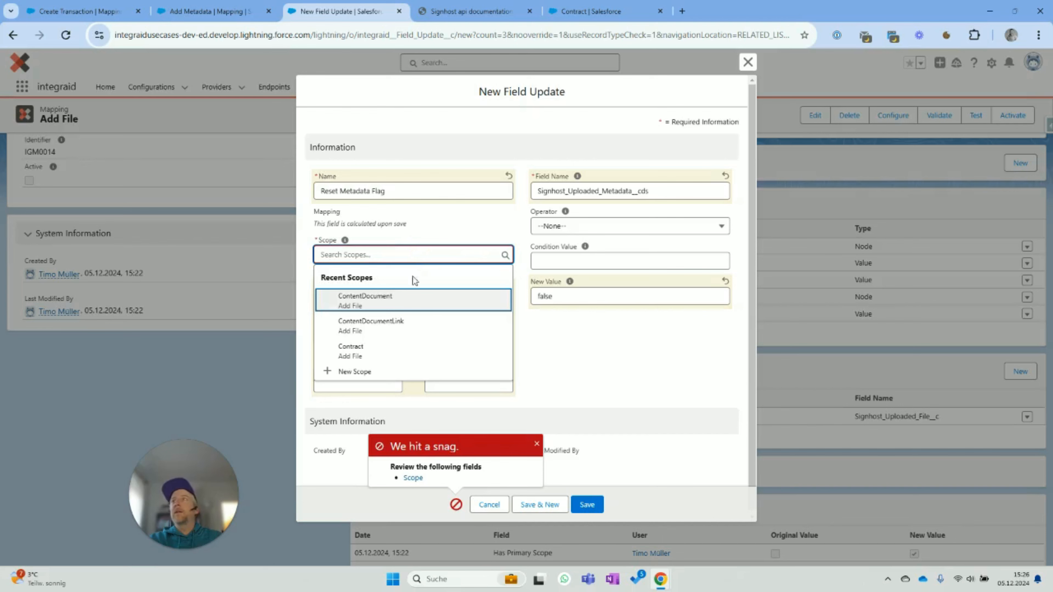
pyautogui.click(382, 353)
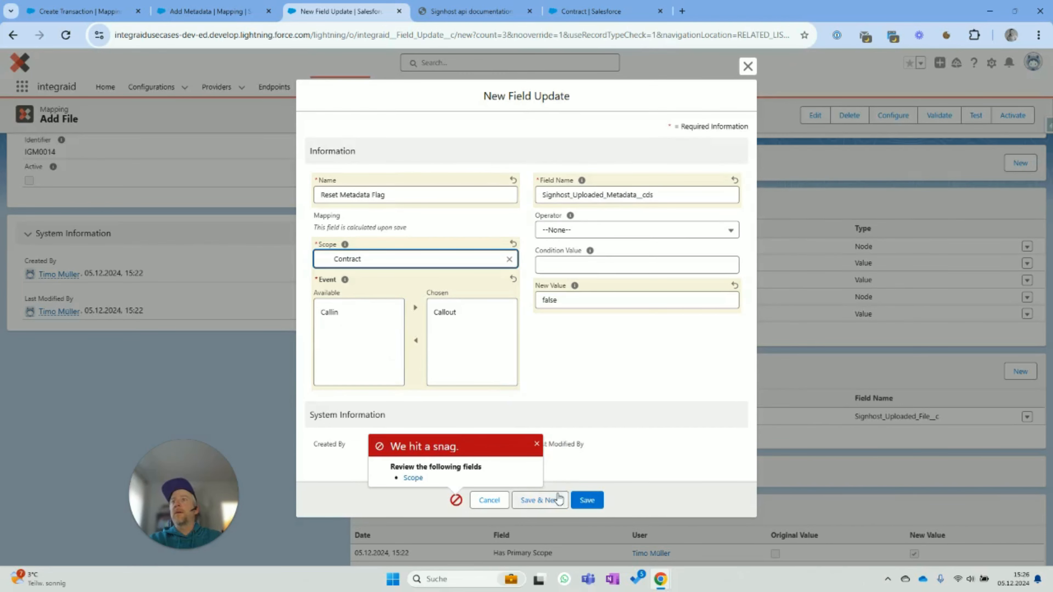
pyautogui.click(585, 505)
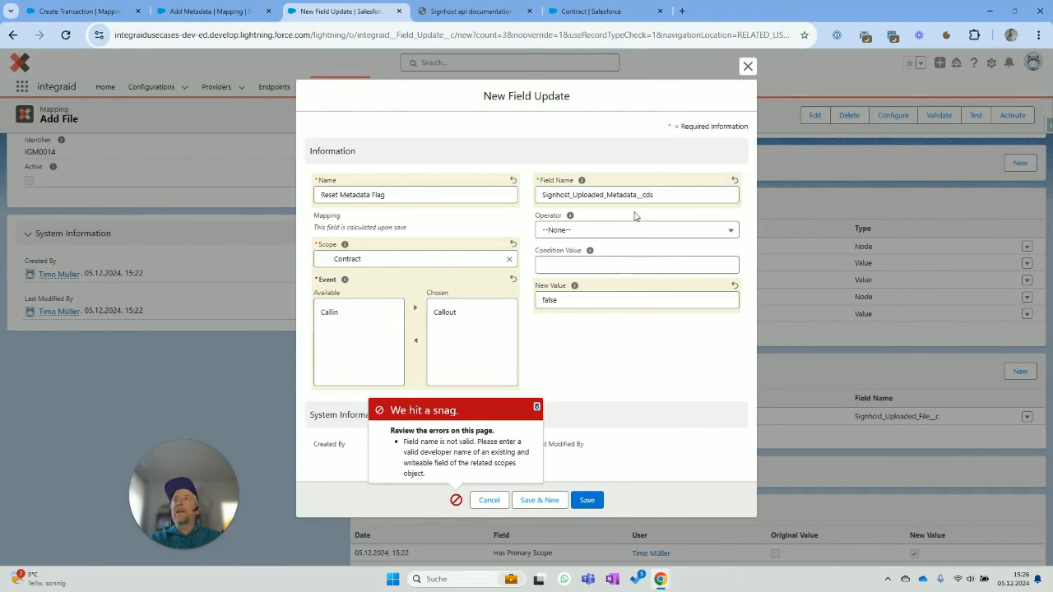
pyautogui.moveTo(645, 194); pyautogui.dragTo(693, 199)
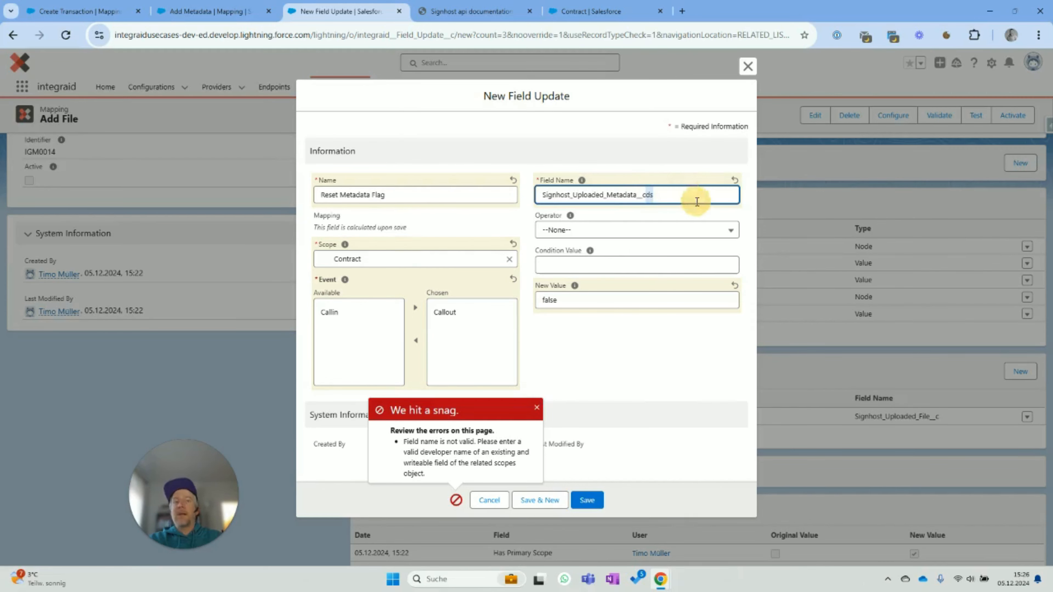
pyautogui.press('BackSpace')
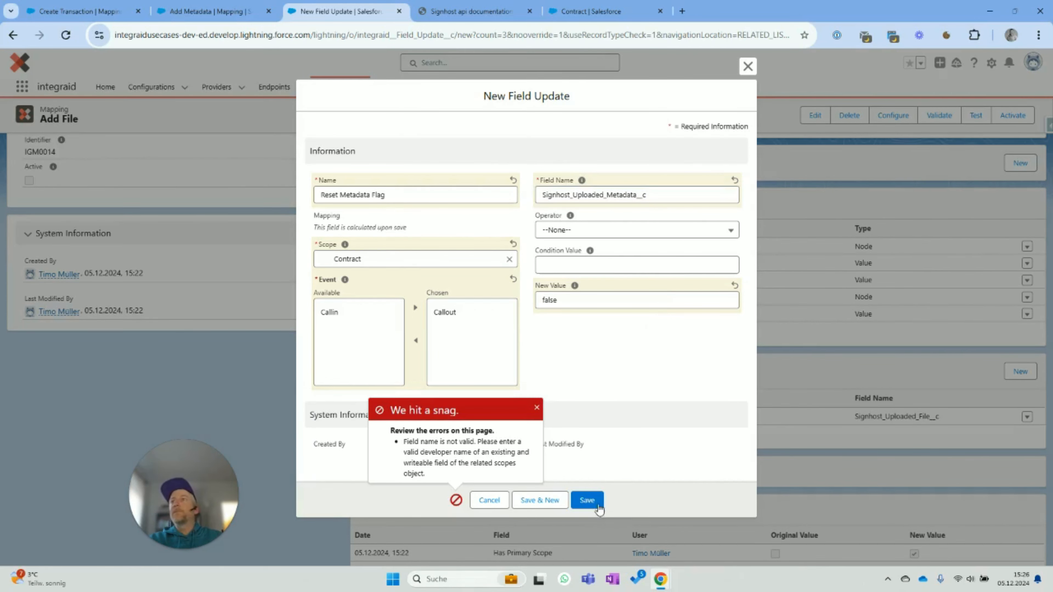
pyautogui.click(589, 501)
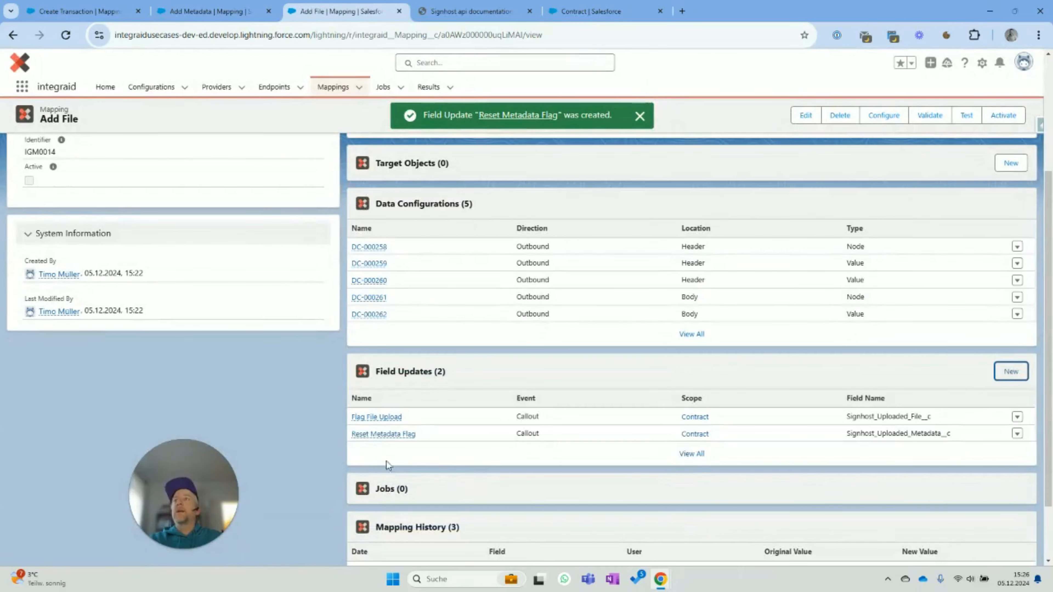
pyautogui.scroll(-1, 357, 443)
pyautogui.scroll(-1, 356, 445)
pyautogui.scroll(5, 430, 479)
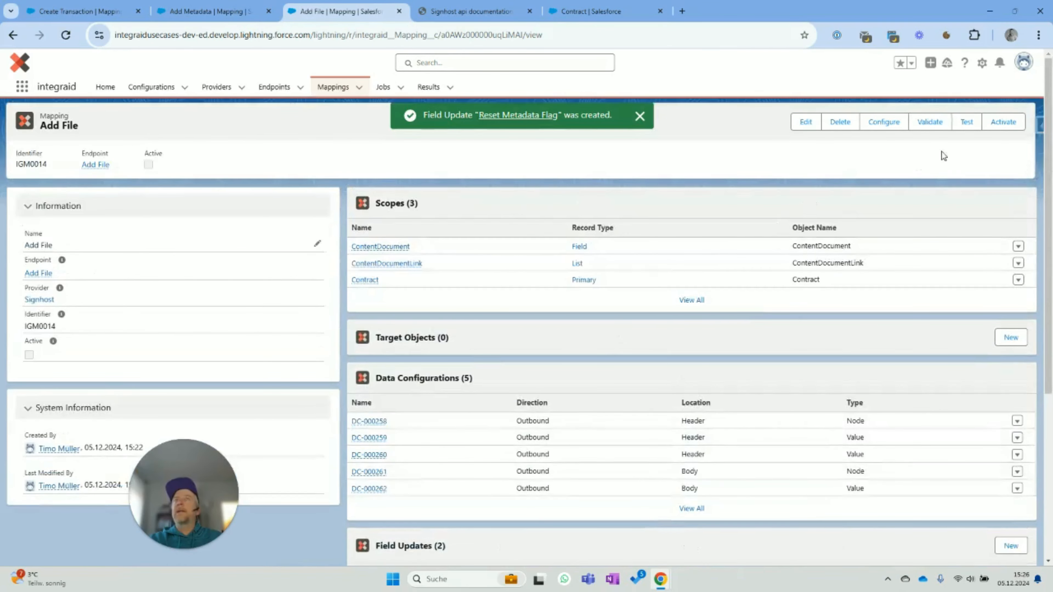
# - Activate the Add File mapping and confirm the activation
pyautogui.click(1000, 120)
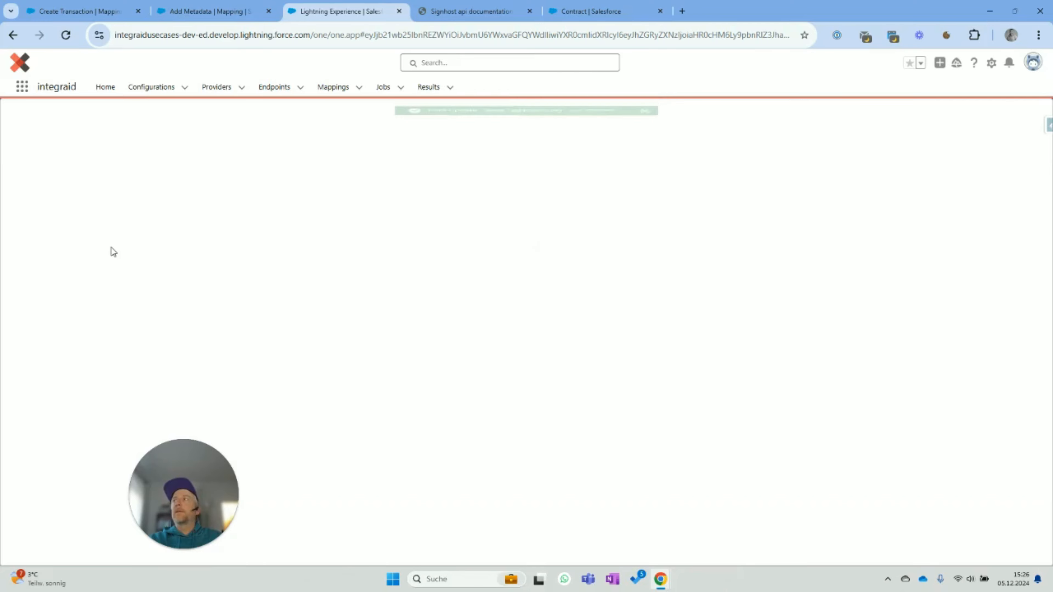
pyautogui.click(30, 330)
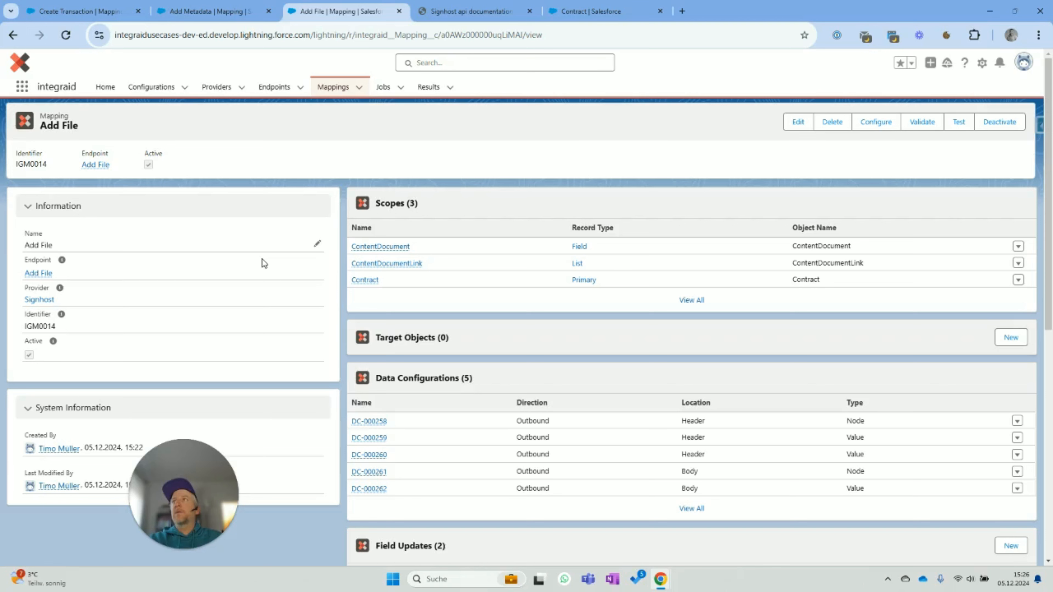
# - Under the Signhost provider's Start Transaction endpoint, create and open a mapping named 'Start Transaction'
pyautogui.click(219, 90)
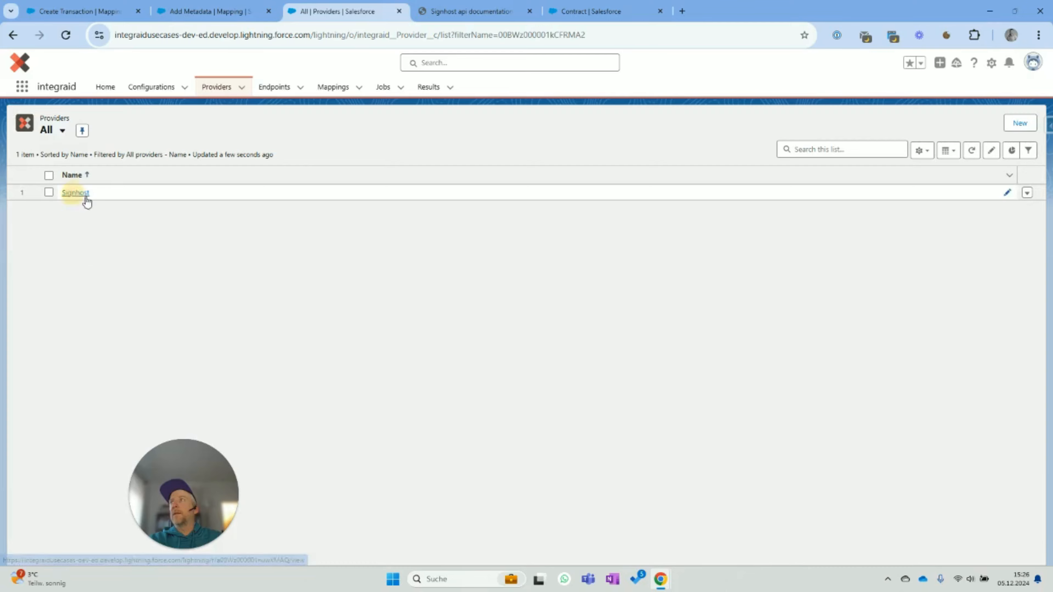
pyautogui.click(76, 193)
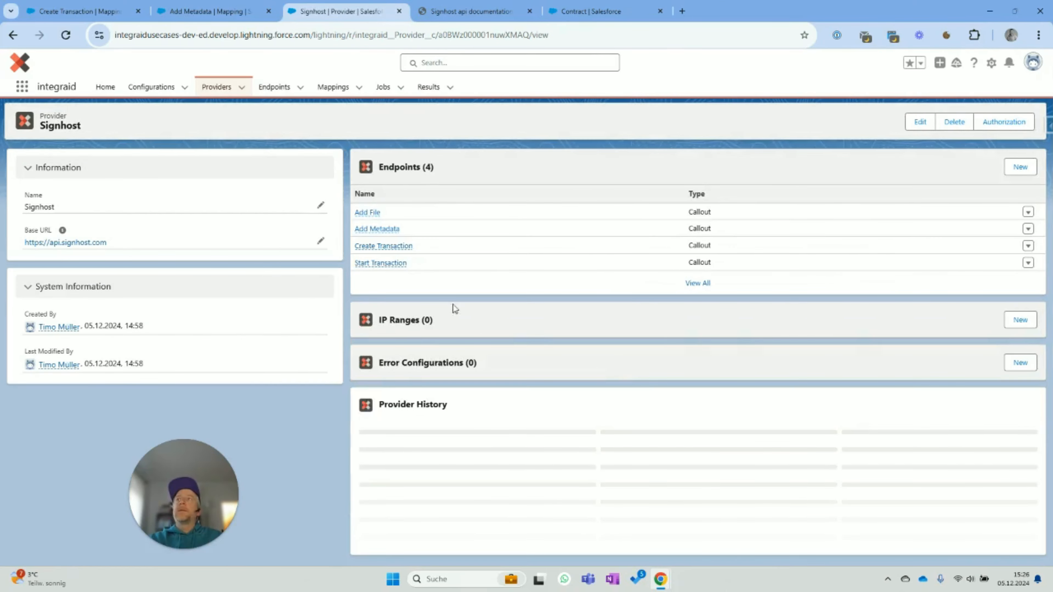
pyautogui.click(372, 264)
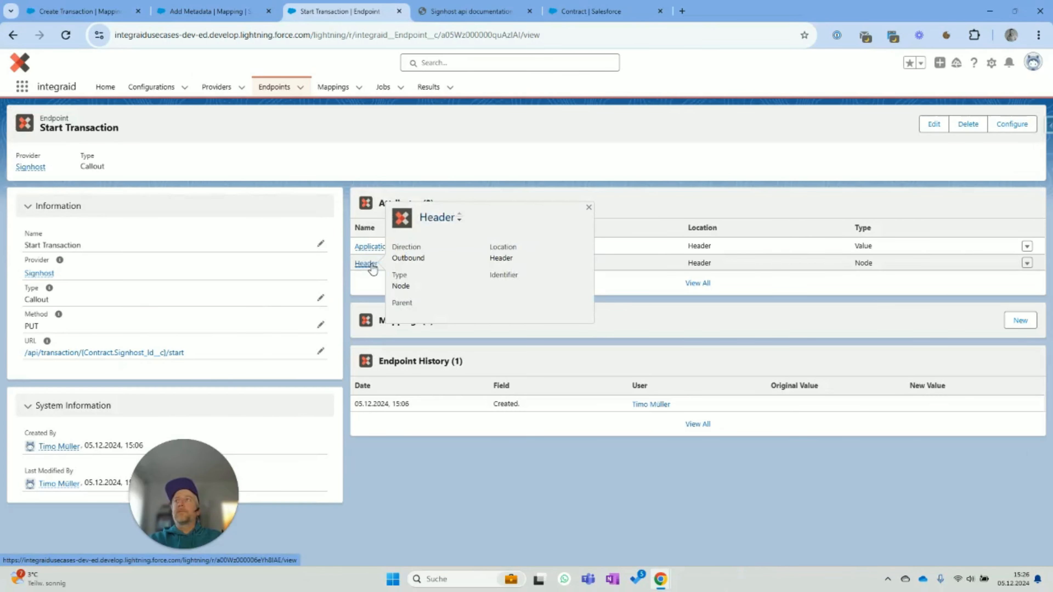
pyautogui.click(1020, 320)
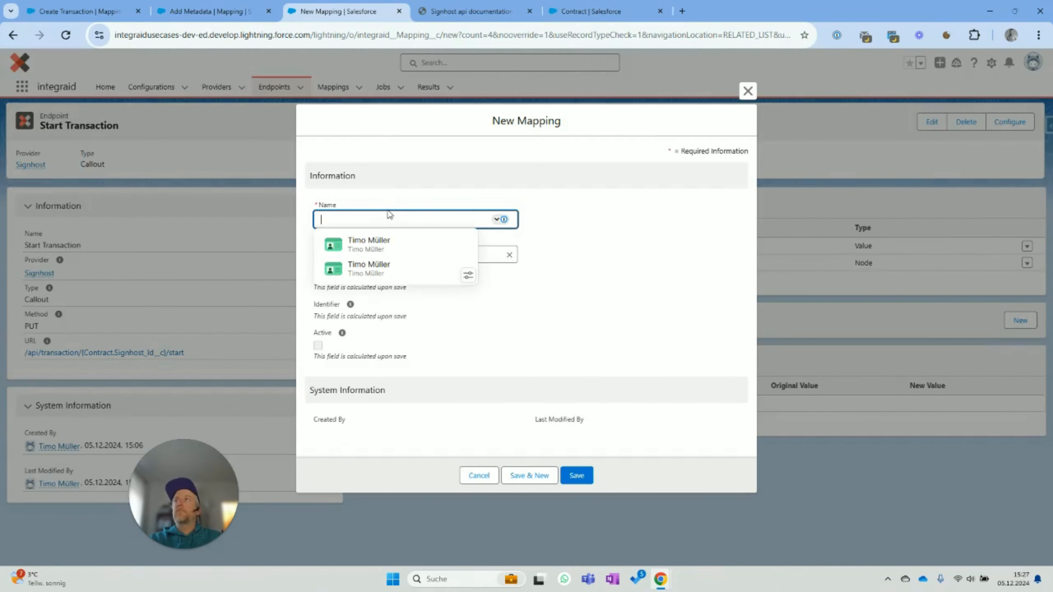
pyautogui.write('Start ')
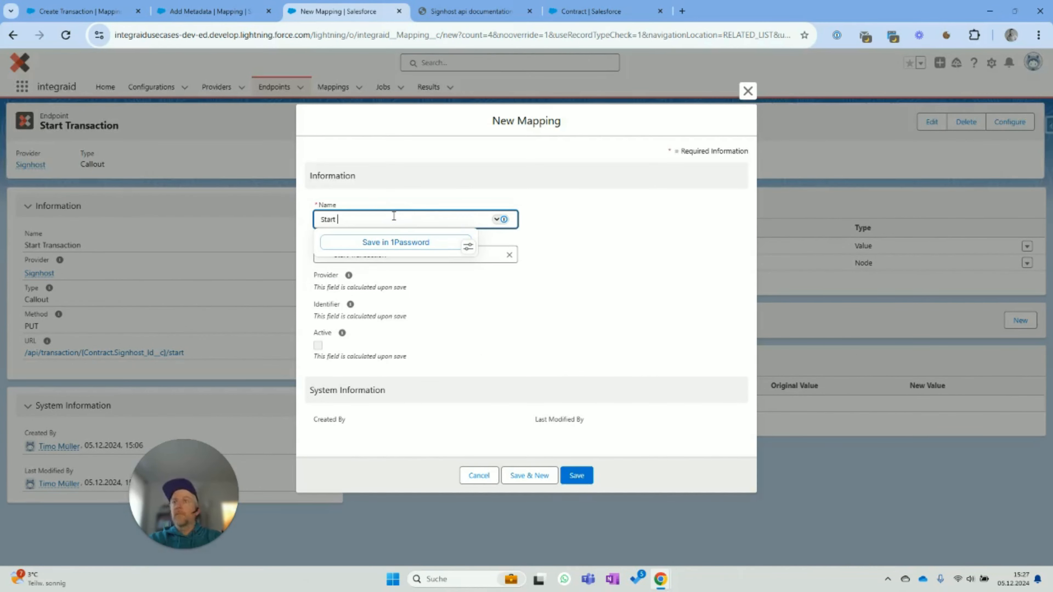
pyautogui.write('Transaction')
pyautogui.click(648, 259)
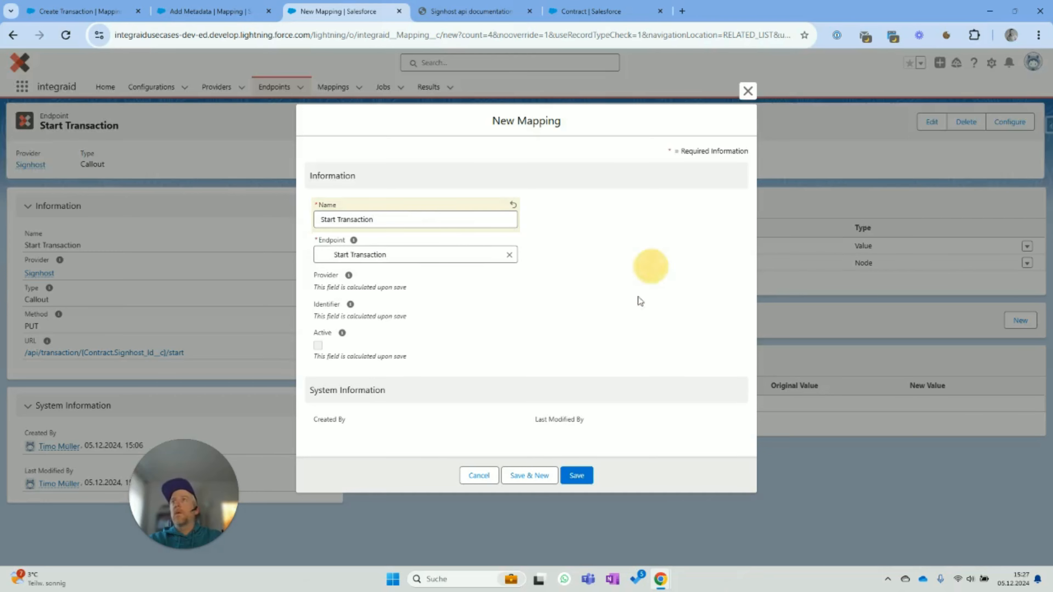
pyautogui.click(577, 475)
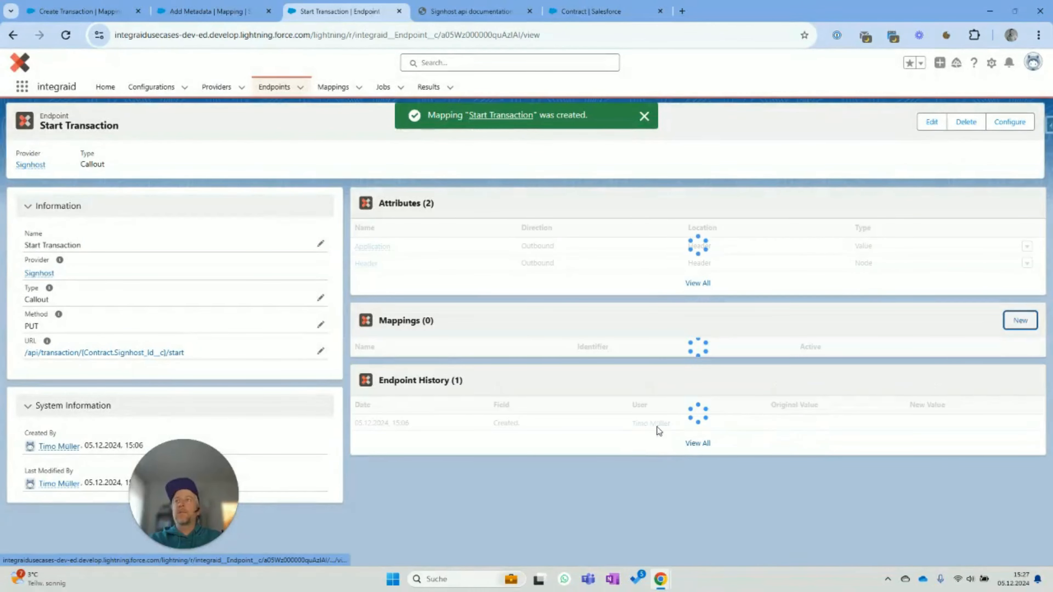
pyautogui.click(390, 367)
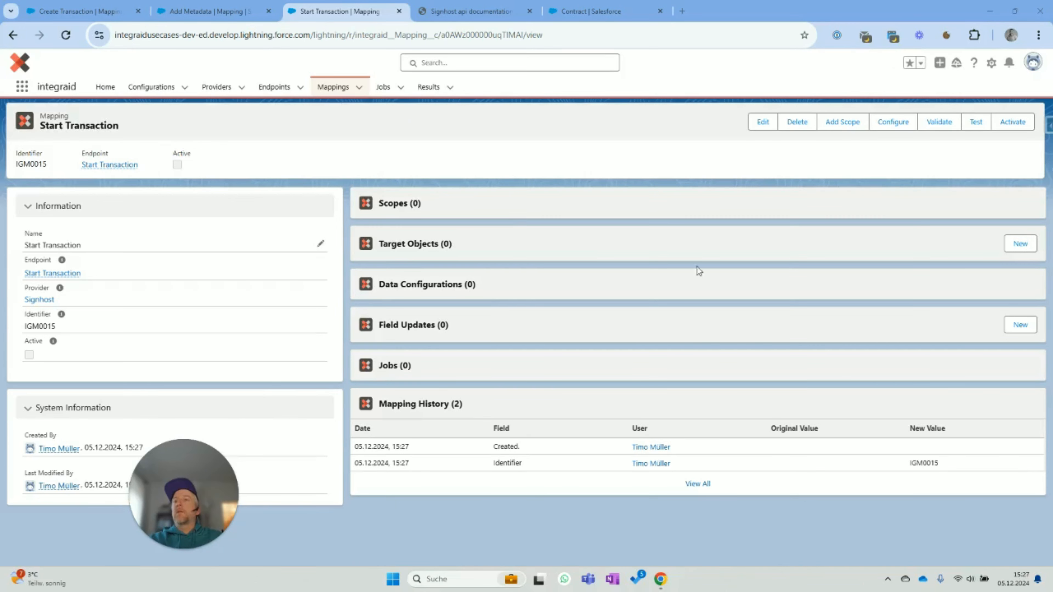
# - Add Contract as the Start Transaction mapping's primary scope
pyautogui.click(841, 123)
pyautogui.click(71, 156)
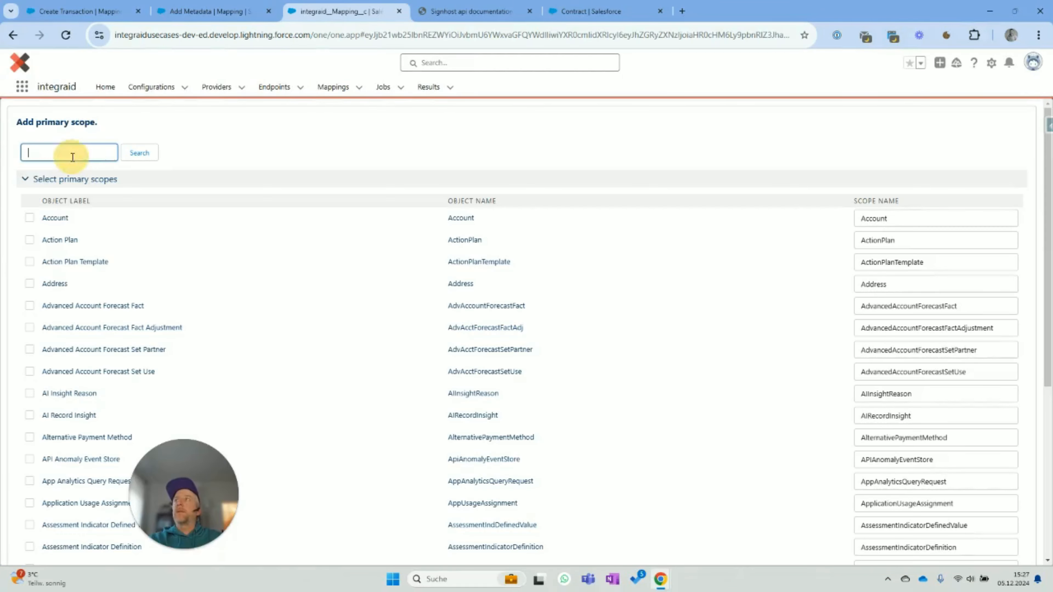
pyautogui.write('c')
pyautogui.click(137, 157)
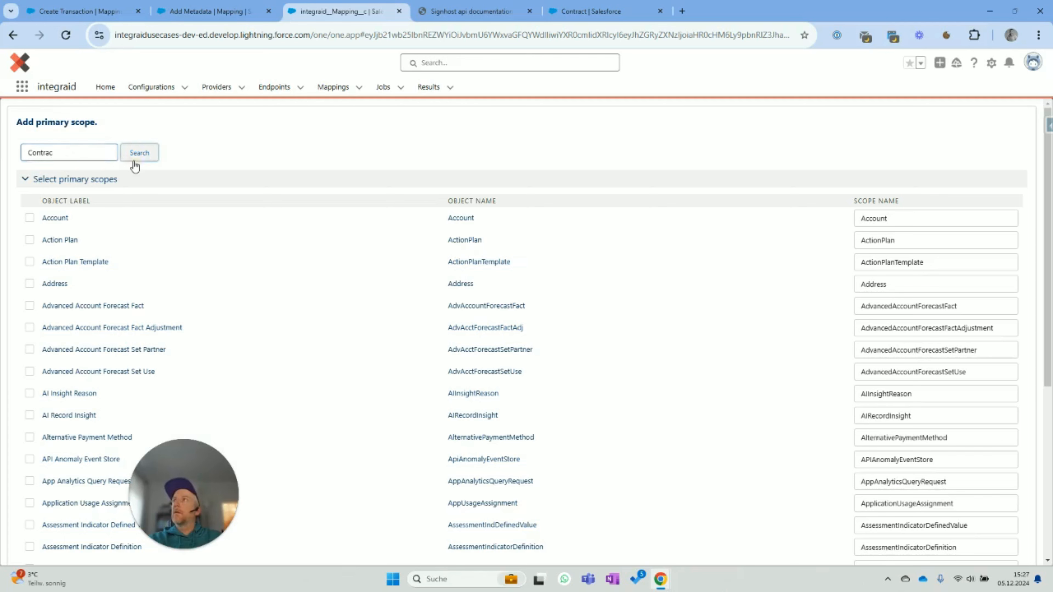
pyautogui.click(31, 218)
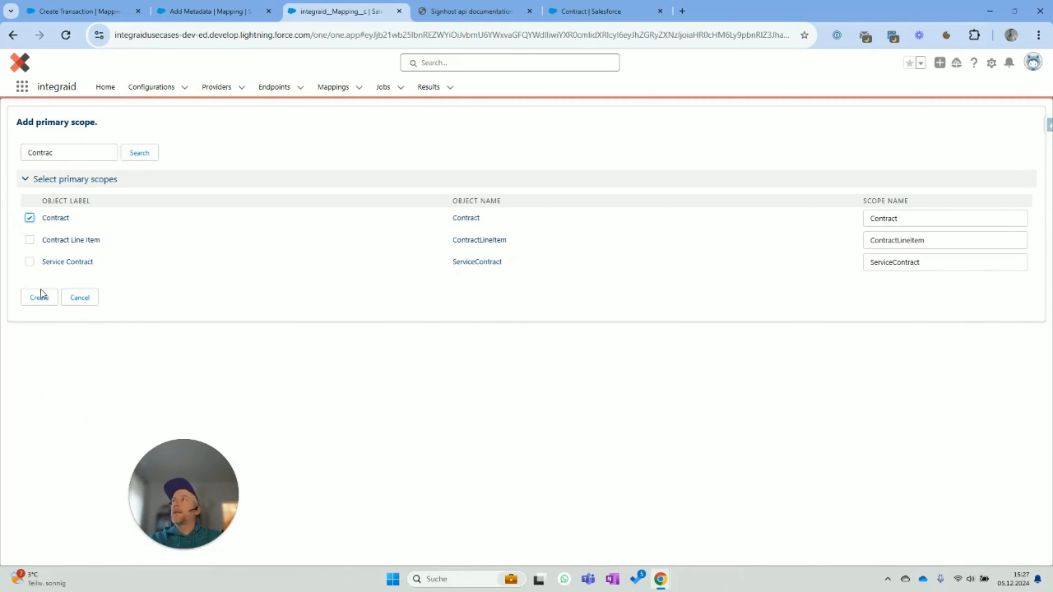
pyautogui.click(40, 298)
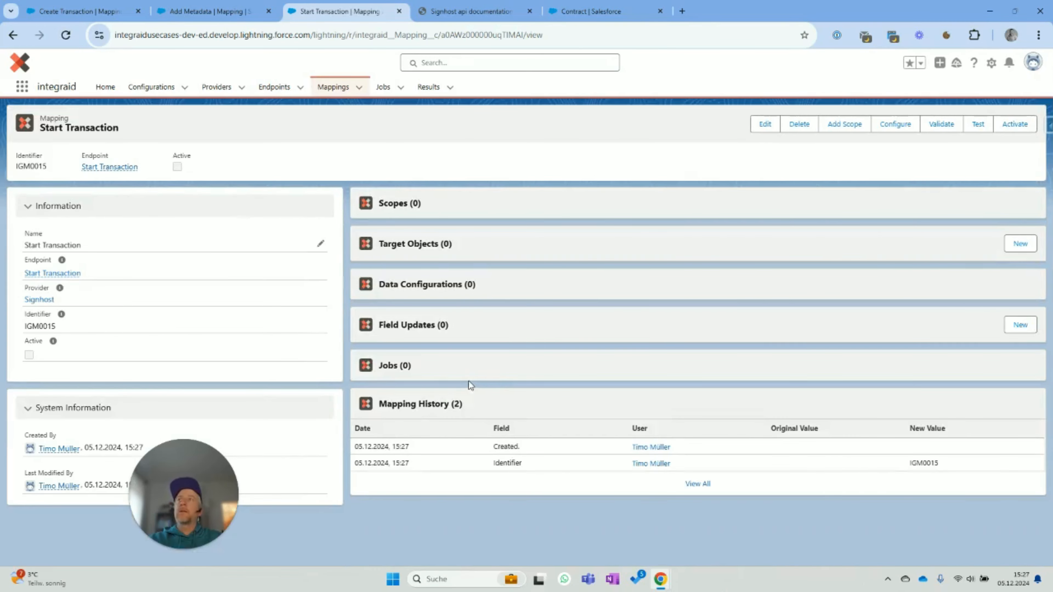
# - Configure a Contract-scoped outbound Header Application value sourced from the app key, and save
pyautogui.click(893, 125)
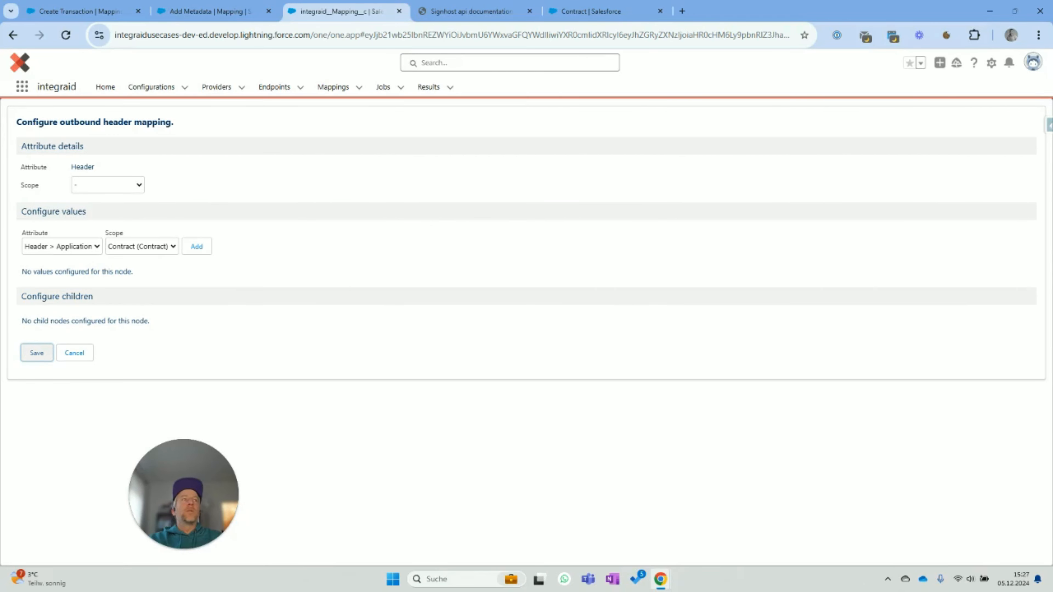
pyautogui.click(106, 185)
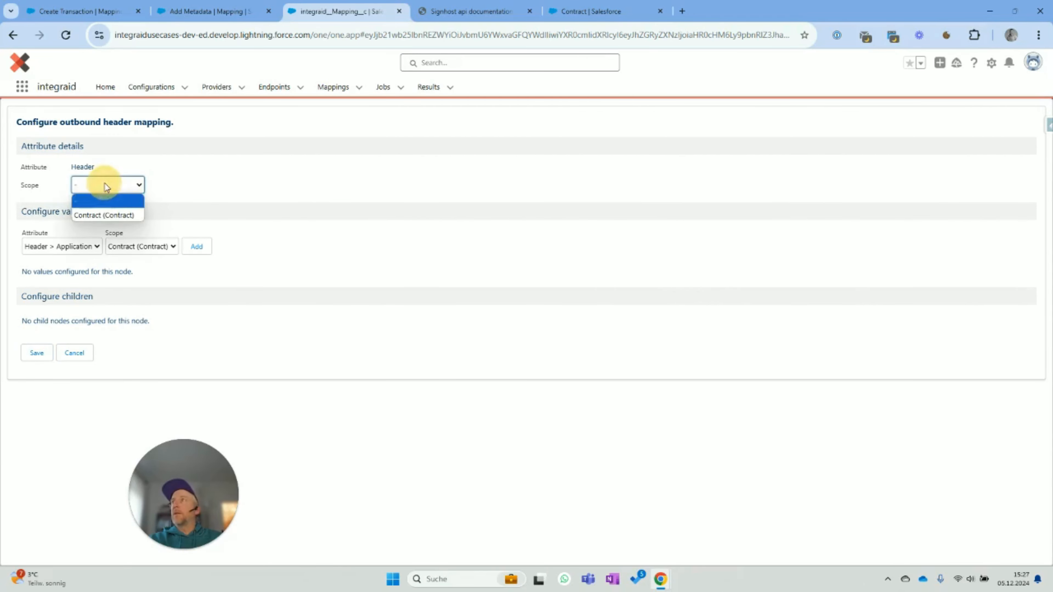
pyautogui.click(71, 243)
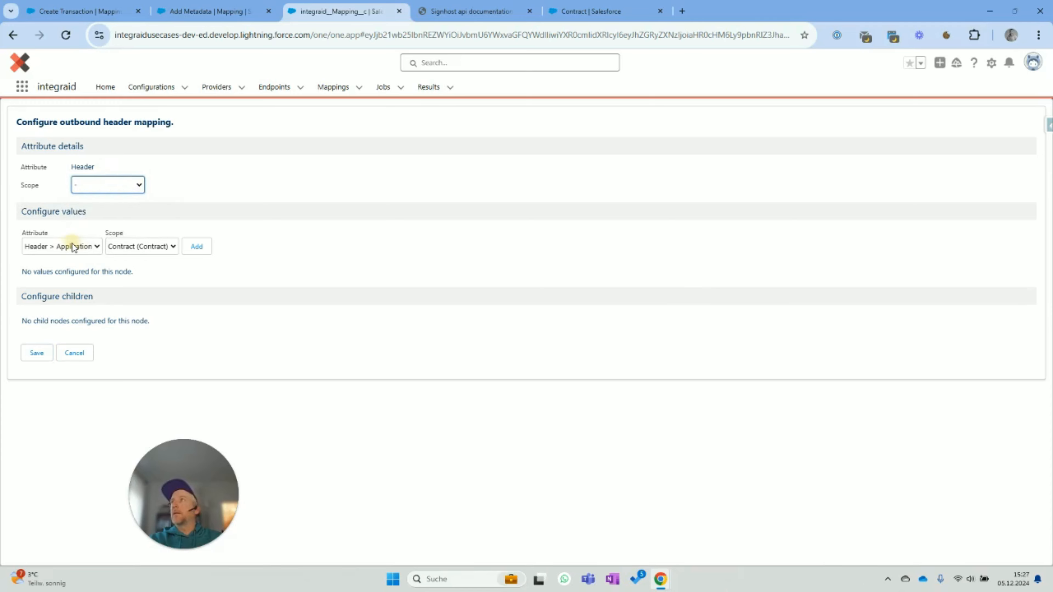
pyautogui.click(141, 254)
pyautogui.click(140, 261)
pyautogui.click(199, 250)
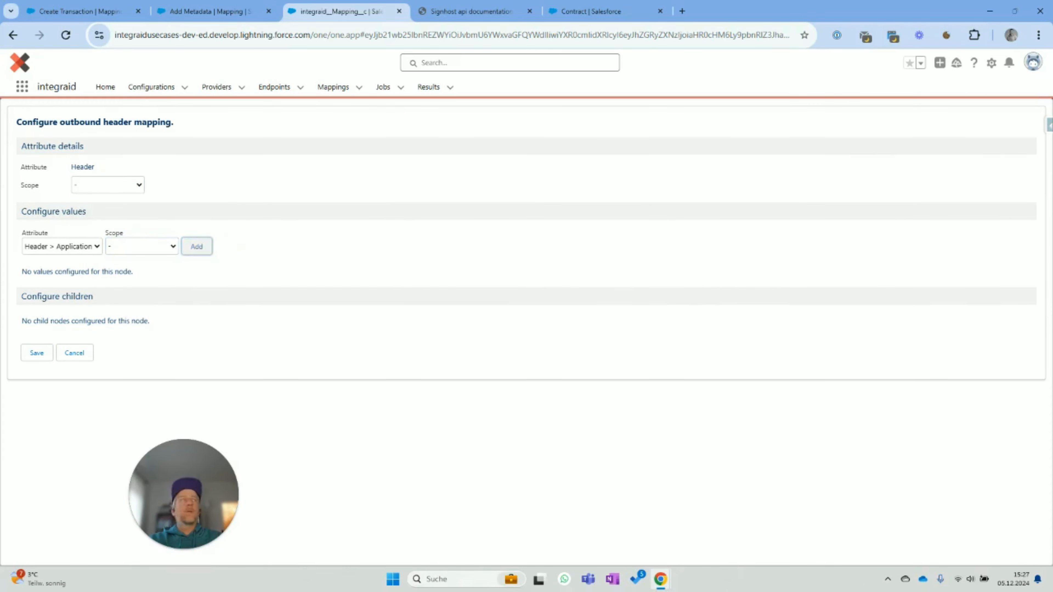
pyautogui.click(181, 299)
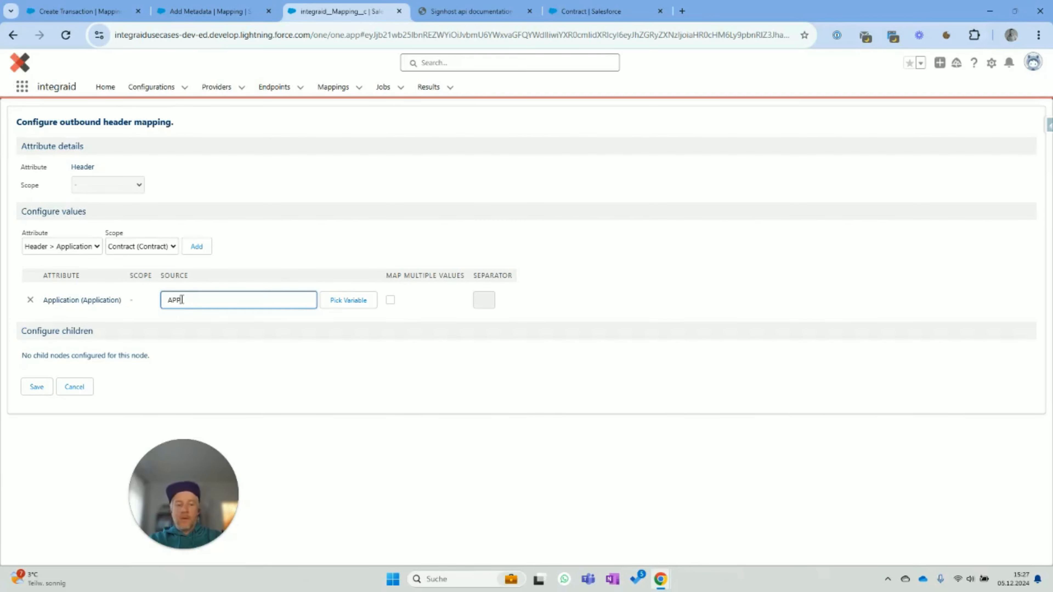
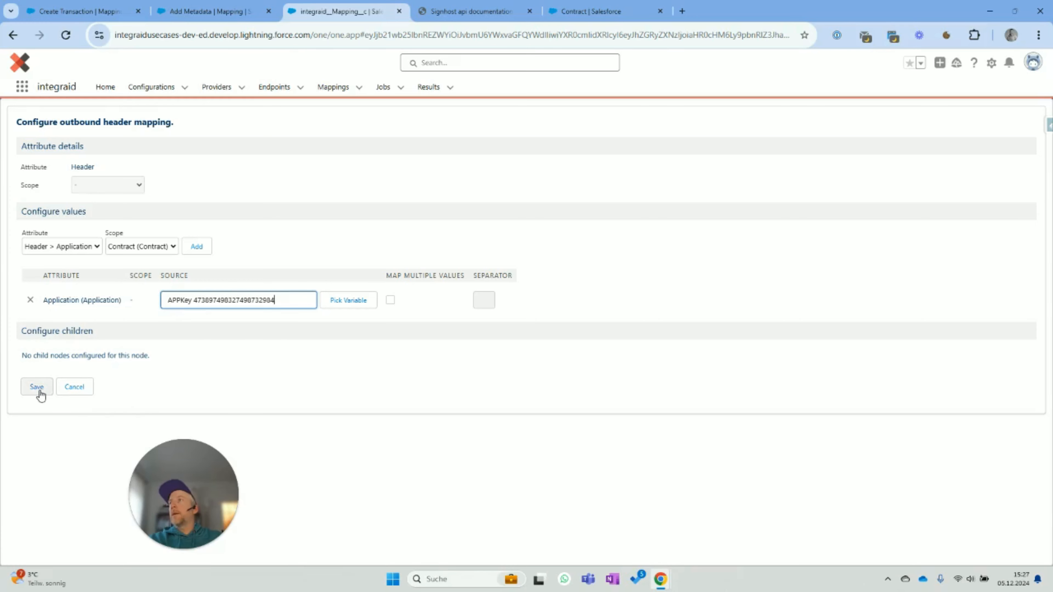
pyautogui.click(39, 391)
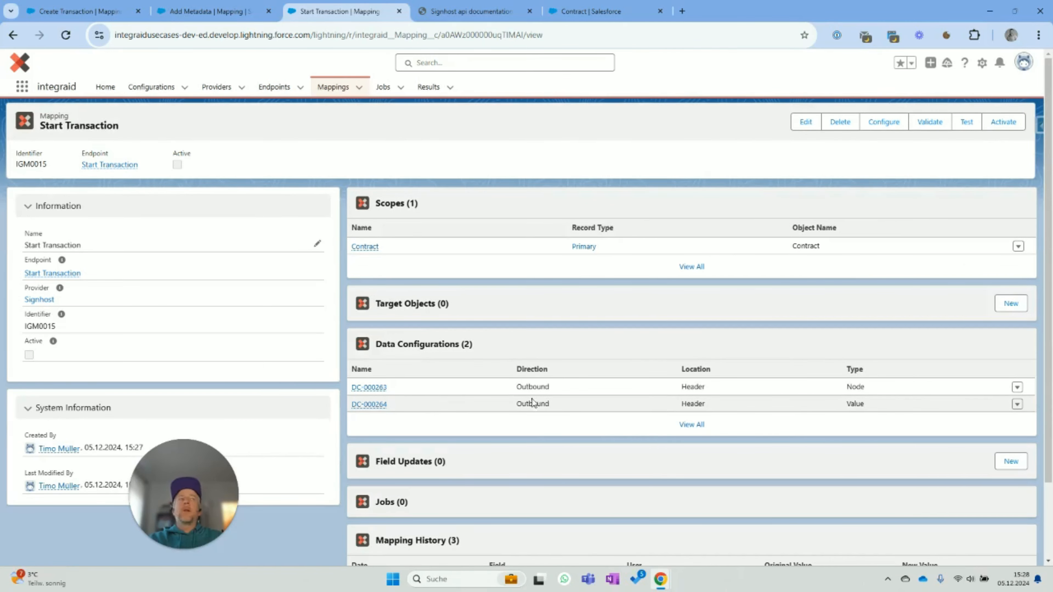
# - Start a new field update named Reset File Flag targeting Signhost_Uploaded_File__c
pyautogui.scroll(-1, 551, 432)
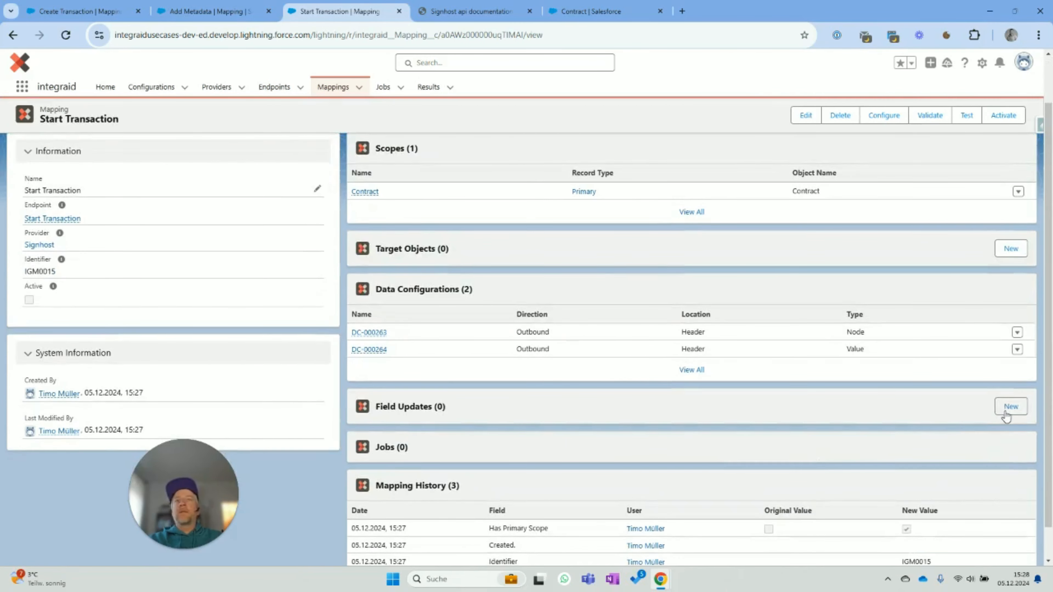
pyautogui.click(1010, 407)
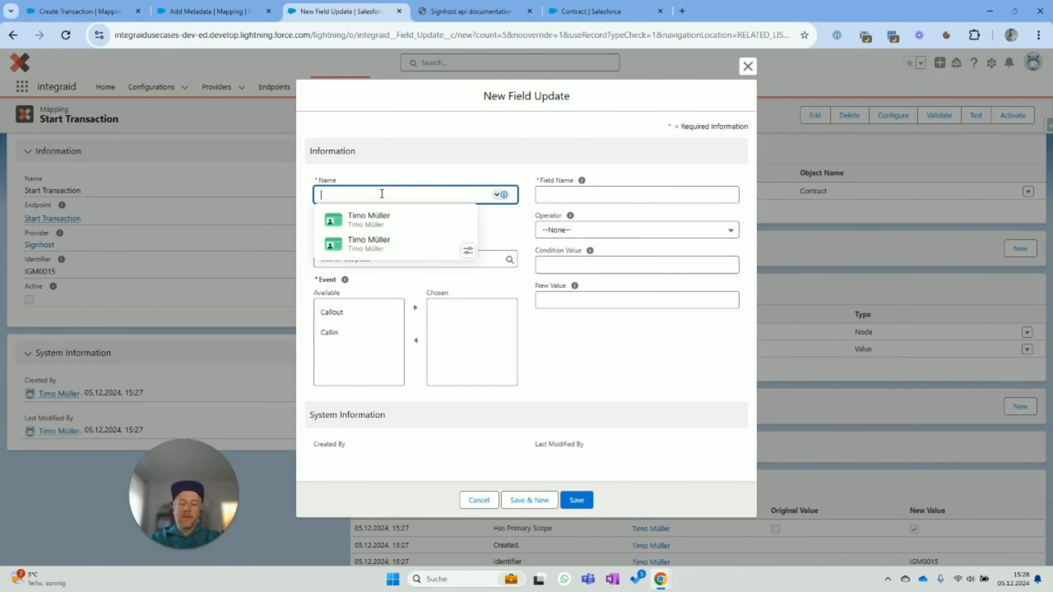
pyautogui.write('REset File Flag')
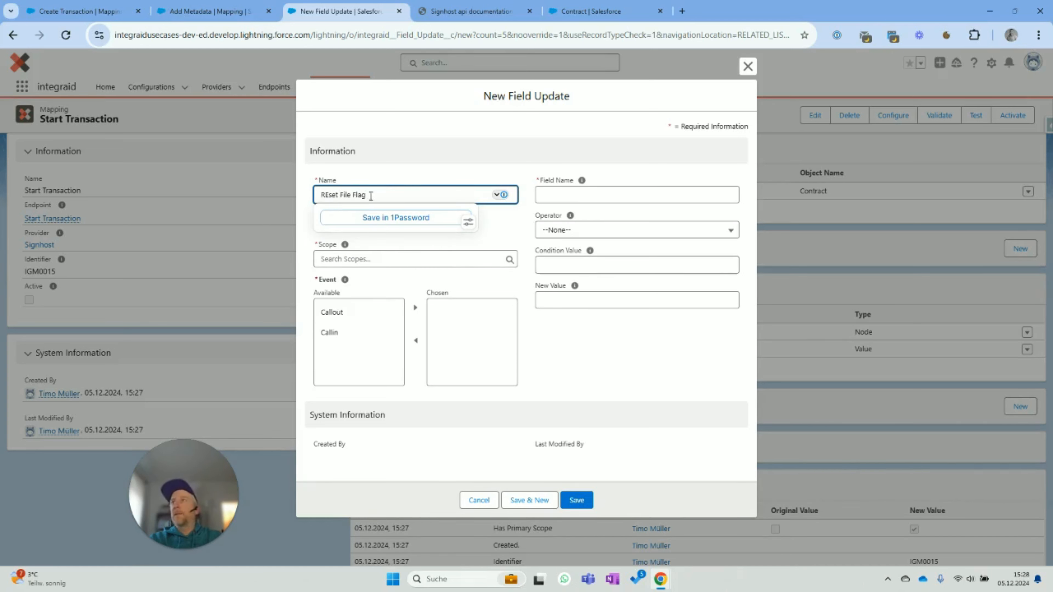
pyautogui.write('e')
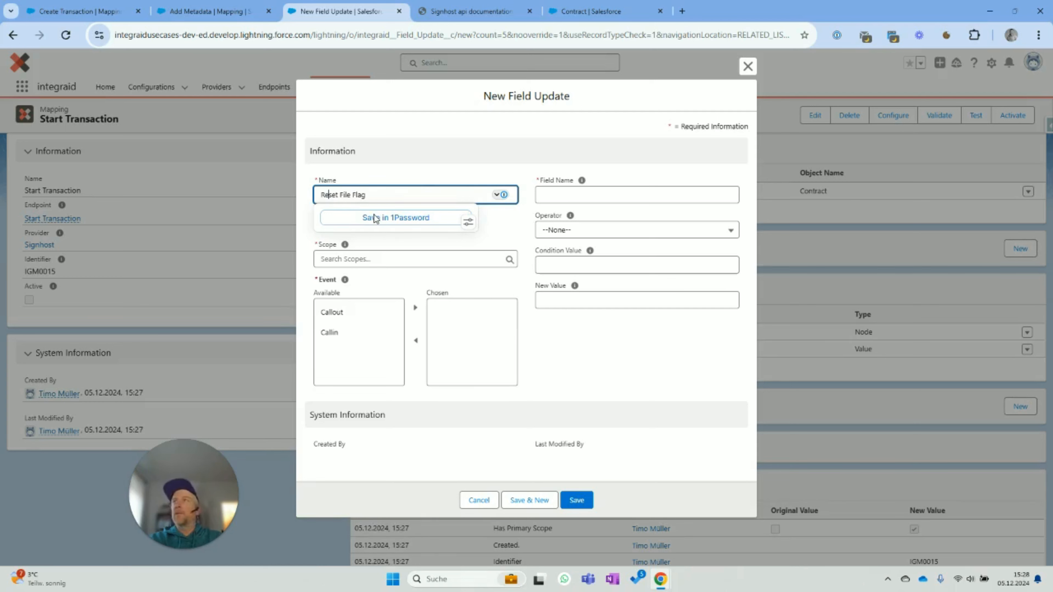
pyautogui.click(415, 123)
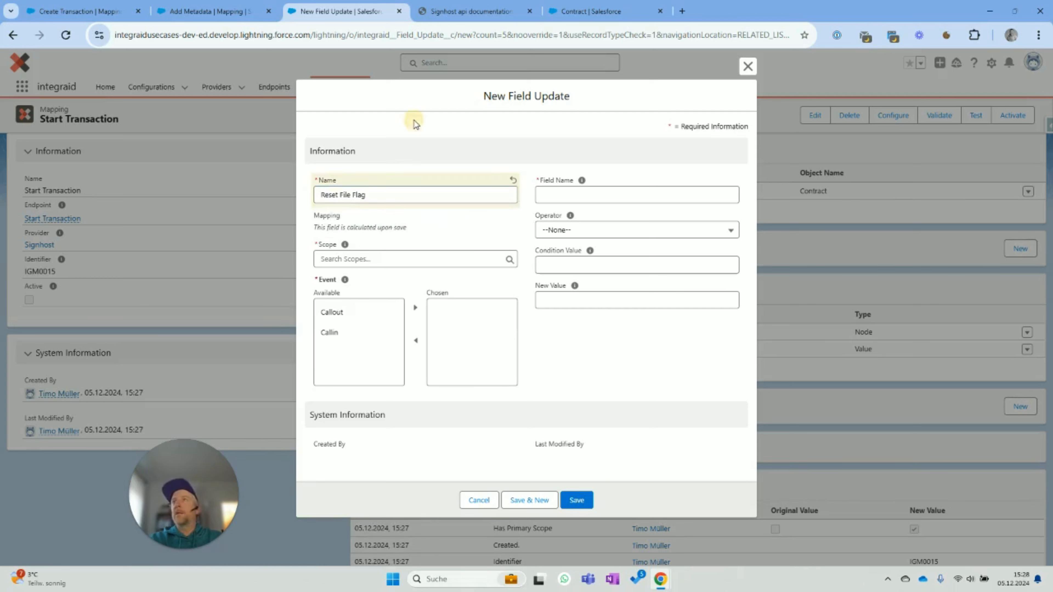
pyautogui.click(632, 192)
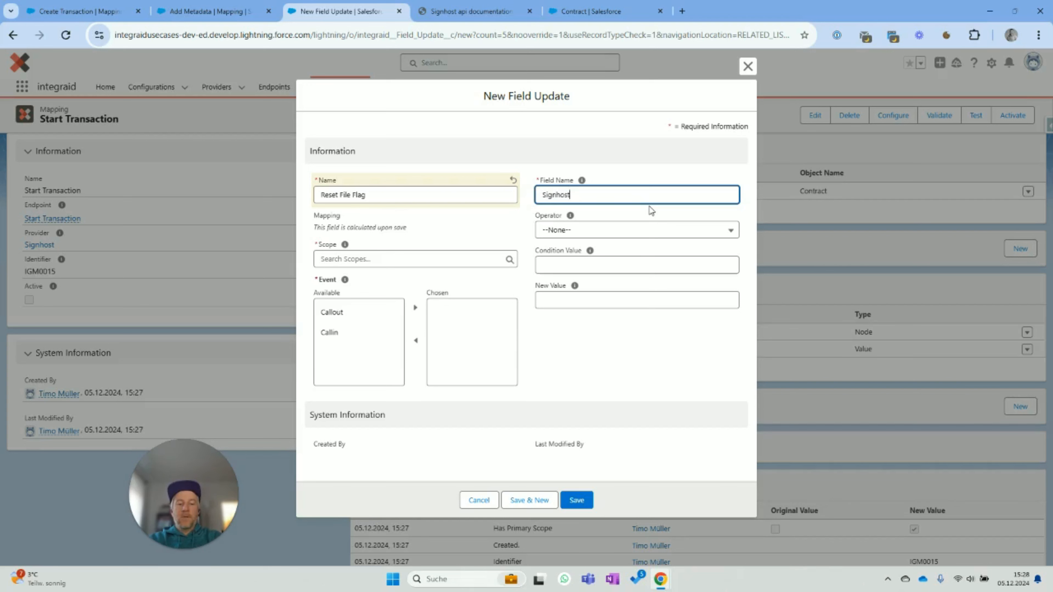
pyautogui.write('oaded_File__c')
pyautogui.press('Tab')
pyautogui.press('Tab')
pyautogui.press('Tab')
pyautogui.press('Tab')
pyautogui.press('Tab')
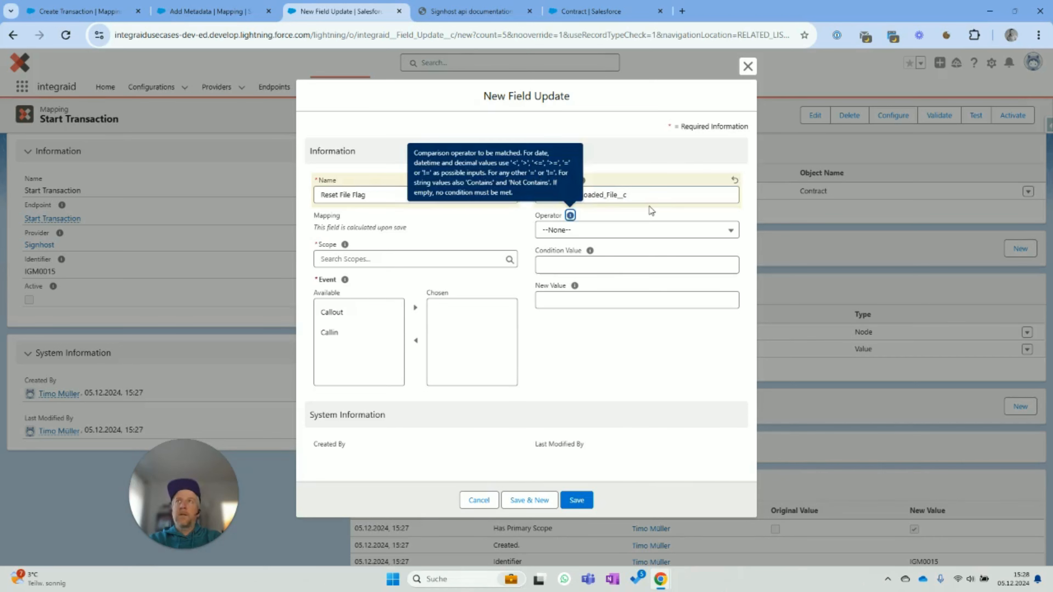
# - Set its new value to false, trigger it on Callout, scope it to Contract, and save
pyautogui.click(631, 304)
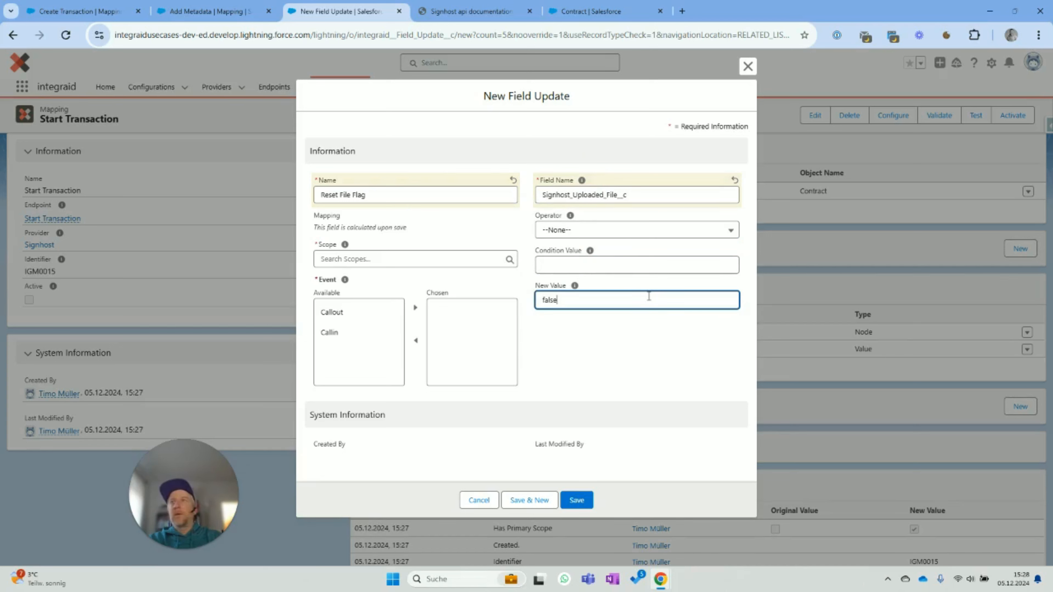
pyautogui.click(336, 312)
pyautogui.click(414, 307)
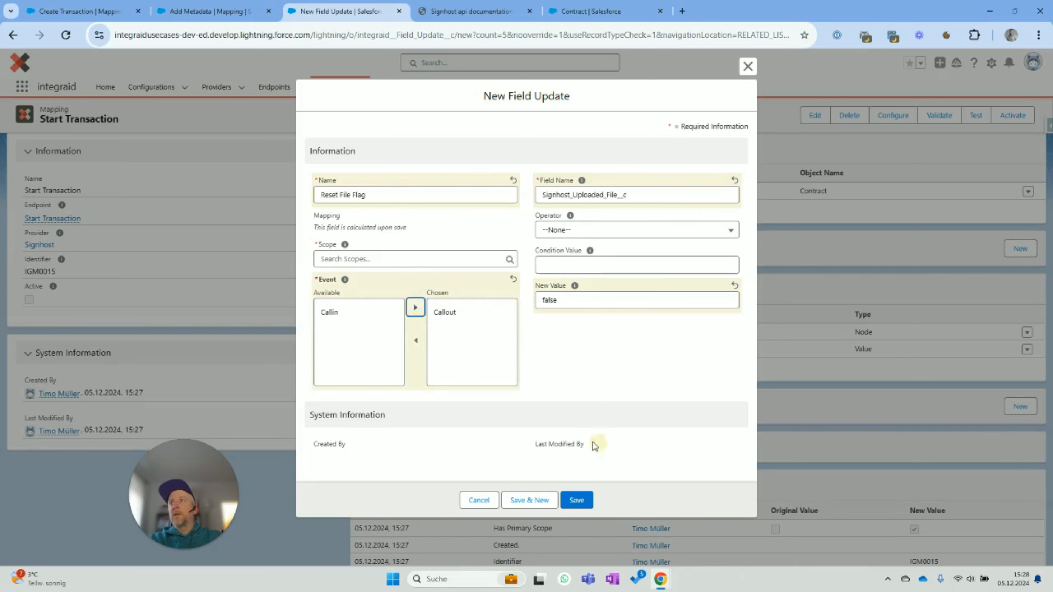
pyautogui.click(346, 259)
pyautogui.click(382, 307)
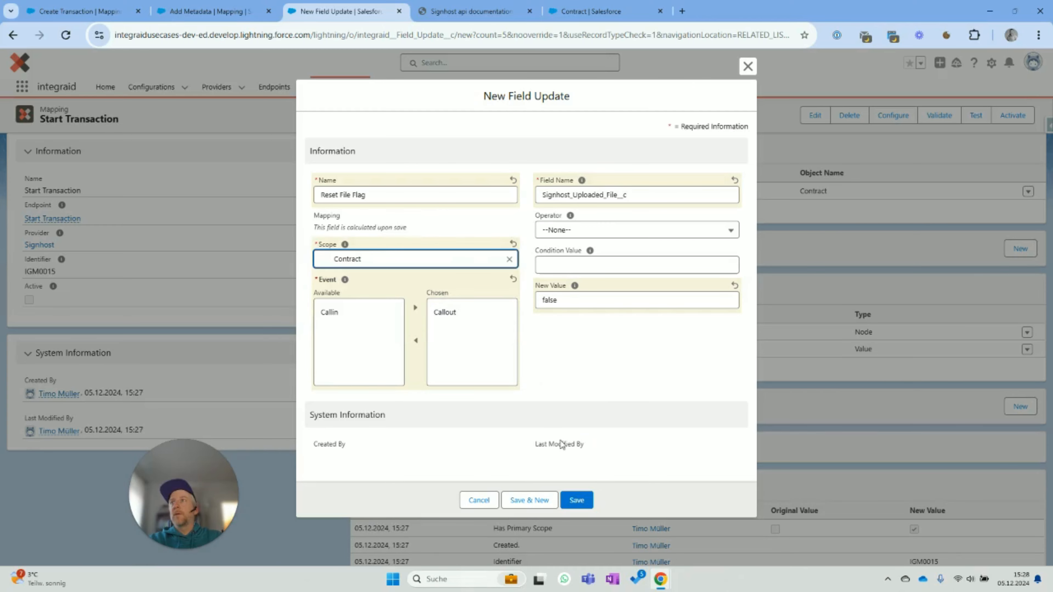
pyautogui.click(577, 501)
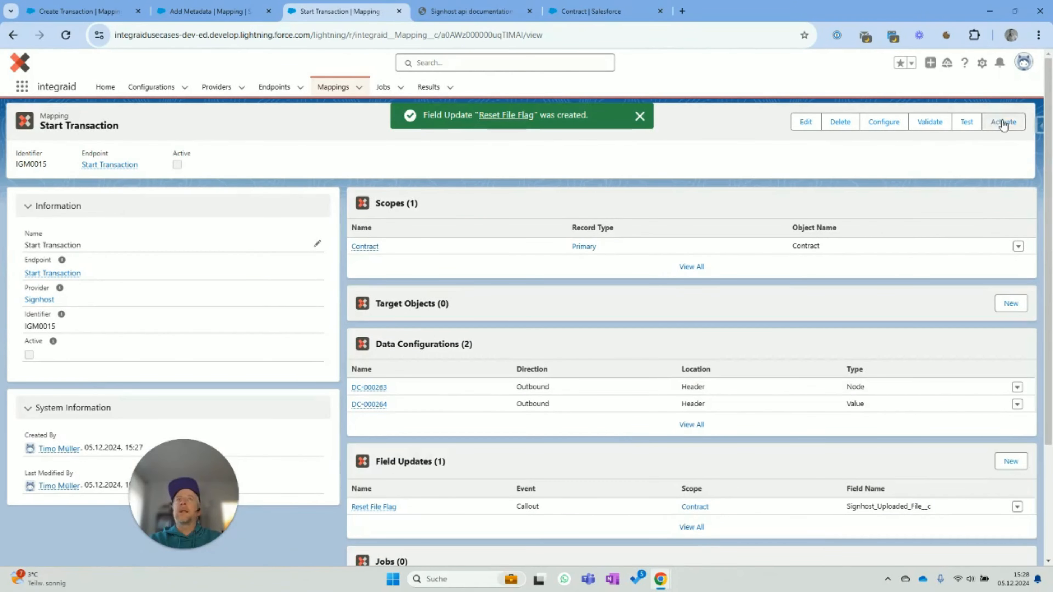
# - Activate the Start Transaction mapping and confirm on the validation page
pyautogui.click(1001, 120)
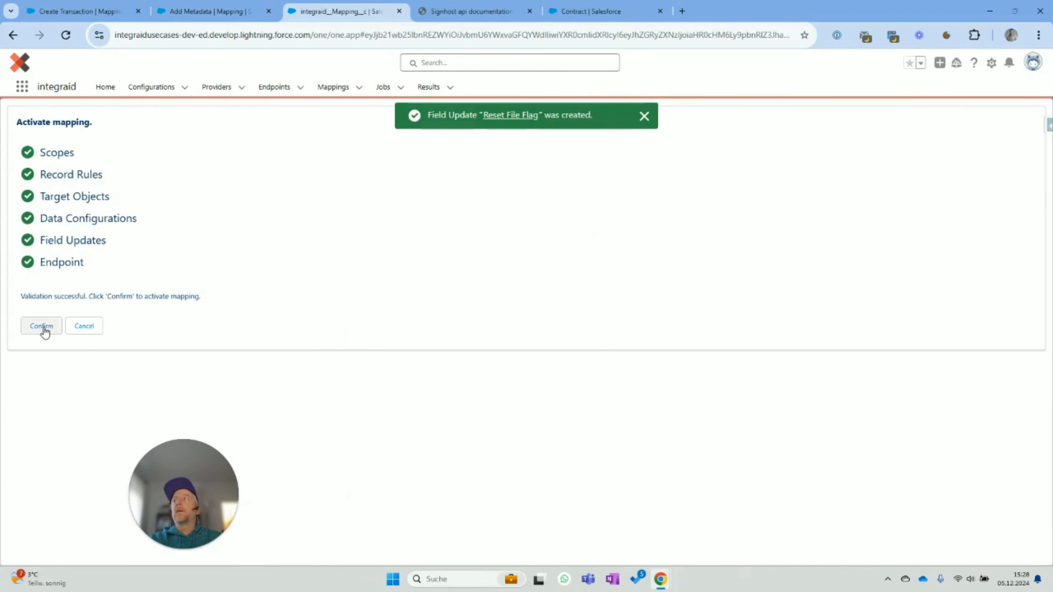
pyautogui.click(41, 327)
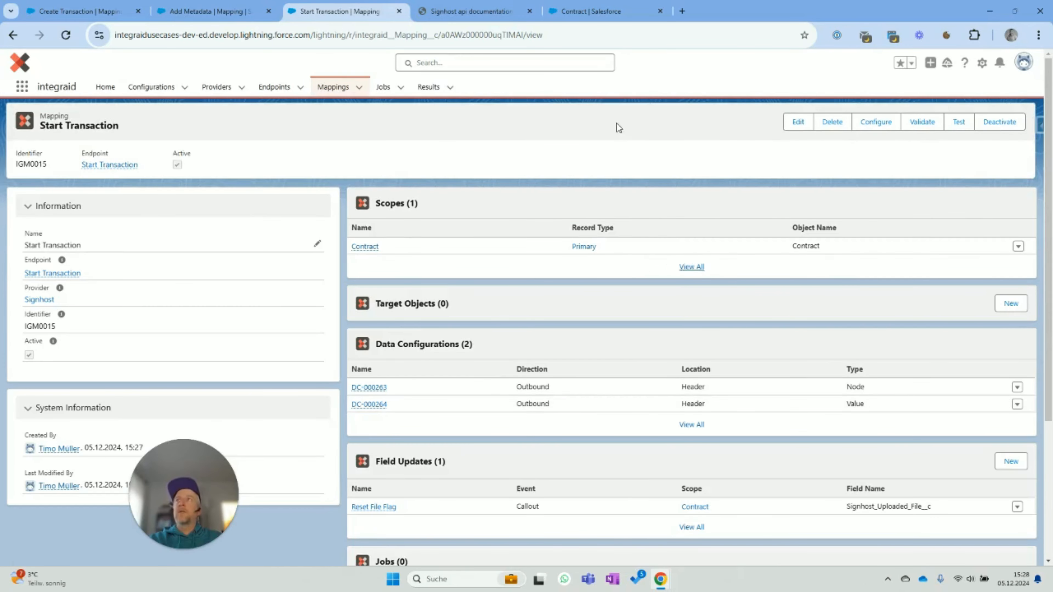
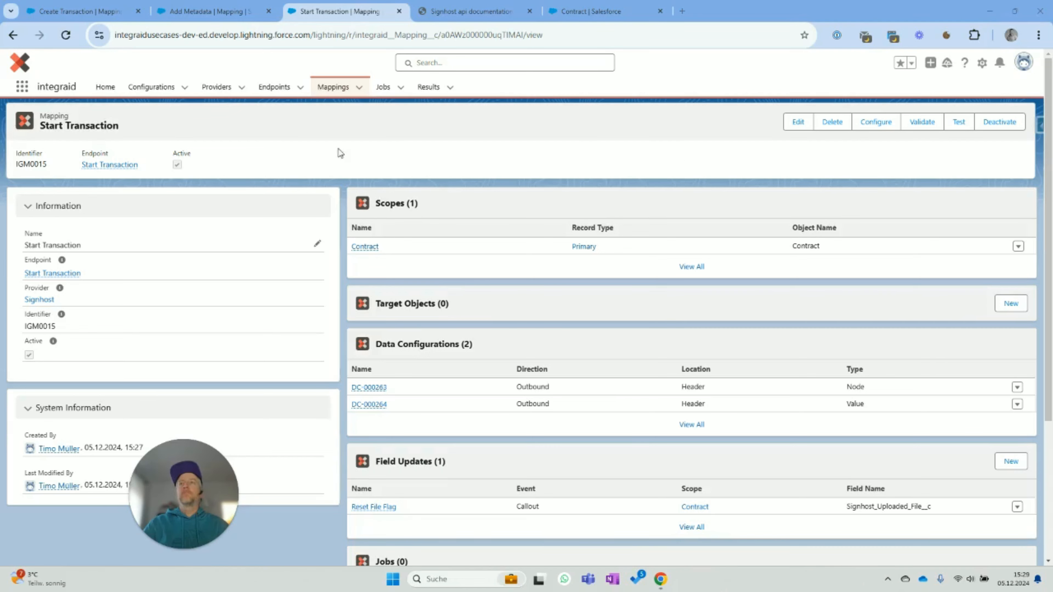
# - Open Salesforce Setup in a new tab from the gear menu
pyautogui.click(982, 64)
pyautogui.click(947, 110)
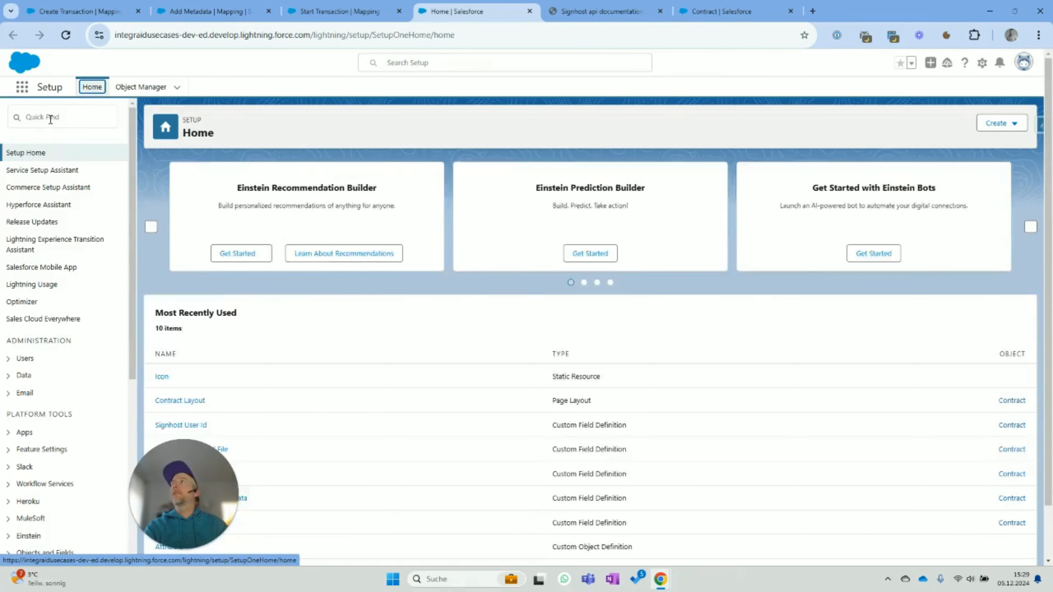
# - Find Flows through a 'flow' Quick Find search and start a New Flow
pyautogui.click(50, 118)
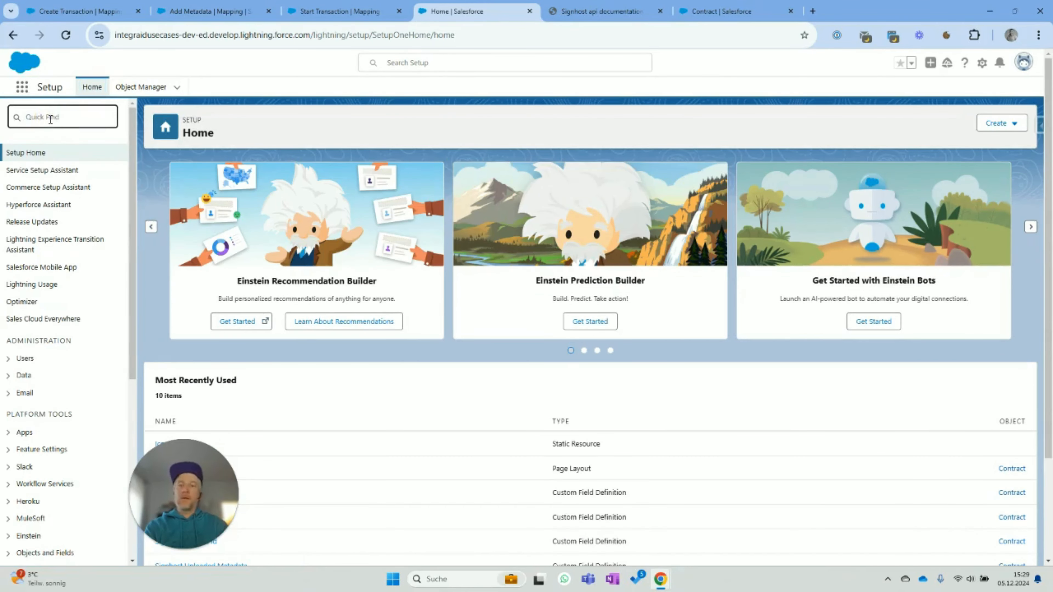
pyautogui.write('flow')
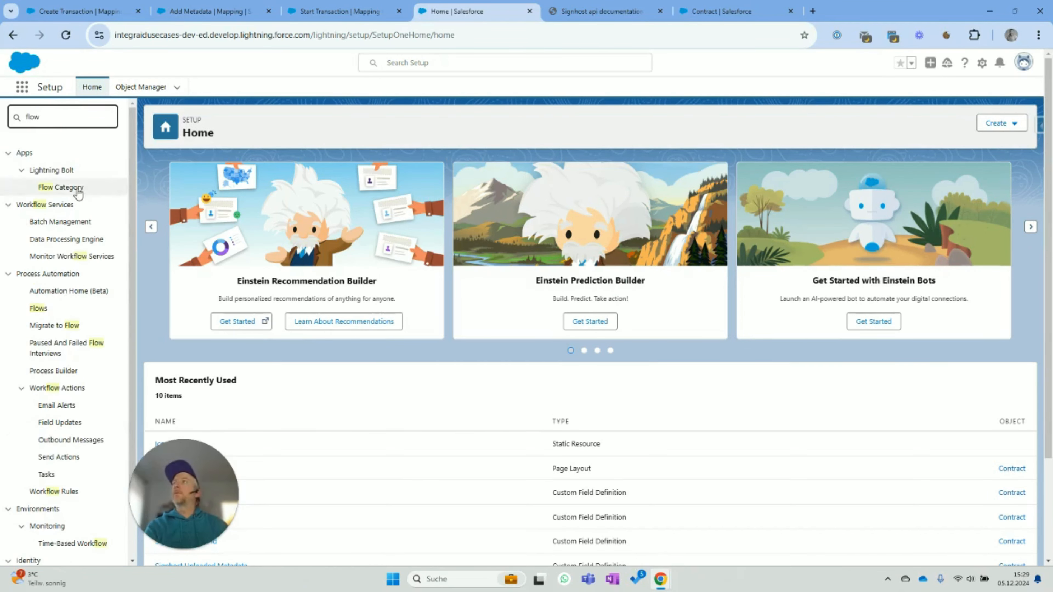
pyautogui.click(42, 308)
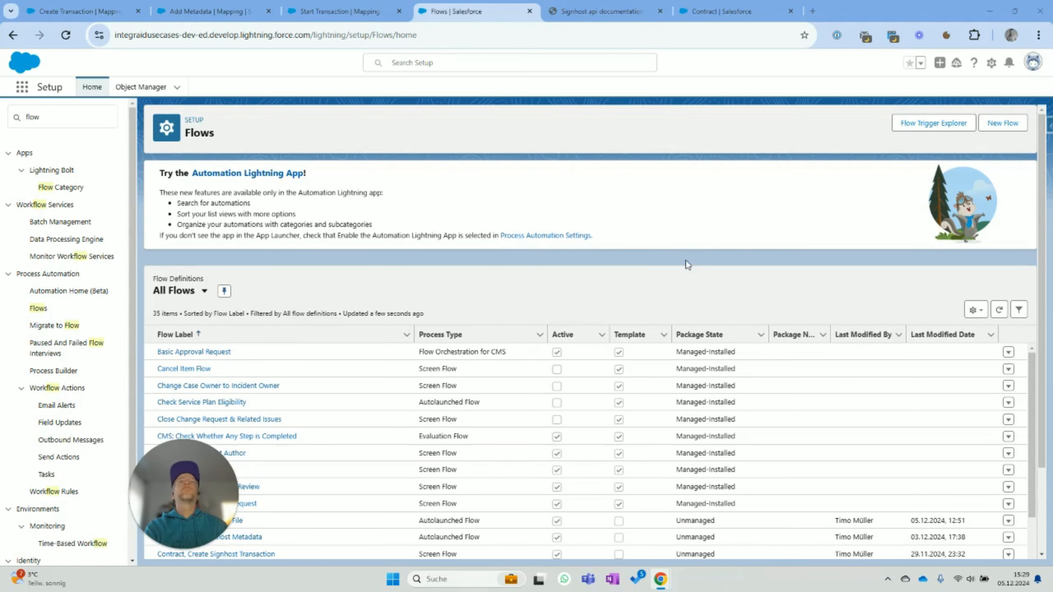
pyautogui.click(1003, 123)
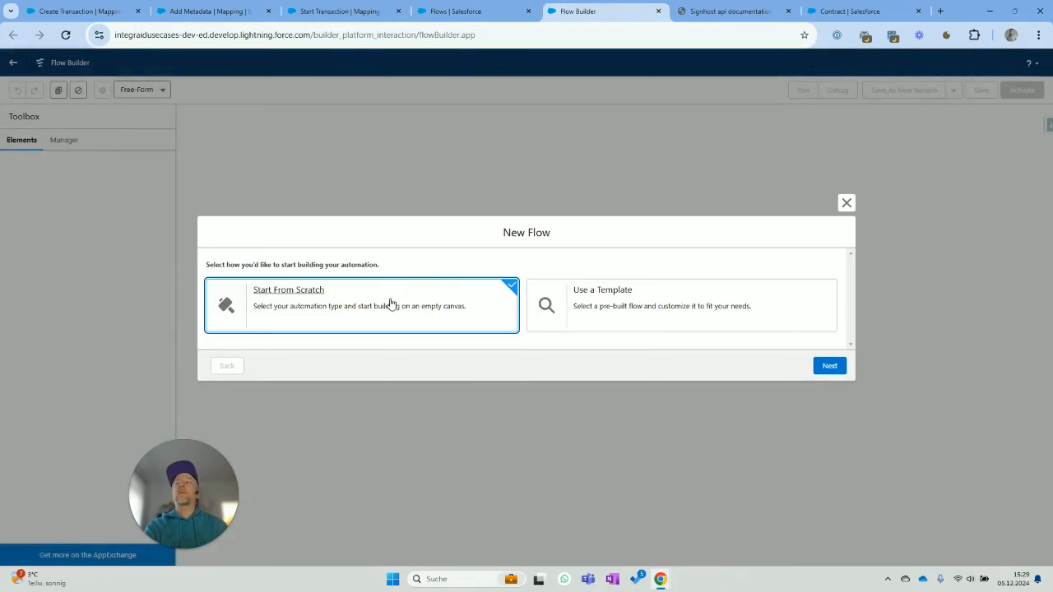
# - Build a Screen Flow from scratch and add an Assignment element labelled Assign
pyautogui.click(832, 367)
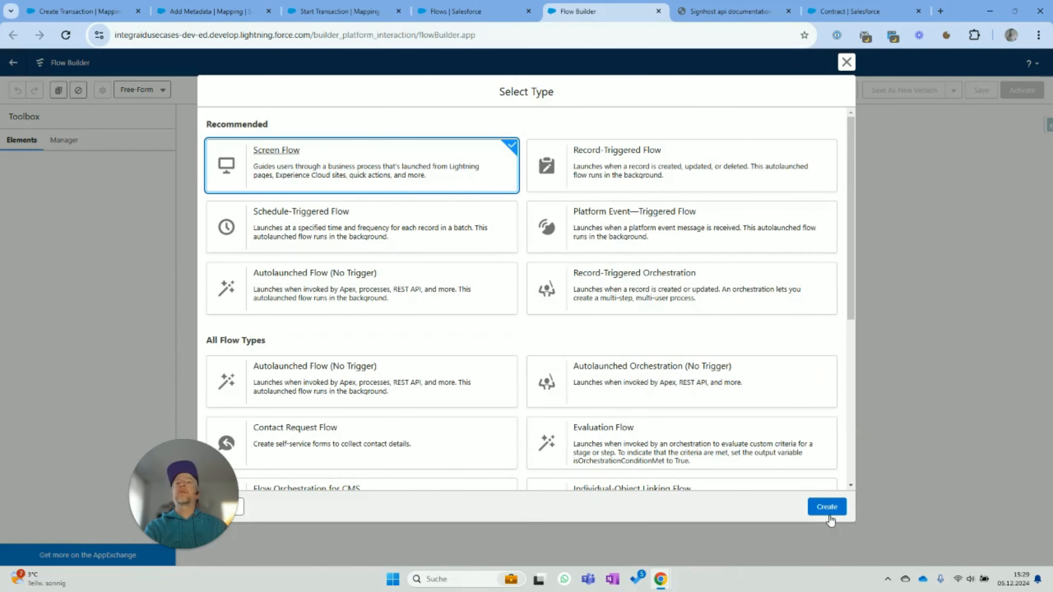
pyautogui.click(827, 506)
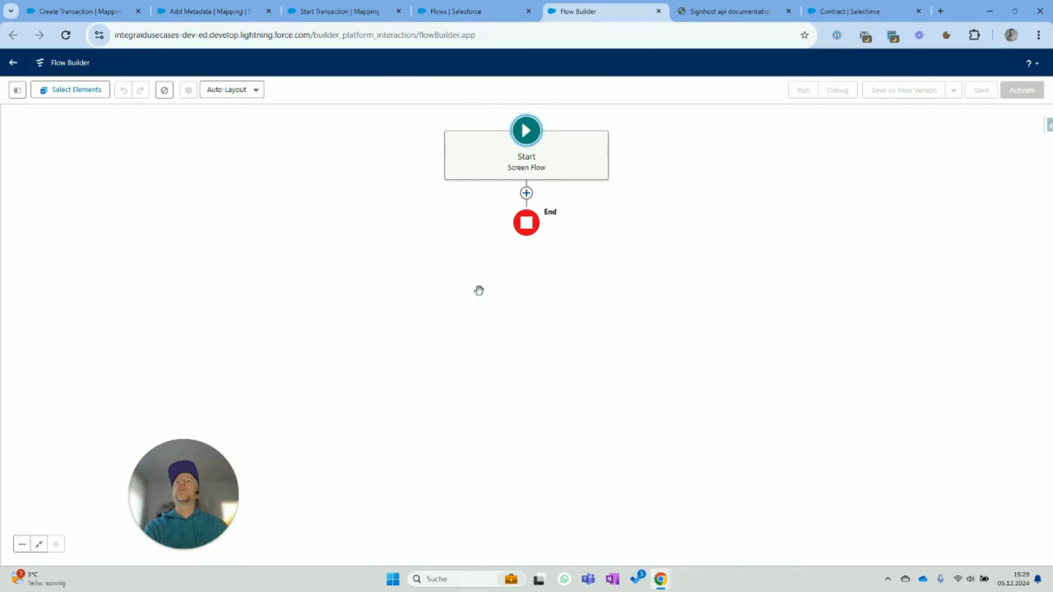
pyautogui.click(527, 195)
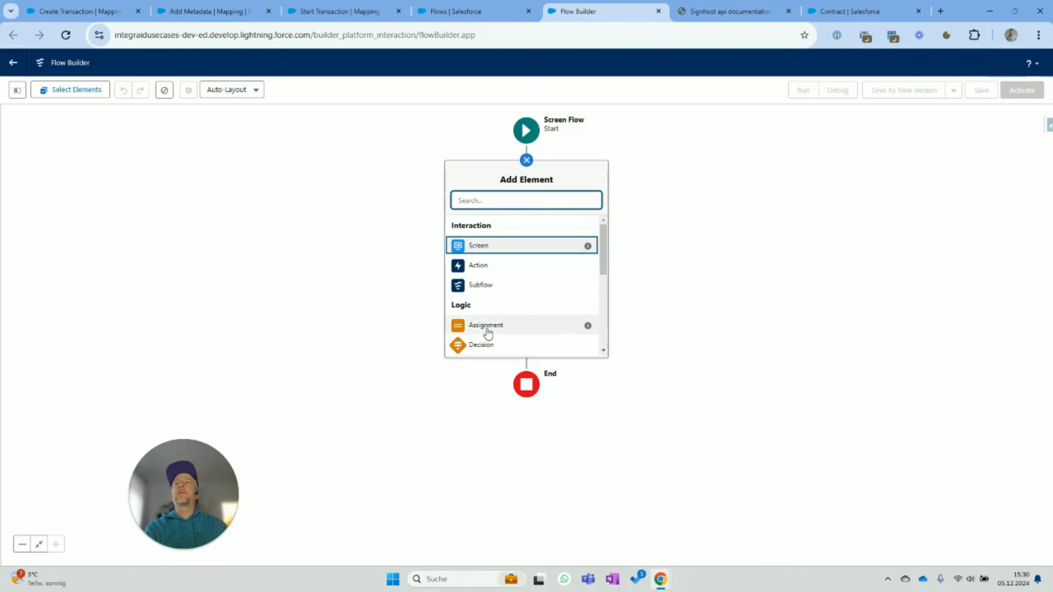
pyautogui.click(487, 328)
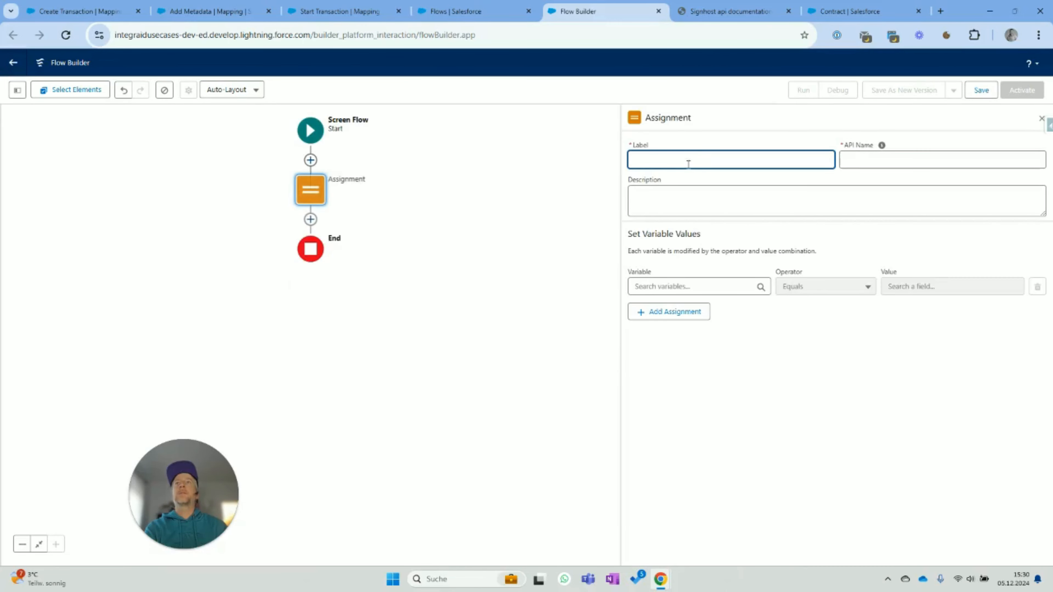
pyautogui.write('Assign')
pyautogui.press('Tab')
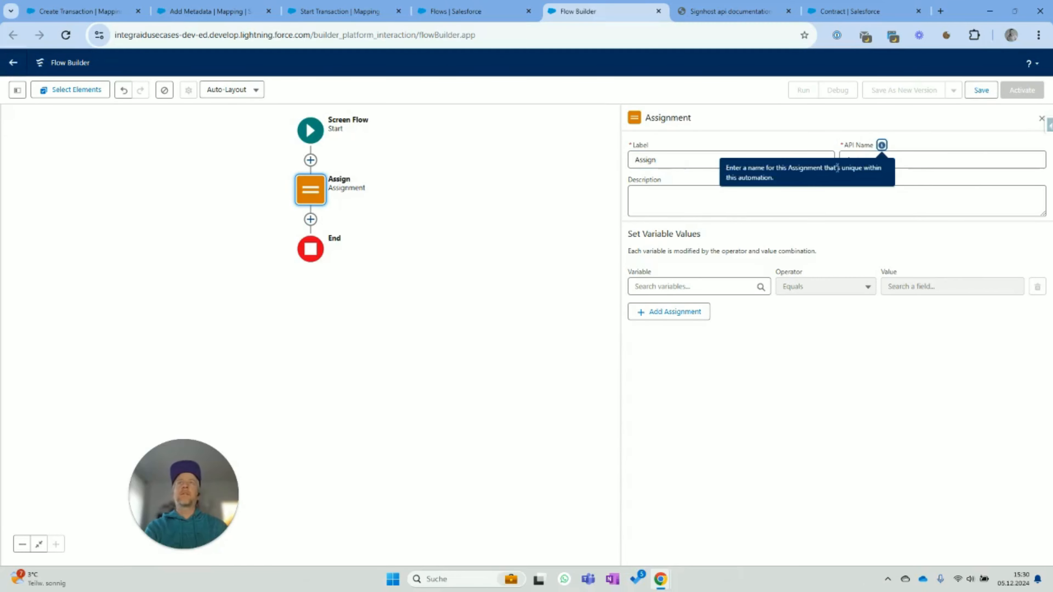
pyautogui.click(944, 141)
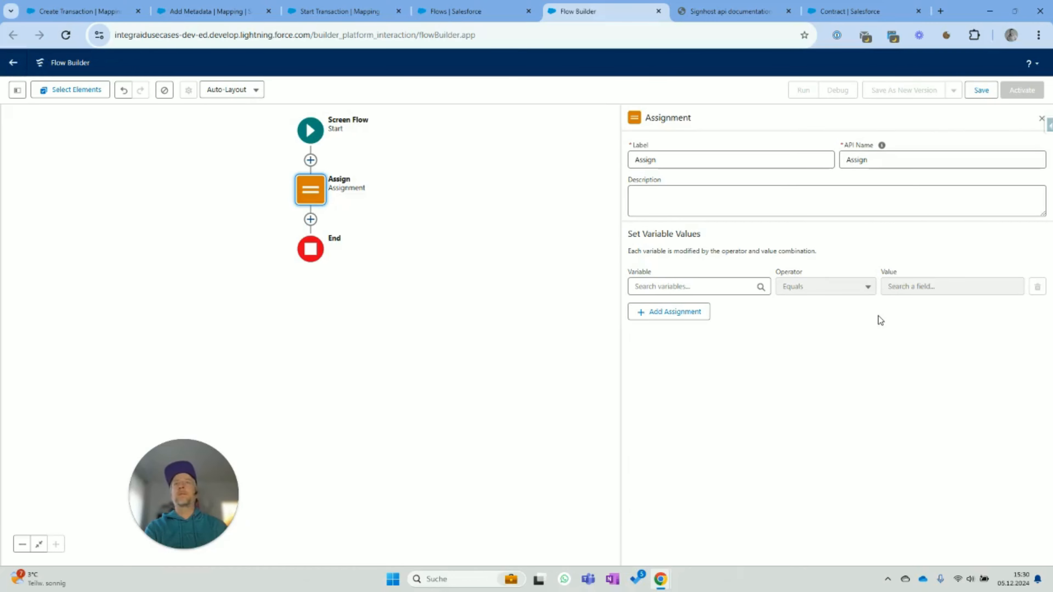
# - Create a Text collection variable named Ids as the assignment's target
pyautogui.click(703, 287)
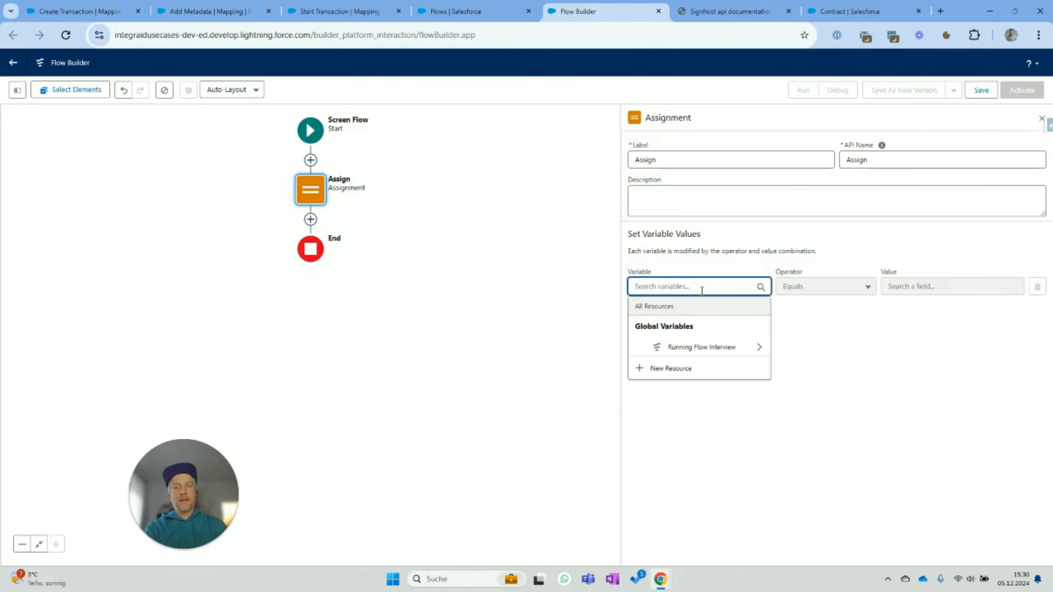
pyautogui.click(683, 369)
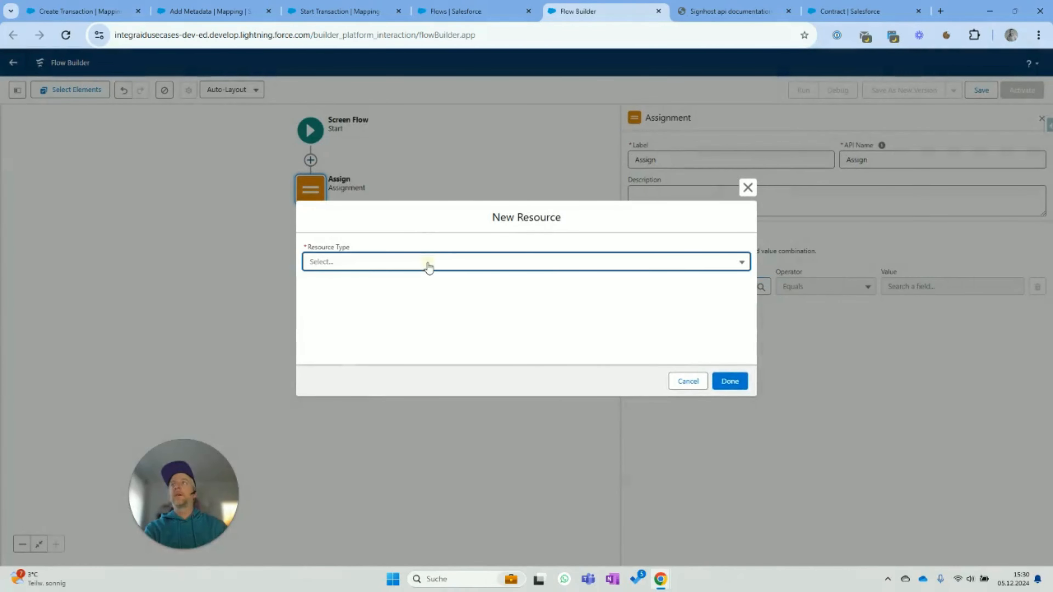
pyautogui.click(427, 264)
pyautogui.click(417, 287)
pyautogui.click(464, 285)
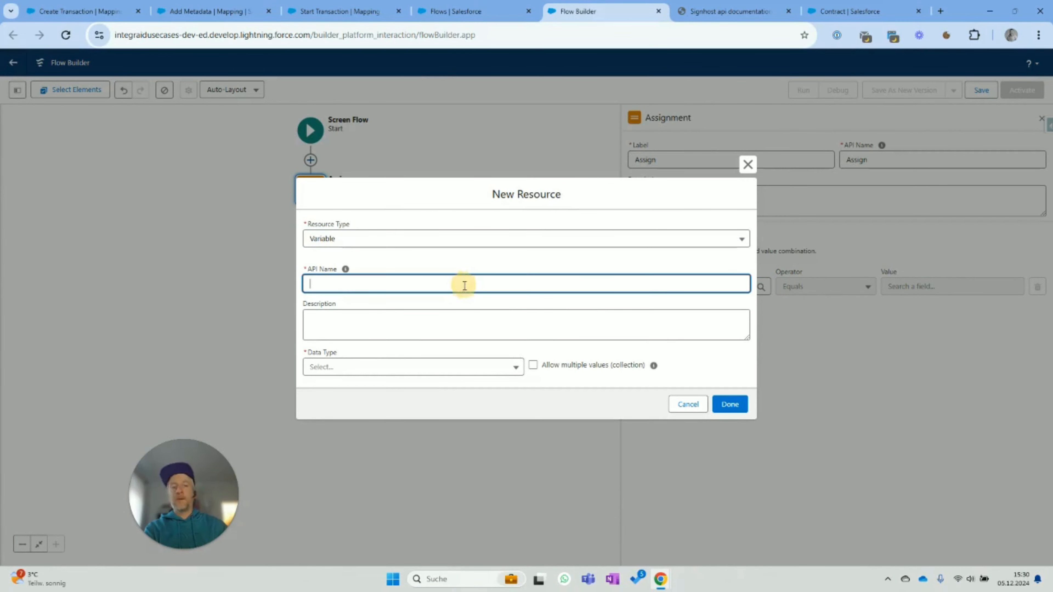
pyautogui.write('ids')
pyautogui.click(431, 370)
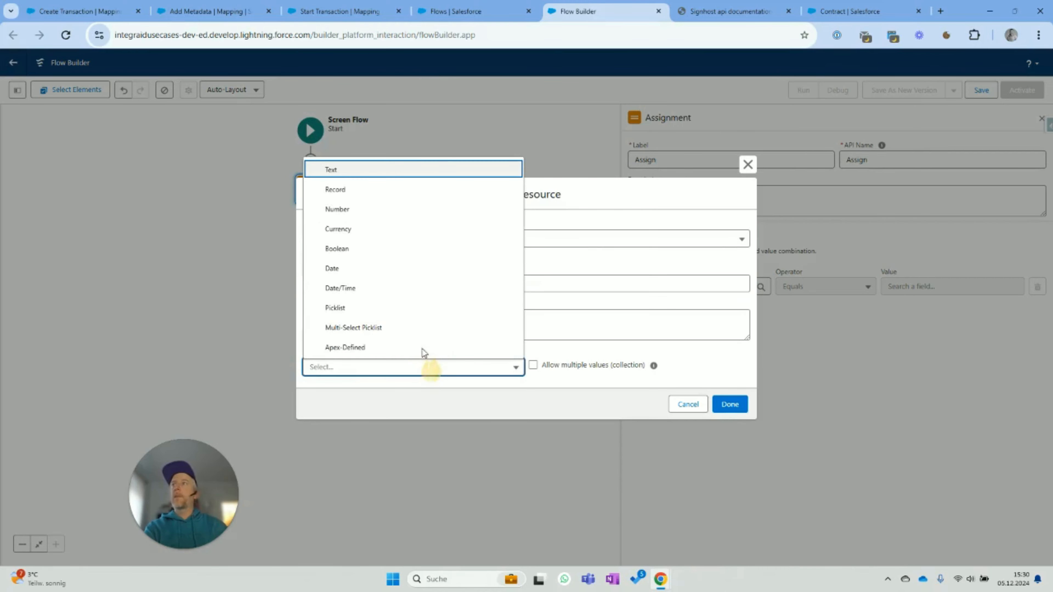
pyautogui.click(394, 170)
pyautogui.click(533, 331)
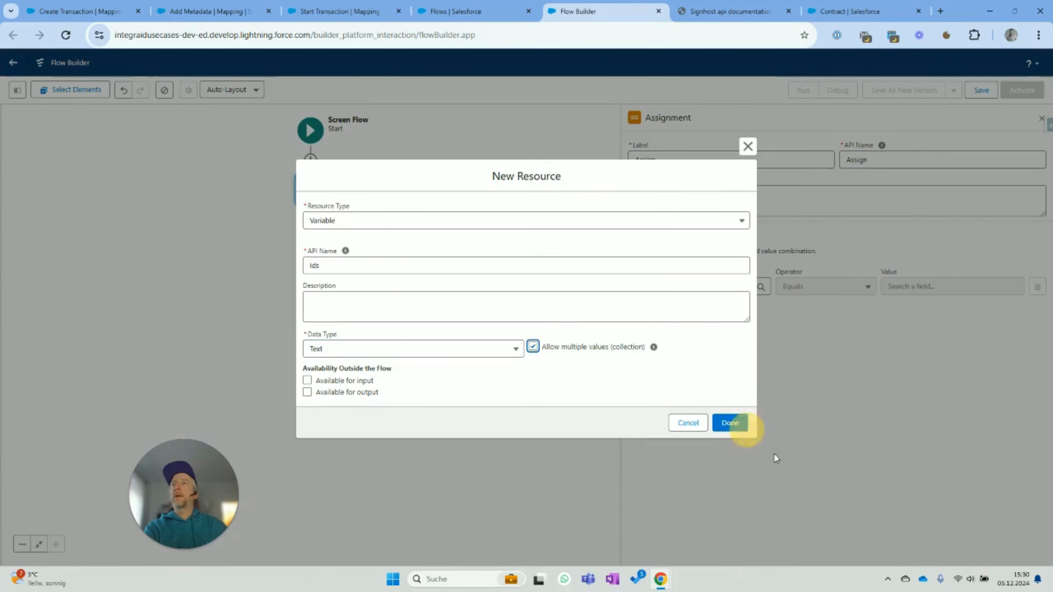
pyautogui.click(729, 422)
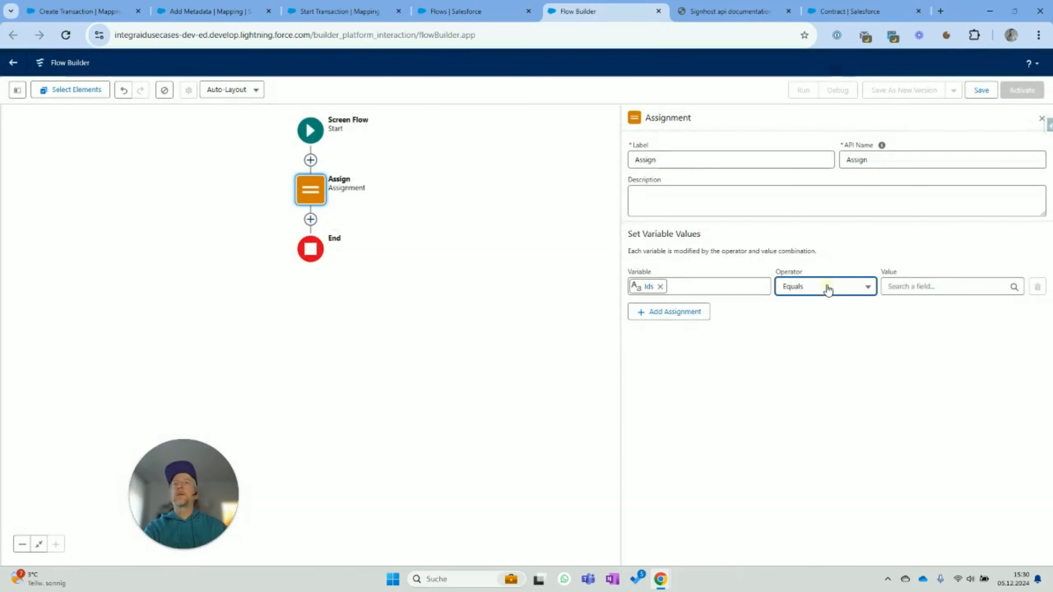
# - Set the assignment operator to Add and start a new resource for its value
pyautogui.click(827, 287)
pyautogui.click(819, 332)
pyautogui.click(899, 286)
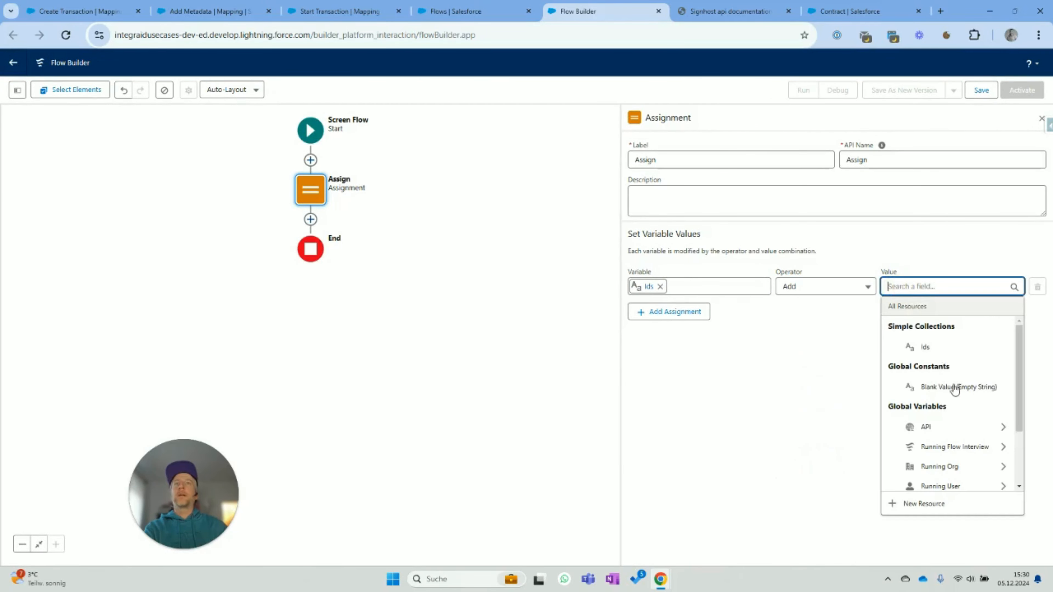
pyautogui.scroll(-2, 953, 414)
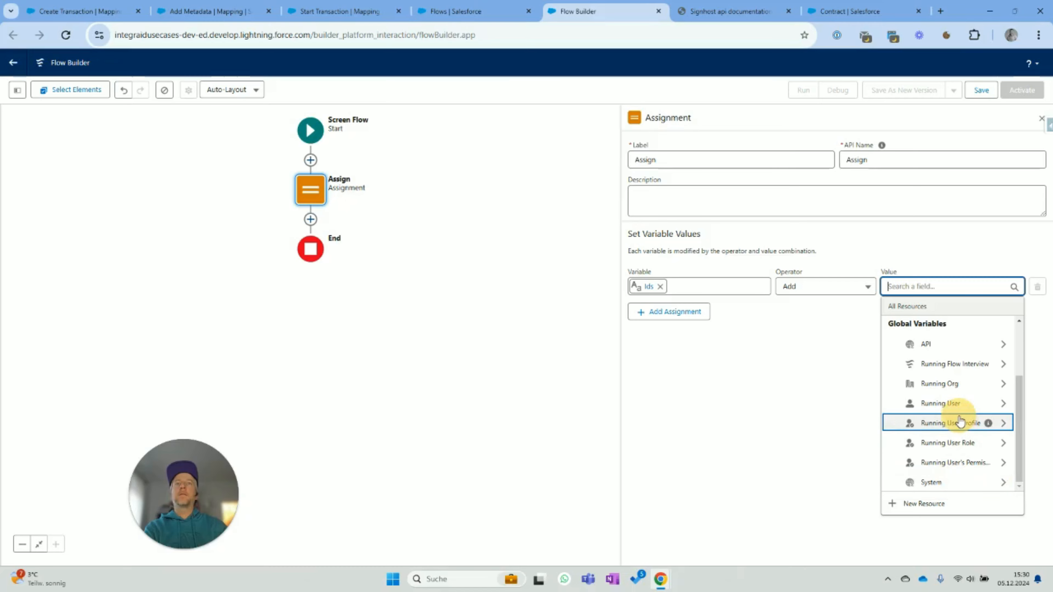
pyautogui.scroll(2, 953, 427)
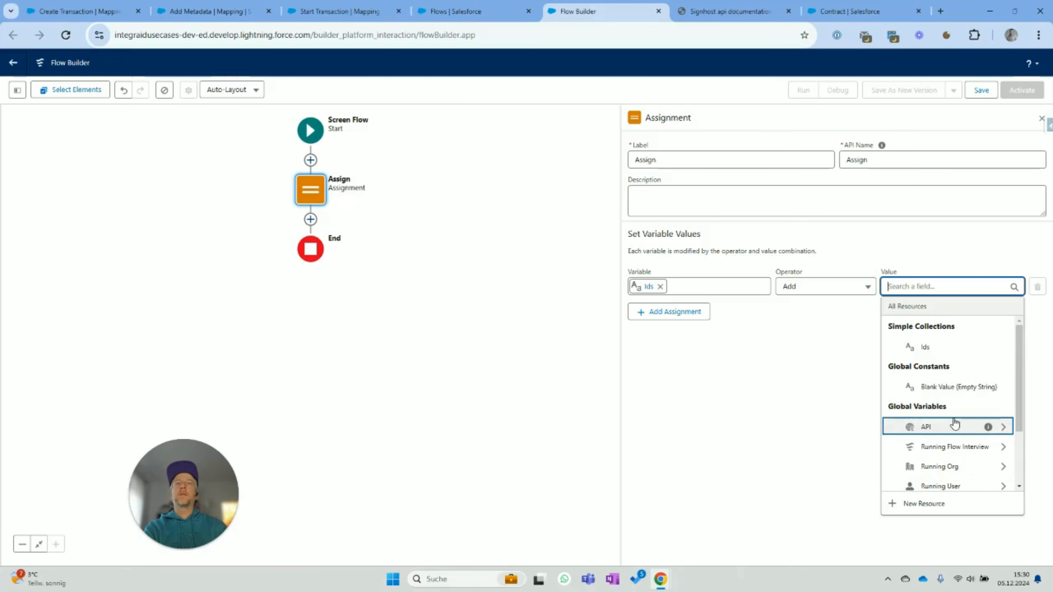
pyautogui.click(922, 502)
# - Create a Text variable recordId, available for input, as the value added to Ids
pyautogui.click(394, 262)
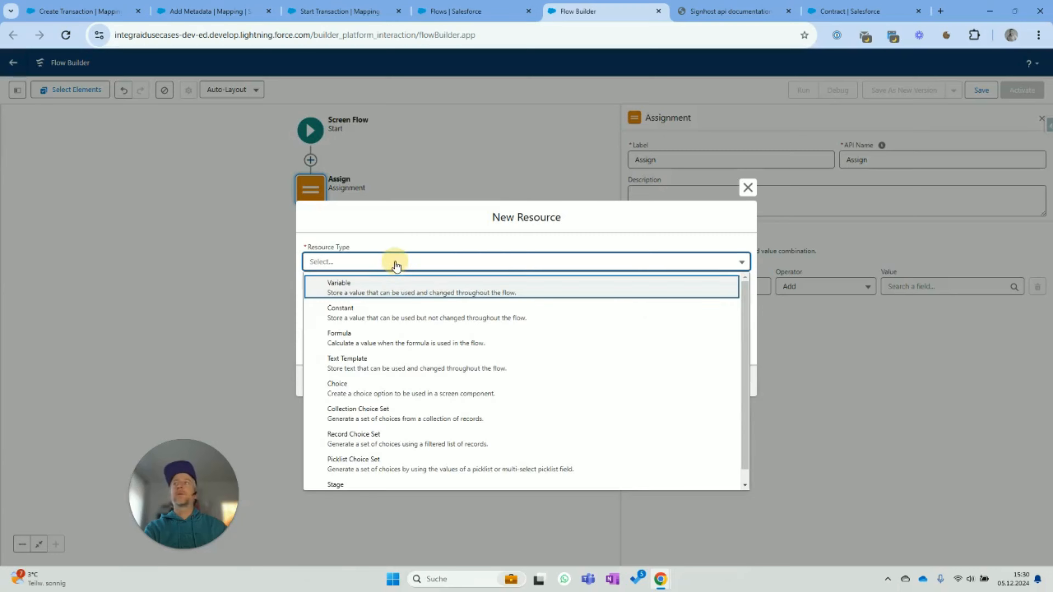
pyautogui.click(391, 286)
pyautogui.click(390, 285)
pyautogui.write('record')
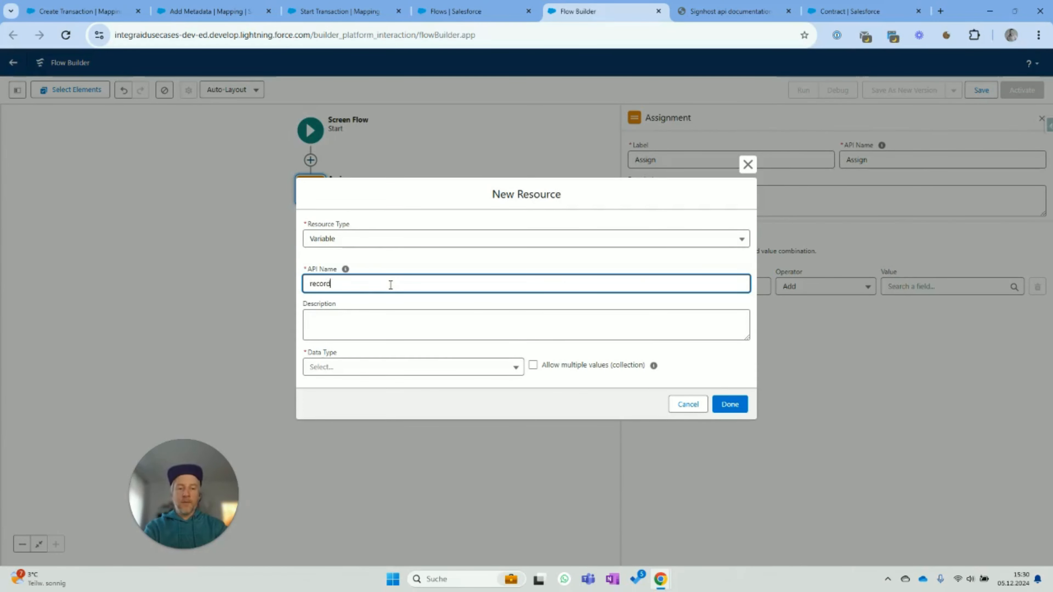
pyautogui.write('Id')
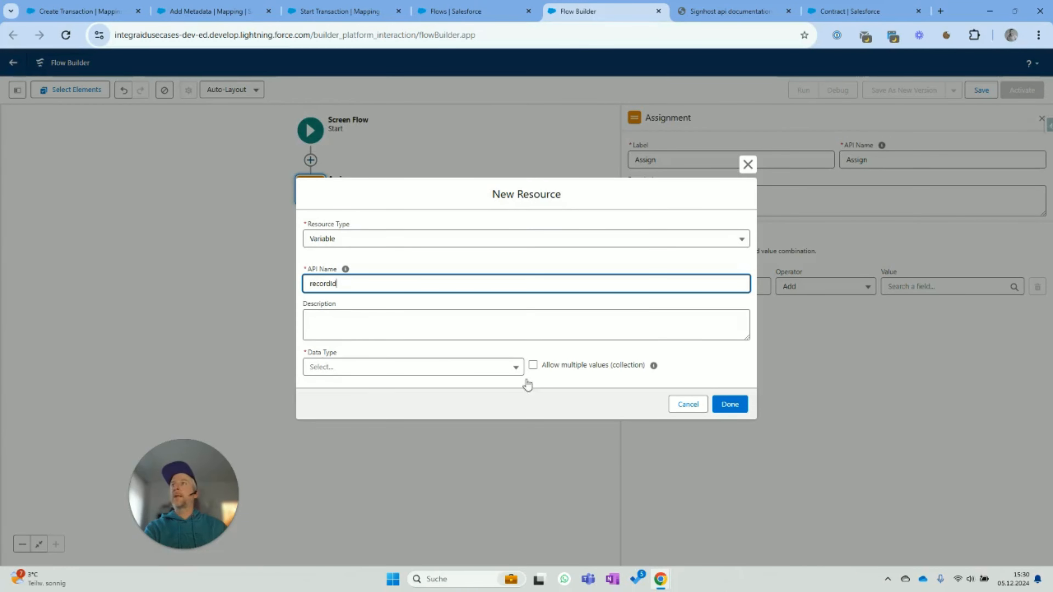
pyautogui.click(515, 368)
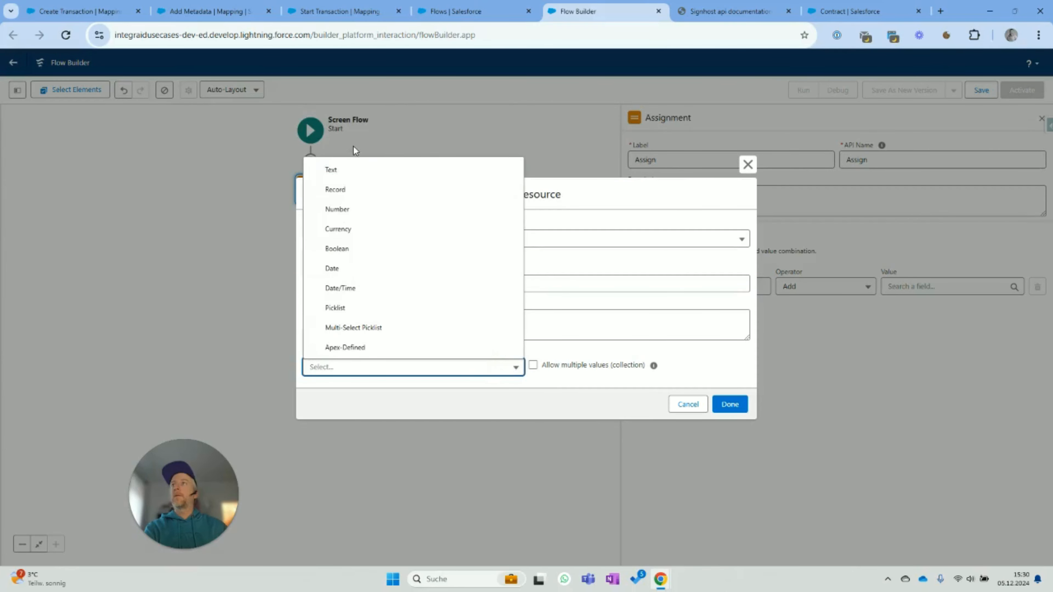
pyautogui.click(356, 168)
pyautogui.click(307, 397)
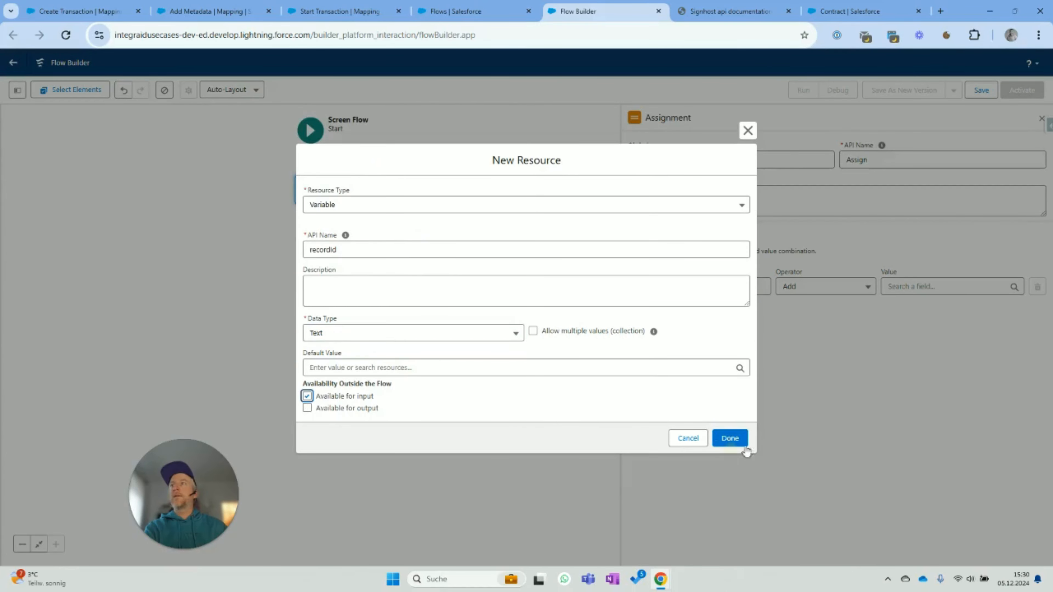
pyautogui.click(729, 438)
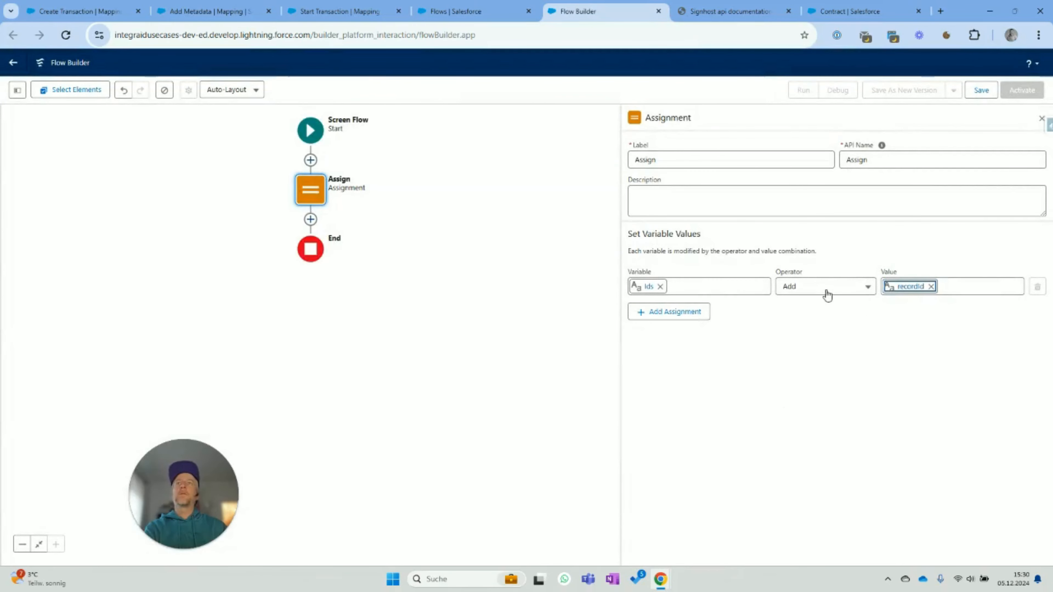
pyautogui.click(310, 219)
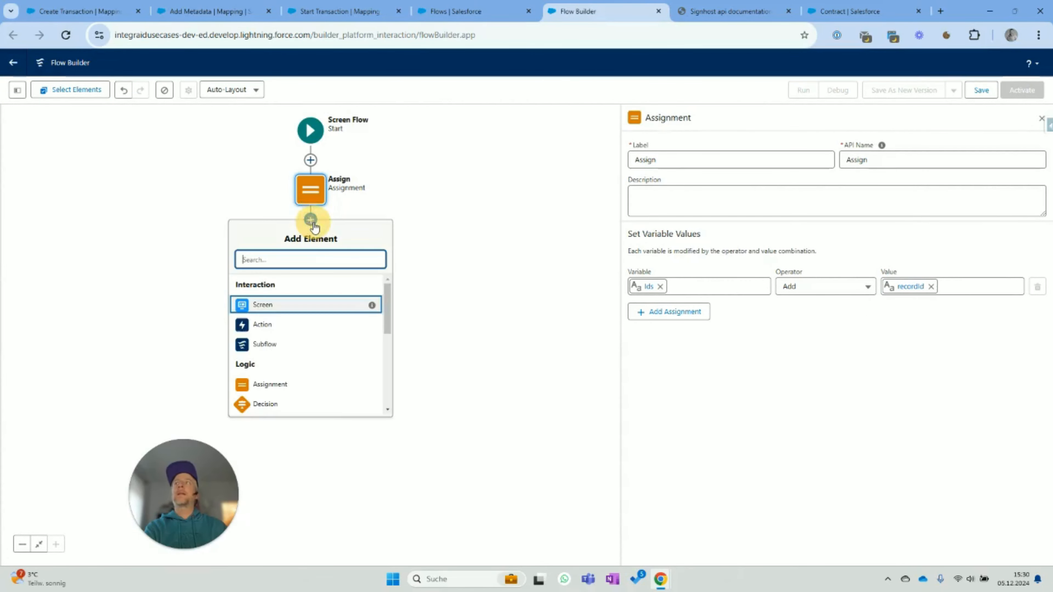
# - Add the integraid Callout action after Assign, labelled Callout
pyautogui.click(271, 326)
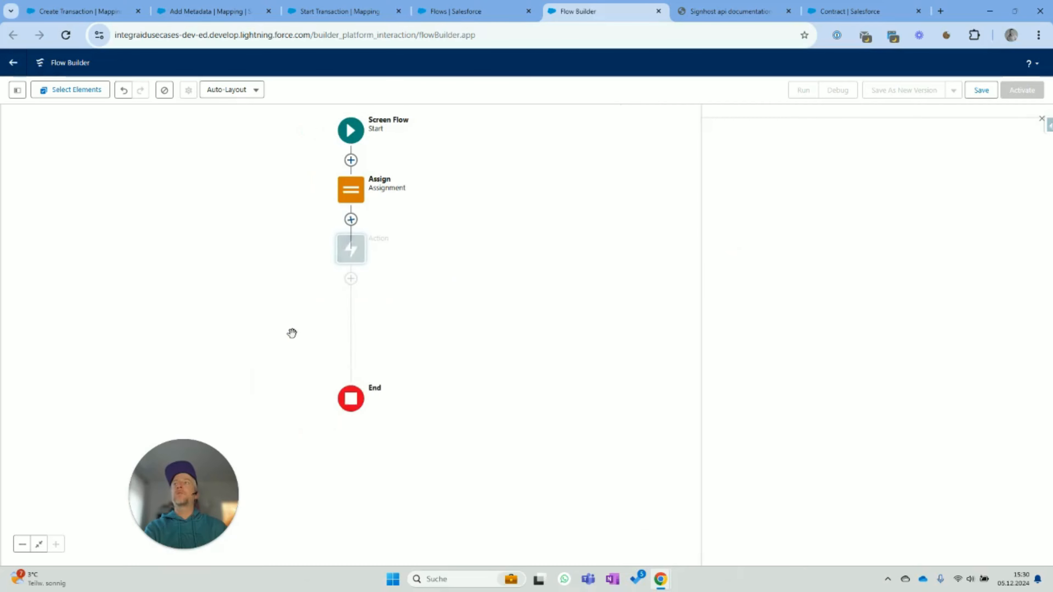
pyautogui.click(868, 169)
pyautogui.write('Call')
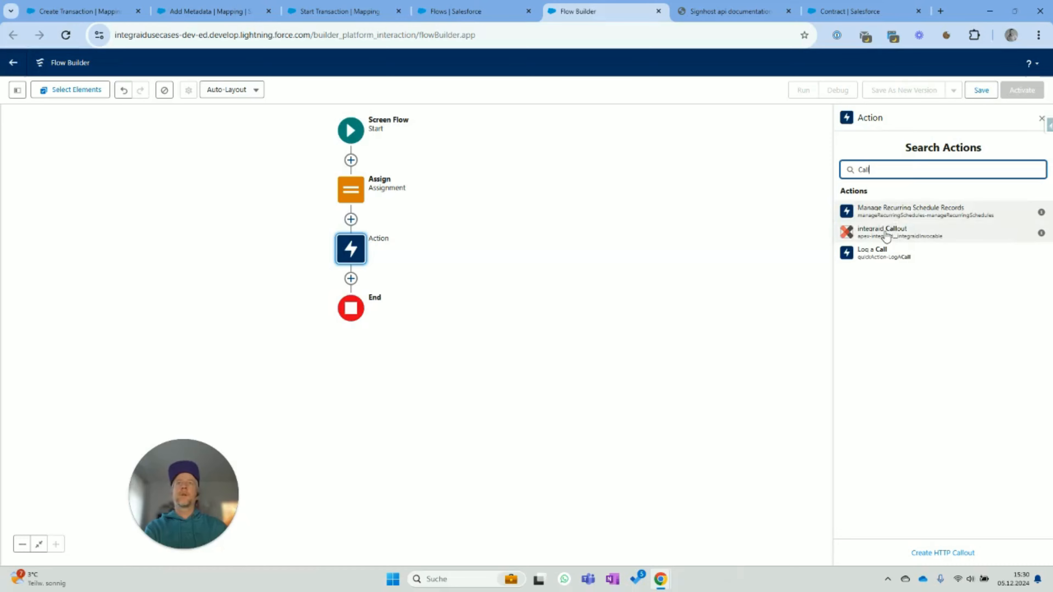
pyautogui.click(885, 236)
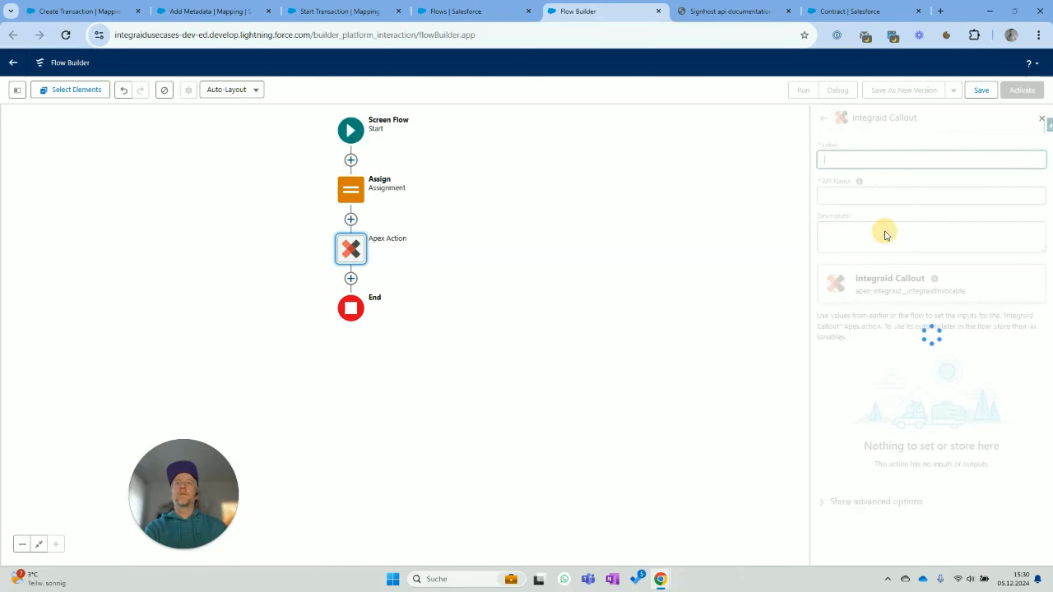
pyautogui.write('Callout')
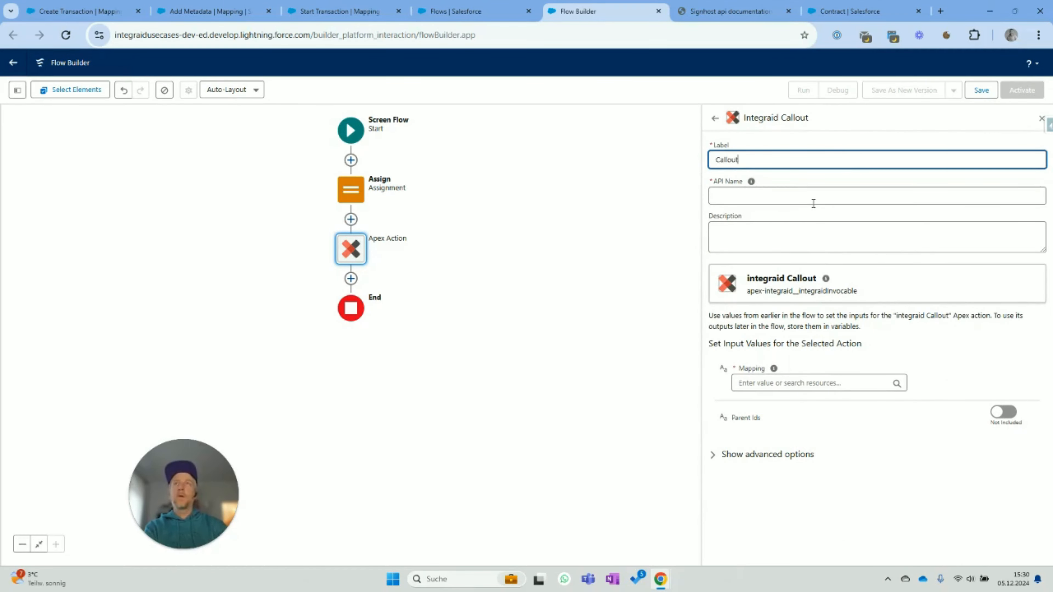
pyautogui.press('Tab')
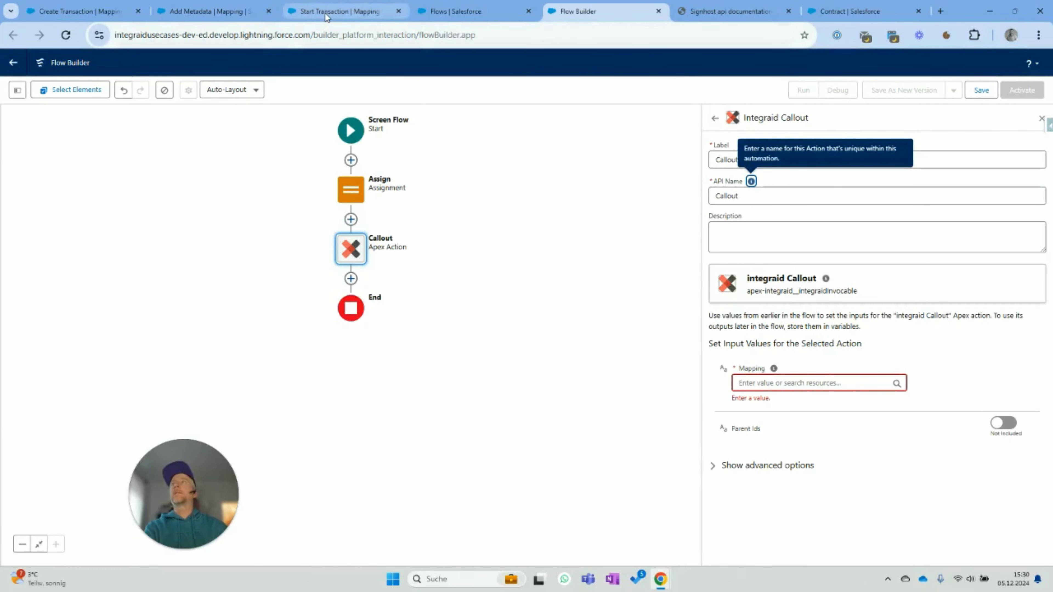
# - Copy mapping identifier IGM0012 from the mapping tab into the callout's Mapping field
pyautogui.click(92, 13)
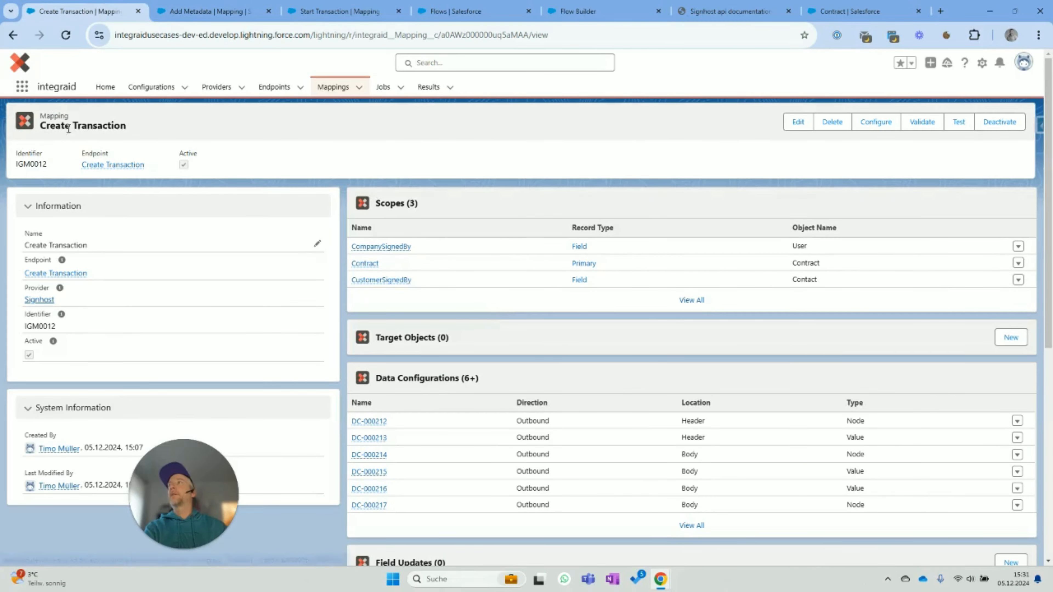
pyautogui.moveTo(62, 329); pyautogui.dragTo(23, 324)
pyautogui.hotkey('ctrl', 'c')
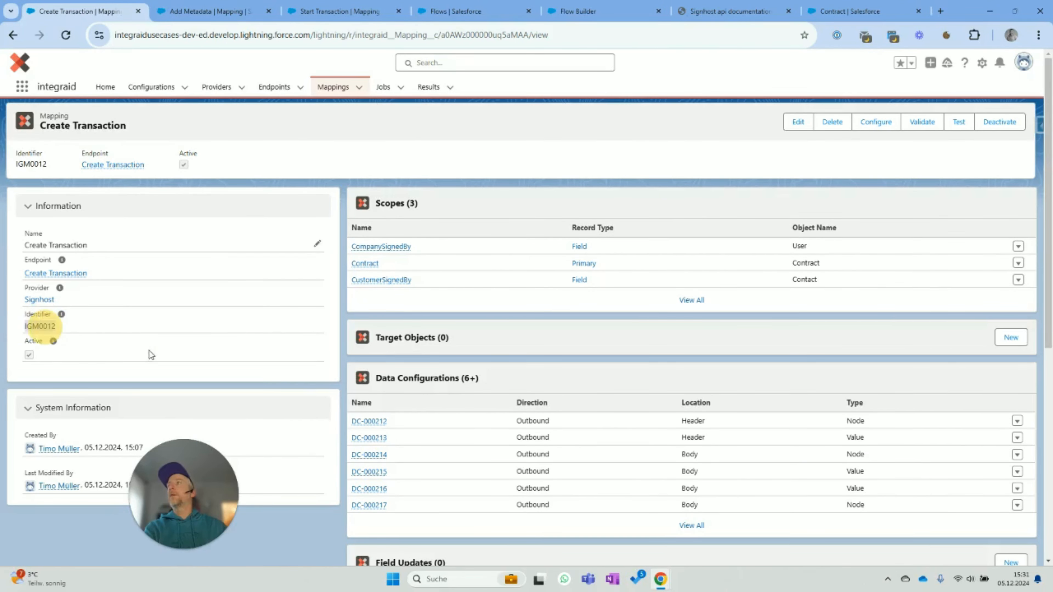
pyautogui.click(453, 12)
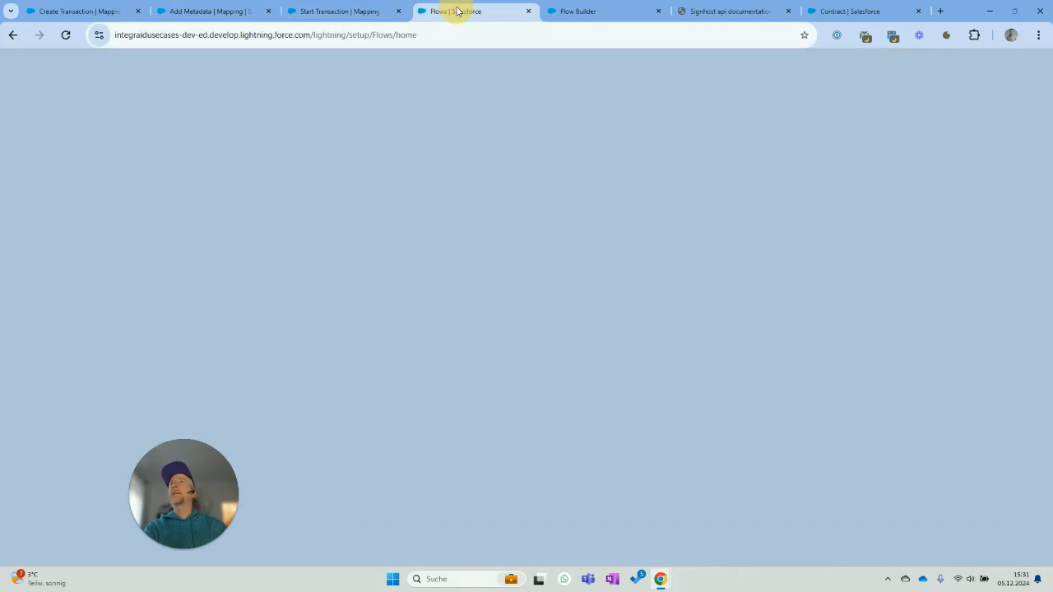
pyautogui.click(565, 8)
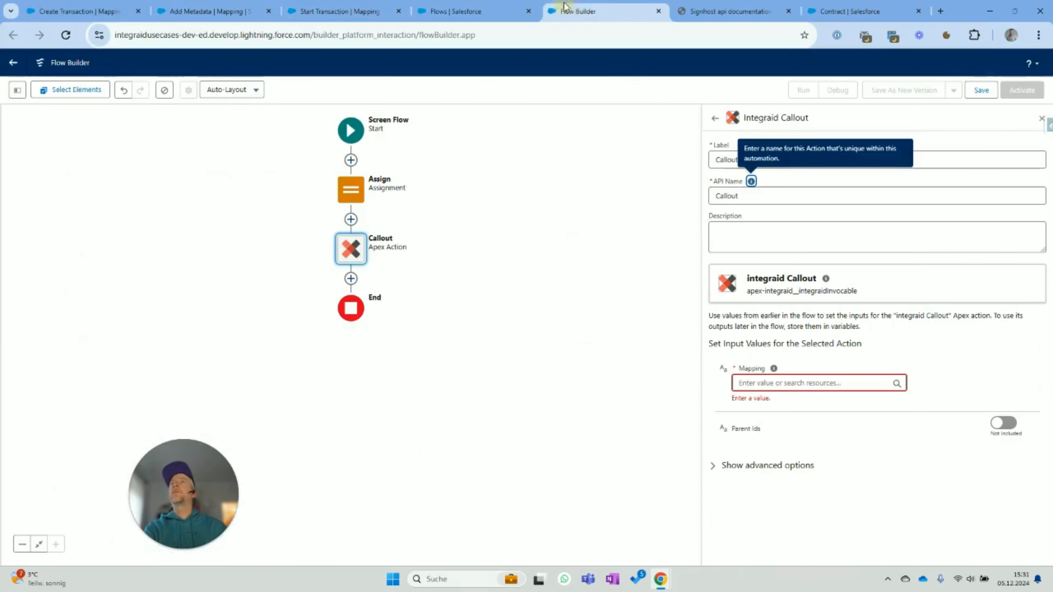
pyautogui.click(806, 380)
pyautogui.hotkey('ctrl', 'v')
pyautogui.click(975, 385)
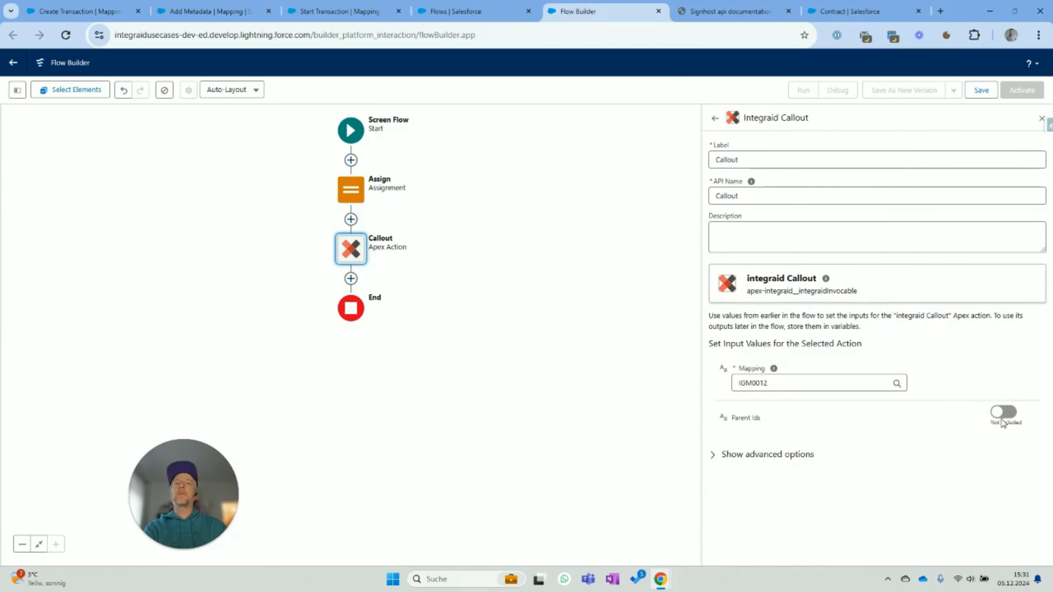
# - Pass the Ids variable as Parent Ids and add a Screen after the callout
pyautogui.click(1002, 419)
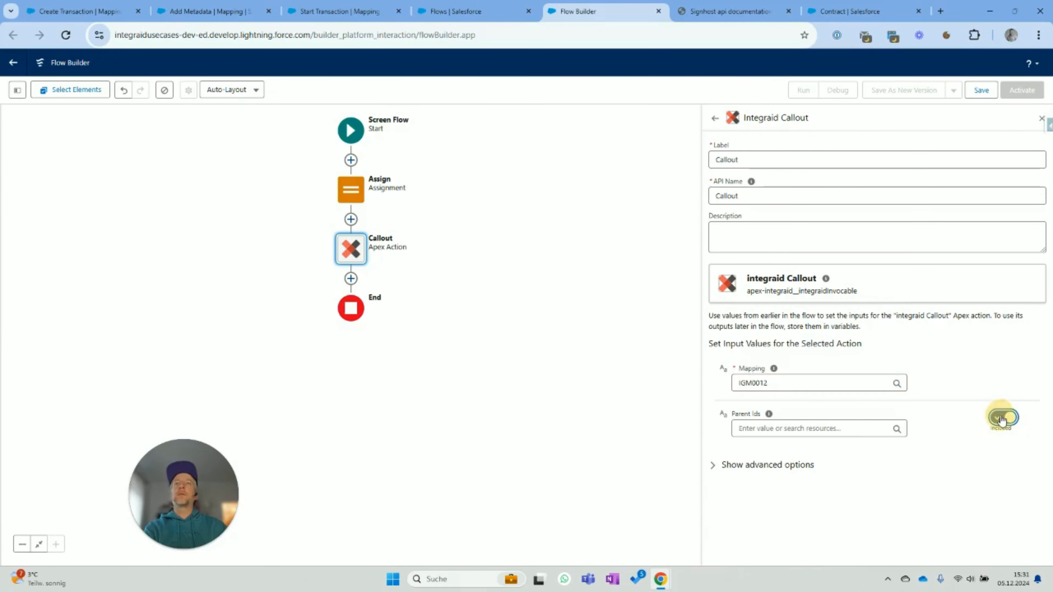
pyautogui.click(849, 432)
pyautogui.click(774, 294)
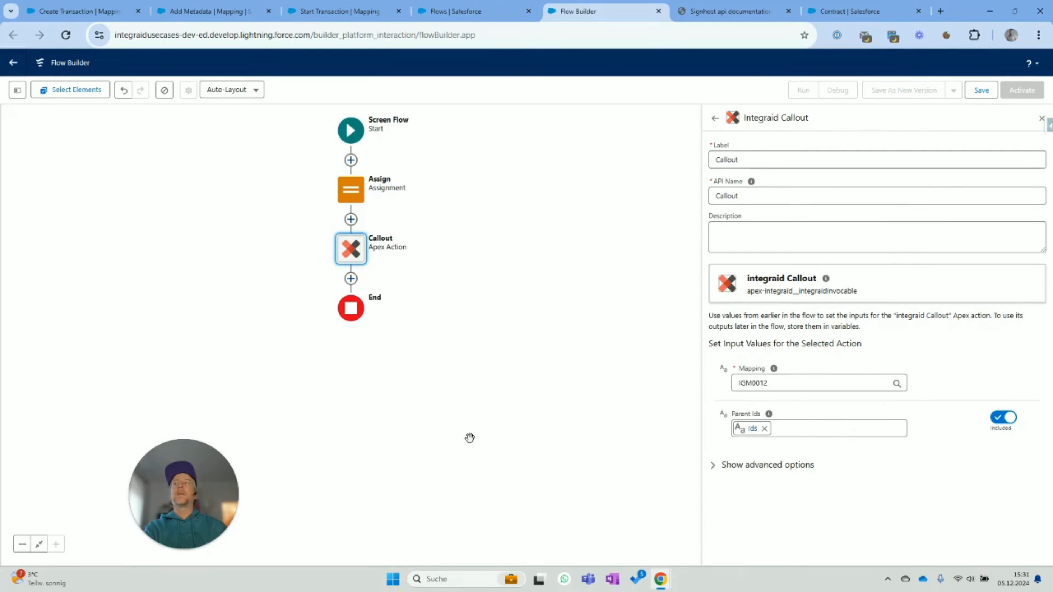
pyautogui.click(351, 279)
pyautogui.click(307, 383)
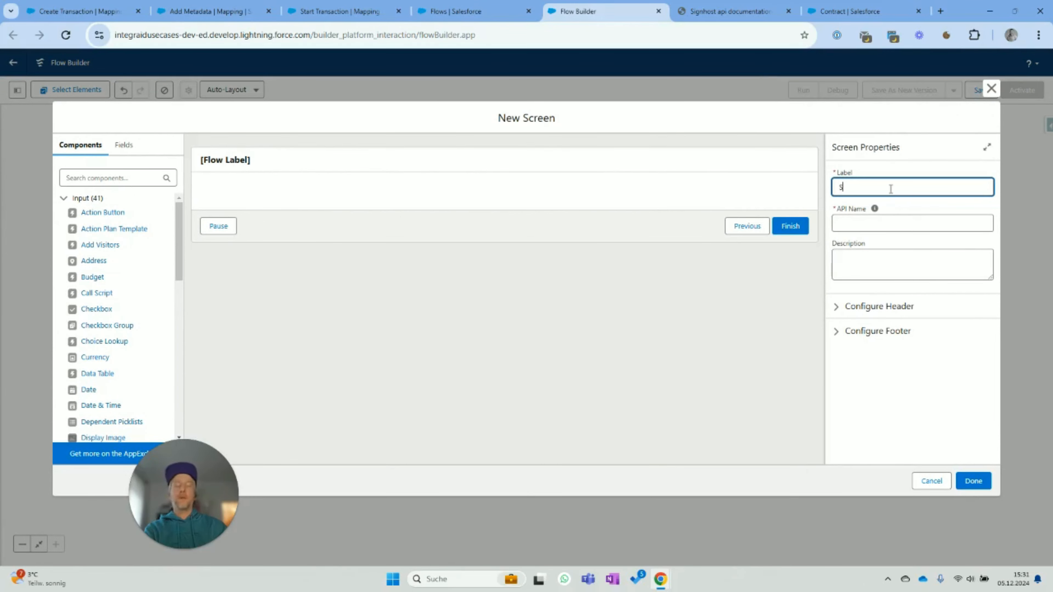
# - Label the screen Screen, hide its header, and add a Display Text component
pyautogui.click(874, 208)
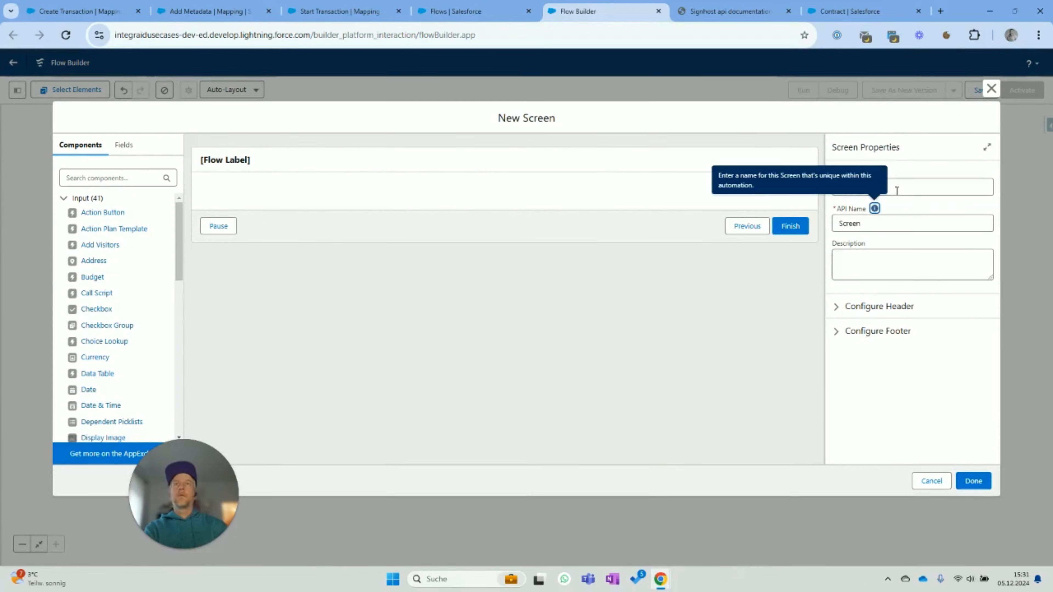
pyautogui.click(836, 306)
pyautogui.click(836, 324)
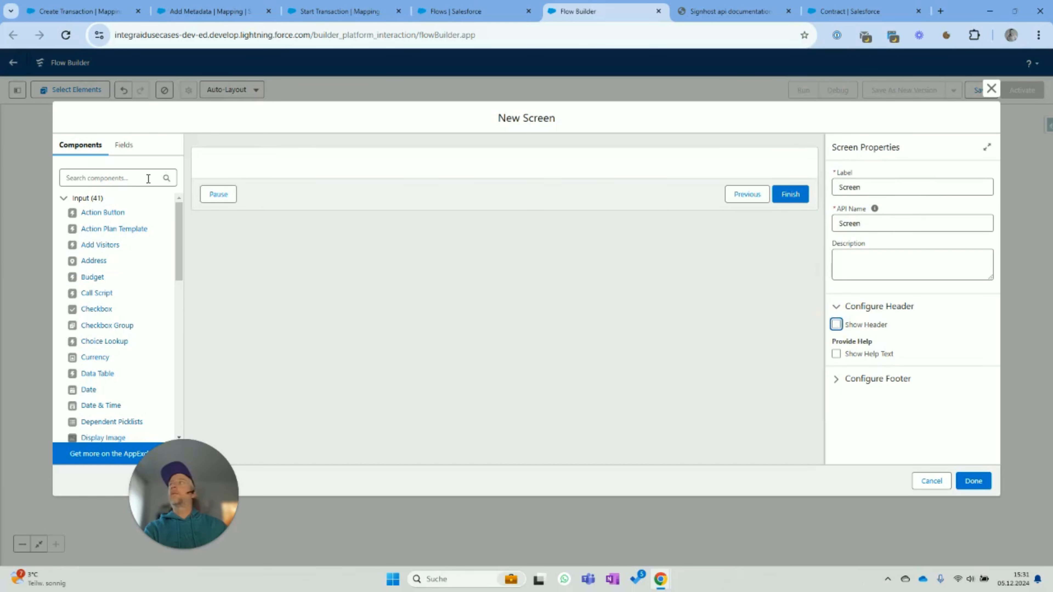
pyautogui.click(283, 225)
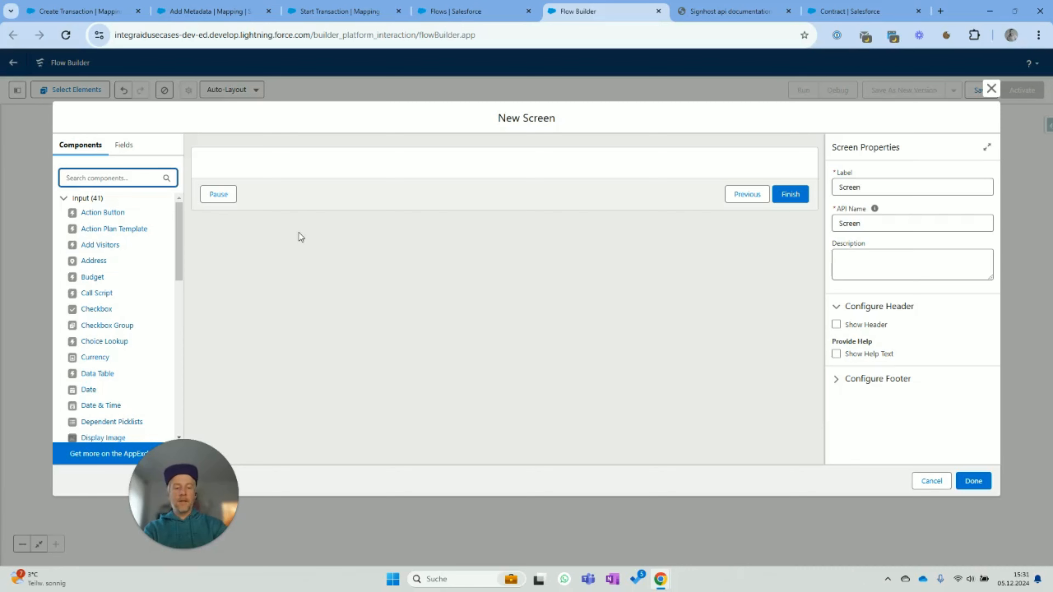
pyautogui.write('Displ')
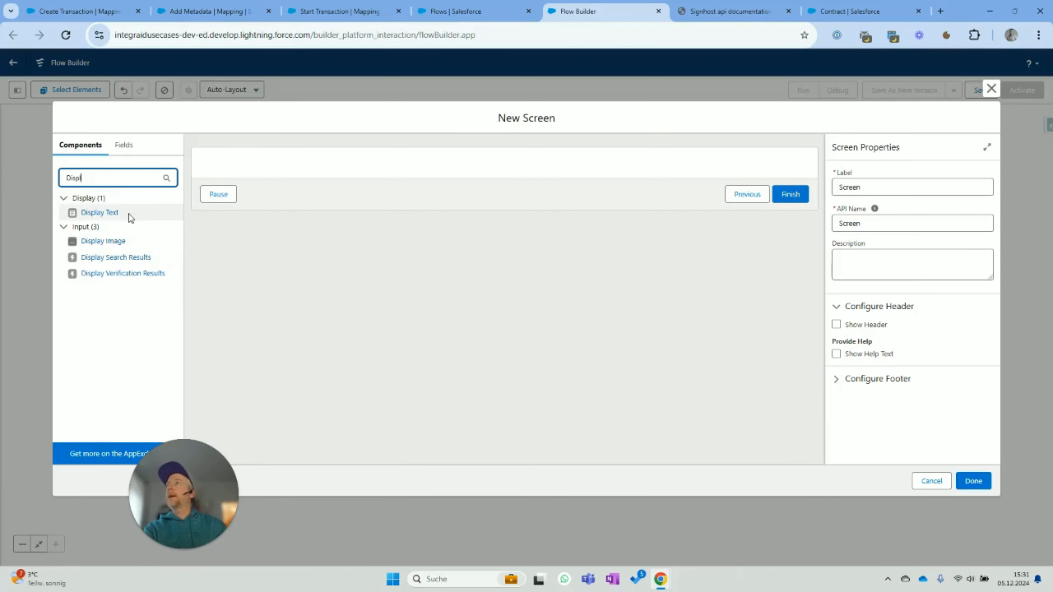
pyautogui.moveTo(102, 212); pyautogui.dragTo(293, 169)
# - Set the text size to 18 and insert {!Callout.message}
pyautogui.click(921, 307)
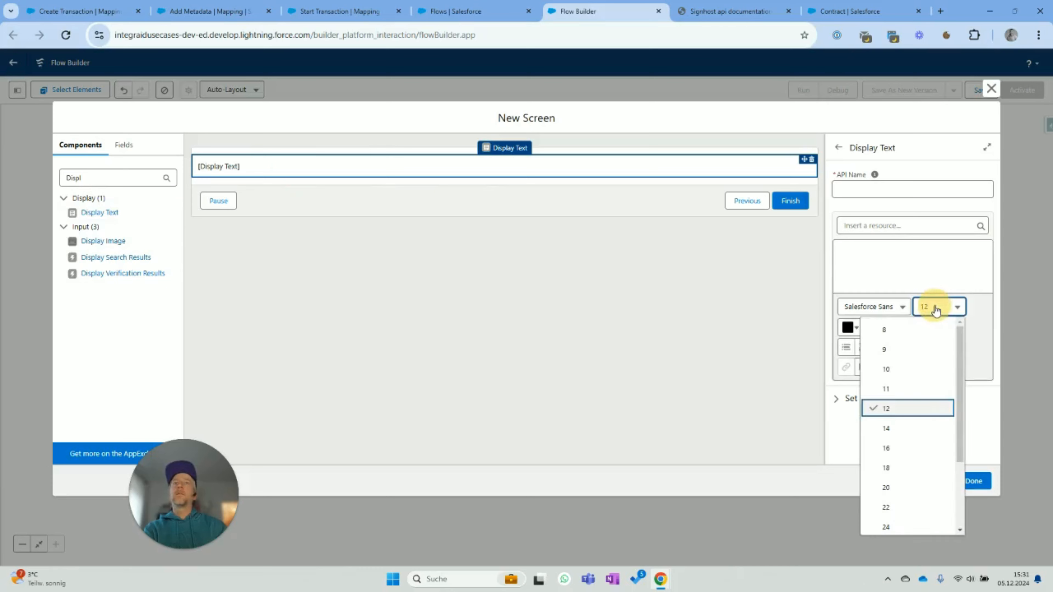
pyautogui.click(924, 449)
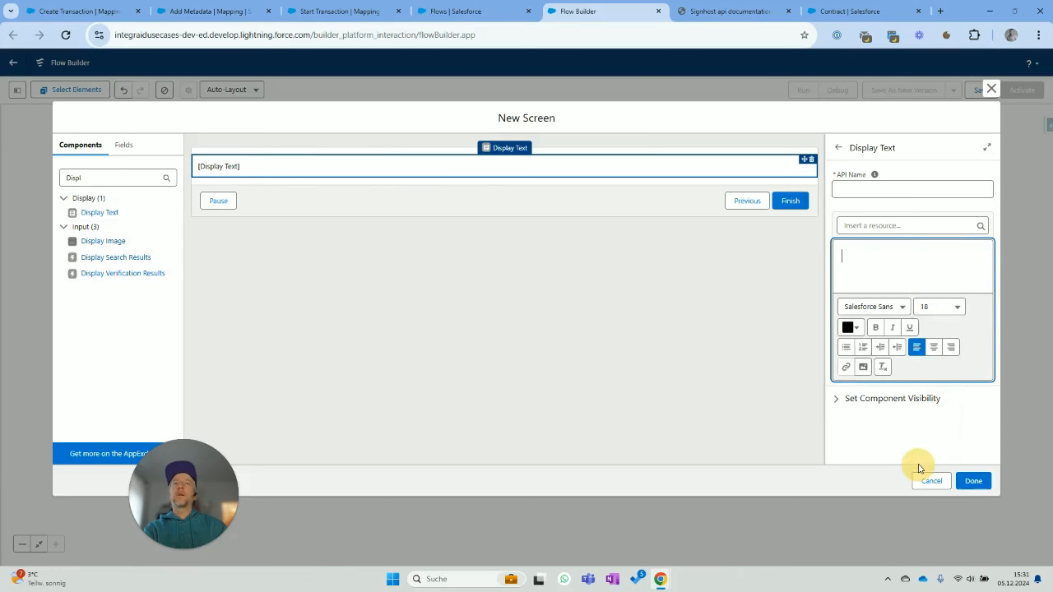
pyautogui.click(875, 228)
pyautogui.click(903, 296)
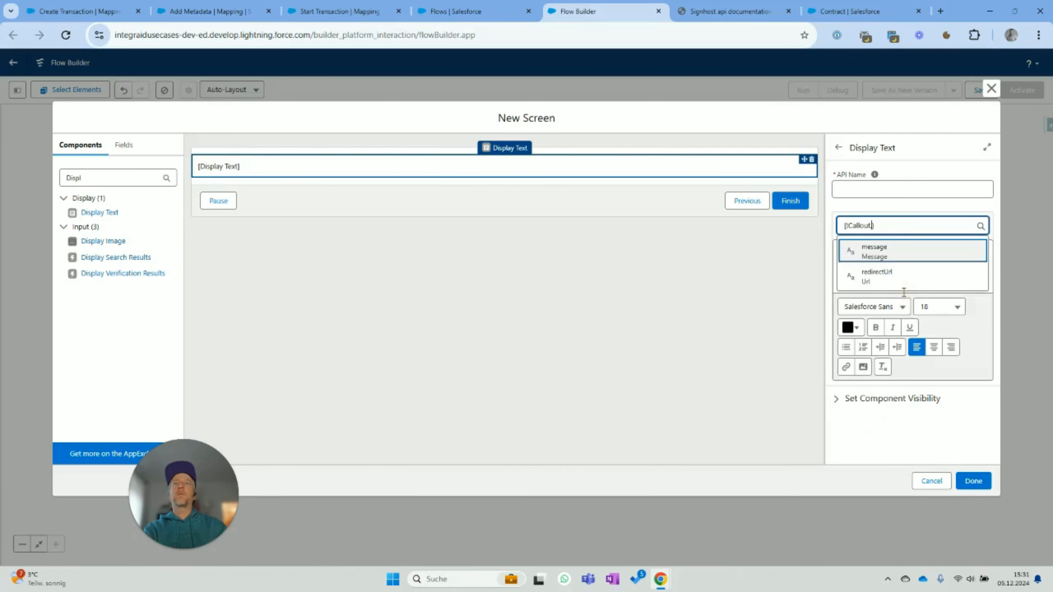
pyautogui.click(875, 252)
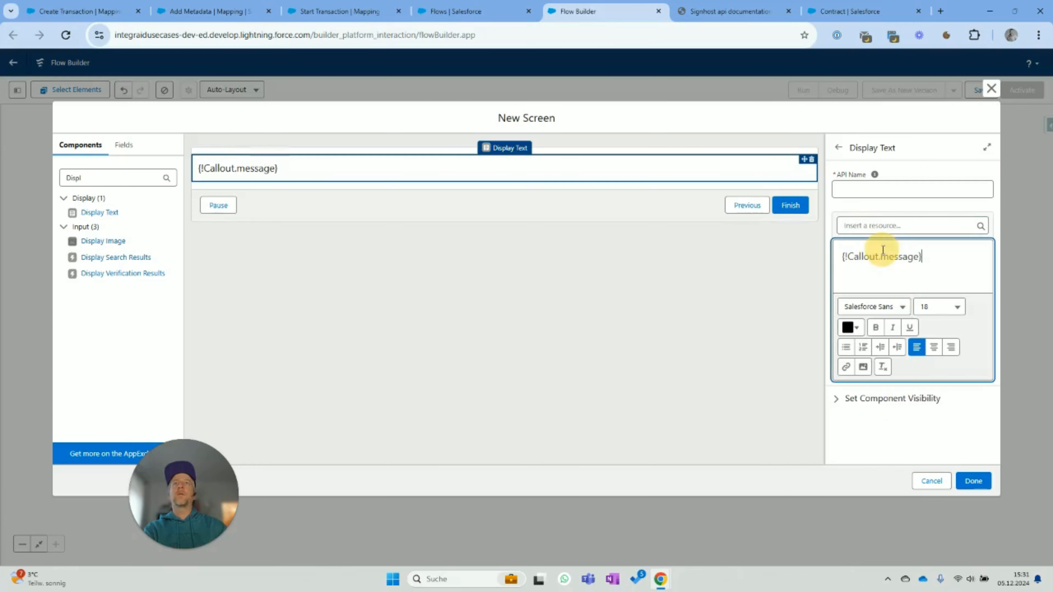
# - Give the display text the API name Message and finish the screen
pyautogui.click(974, 480)
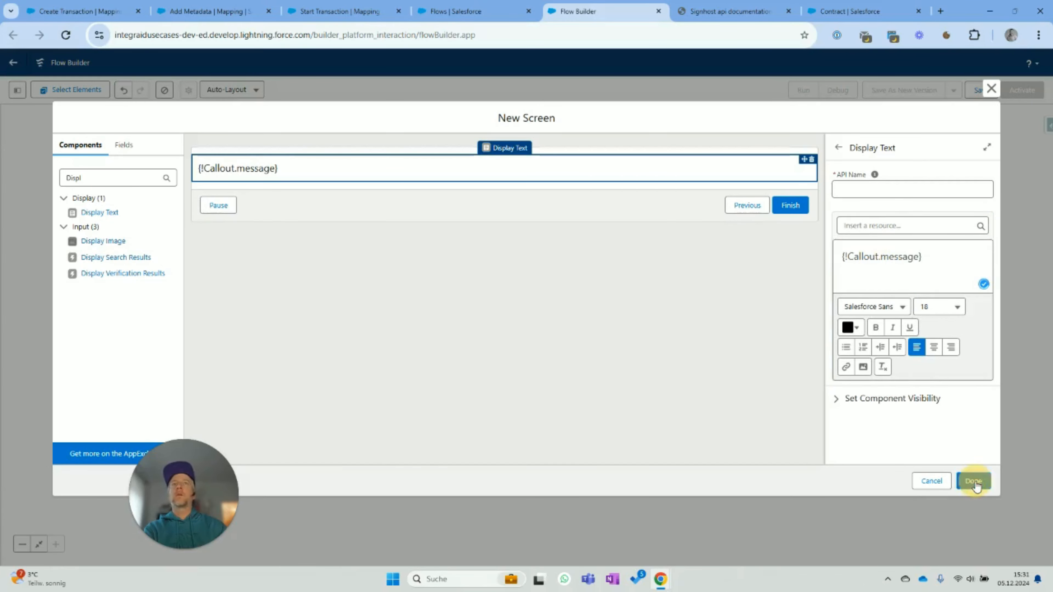
pyautogui.click(872, 192)
pyautogui.write('Screen')
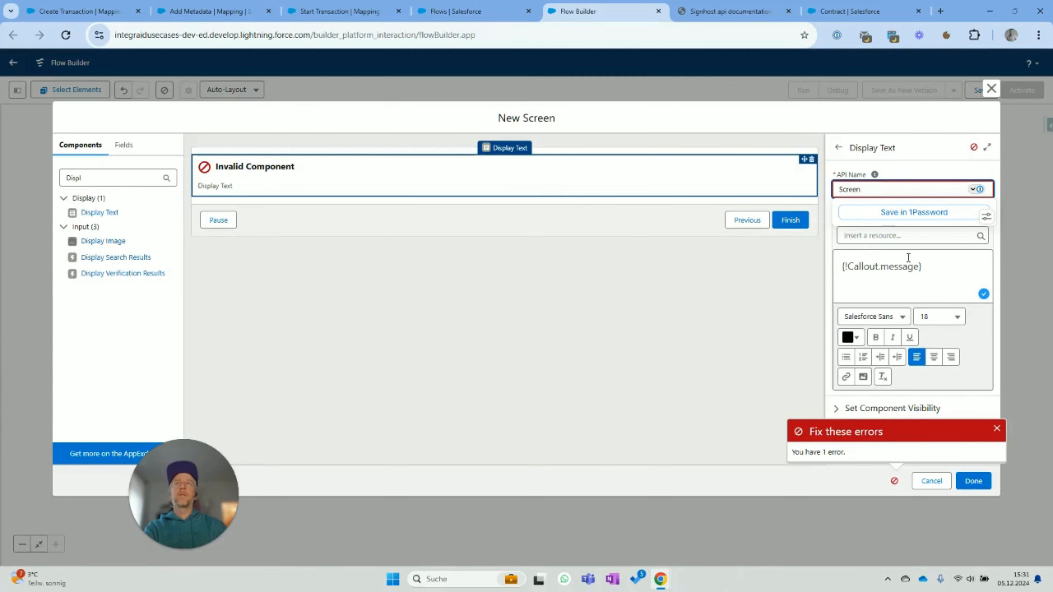
pyautogui.click(976, 481)
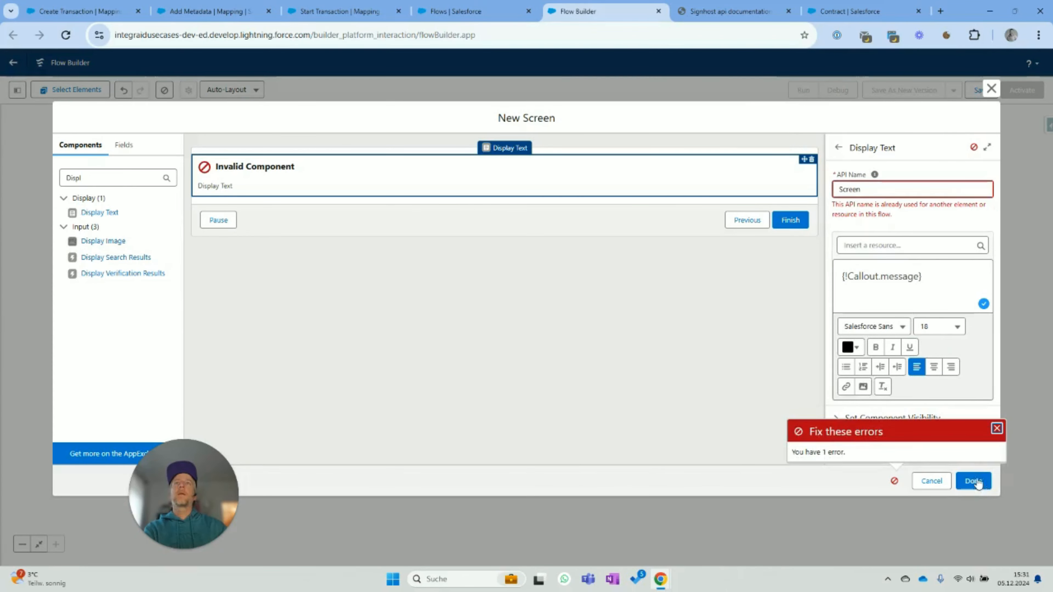
pyautogui.click(909, 191)
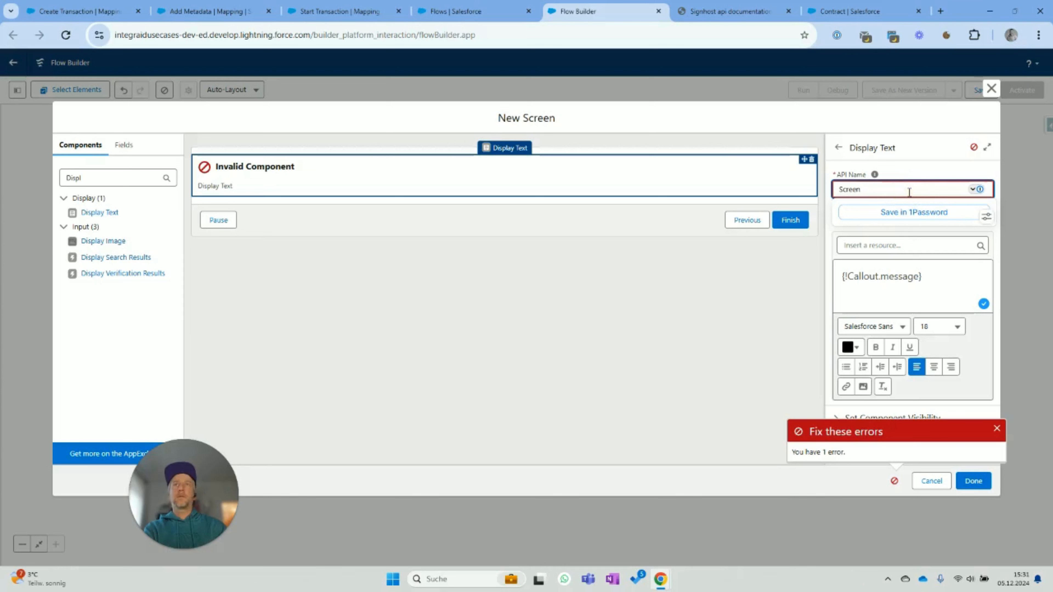
pyautogui.hotkey('ctrl', 'a')
pyautogui.write('MEssa')
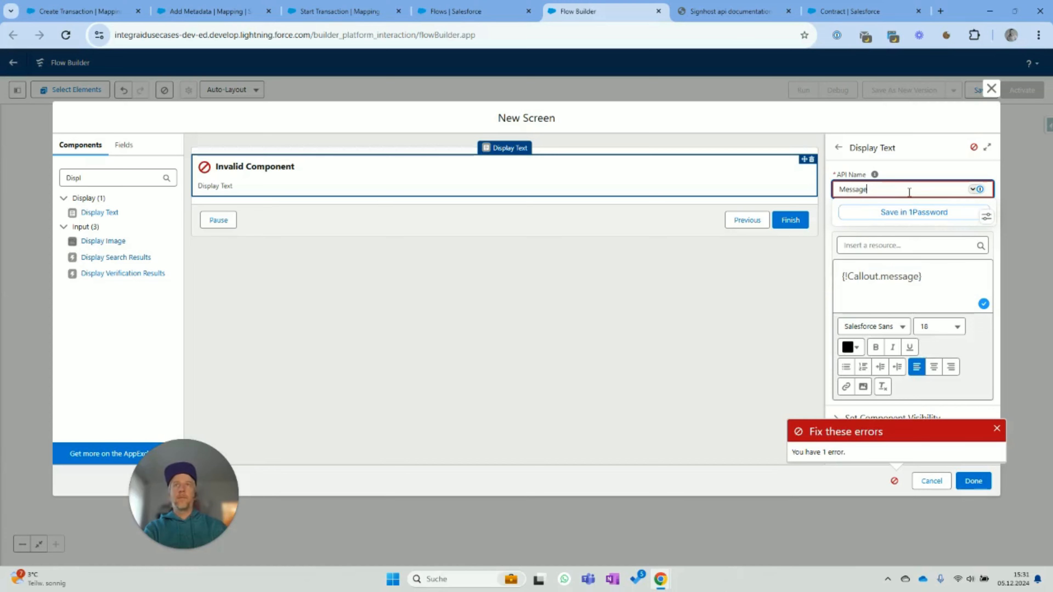
pyautogui.click(983, 481)
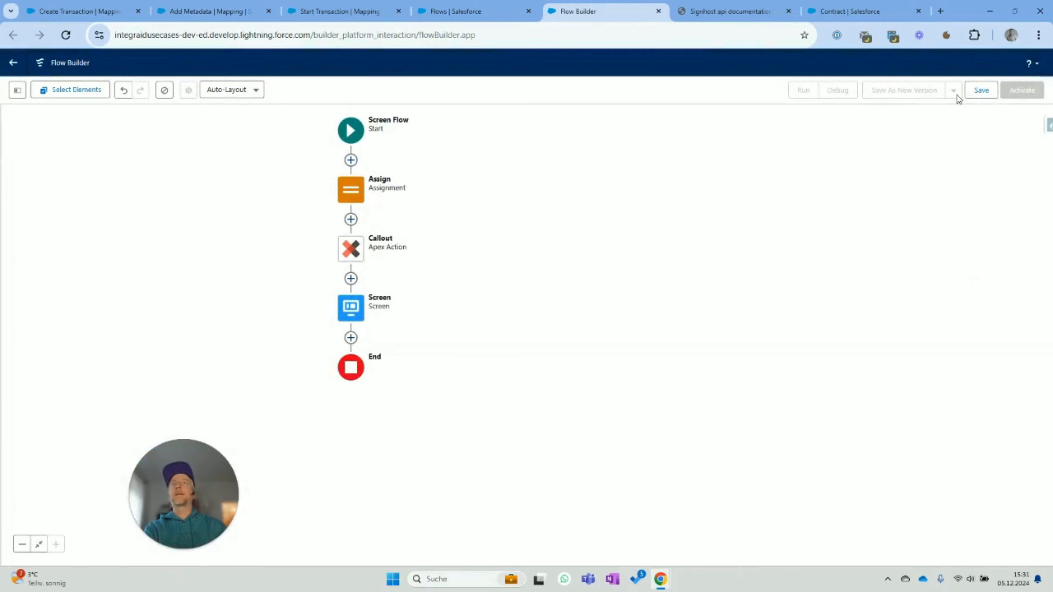
# - Save the flow as 'Start Signature Process', activate it, and return to Flows
pyautogui.click(981, 89)
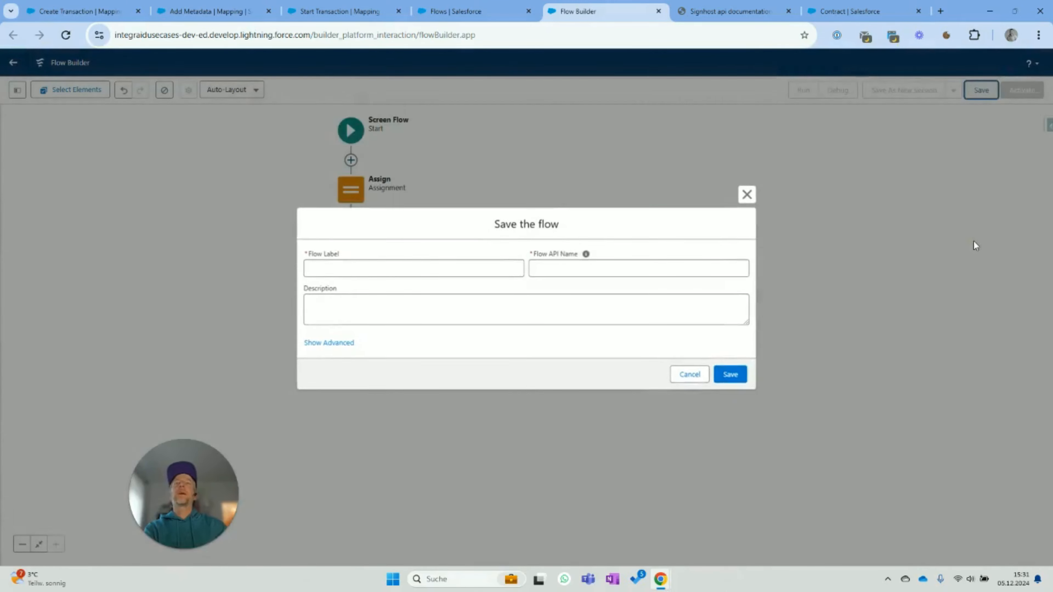
pyautogui.click(413, 272)
pyautogui.write('C')
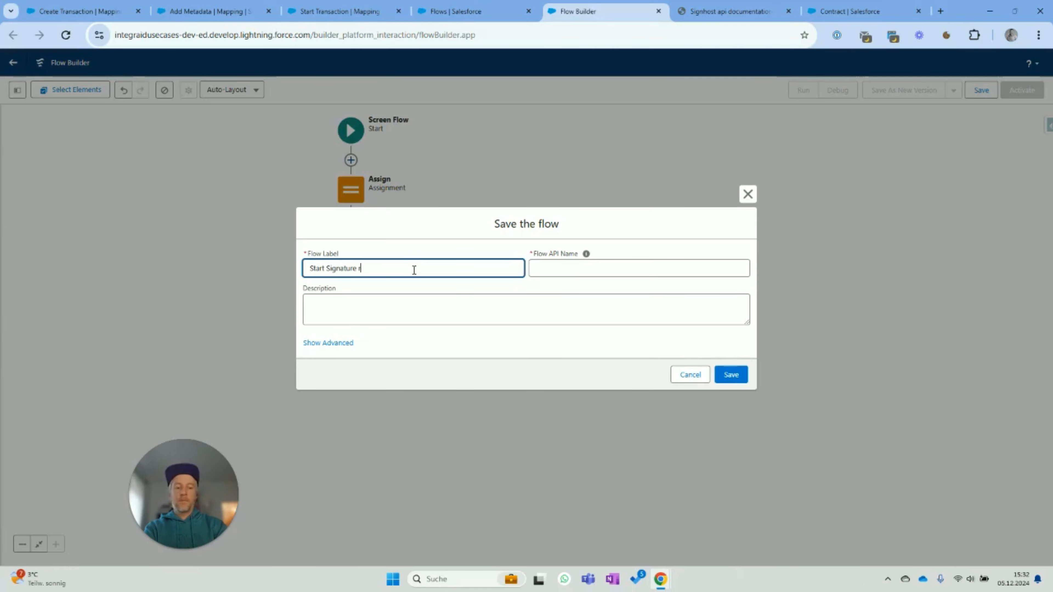
pyautogui.write('tart Signature Process')
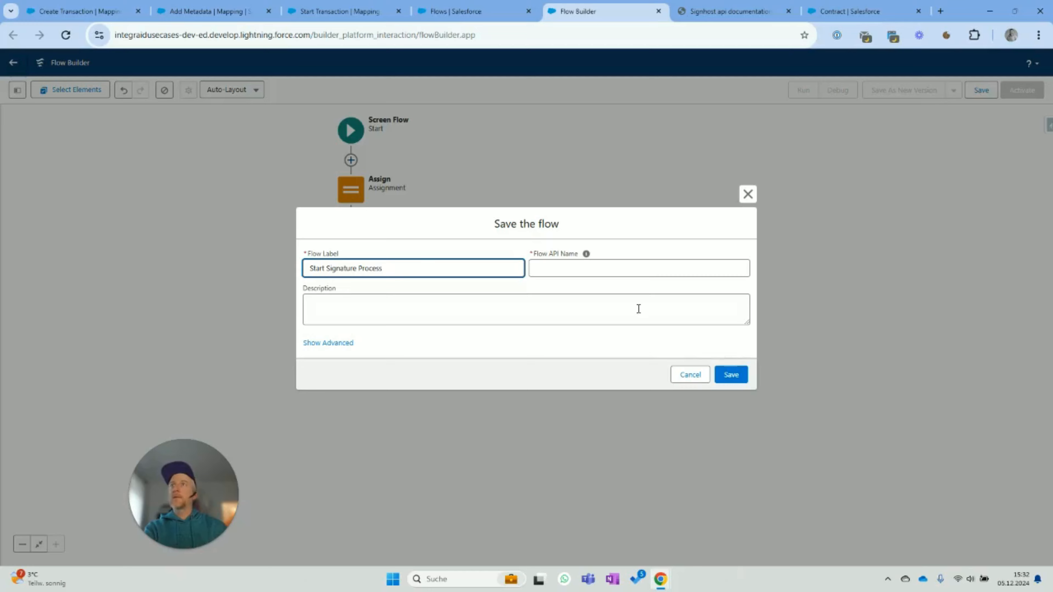
pyautogui.press('Tab')
pyautogui.click(731, 375)
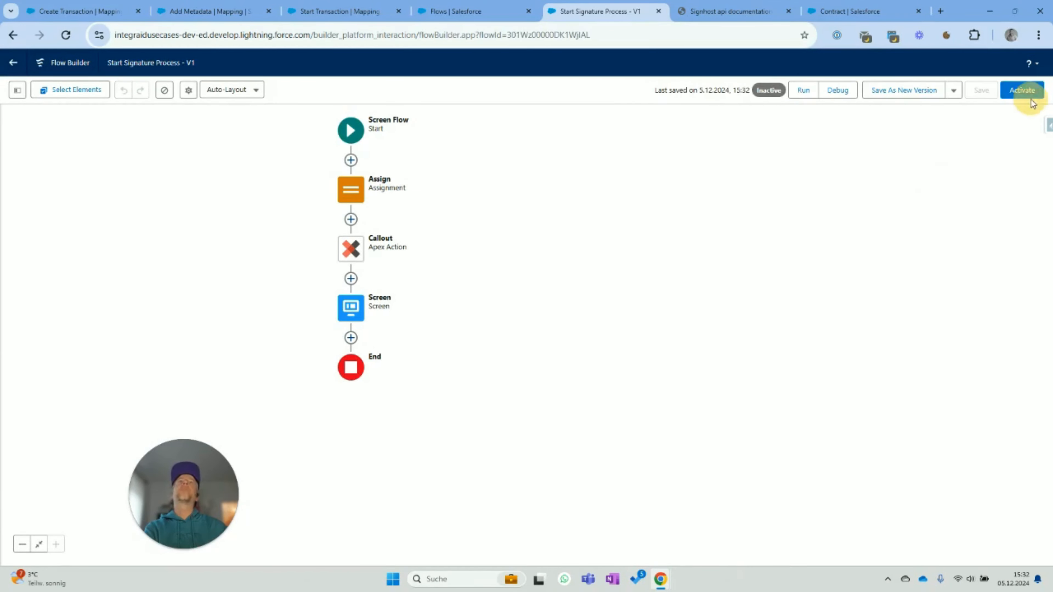
pyautogui.click(1023, 94)
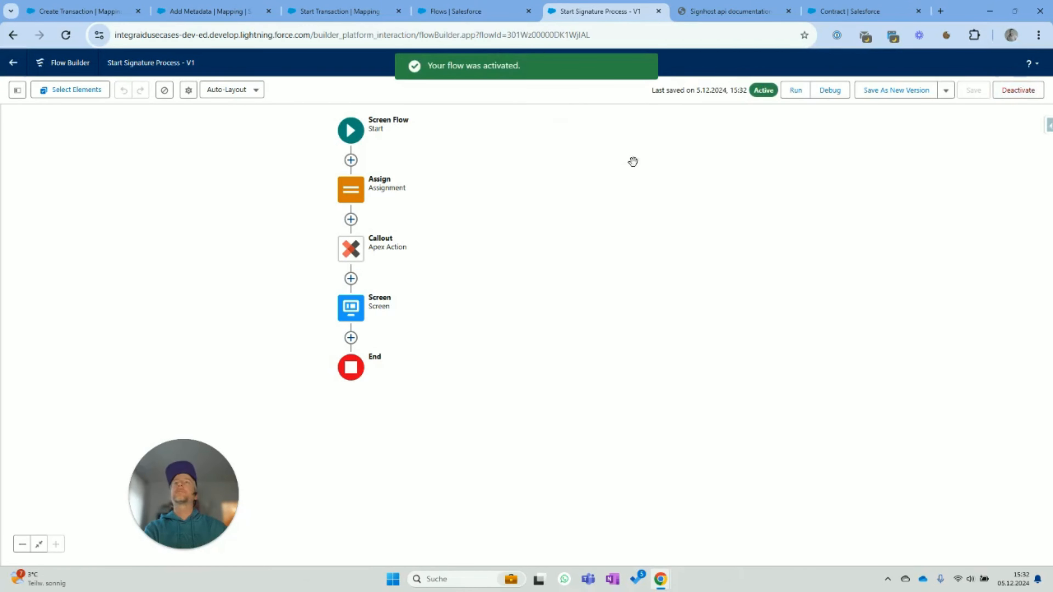
pyautogui.click(13, 62)
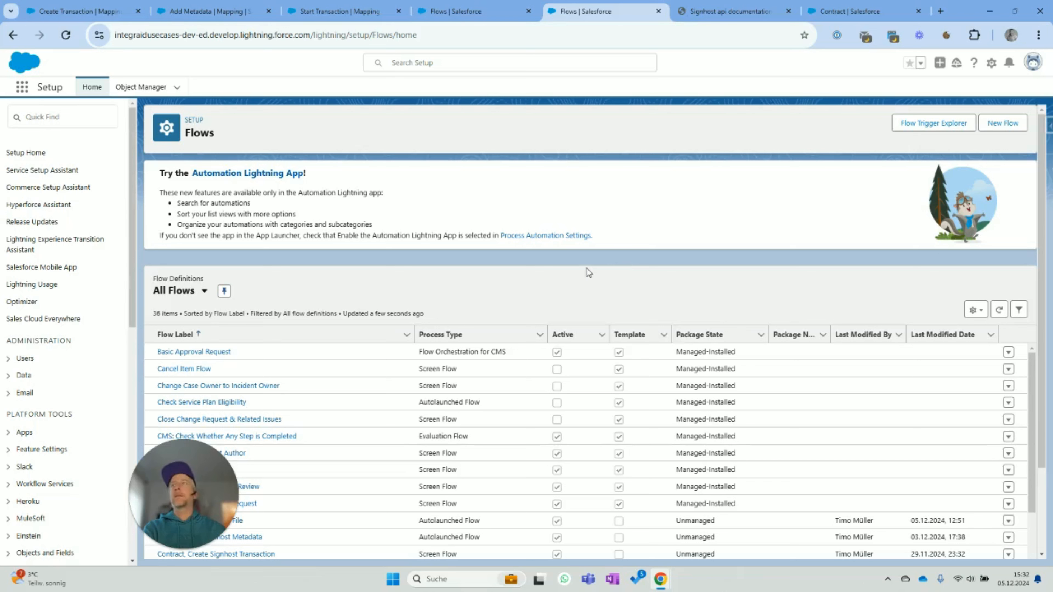
# - Start another new flow of type Record-Triggered Flow
pyautogui.click(1003, 124)
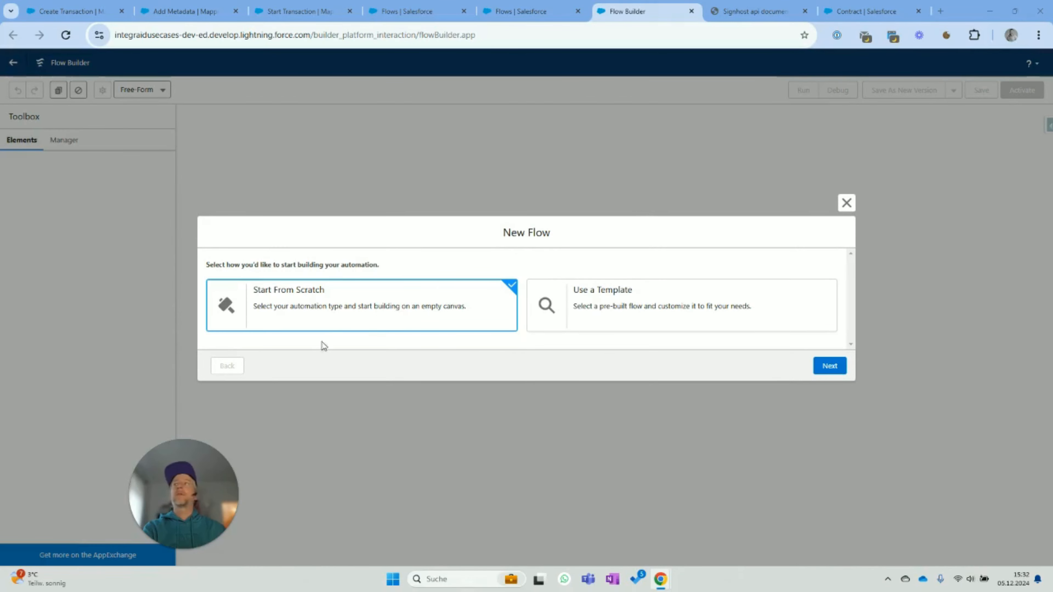
pyautogui.click(830, 365)
pyautogui.click(659, 187)
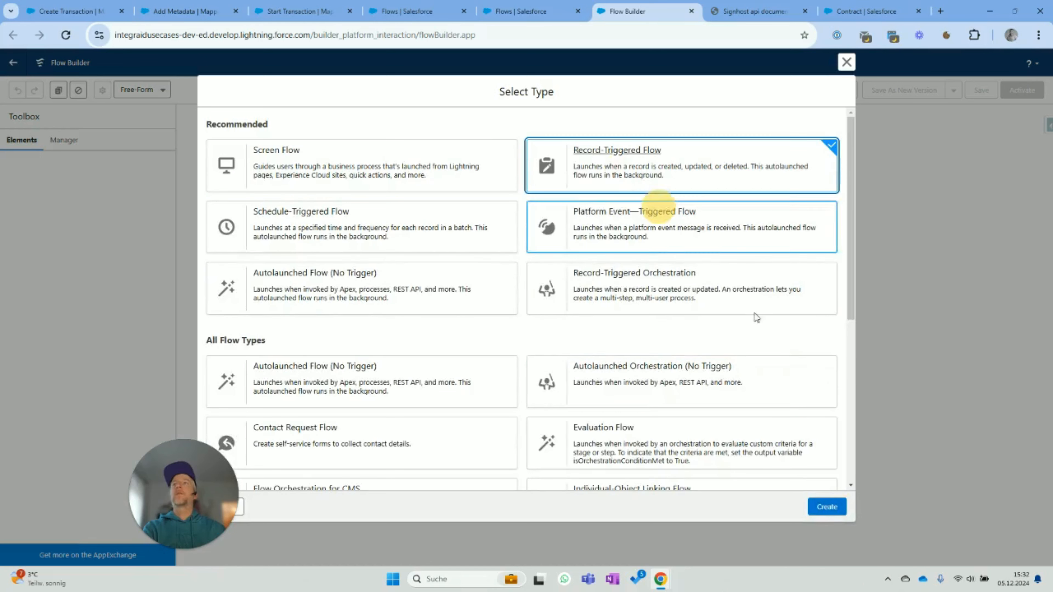
pyautogui.click(823, 512)
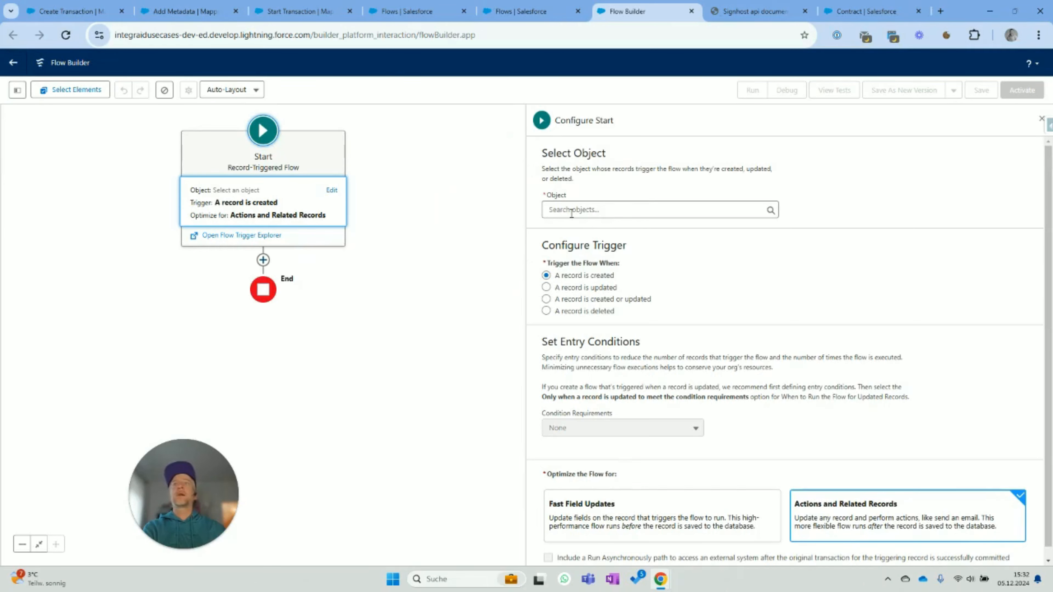
# - Trigger the flow when a Contract is updated, requiring all conditions to be met
pyautogui.click(678, 215)
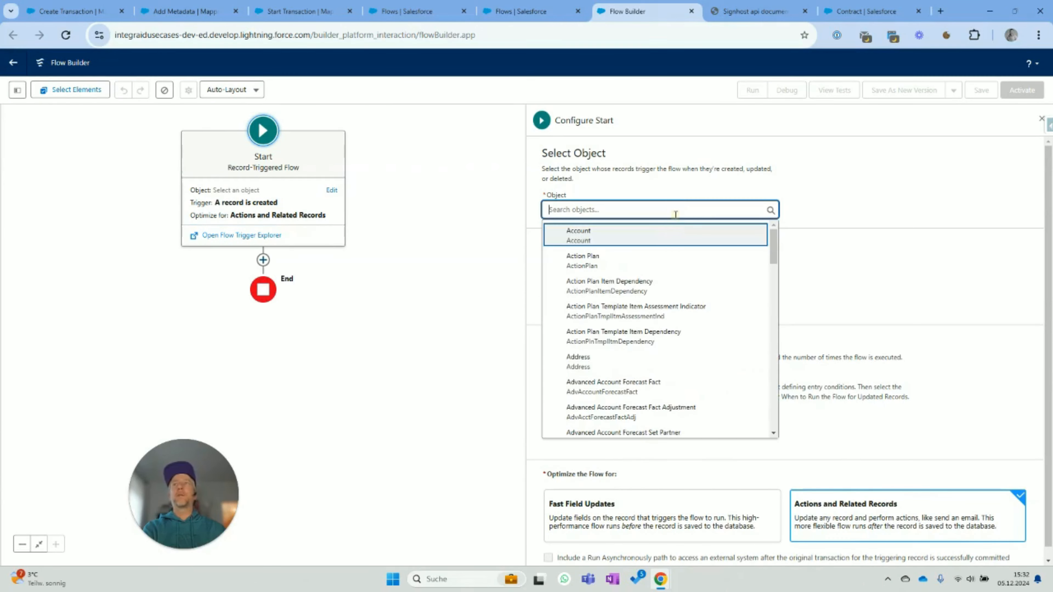
pyautogui.write('Contract')
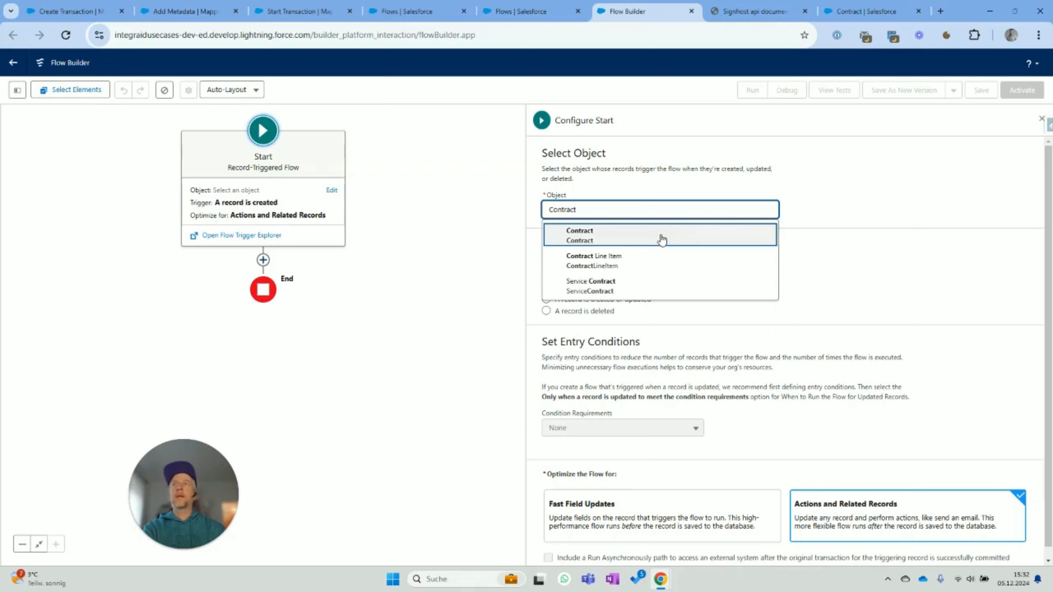
pyautogui.click(661, 236)
pyautogui.click(605, 287)
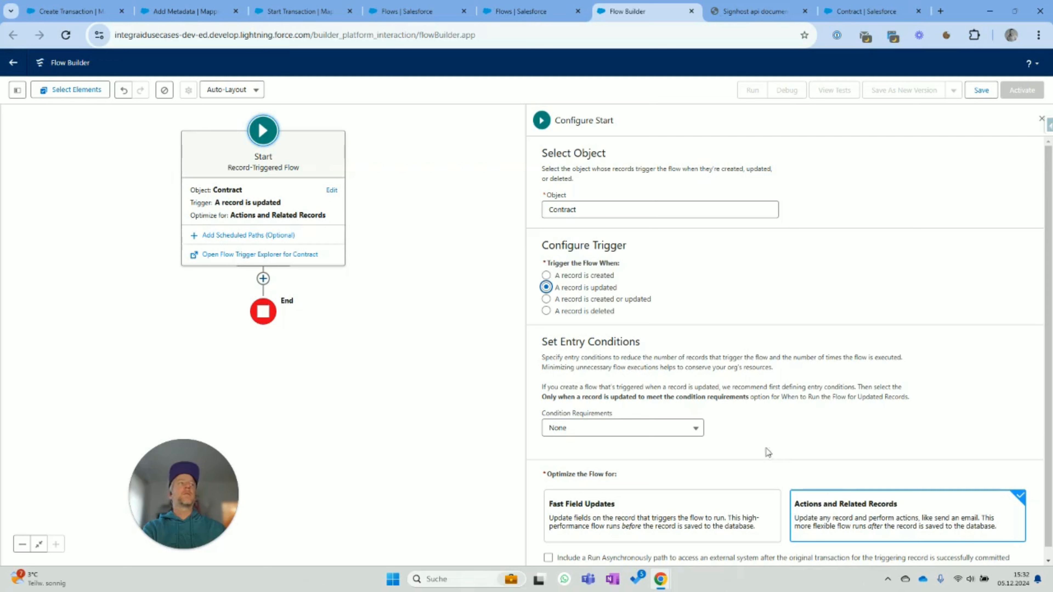
pyautogui.click(580, 429)
pyautogui.click(593, 346)
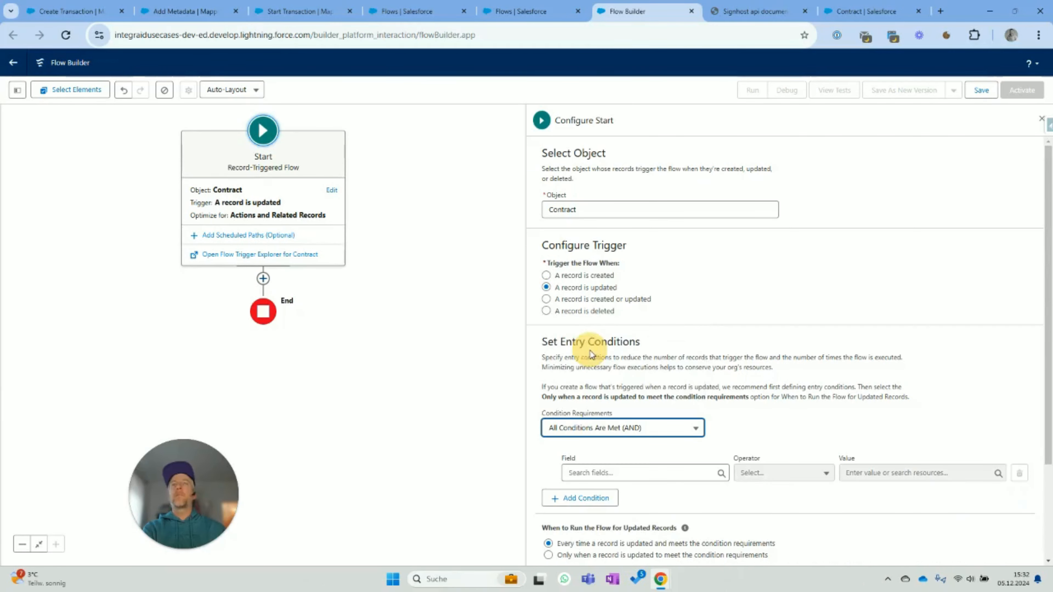
# - Add the condition Signhost_Id__c Is Null False
pyautogui.click(636, 472)
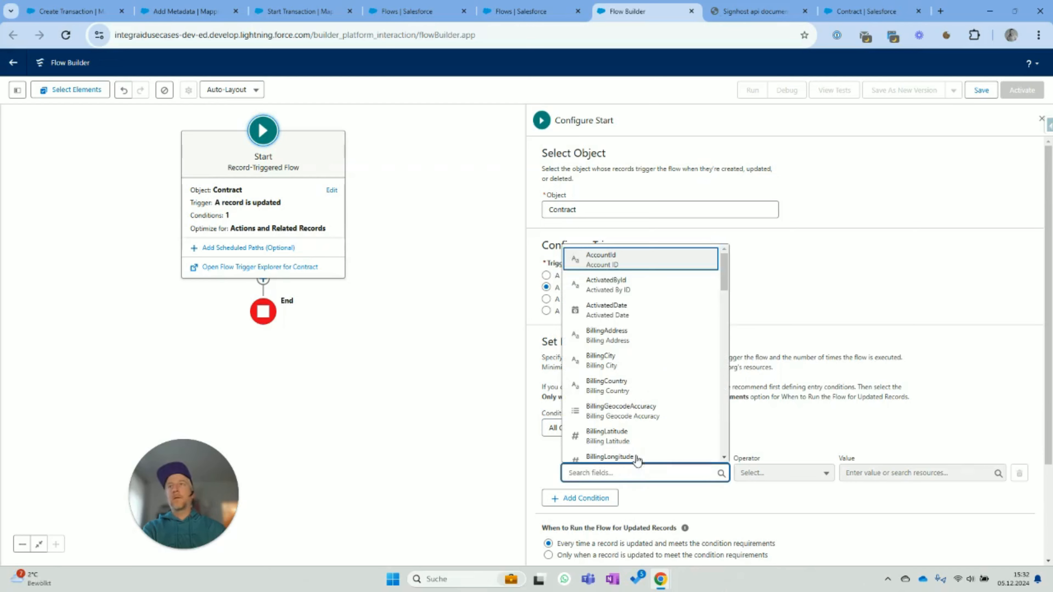
pyautogui.write('Signho')
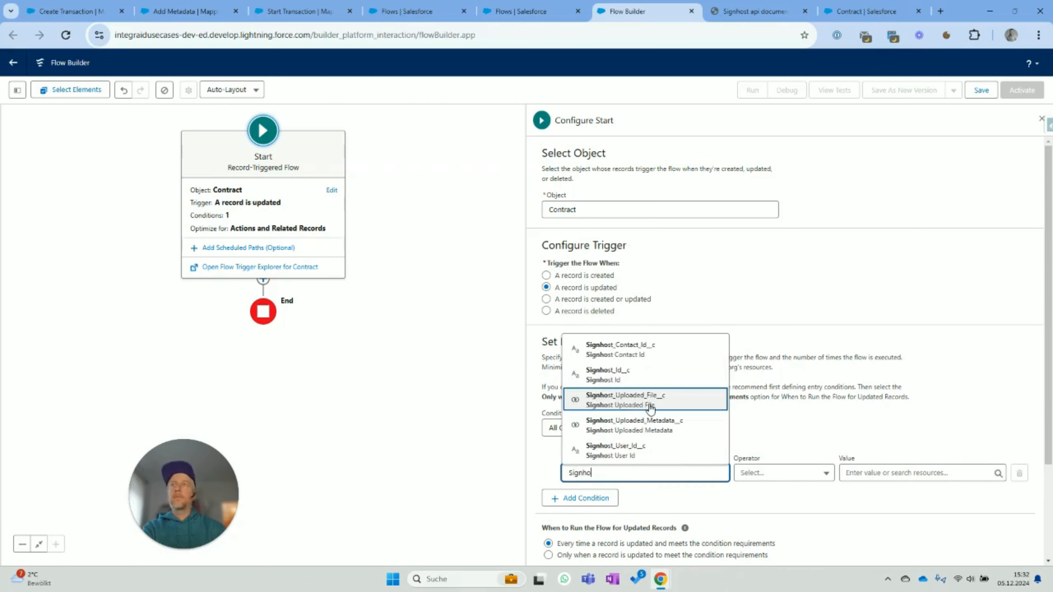
pyautogui.click(642, 378)
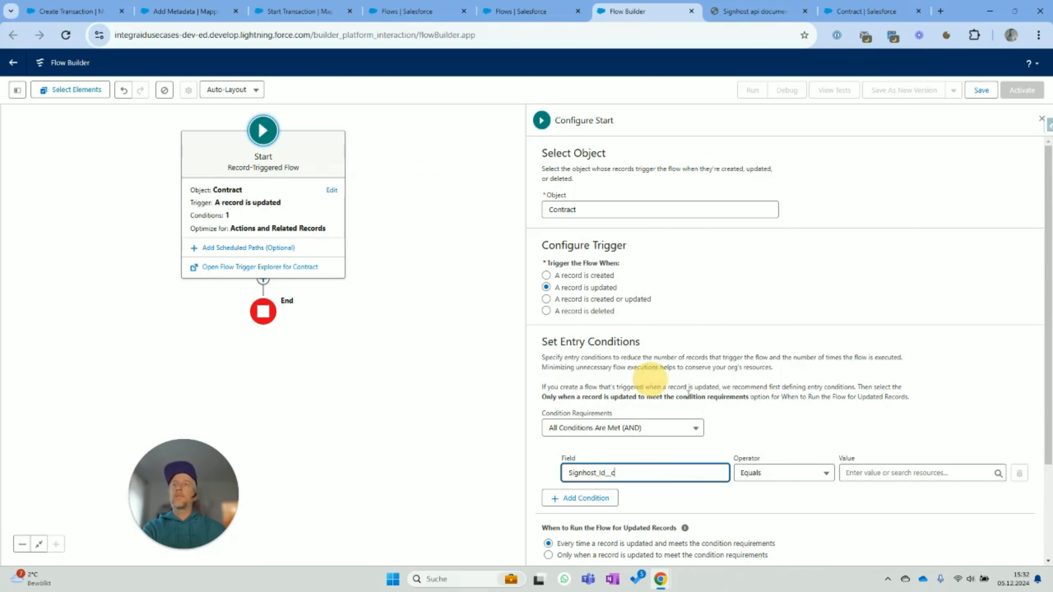
pyautogui.click(808, 481)
pyautogui.click(796, 431)
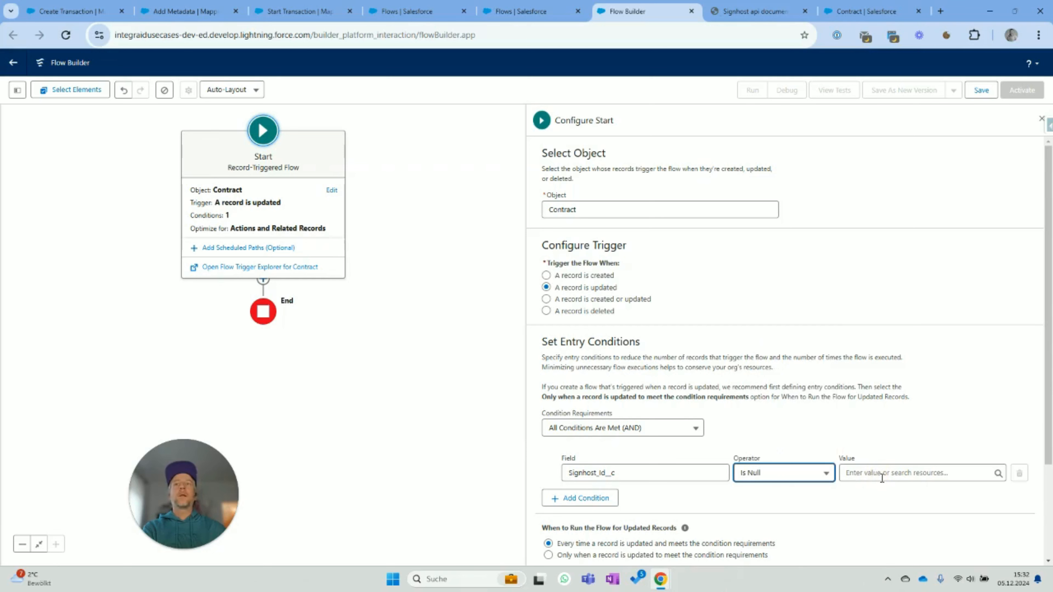
pyautogui.click(880, 474)
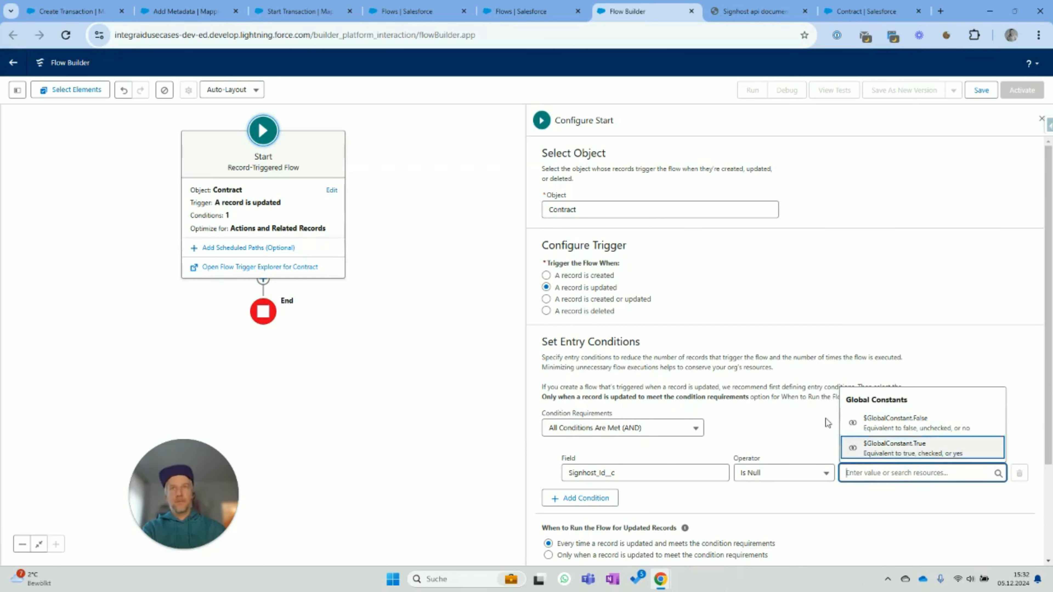
pyautogui.click(870, 423)
pyautogui.scroll(-2, 970, 394)
pyautogui.scroll(1, 974, 397)
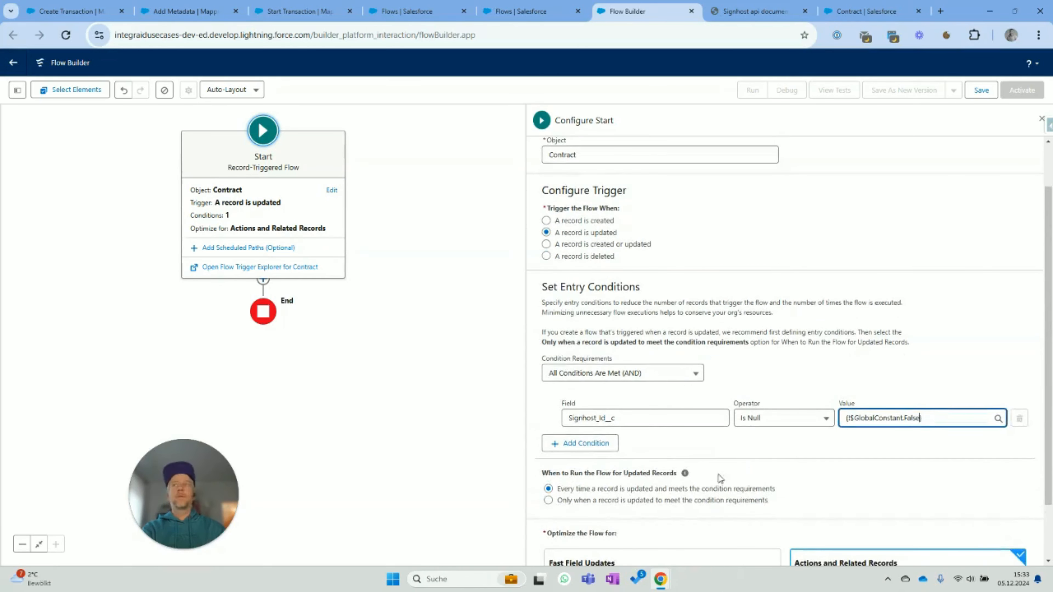
pyautogui.scroll(-3, 616, 517)
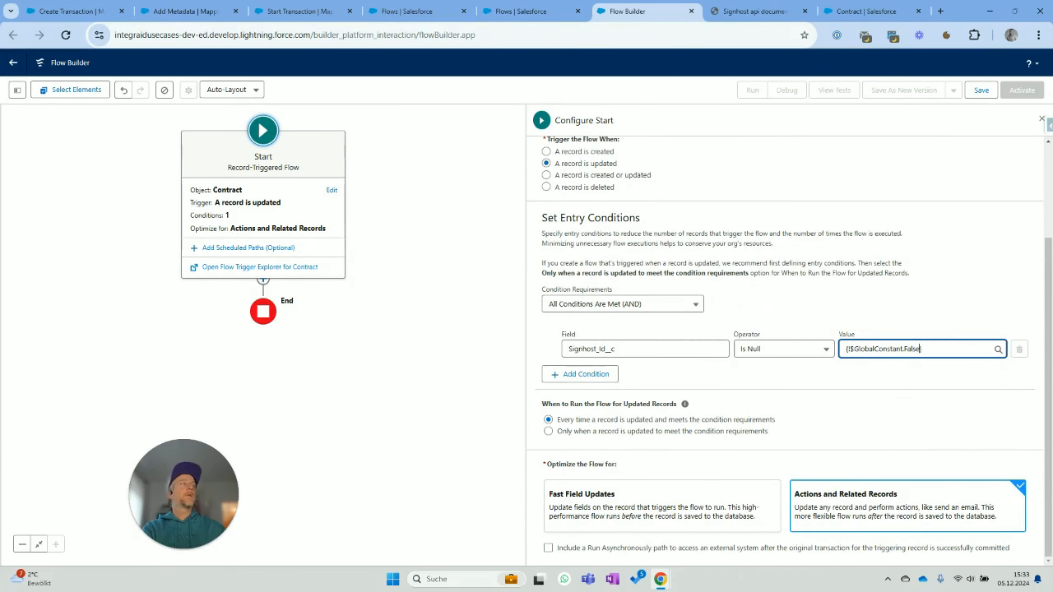
# - Add a second condition: Signhost_Id__c Is Changed True
pyautogui.click(579, 374)
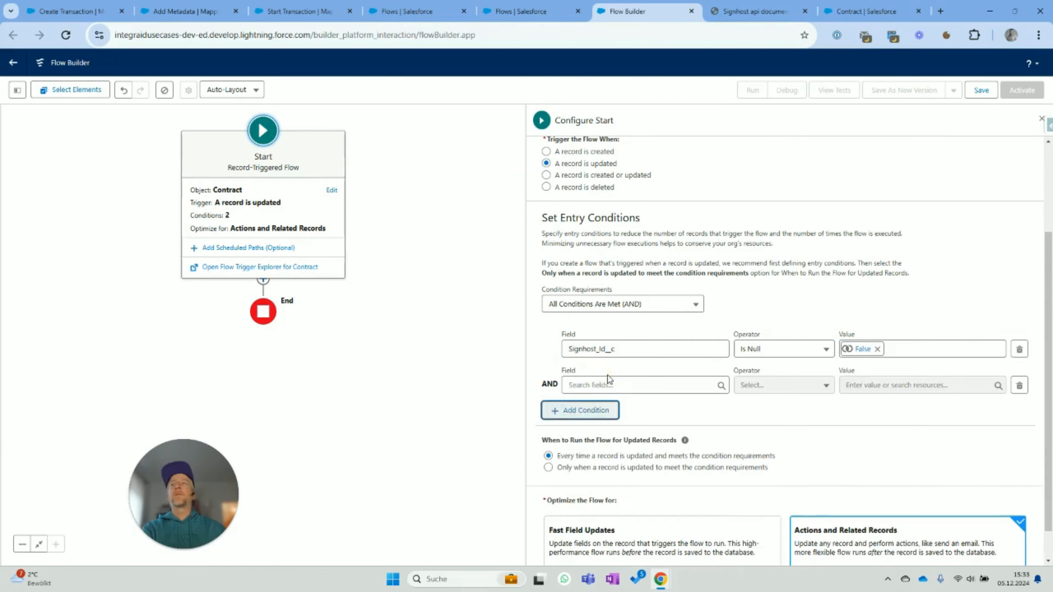
pyautogui.click(606, 384)
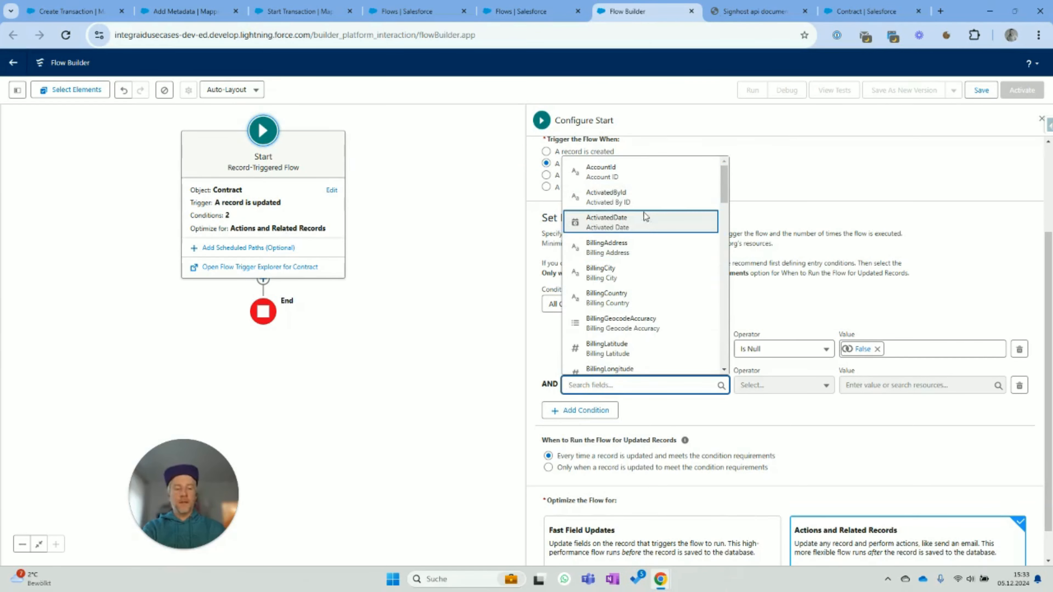
pyautogui.write('Signhos')
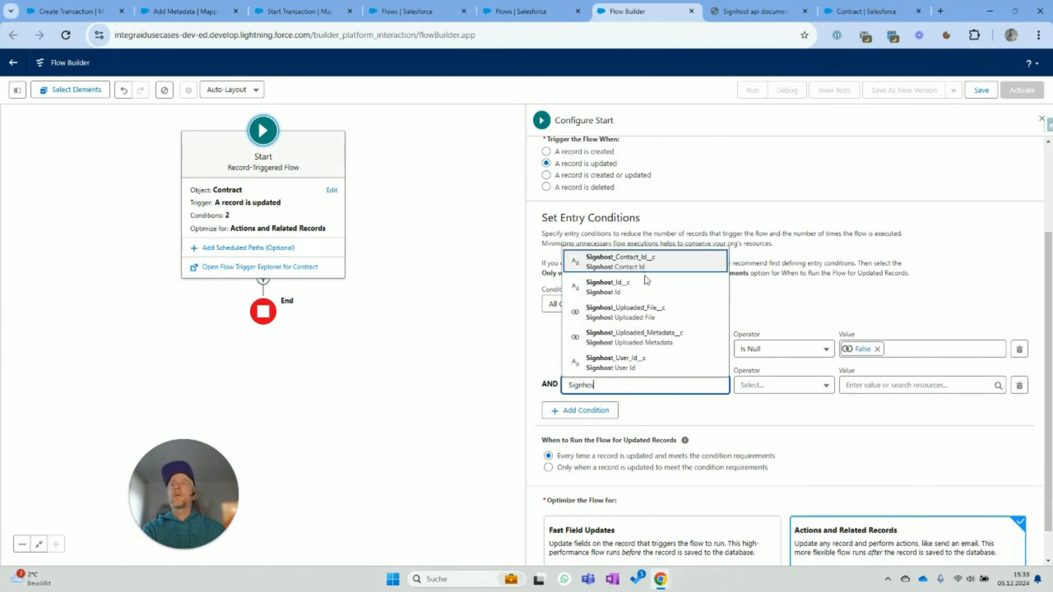
pyautogui.click(646, 285)
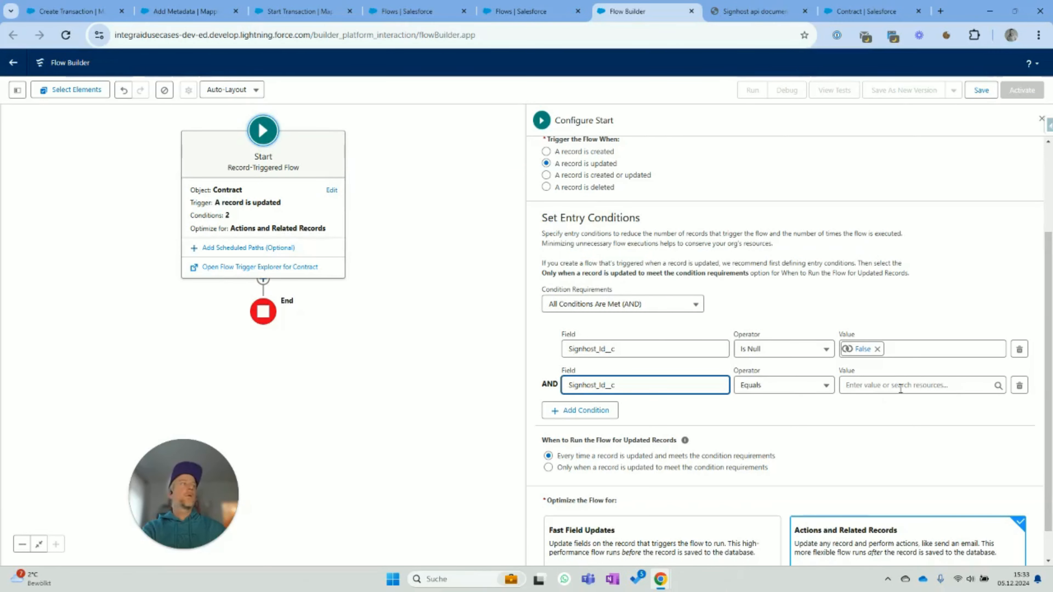
pyautogui.click(794, 385)
pyautogui.click(775, 365)
pyautogui.click(874, 386)
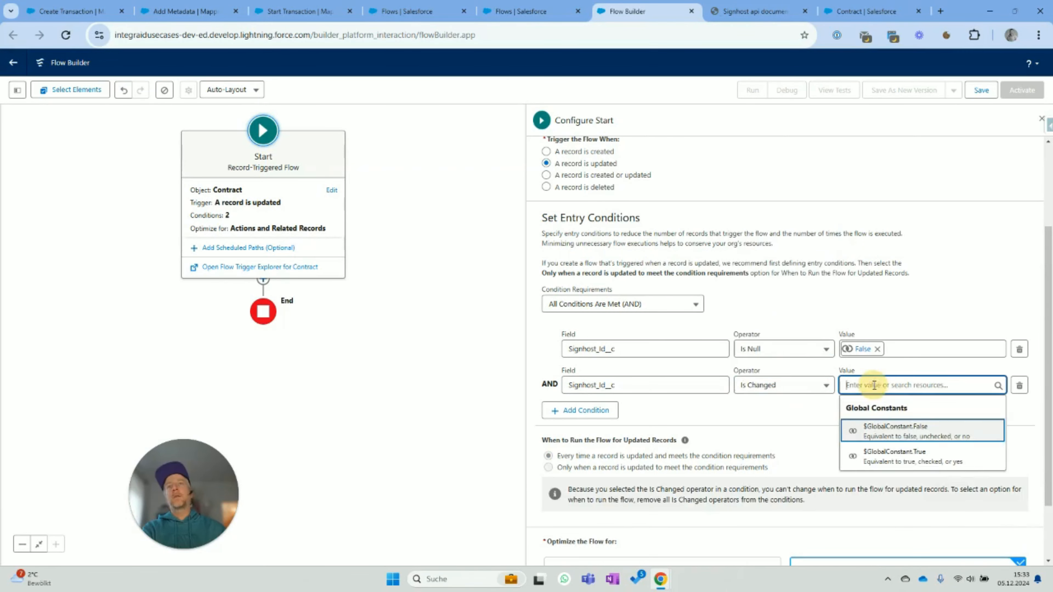
pyautogui.click(908, 457)
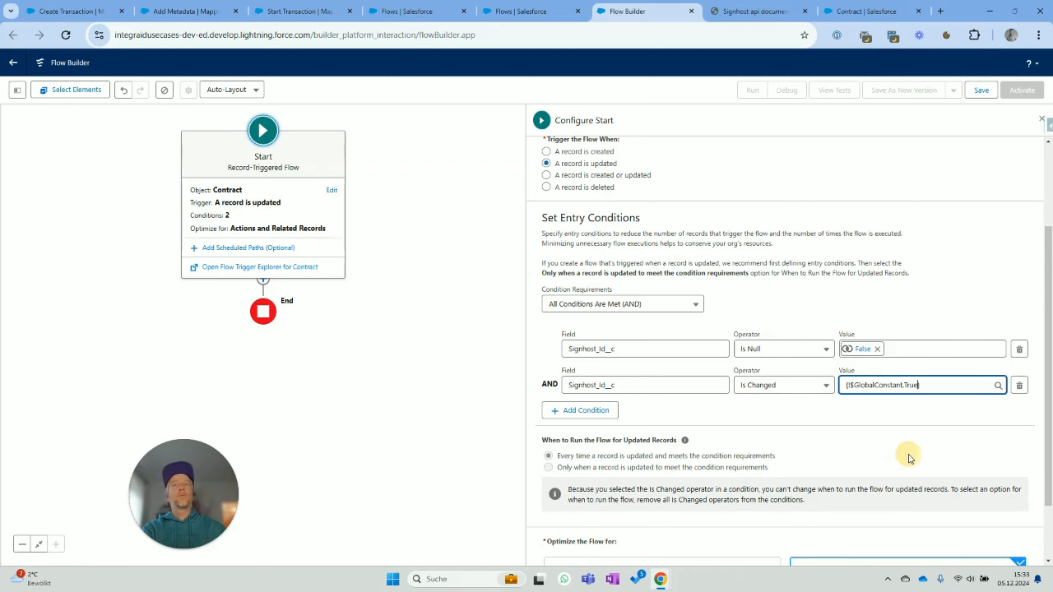
pyautogui.scroll(-2, 752, 442)
pyautogui.scroll(-1, 804, 419)
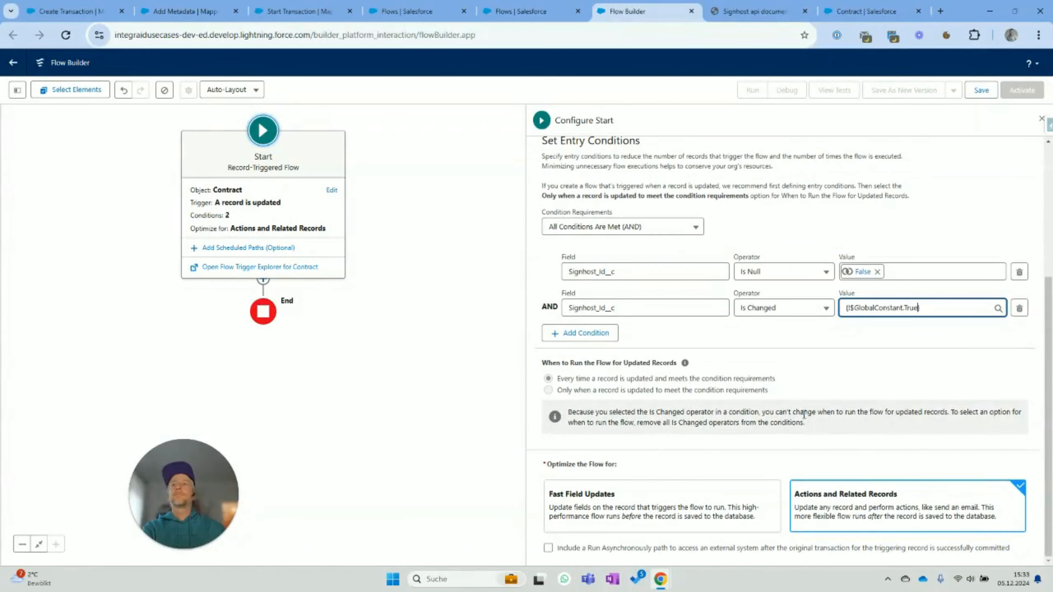
pyautogui.scroll(2, 804, 417)
pyautogui.scroll(-2, 803, 414)
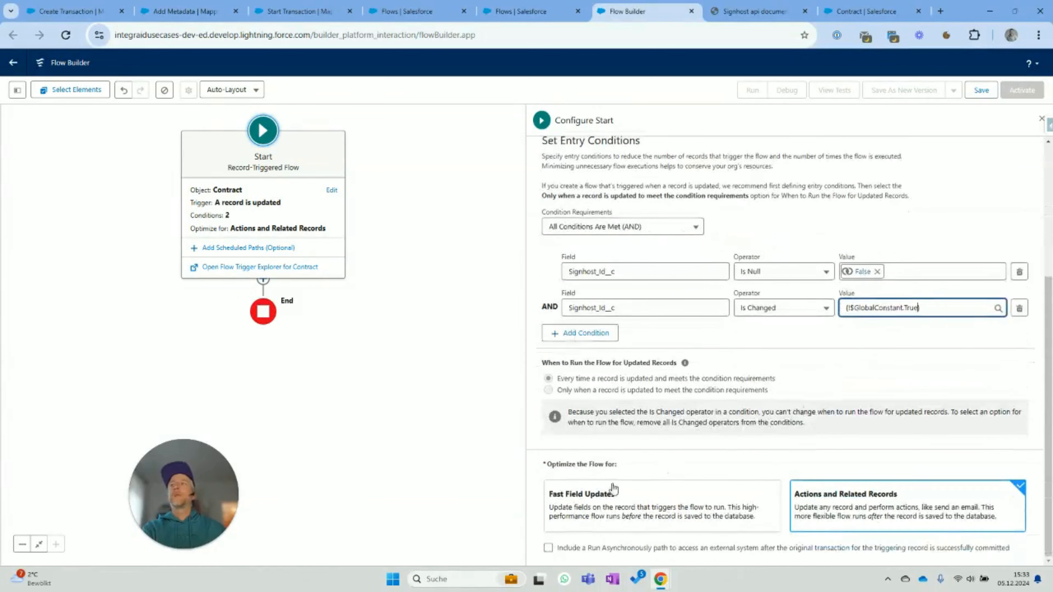
# - Tick 'Include a Run Asynchronously path' and insert an Assignment element on that path
pyautogui.click(548, 547)
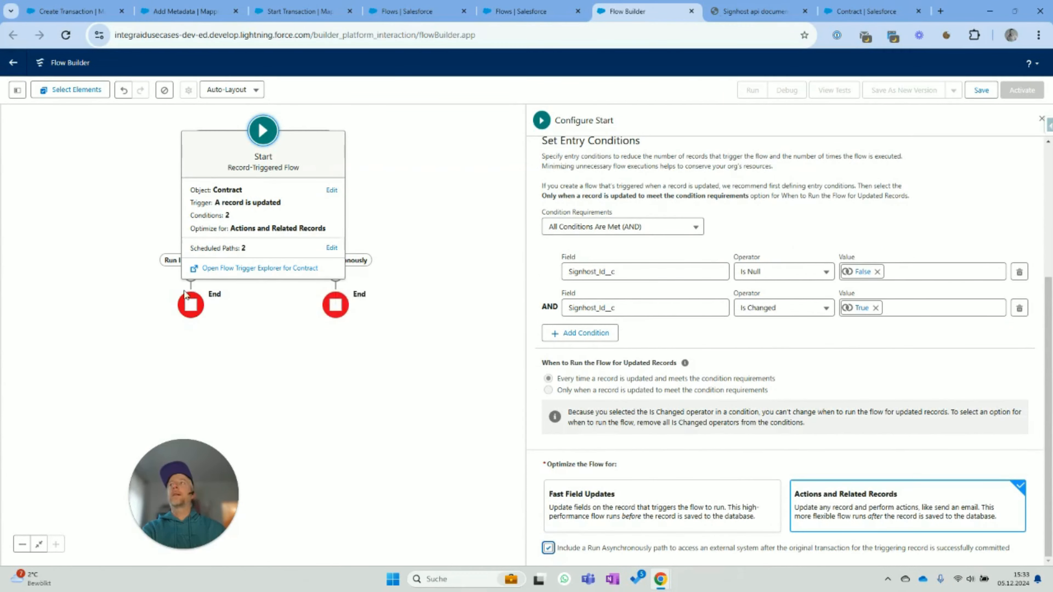
pyautogui.click(336, 276)
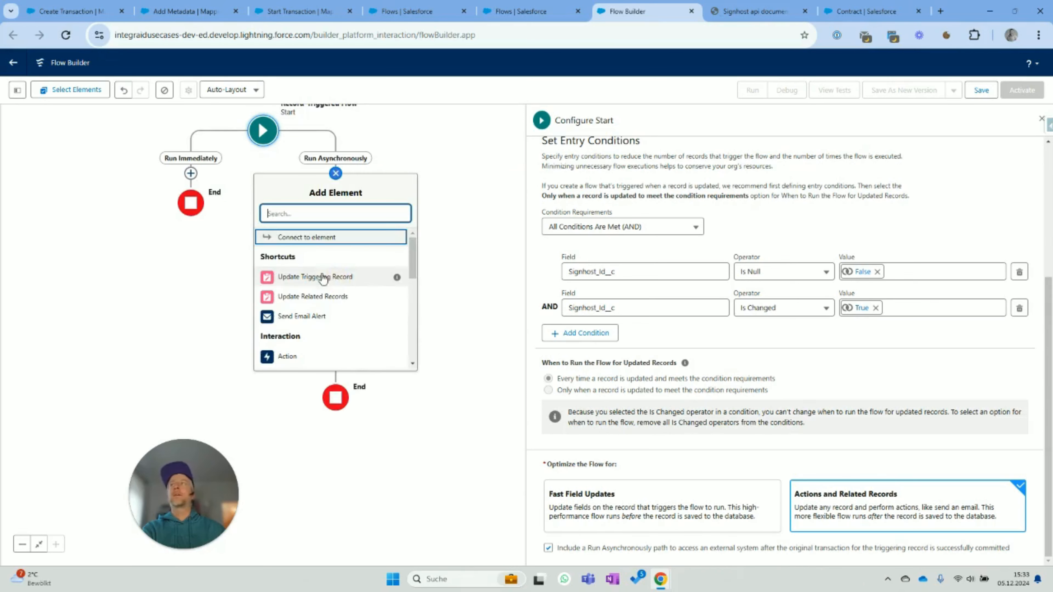
pyautogui.write('Assign')
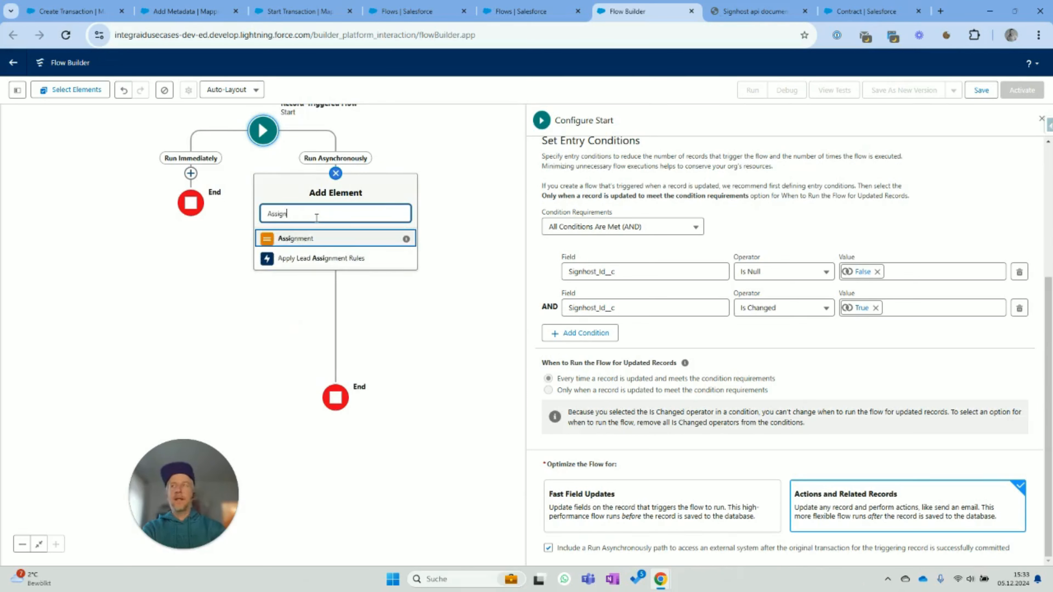
pyautogui.click(319, 239)
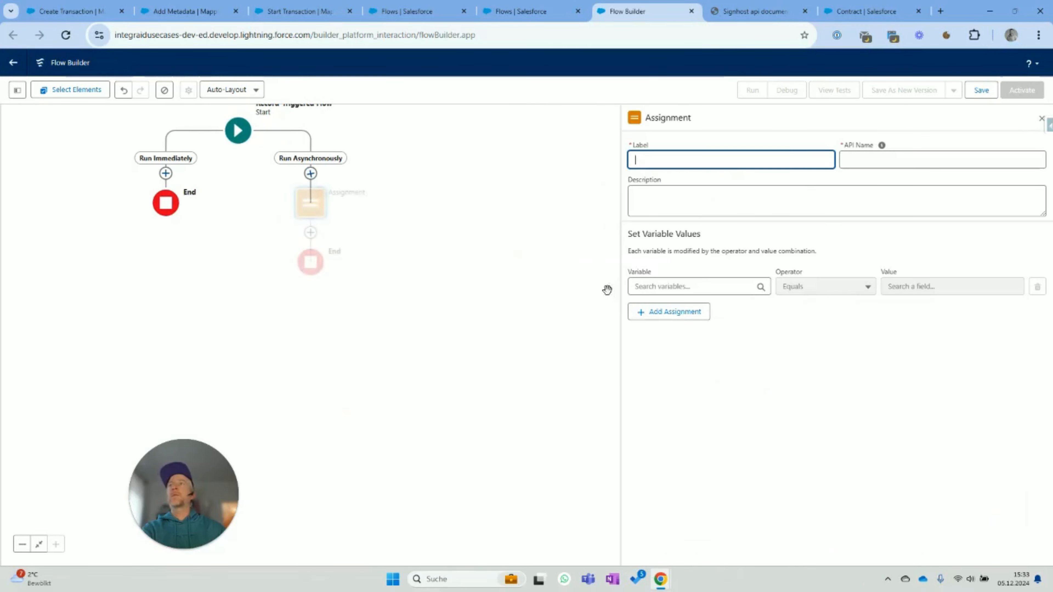
# - Label the assignment 'Assign' and create a new Text collection variable named Ids
pyautogui.write('Assign')
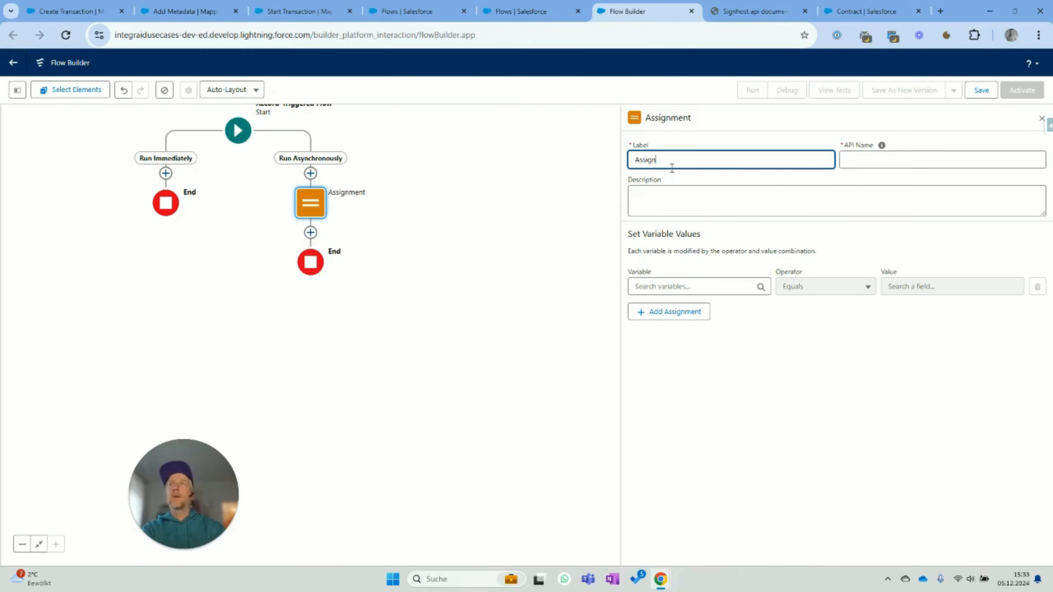
pyautogui.press('Tab')
pyautogui.click(665, 286)
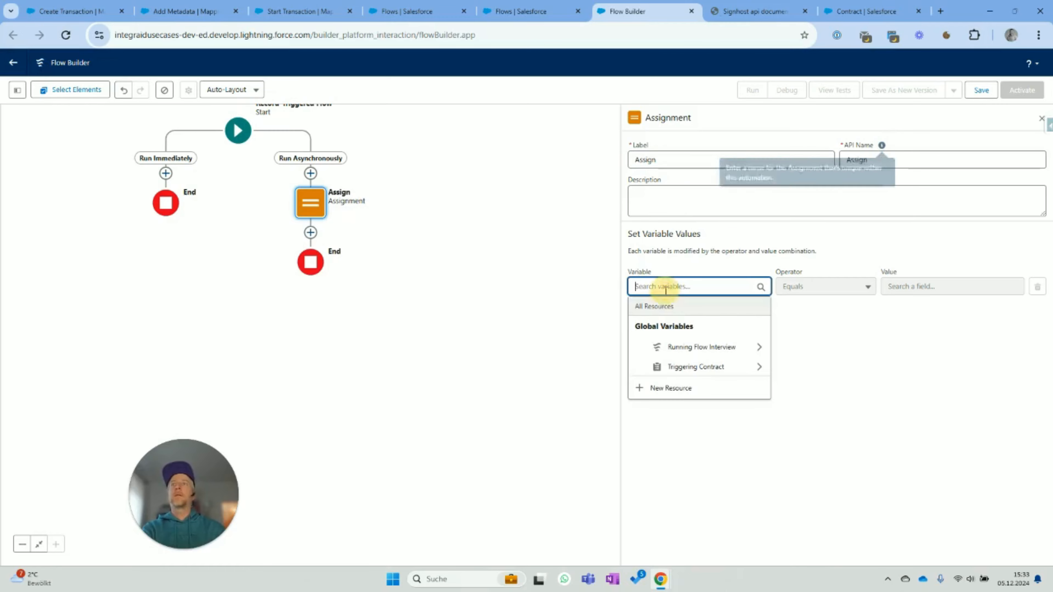
pyautogui.click(694, 388)
pyautogui.click(442, 261)
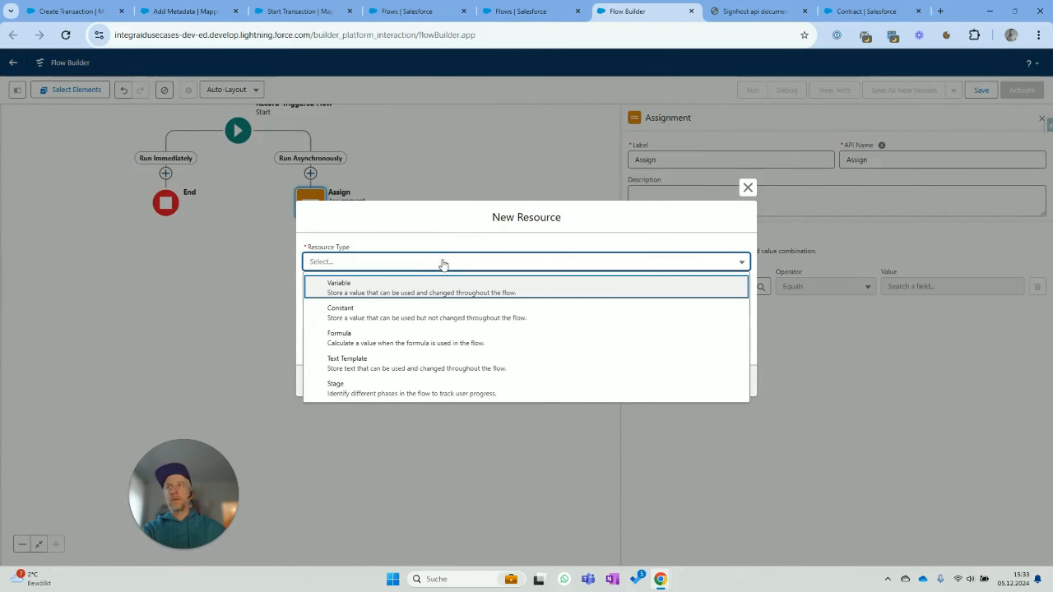
pyautogui.click(453, 291)
pyautogui.click(428, 283)
pyautogui.write('Id')
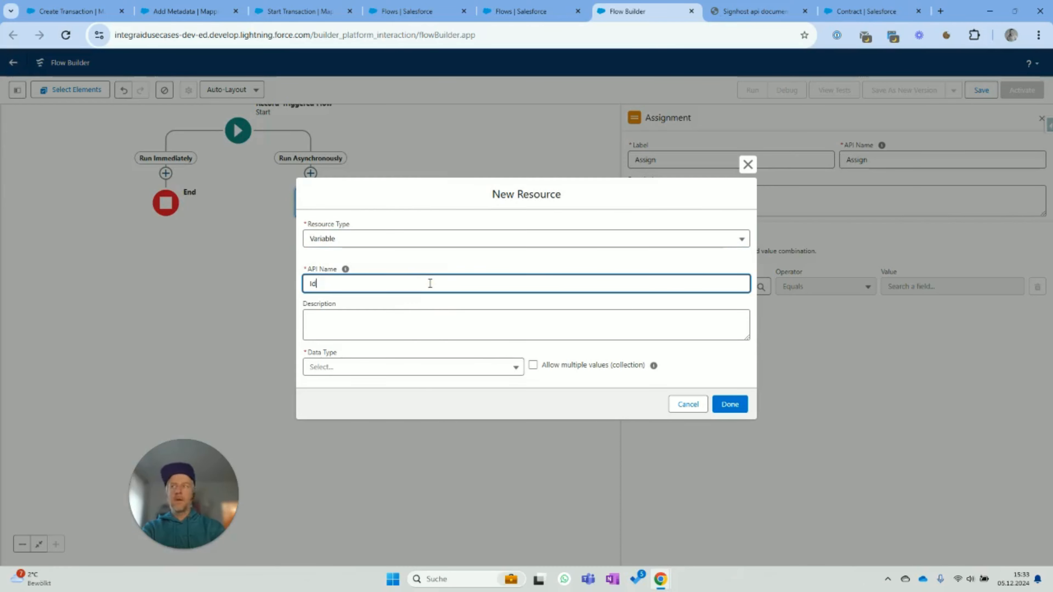
pyautogui.write('s')
pyautogui.click(444, 369)
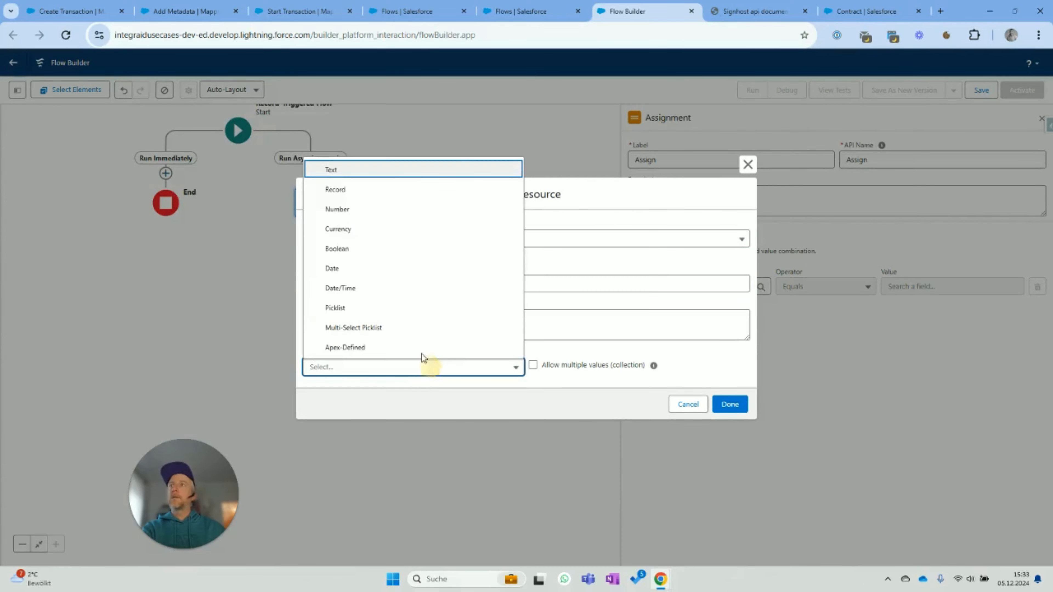
pyautogui.click(375, 174)
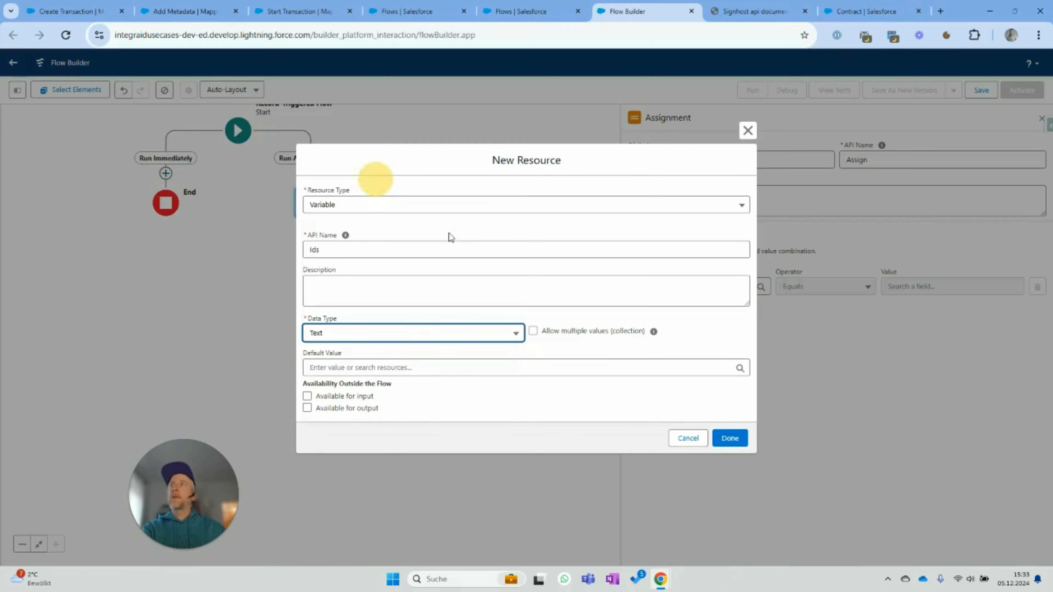
pyautogui.click(532, 332)
pyautogui.click(729, 422)
# - Set the operator to Add and the value to Triggering Contract > Contract ID
pyautogui.click(787, 285)
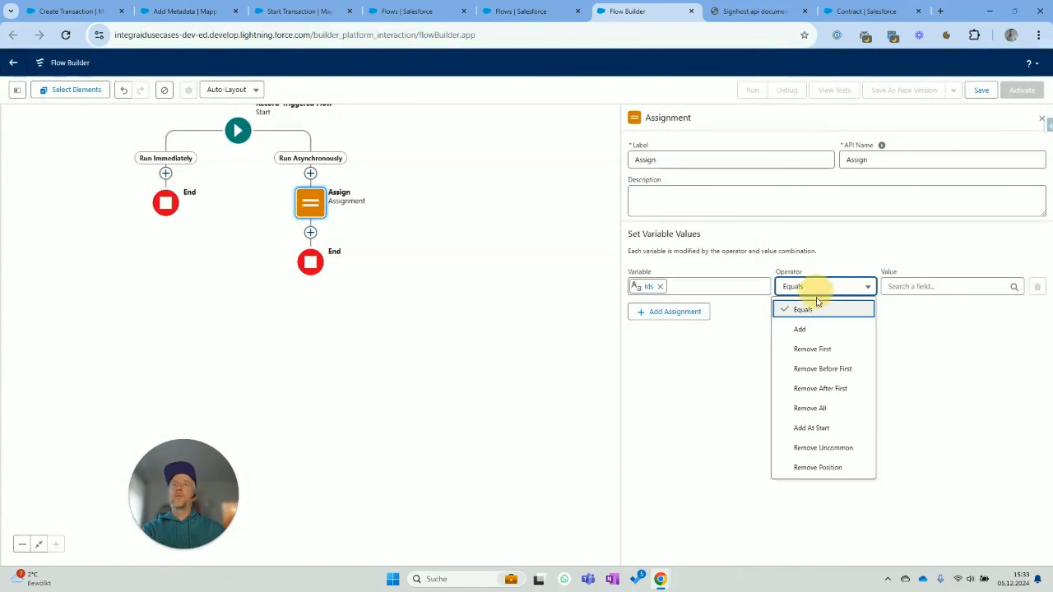
pyautogui.click(808, 329)
pyautogui.click(908, 286)
pyautogui.scroll(-3, 982, 422)
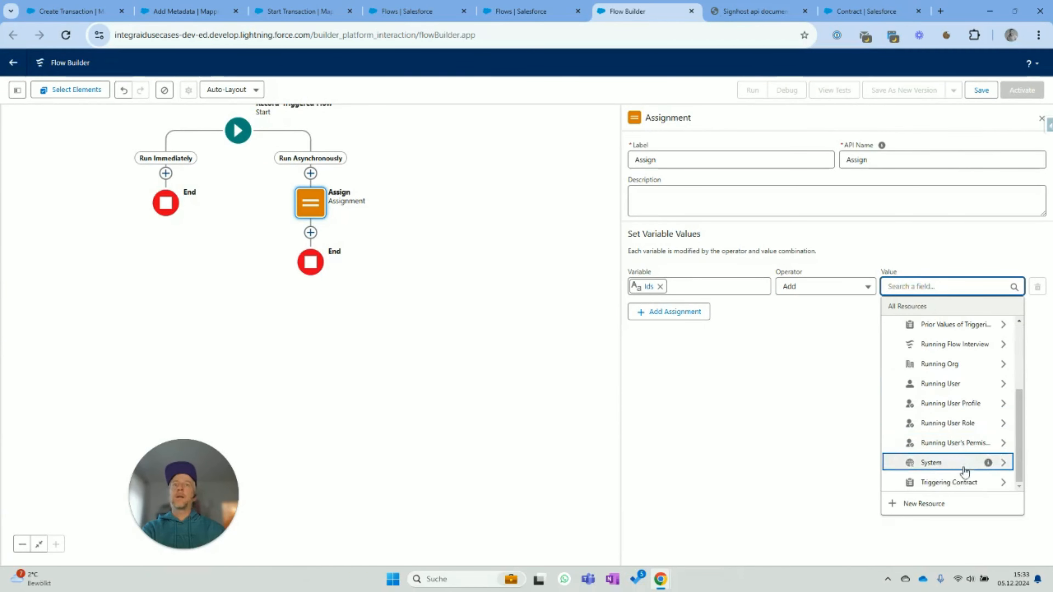
pyautogui.click(954, 482)
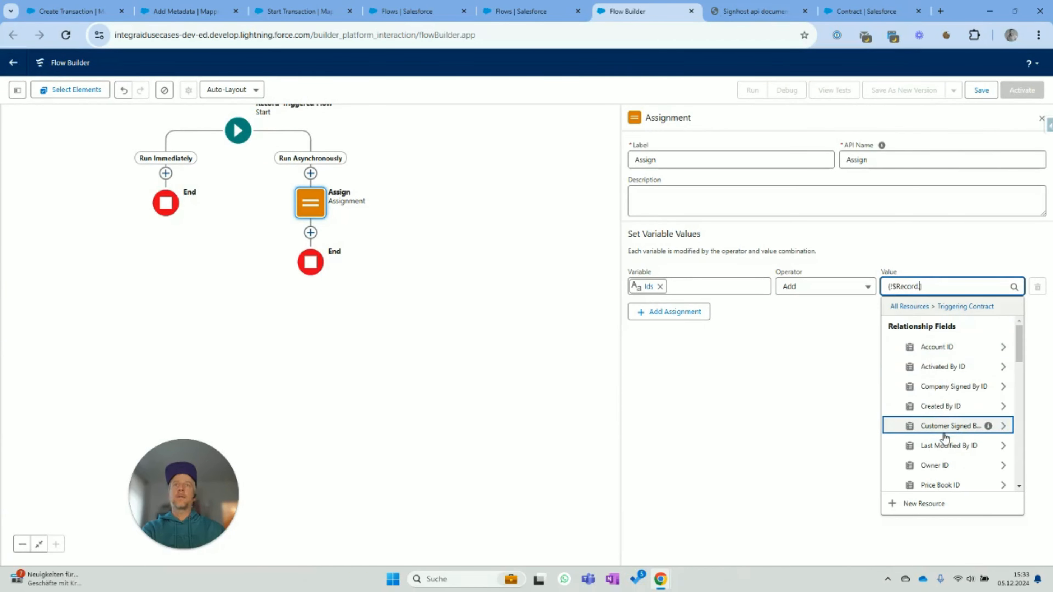
pyautogui.click(746, 428)
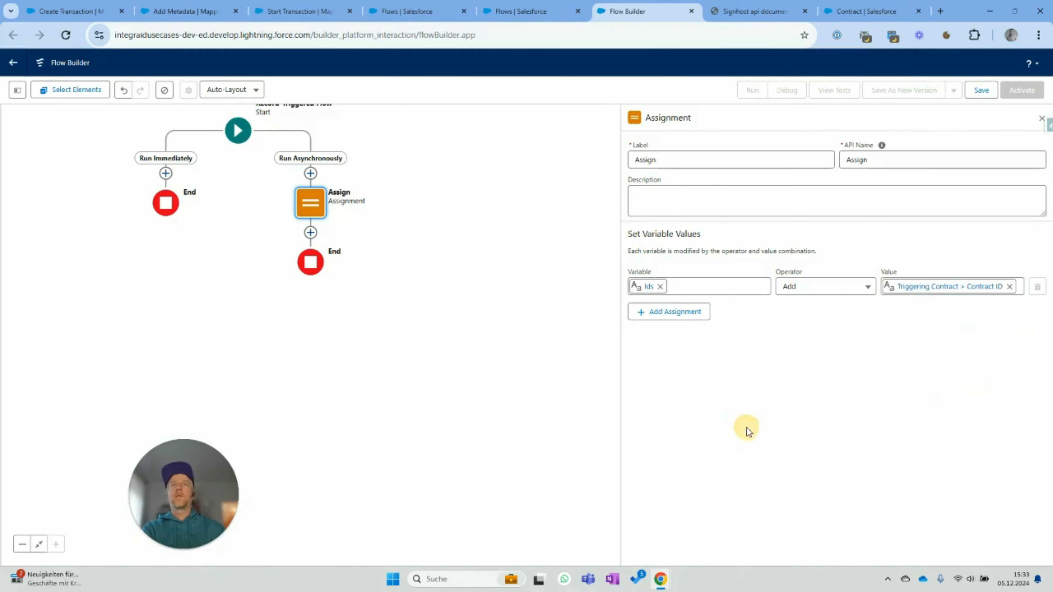
# - Add the integraid Callout action after Assign, labelled Callout
pyautogui.click(310, 232)
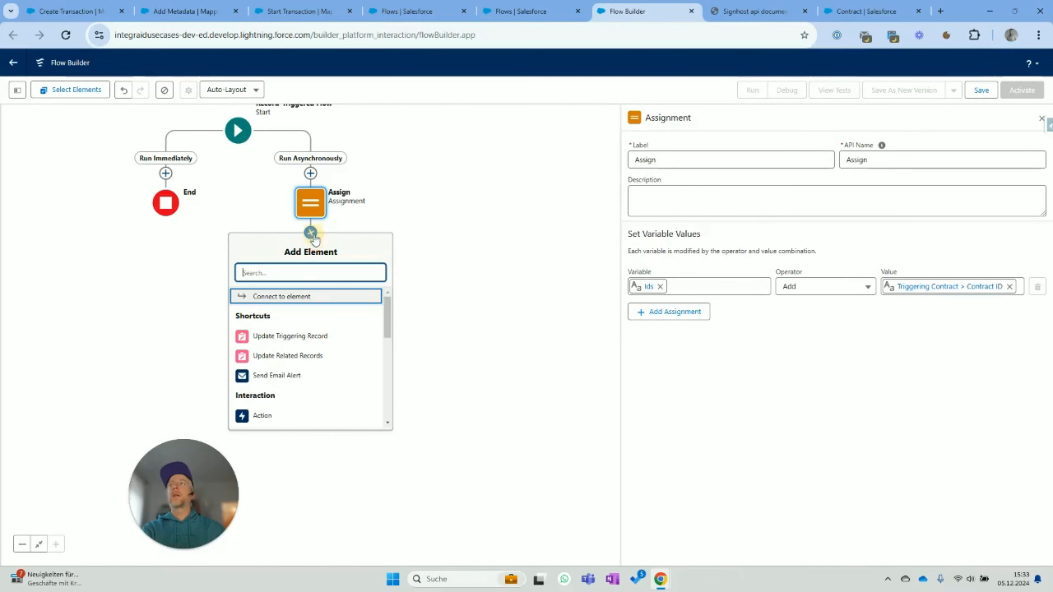
pyautogui.click(263, 415)
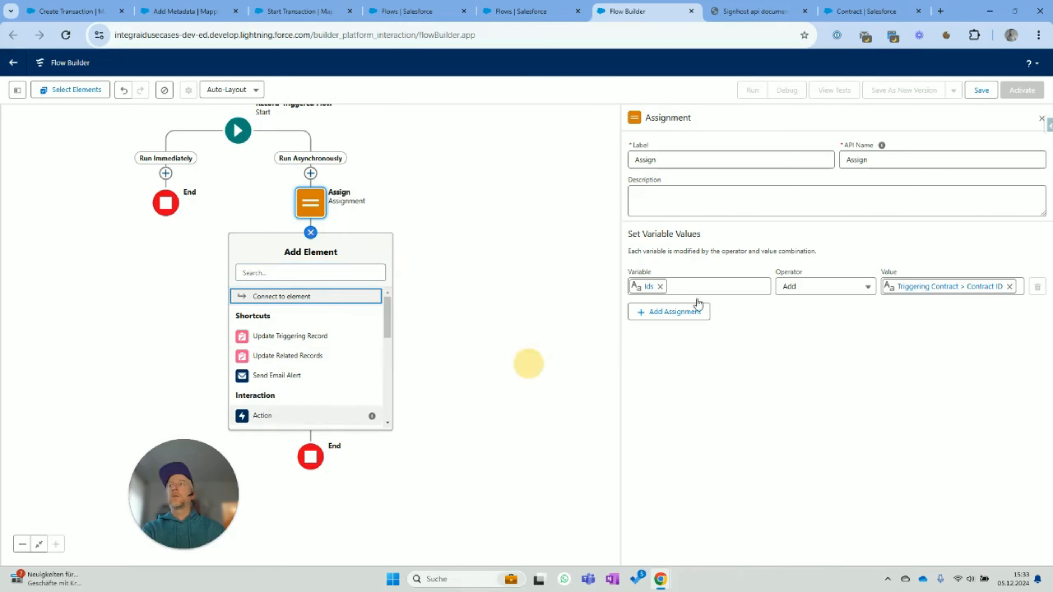
pyautogui.click(900, 173)
pyautogui.write('Callout')
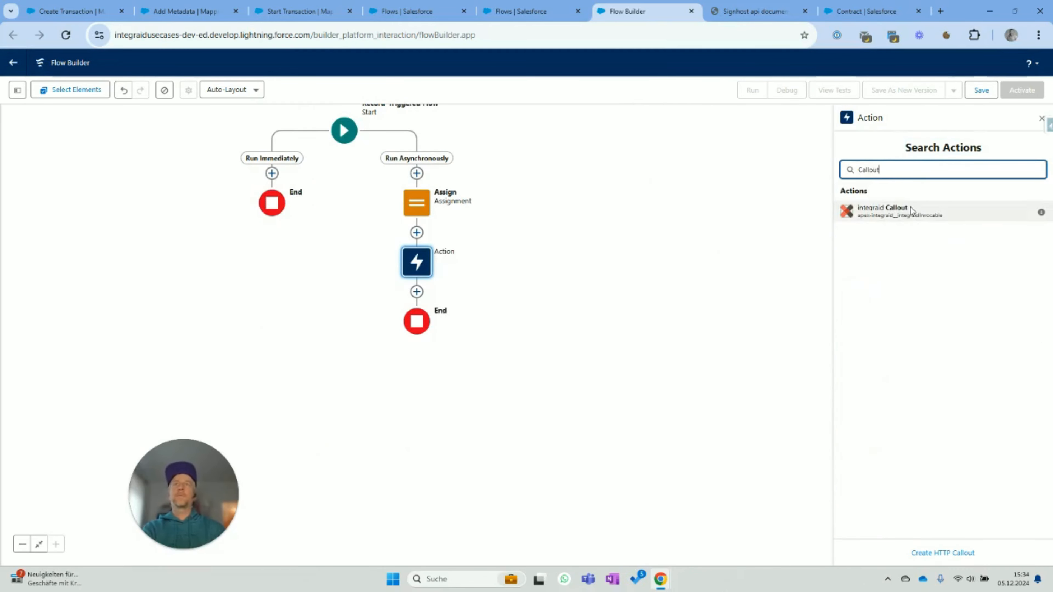
pyautogui.click(908, 211)
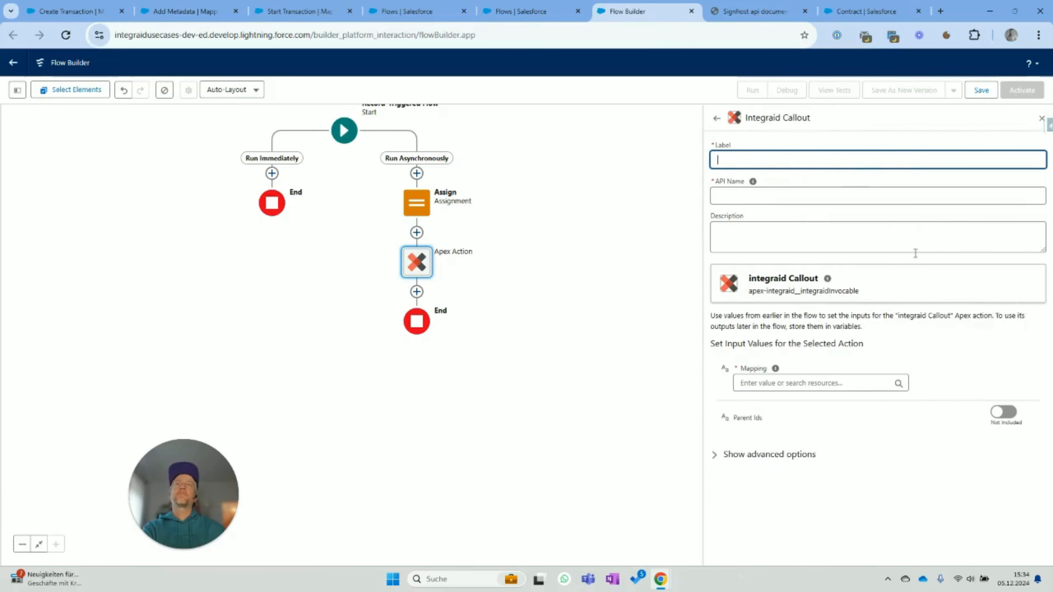
pyautogui.write('Callout')
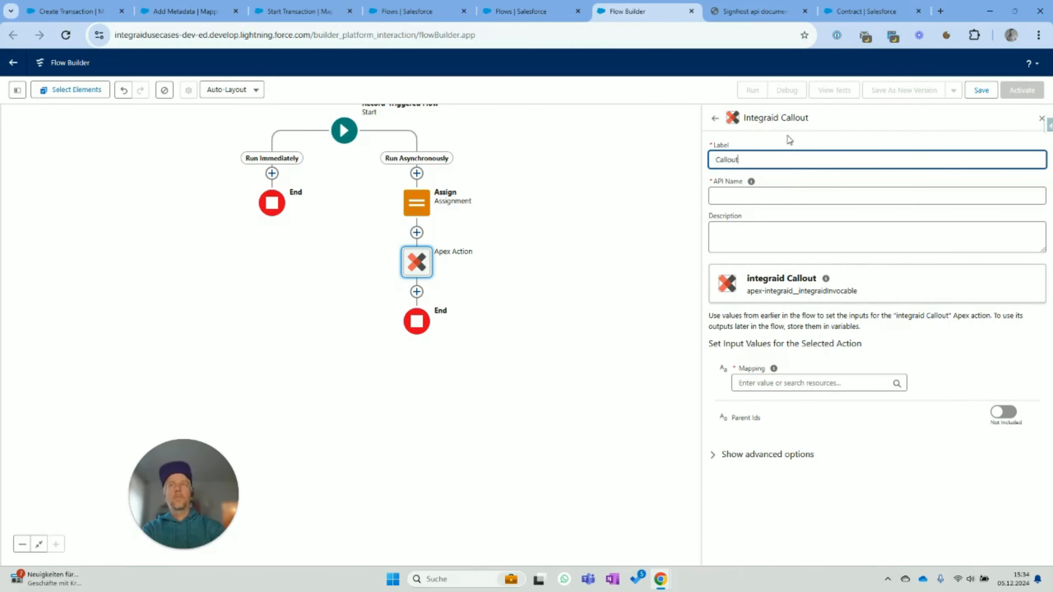
pyautogui.press('Tab')
# - Set Mapping to IGM0013 copied from the mapping record, pass Ids as Parent Ids, and save
pyautogui.click(778, 384)
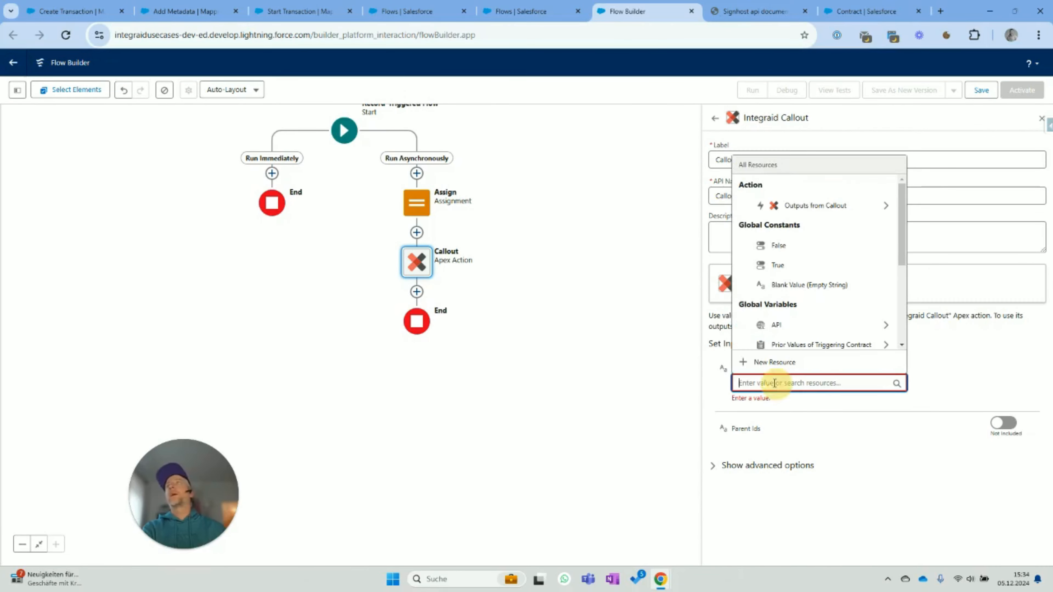
pyautogui.click(185, 12)
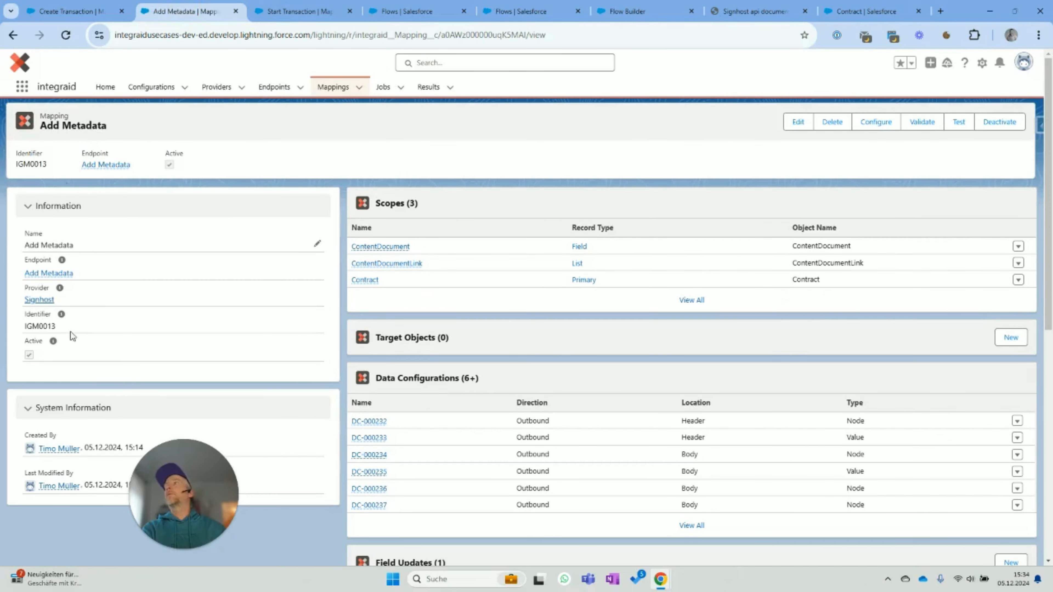
pyautogui.moveTo(23, 325); pyautogui.dragTo(22, 326)
pyautogui.hotkey('ctrl', 'c')
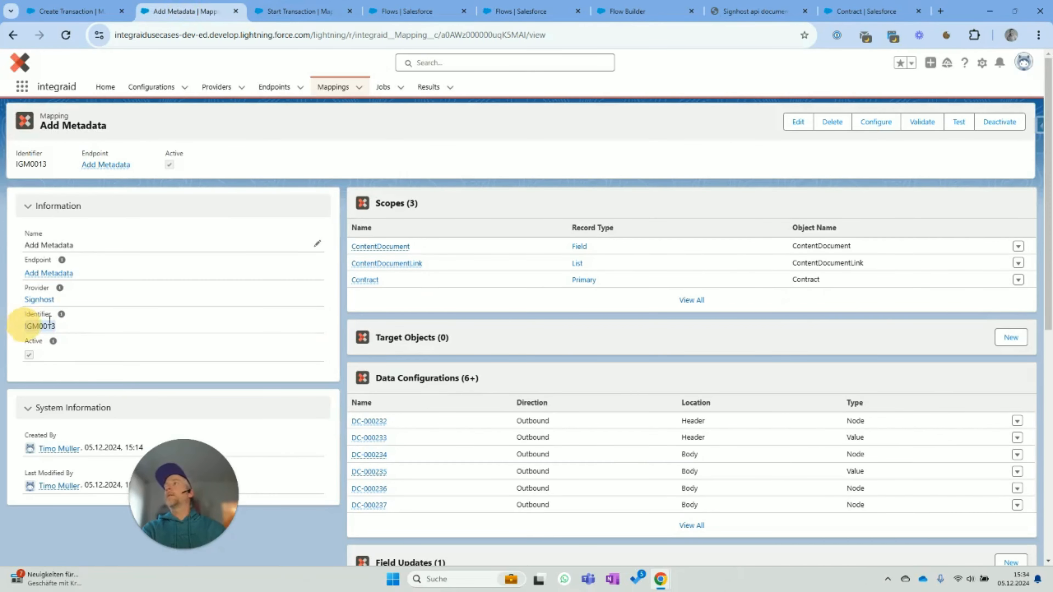
pyautogui.click(627, 11)
pyautogui.hotkey('ctrl', 'v')
pyautogui.click(1003, 425)
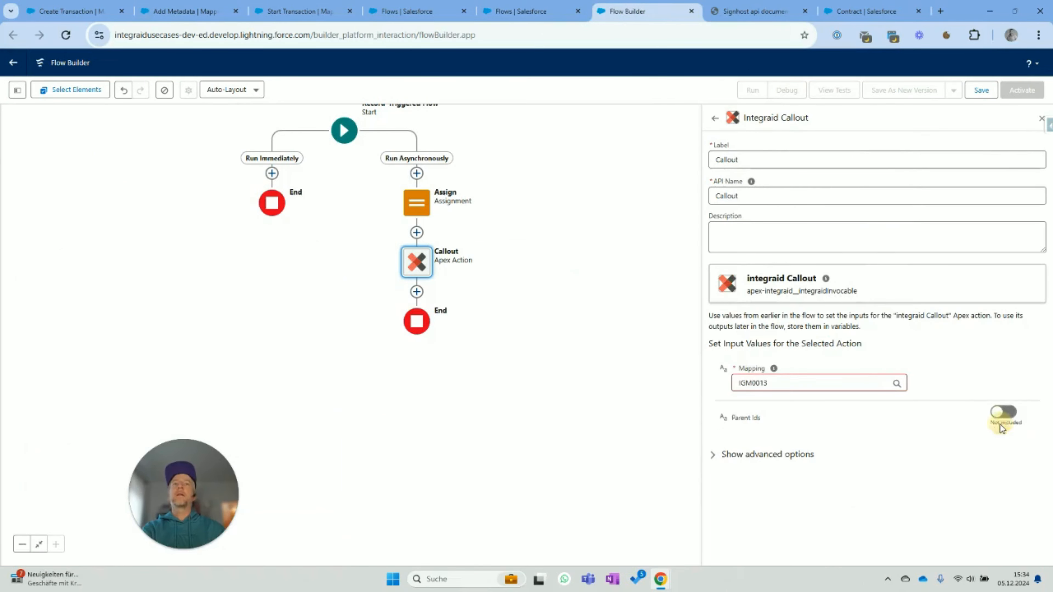
pyautogui.click(844, 425)
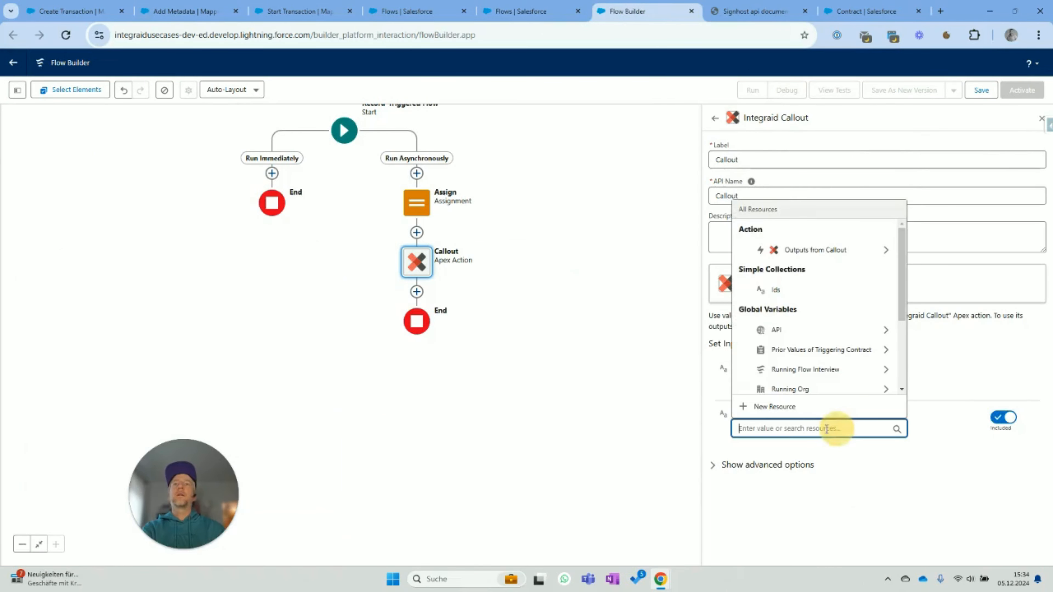
pyautogui.click(805, 291)
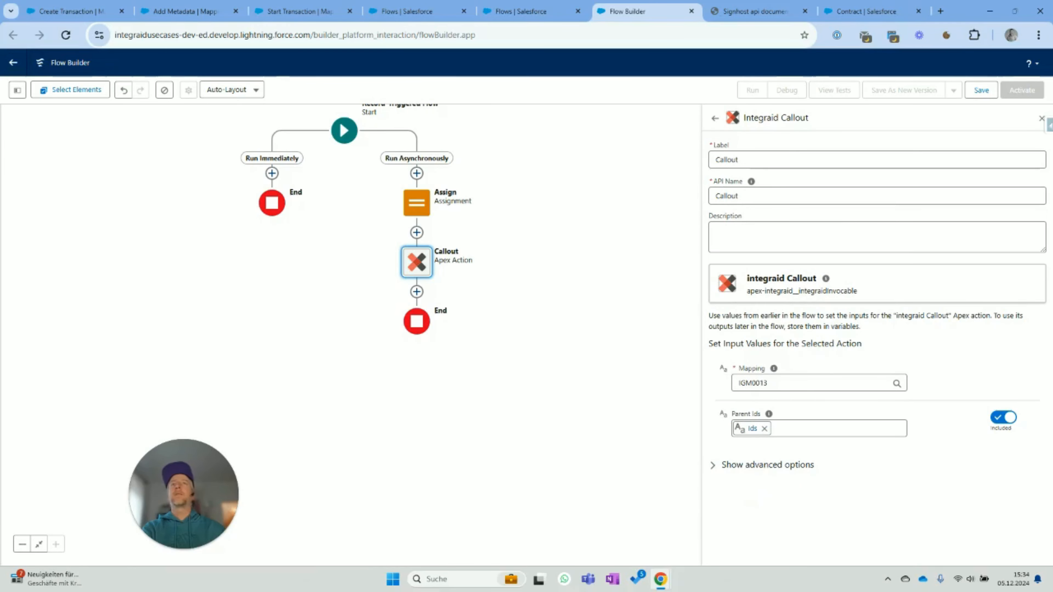
pyautogui.click(982, 91)
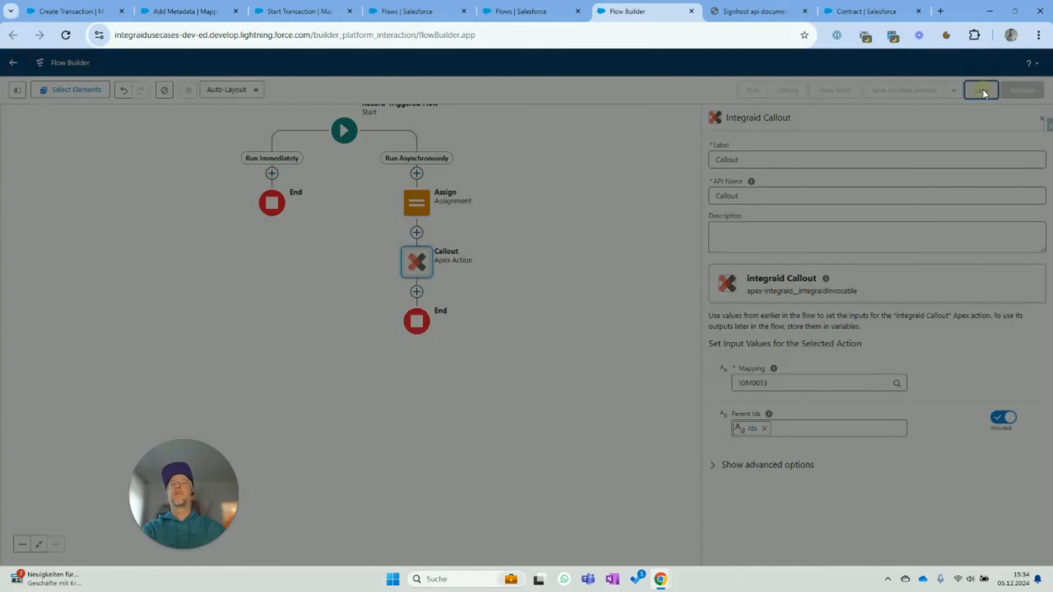
# - Save the flow with the label 'Add Metadata' and activate it
pyautogui.click(450, 268)
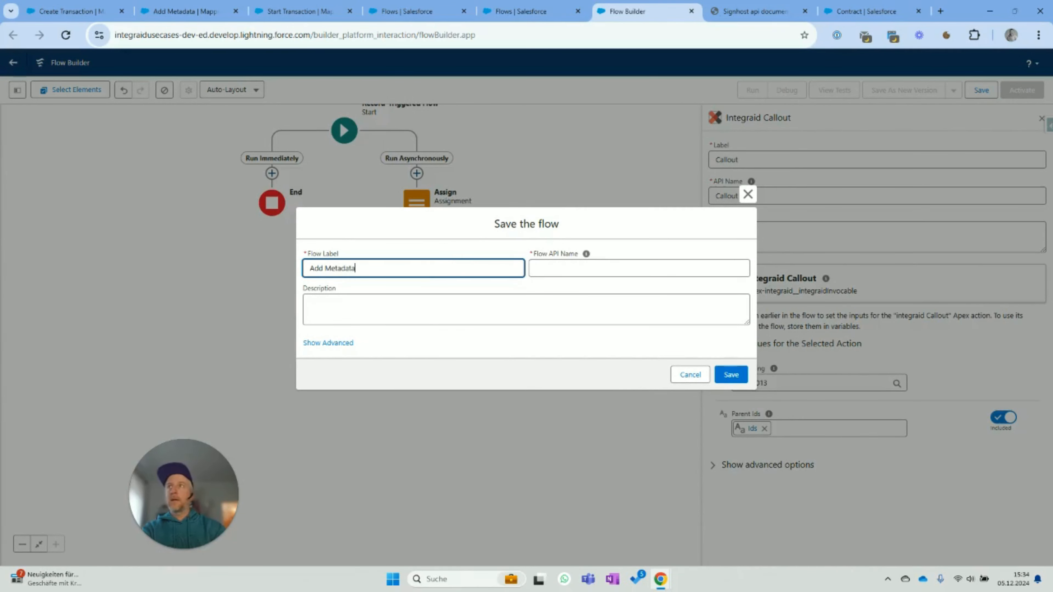
pyautogui.press('Tab')
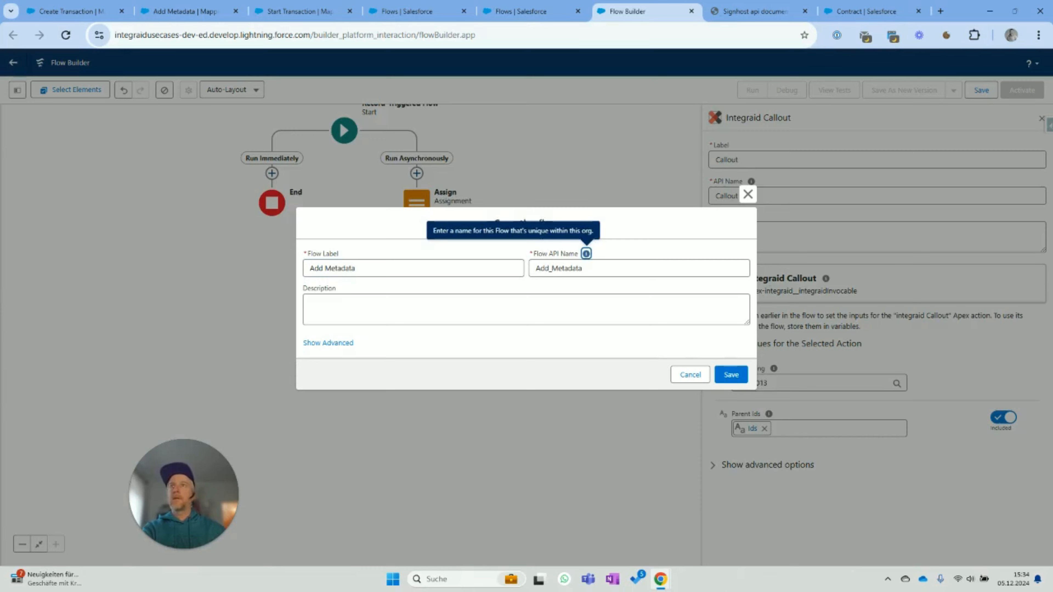
pyautogui.click(731, 375)
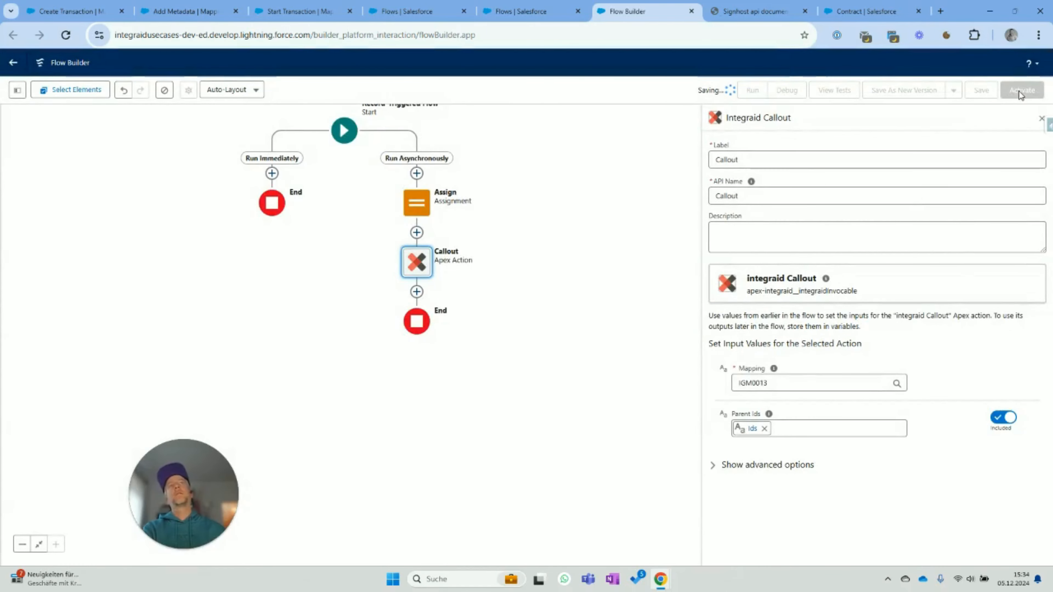
pyautogui.click(1020, 91)
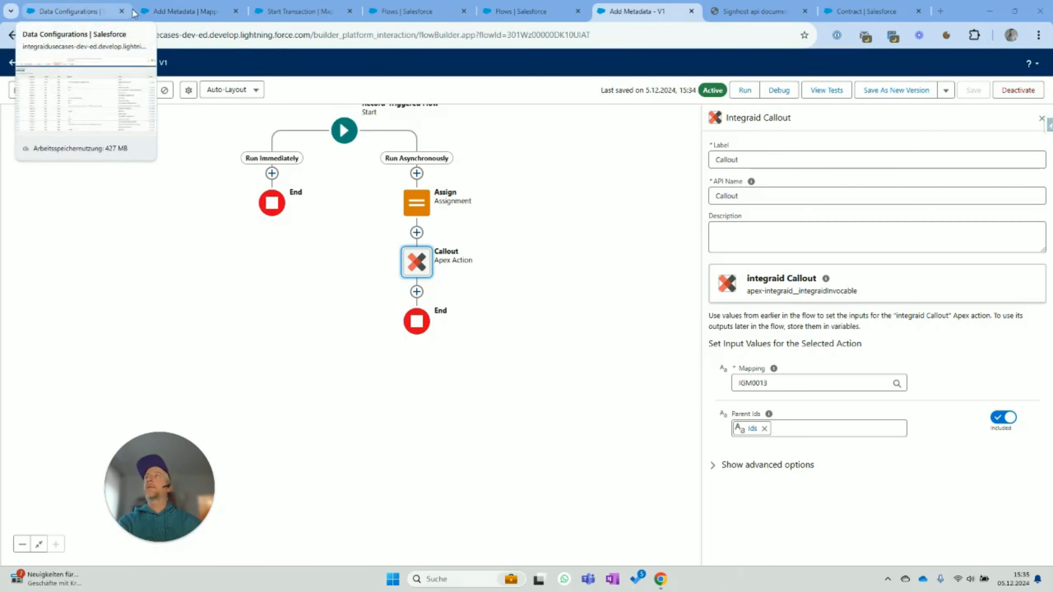
pyautogui.moveTo(74, 12)
# - Open the Create Transaction mapping record and deactivate it
pyautogui.click(74, 13)
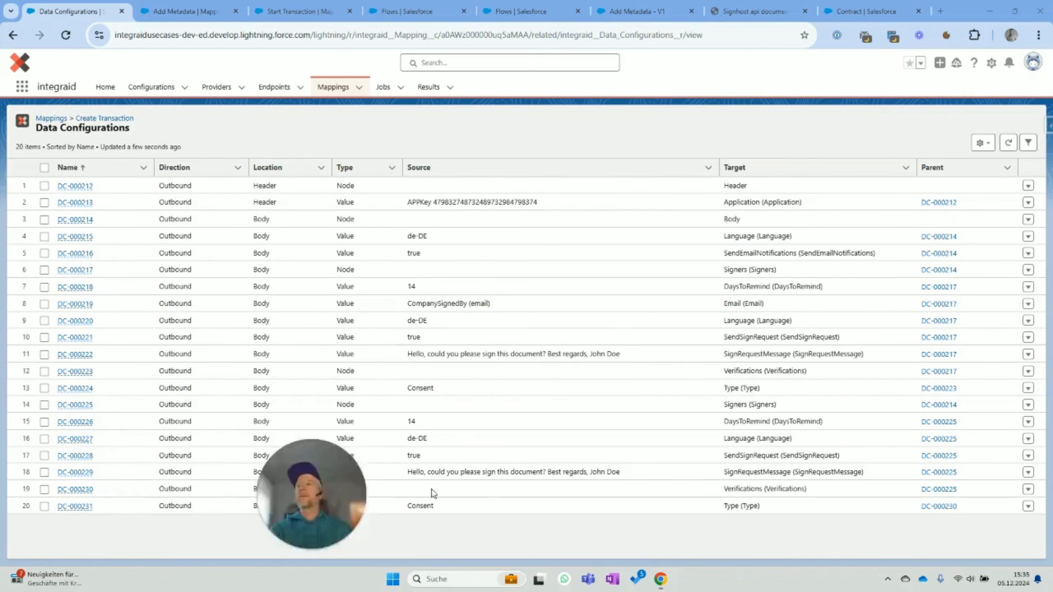
pyautogui.click(89, 119)
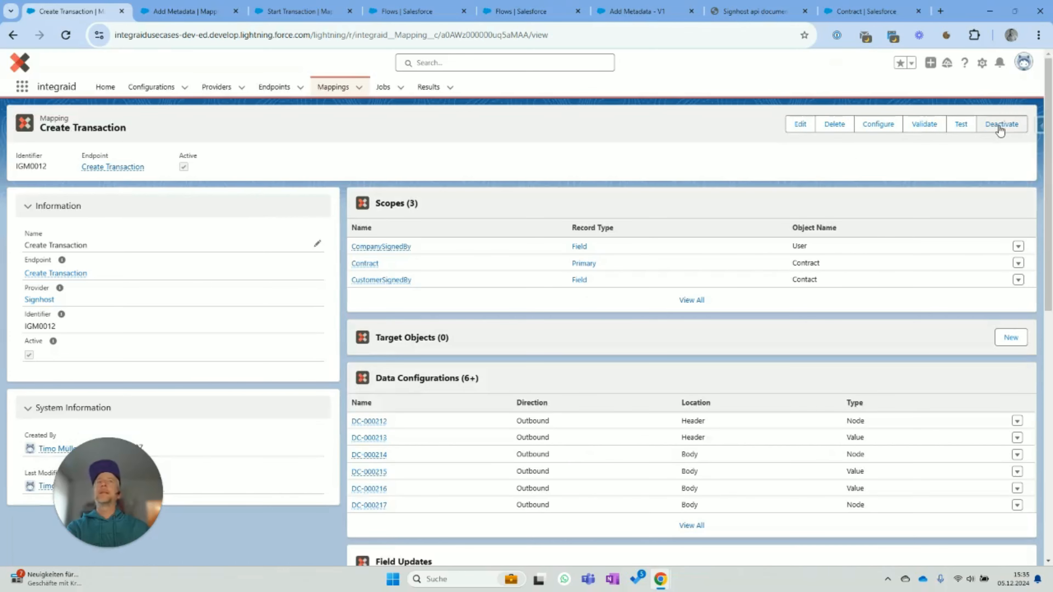
pyautogui.click(999, 125)
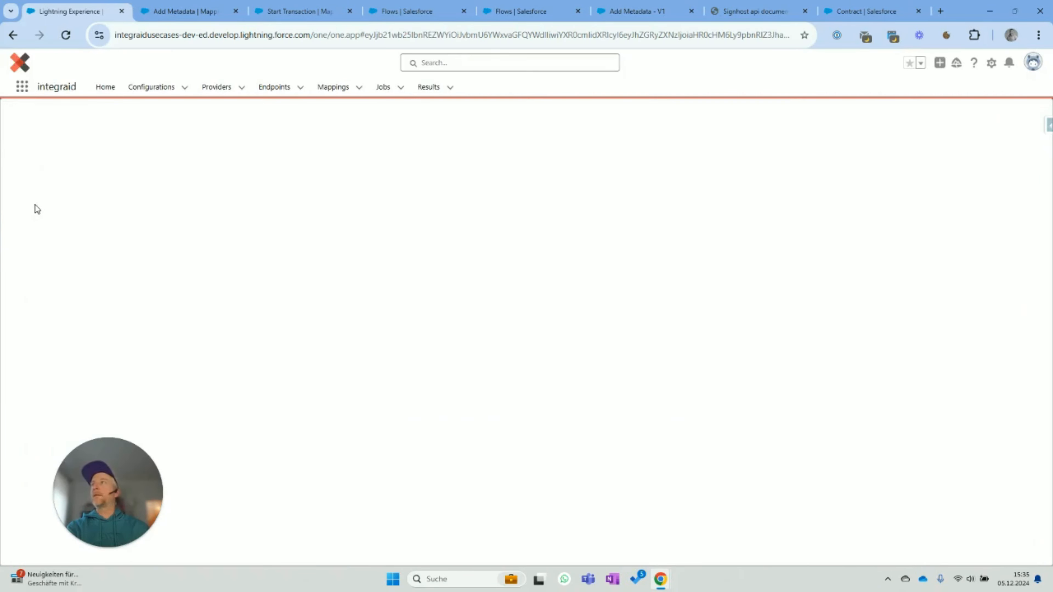
pyautogui.click(36, 182)
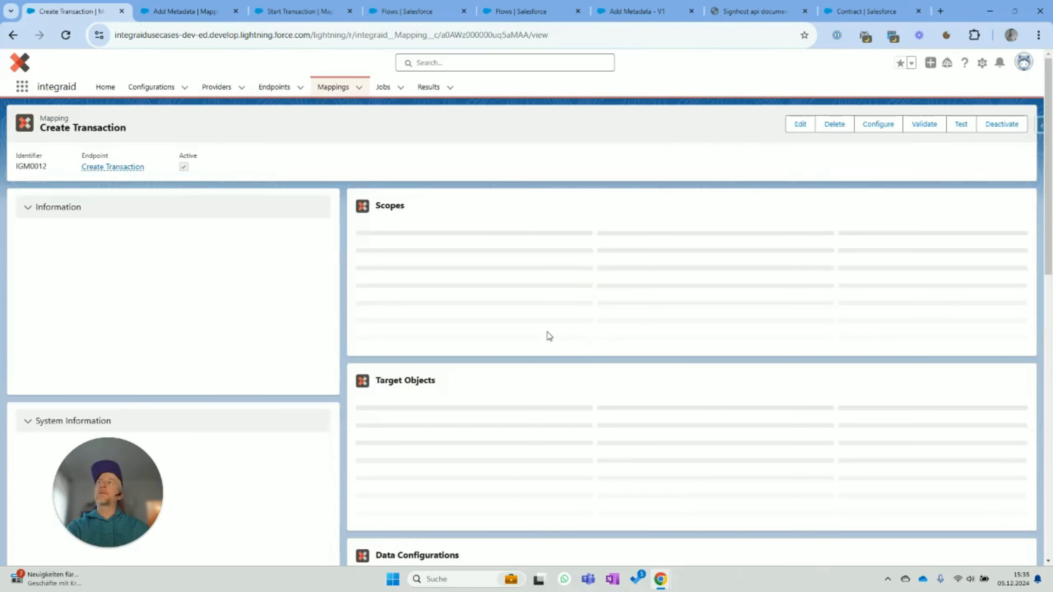
# - In the mapping editor, set the direction to Inbound and select the response Id attribute
pyautogui.click(881, 123)
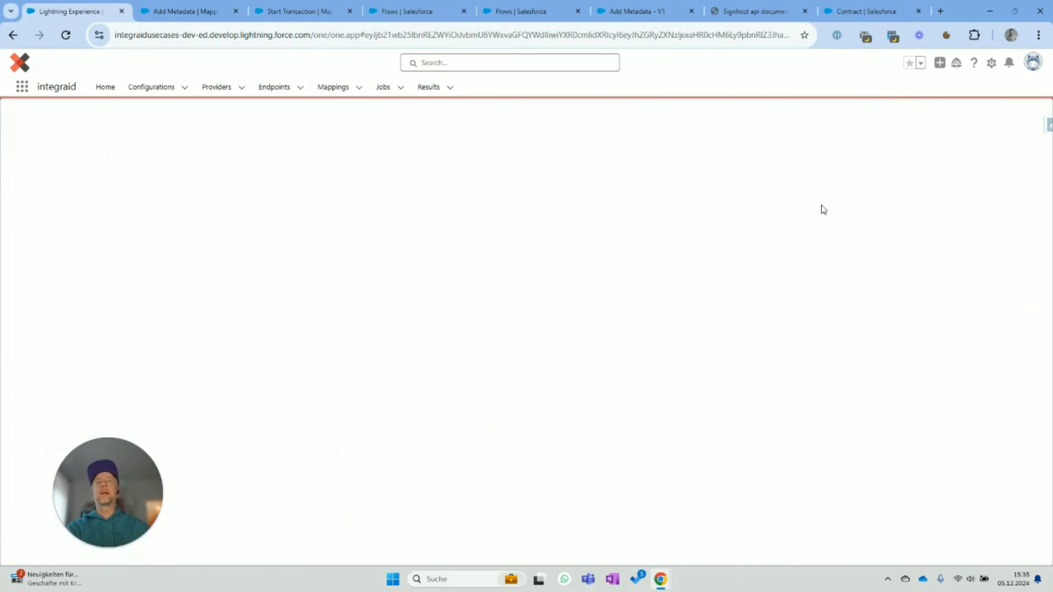
pyautogui.click(50, 186)
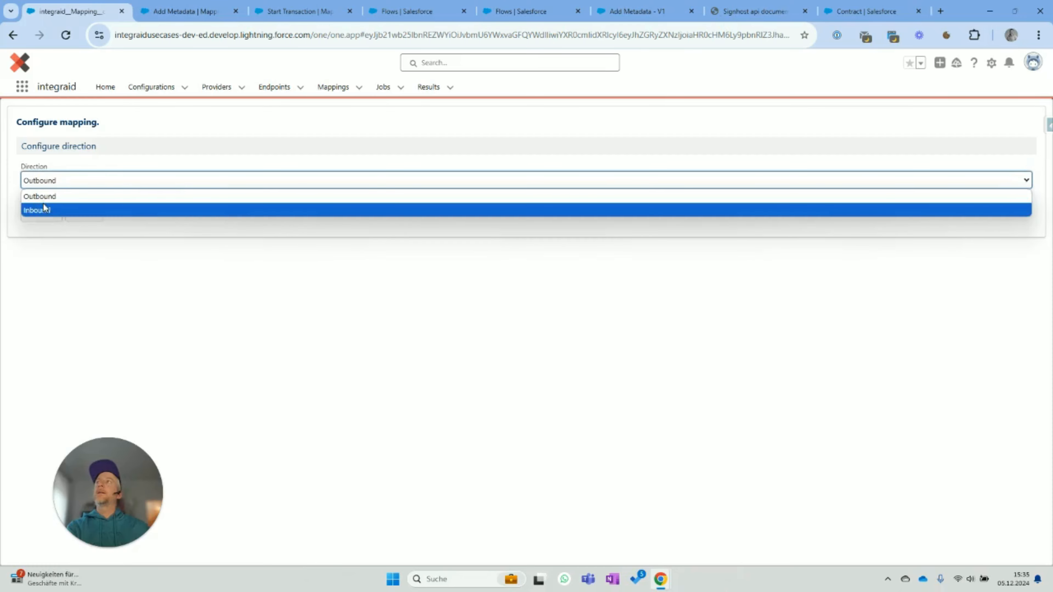
pyautogui.click(43, 204)
pyautogui.click(42, 212)
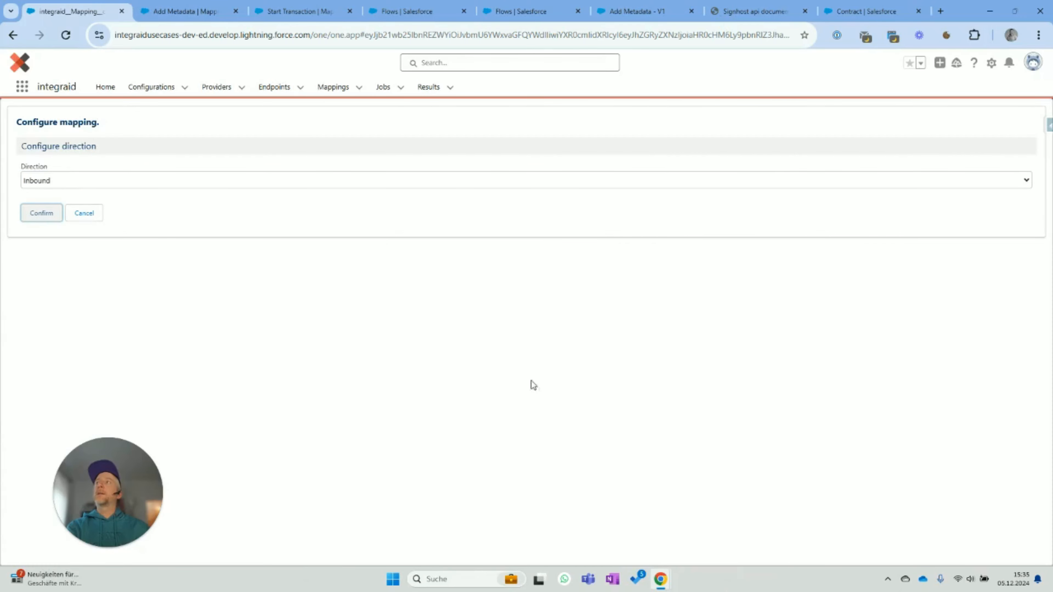
pyautogui.click(249, 256)
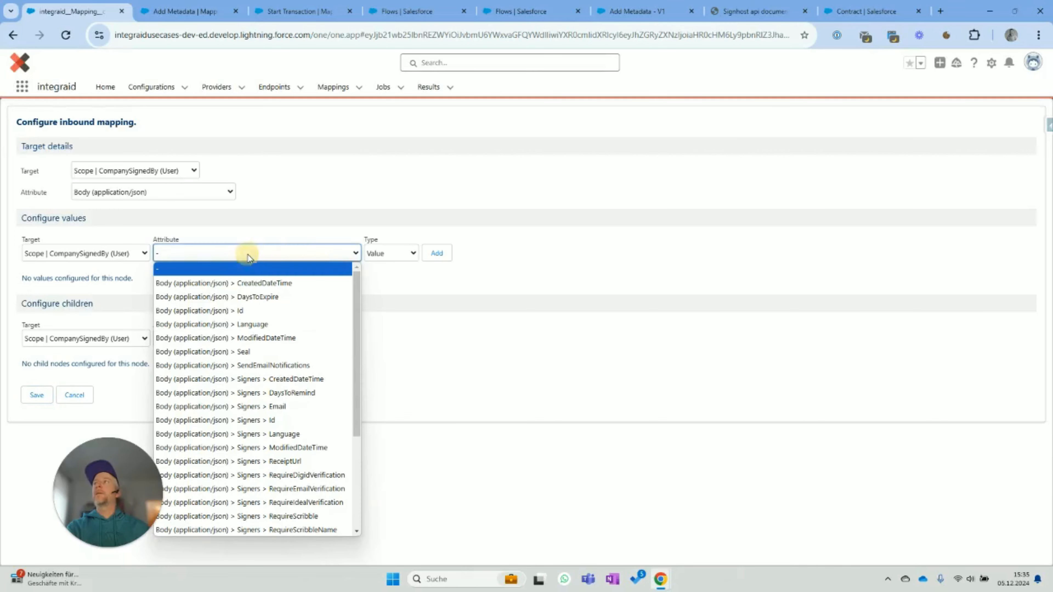
pyautogui.click(257, 310)
# - Map the Id to the Contract's Signhost Id (Signhost_Id__c) field and save the configuration
pyautogui.click(100, 255)
pyautogui.click(101, 255)
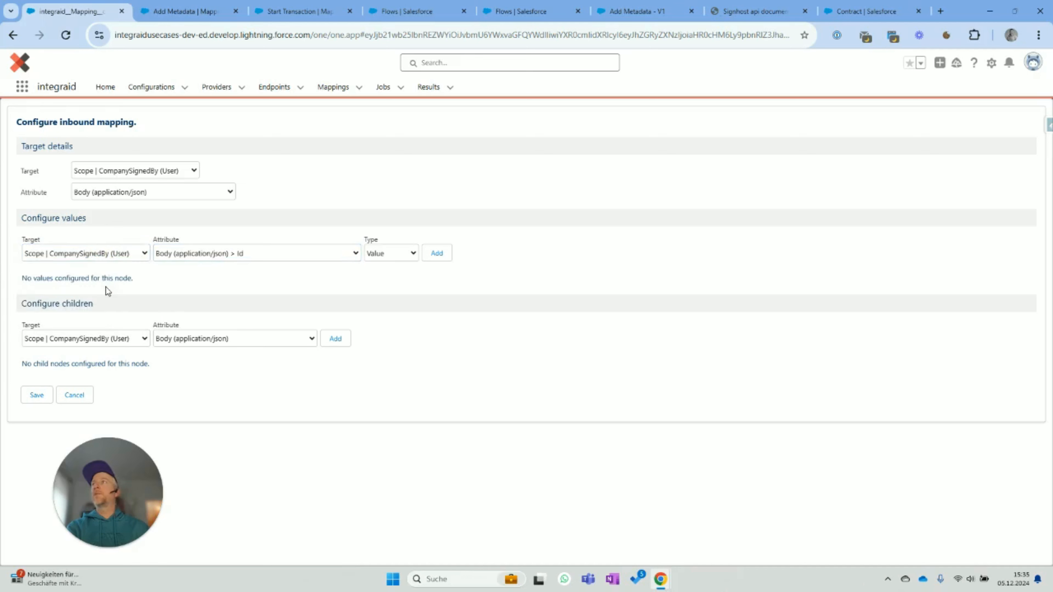
pyautogui.click(103, 256)
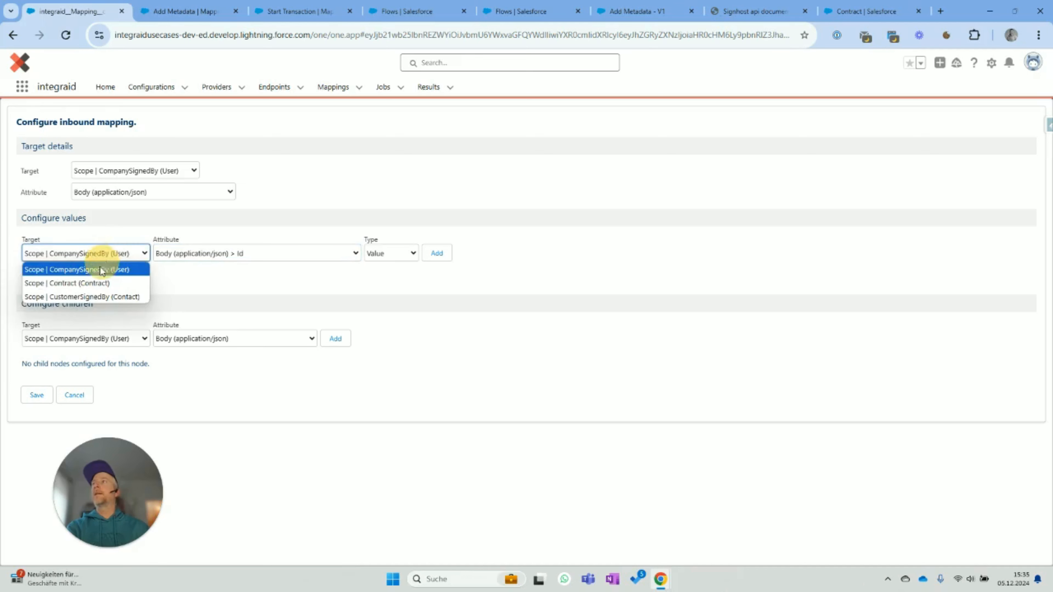
pyautogui.click(95, 284)
pyautogui.click(436, 253)
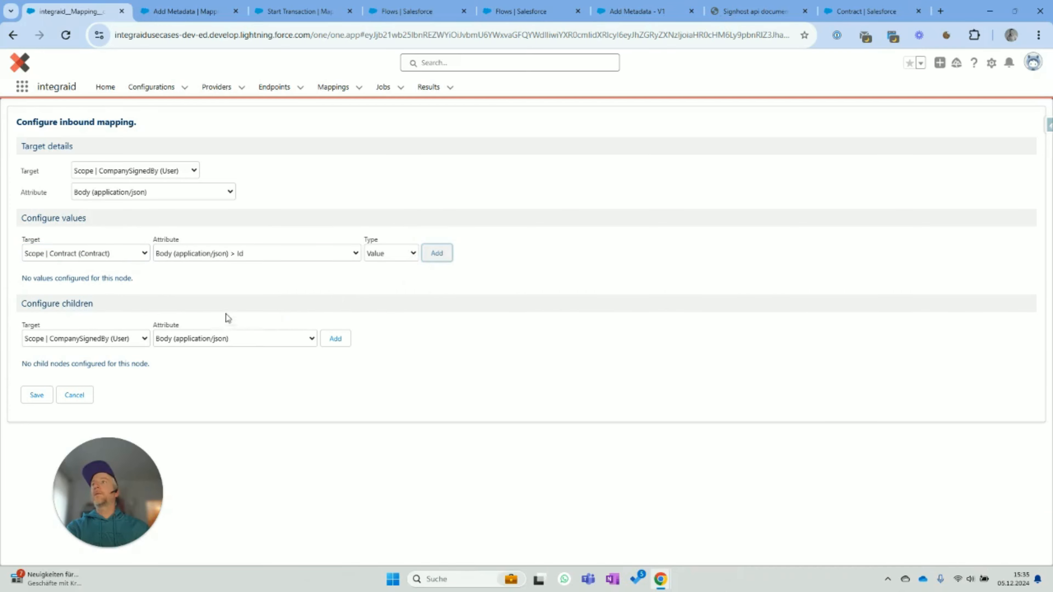
pyautogui.click(242, 307)
pyautogui.scroll(-1, 245, 269)
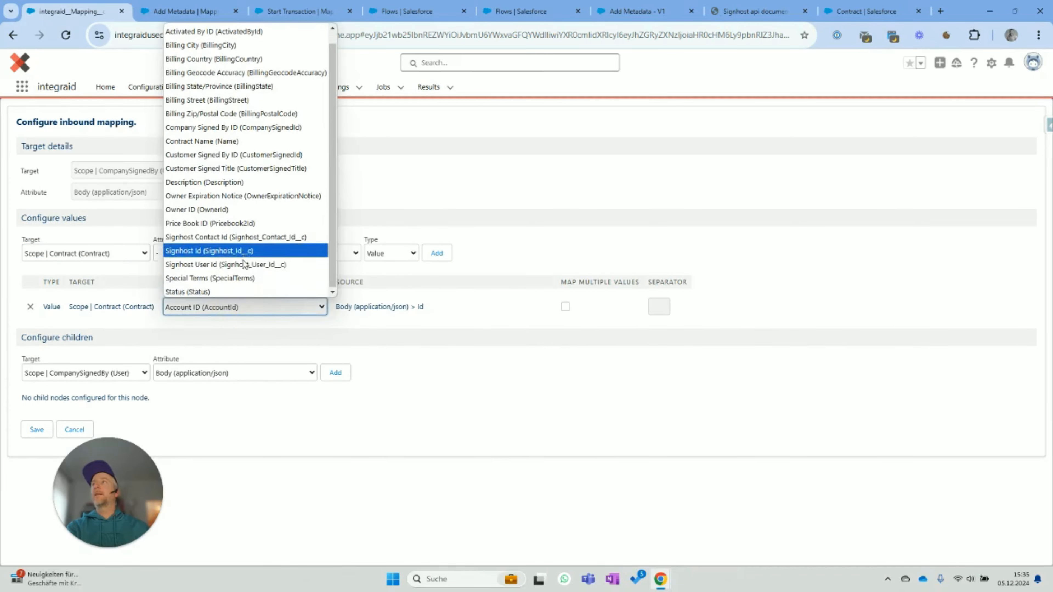
pyautogui.click(232, 250)
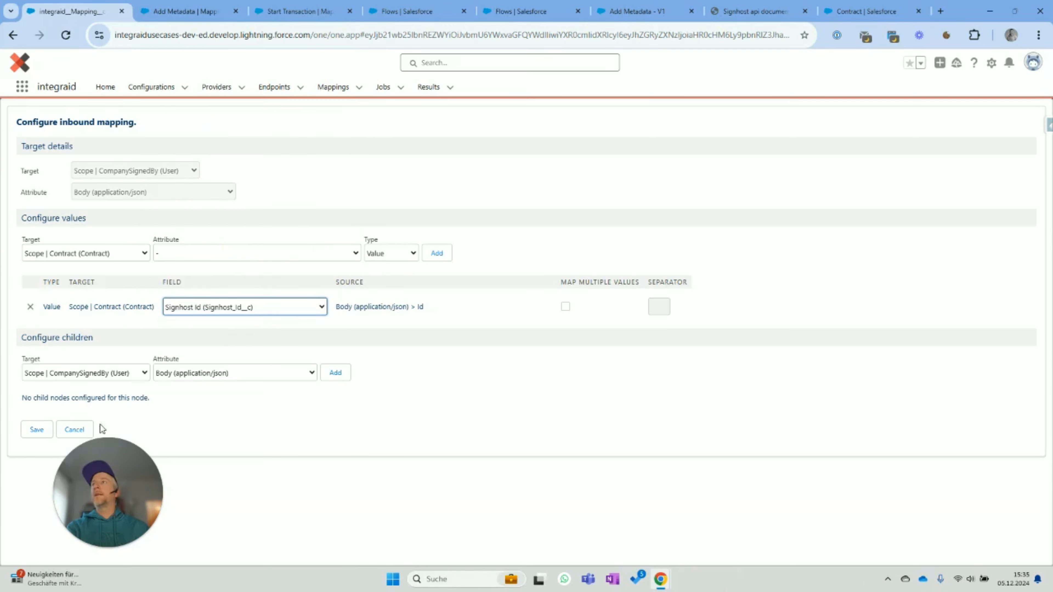
pyautogui.click(36, 429)
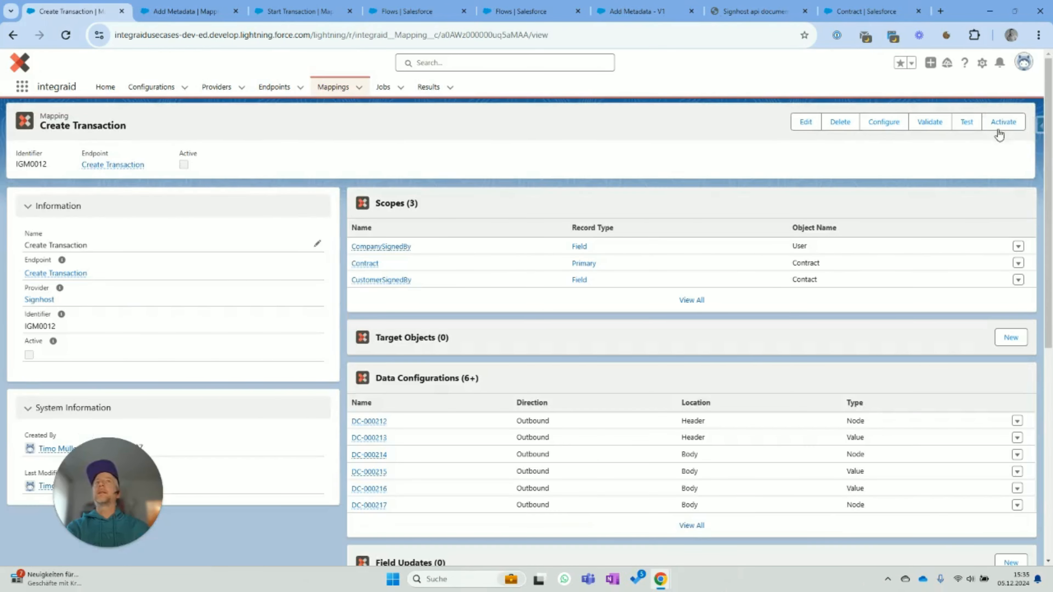
# - Activate the Create Transaction mapping, then go back to the flows list
pyautogui.click(1003, 125)
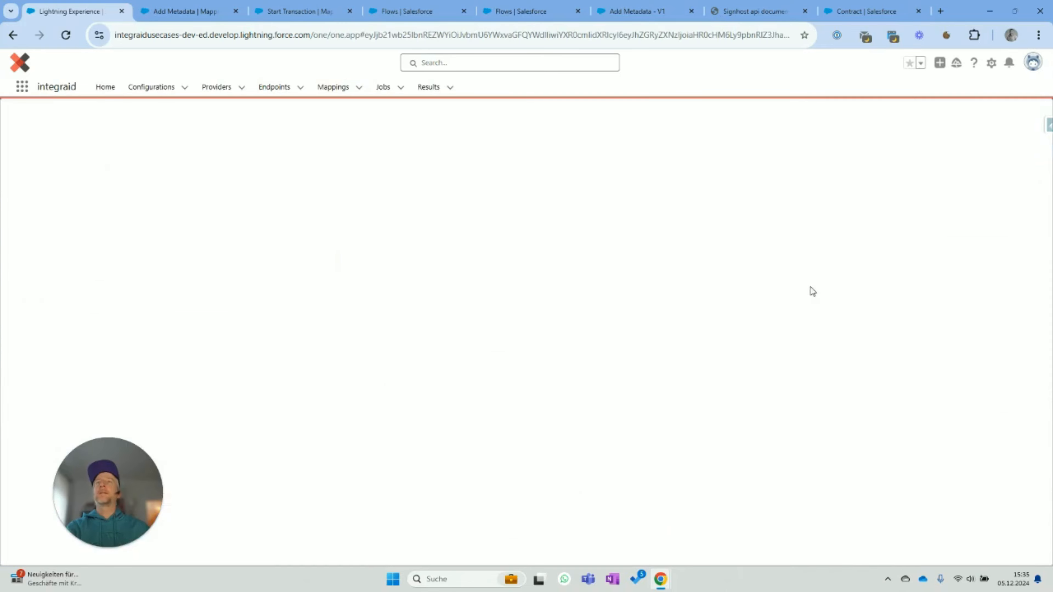
pyautogui.click(34, 327)
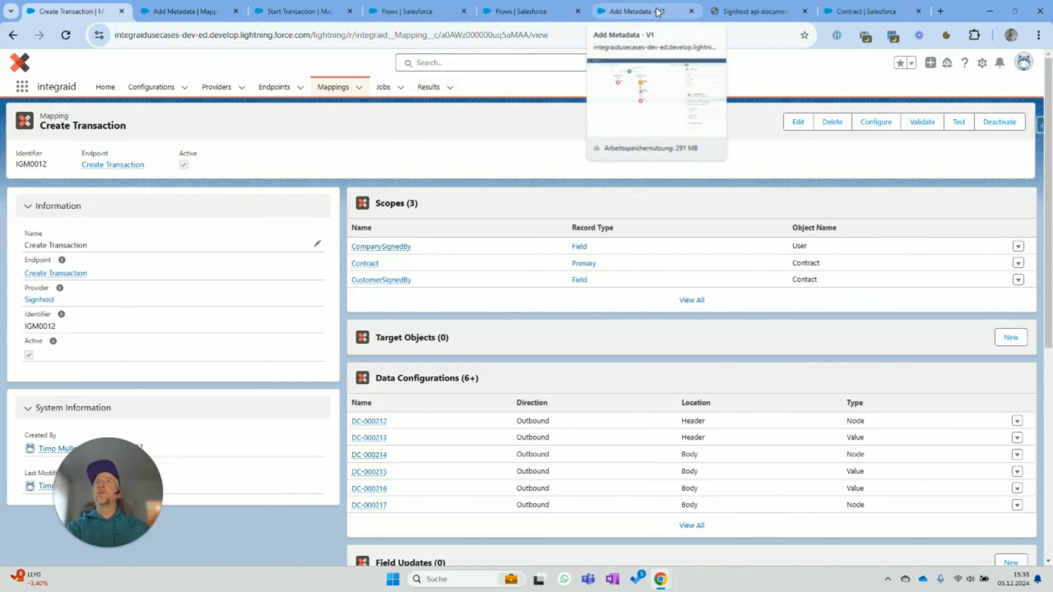
pyautogui.click(646, 12)
pyautogui.click(12, 62)
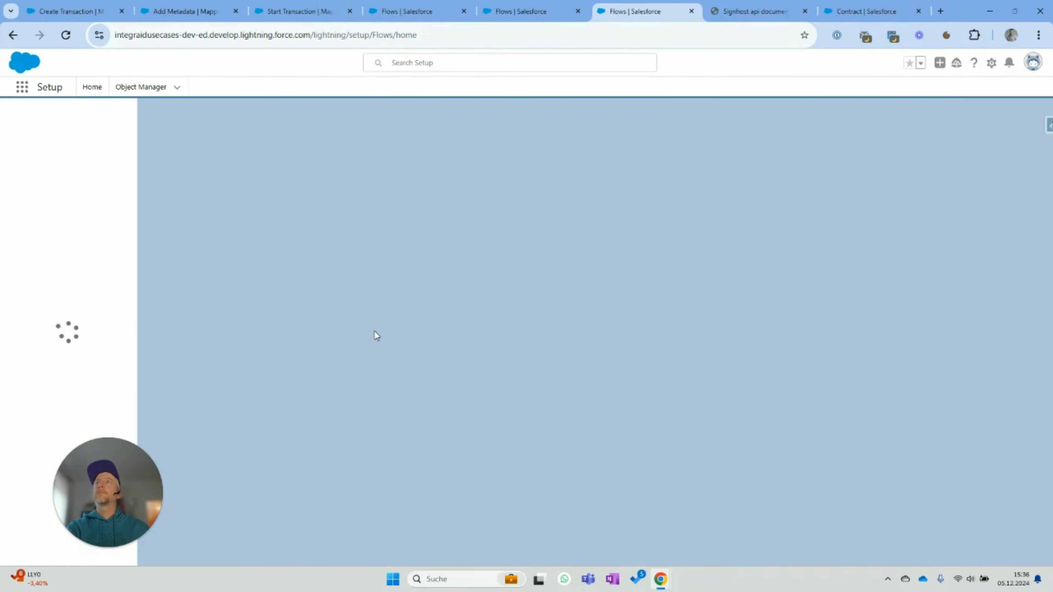
# - Search the All Flows list for 'Add' and open the Add Metadata flow
pyautogui.scroll(-1, 279, 362)
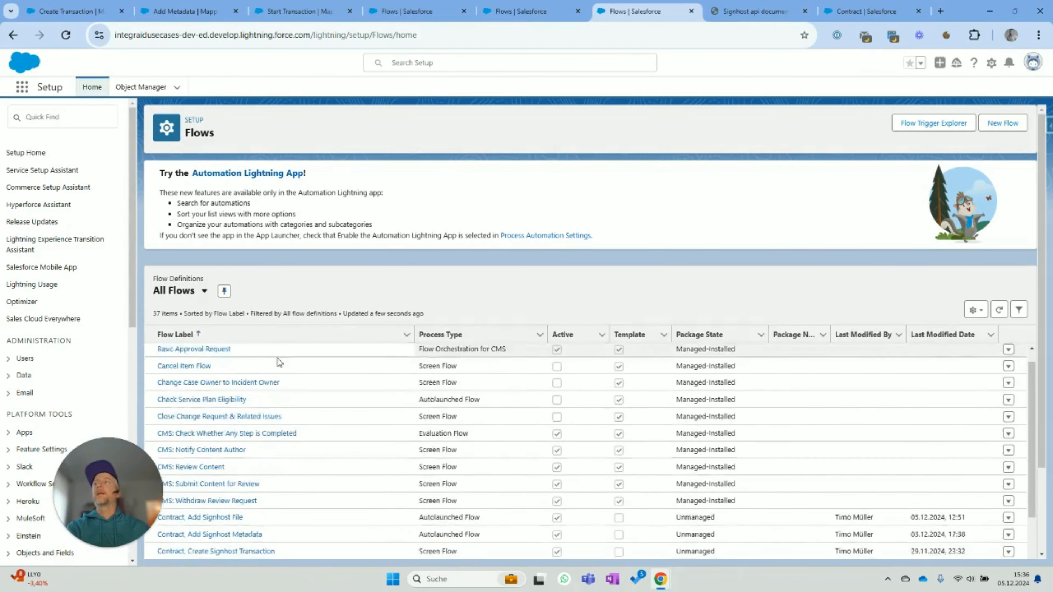
pyautogui.scroll(-6, 275, 381)
pyautogui.scroll(2, 263, 416)
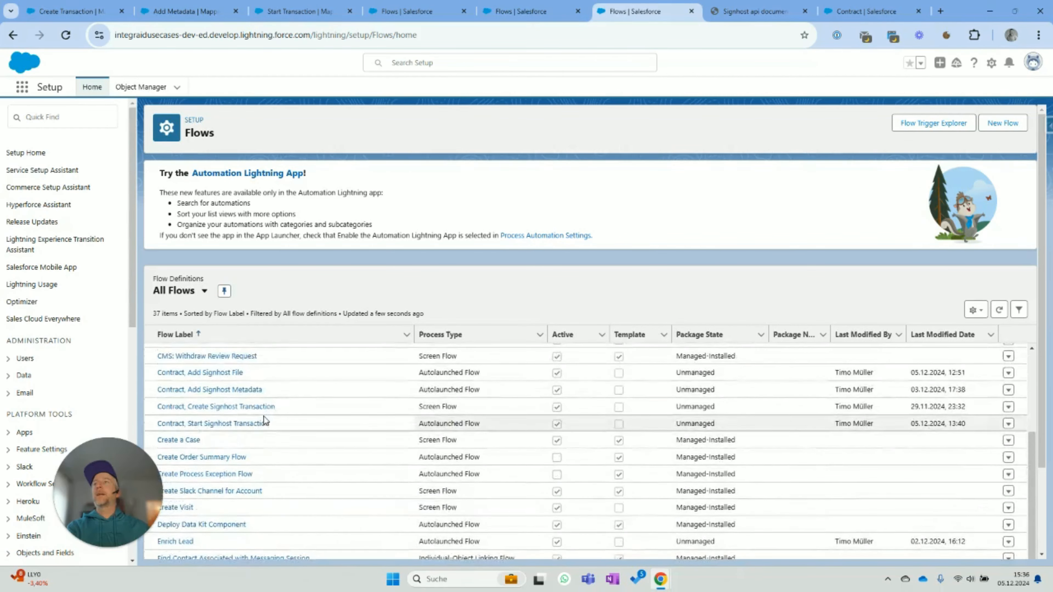
pyautogui.scroll(4, 264, 416)
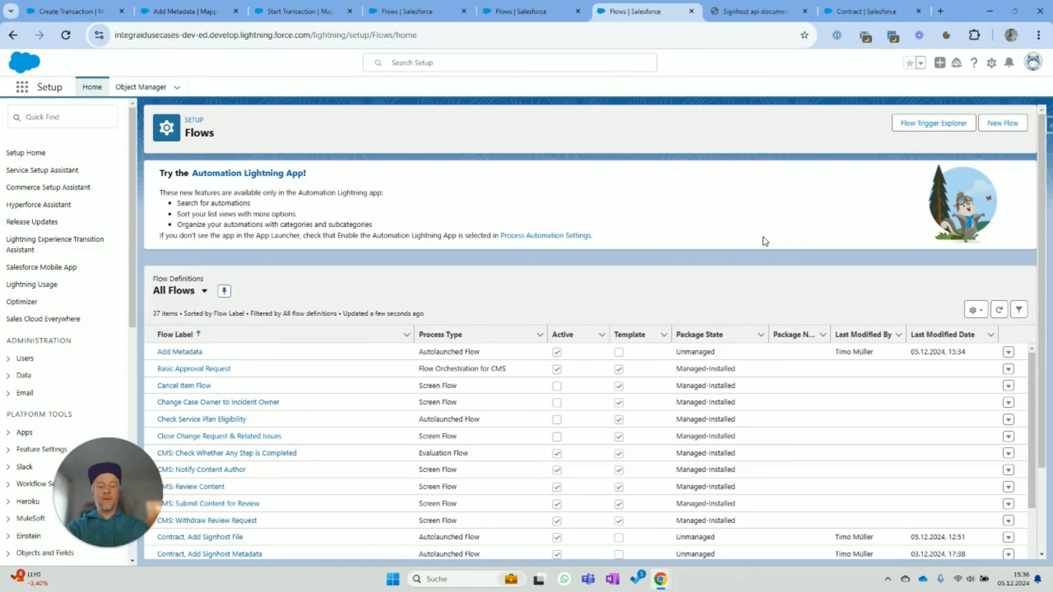
pyautogui.hotkey('ctrl', 'f')
pyautogui.write('Add')
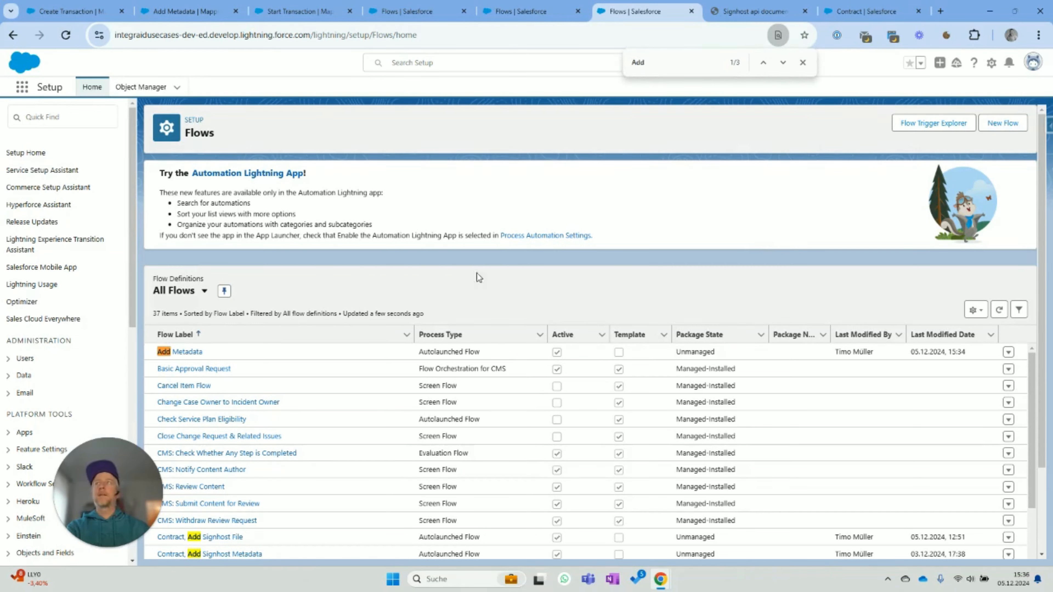
pyautogui.click(255, 354)
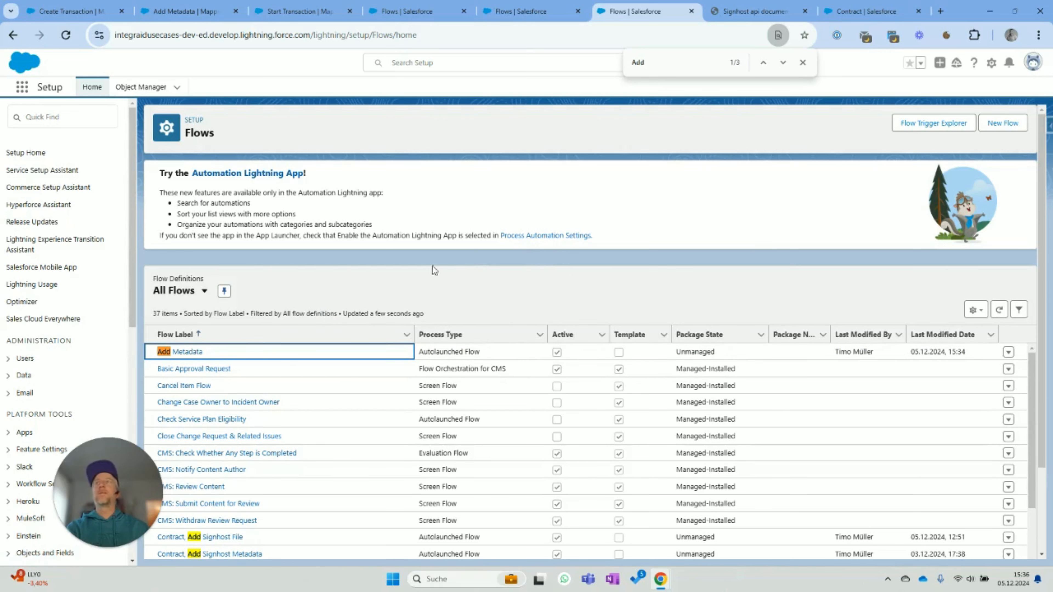
pyautogui.click(184, 353)
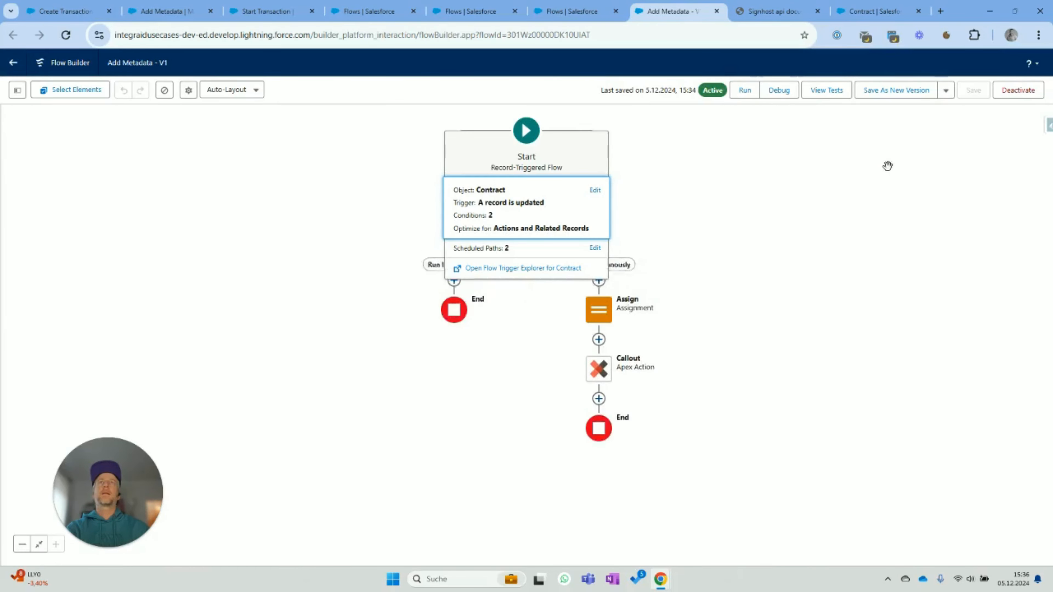
# - Save a copy as a new flow labelled 'Add File' and edit its Callout's Mapping field
pyautogui.click(944, 92)
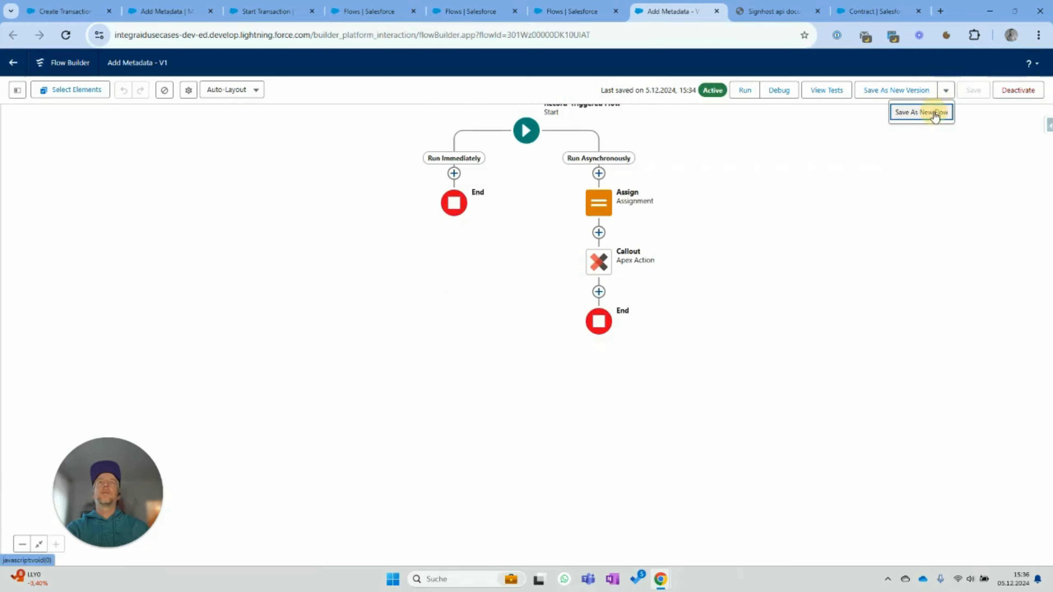
pyautogui.click(933, 111)
pyautogui.click(405, 283)
pyautogui.write('Ad')
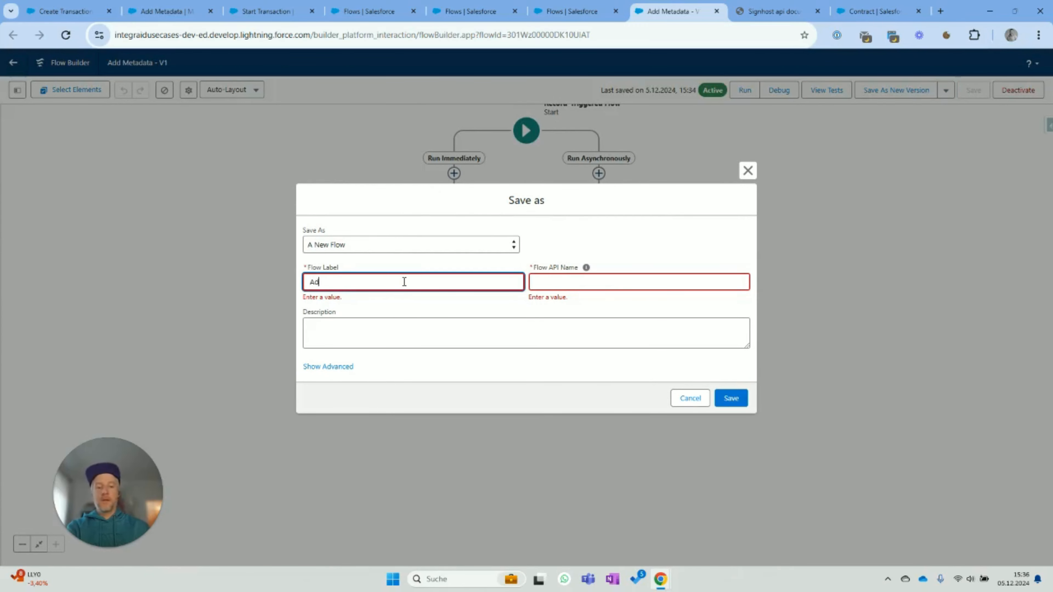
pyautogui.write('d File')
pyautogui.press('Tab')
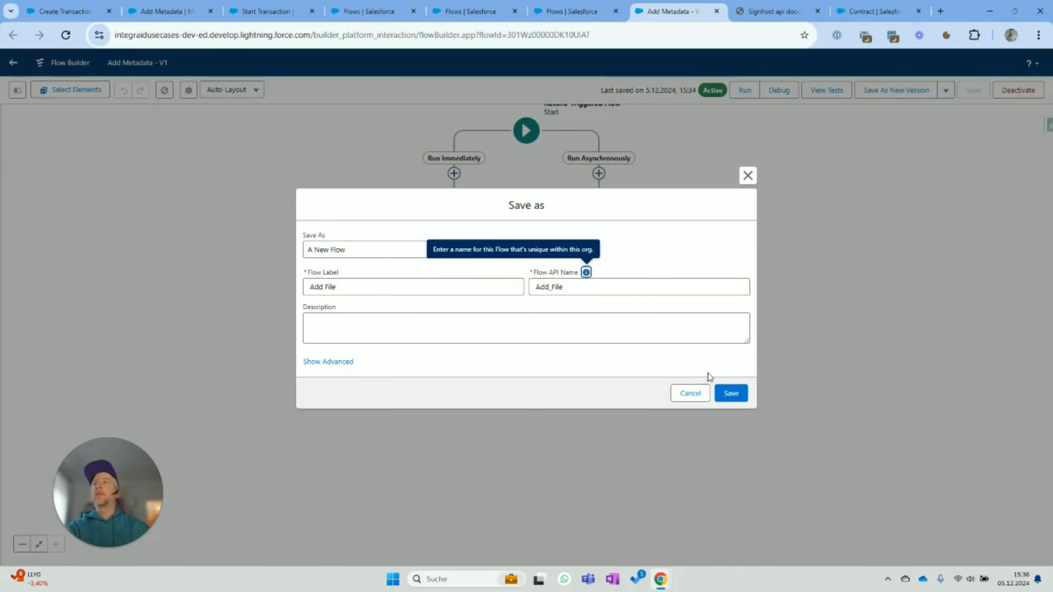
pyautogui.click(731, 393)
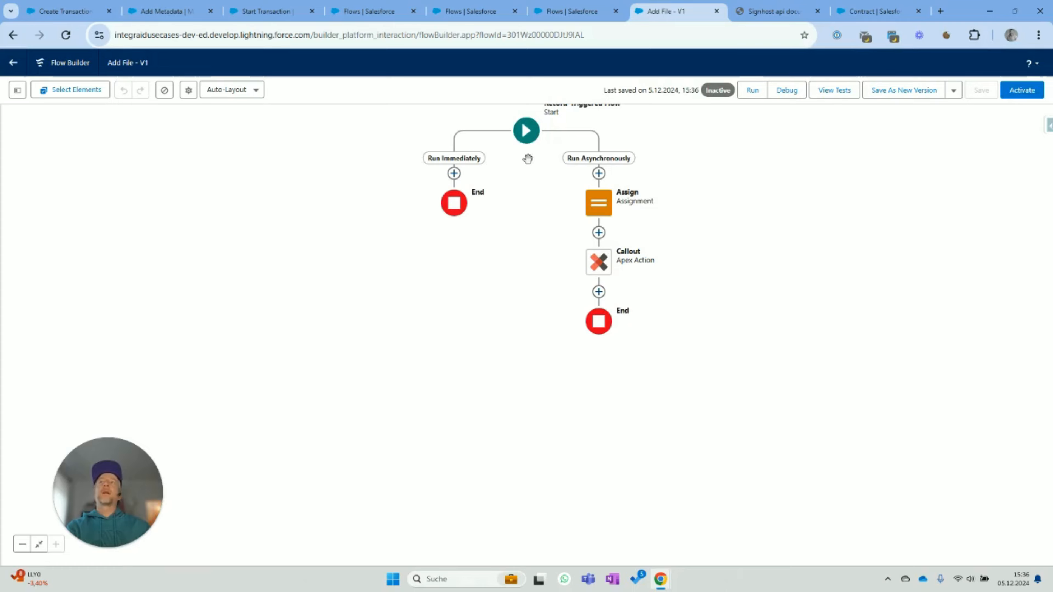
pyautogui.doubleClick(608, 275)
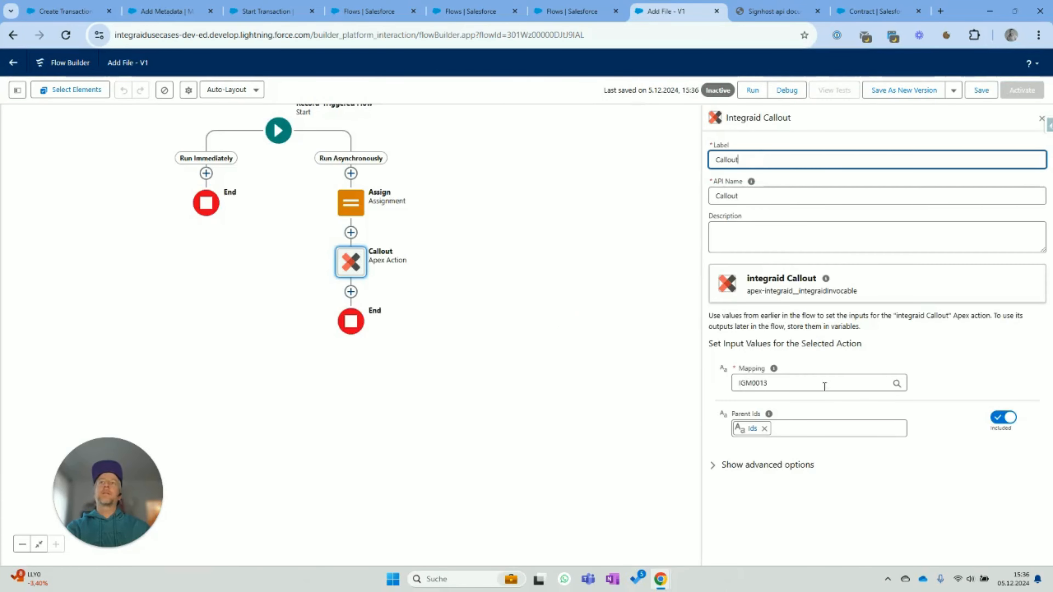
pyautogui.click(804, 384)
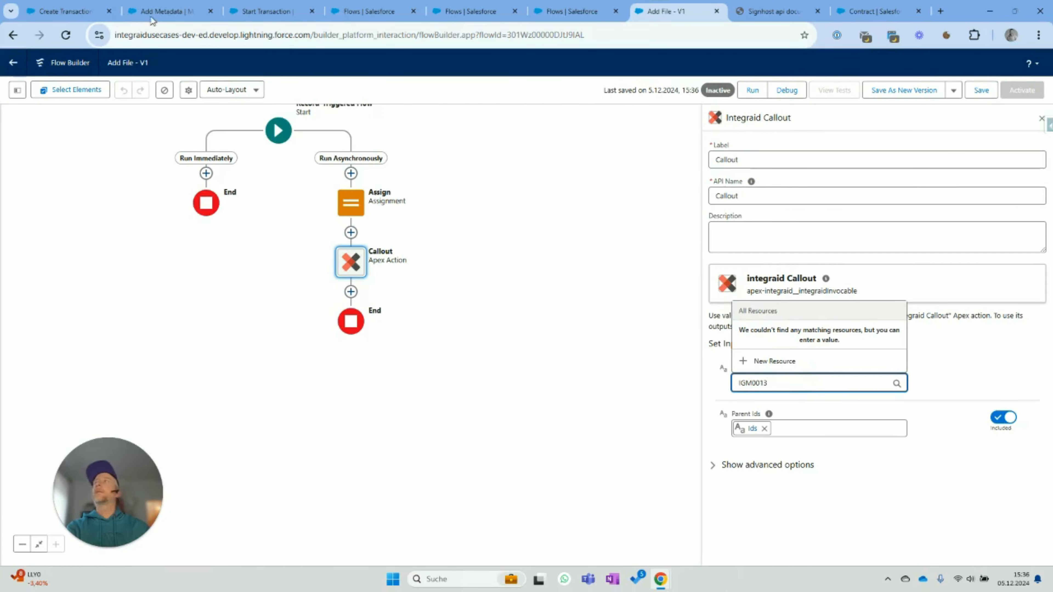
# - Copy IGM0014 from the Signhost provider's Add File endpoint and paste it into the Callout Mapping
pyautogui.click(166, 10)
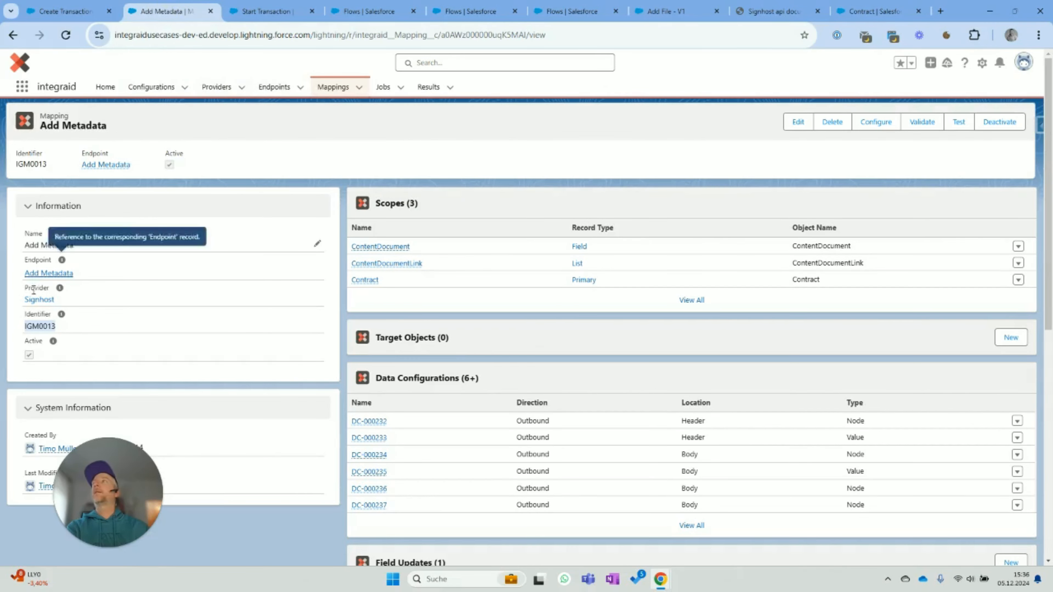
pyautogui.click(29, 302)
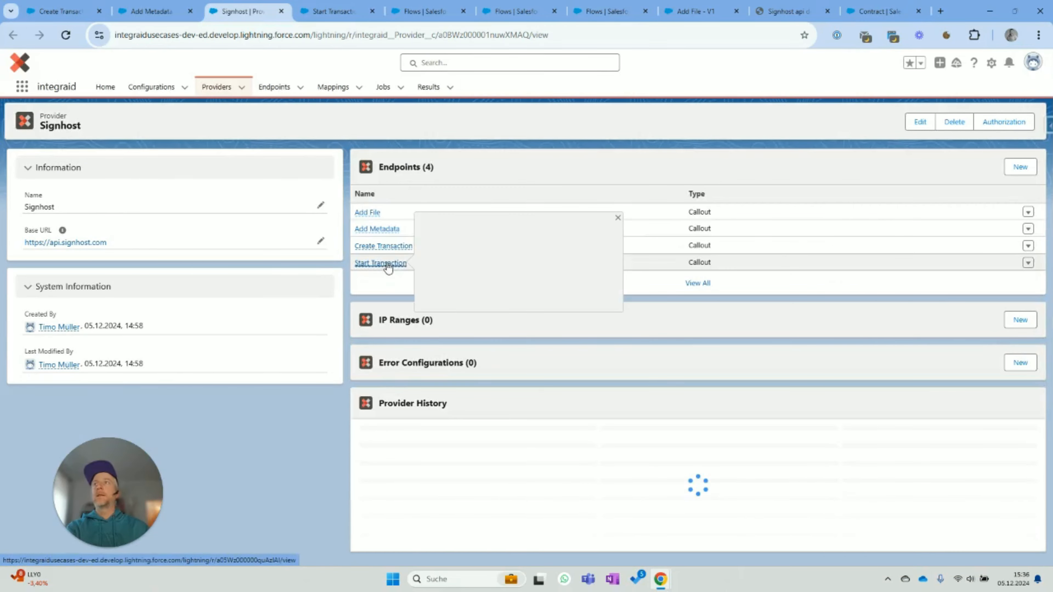
pyautogui.click(367, 212)
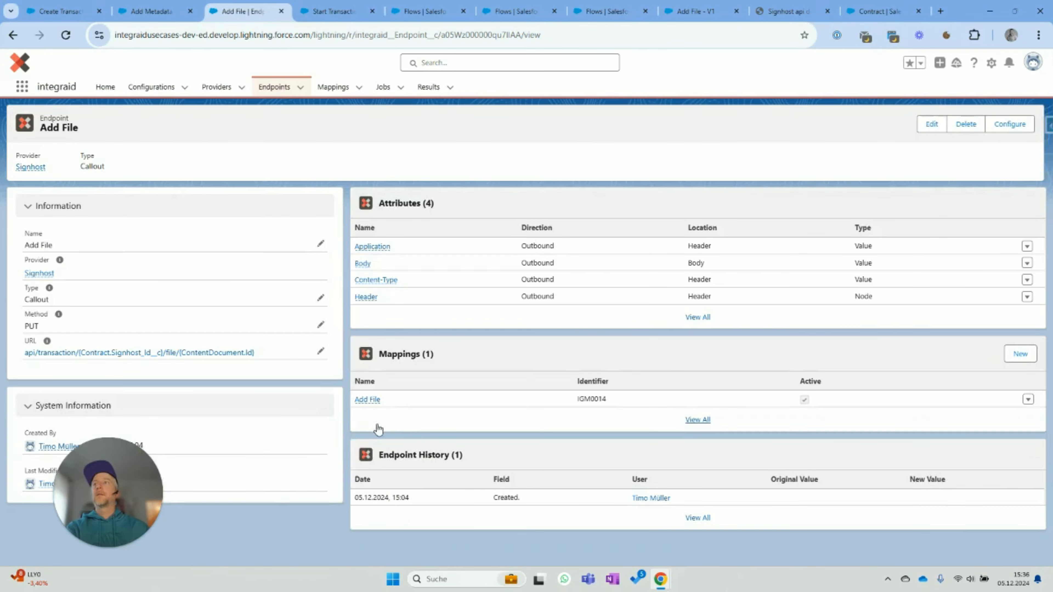
pyautogui.click(593, 399)
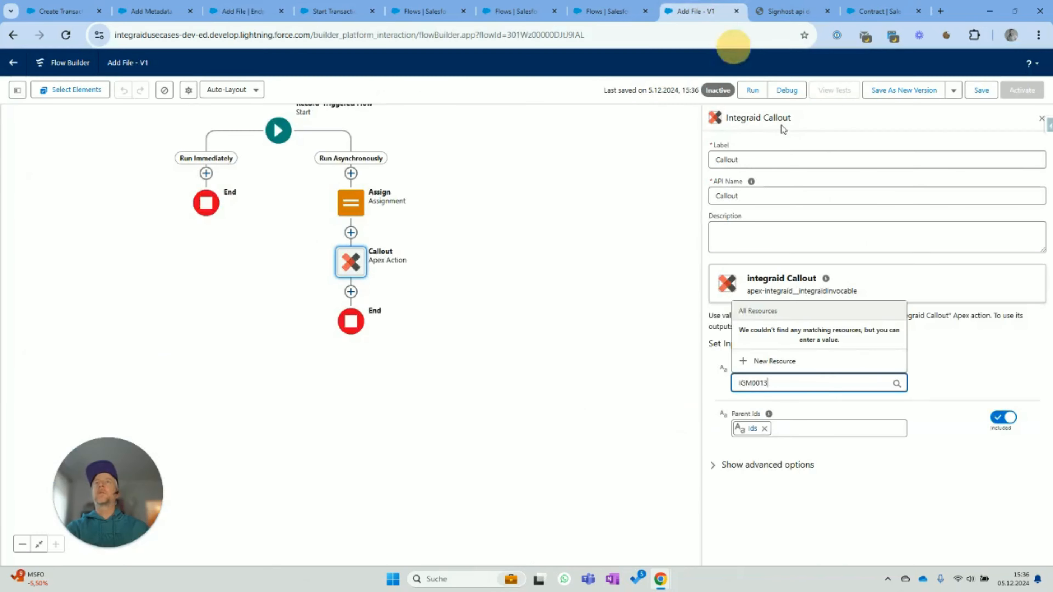
pyautogui.click(696, 12)
pyautogui.click(826, 385)
pyautogui.write('IGM0014')
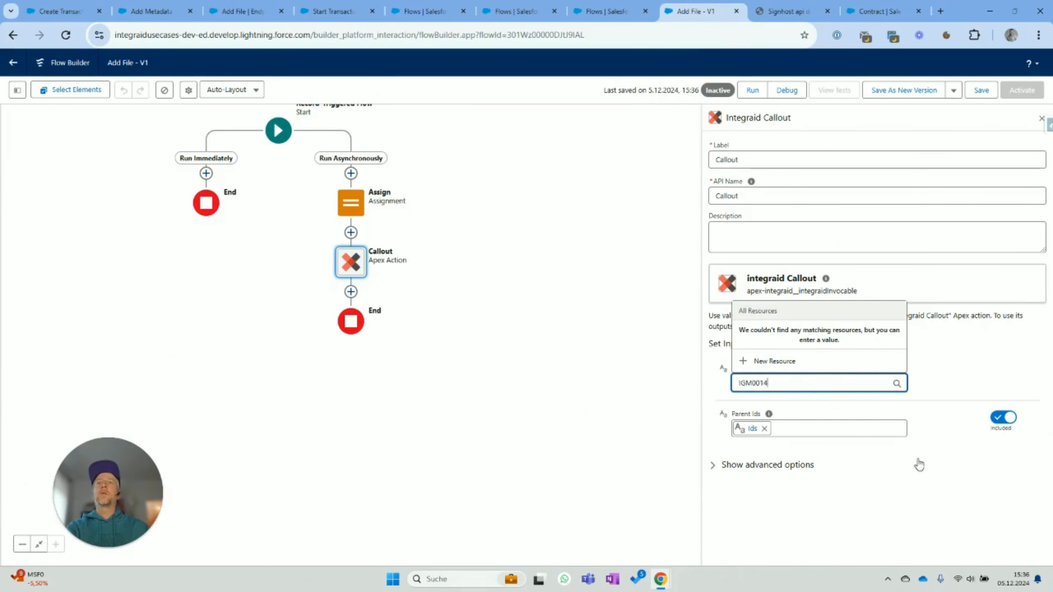
# - Confirm the IGM0014 mapping and save the Add File flow
pyautogui.click(920, 465)
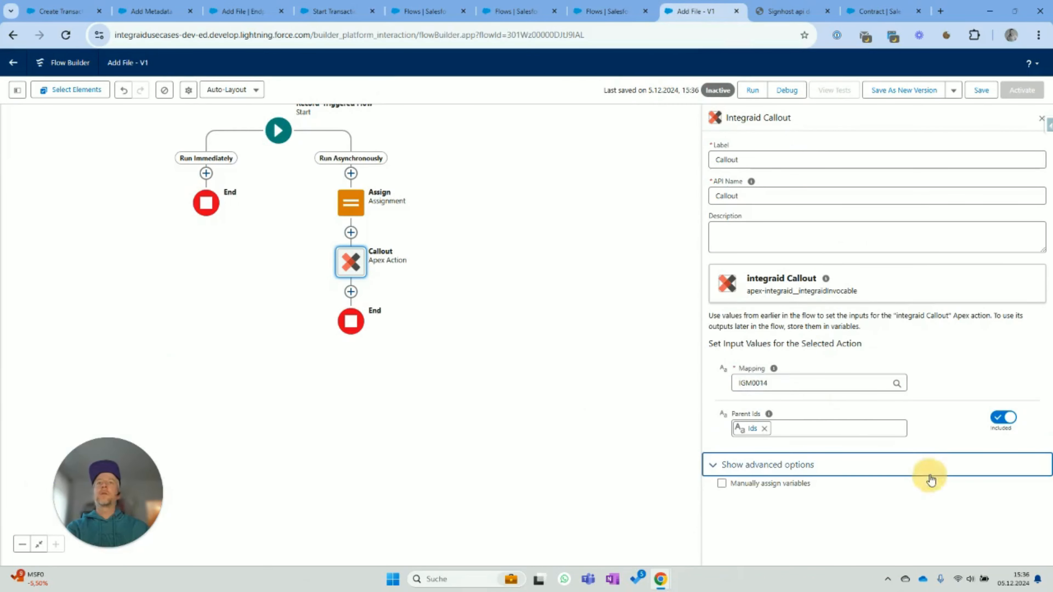
pyautogui.click(985, 91)
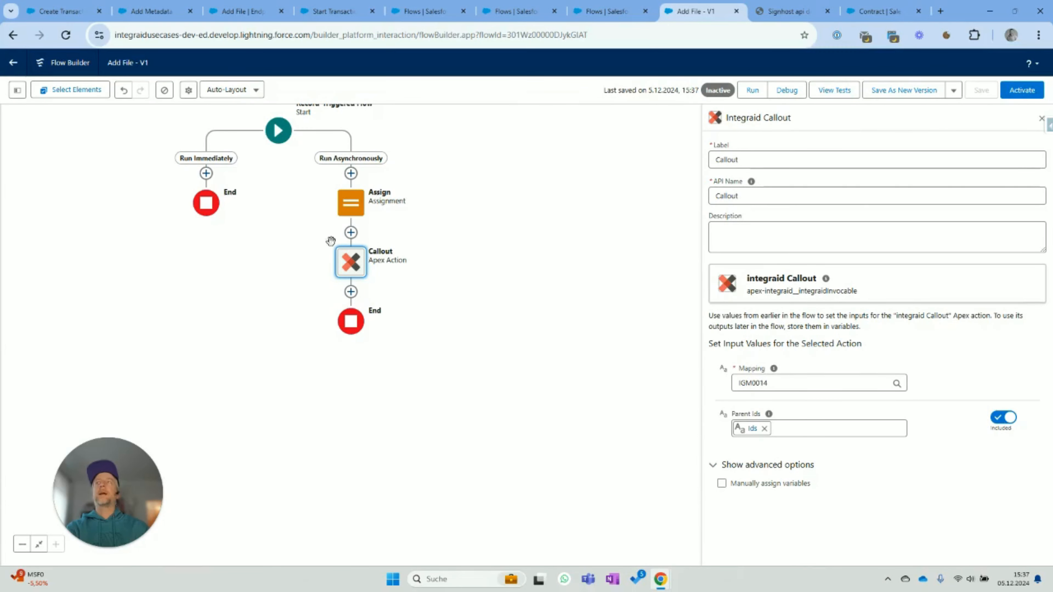
pyautogui.click(314, 113)
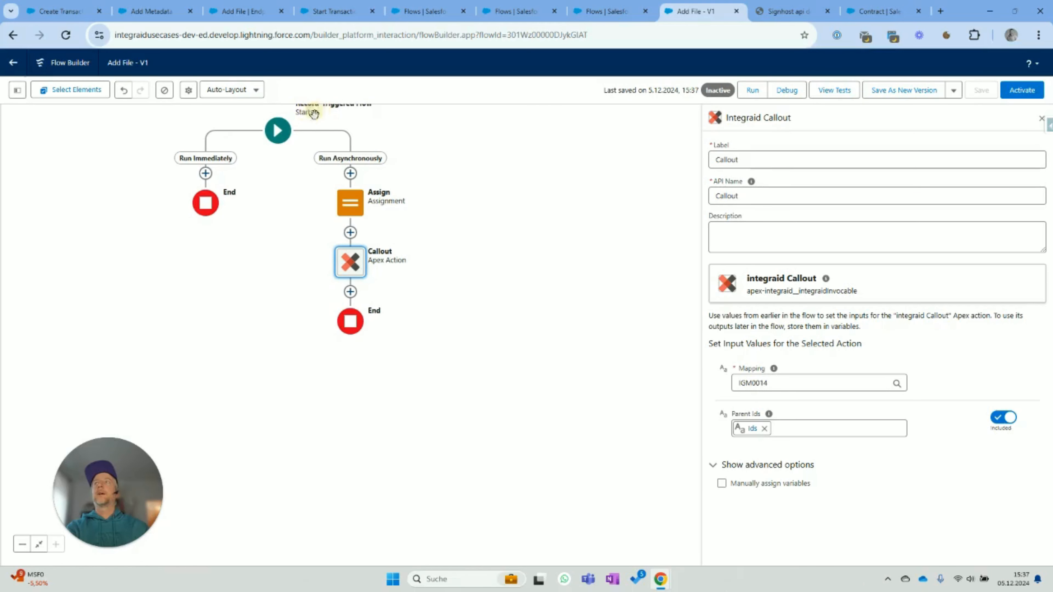
pyautogui.moveTo(483, 148); pyautogui.dragTo(498, 266)
pyautogui.click(308, 224)
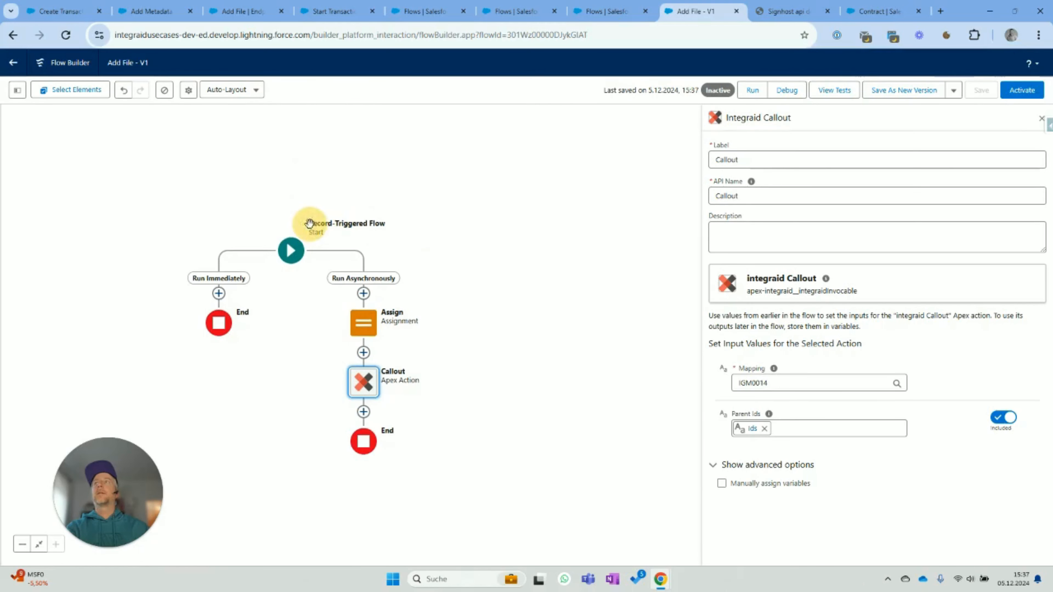
pyautogui.click(304, 247)
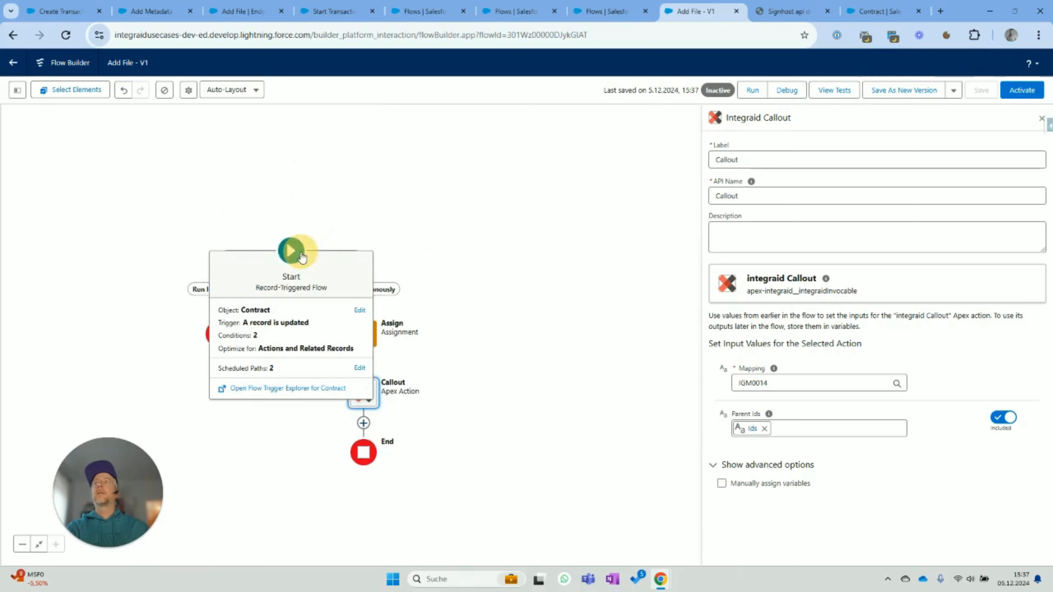
pyautogui.click(308, 319)
# - Set the first entry condition to Signhost_Uploaded_Metadata__c Equals True
pyautogui.click(359, 310)
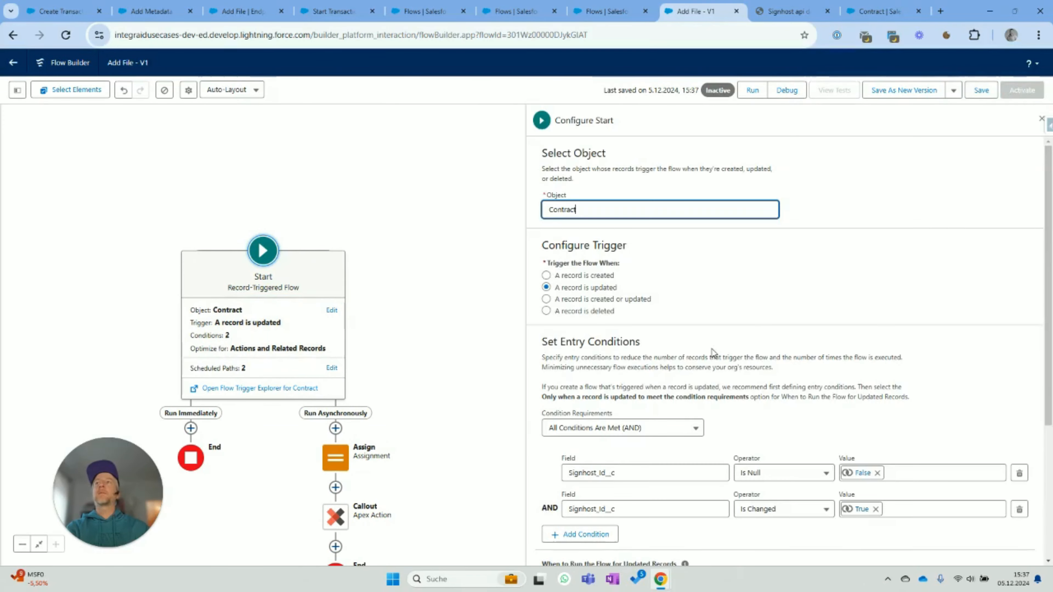
pyautogui.scroll(-3, 769, 337)
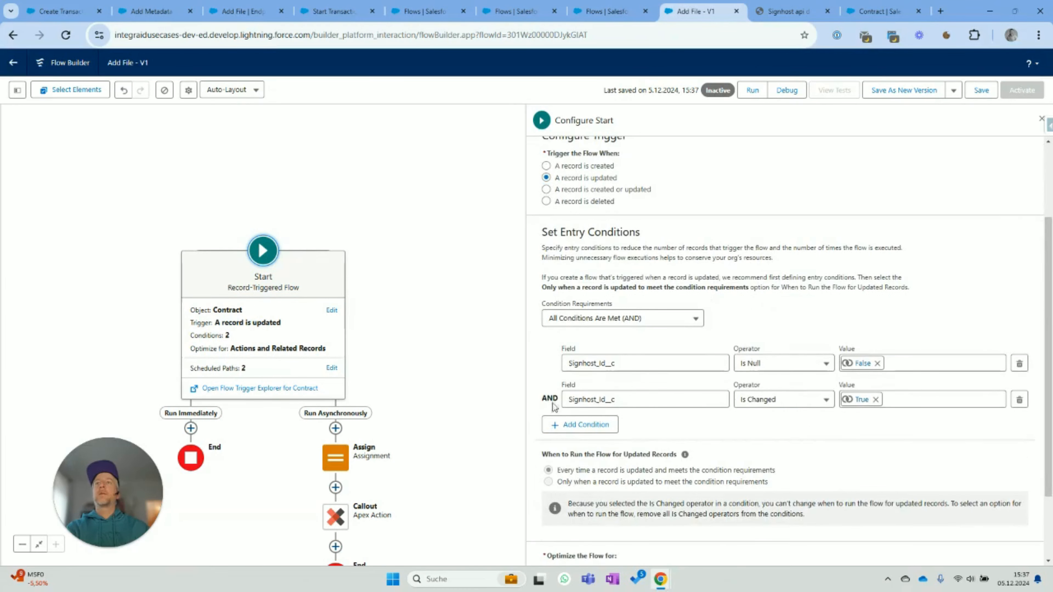
pyautogui.moveTo(627, 364); pyautogui.dragTo(558, 368)
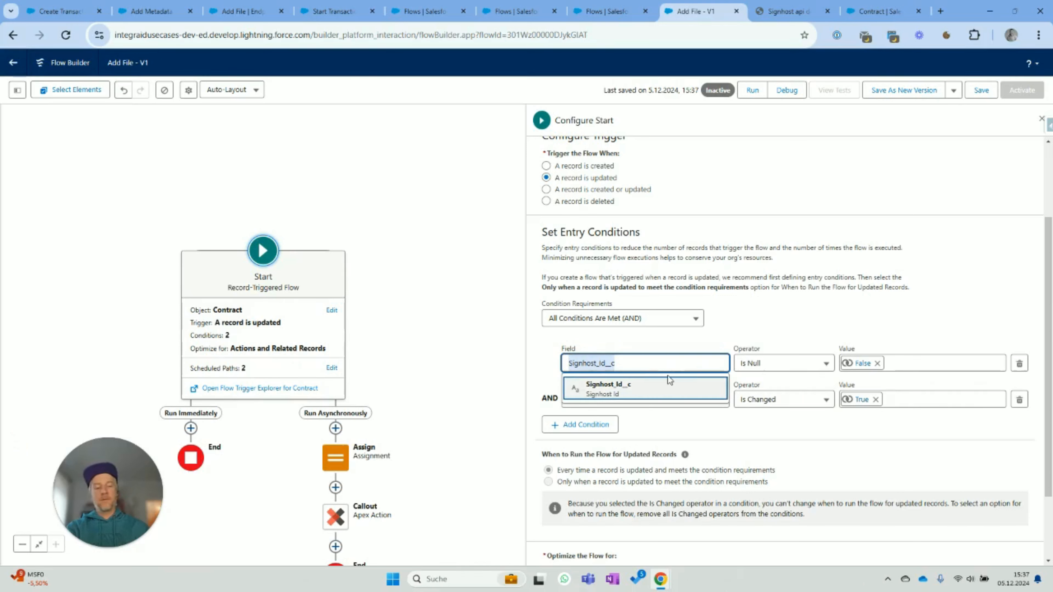
pyautogui.press('BackSpace')
pyautogui.write('Sign')
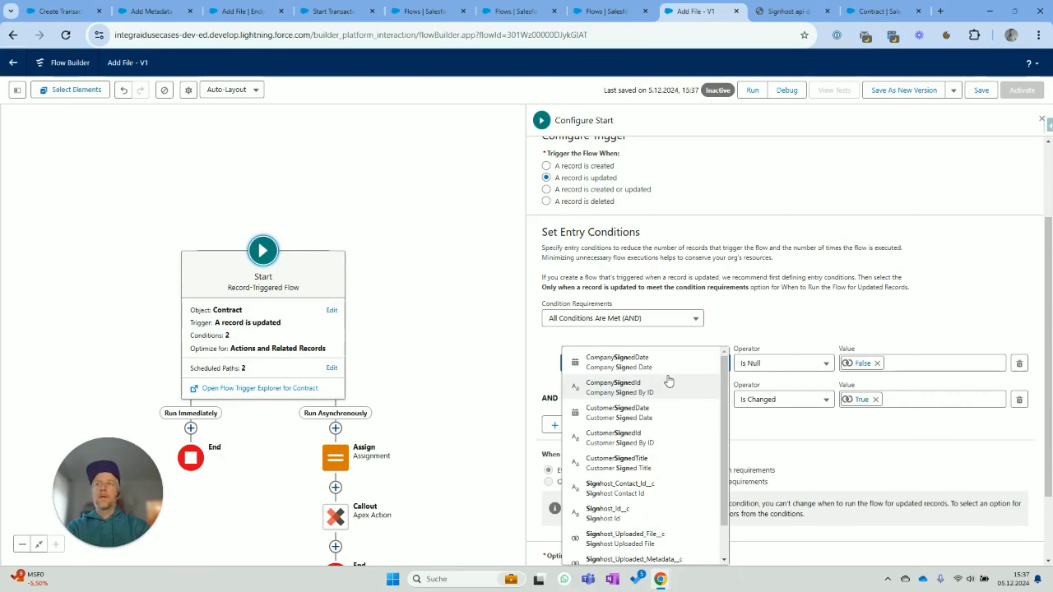
pyautogui.scroll(-2, 641, 534)
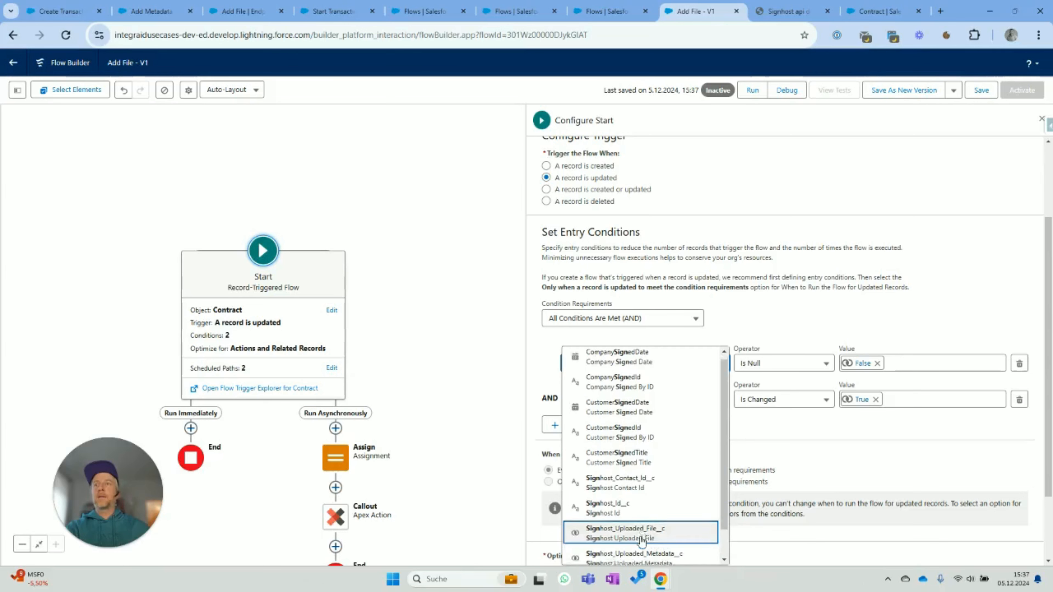
pyautogui.click(642, 534)
pyautogui.click(791, 367)
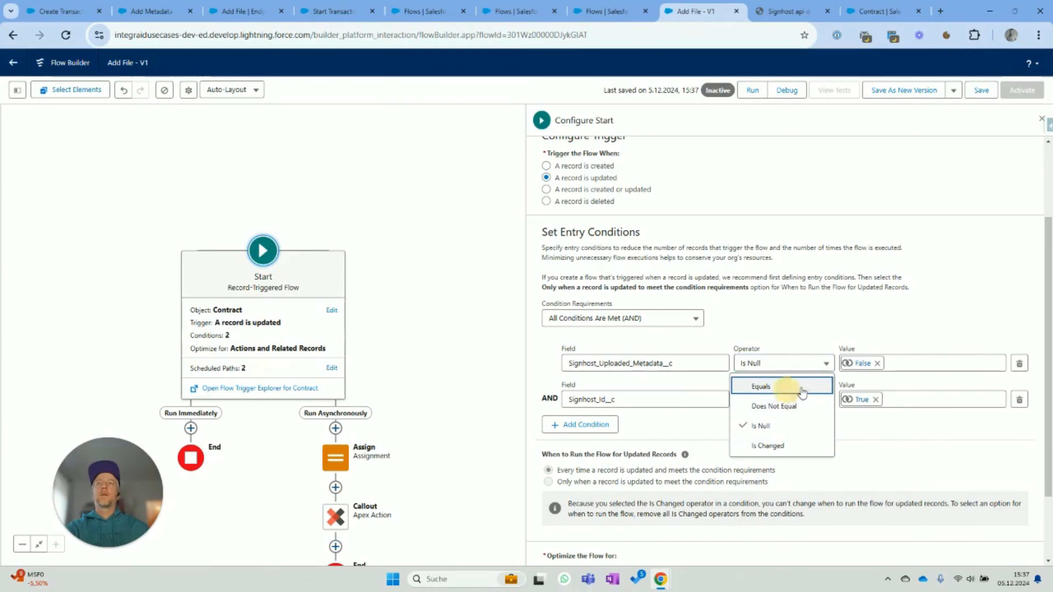
pyautogui.click(779, 386)
pyautogui.click(878, 364)
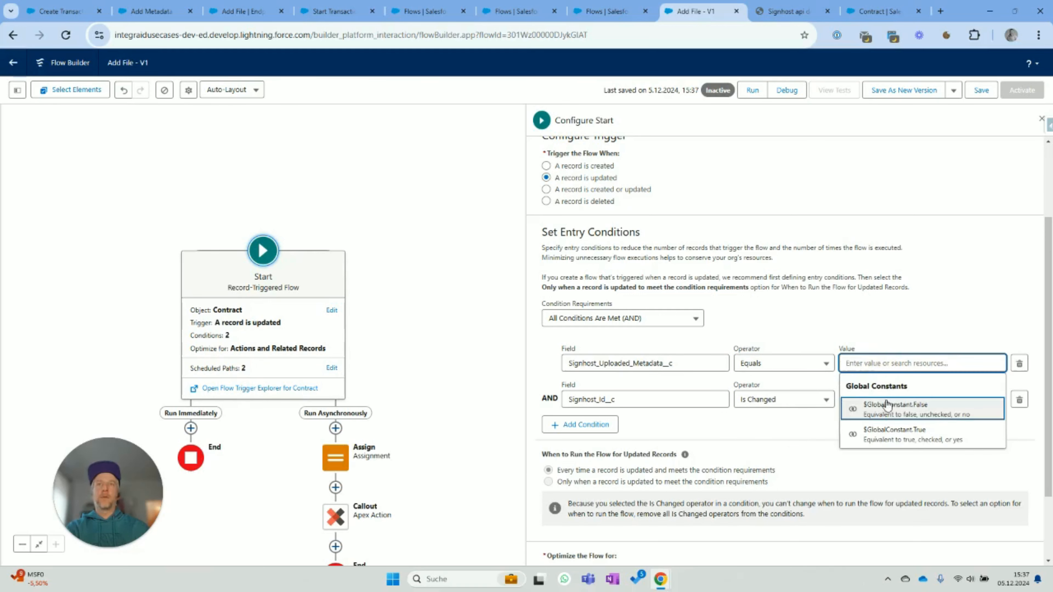
pyautogui.click(900, 430)
# - Switch the second condition's field to Signhost_Uploaded_Metadata__c, then save and activate the flow
pyautogui.click(674, 400)
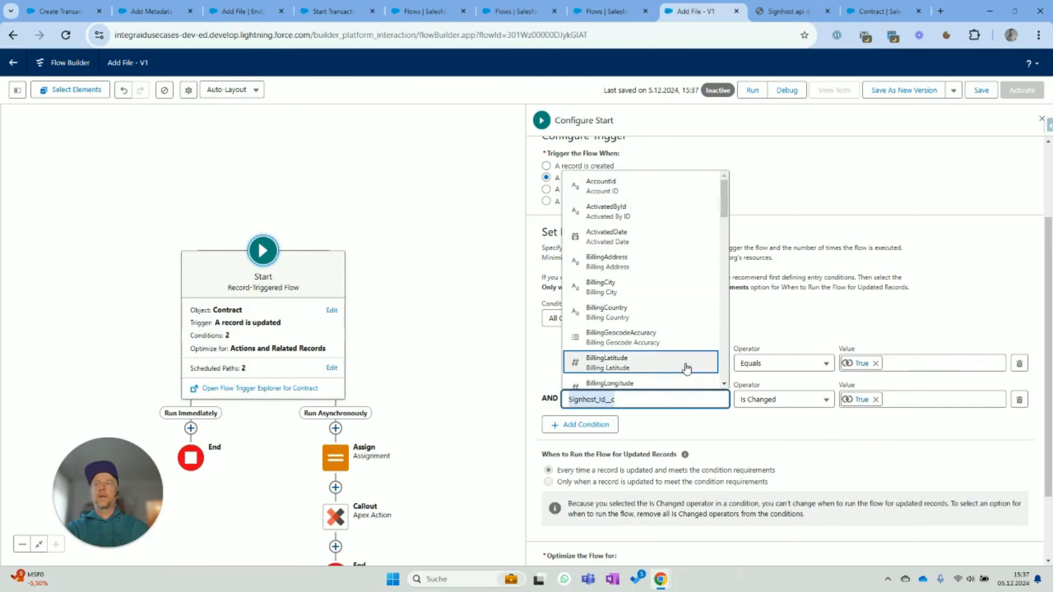
pyautogui.write('Signh')
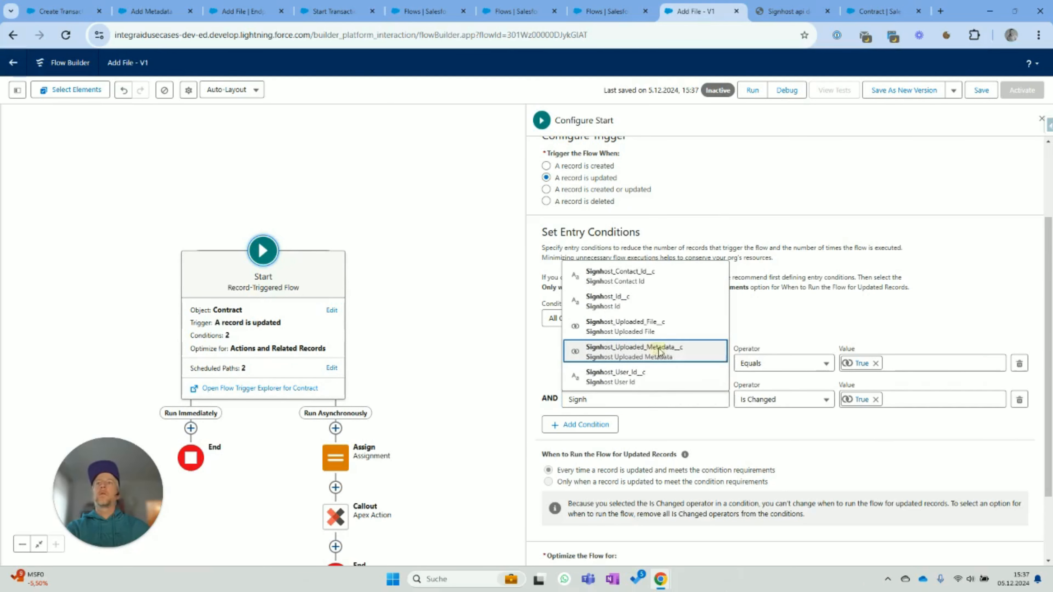
pyautogui.click(660, 352)
pyautogui.click(819, 436)
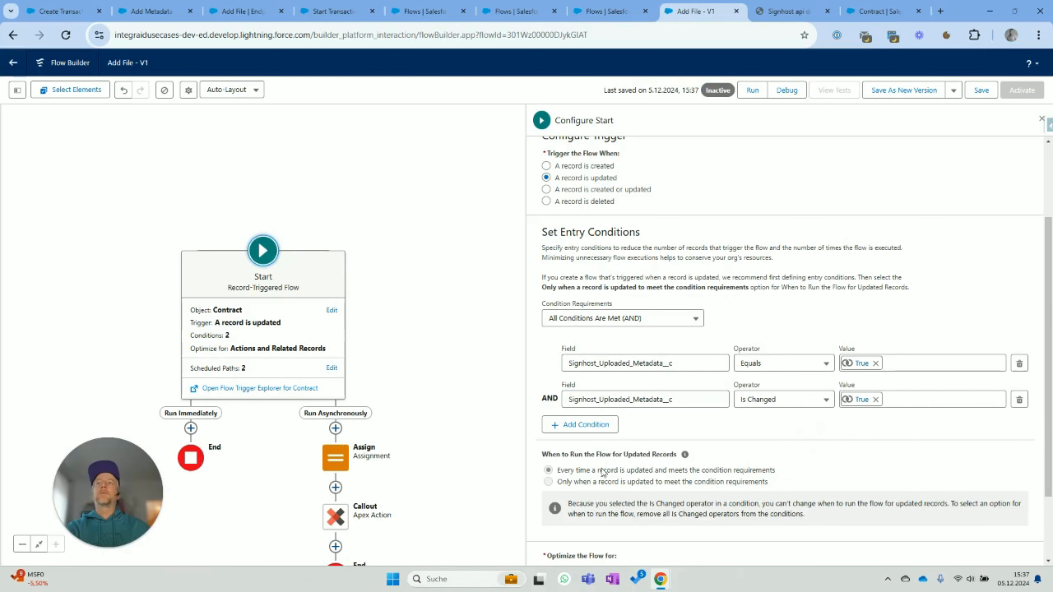
pyautogui.scroll(-2, 649, 472)
pyautogui.scroll(5, 652, 473)
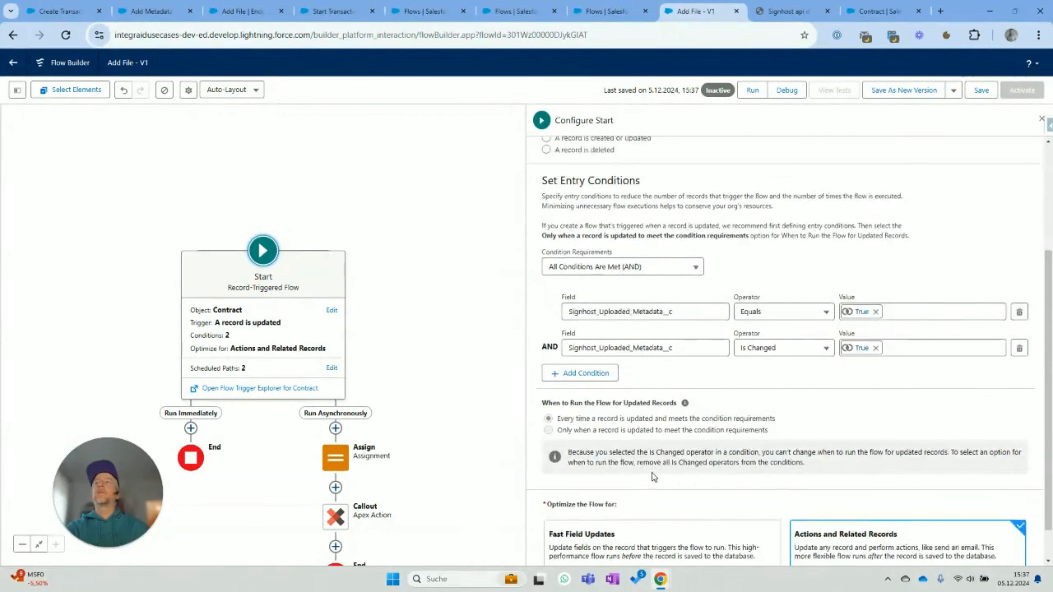
pyautogui.click(988, 95)
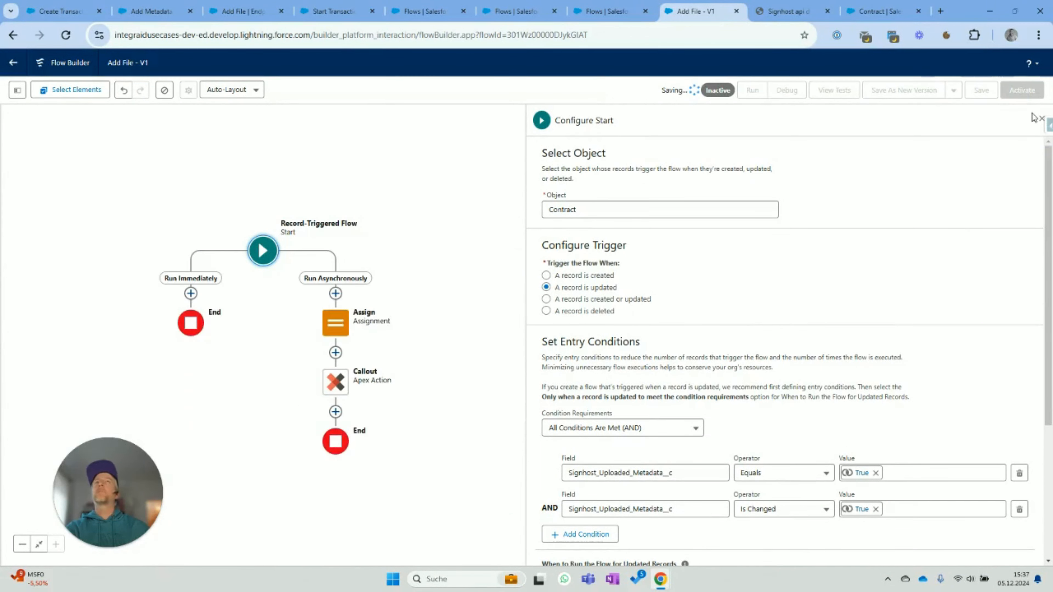
pyautogui.click(1023, 90)
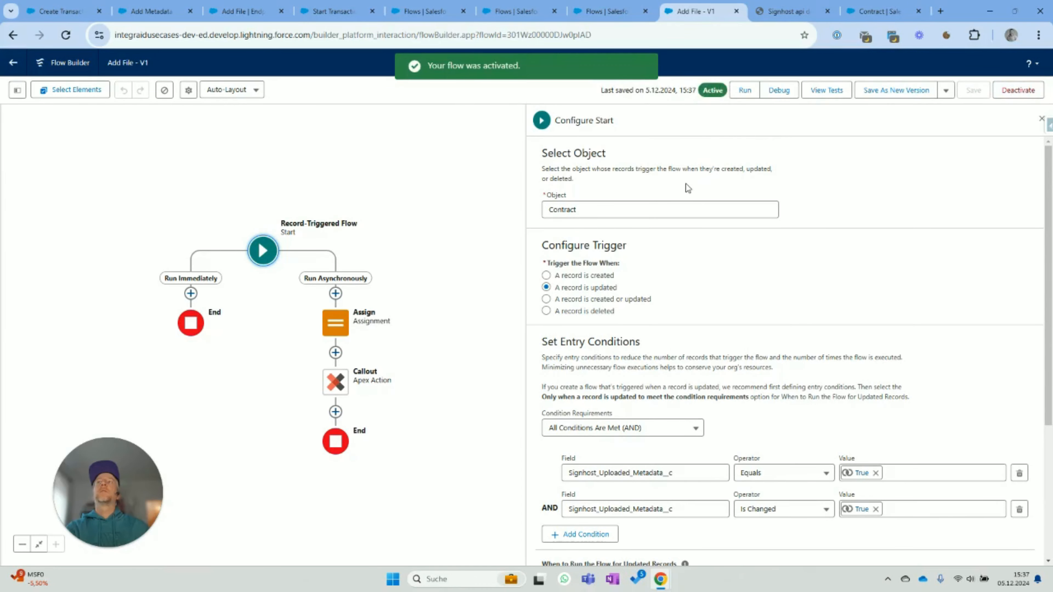
# - Save the flow as a new flow labelled 'Start Transaction'
pyautogui.click(946, 91)
pyautogui.click(924, 113)
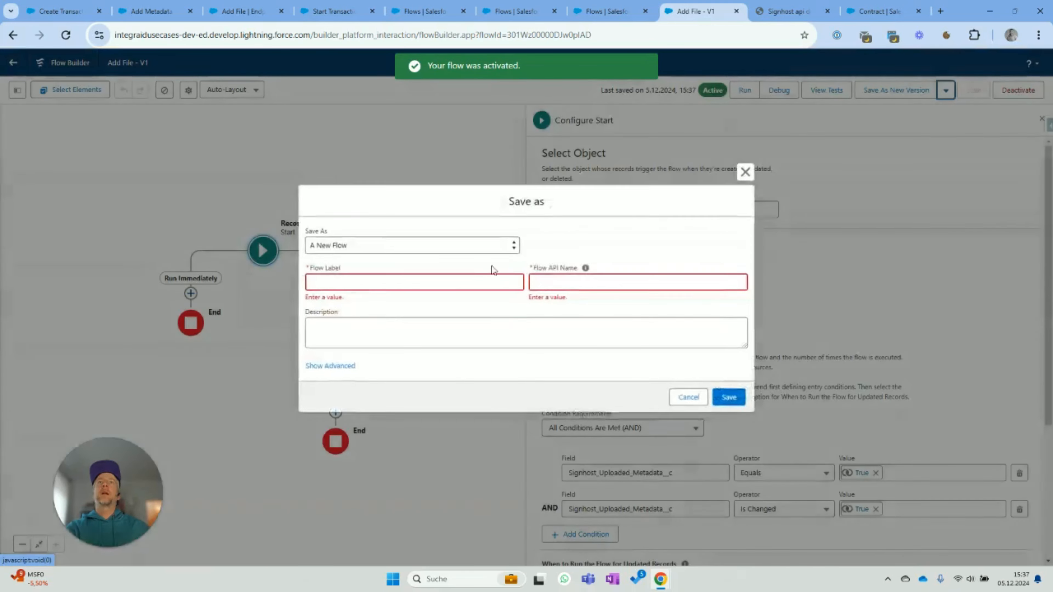
pyautogui.click(415, 275)
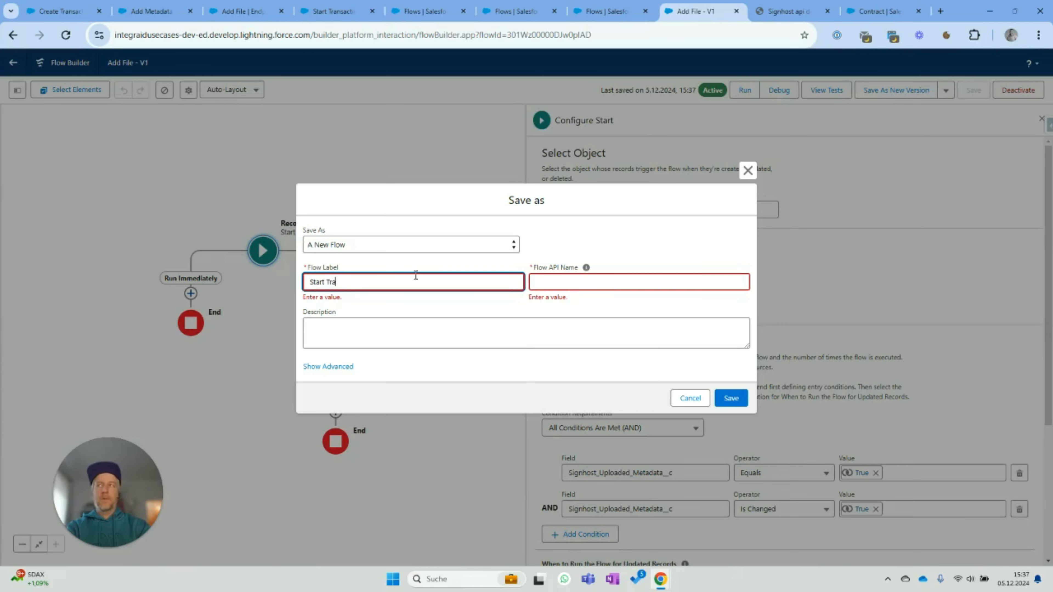
pyautogui.write('nsaction')
pyautogui.press('Tab')
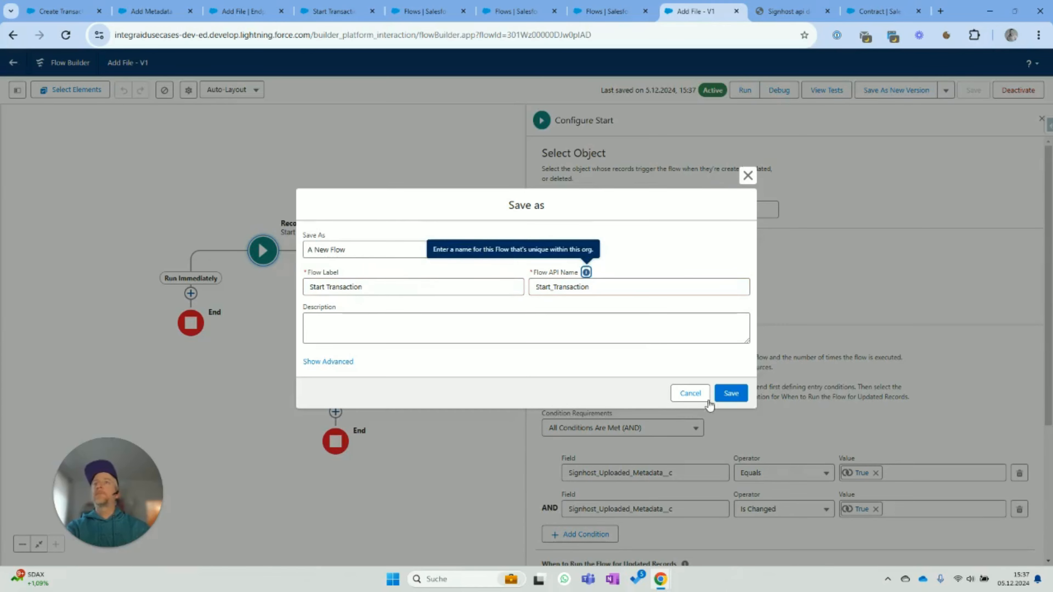
pyautogui.click(730, 397)
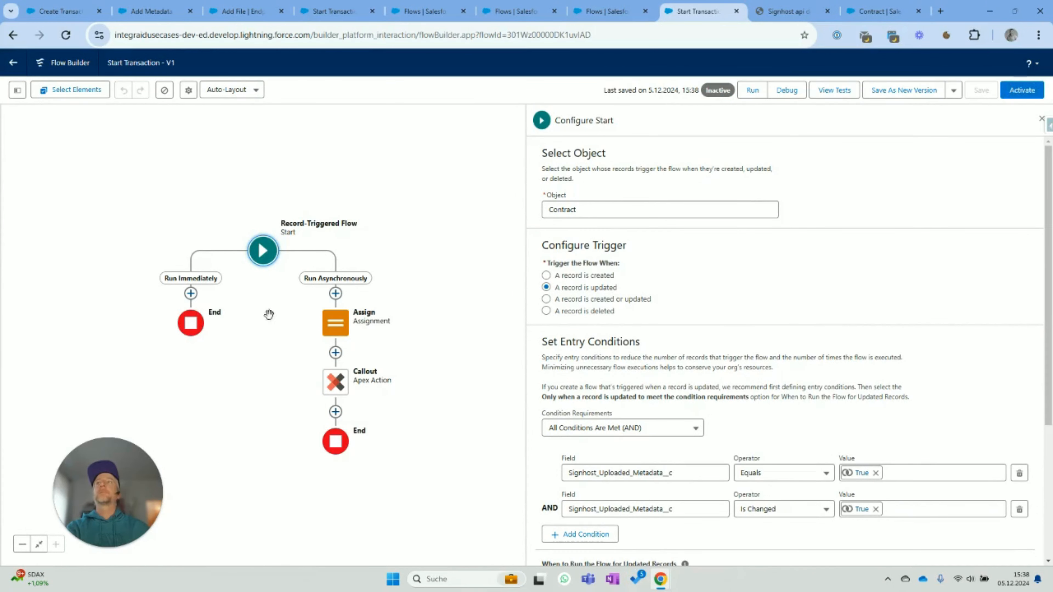
# - Change the first entry condition's field to Signhost_Uploaded_File__c
pyautogui.click(266, 257)
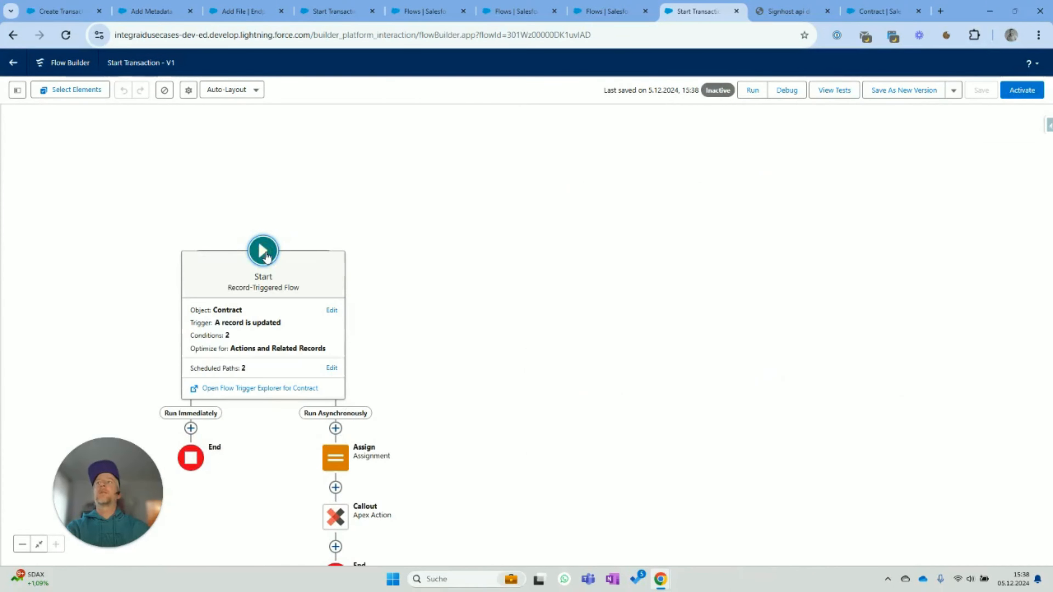
pyautogui.click(331, 310)
pyautogui.scroll(-4, 826, 394)
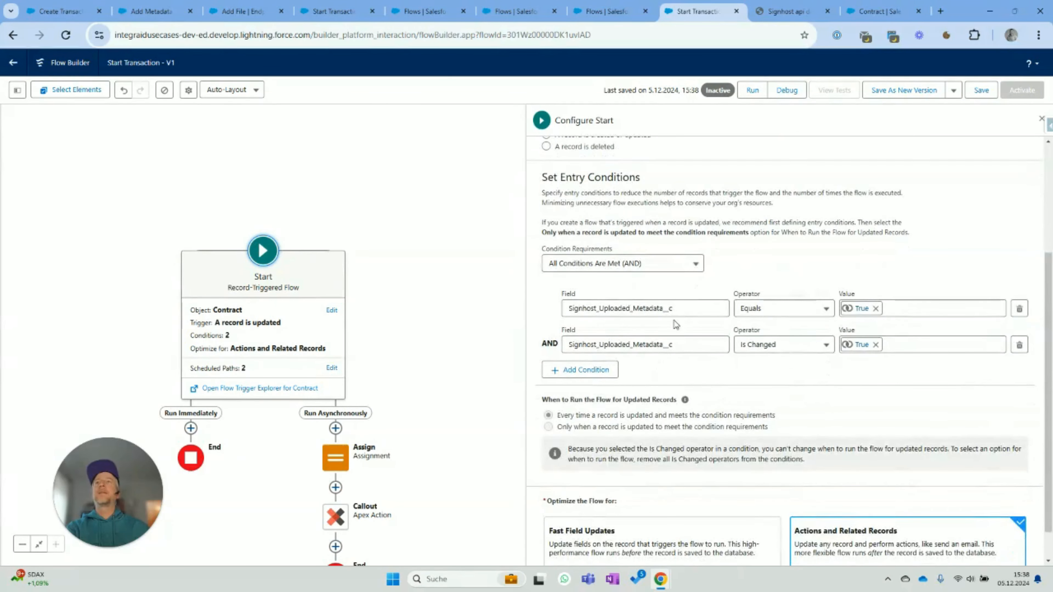
pyautogui.moveTo(599, 307); pyautogui.dragTo(630, 307)
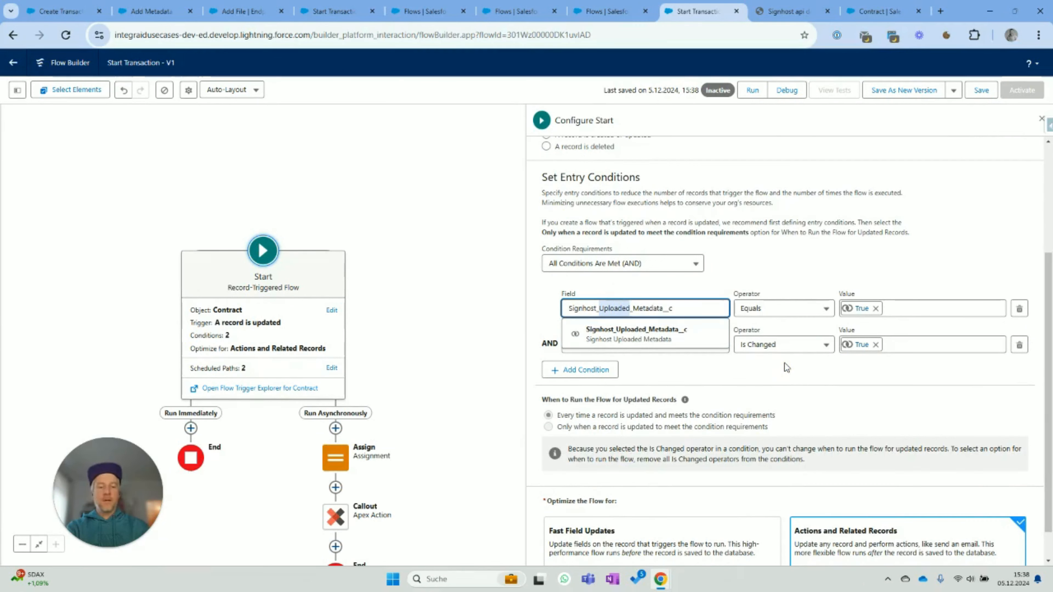
pyautogui.write('File')
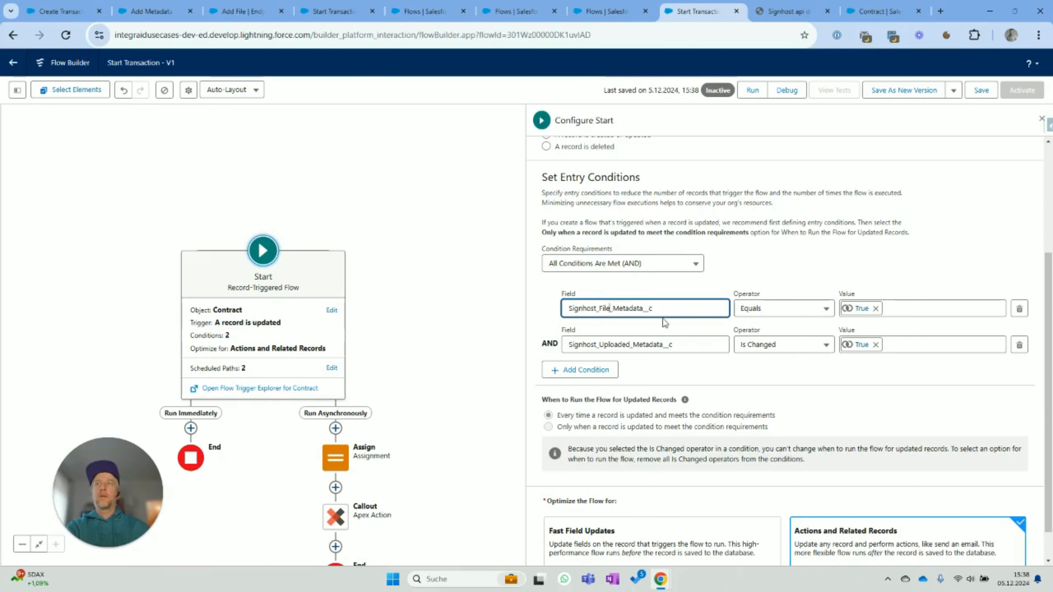
pyautogui.click(642, 309)
pyautogui.press('BackSpace')
pyautogui.press('BackSpace')
pyautogui.press('BackSpace')
pyautogui.press('BackSpace')
pyautogui.press('BackSpace')
pyautogui.press('BackSpace')
pyautogui.press('BackSpace')
pyautogui.press('BackSpace')
pyautogui.press('BackSpace')
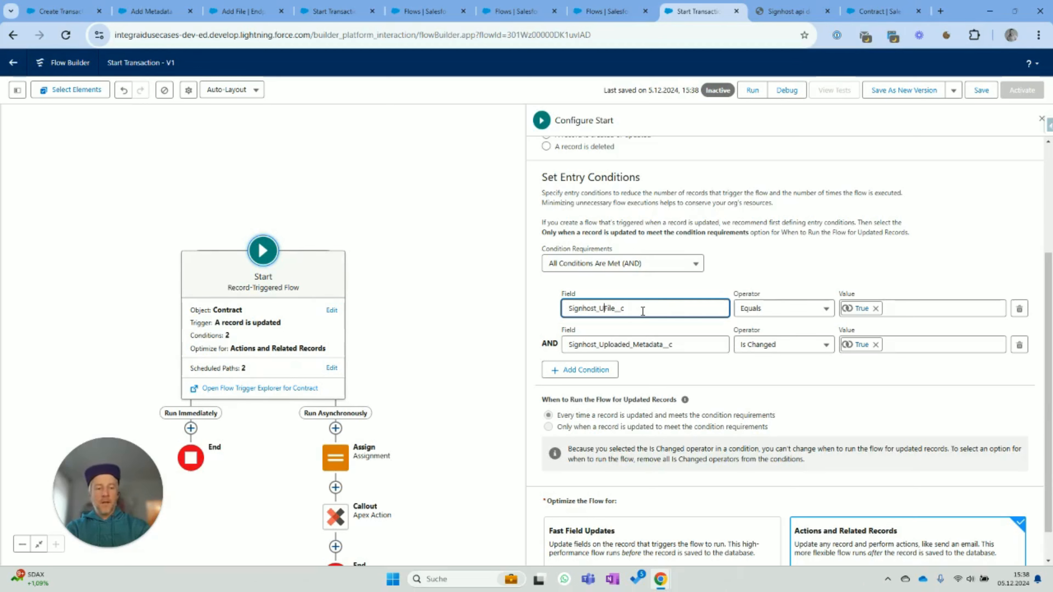
pyautogui.write('ded_')
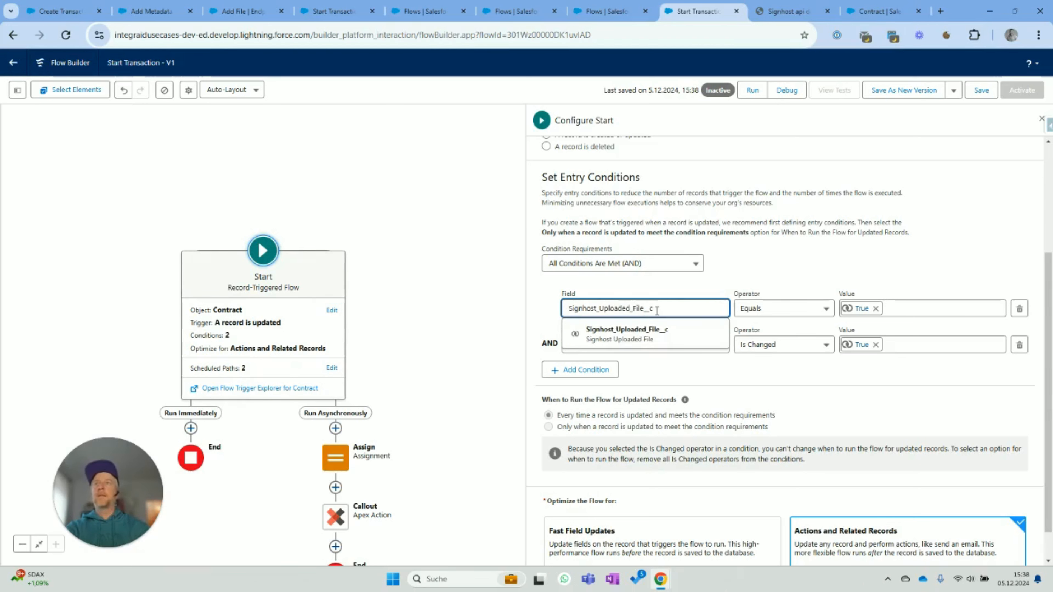
pyautogui.moveTo(656, 310); pyautogui.dragTo(536, 301)
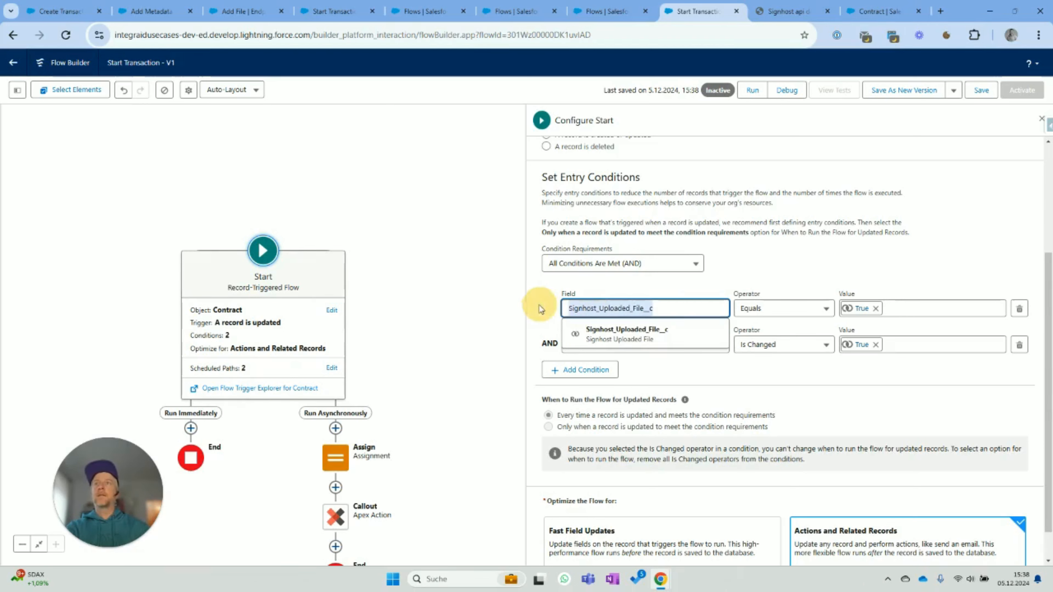
pyautogui.click(855, 281)
# - Change the second entry condition's field to Signhost_Uploaded_File__c as well
pyautogui.doubleClick(644, 350)
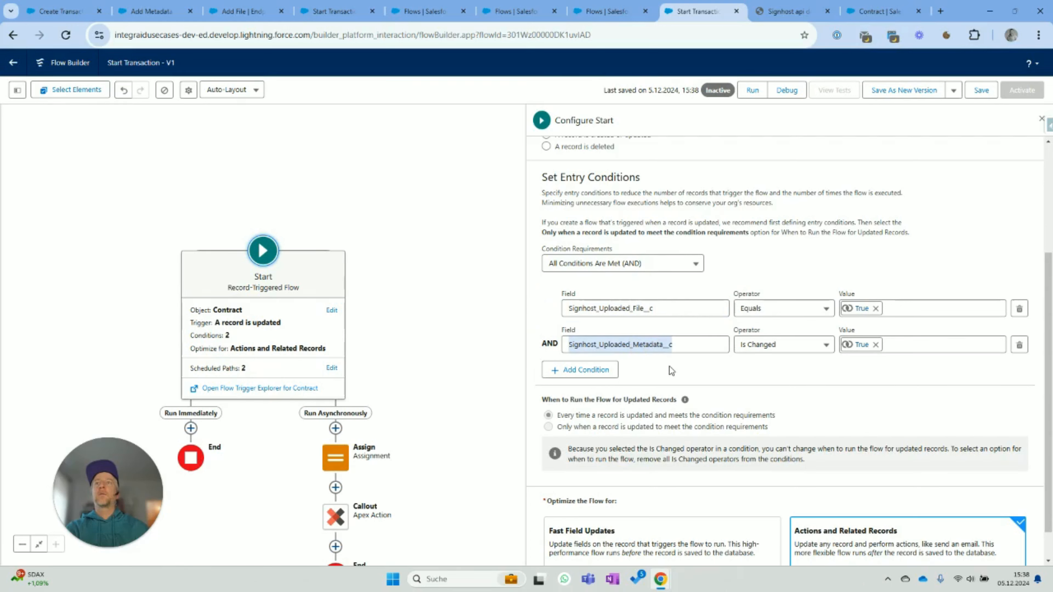
pyautogui.doubleClick(663, 313)
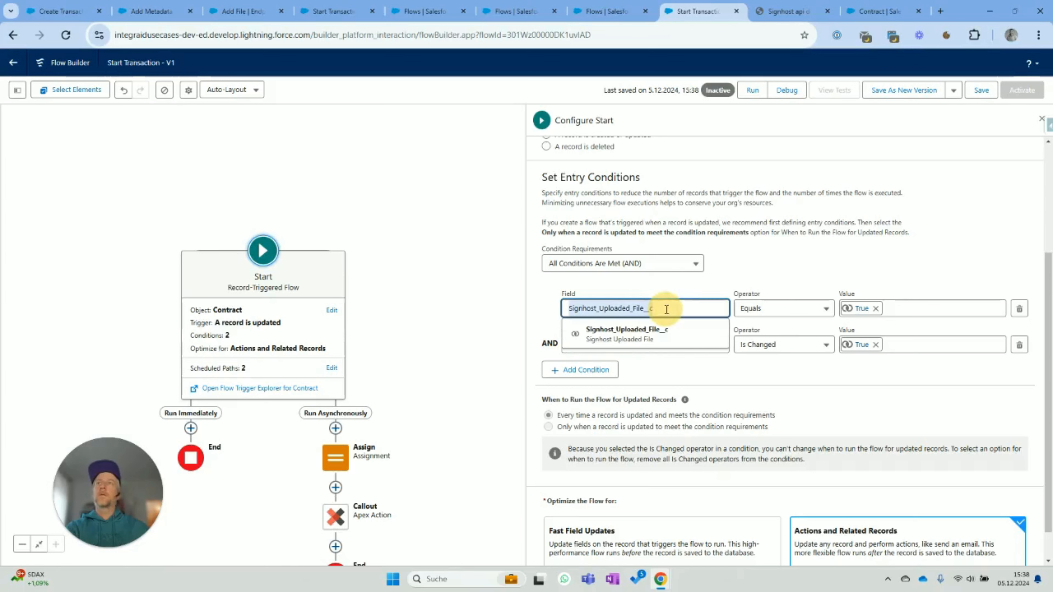
pyautogui.doubleClick(667, 344)
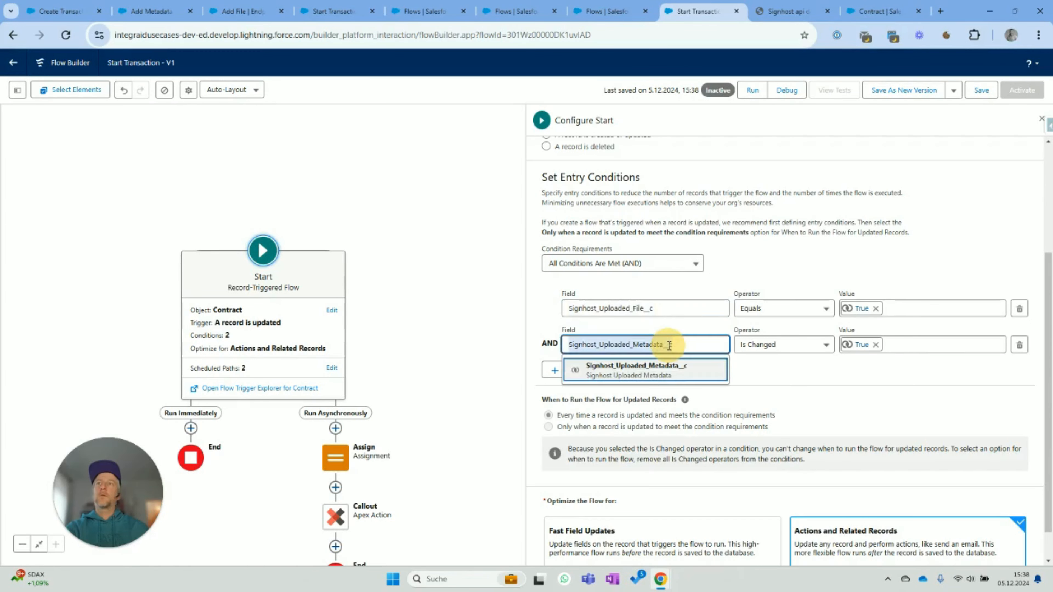
pyautogui.write('dignhost')
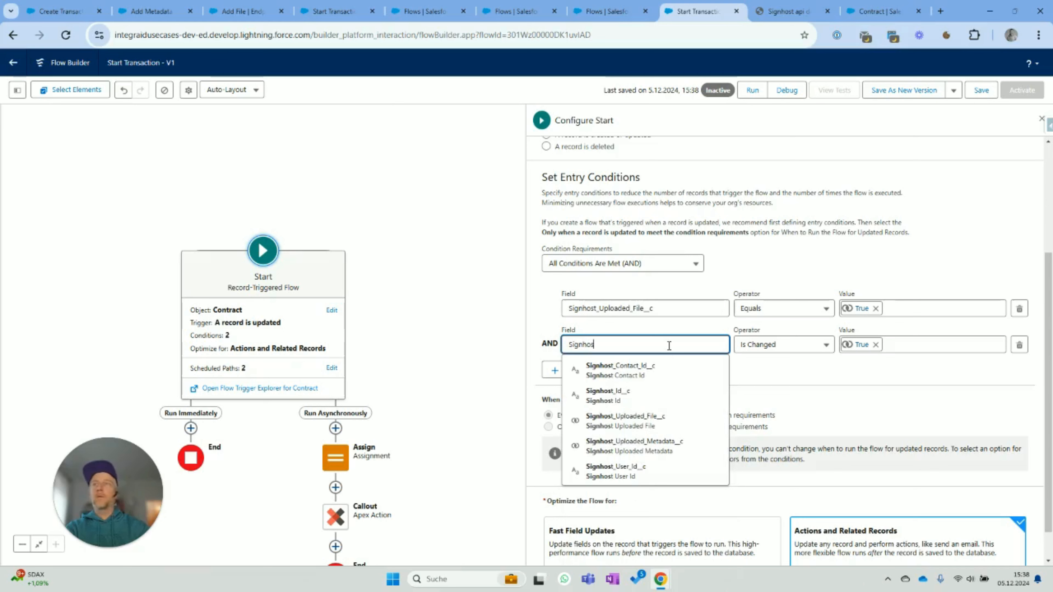
pyautogui.click(634, 419)
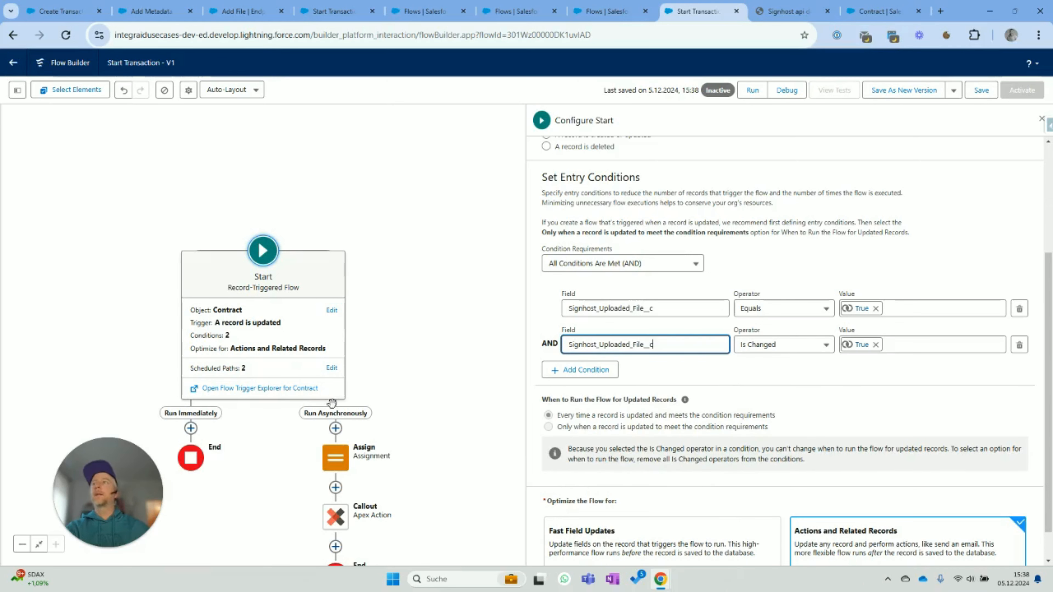
pyautogui.click(448, 316)
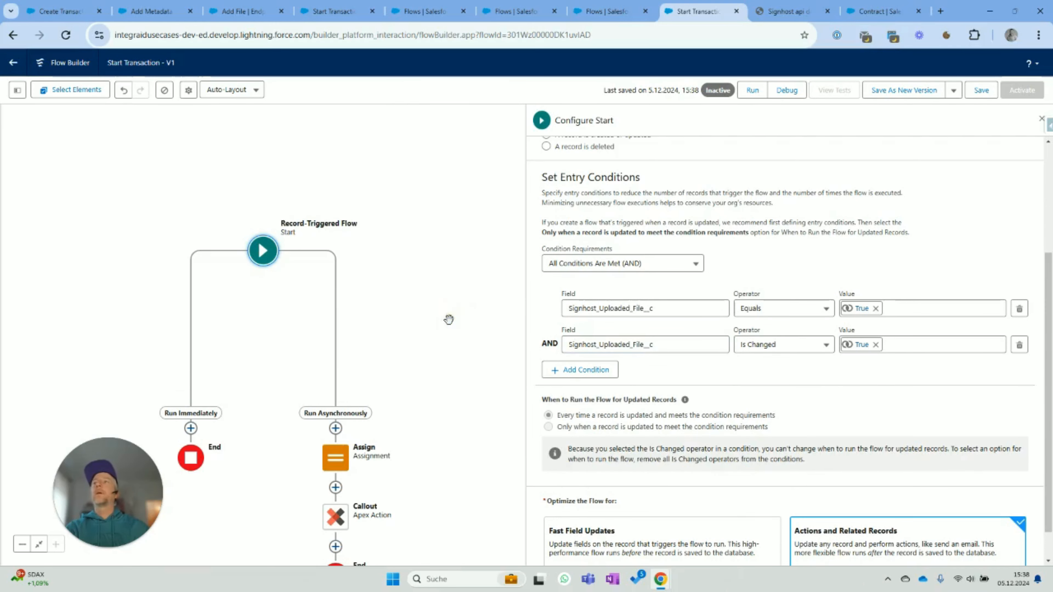
# - Copy the mapping identifier IGM0015 from the Start Transaction mapping record
pyautogui.click(339, 385)
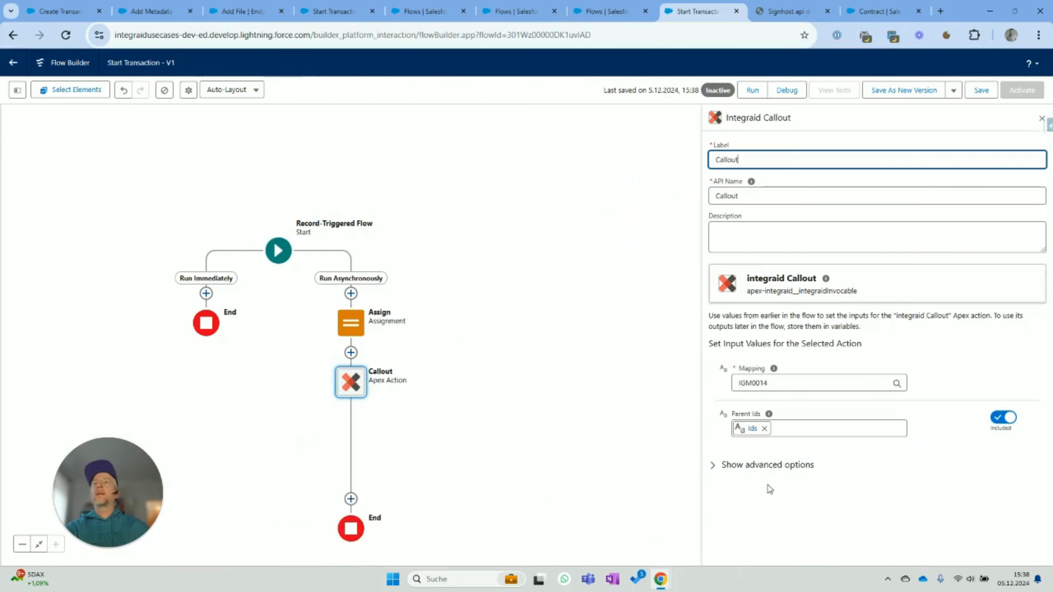
pyautogui.click(777, 385)
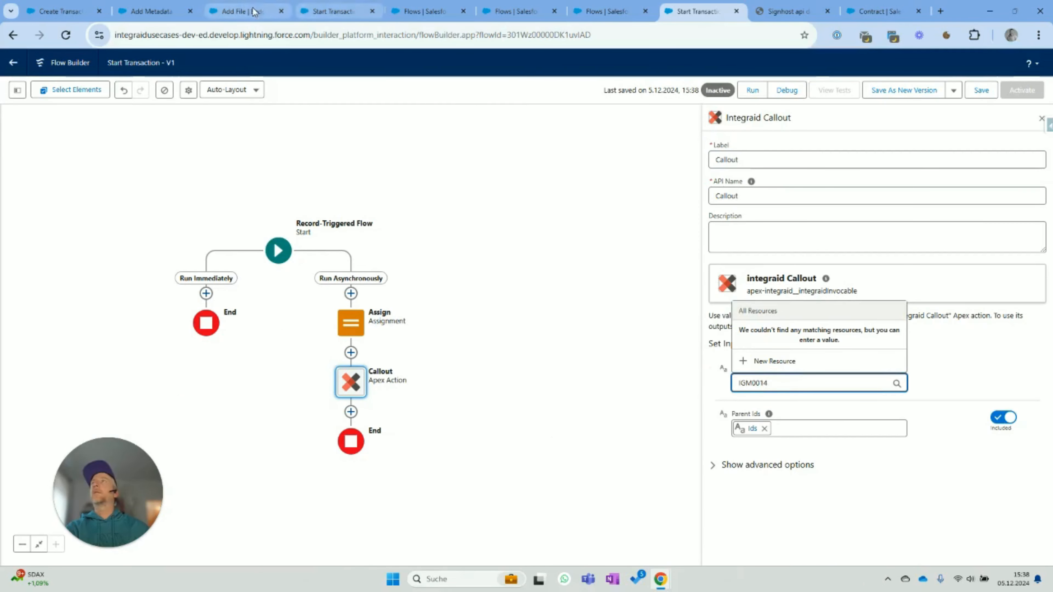
pyautogui.click(327, 11)
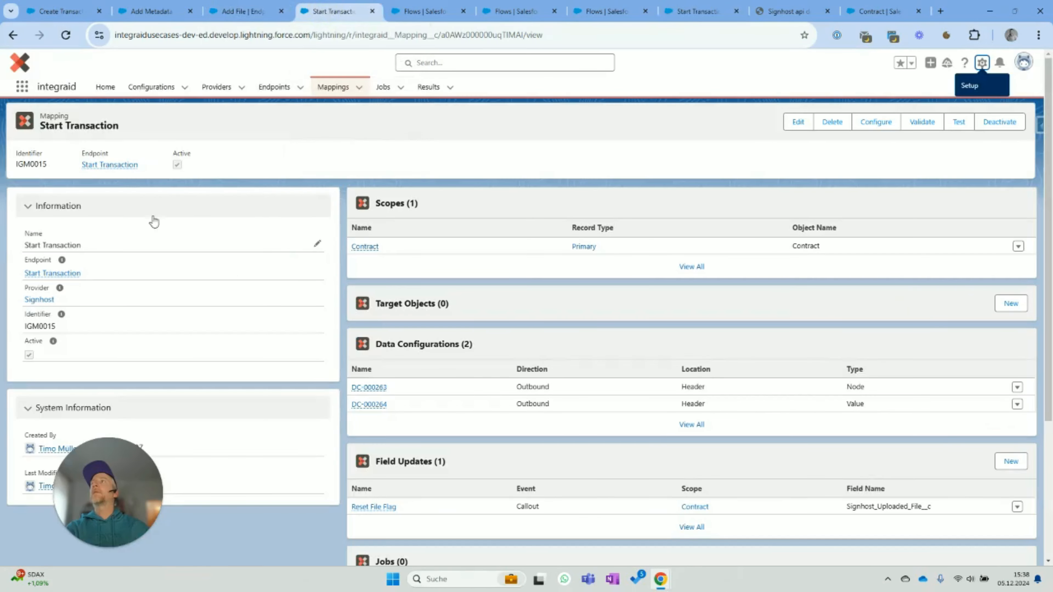
pyautogui.moveTo(63, 325); pyautogui.dragTo(26, 326)
pyautogui.hotkey('ctrl', 'c')
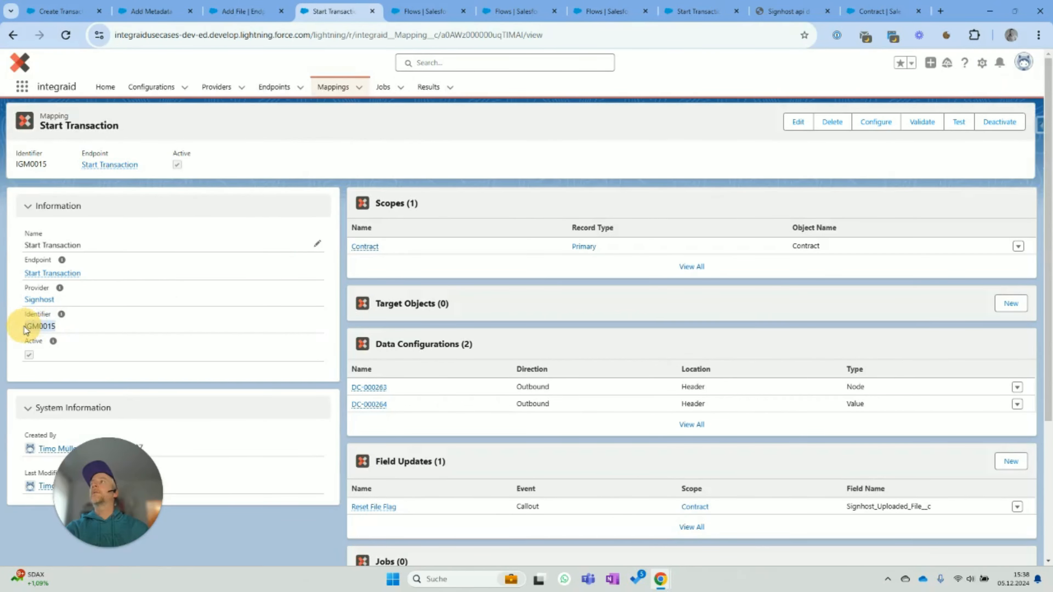
pyautogui.click(701, 11)
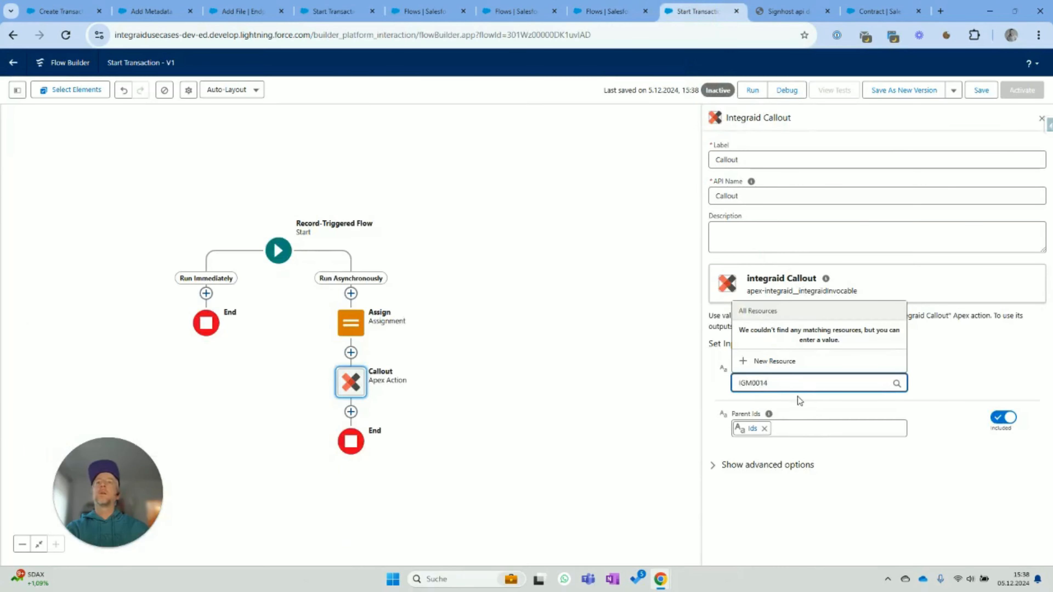
# - Set the callout's Mapping to IGM0015, then save and activate the Start Transaction flow
pyautogui.hotkey('ctrl', 'a')
pyautogui.hotkey('ctrl', 'v')
pyautogui.click(873, 503)
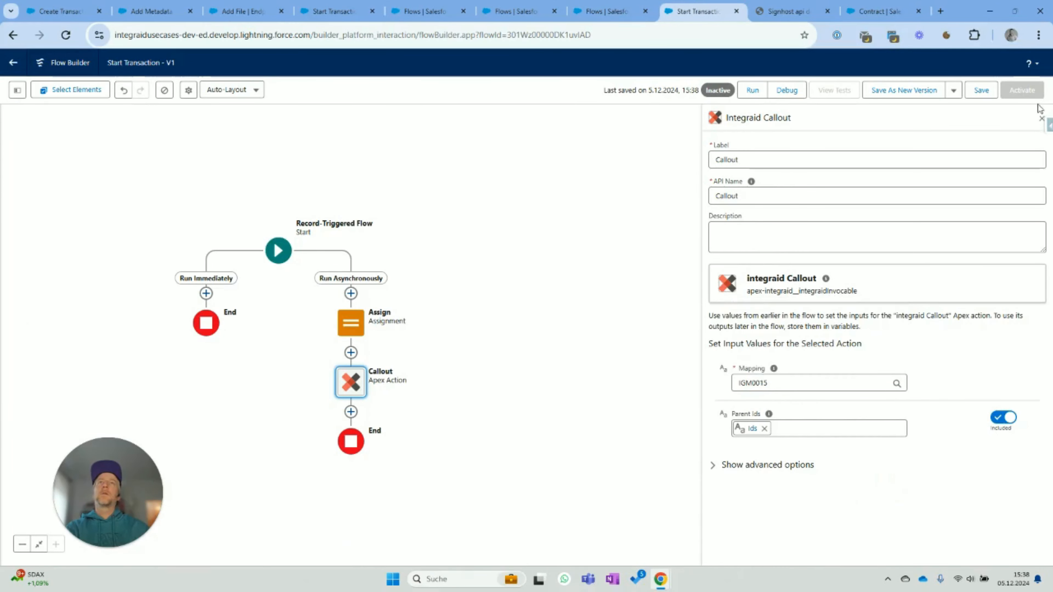
pyautogui.click(979, 92)
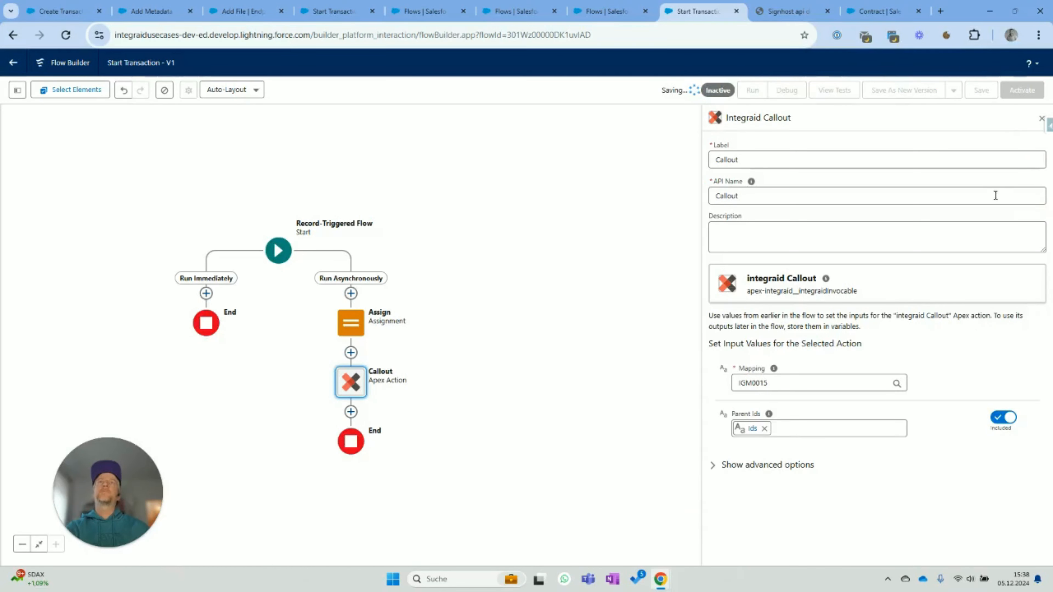
pyautogui.click(1018, 91)
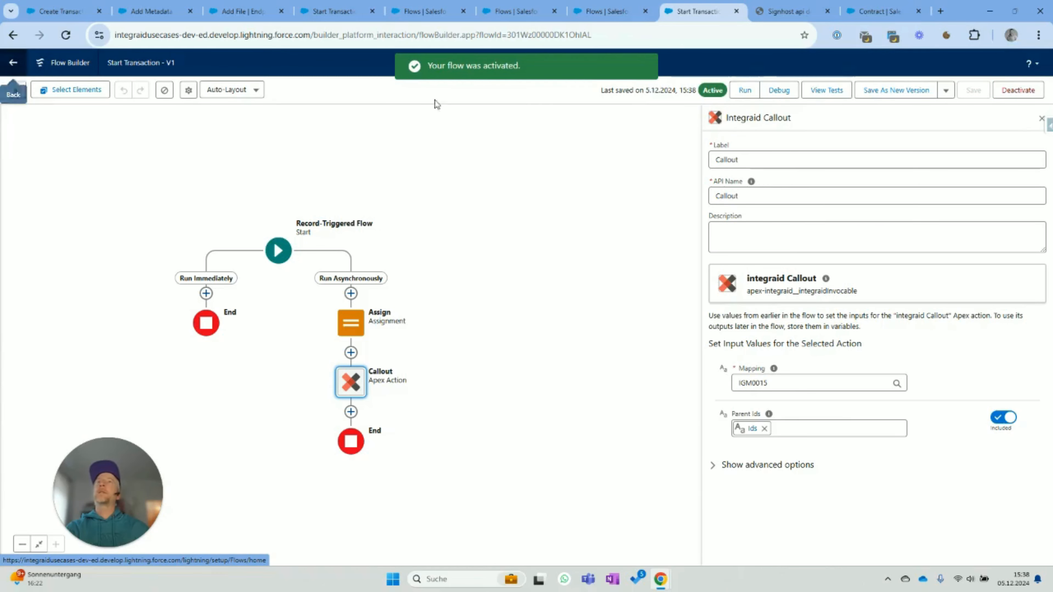
pyautogui.click(867, 9)
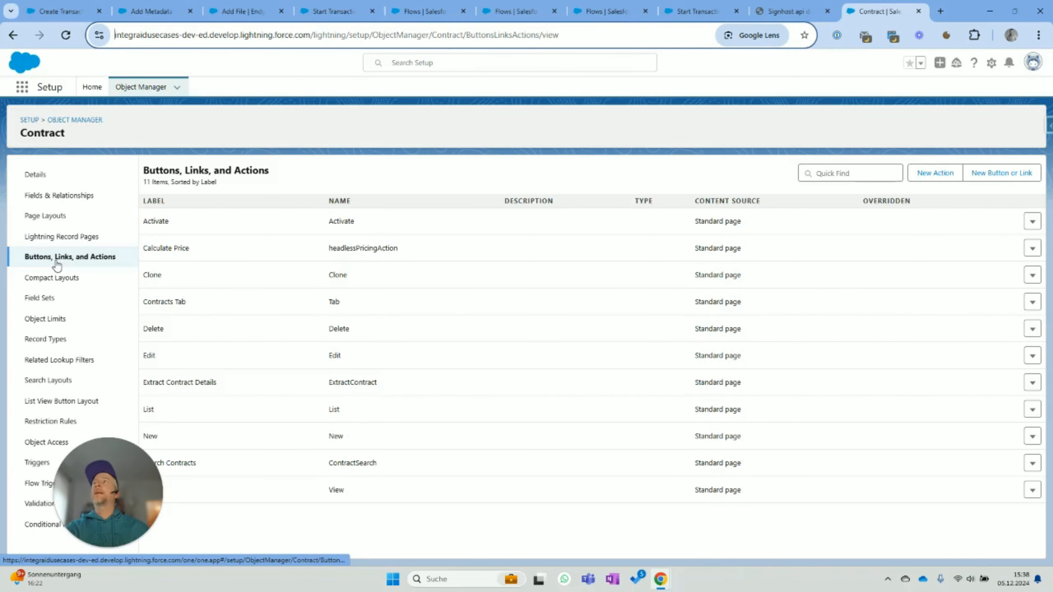
# - Create and save a Flow-type Contract action 'Start Signature' running Contract, Create Signhost Transaction
pyautogui.click(934, 172)
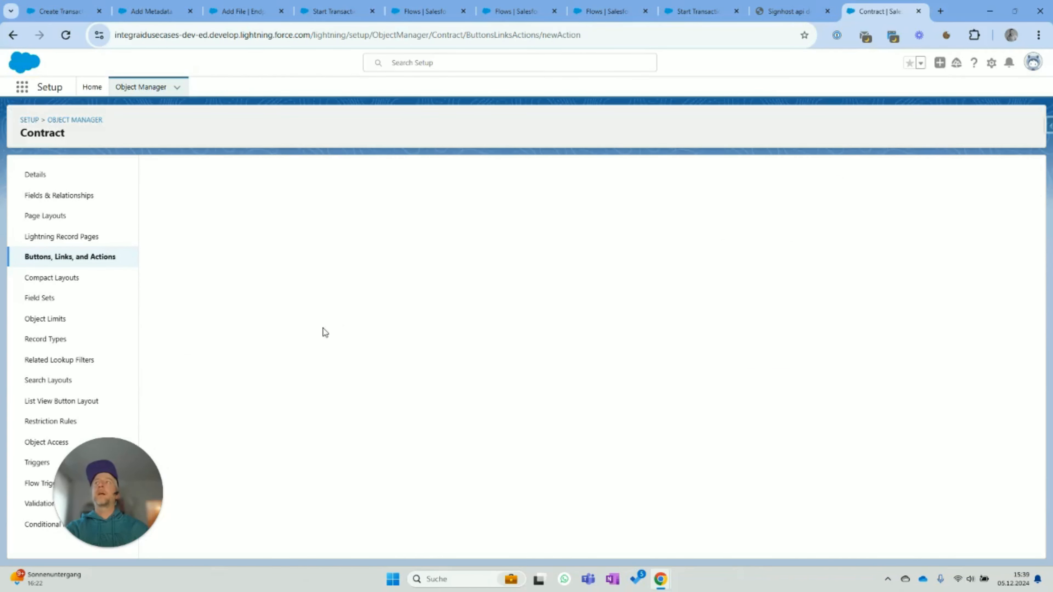
pyautogui.click(346, 237)
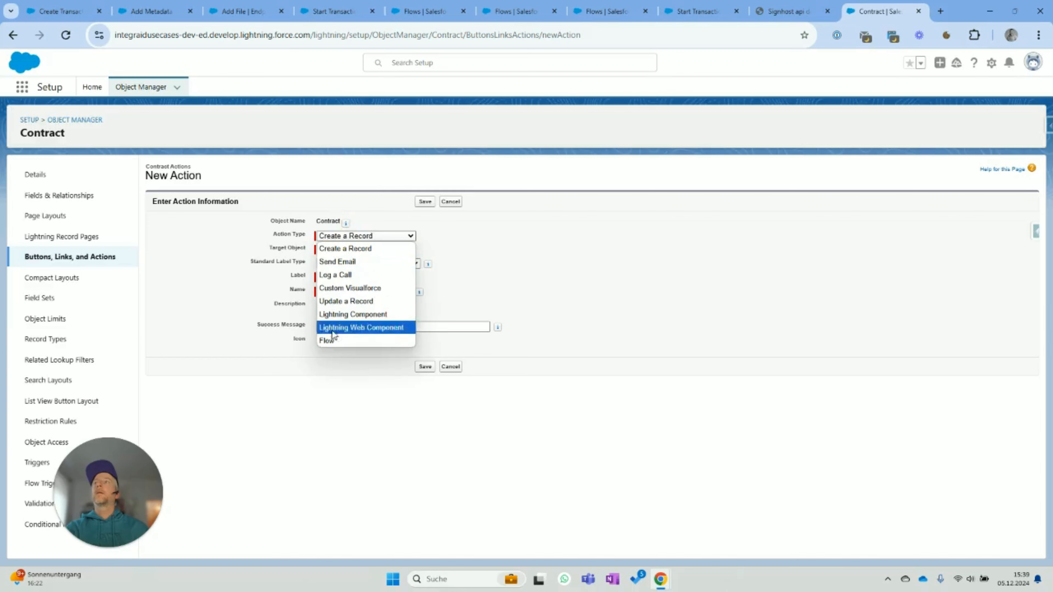
pyautogui.click(329, 341)
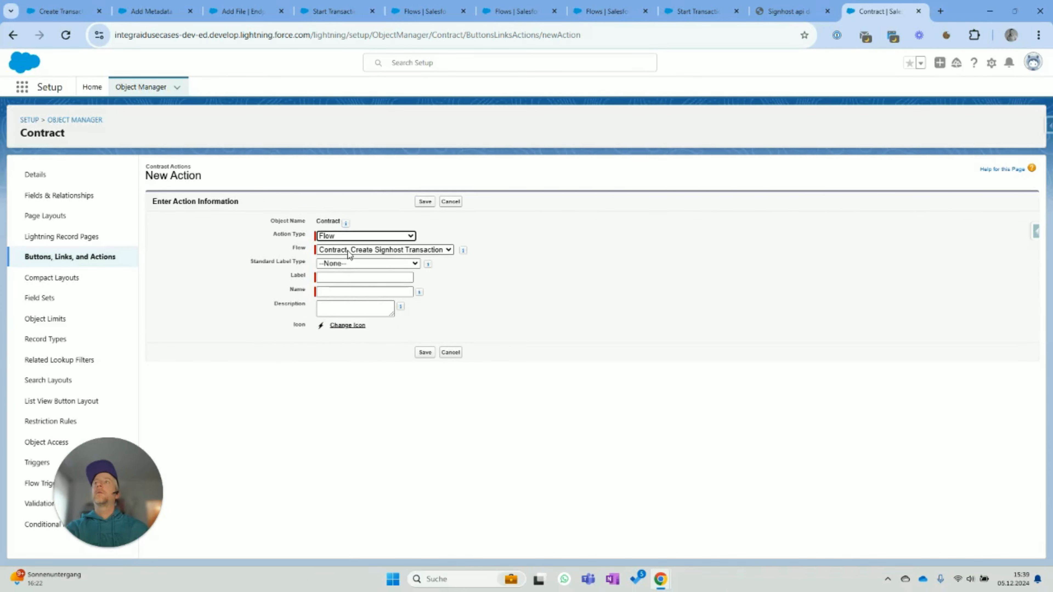
pyautogui.click(400, 277)
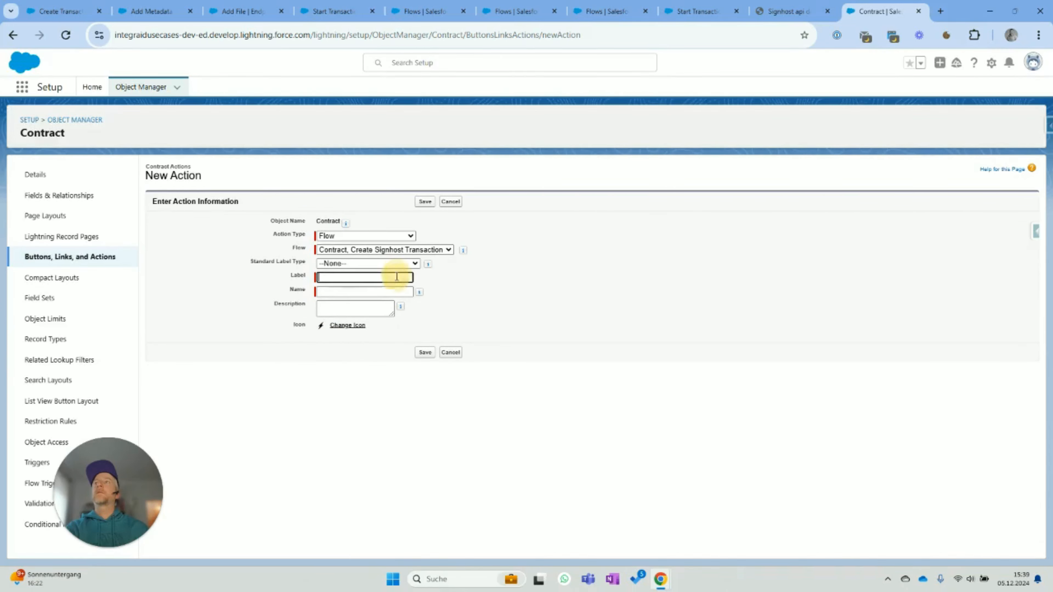
pyautogui.write('Start')
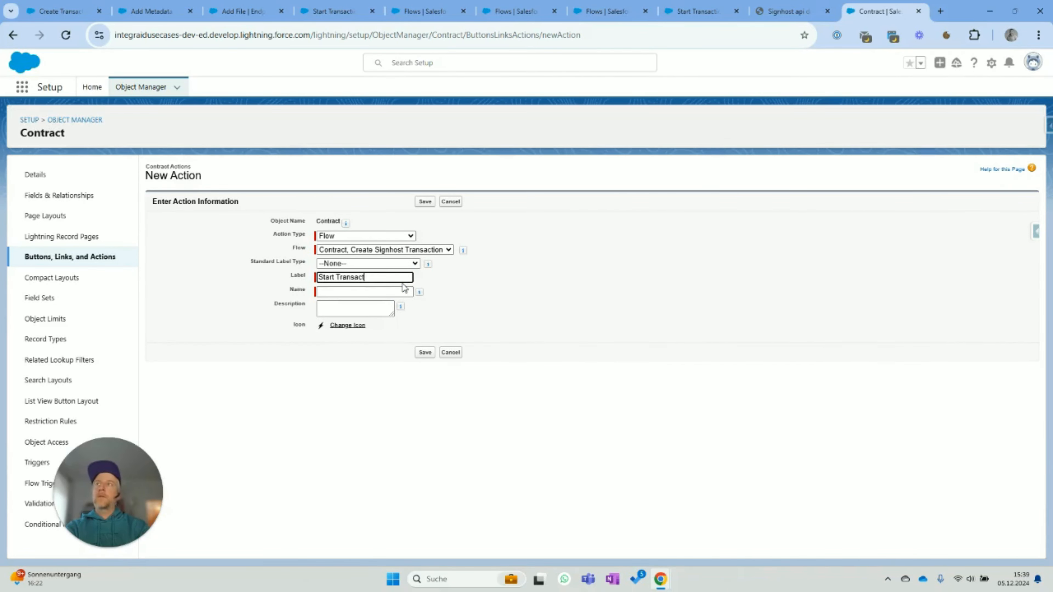
pyautogui.write(' T')
pyautogui.press('BackSpace')
pyautogui.write('Si')
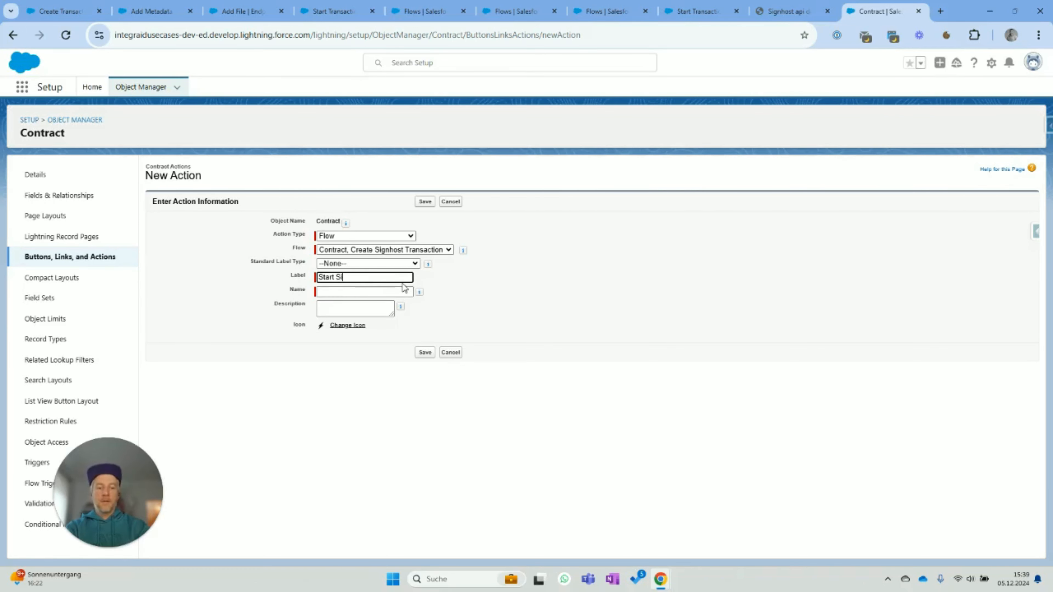
pyautogui.write('gnature')
pyautogui.click(404, 291)
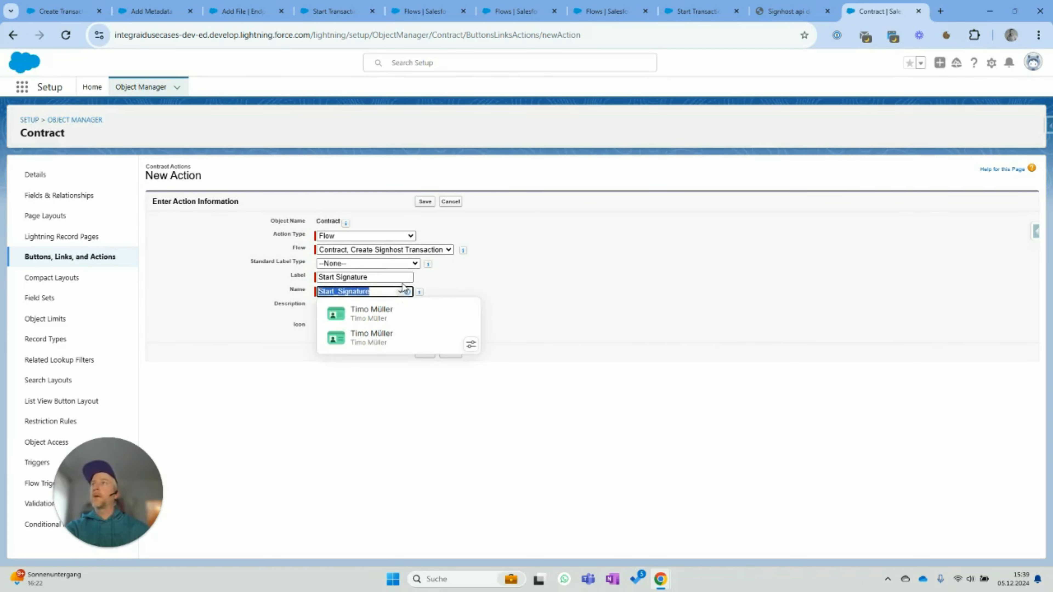
pyautogui.click(427, 202)
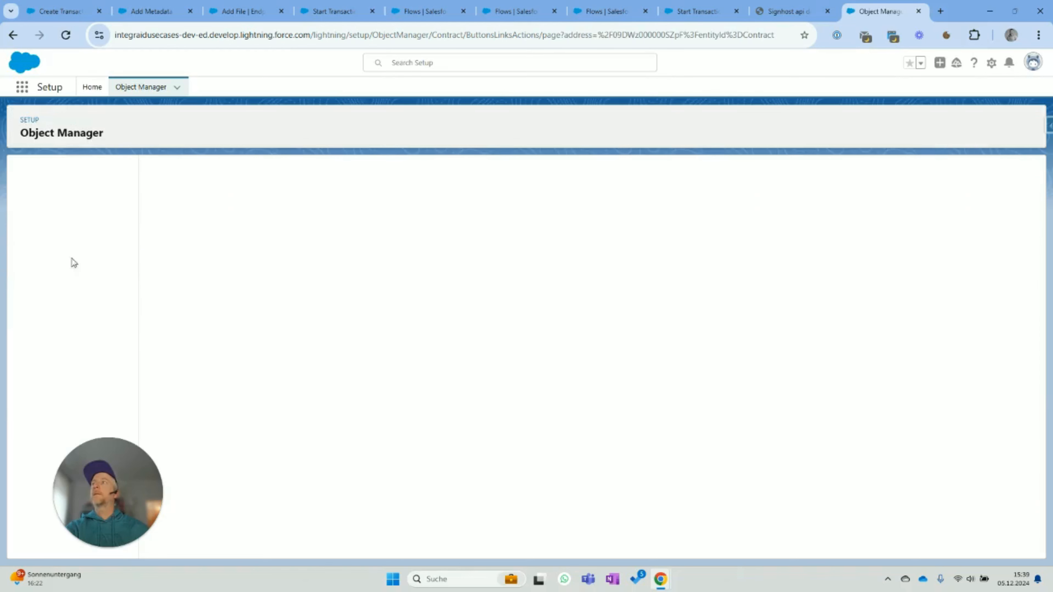
# - Place Start Signature among the Contract Layout's Mobile & Lightning actions and save the layout
pyautogui.click(51, 220)
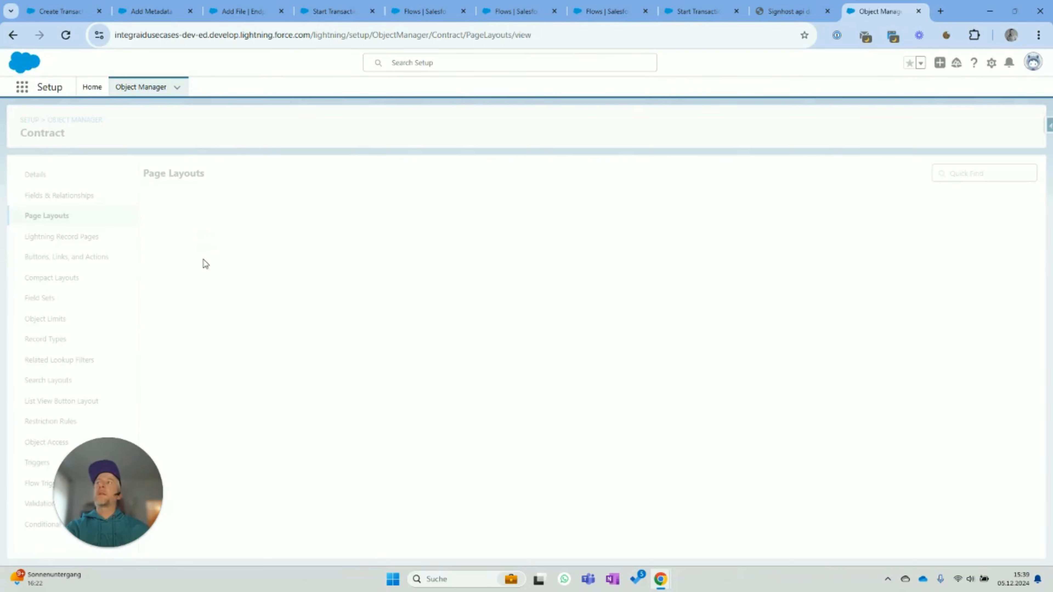
pyautogui.click(177, 224)
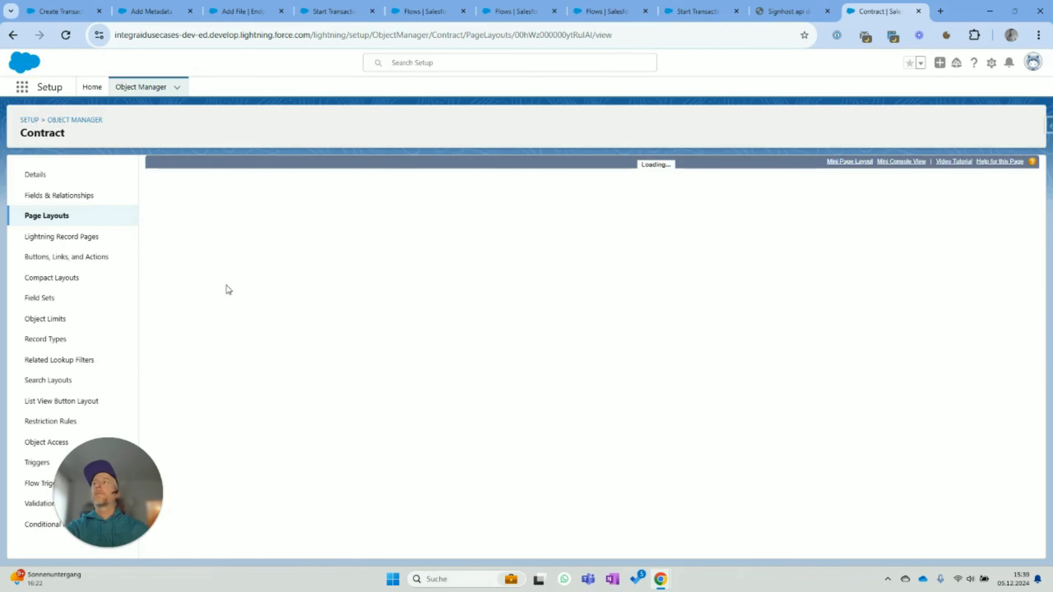
pyautogui.click(168, 229)
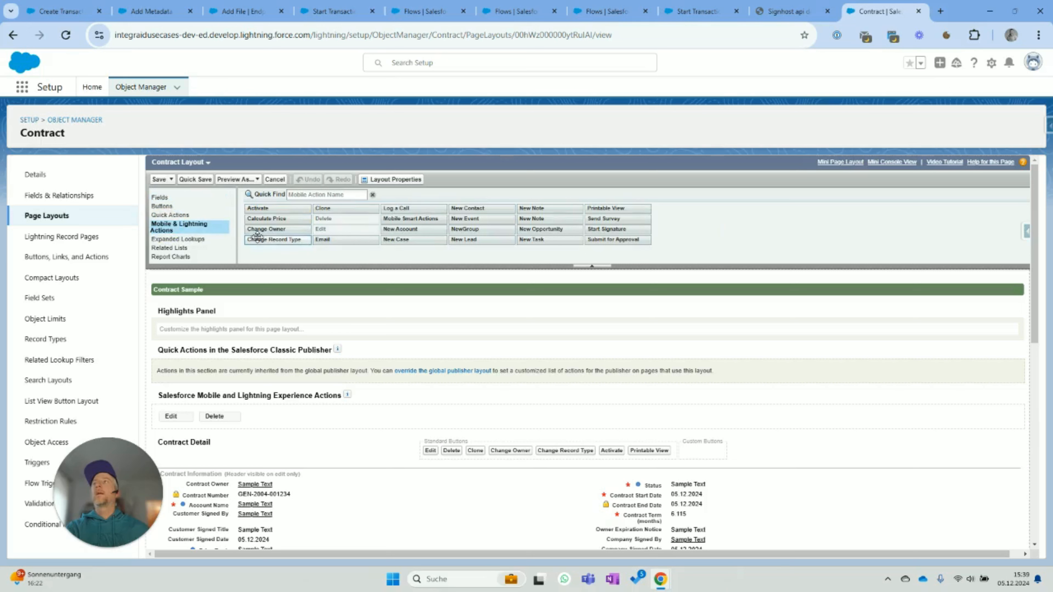
pyautogui.moveTo(606, 229)
pyautogui.mouseDown()
pyautogui.moveTo(693, 452)
pyautogui.moveTo(706, 447)
pyautogui.moveTo(707, 413)
pyautogui.mouseUp()
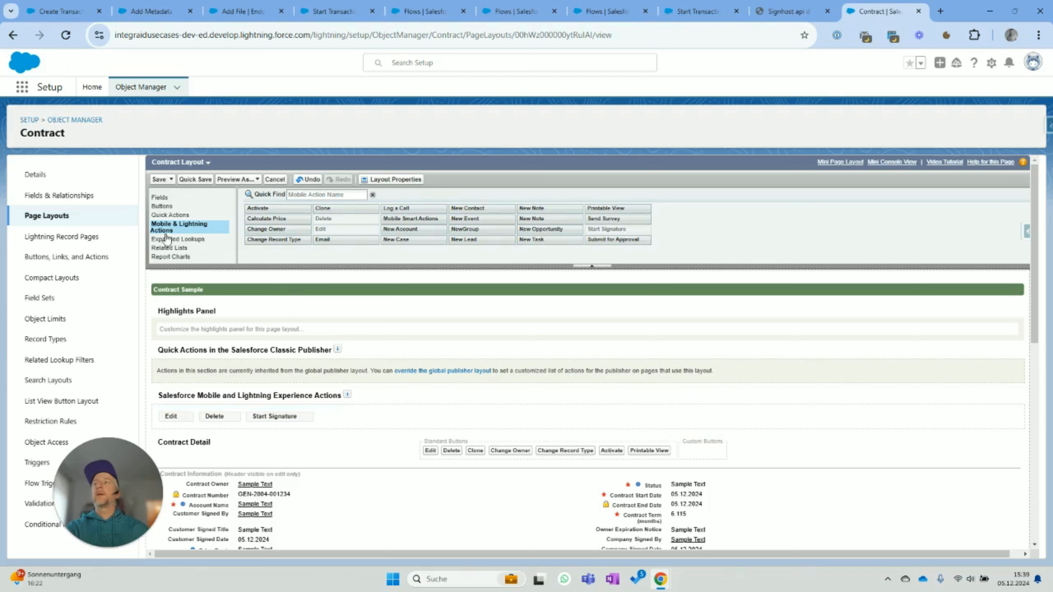
pyautogui.click(162, 179)
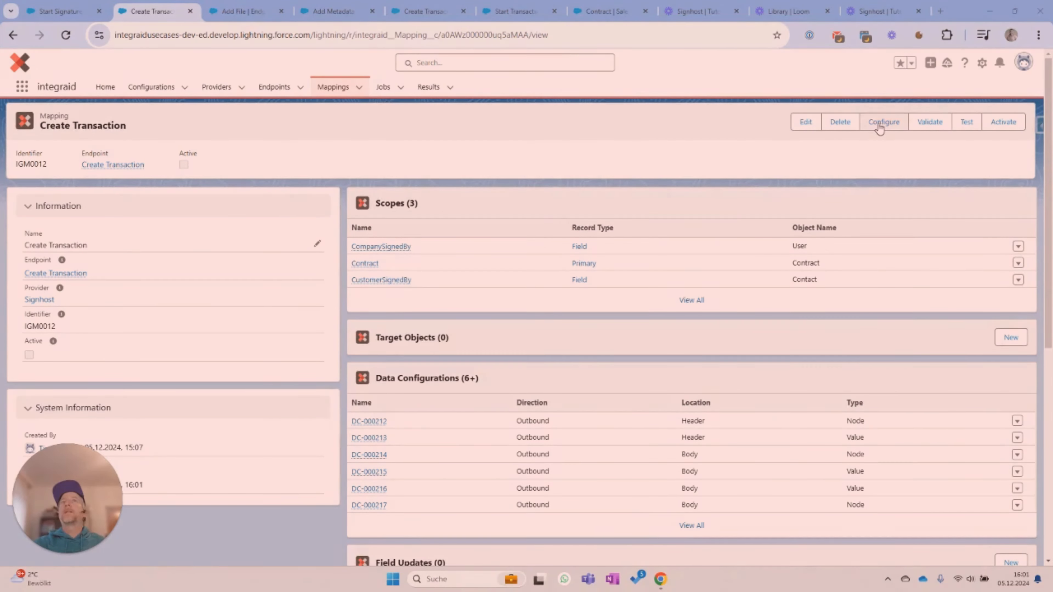
# - Begin configuring Create Transaction's outbound Body mapping and open the second Signers entry
pyautogui.click(880, 124)
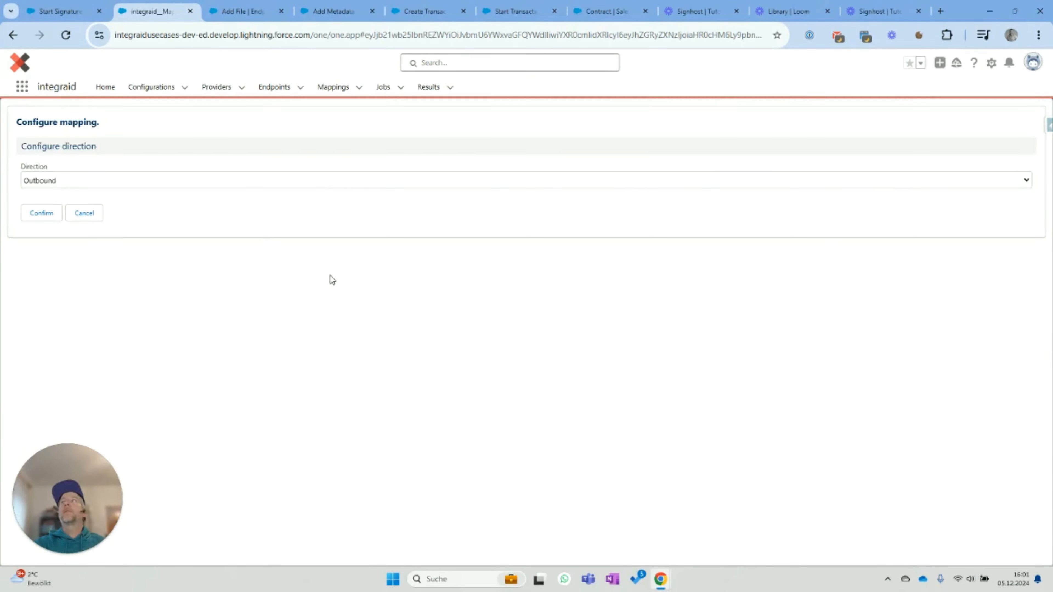
pyautogui.click(41, 212)
pyautogui.click(41, 213)
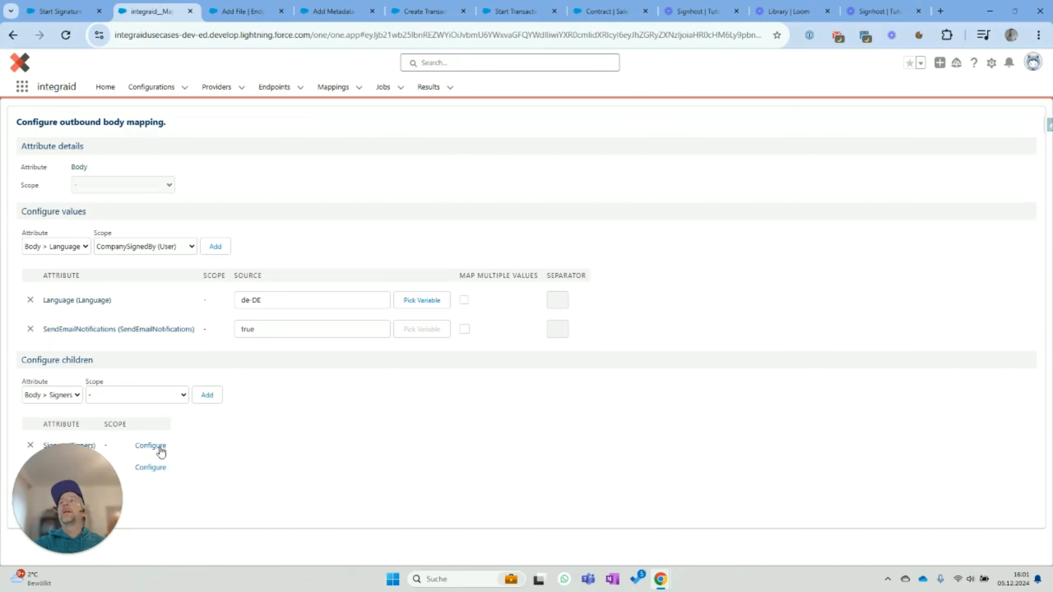
pyautogui.moveTo(71, 463); pyautogui.dragTo(297, 455)
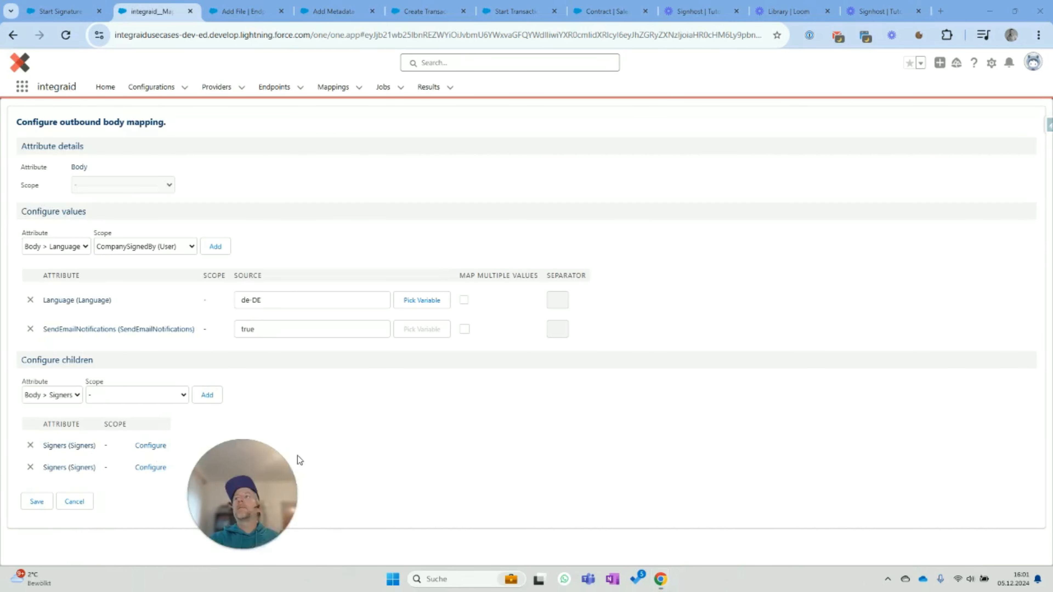
pyautogui.click(148, 472)
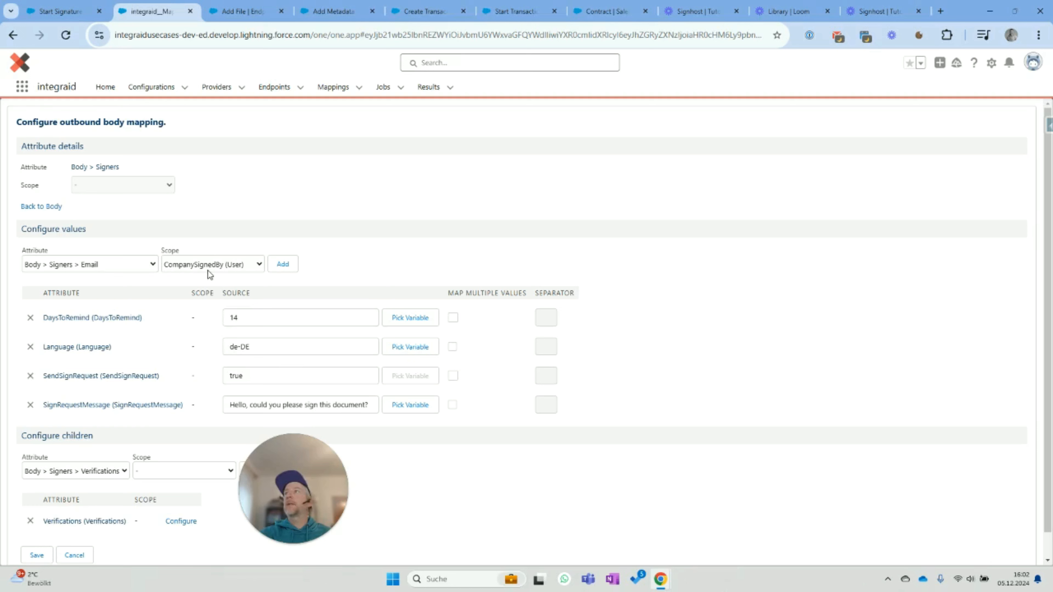
# - Add a signer Email scoped to CustomerSignedBy (Contact) using its Email field, and save
pyautogui.click(180, 265)
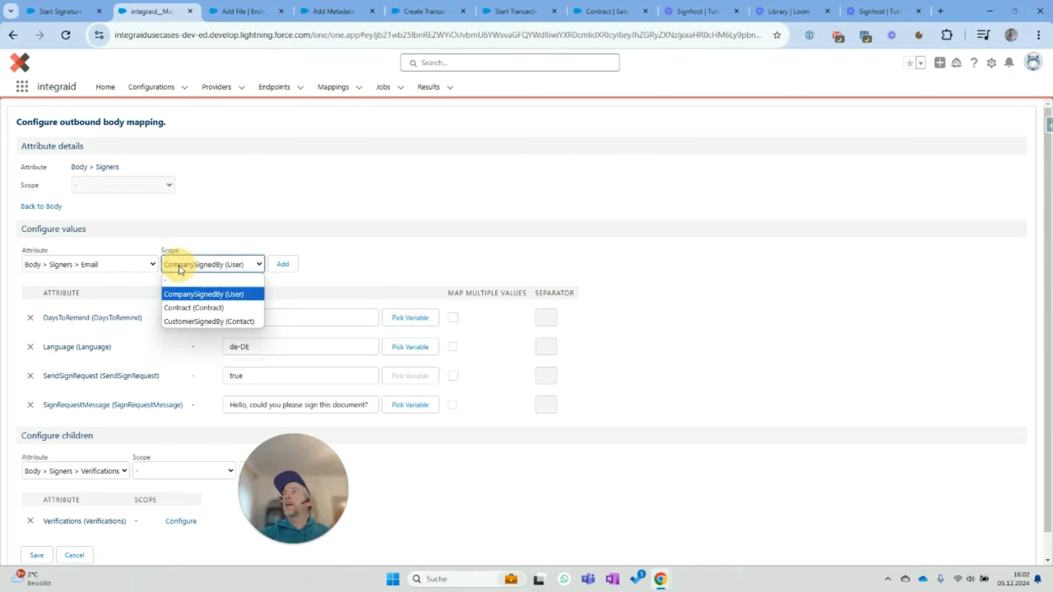
pyautogui.click(192, 320)
pyautogui.click(283, 264)
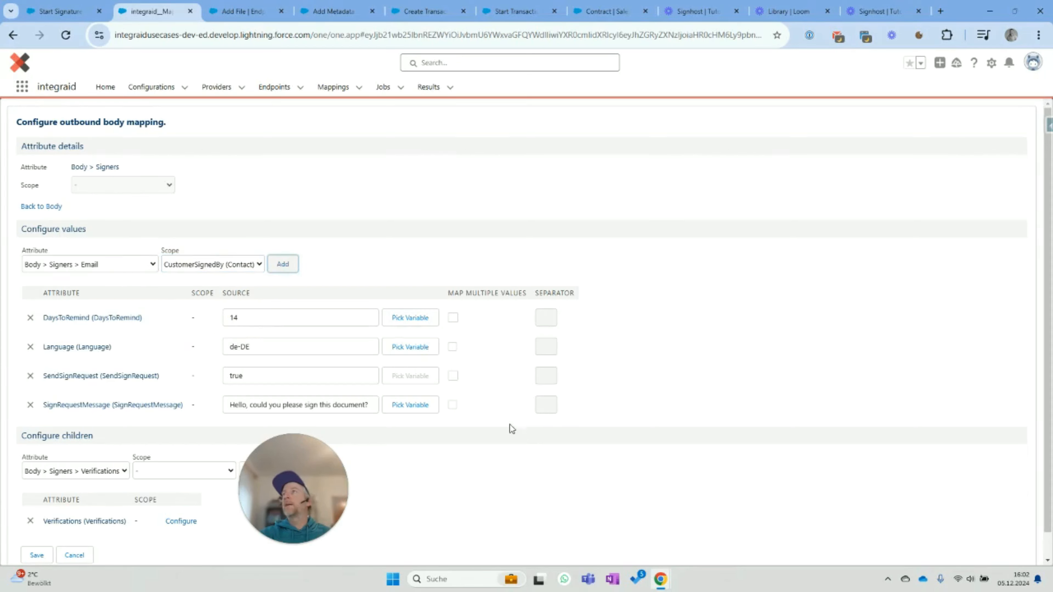
pyautogui.click(283, 348)
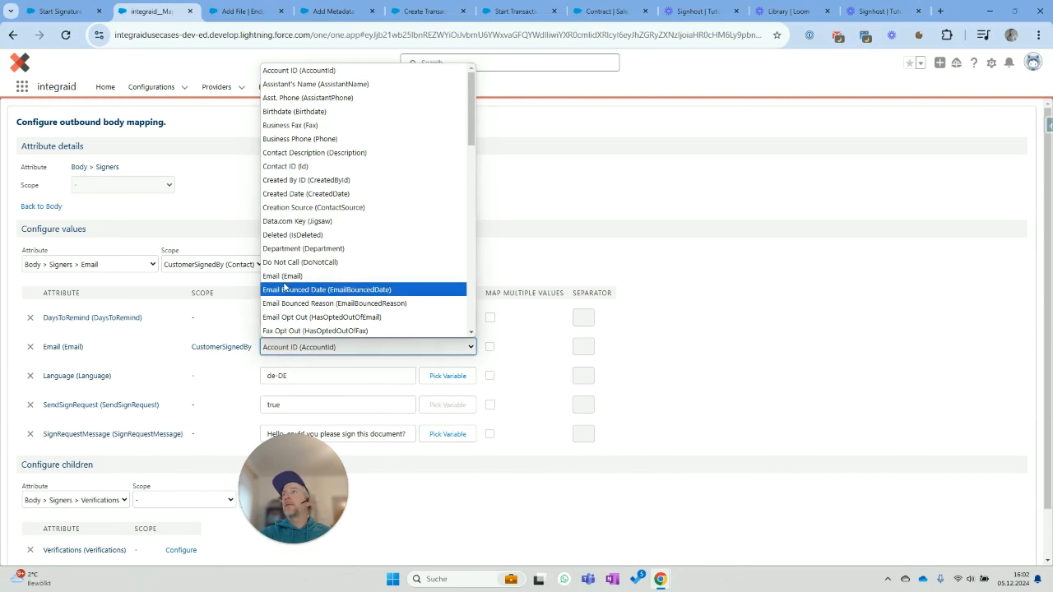
pyautogui.click(290, 276)
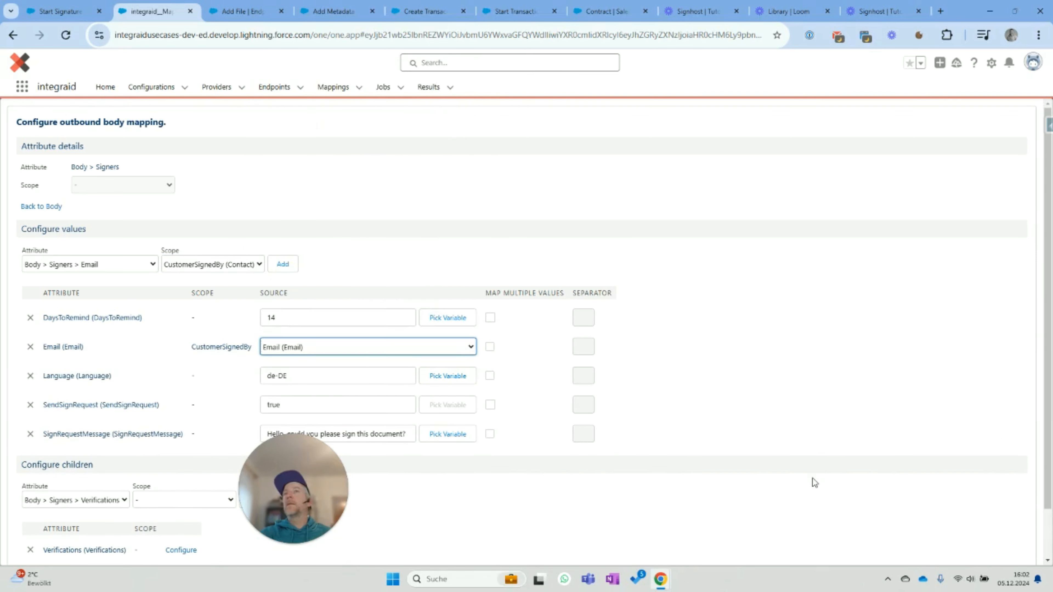
pyautogui.click(697, 428)
pyautogui.scroll(-2, 697, 428)
pyautogui.click(63, 533)
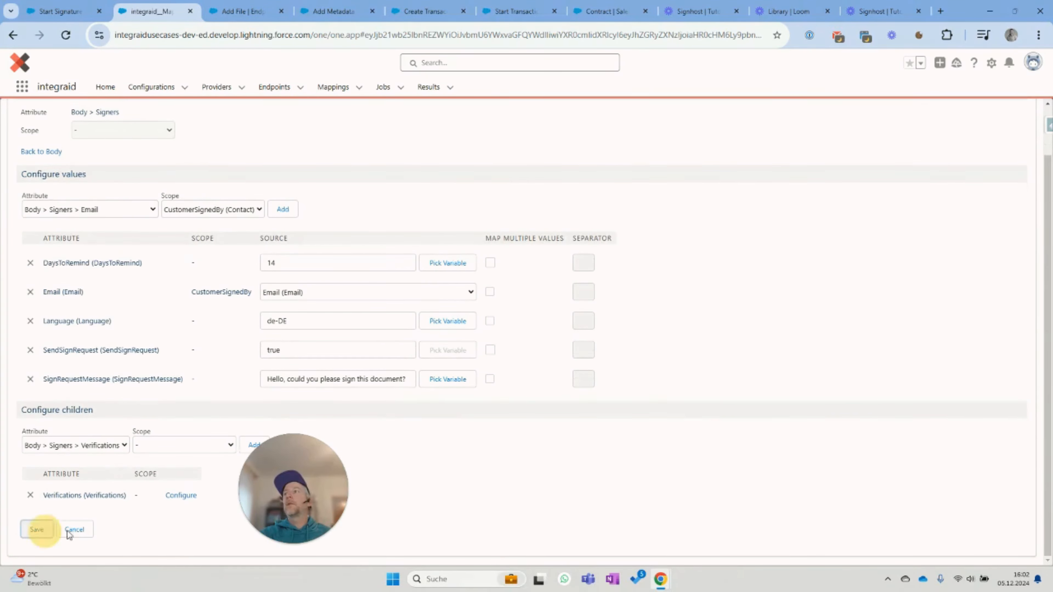